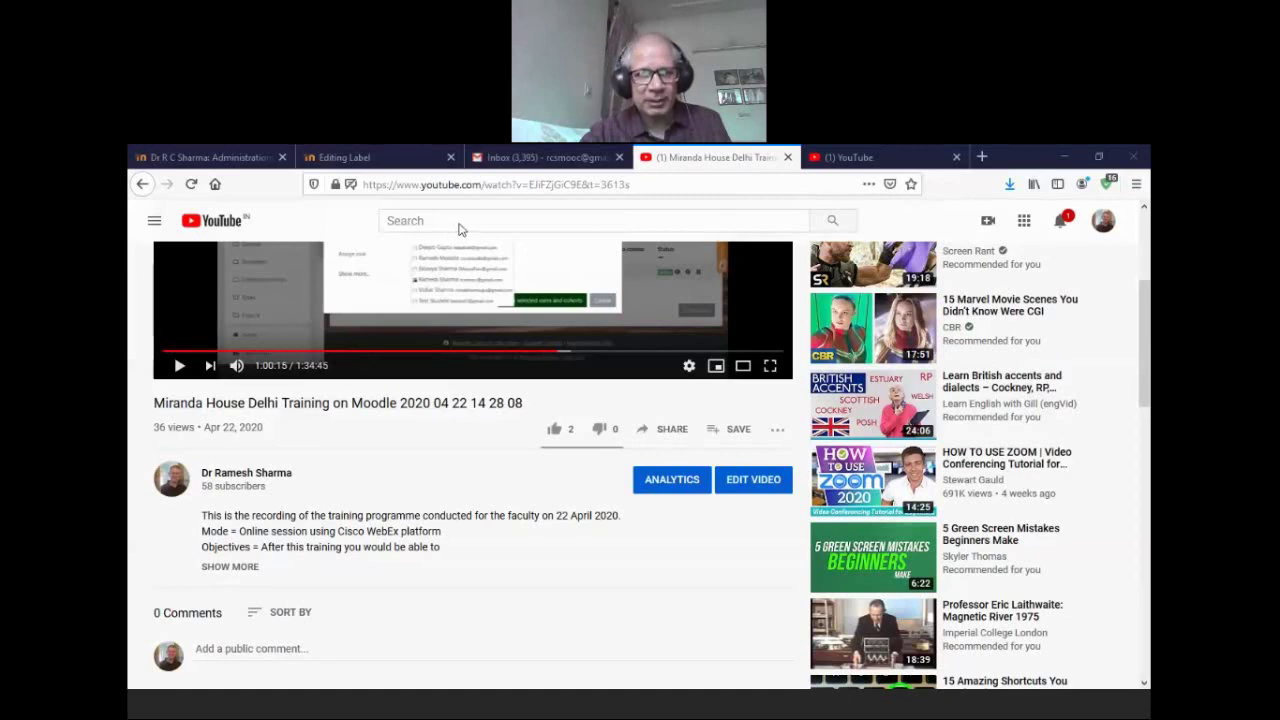
- Open the embed option in the sharing choices of the Miranda House Delhi Training on Moodle video
left_click(441, 586)
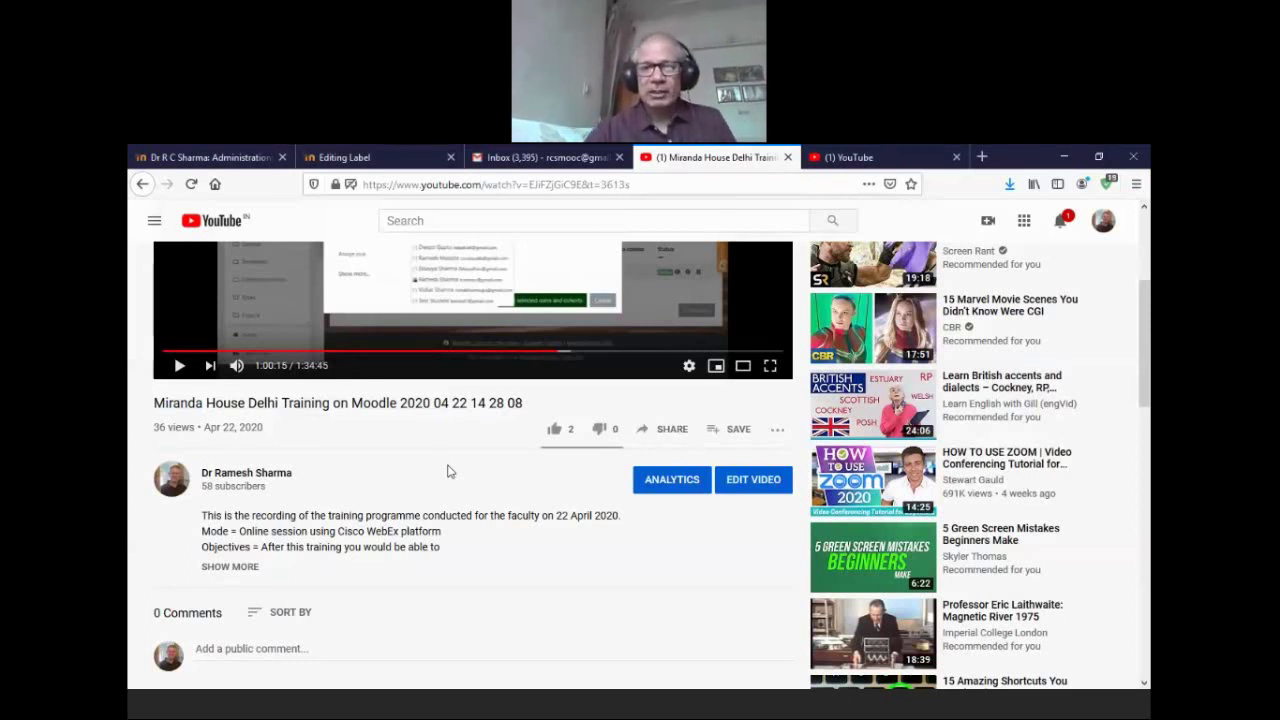
left_click(674, 433)
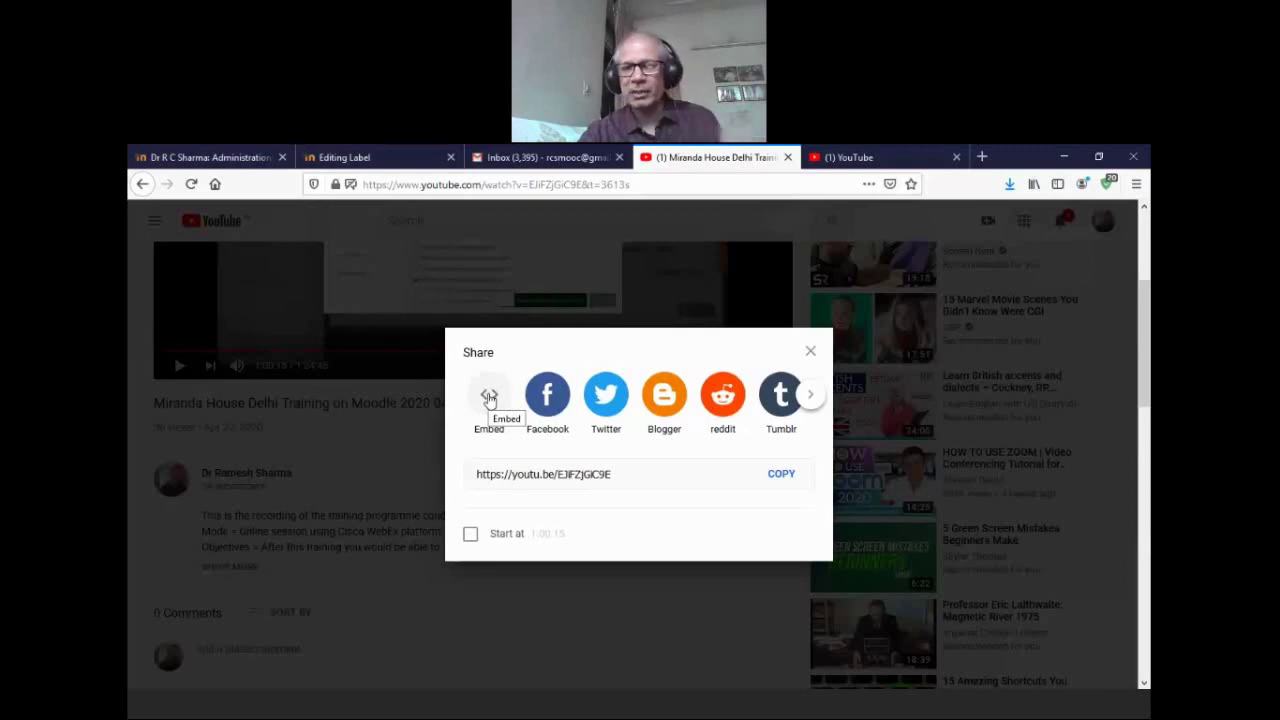
left_click(489, 398)
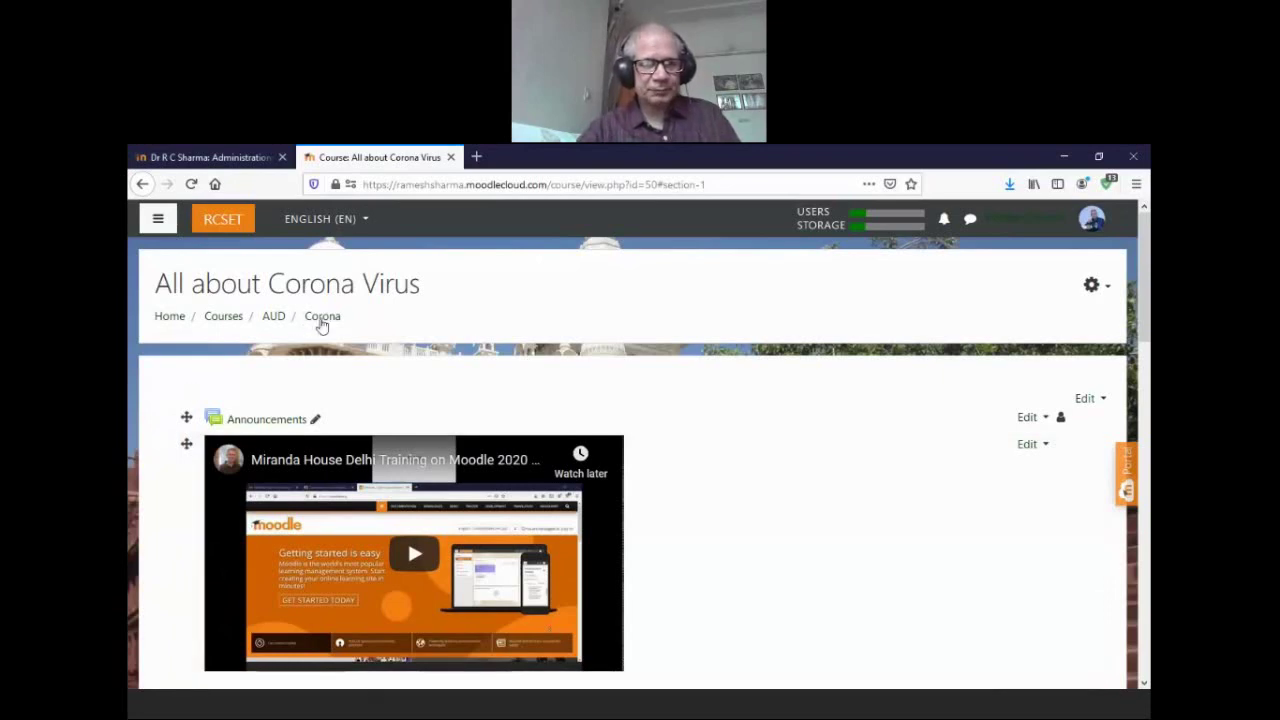
- Open the site home of egurukul.gnomio.com and select its base web address without the redirect part
left_click(323, 318)
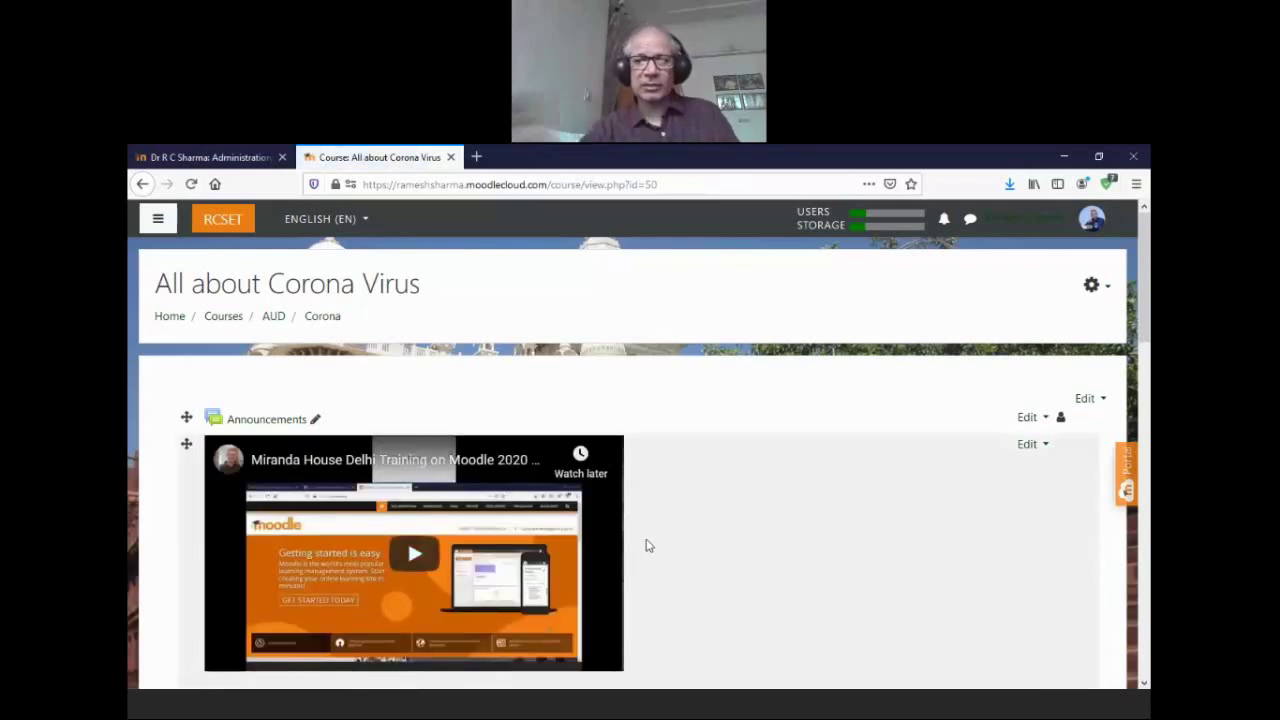
left_click(205, 157)
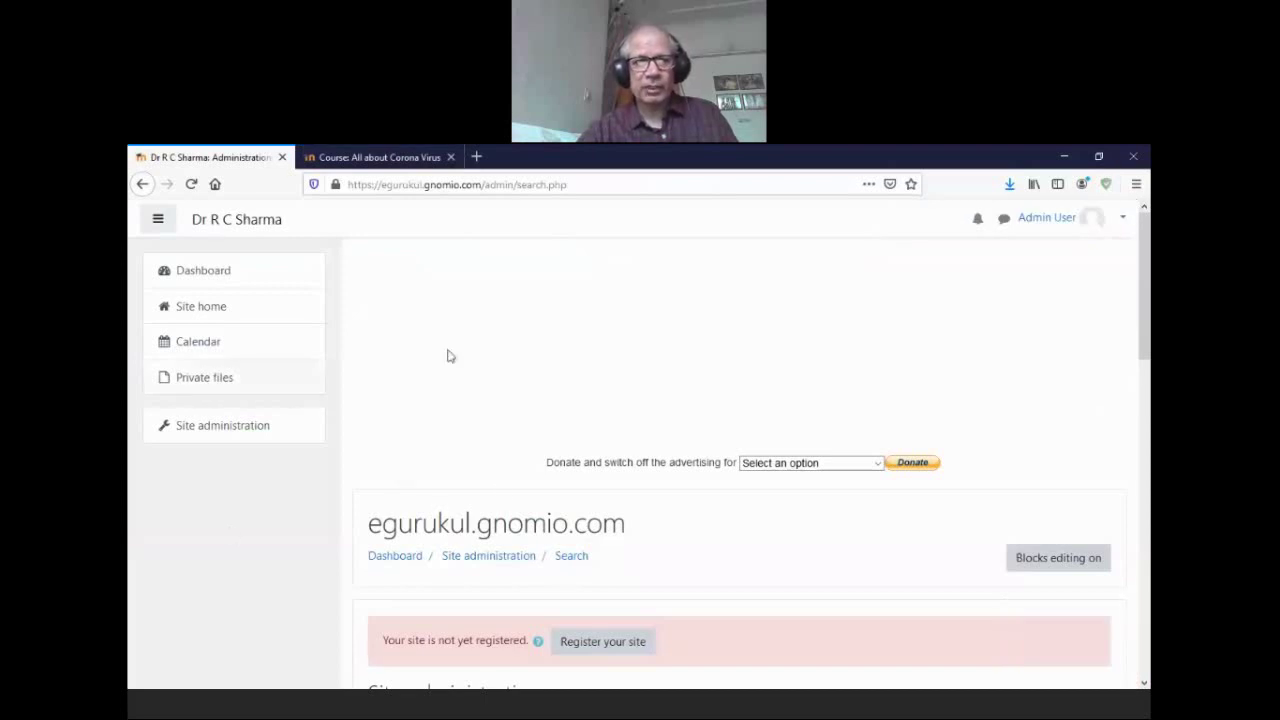
left_click(301, 313)
left_click(199, 311)
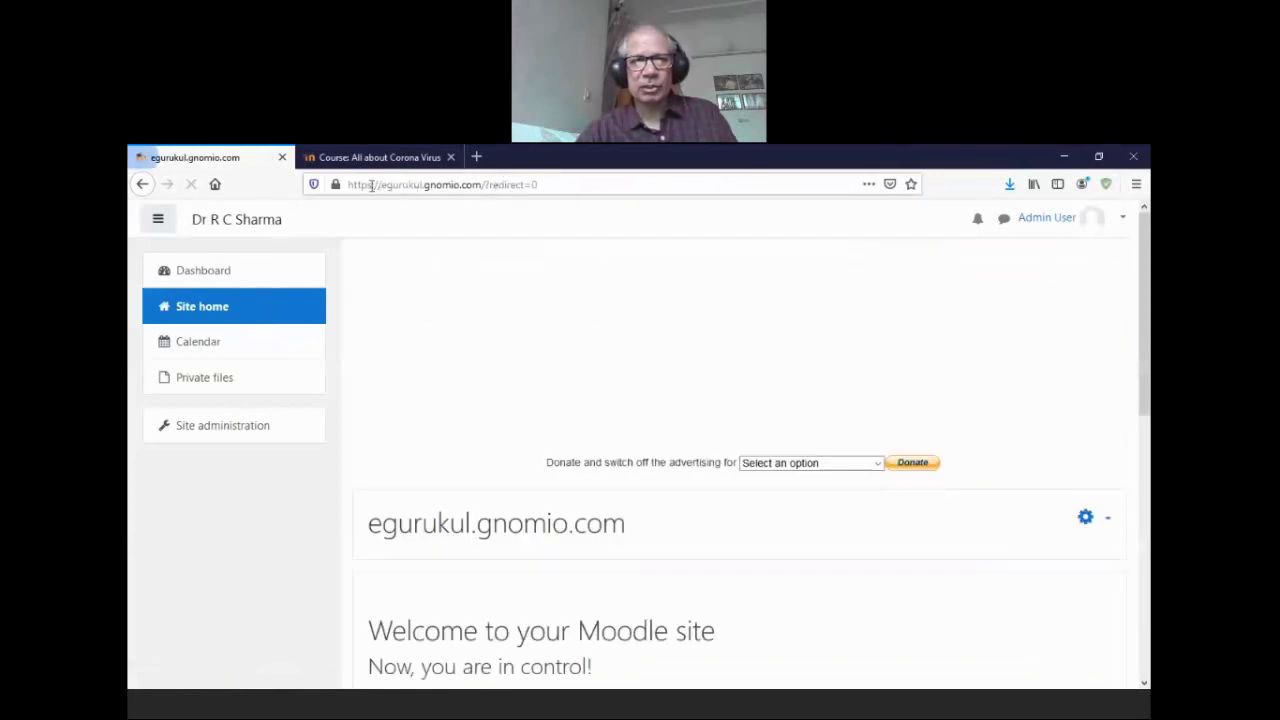
left_click(350, 185)
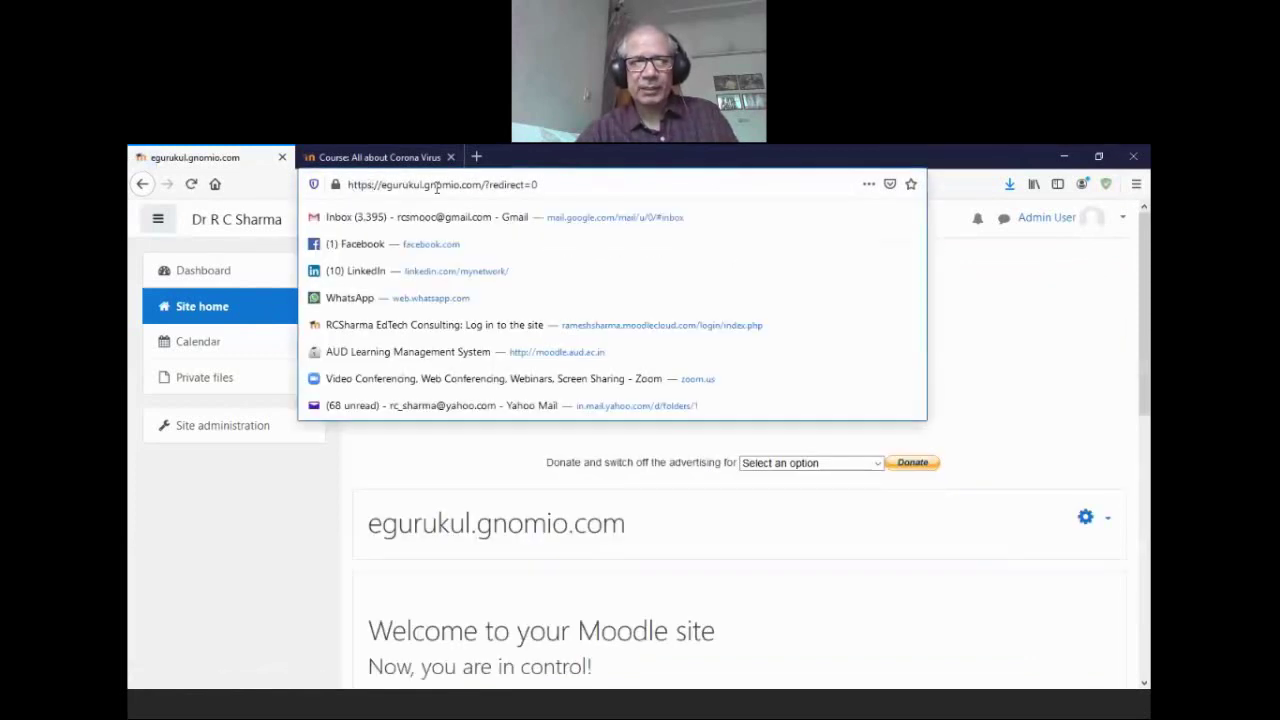
left_click_drag(484, 186, 338, 193)
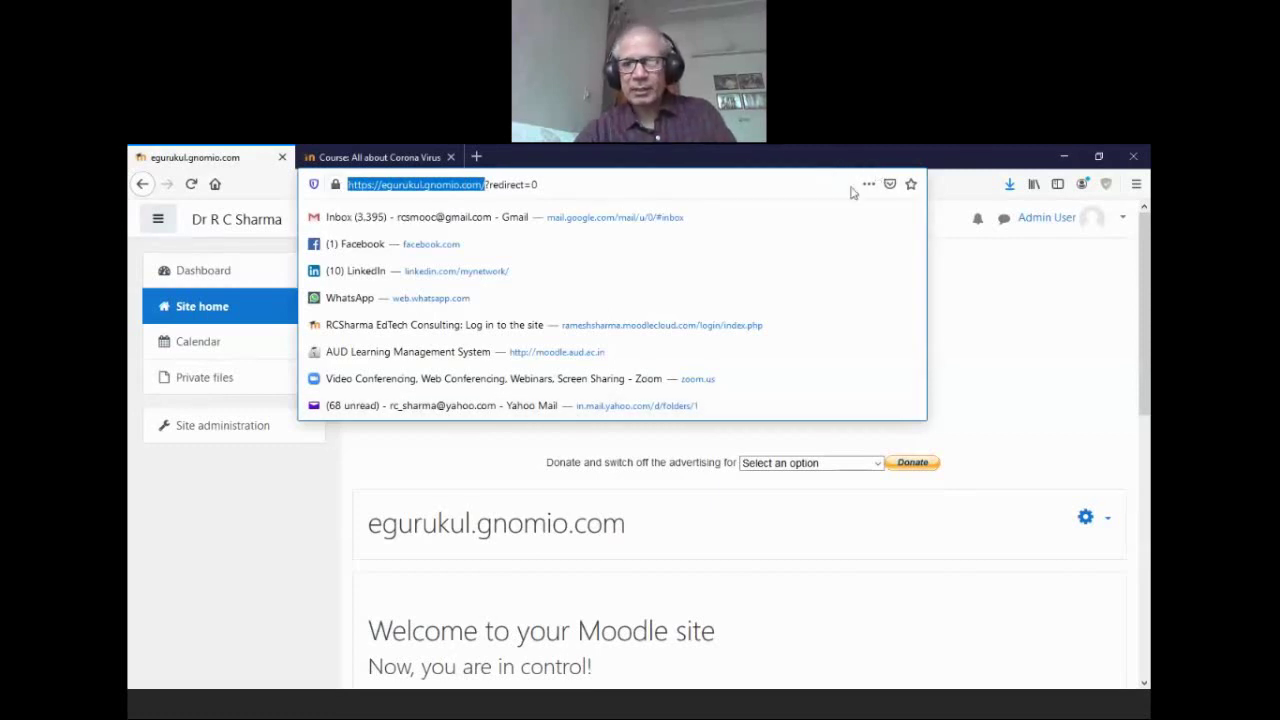
left_click(930, 382)
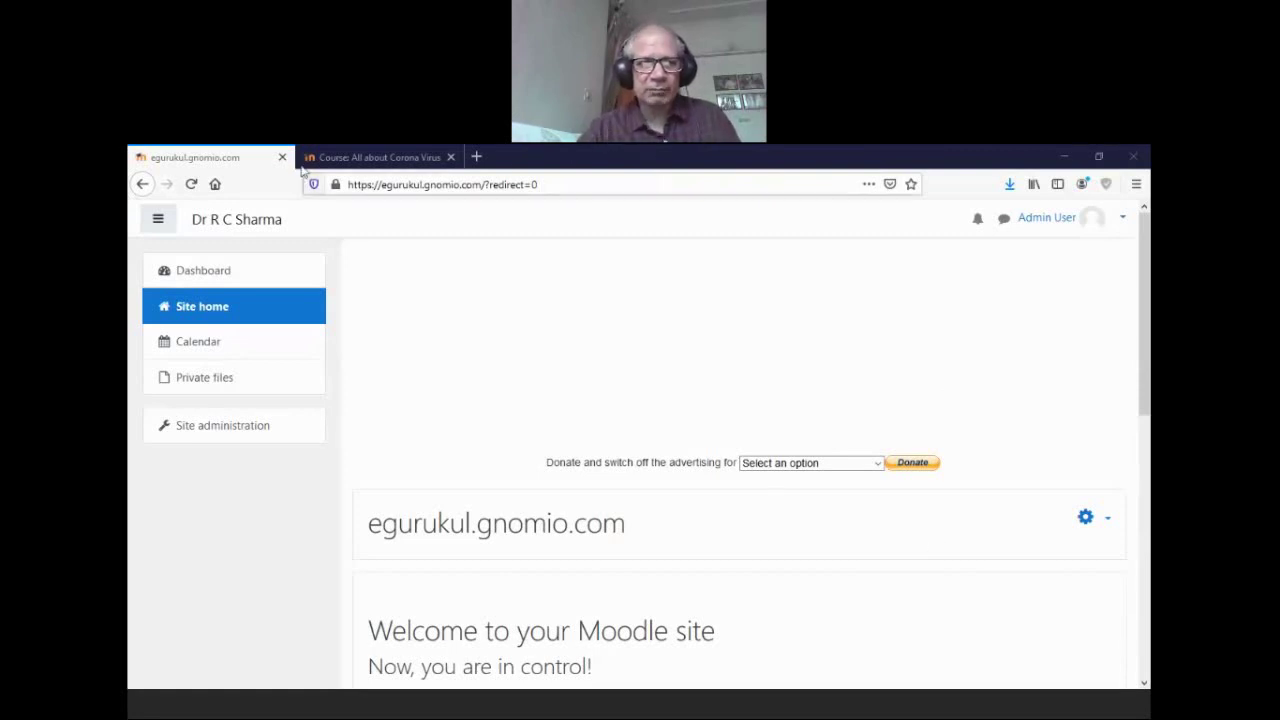
- Return to the main page of the All about Corona Virus course and select its full web address
left_click(345, 158)
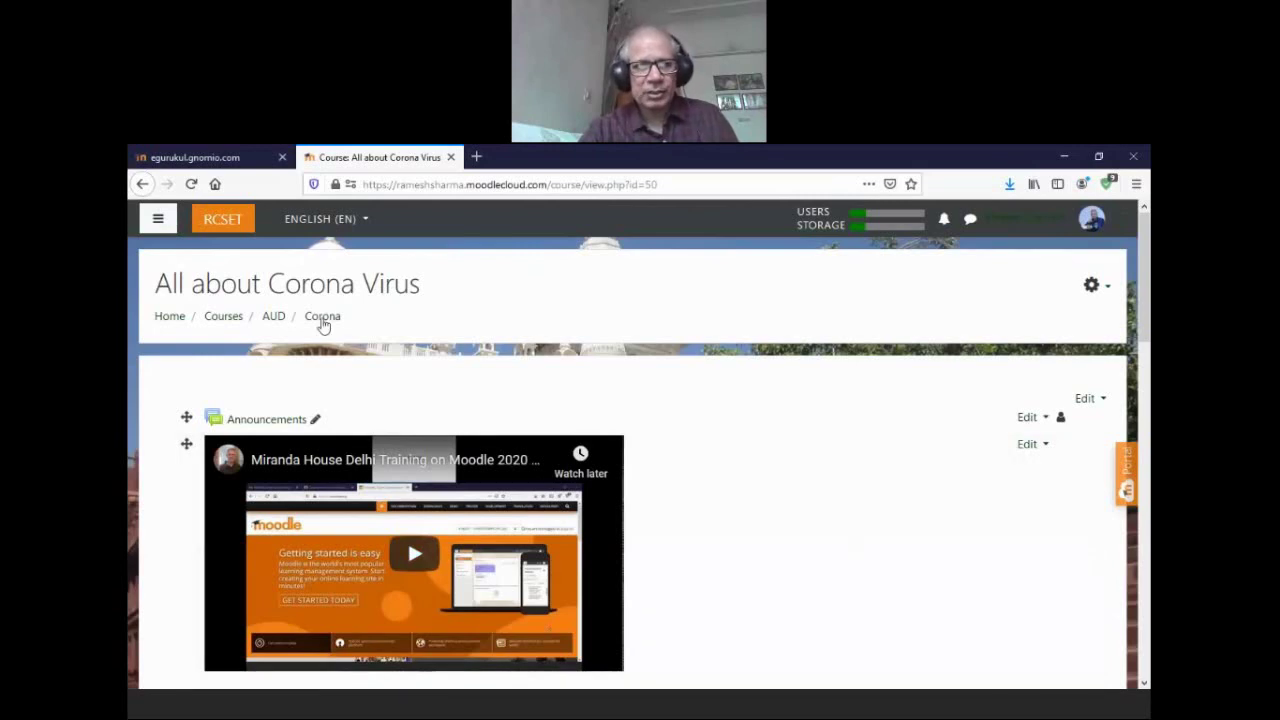
left_click(322, 317)
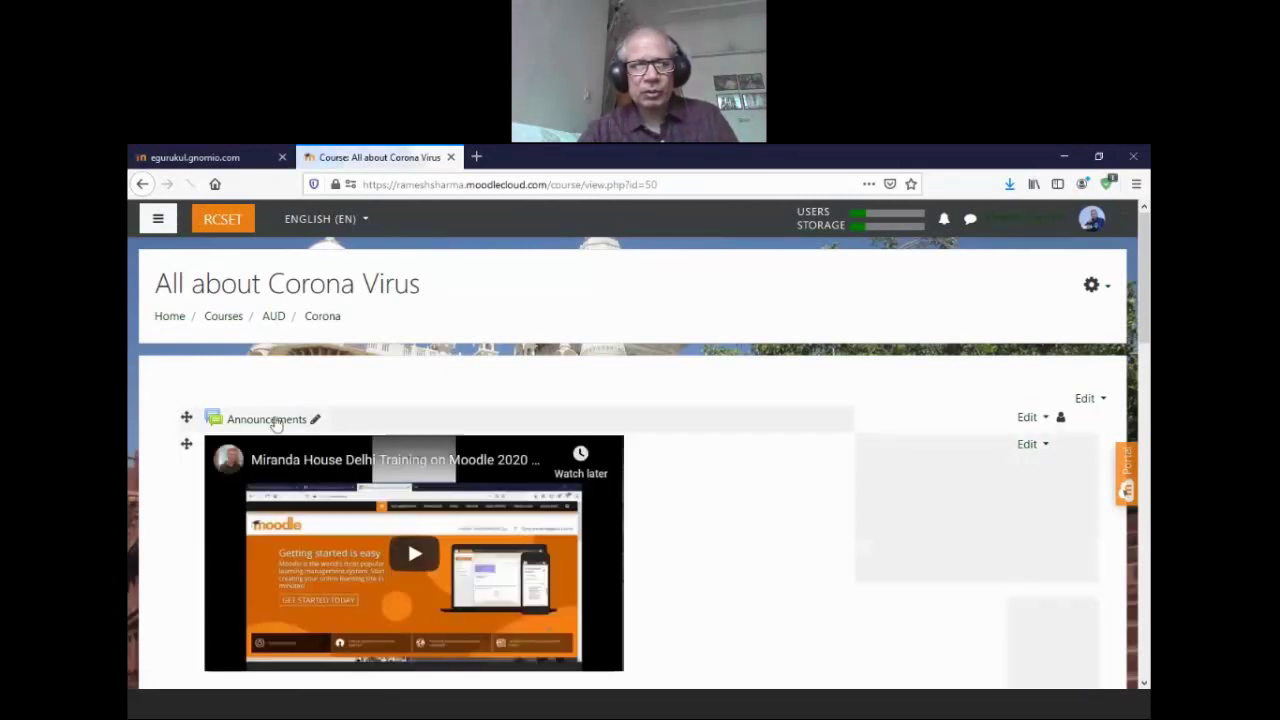
left_click_drag(657, 184, 548, 186)
left_click_drag(667, 188, 350, 188)
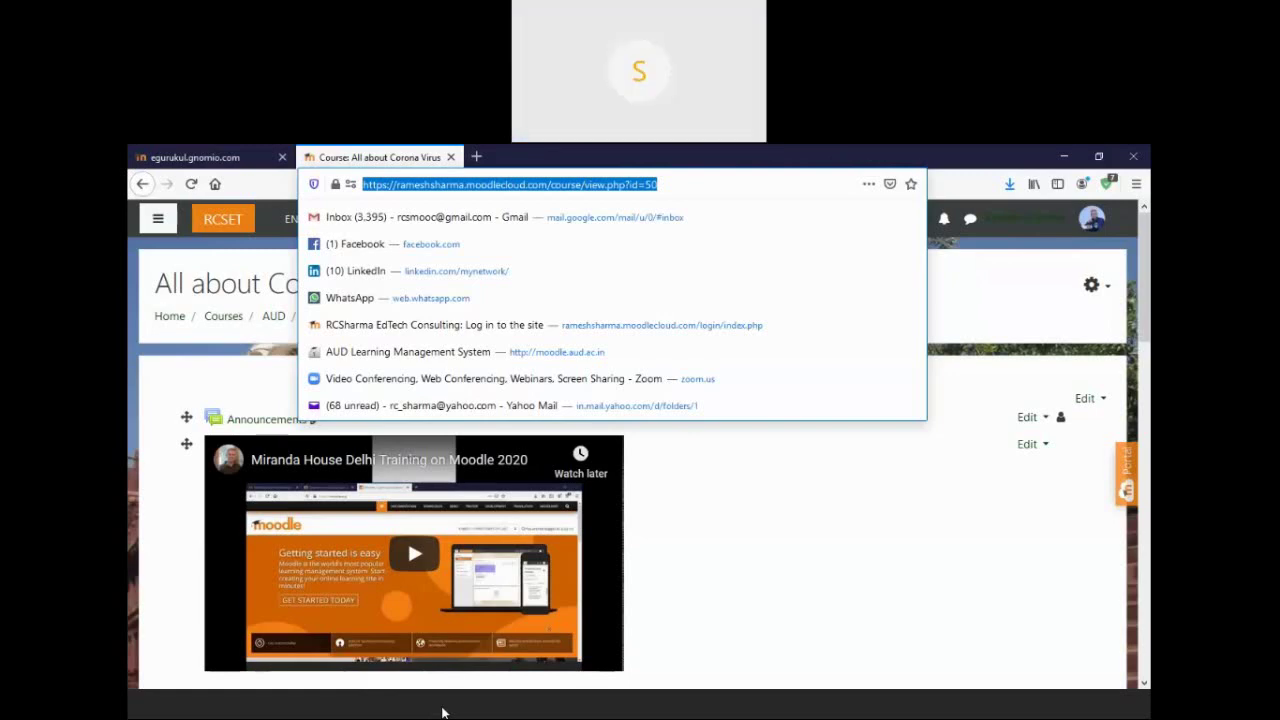
left_click(686, 602)
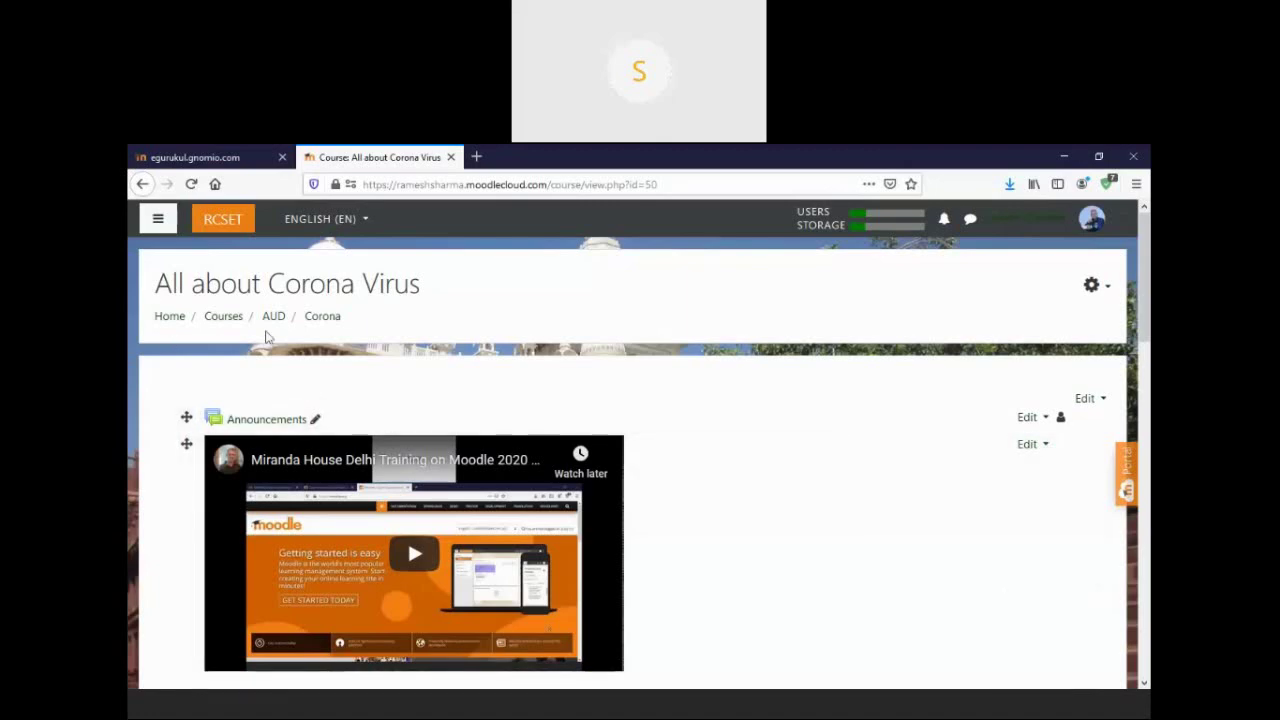
- Open the participants list of the Corona course and select the first two participants
left_click(159, 220)
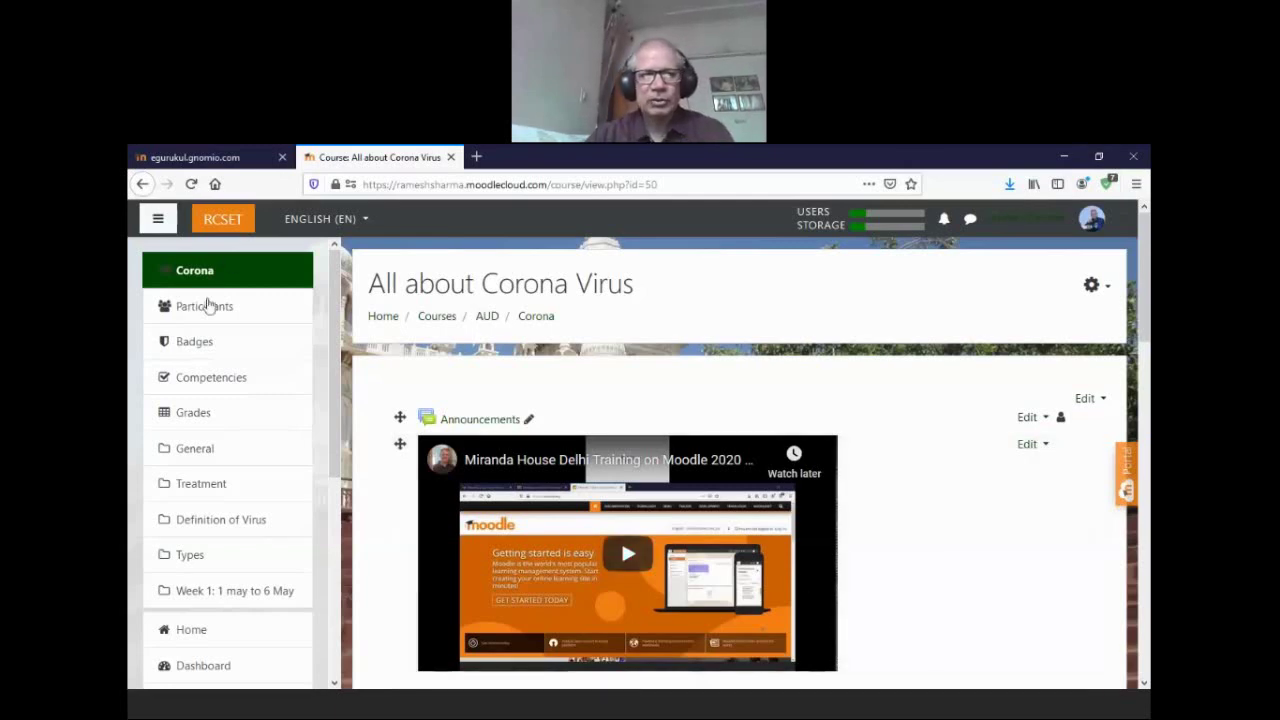
left_click(208, 306)
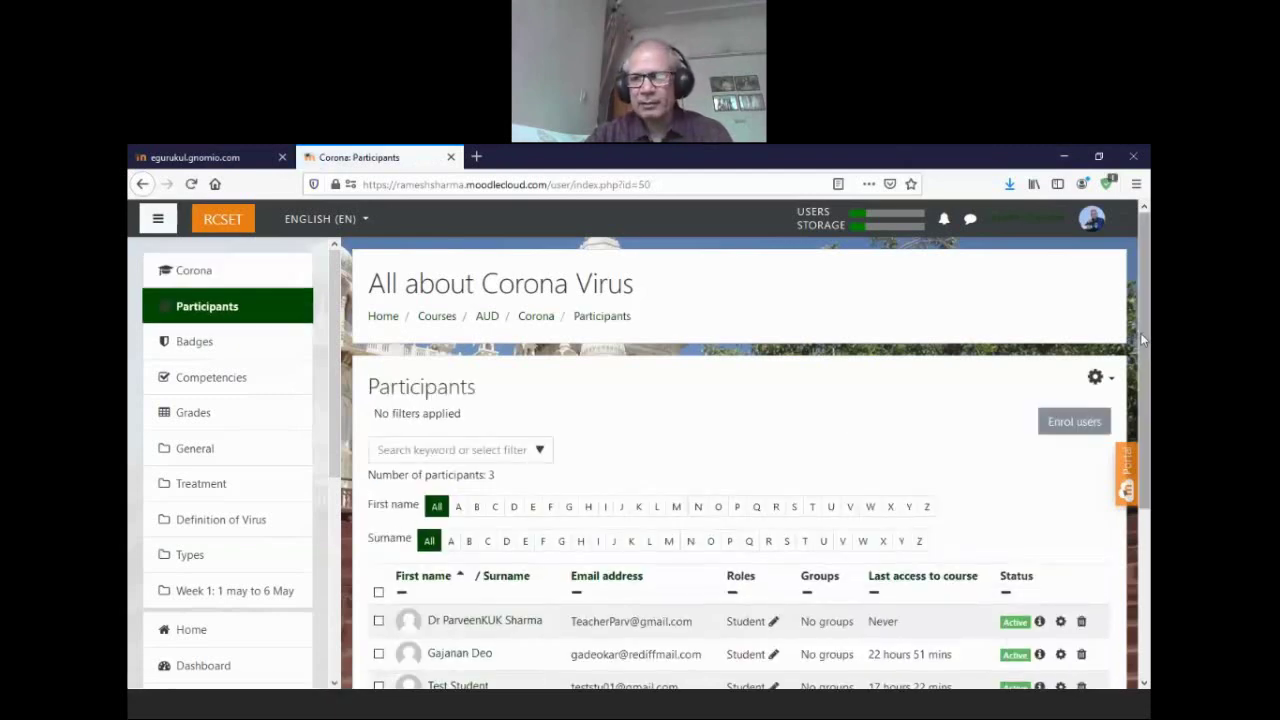
scroll(723, 524, "down", 3)
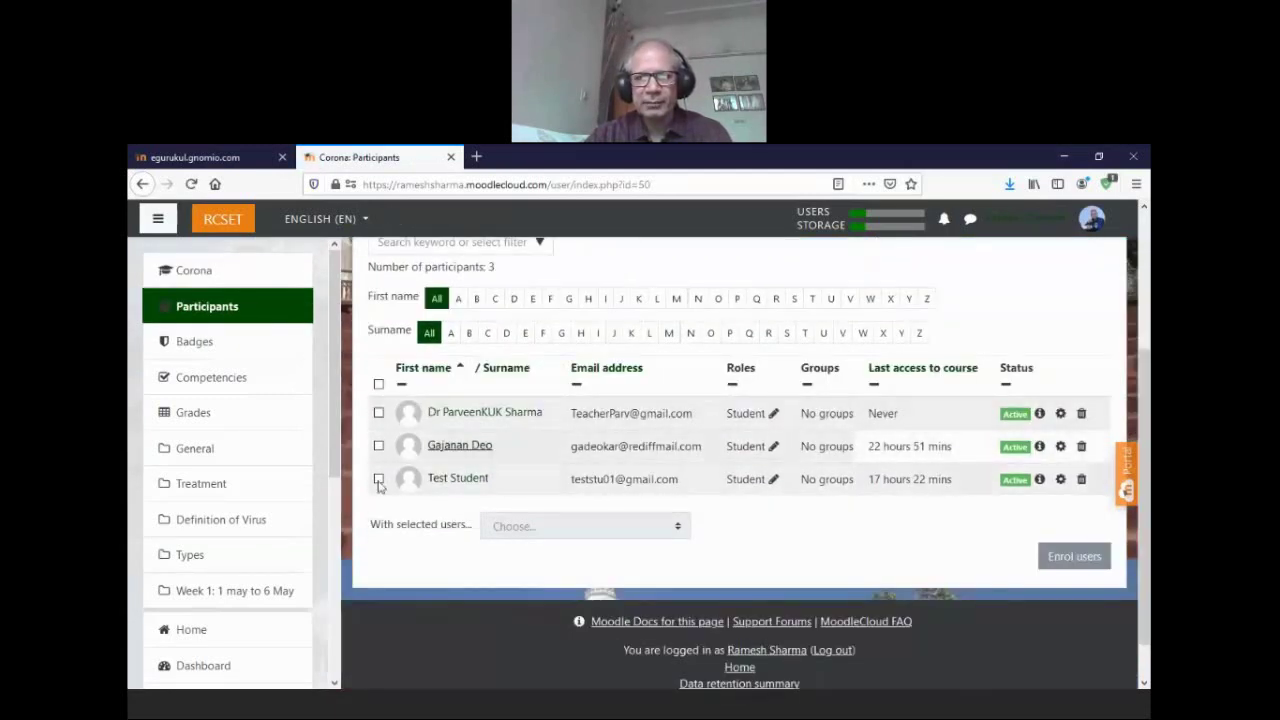
left_click(379, 413)
left_click(379, 413)
left_click(379, 413)
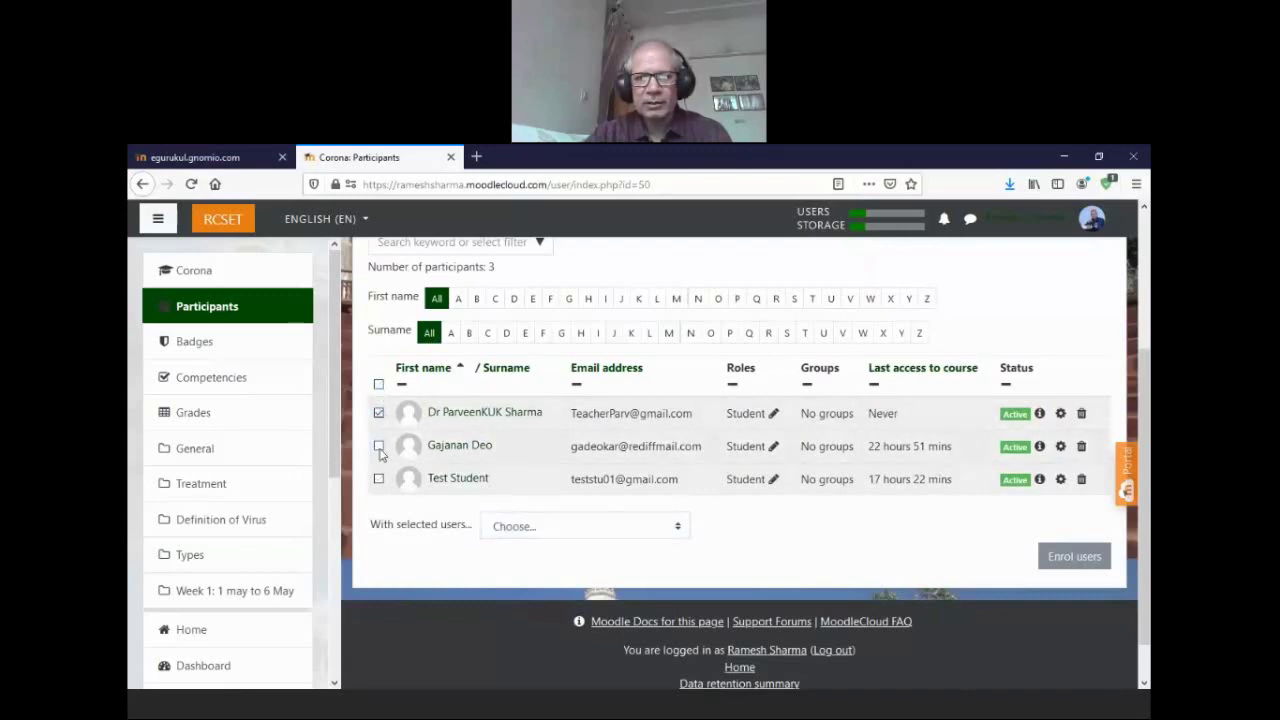
left_click(379, 446)
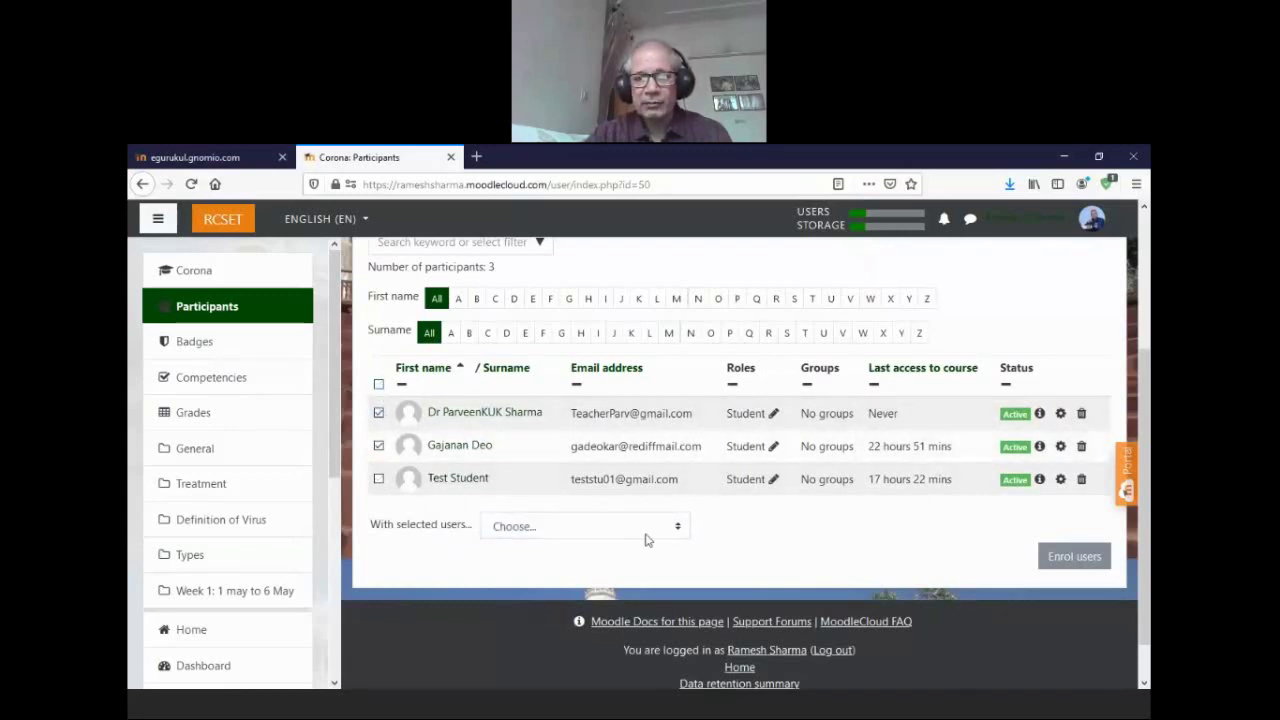
- Send the message "thanks" to the two selected participants
left_click(677, 530)
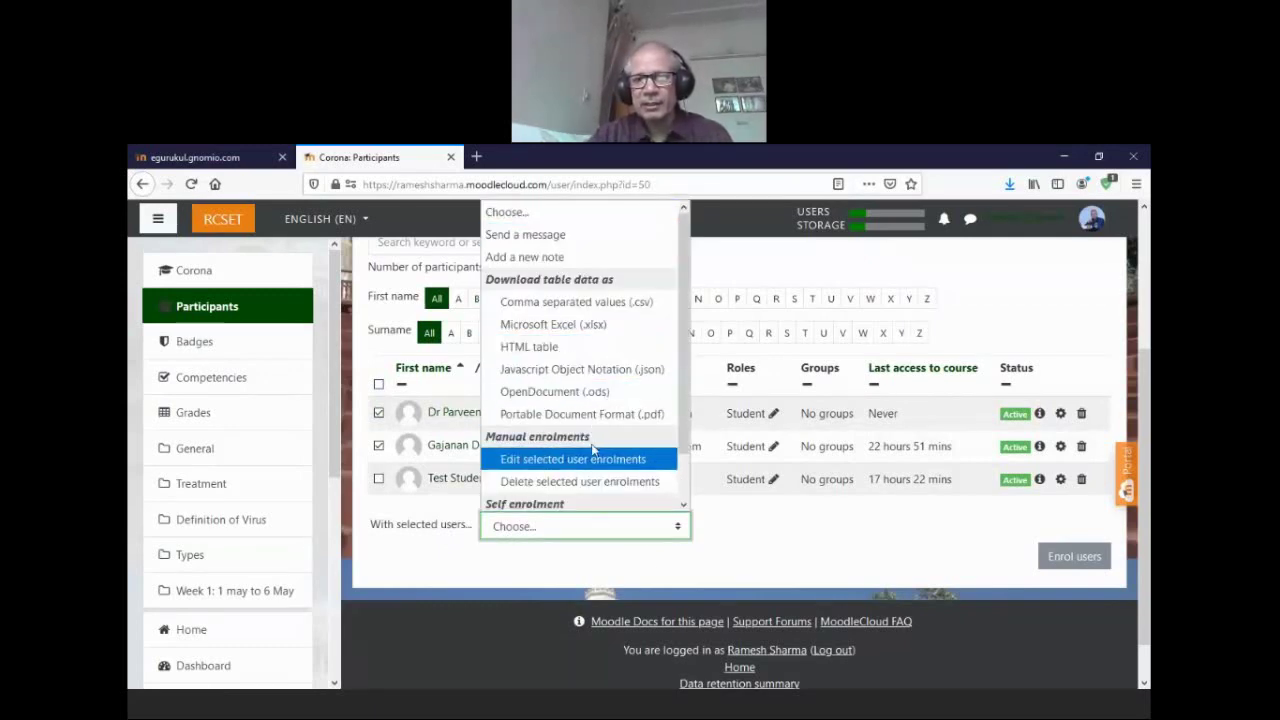
scroll(685, 475, "down", 1)
scroll(685, 475, "down", 1)
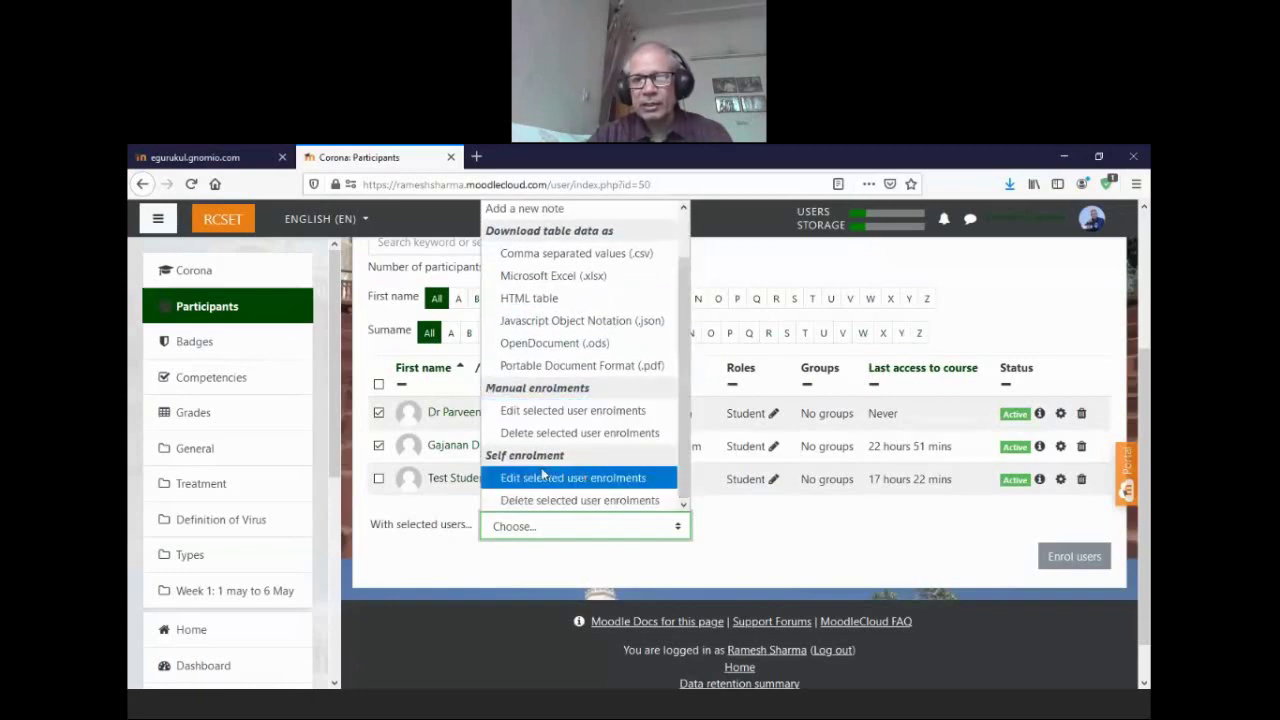
scroll(685, 490, "up", 2)
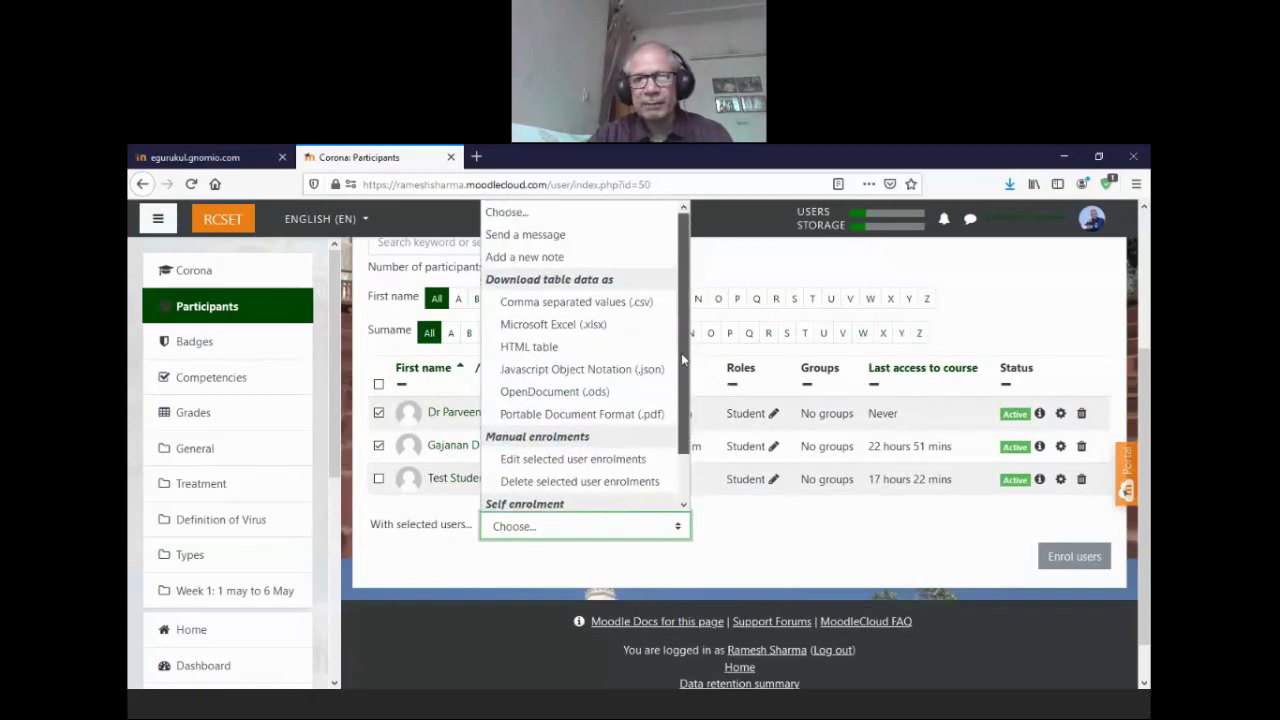
left_click(547, 236)
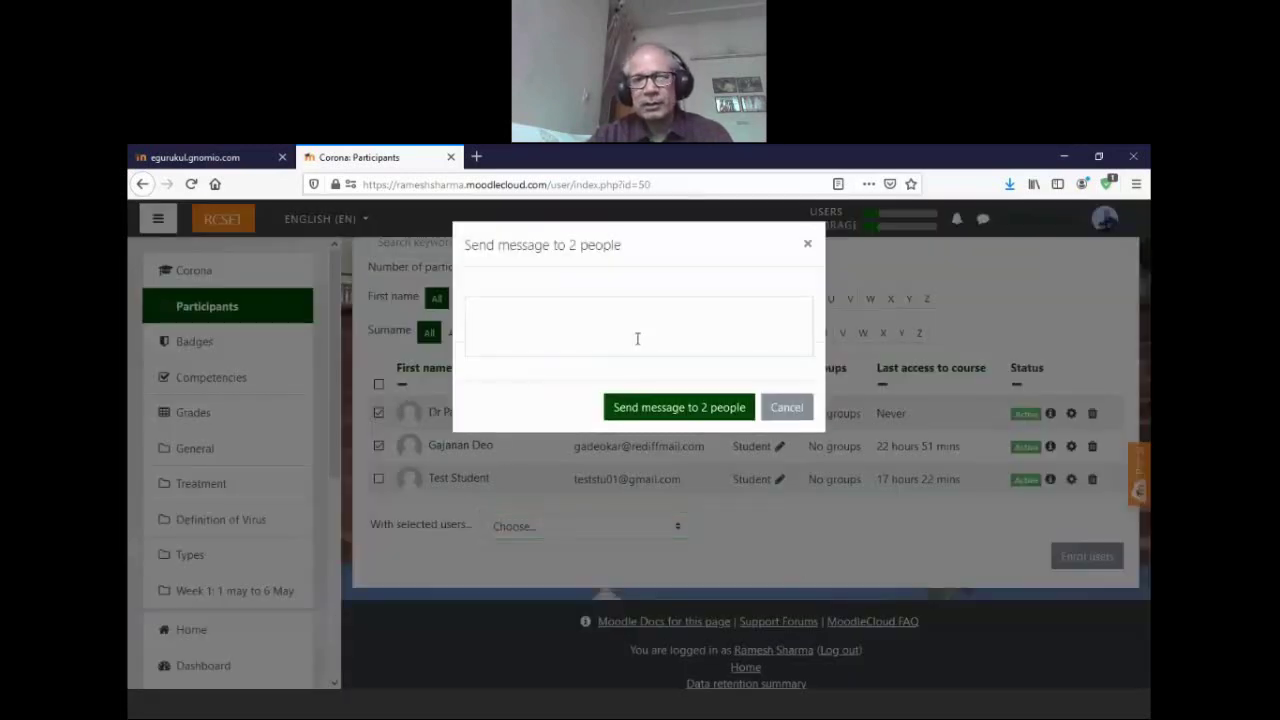
left_click(564, 320)
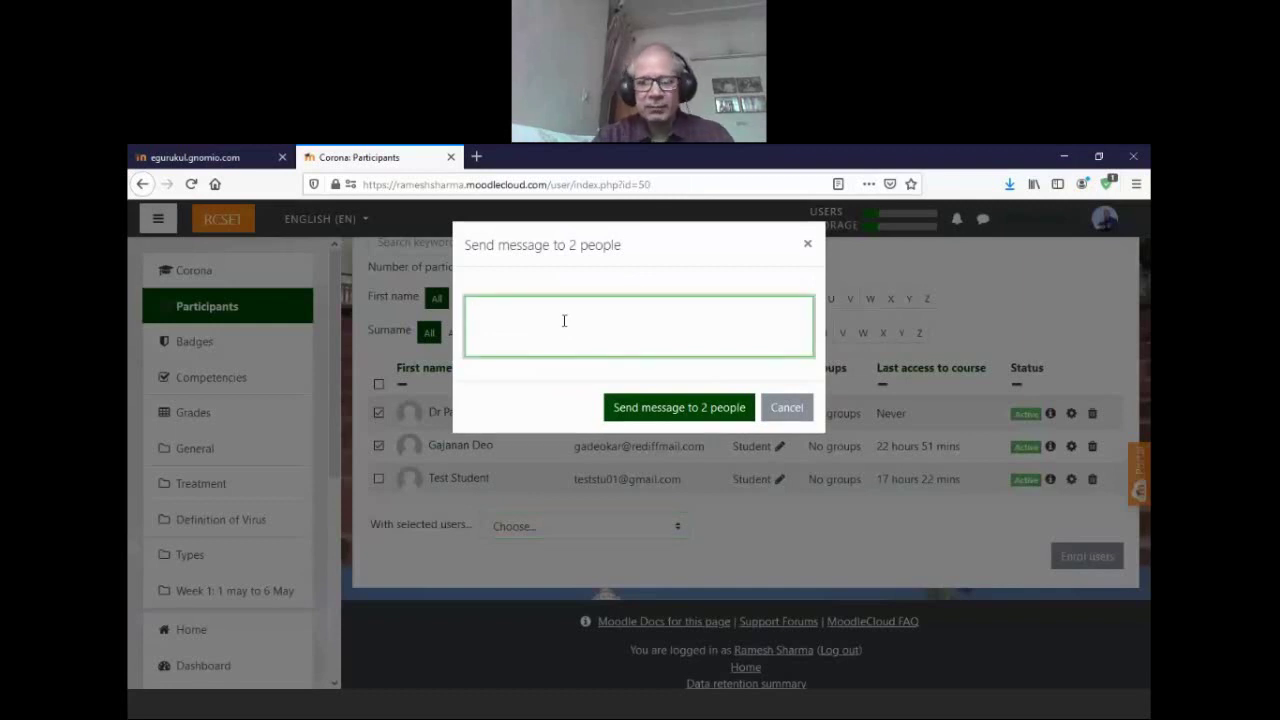
type("thanks")
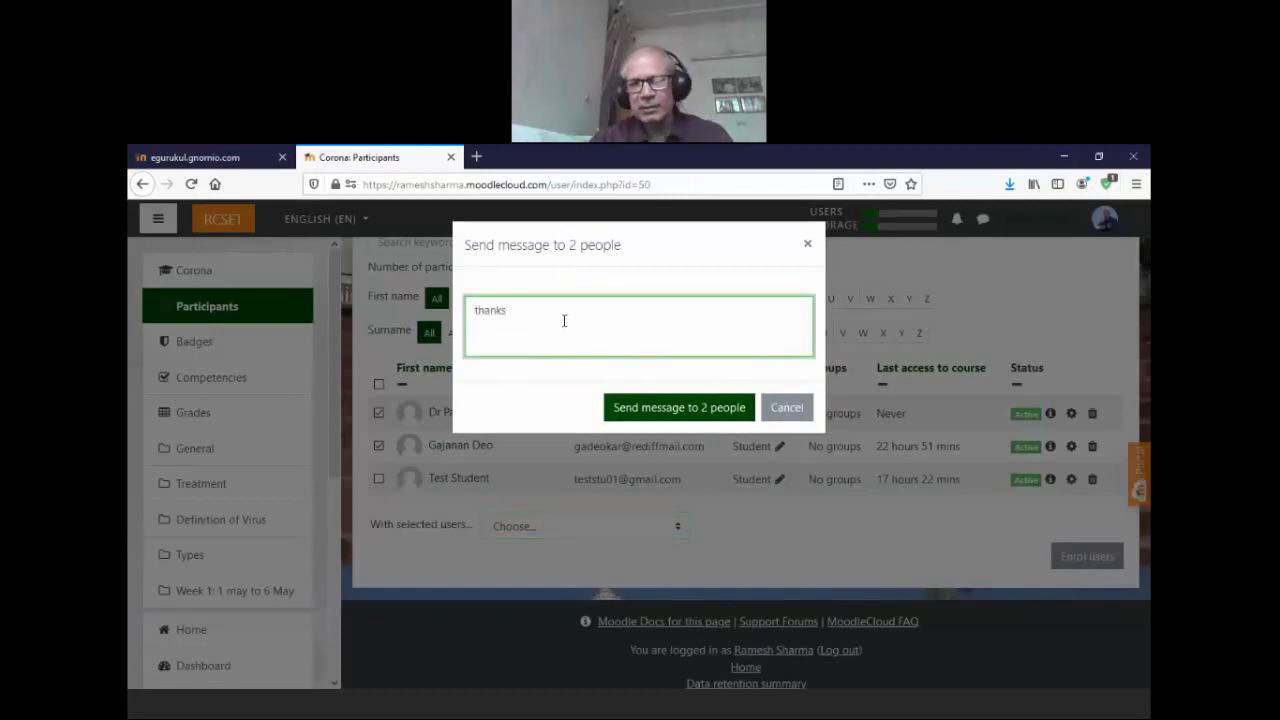
left_click(655, 407)
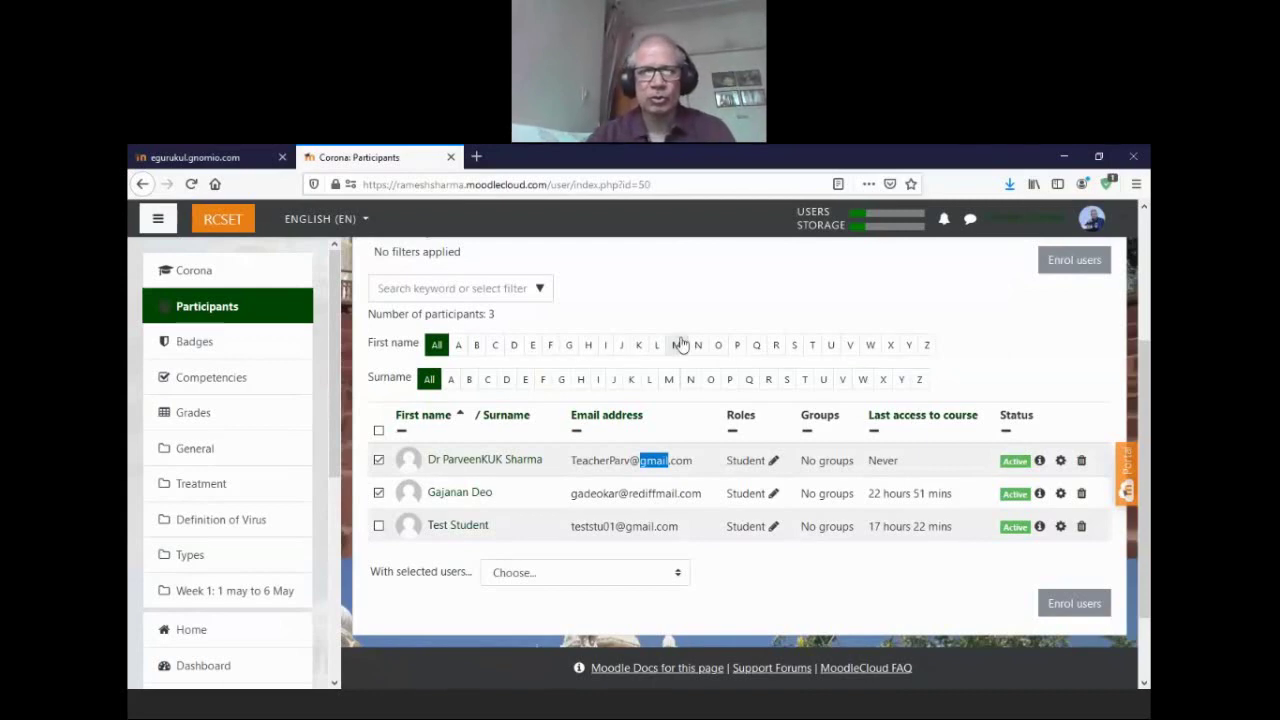
- Return to the Corona course page and start adding a Forum activity to the Definition of Virus section
left_click(198, 270)
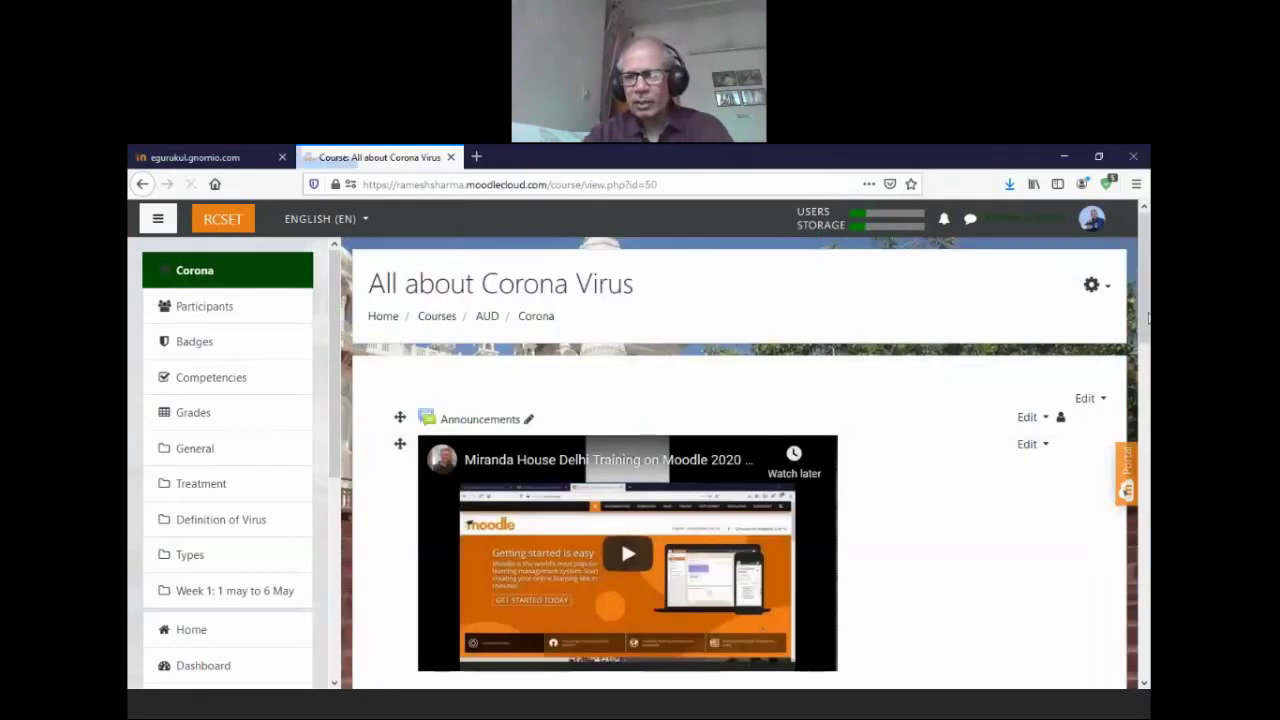
left_click_drag(1147, 325, 1147, 649)
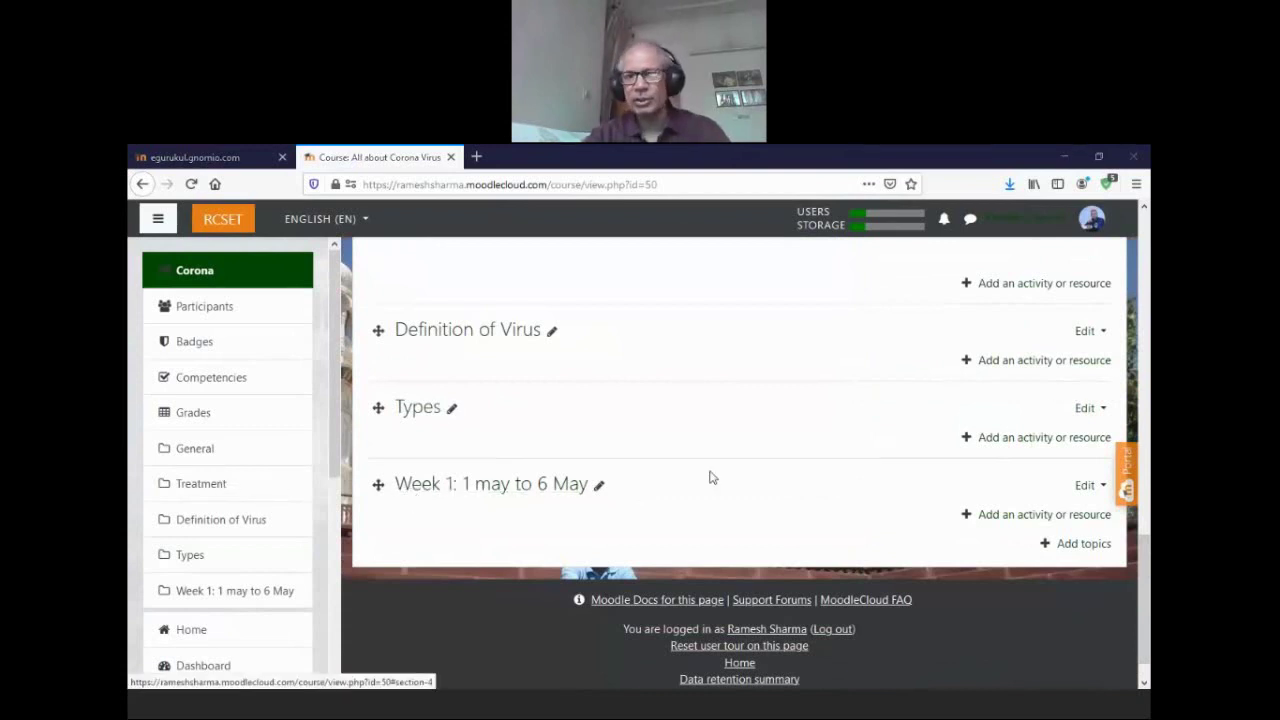
left_click_drag(1147, 577, 1147, 555)
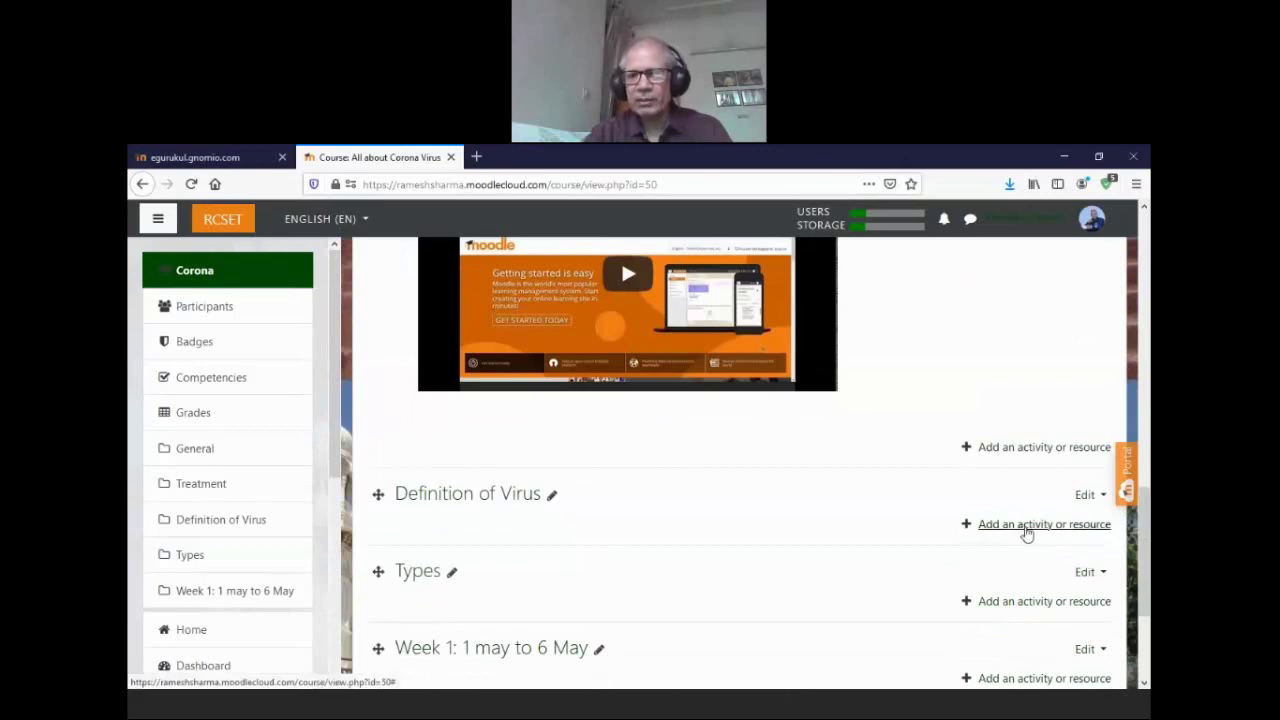
left_click(1022, 527)
left_click_drag(613, 380, 608, 438)
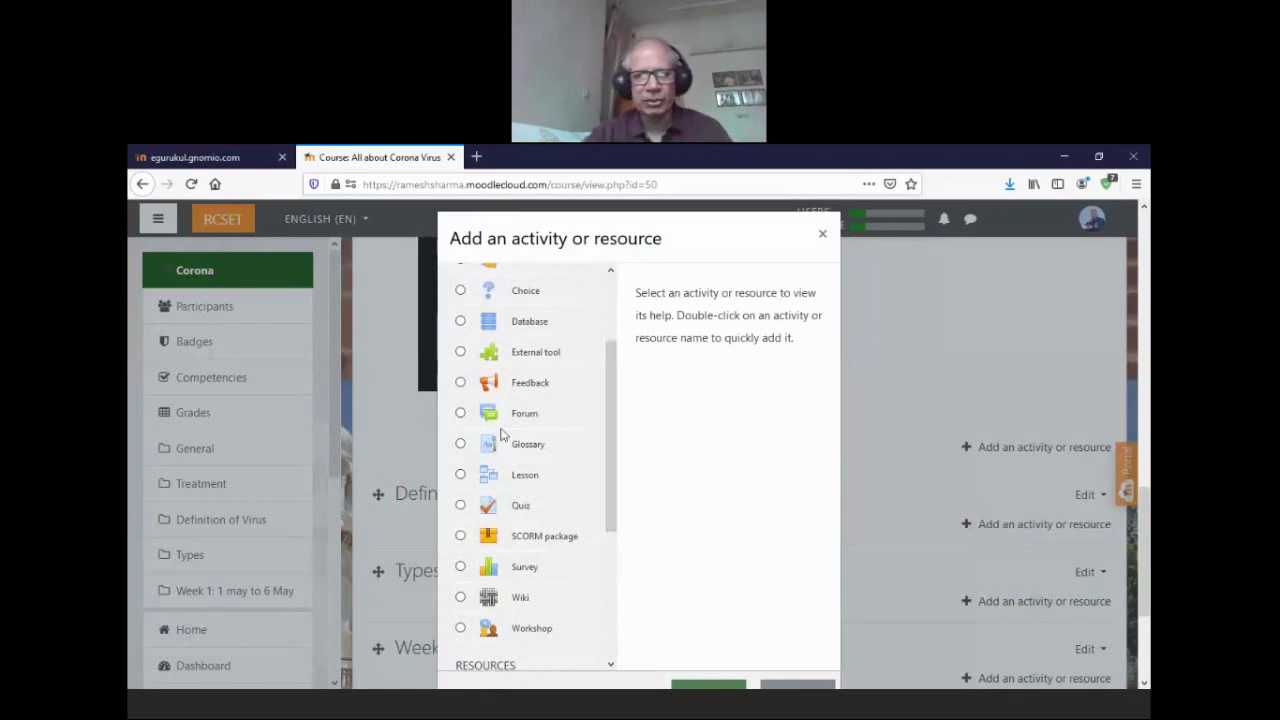
left_click(460, 412)
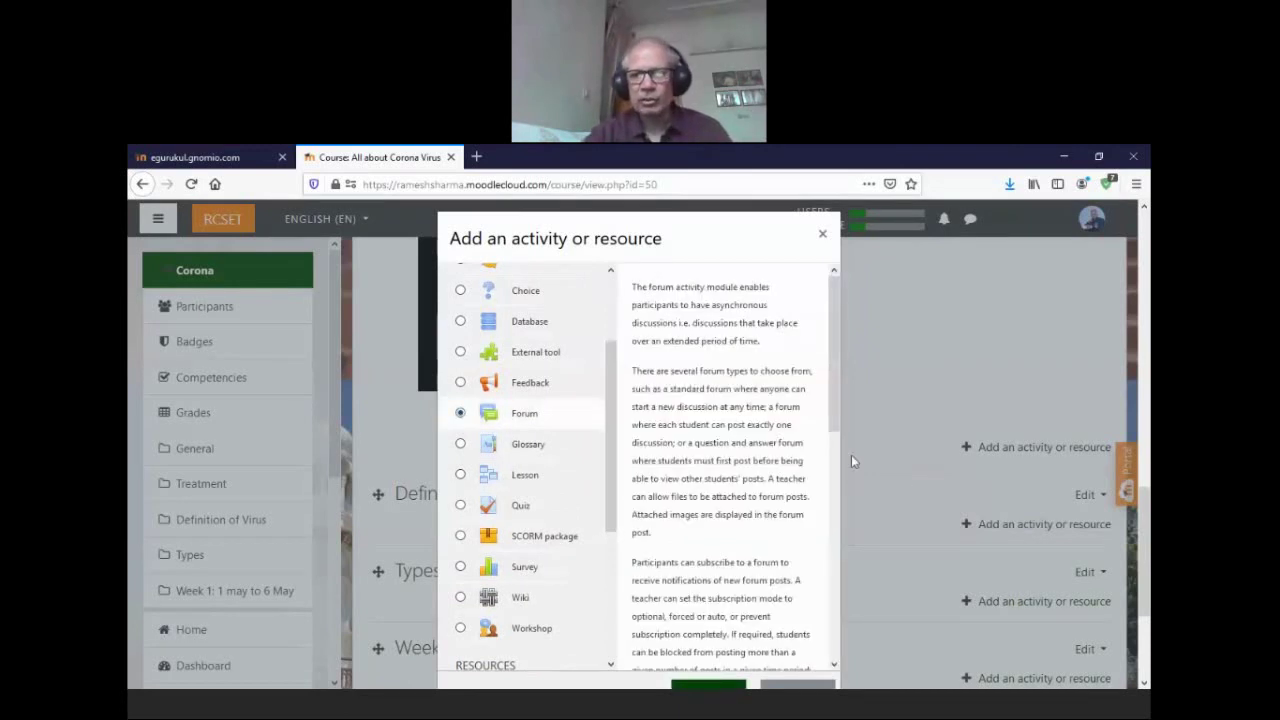
scroll(833, 409, "down", 2)
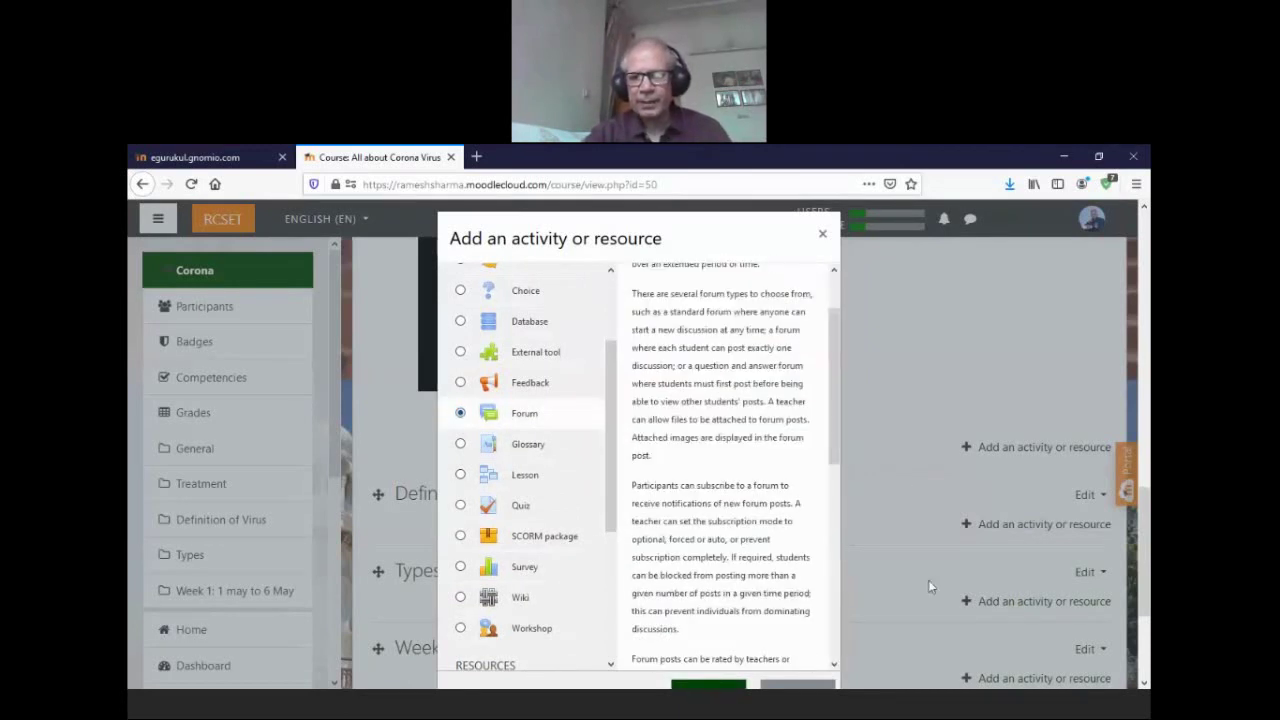
scroll(1145, 560, "down", 1)
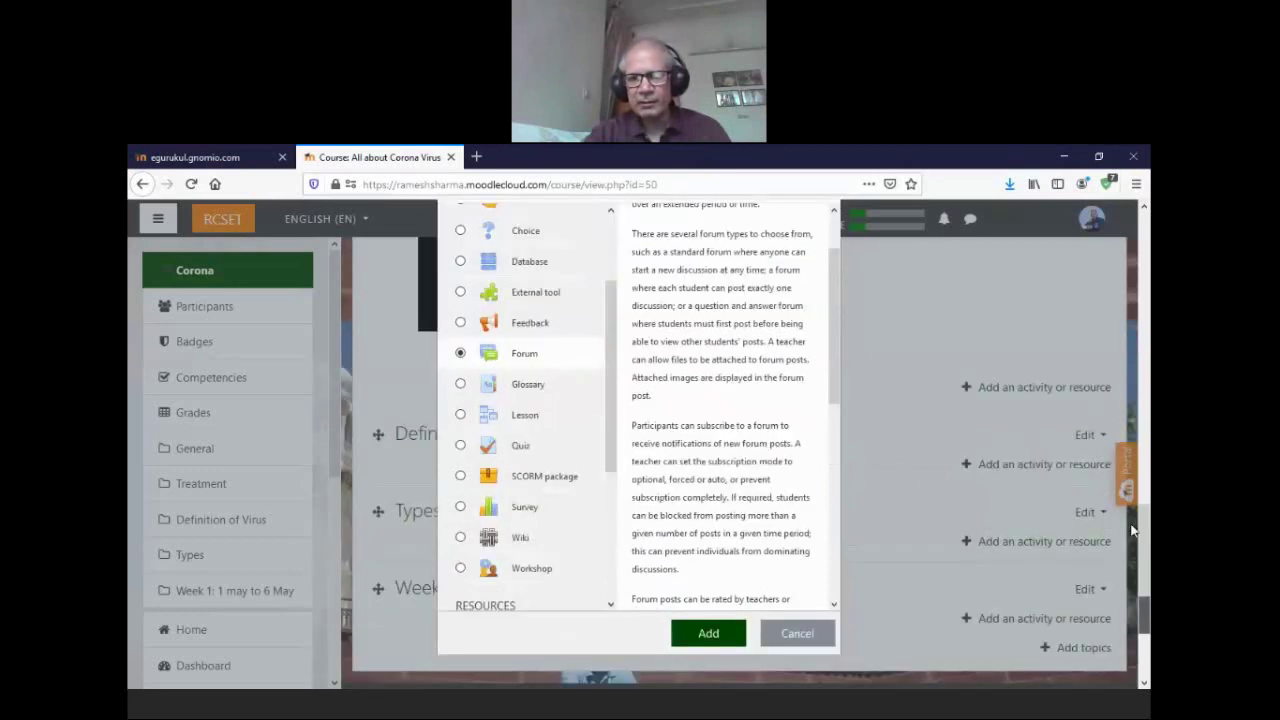
left_click(707, 633)
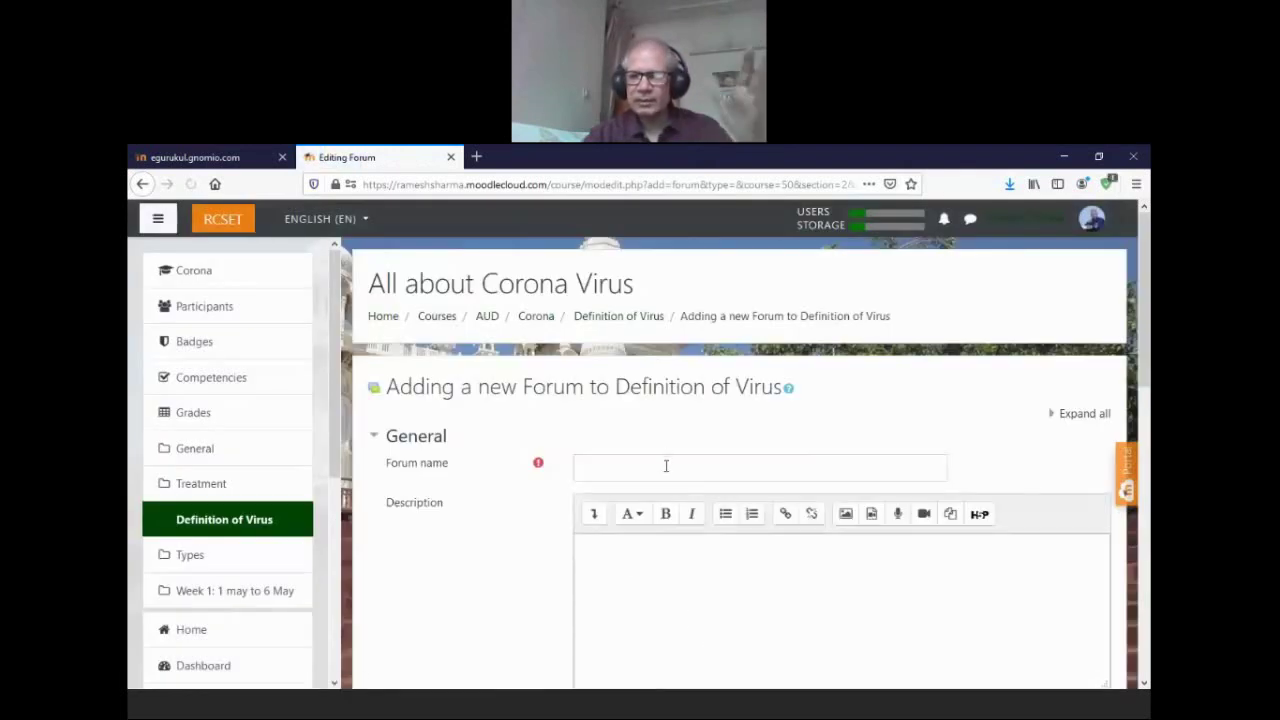
- Name the new forum "Corona" and place the cursor in its empty description
left_click(666, 464)
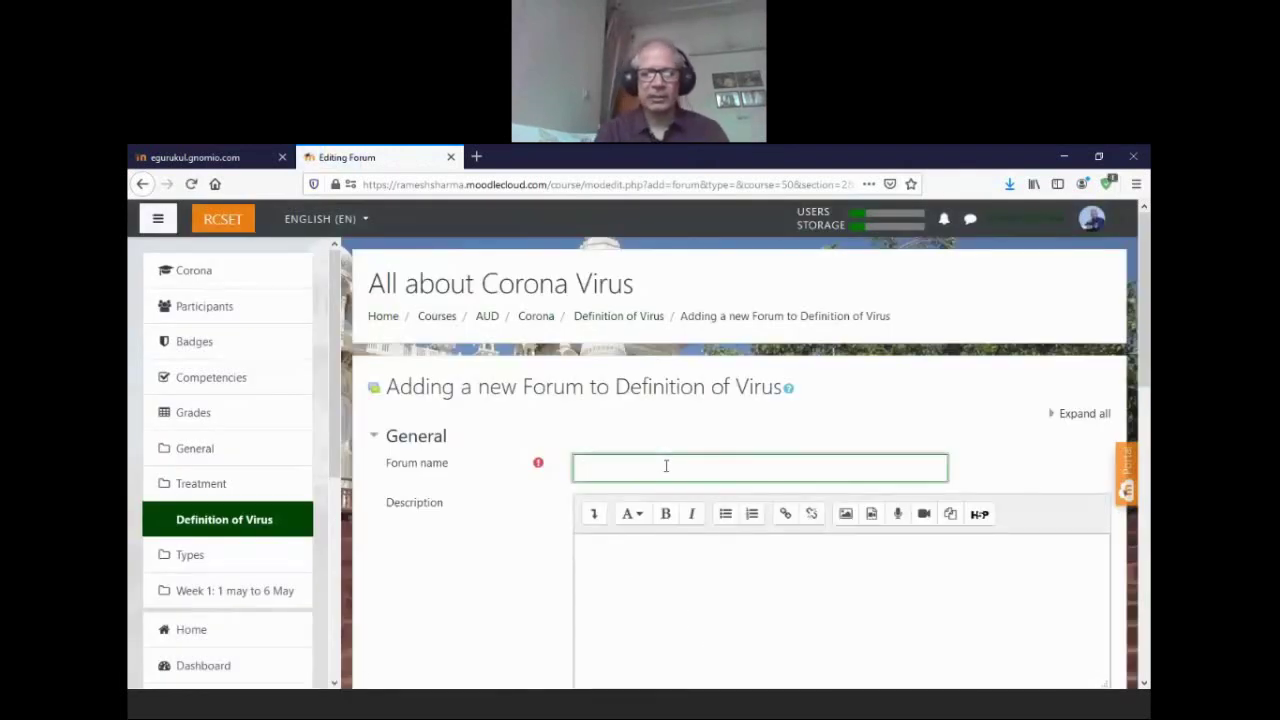
type("C")
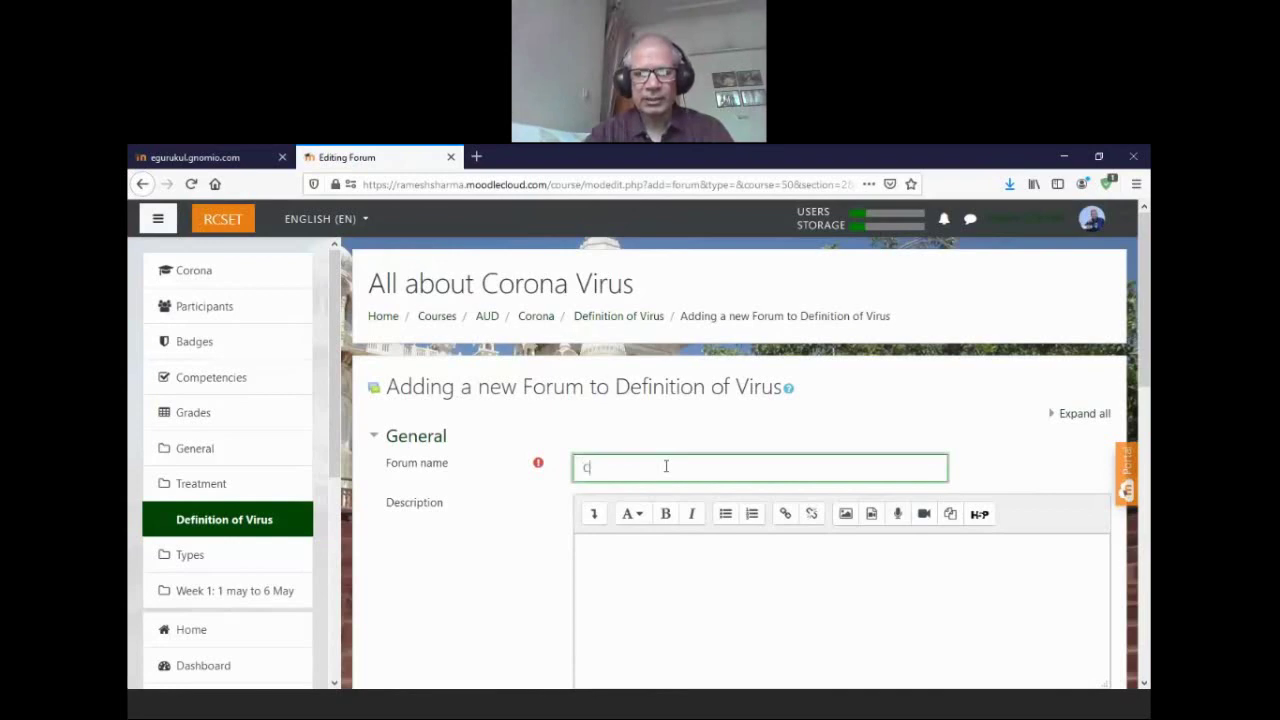
type("oros")
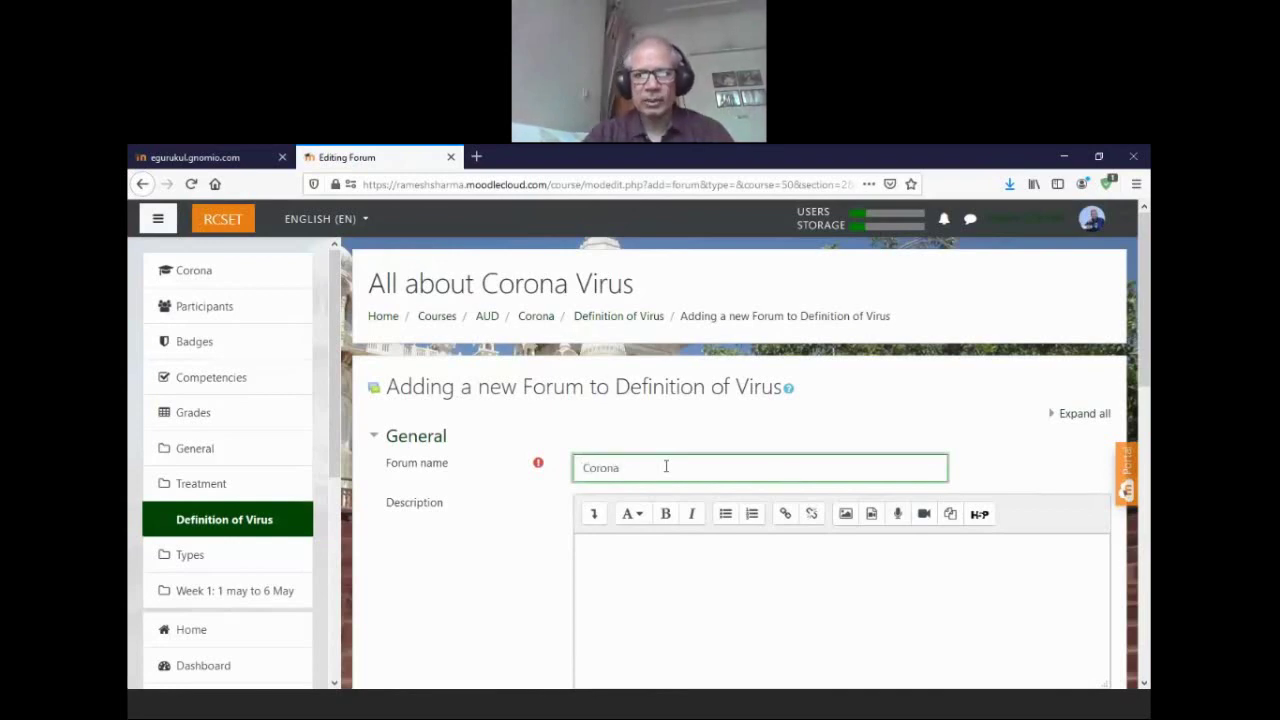
scroll(1145, 342, "down", 2)
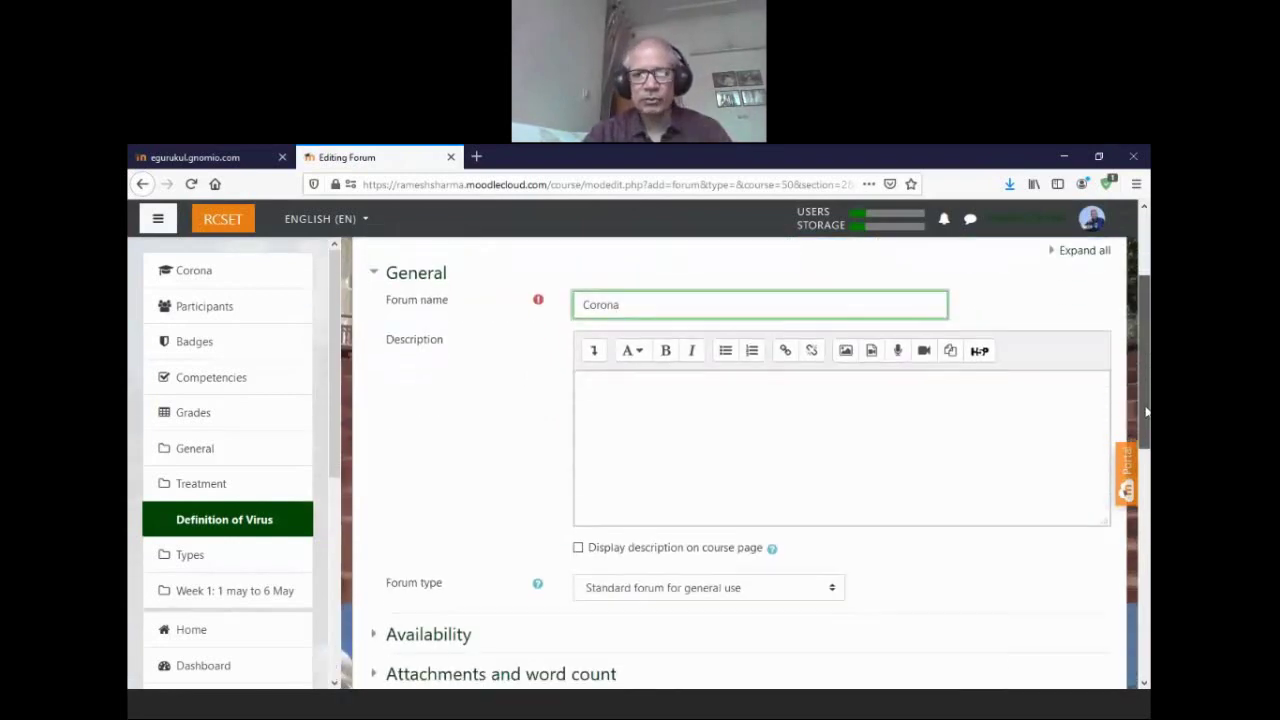
left_click(705, 350)
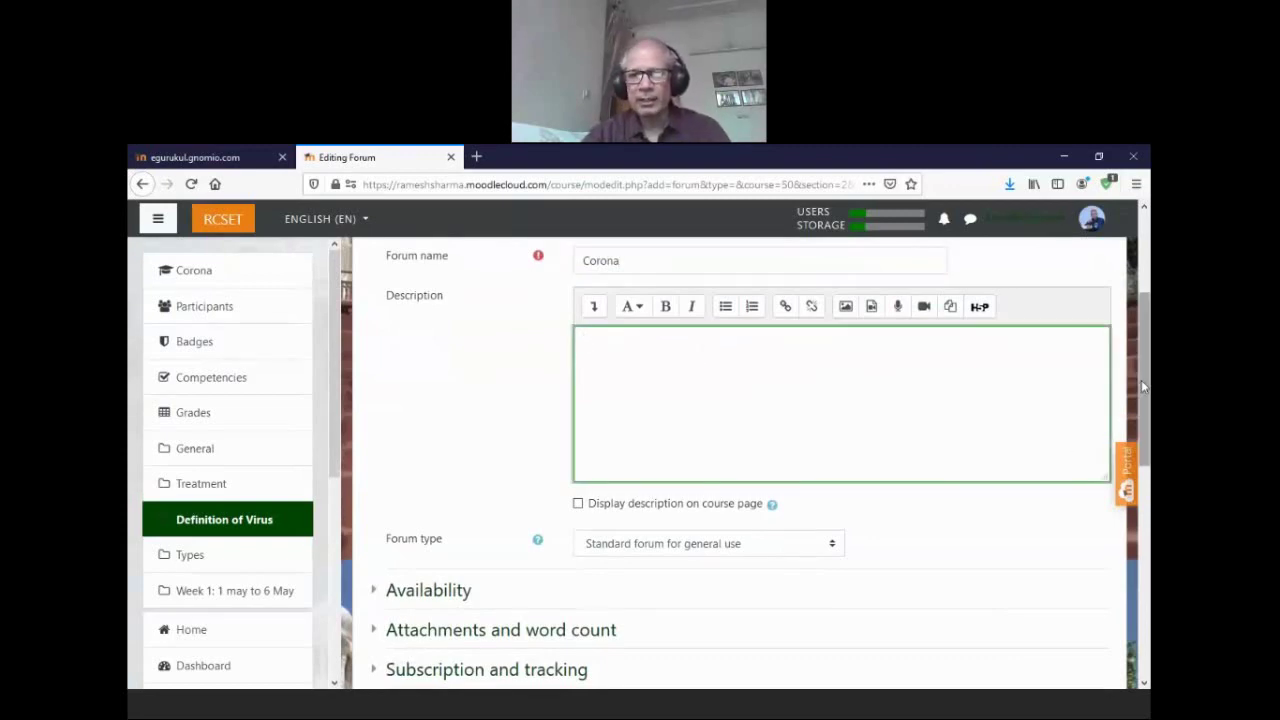
- Set the forum's maximum number of attachments to 1, and save and display the forum
left_click_drag(1143, 387, 1147, 485)
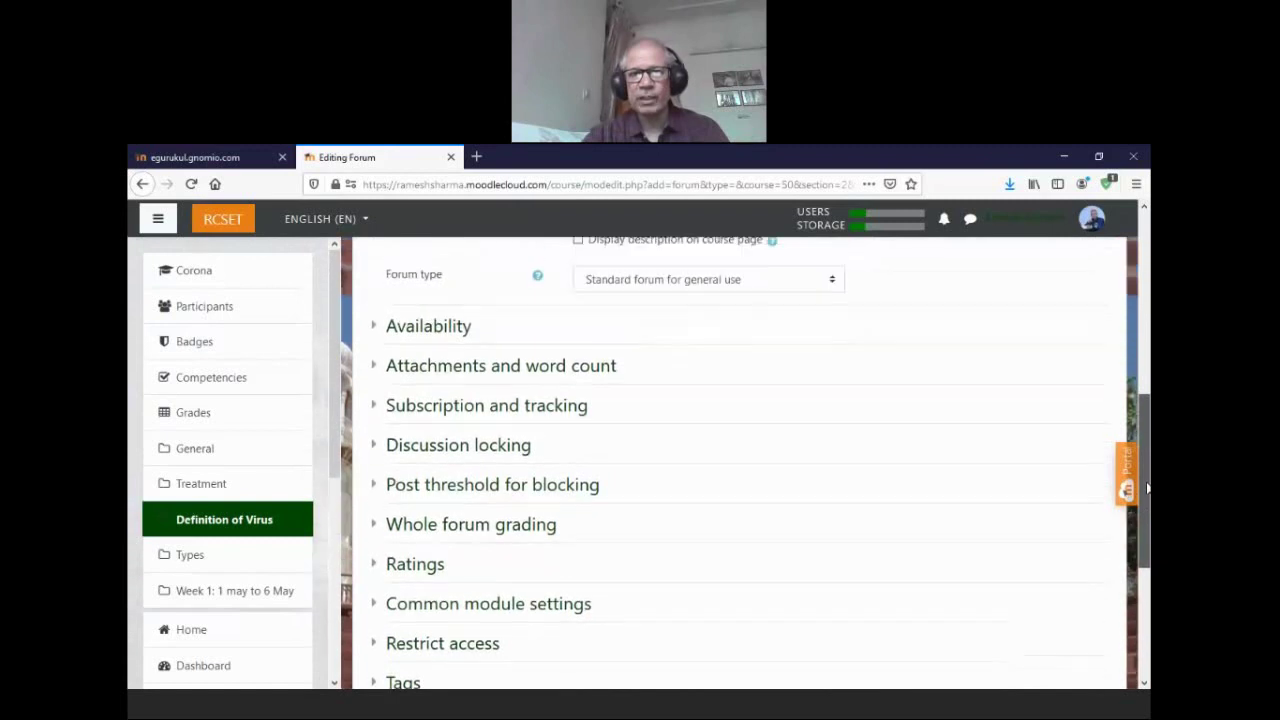
left_click(558, 370)
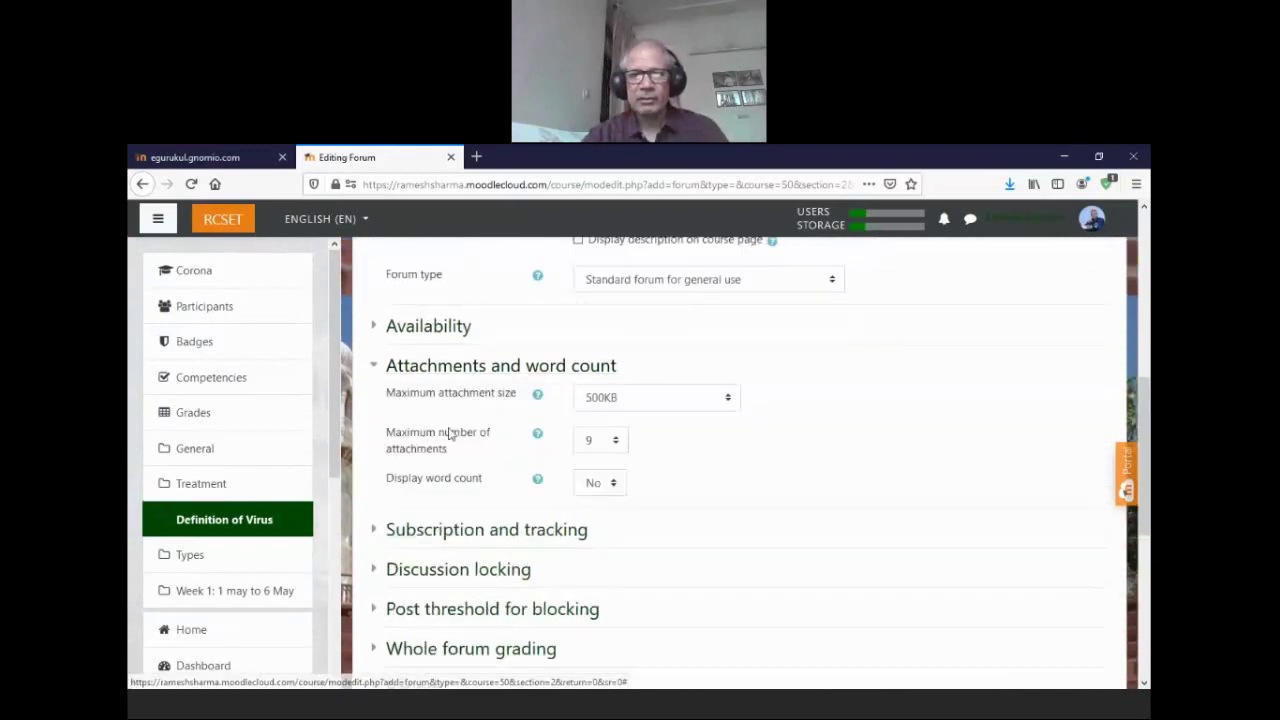
left_click(616, 447)
left_click(585, 487)
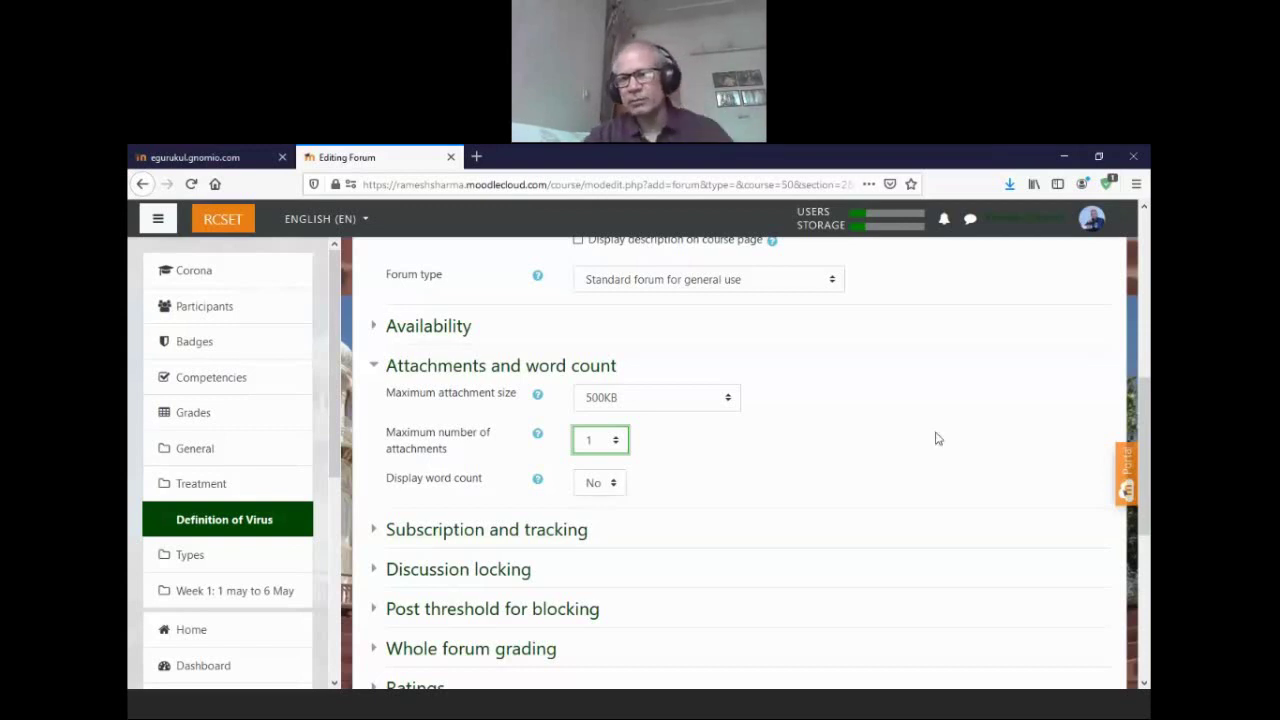
left_click_drag(1142, 416, 1147, 552)
left_click(758, 515)
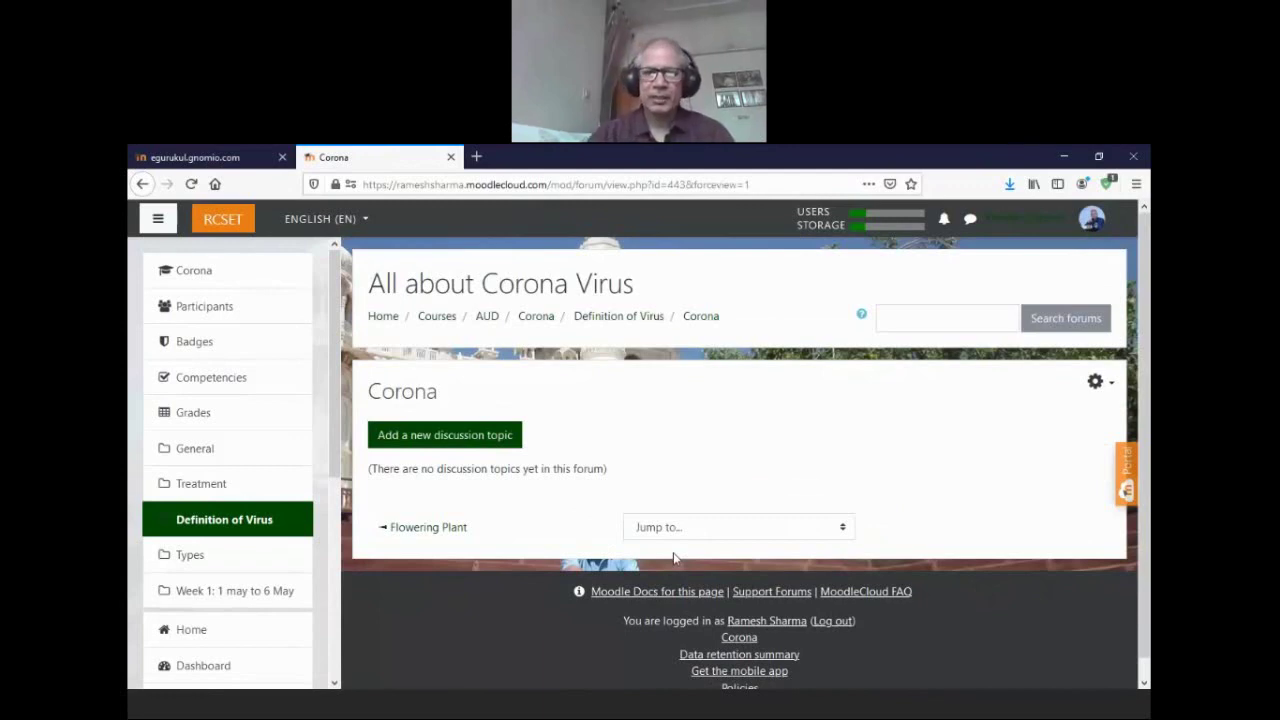
- Start a new discussion topic in the Corona forum with the subject "What do you suggest are the safety measure??"
left_click(466, 437)
left_click(620, 482)
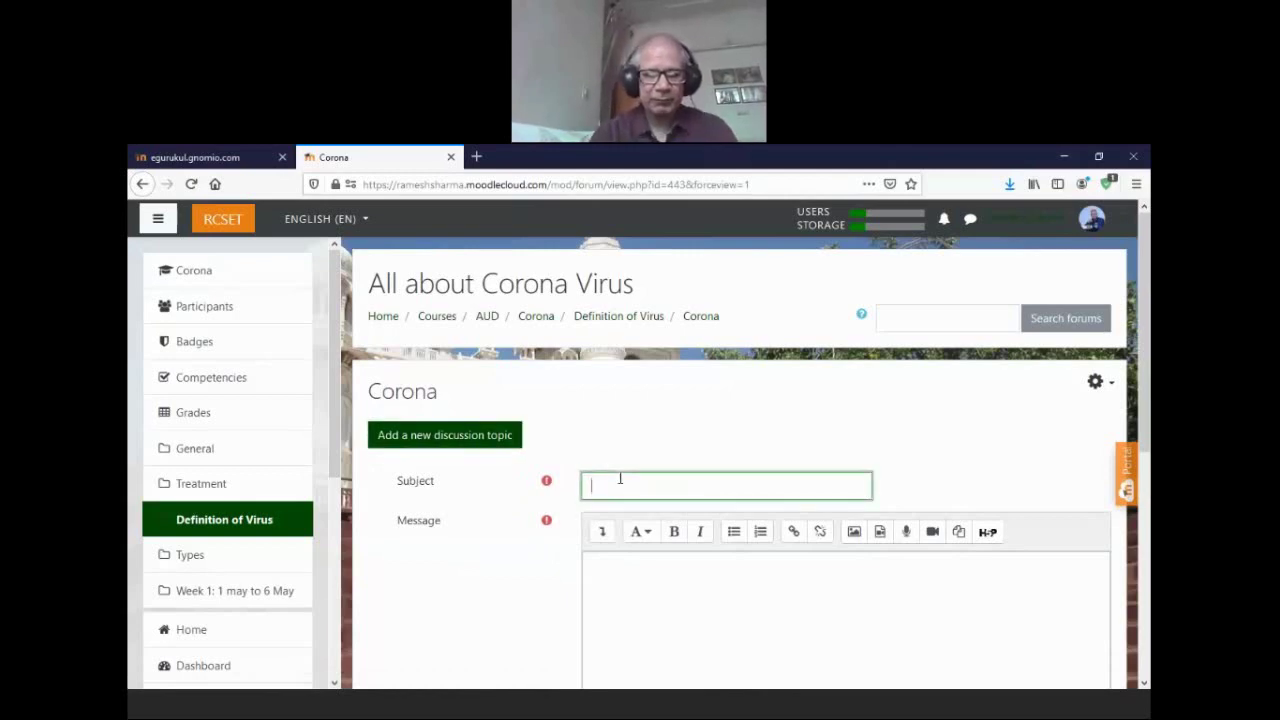
type("What do you")
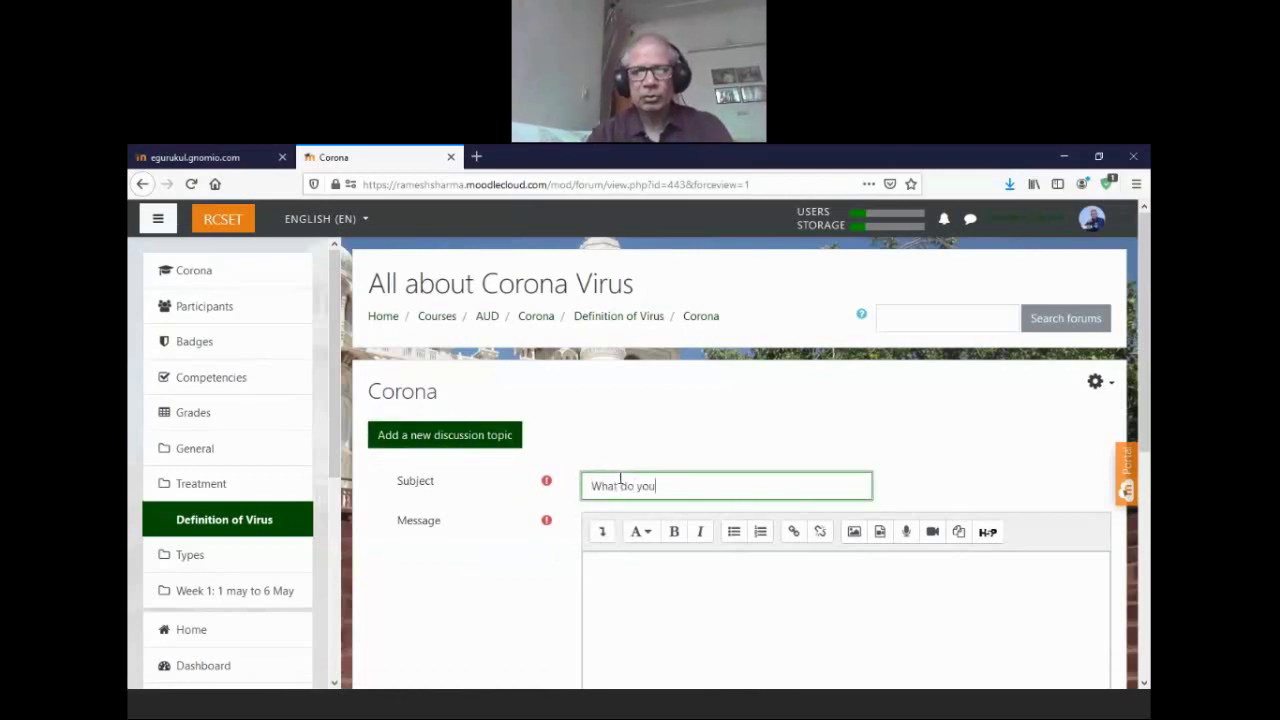
type(" sugg")
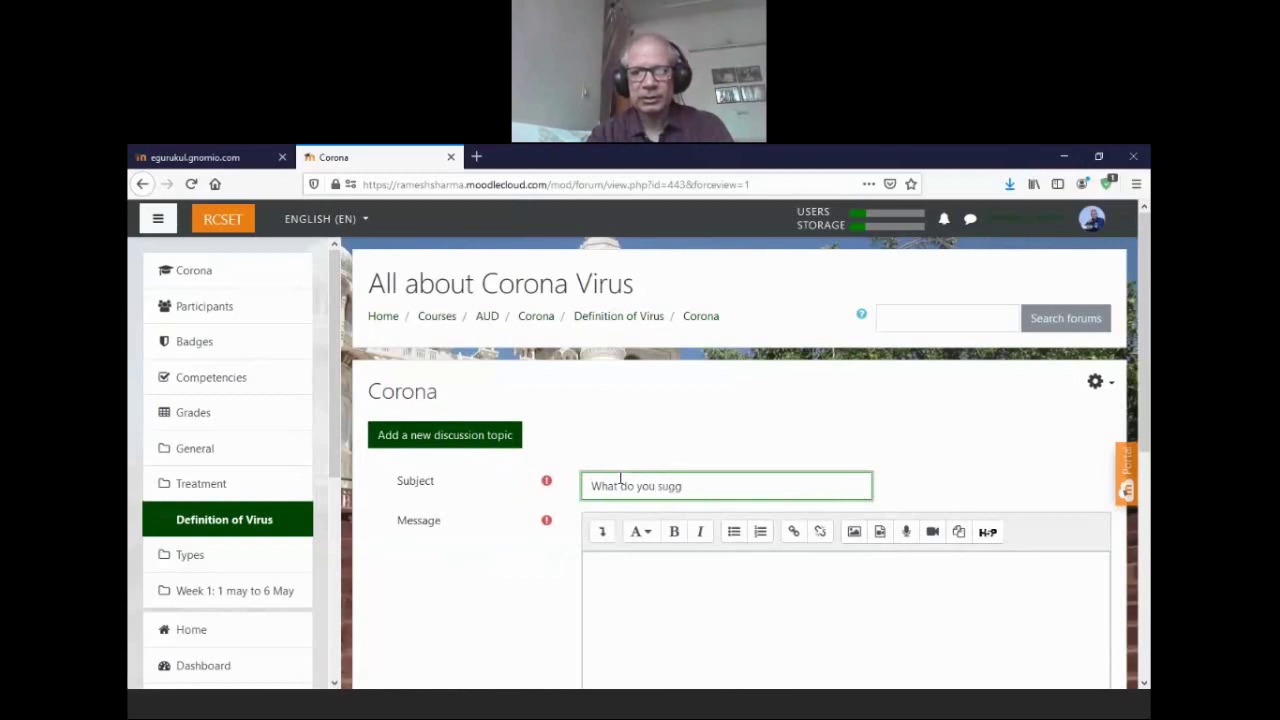
type("est are t")
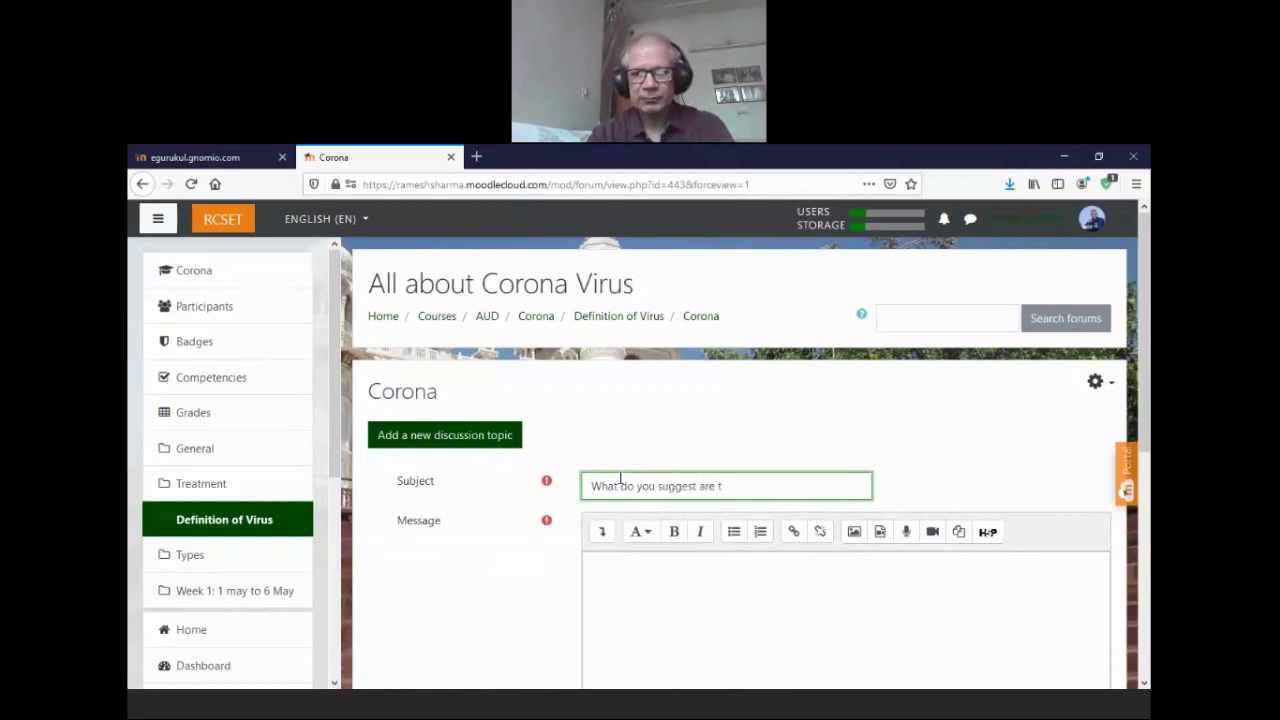
type("he")
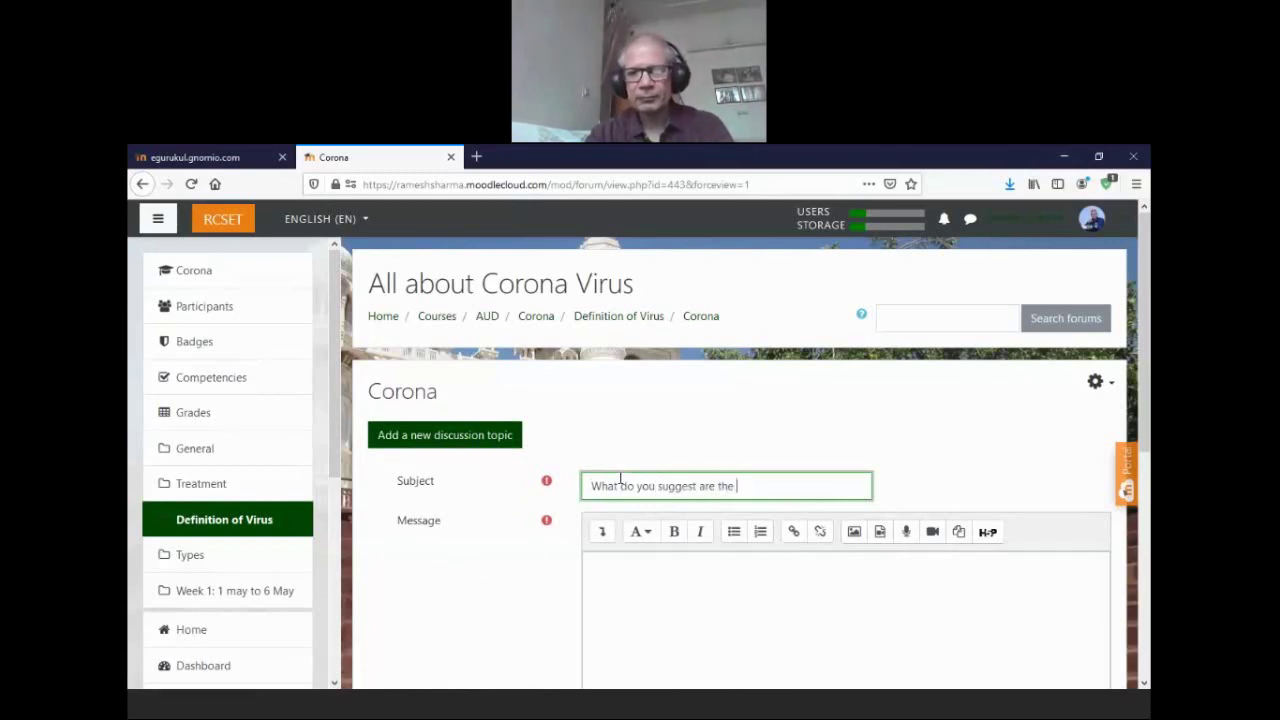
type(" safety")
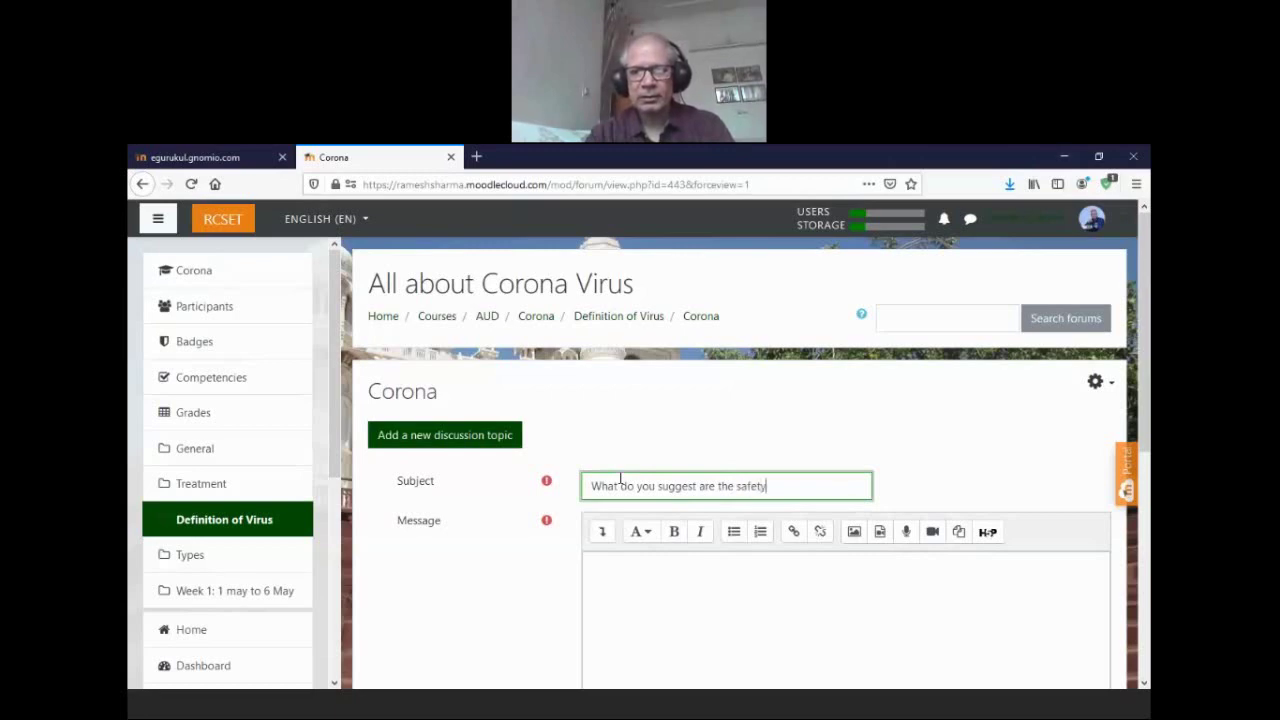
type(" measure")
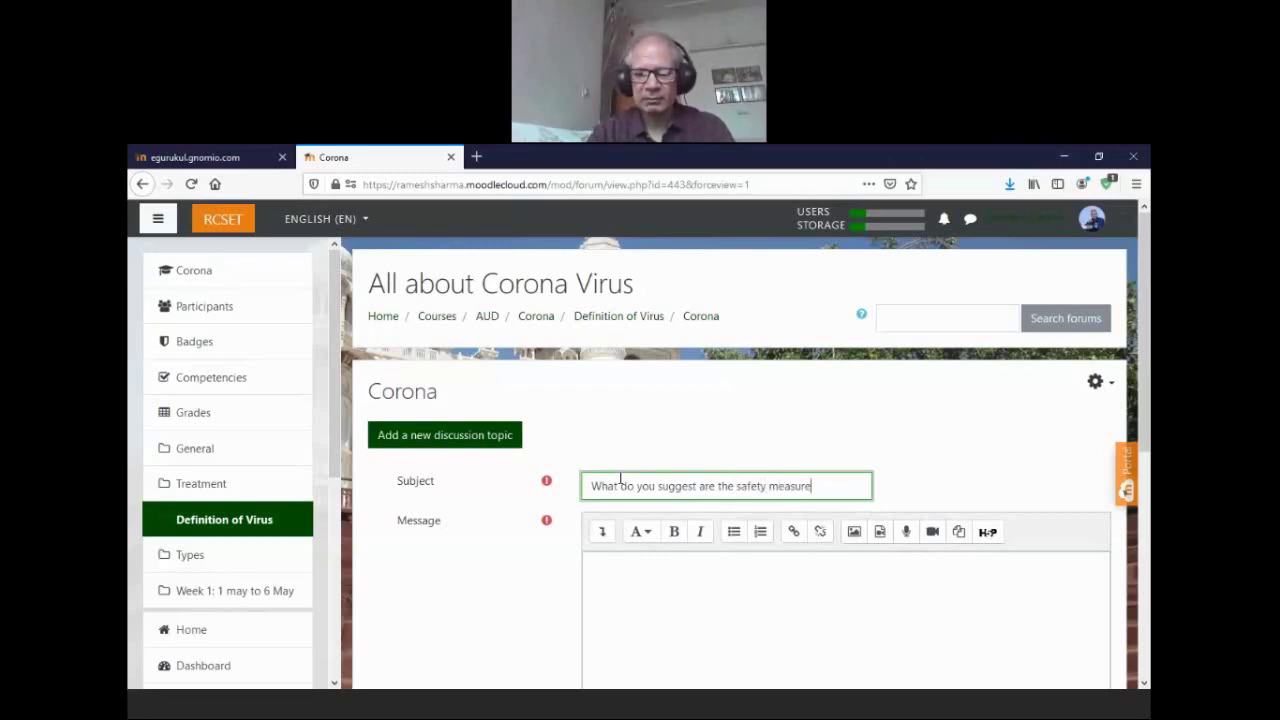
type("??")
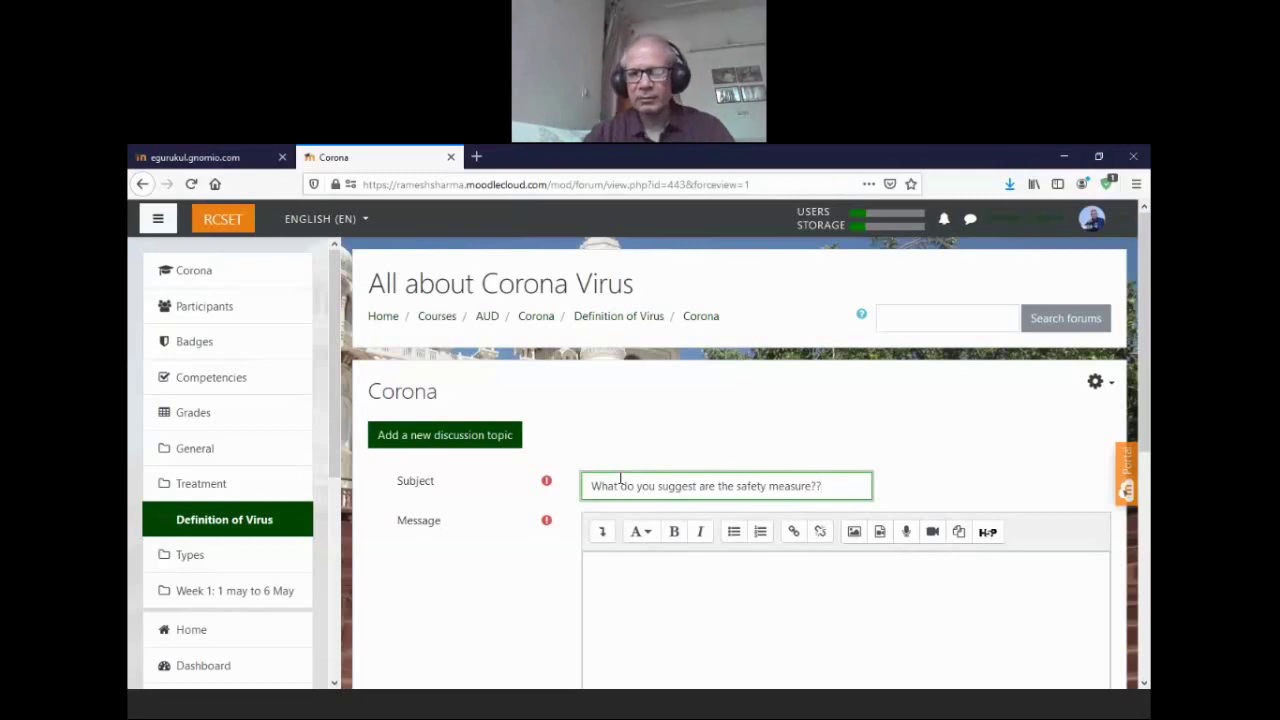
- Enter the message "pl suggest 2 ways/...." for the discussion topic and post it to the forum
left_click_drag(1145, 344, 1145, 398)
left_click(829, 525)
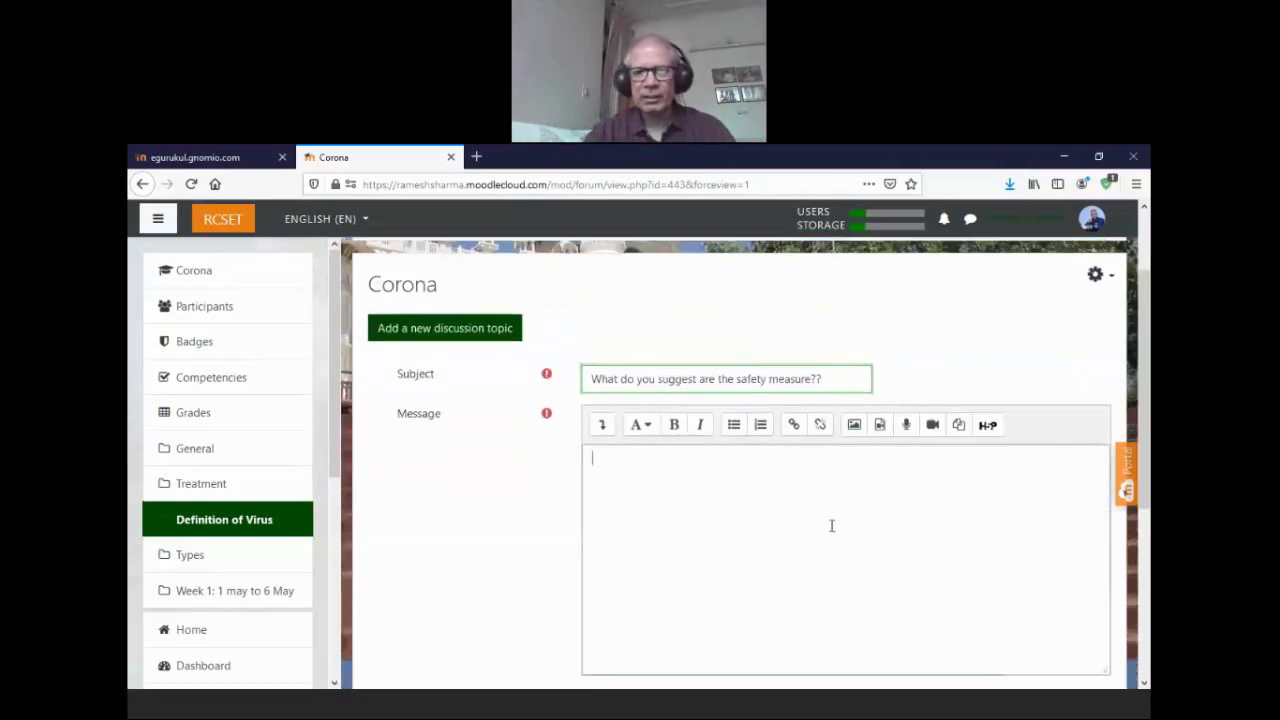
type("pl")
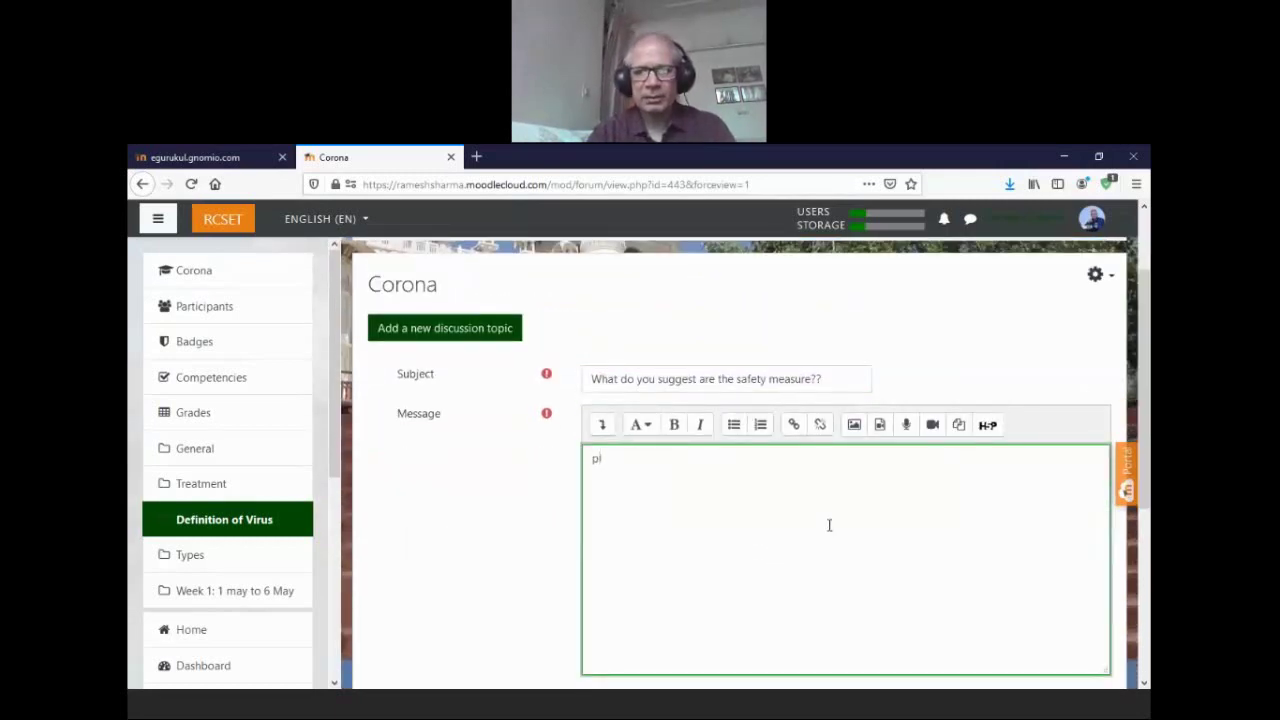
type(" suggest")
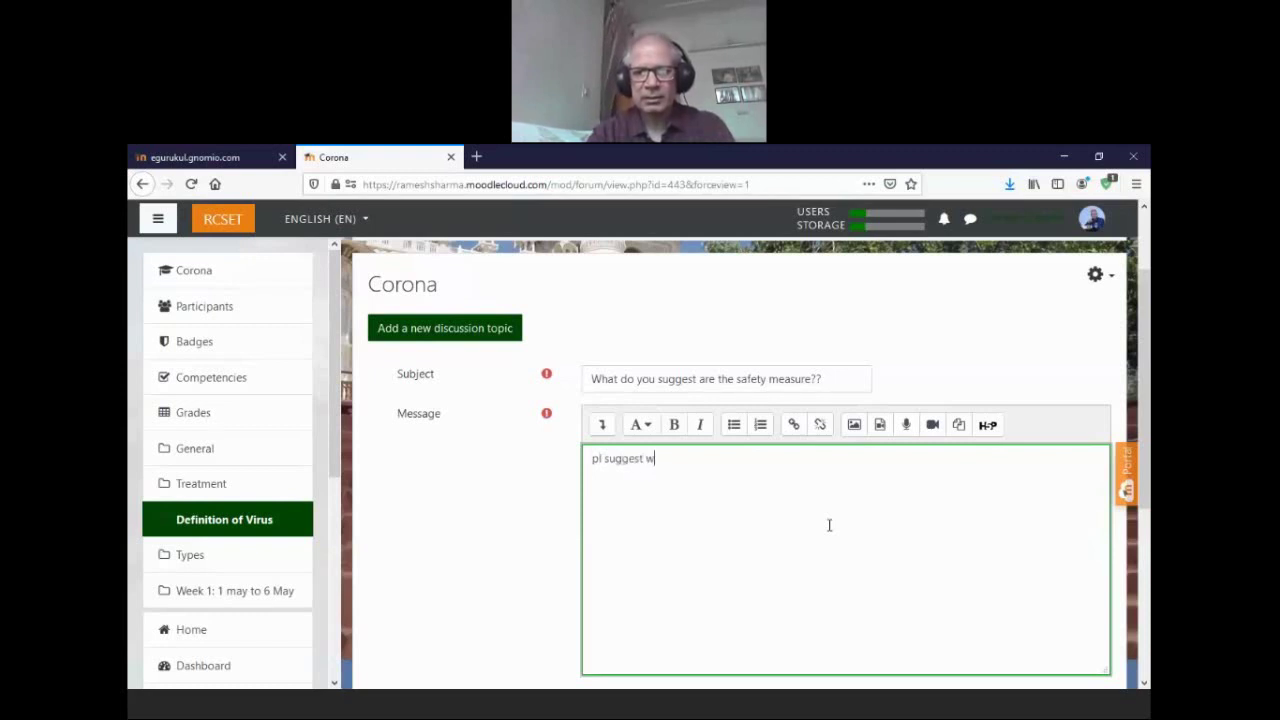
type(" w")
key("BackSpace")
type("2 ways")
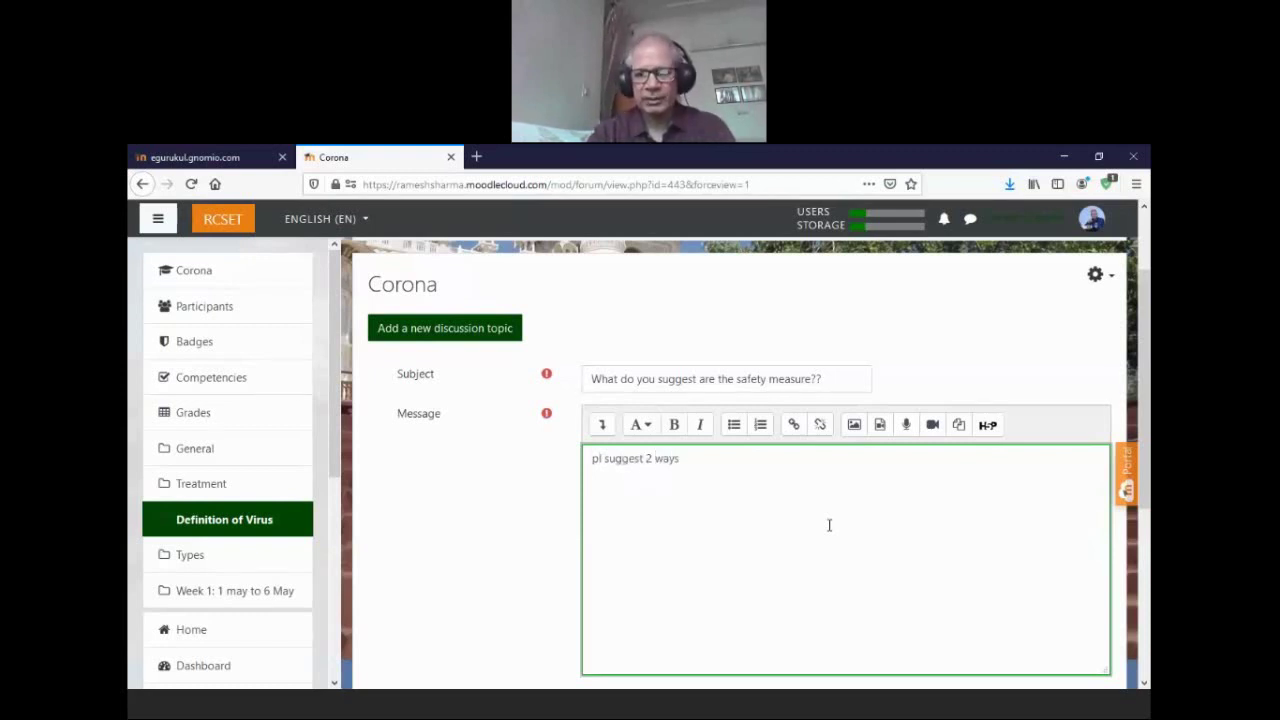
type("/....")
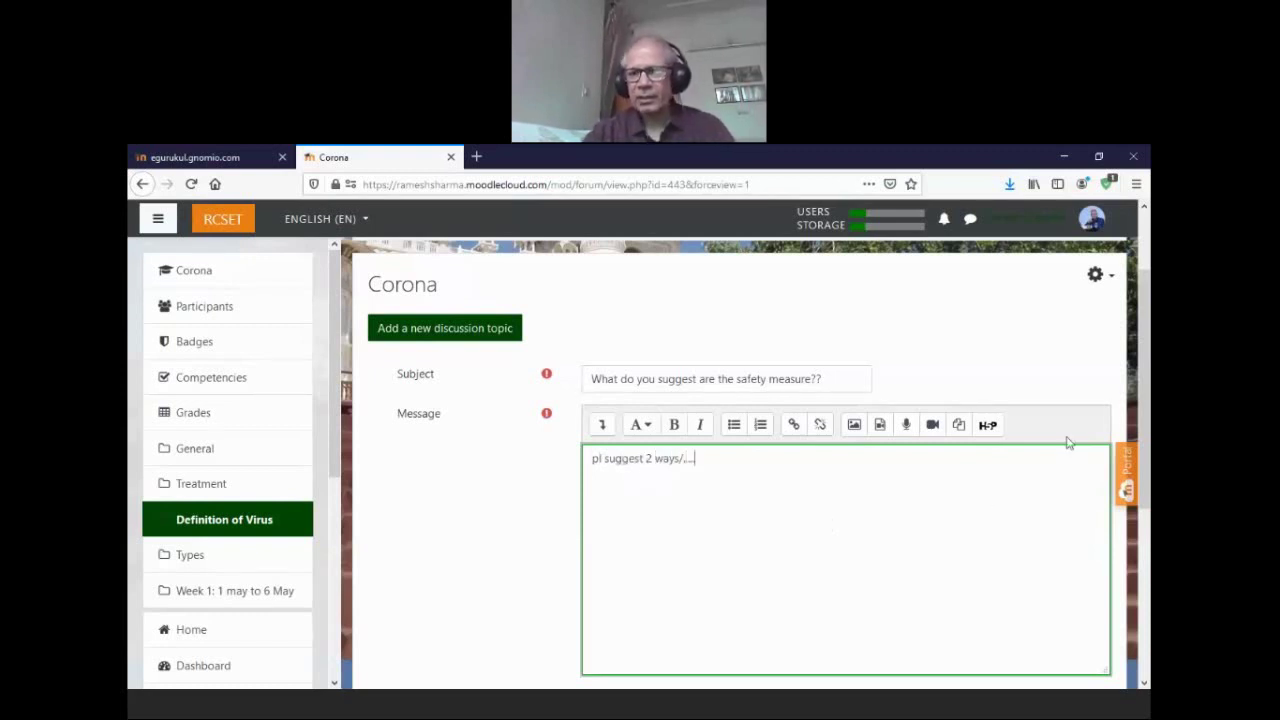
left_click_drag(1147, 350, 1147, 475)
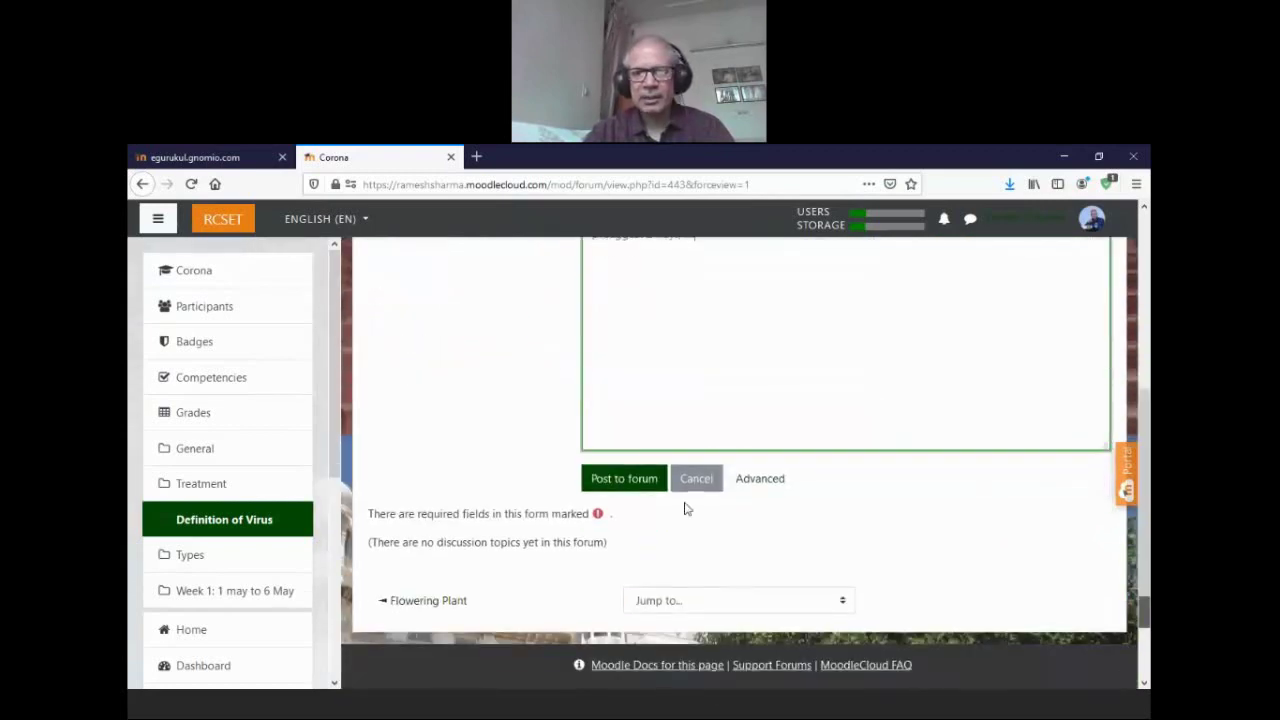
left_click(640, 479)
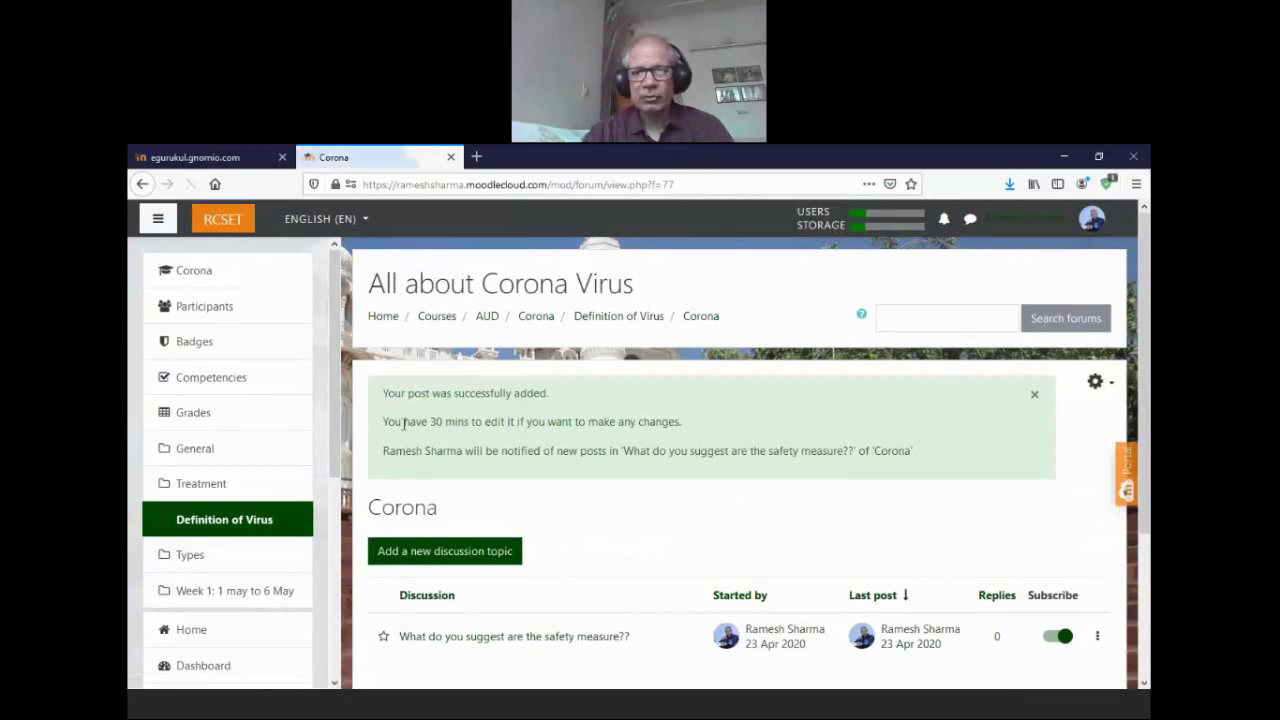
- Highlight the notice about the time allowed for editing the post and review the forum's discussion list
left_click_drag(402, 421, 682, 421)
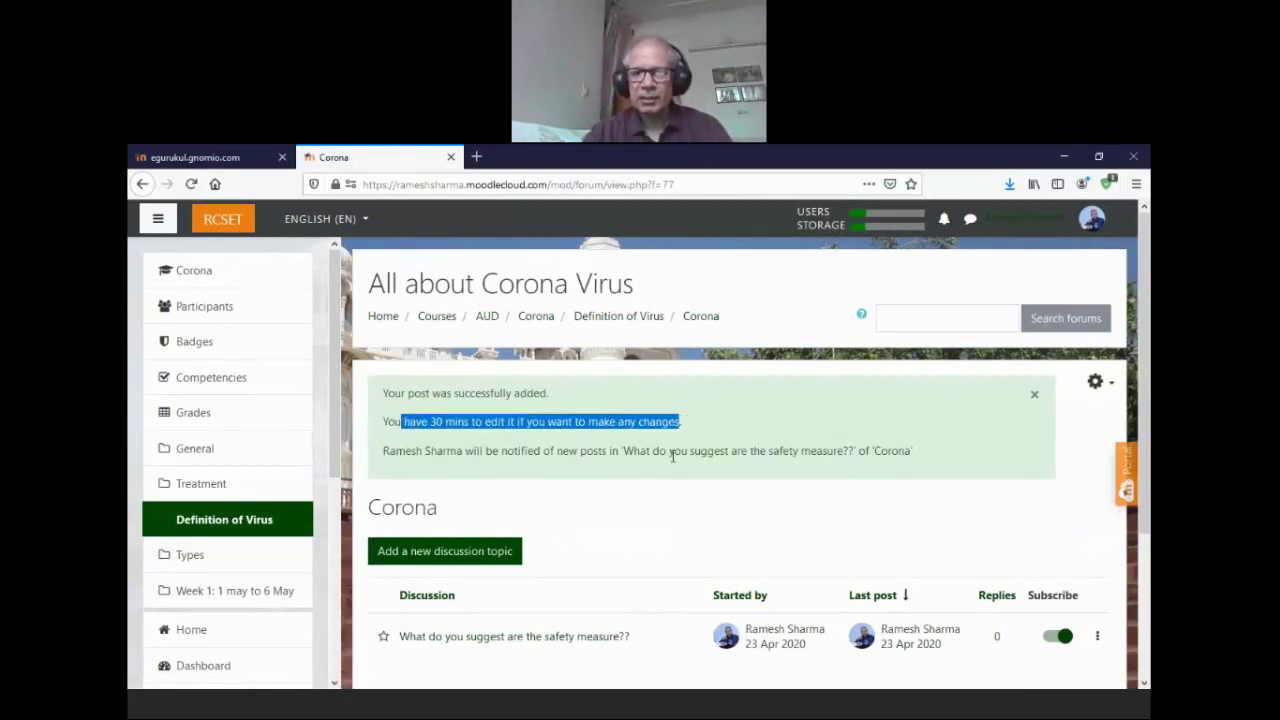
scroll(672, 455, "down", 2)
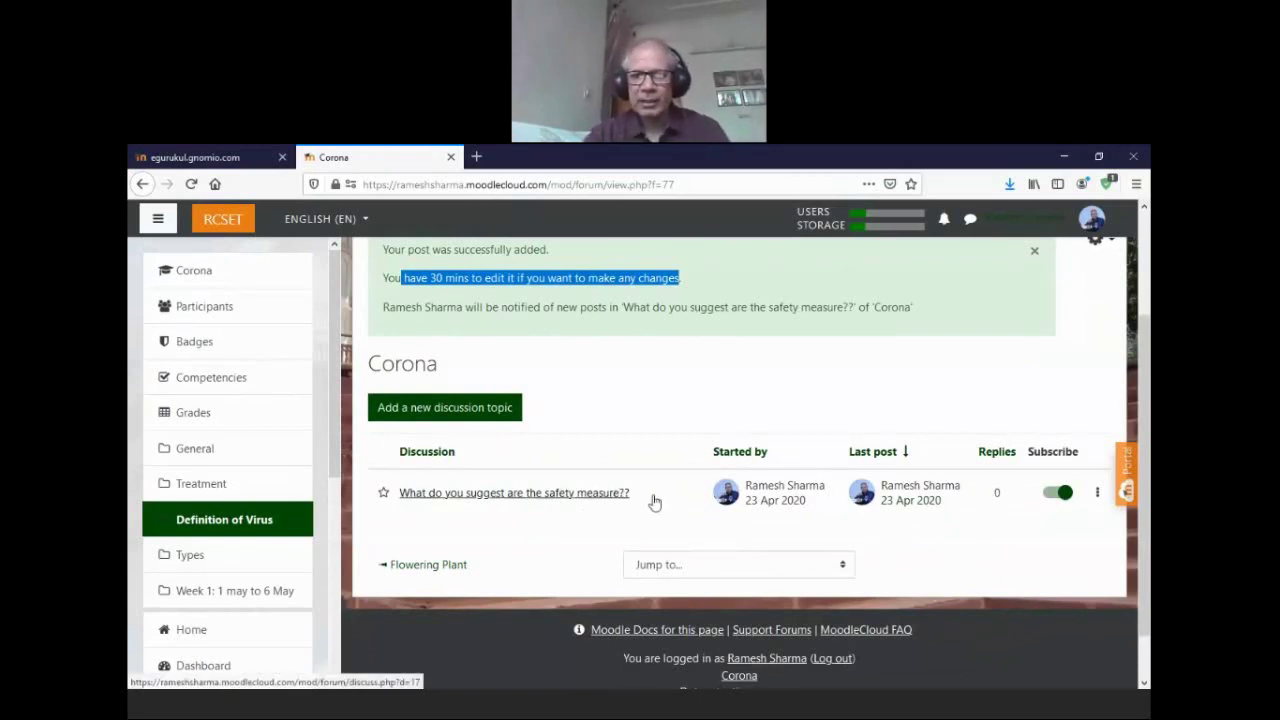
left_click_drag(1146, 512, 1148, 398)
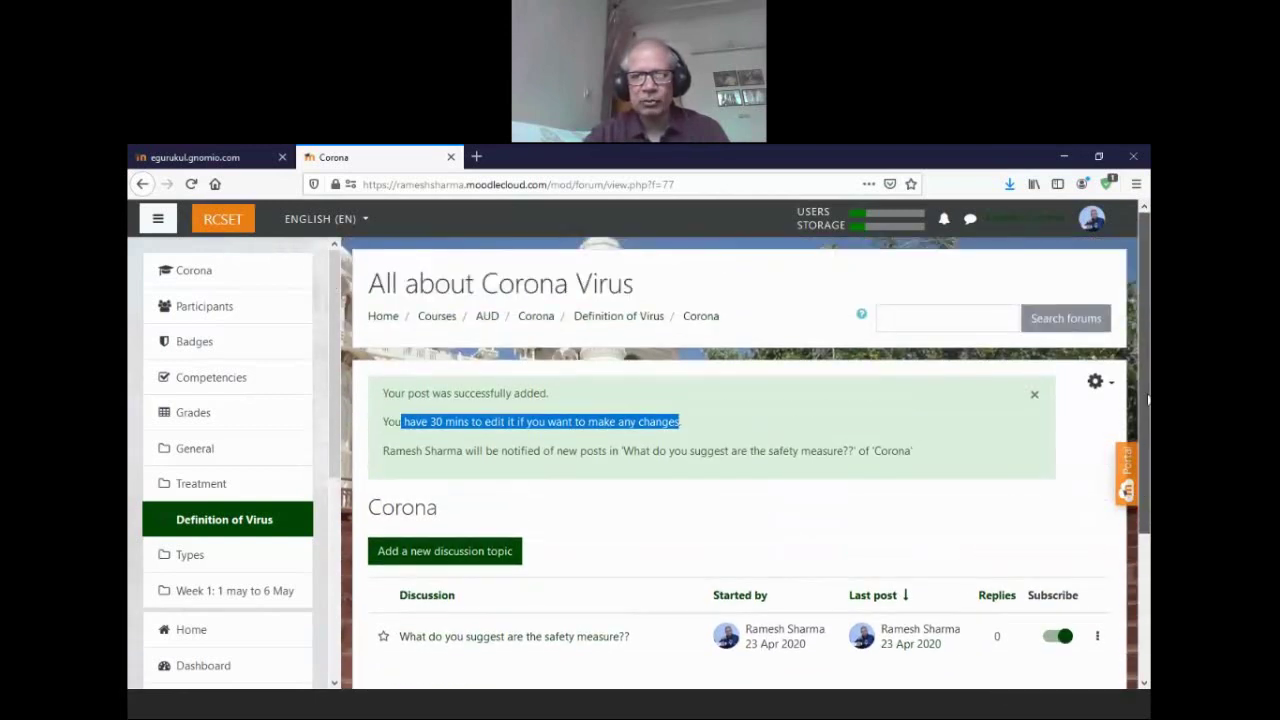
- Open the safety measure discussion from the Corona forum and submit a reply with the lines "1. kkkkk" and "2. hhhhh"
left_click(702, 316)
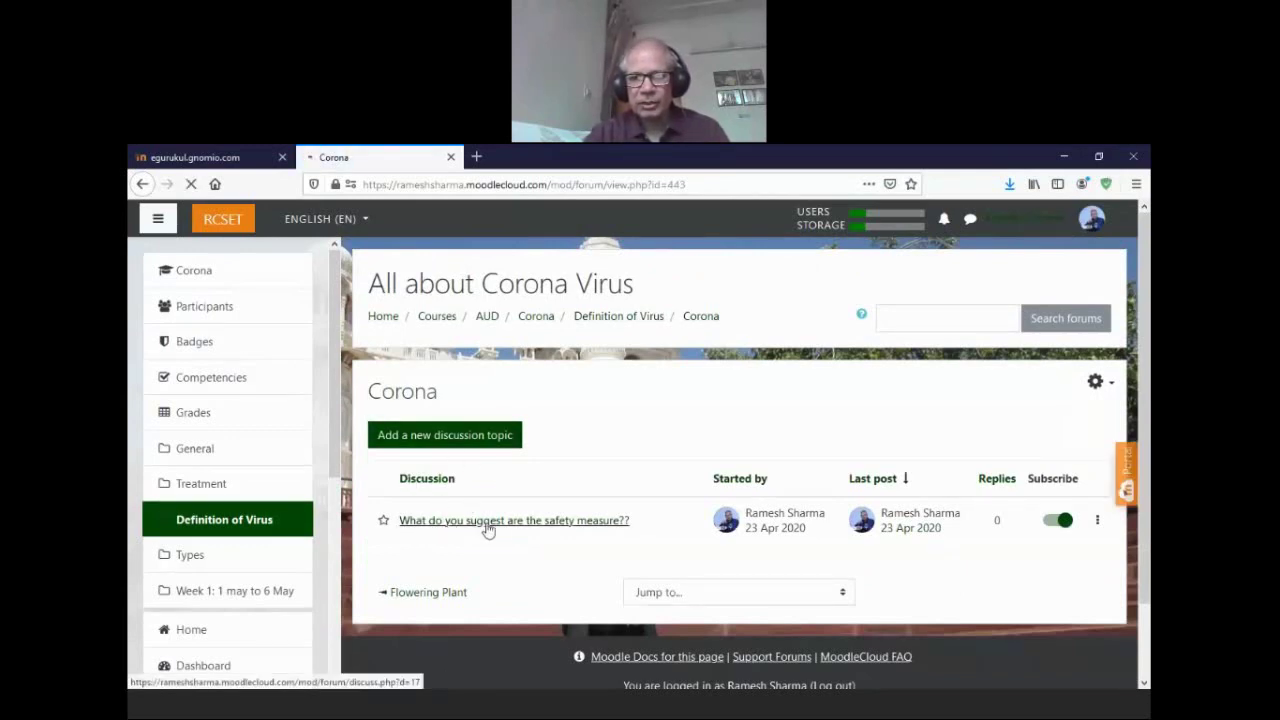
left_click(523, 528)
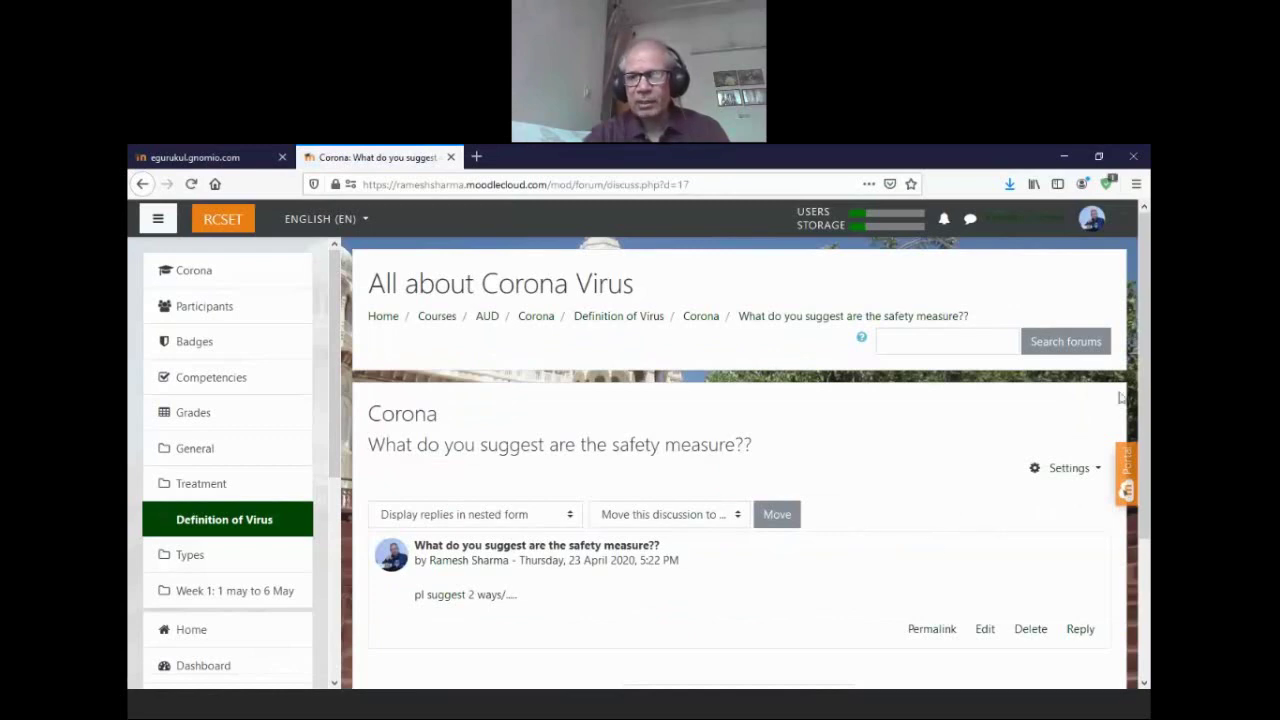
scroll(678, 480, "down", 3)
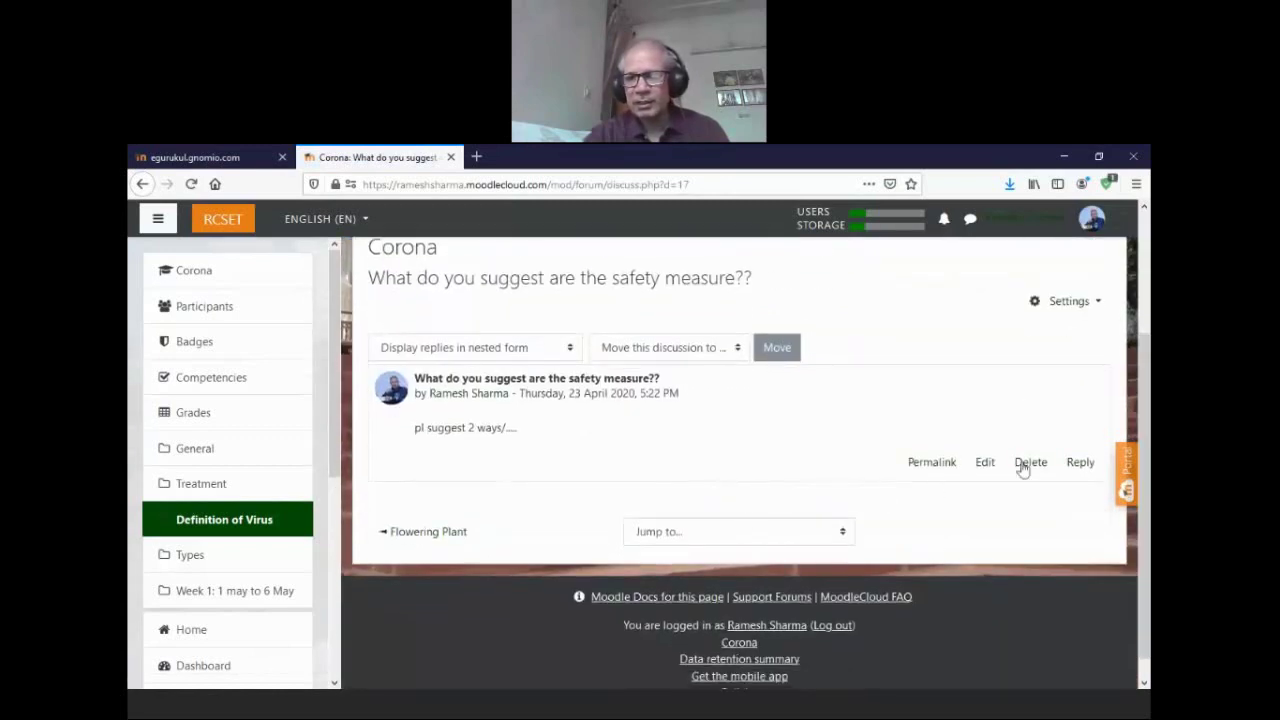
left_click(1081, 463)
type("1")
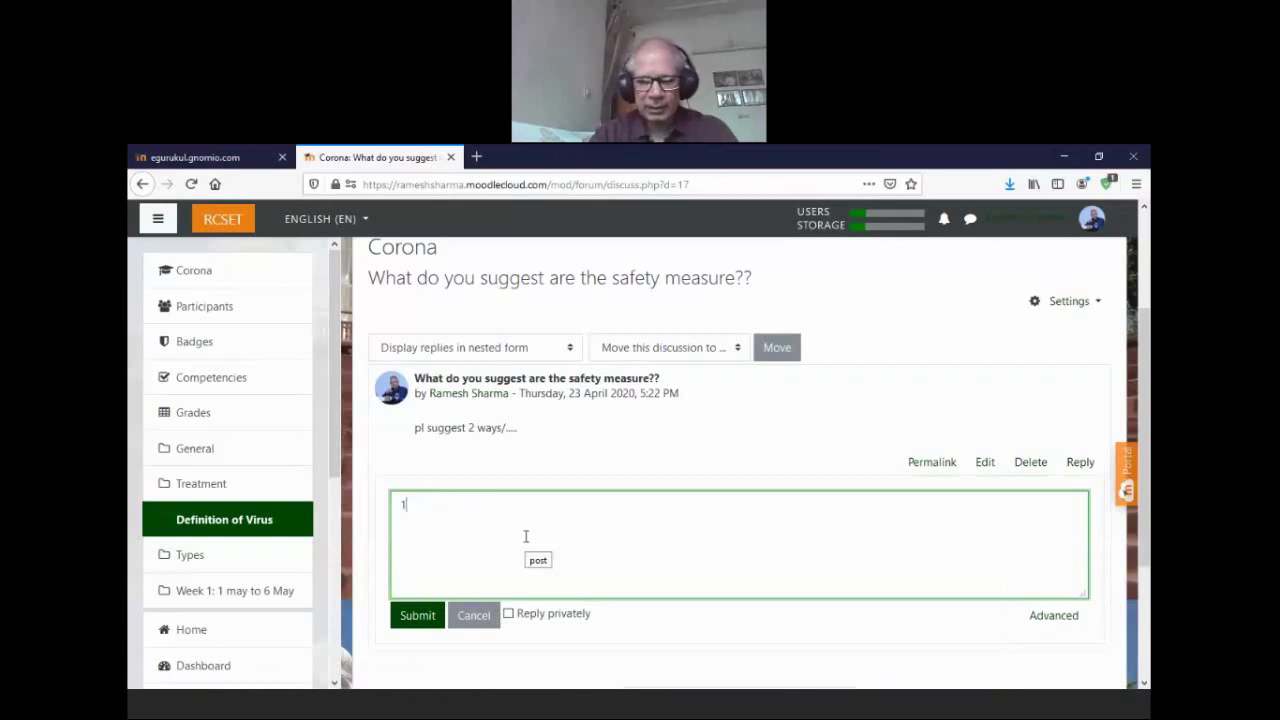
type(". kkkkk")
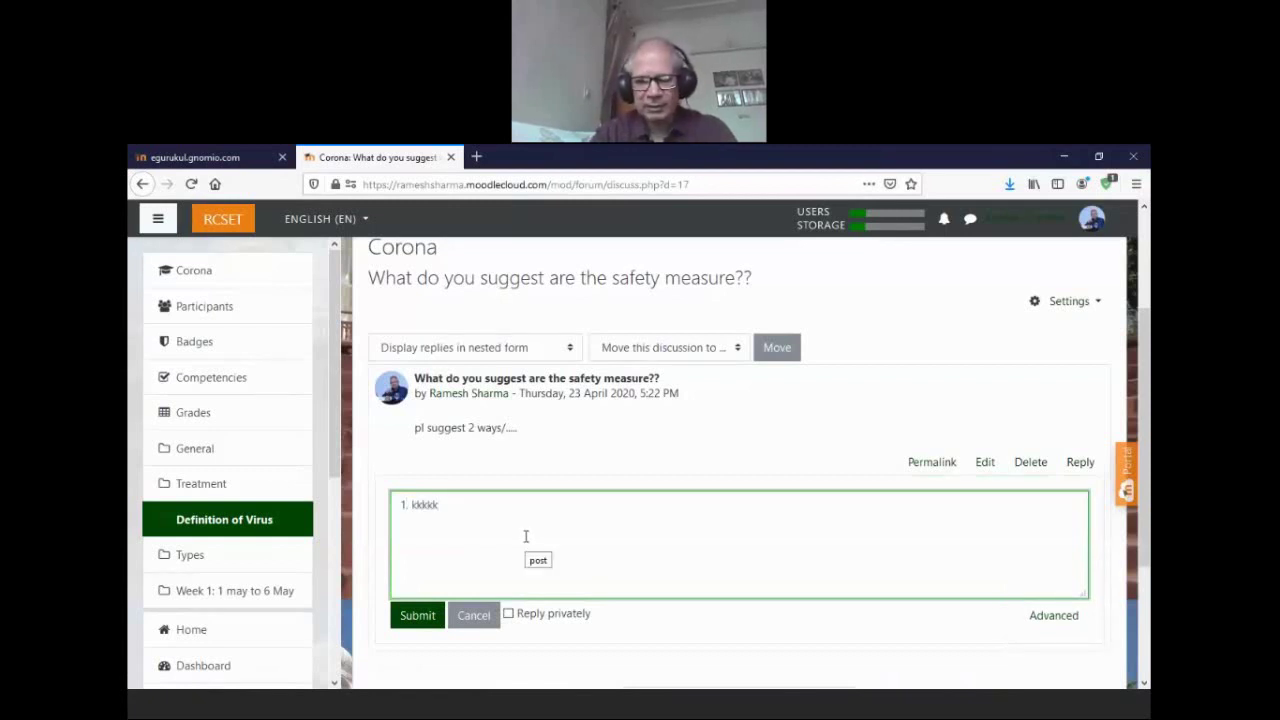
key("Return")
type("2. h")
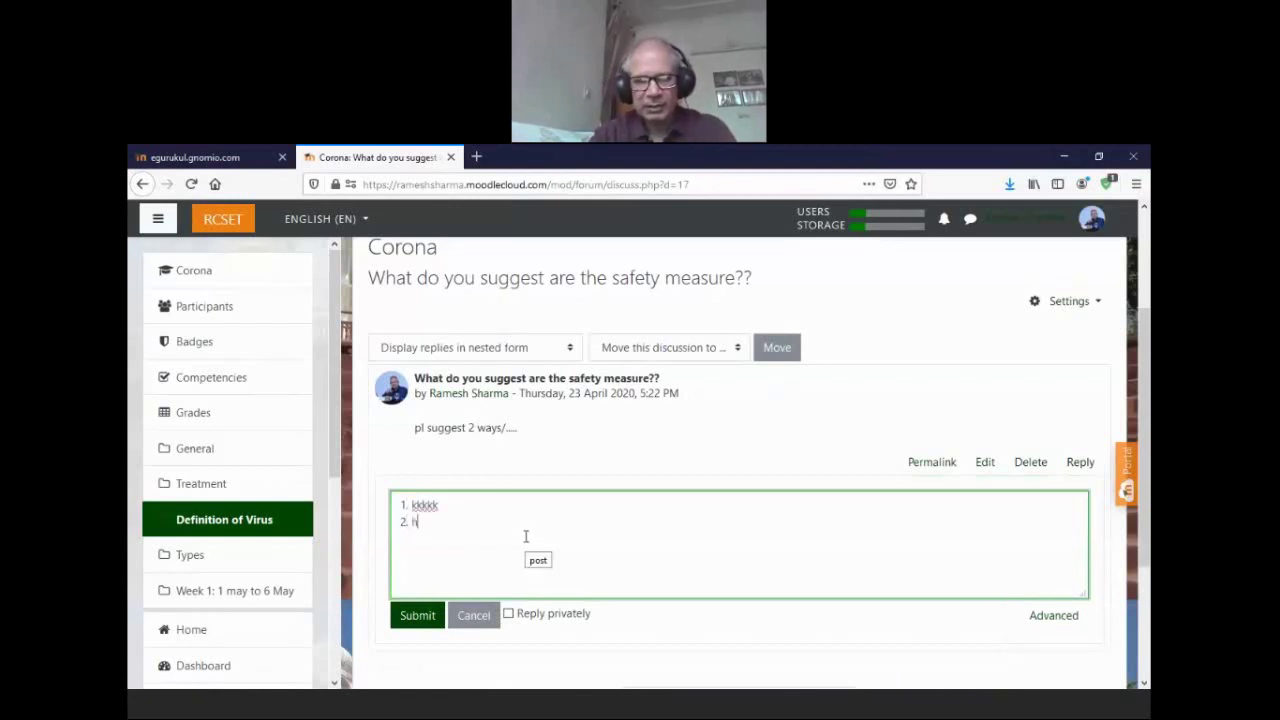
type("hhhh")
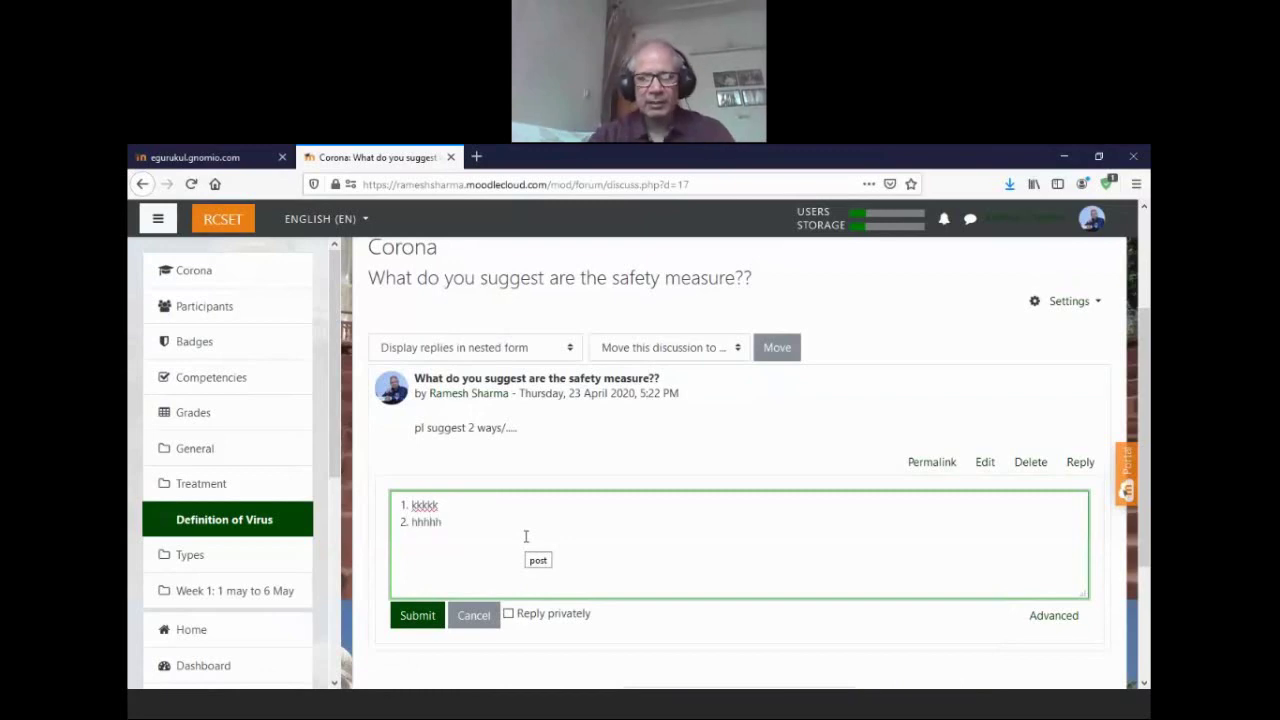
left_click(418, 615)
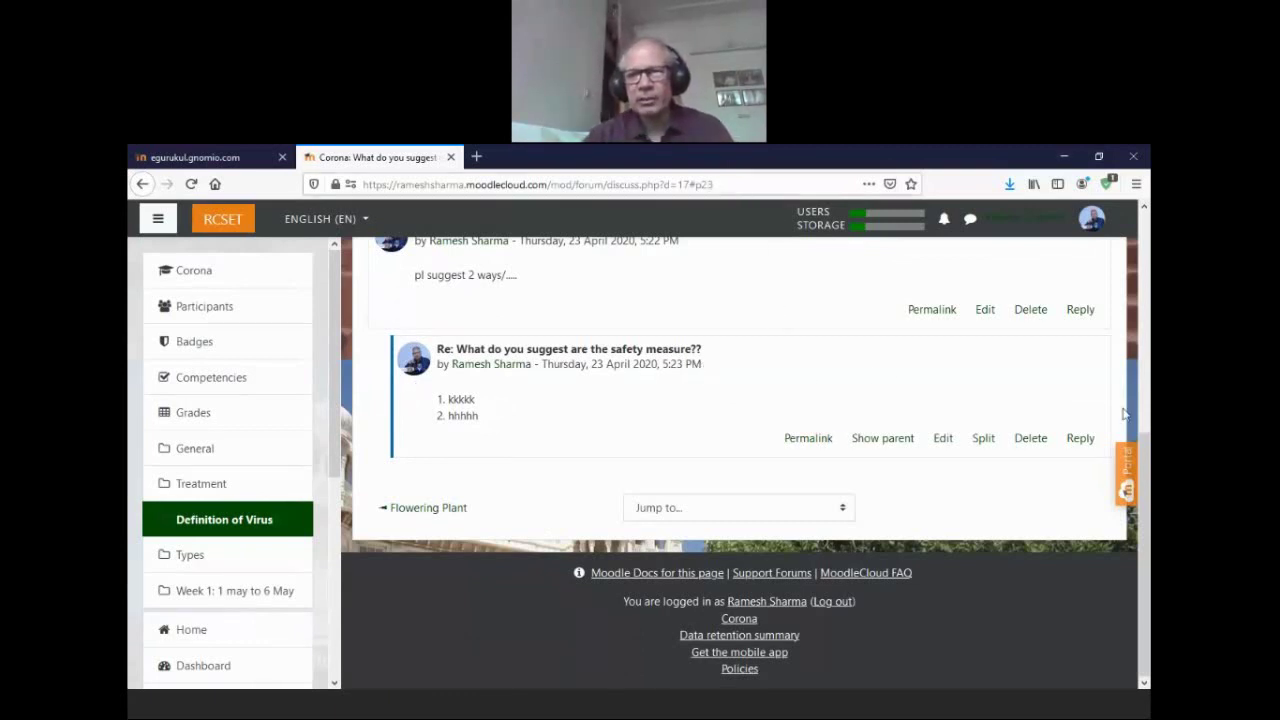
- Return from the forum discussion to the main page of the Corona course and locate the Definition of Virus section
left_click_drag(1145, 453, 1147, 270)
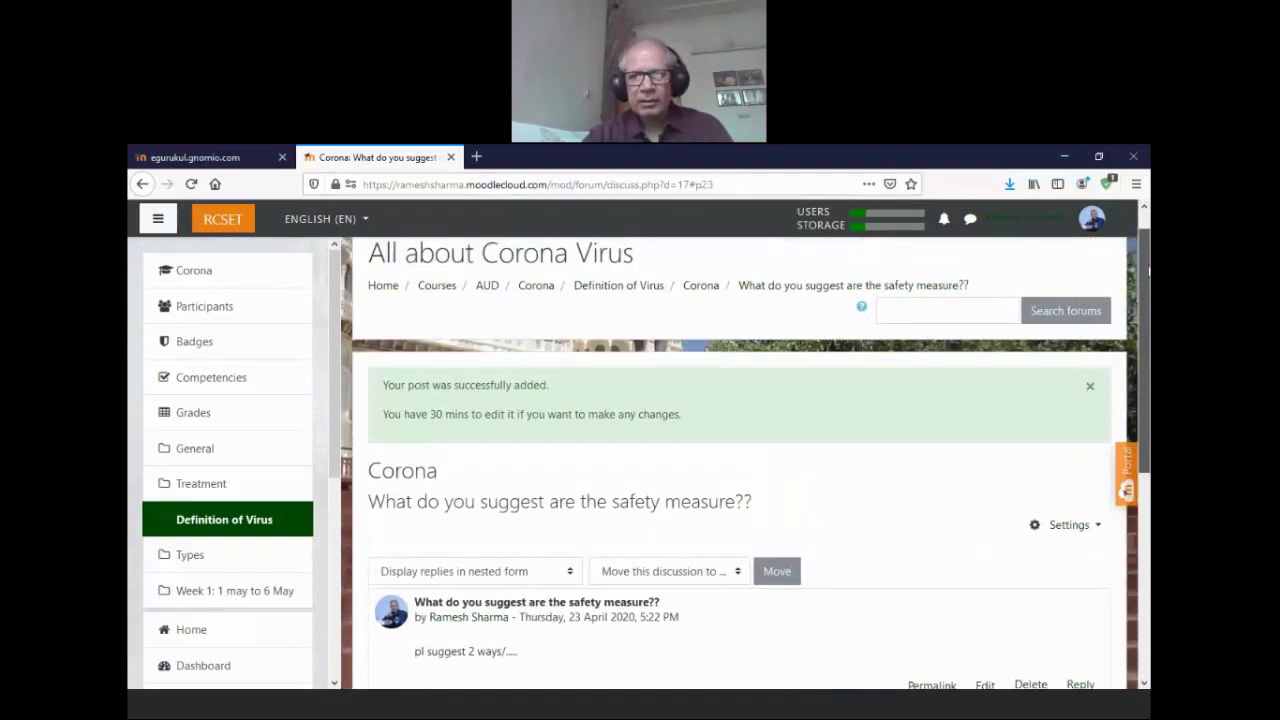
left_click(536, 285)
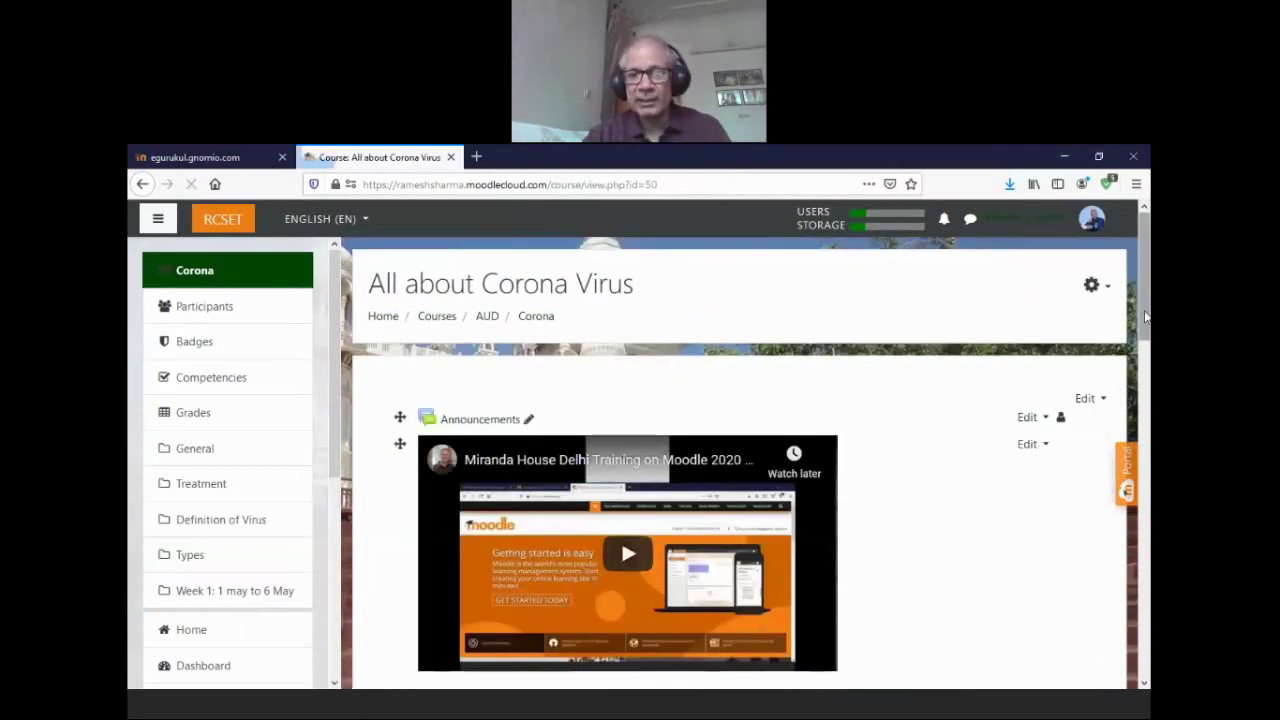
scroll(1145, 432, "down", 5)
scroll(1145, 432, "down", 5)
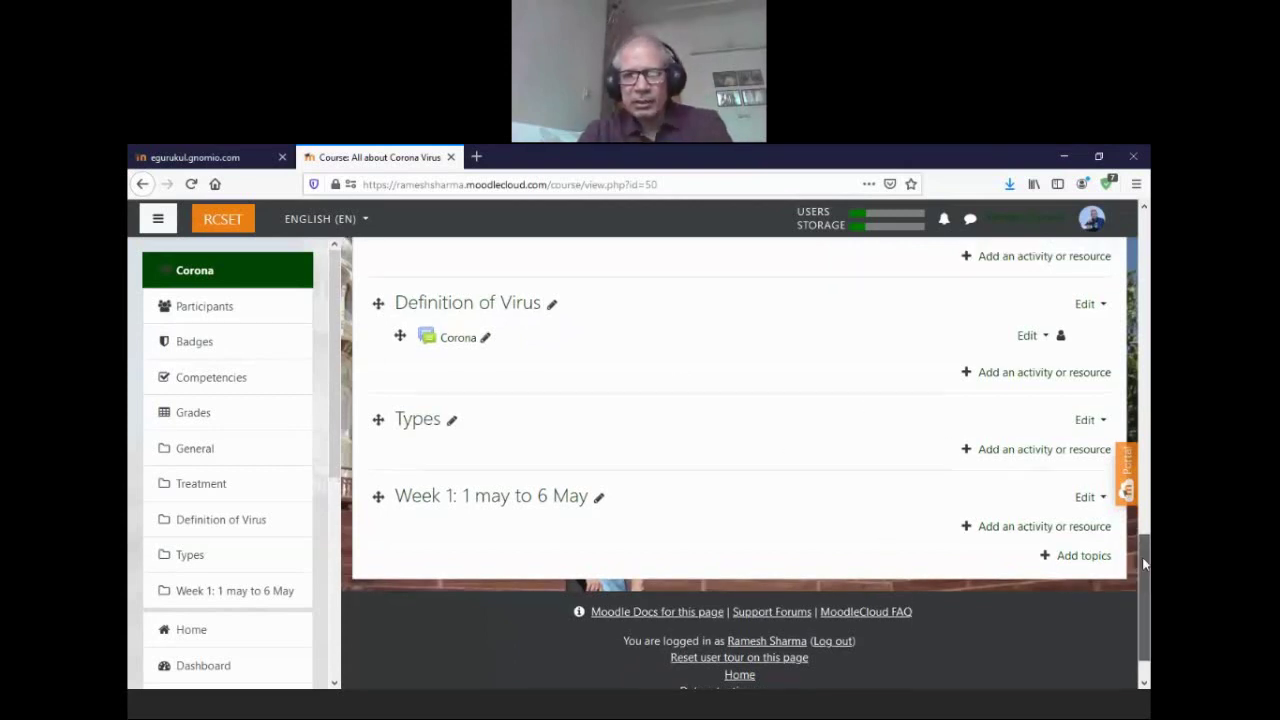
left_click_drag(1140, 564, 1145, 549)
scroll(1145, 549, "down", 1)
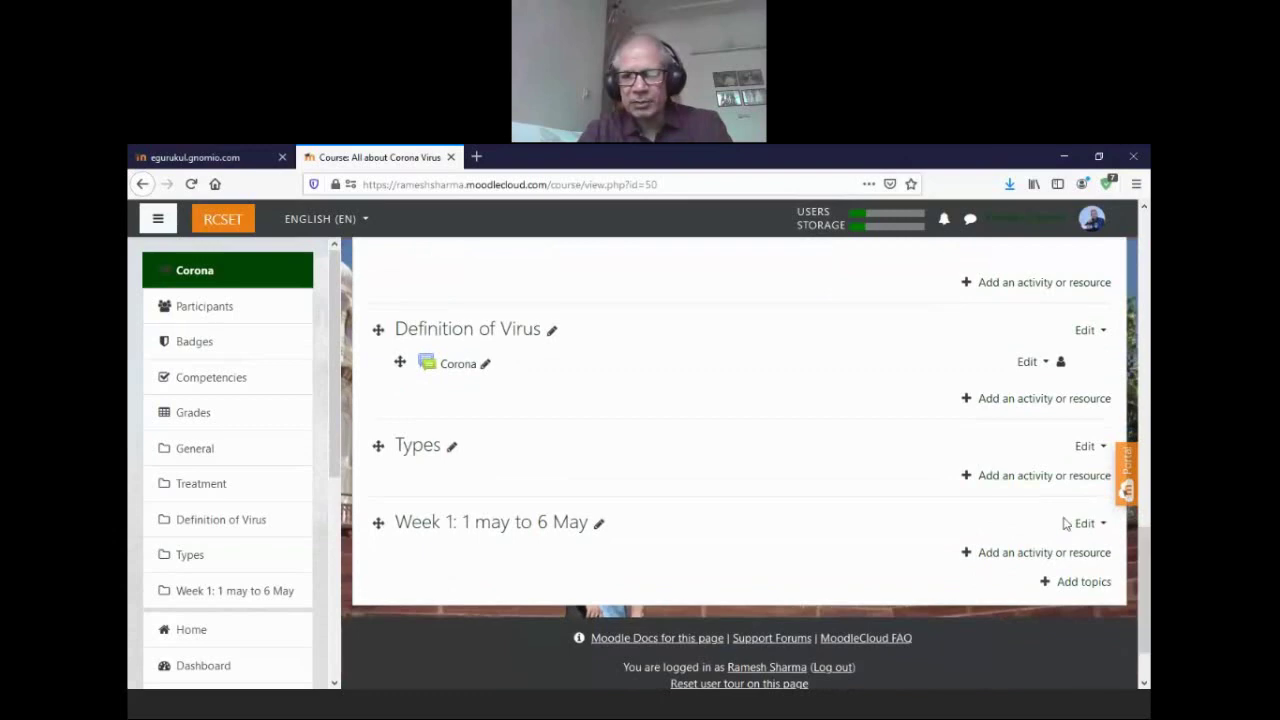
- Add a new Assignment activity to the Definition of Virus section
left_click(988, 398)
left_click_drag(608, 405, 613, 470)
scroll(613, 470, "up", 3)
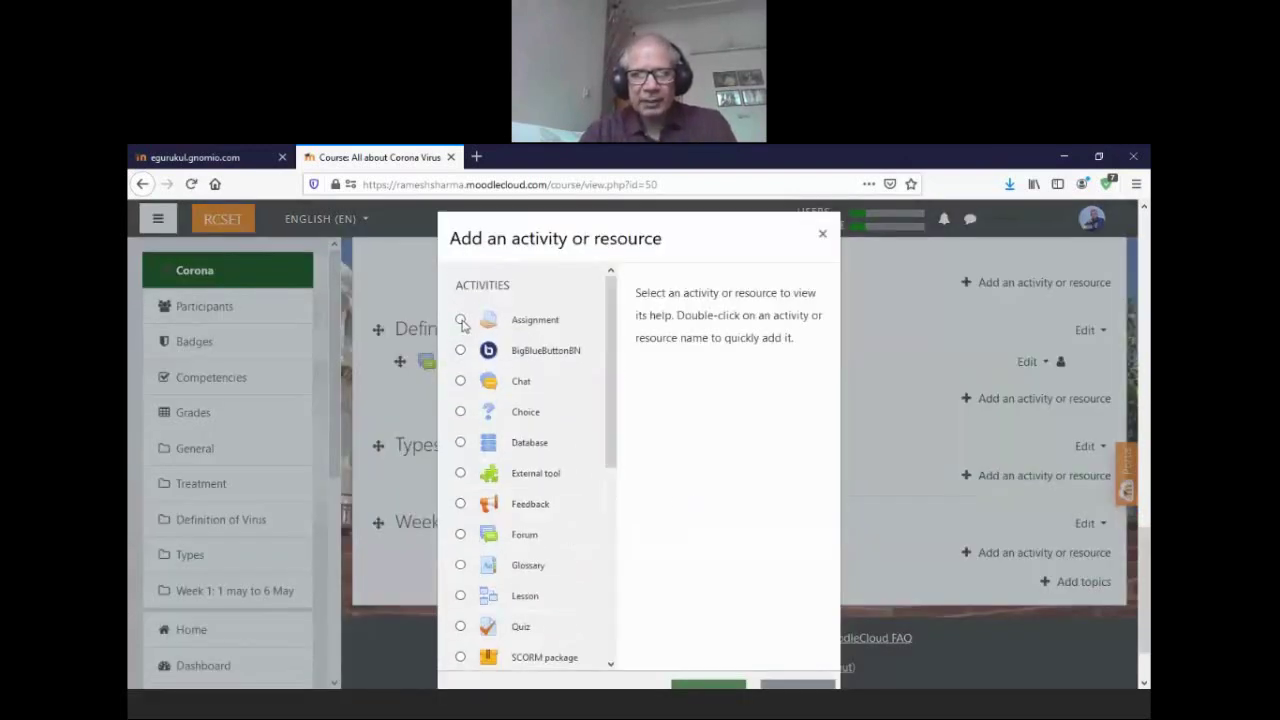
left_click(460, 320)
scroll(835, 434, "down", 2)
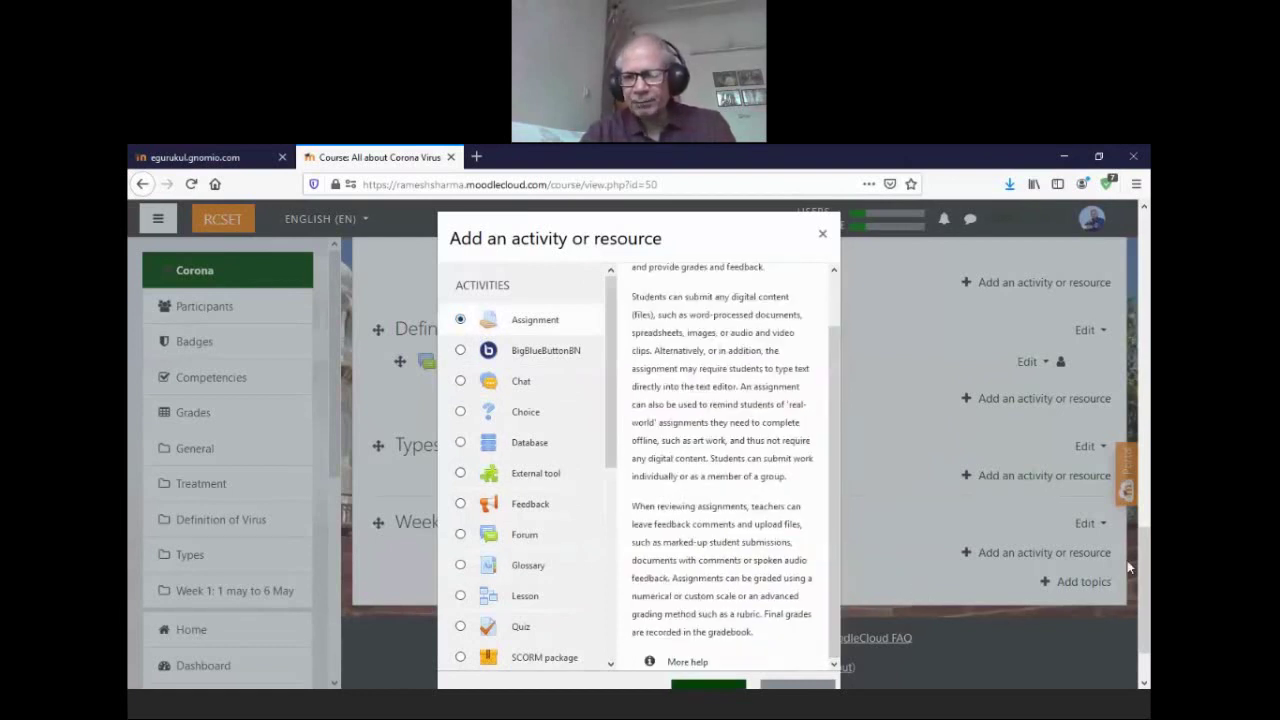
scroll(1127, 568, "down", 2)
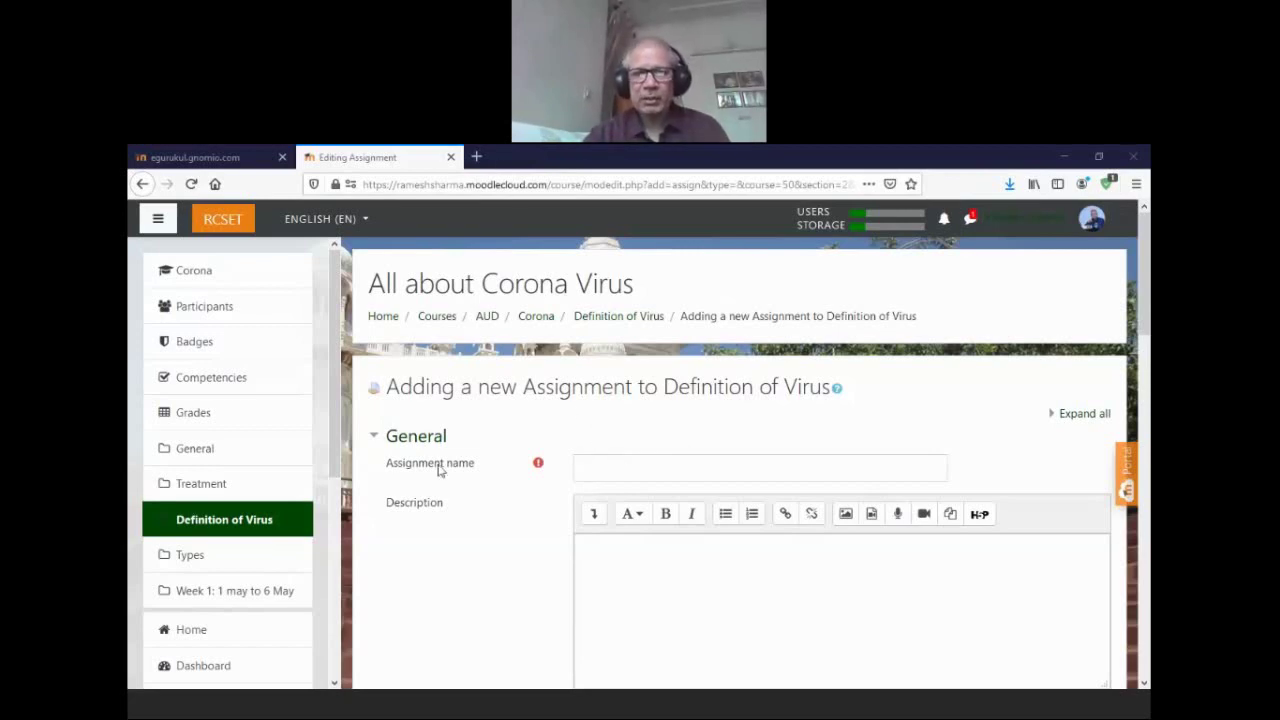
- Name the new assignment "Corona"
left_click(666, 468)
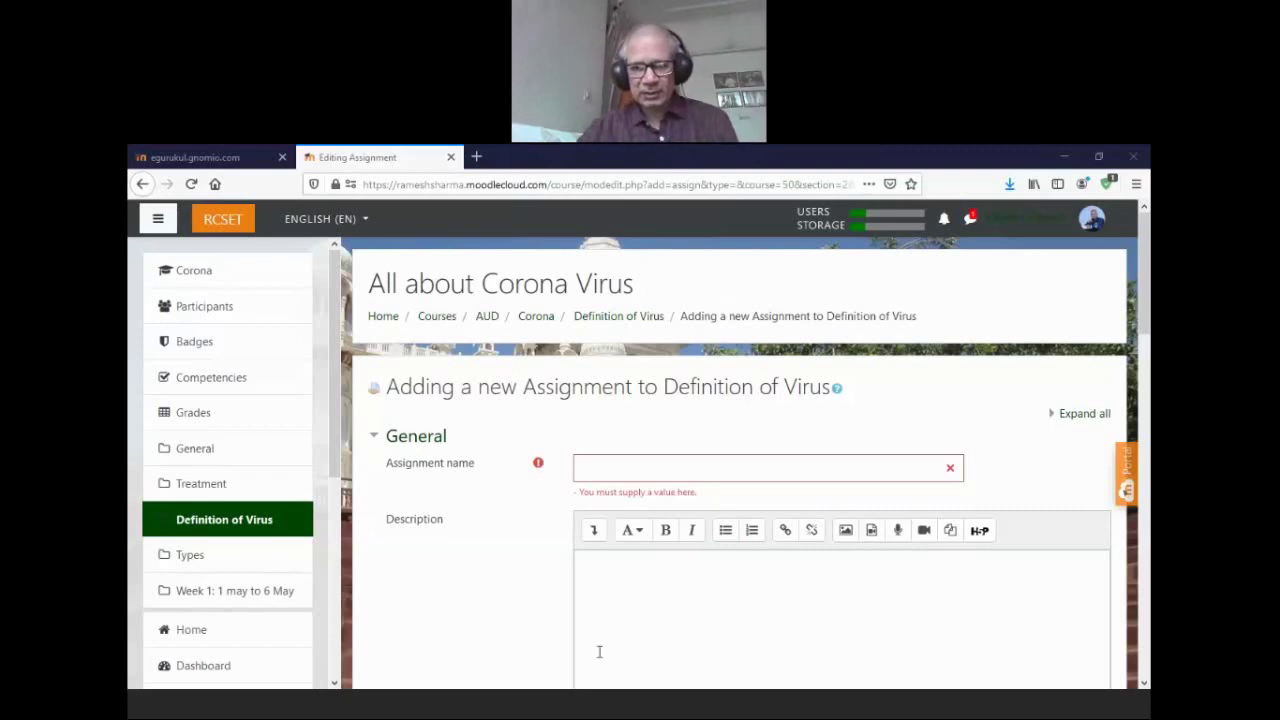
left_click(676, 467)
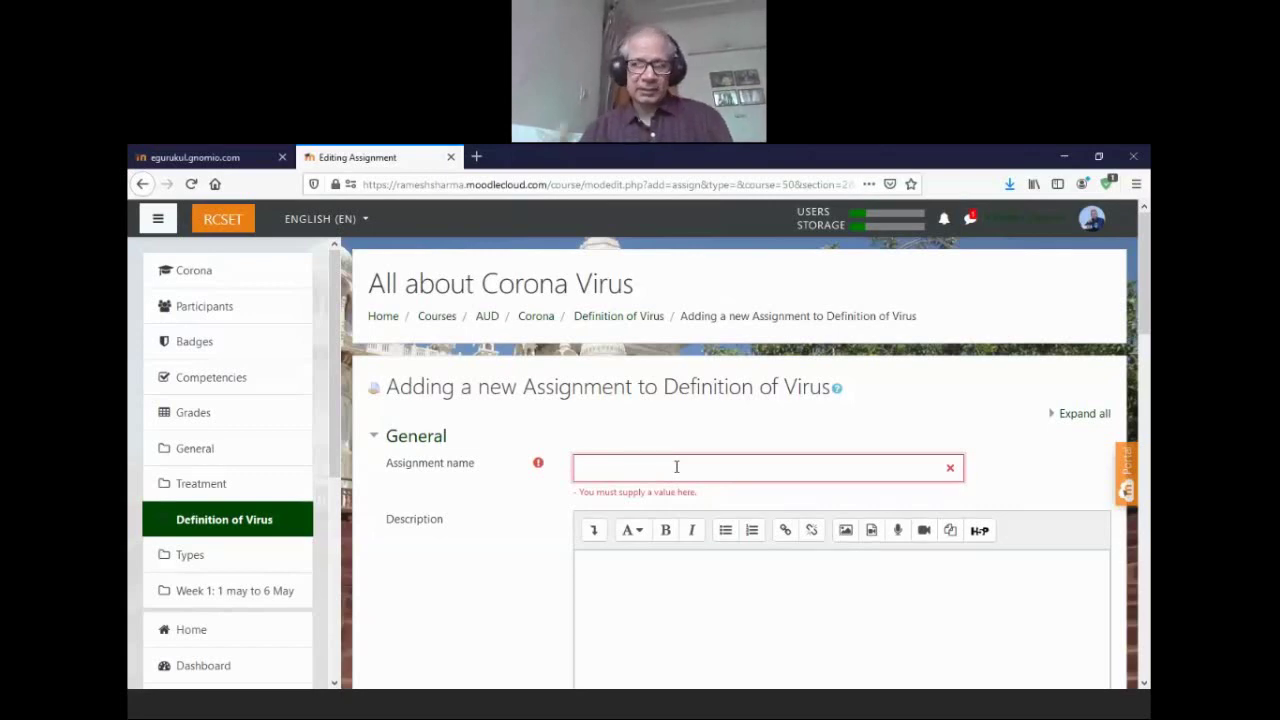
type("C")
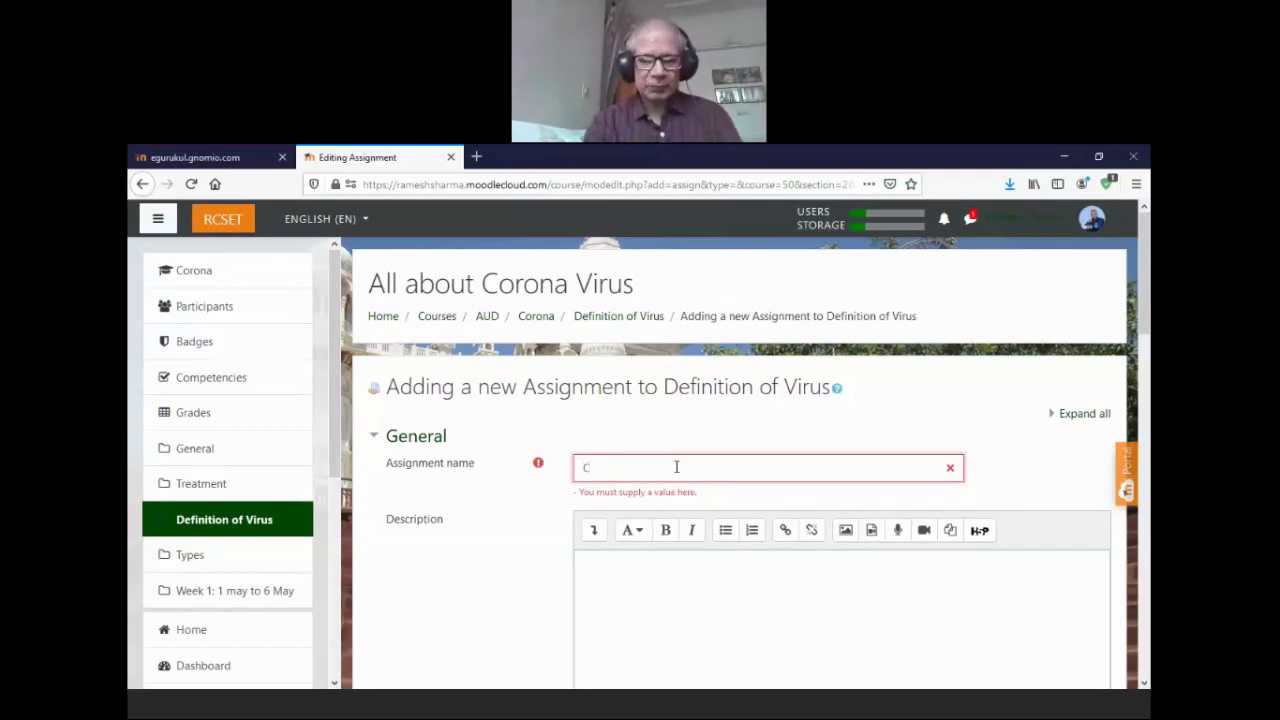
type("orona")
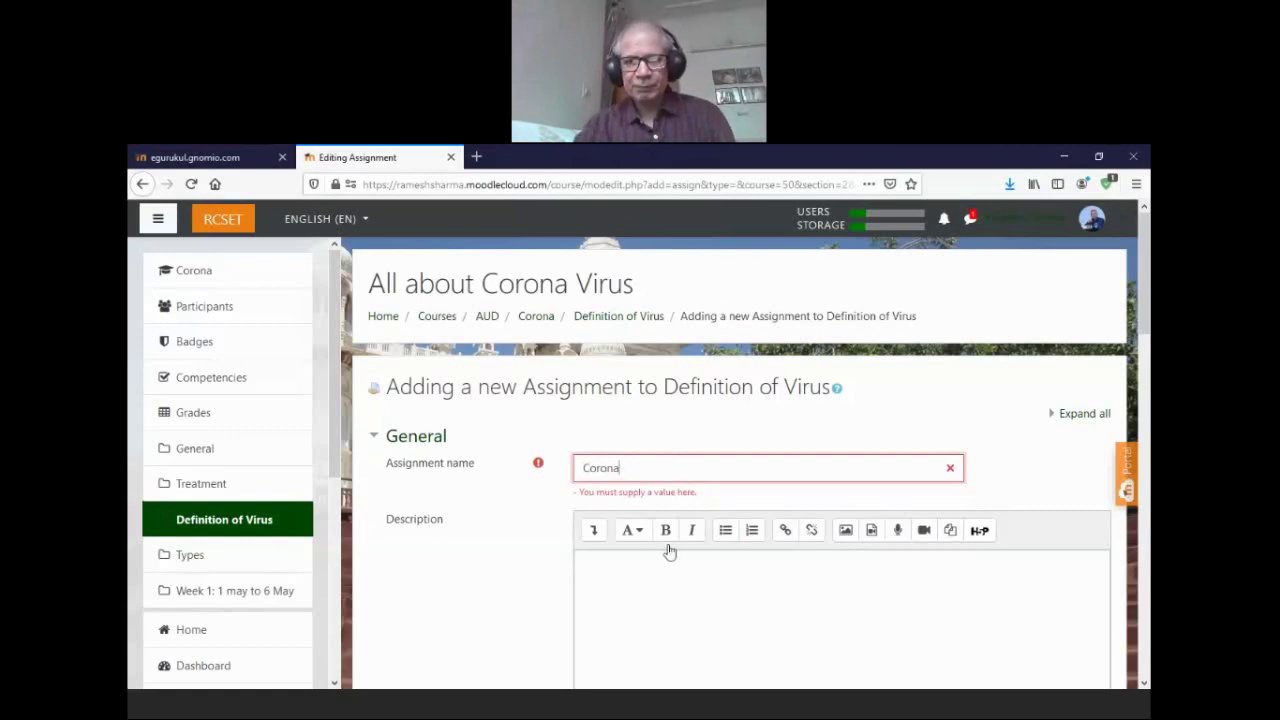
- Write "Explain in 300 words what are the symptoms for Corona virus." as the opening of the assignment description
left_click(665, 583)
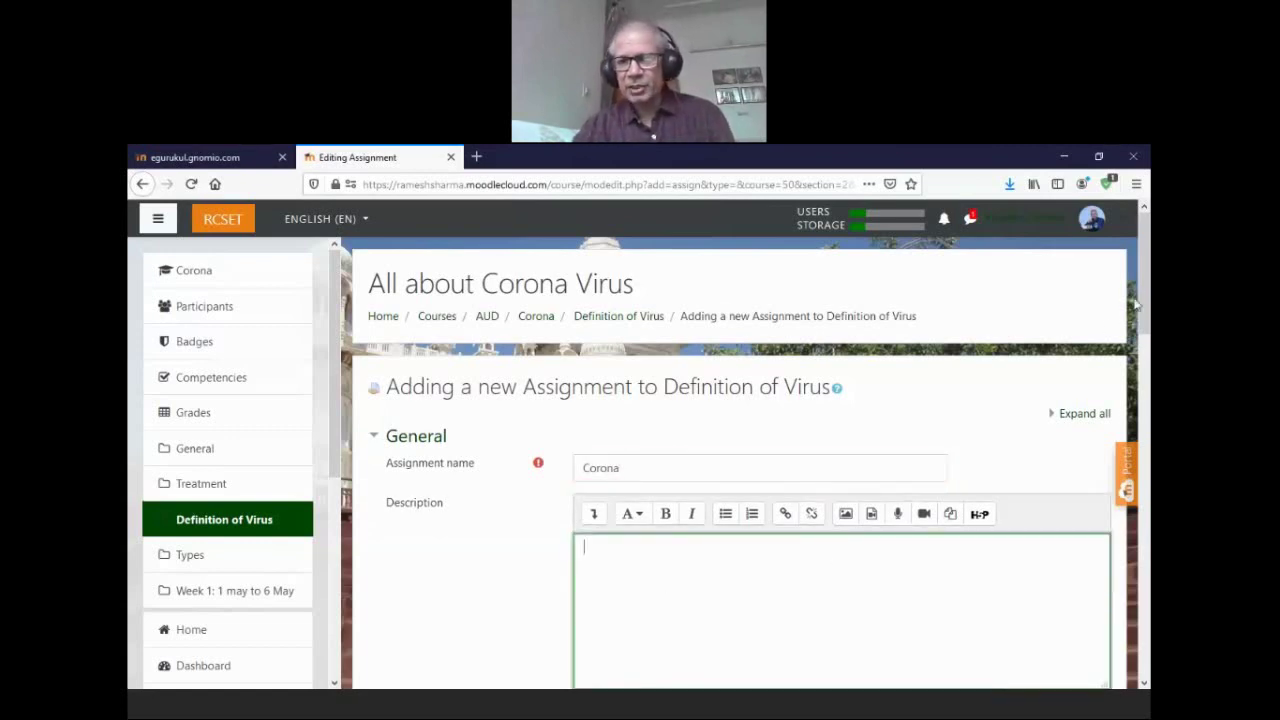
scroll(1075, 381, "down", 3)
scroll(1079, 382, "up", 2)
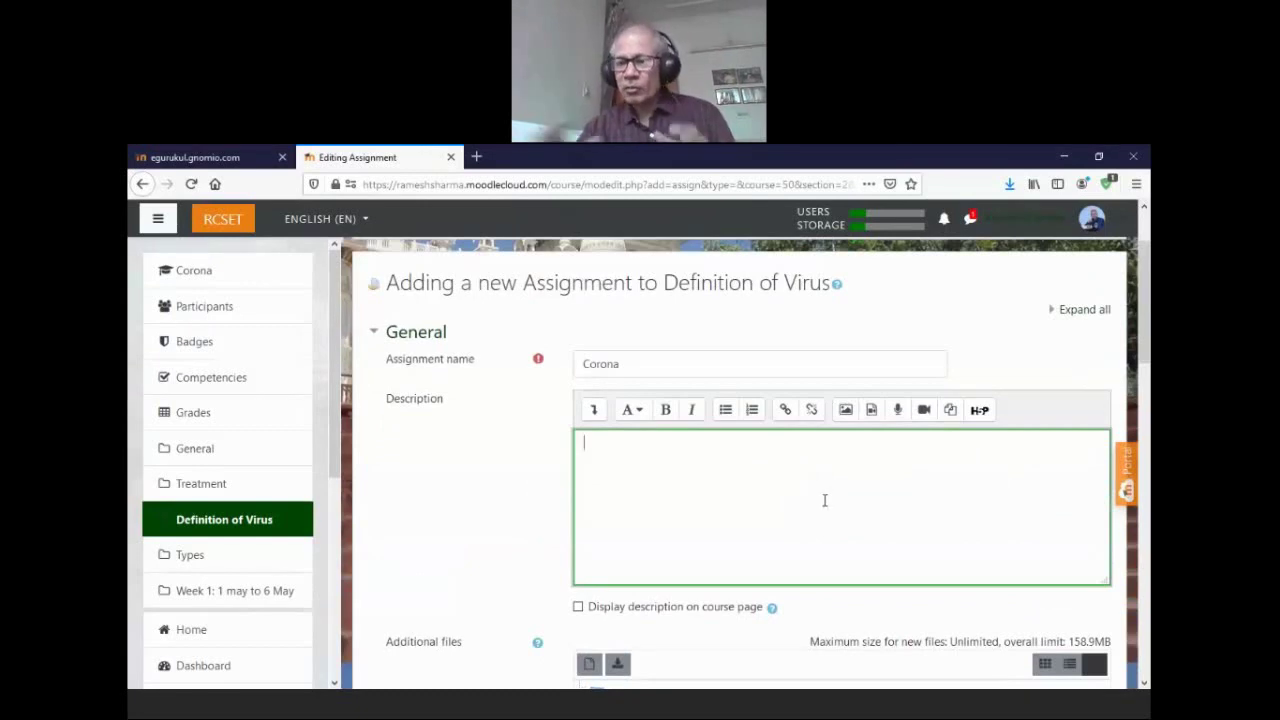
type("Pke")
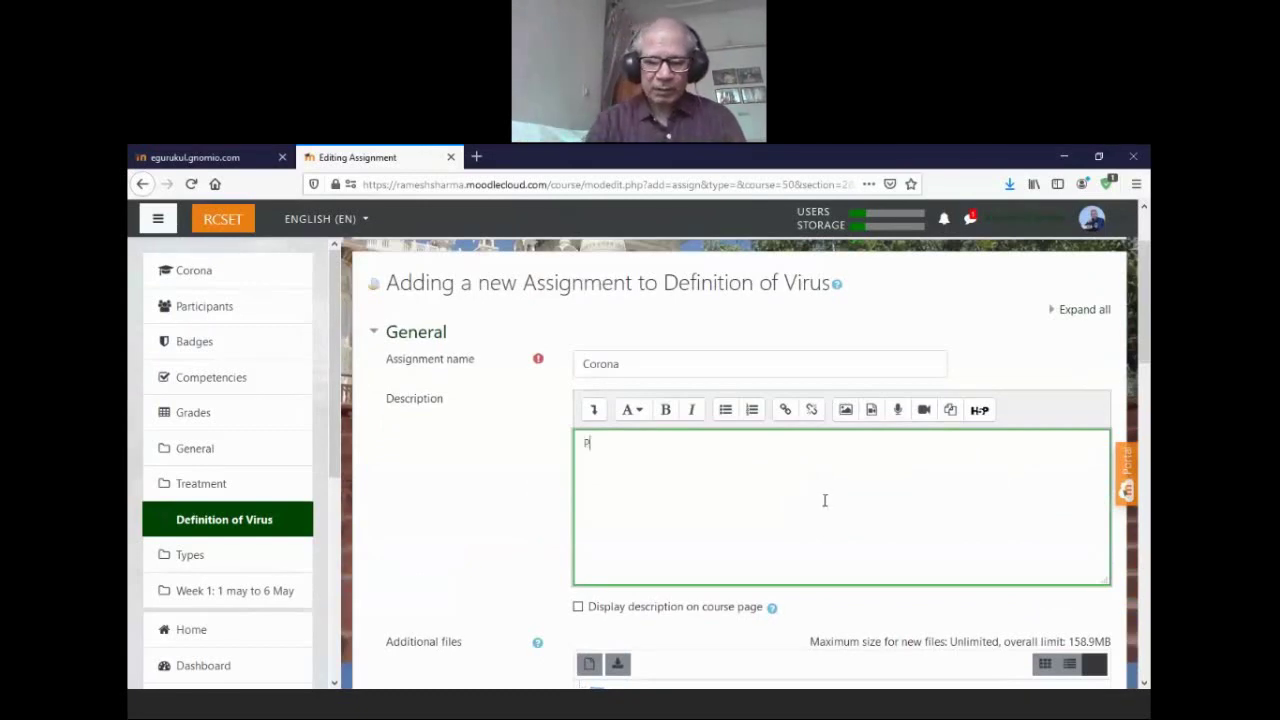
key("BackSpace")
key("BackSpace")
key("BackSpace")
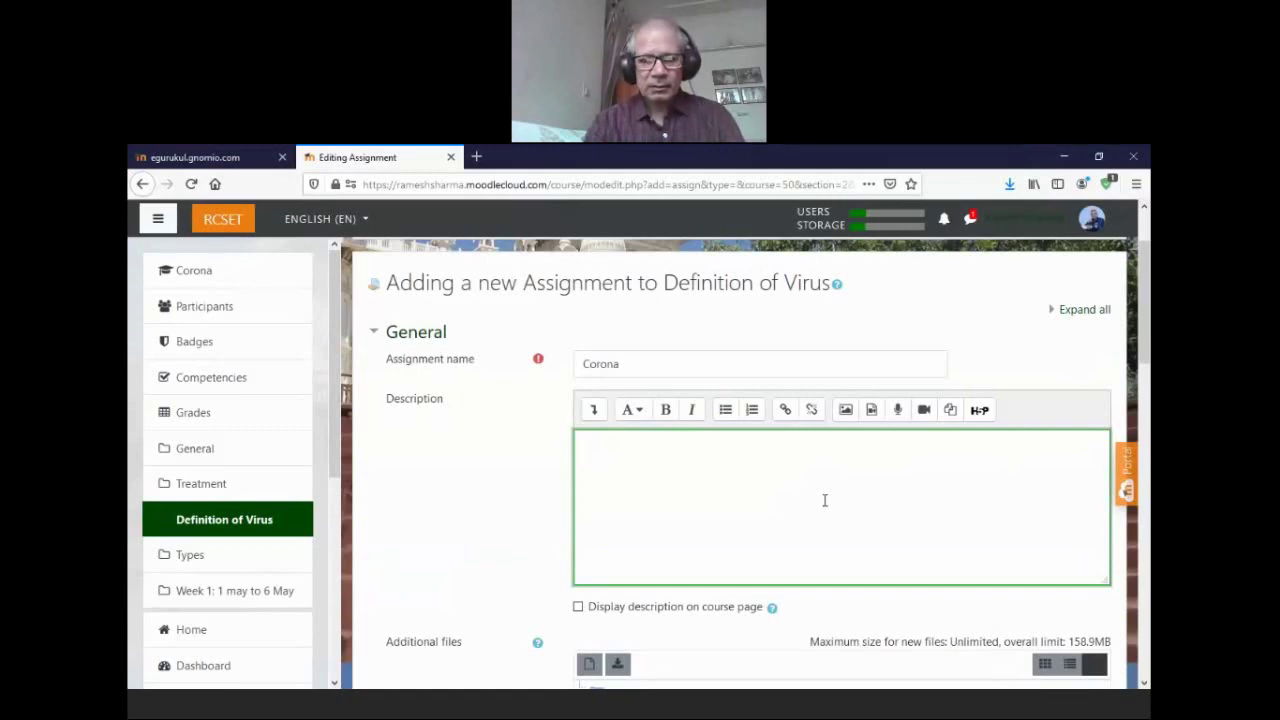
type("Expla")
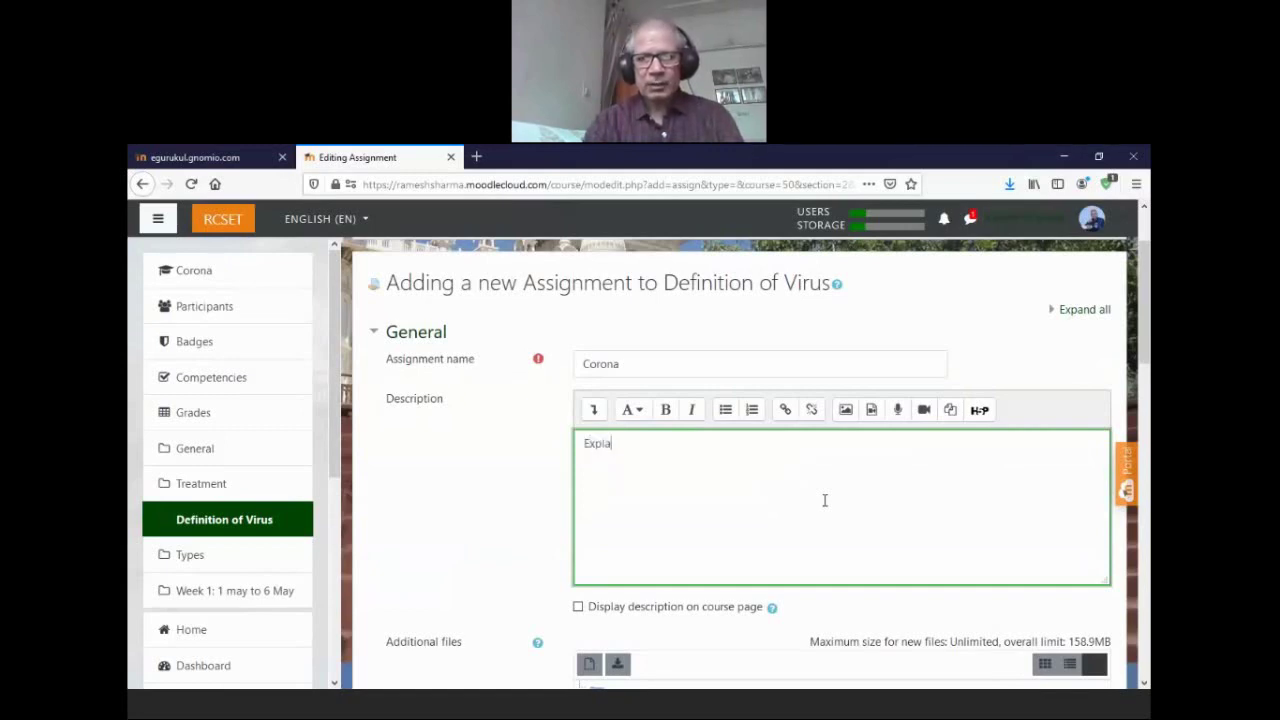
type("in in")
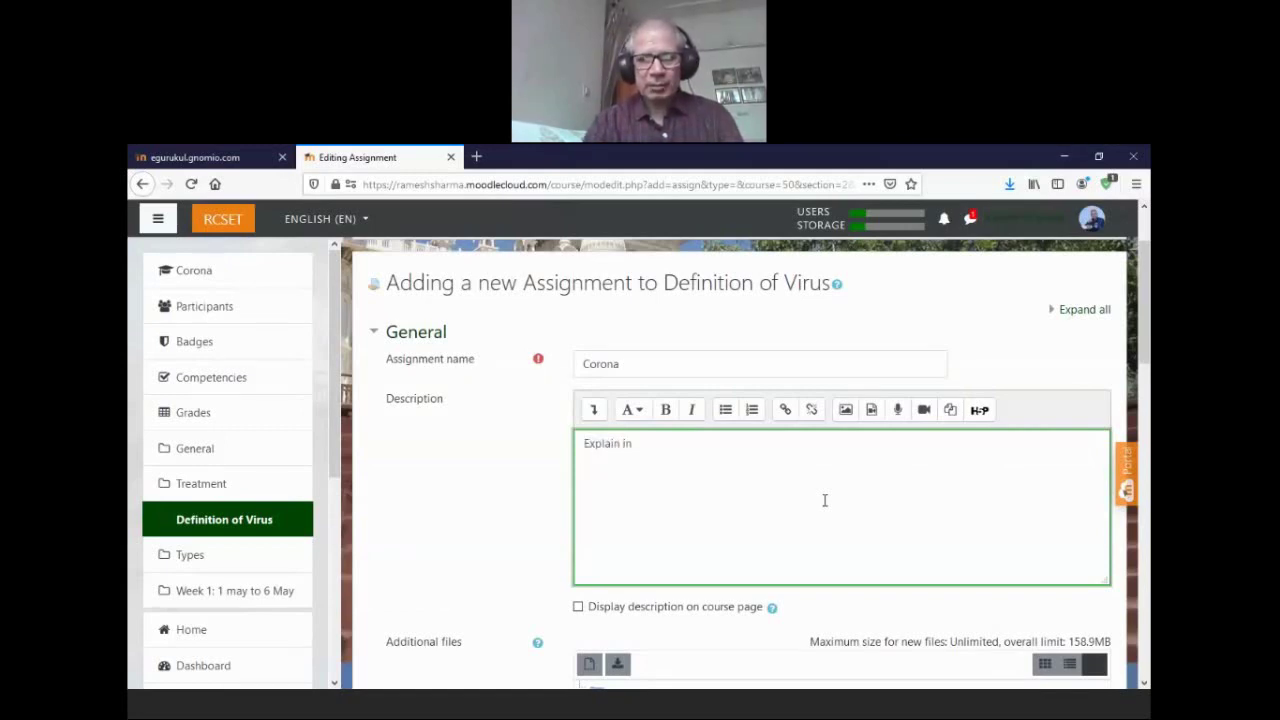
type(" 300 words what ")
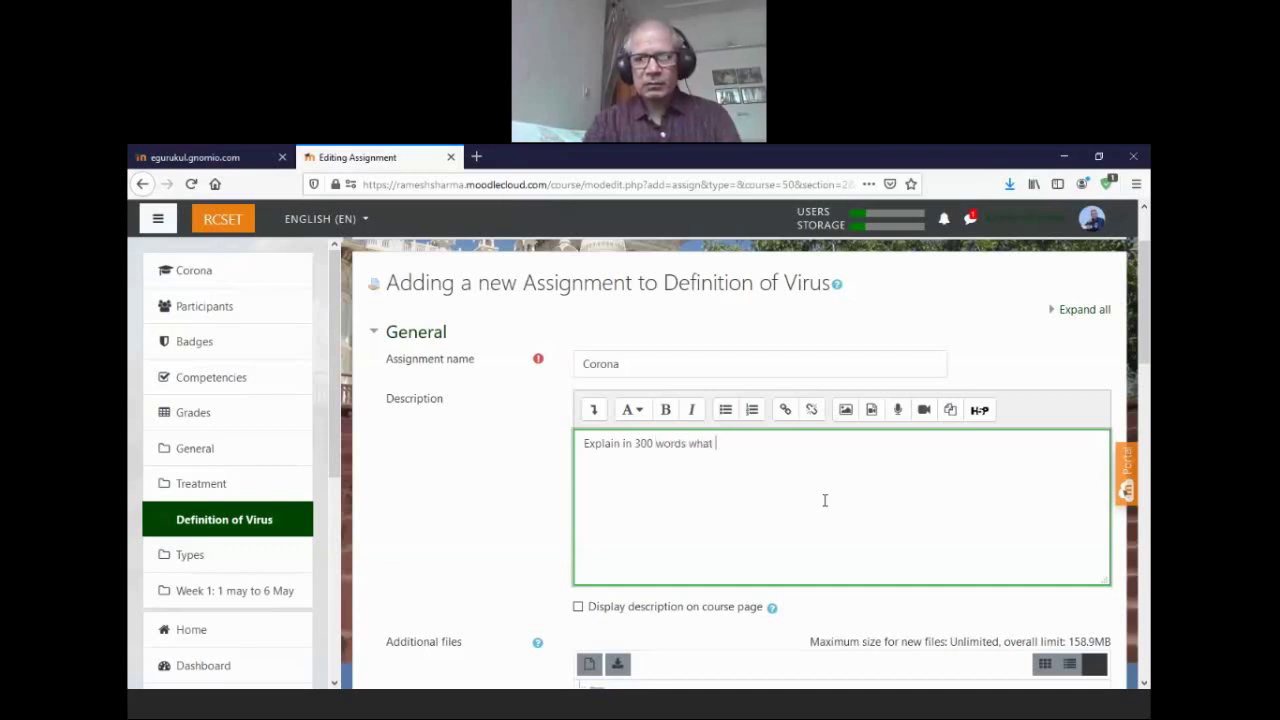
type("at")
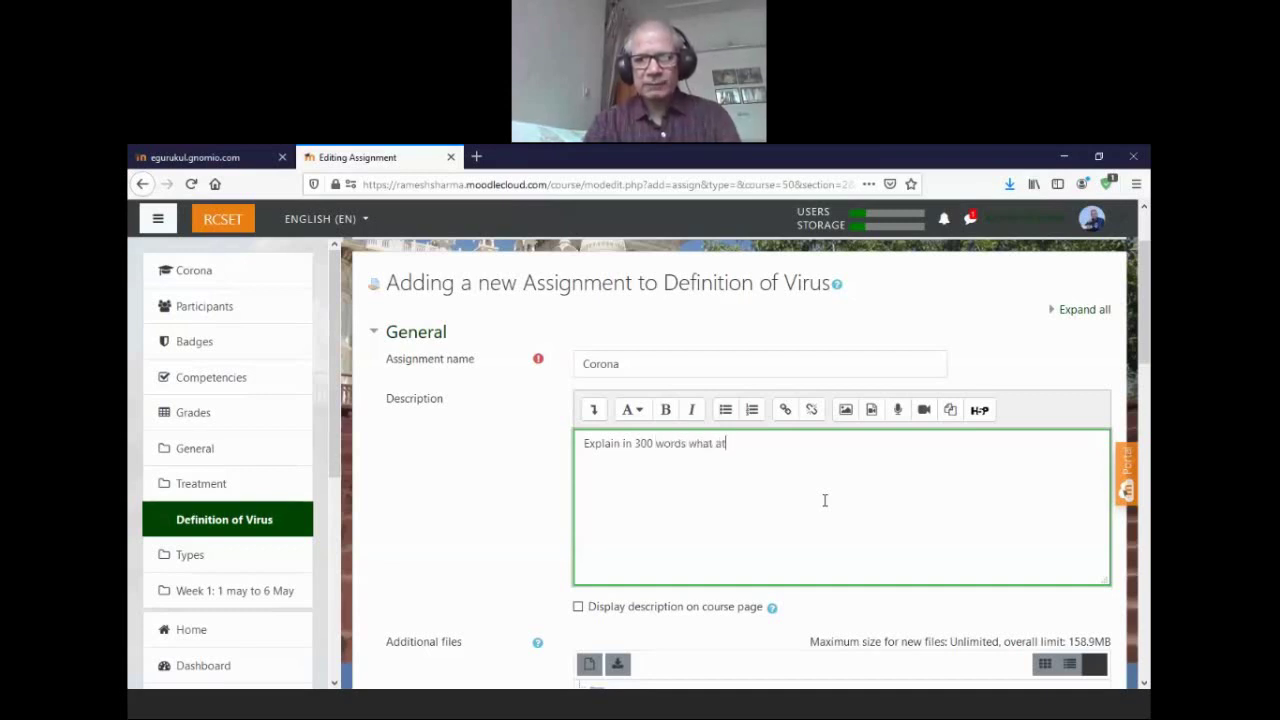
key("BackSpace")
type("re the sympto")
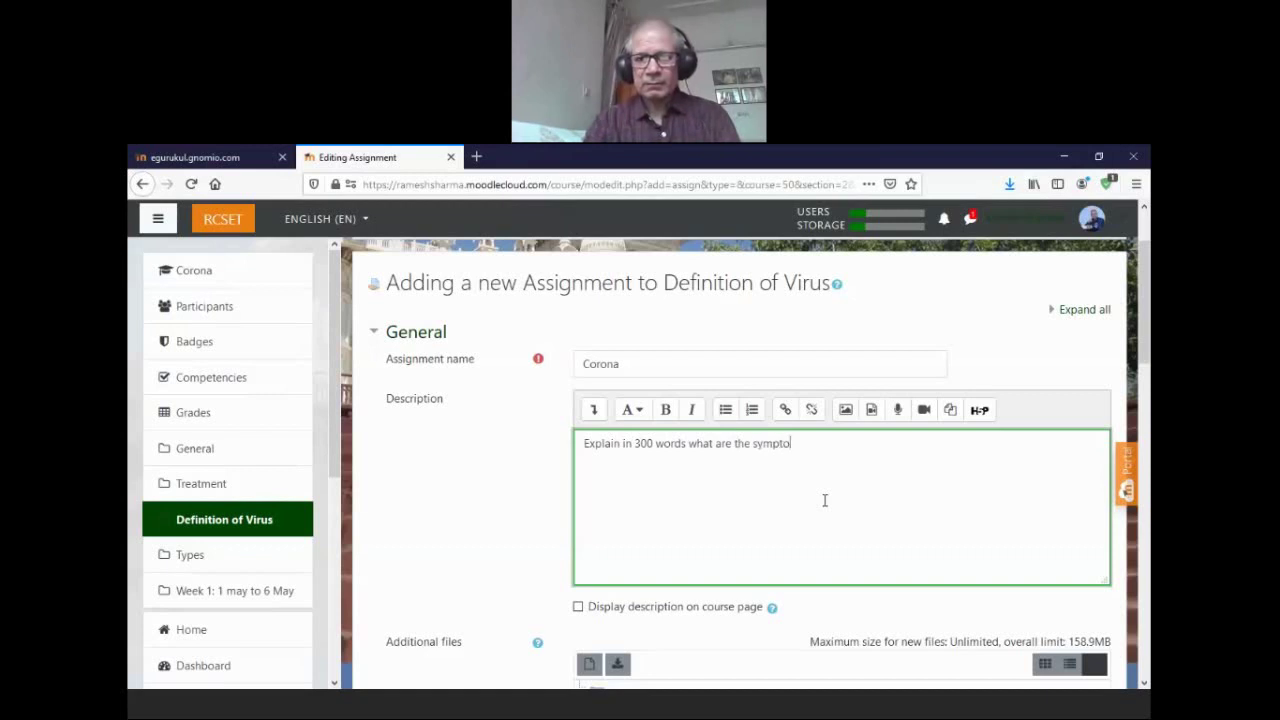
type("ms ")
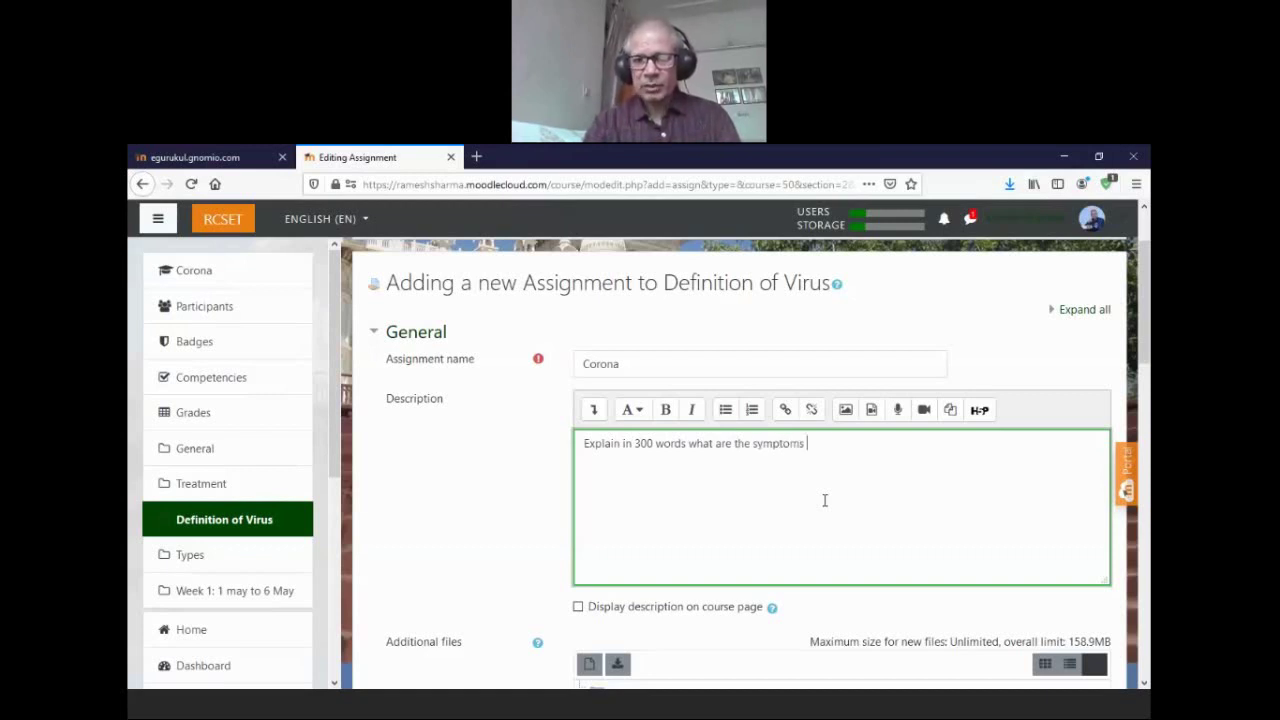
type("for Coron")
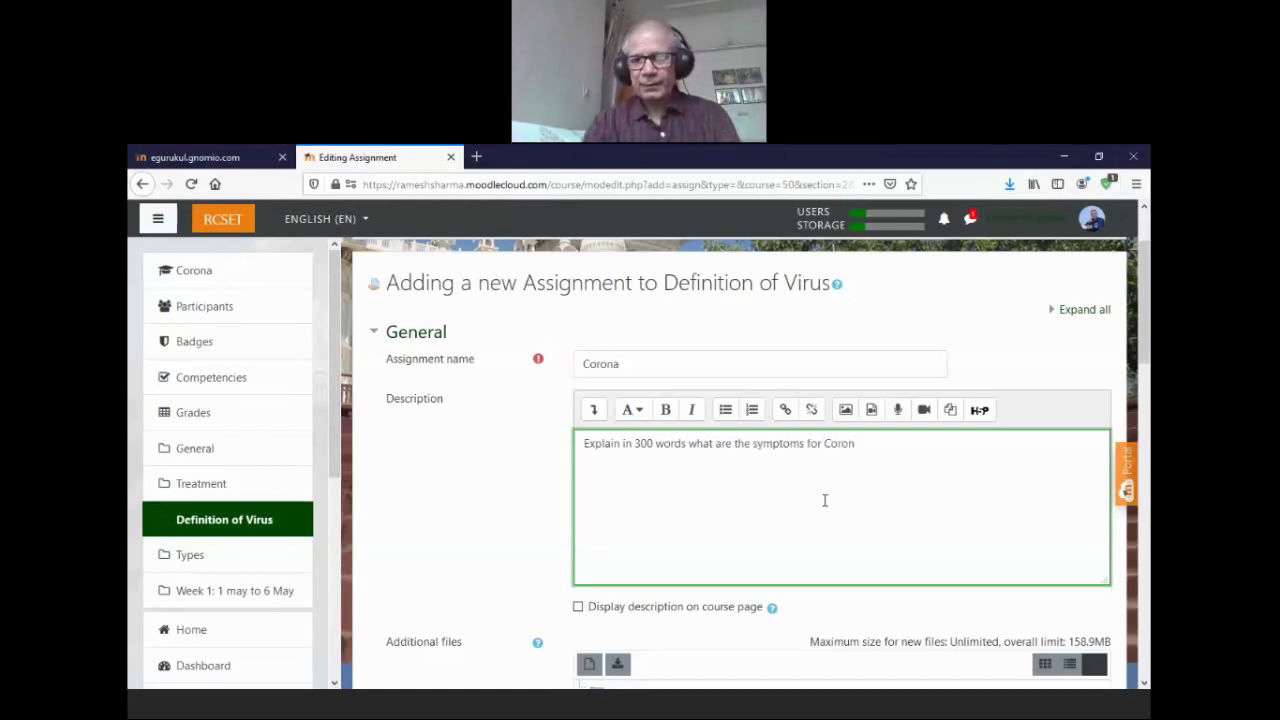
type("a virus")
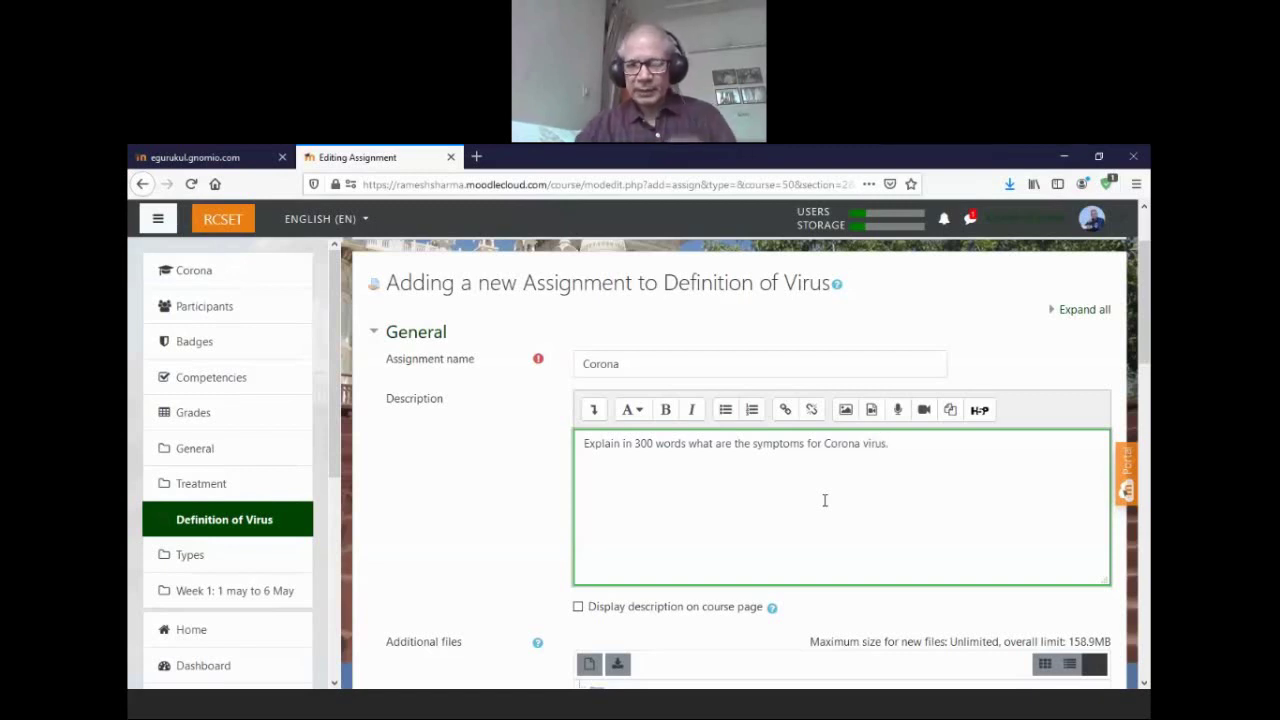
type(".")
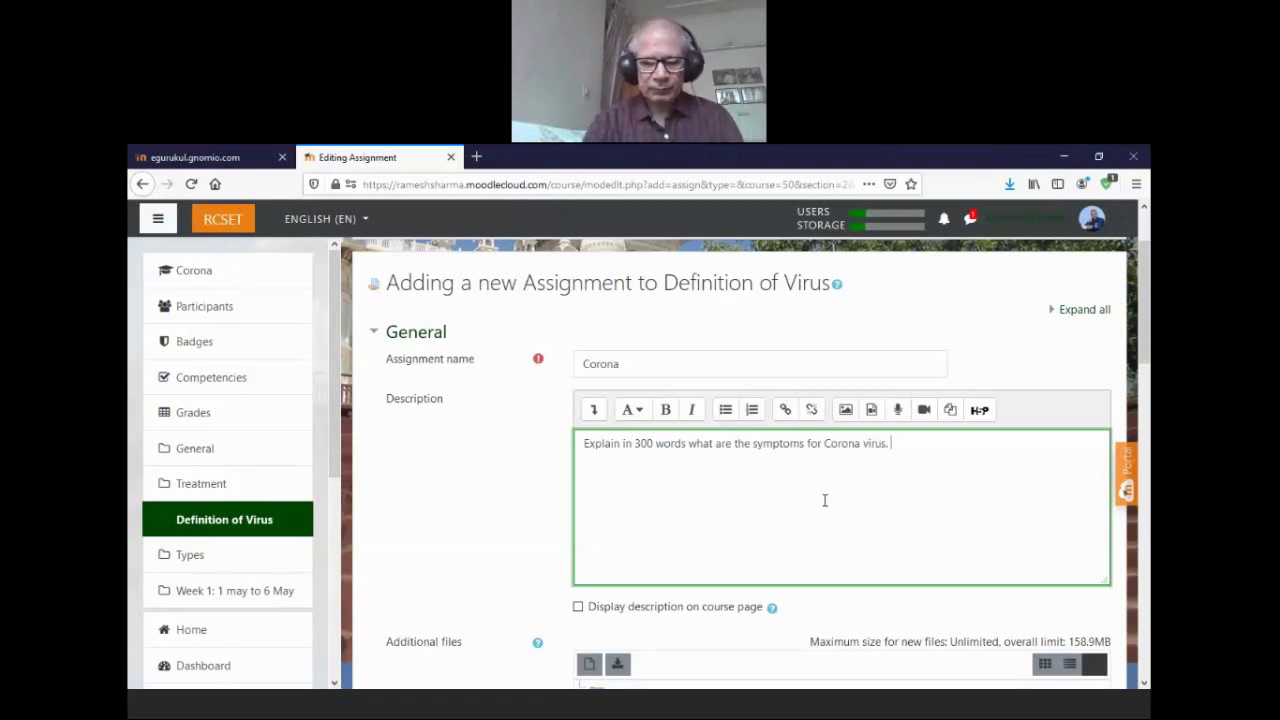
- Add the submission deadline "Upload your assignment before 26 April 2020" to the assignment description
type(" Uplod")
key("BackSpace")
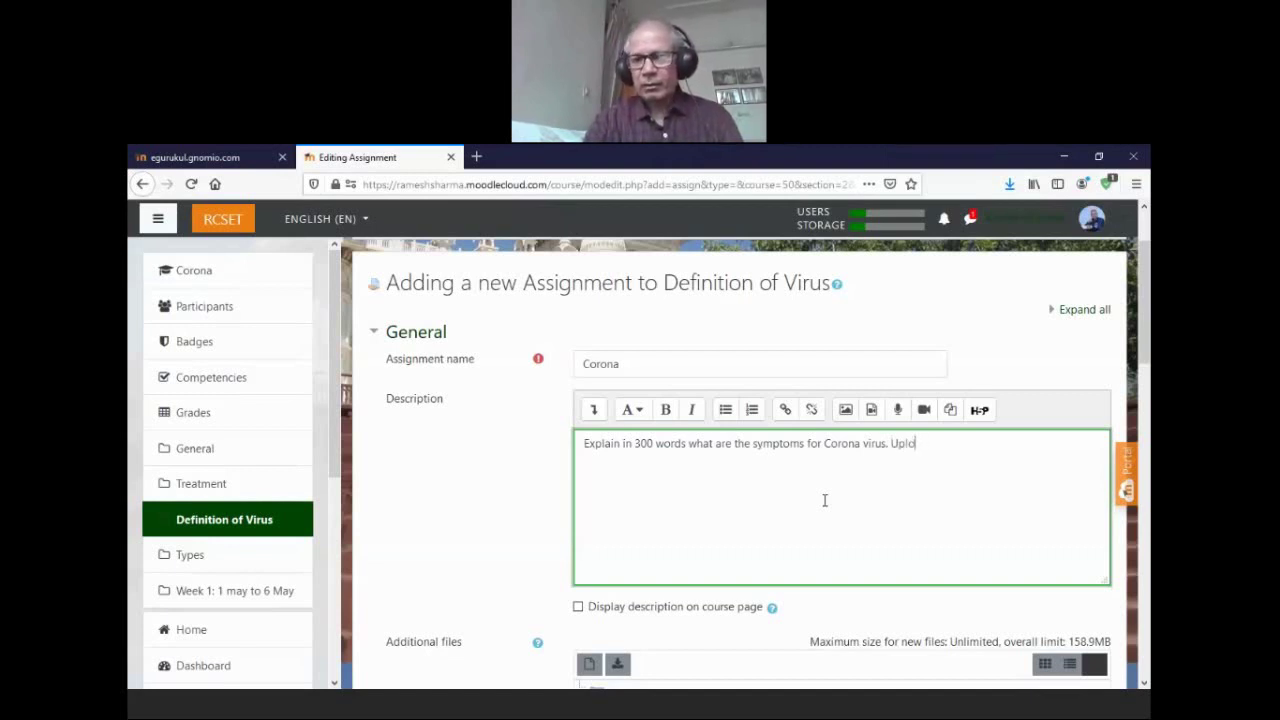
type("ad your assignemtn")
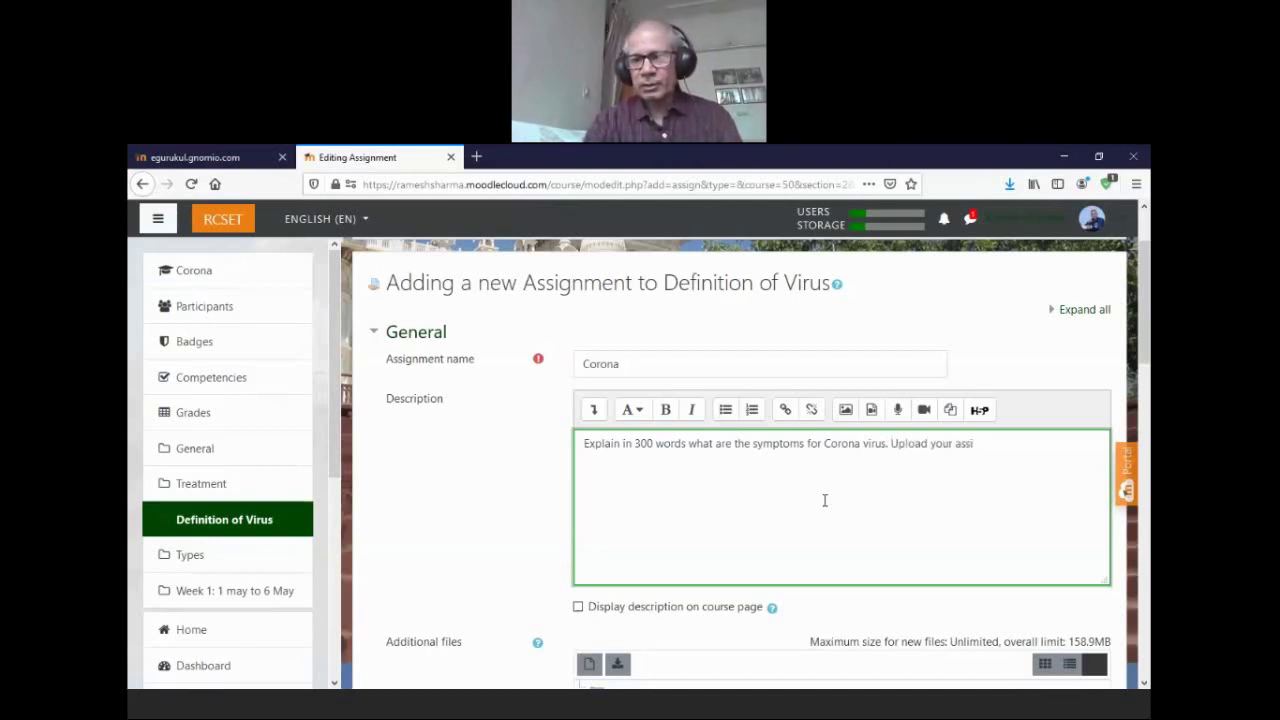
key("BackSpace")
key("BackSpace")
key("BackSpace")
key("BackSpace")
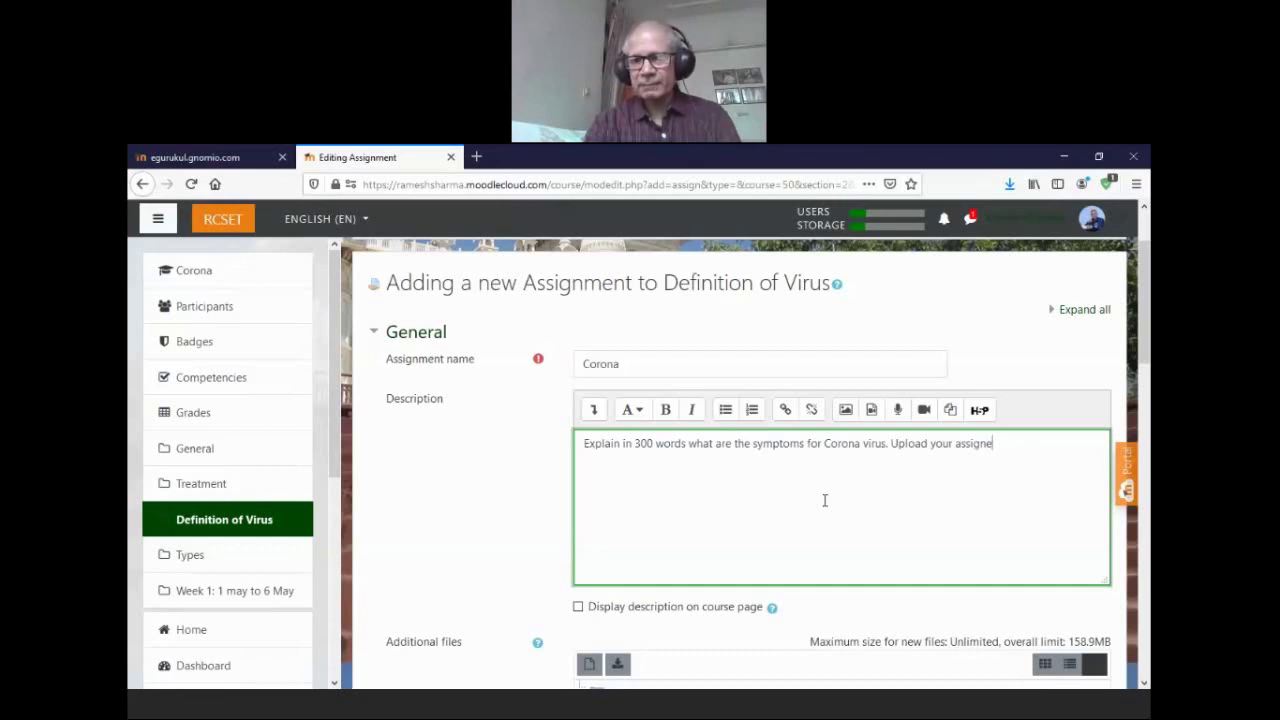
type("ment")
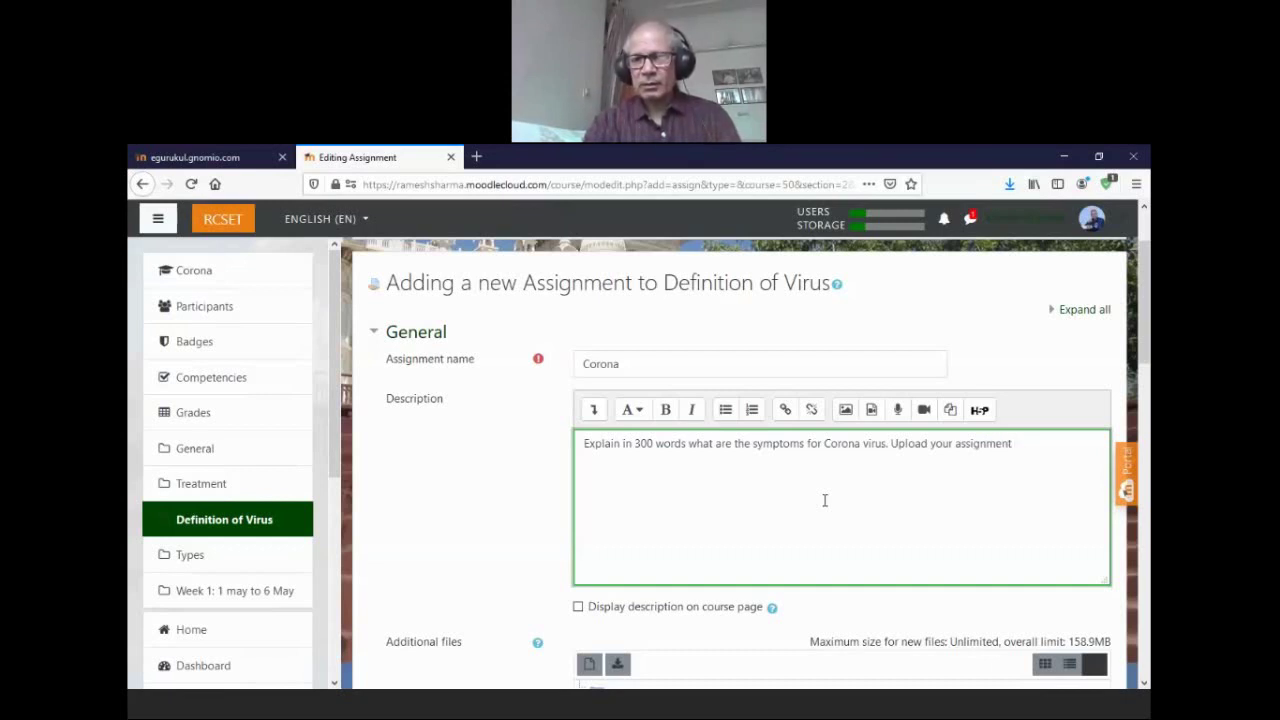
type(" before")
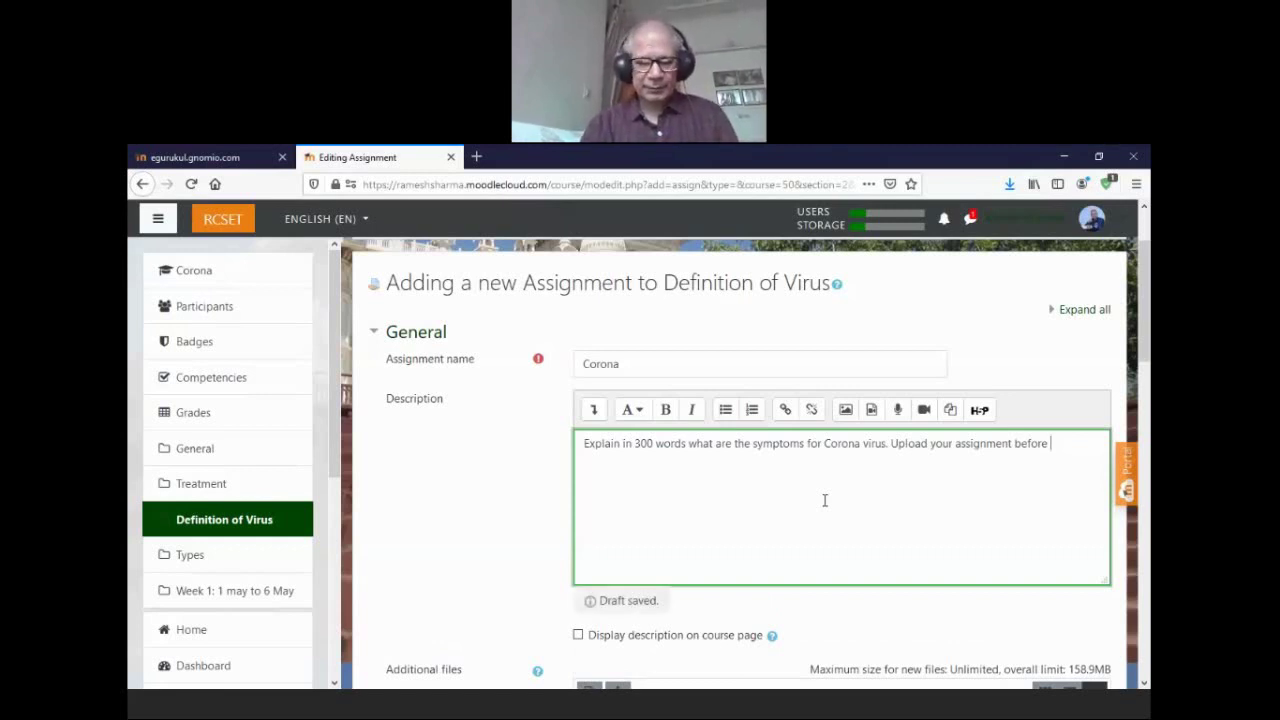
type(" 26")
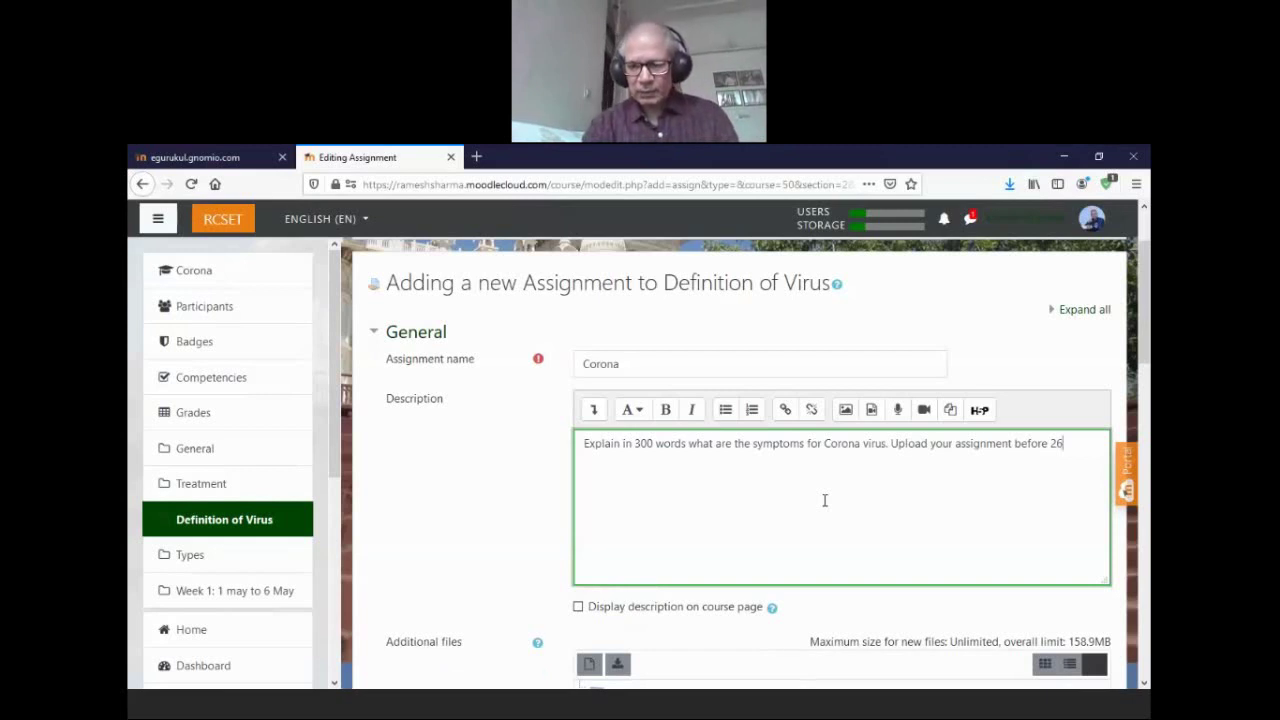
type(" April")
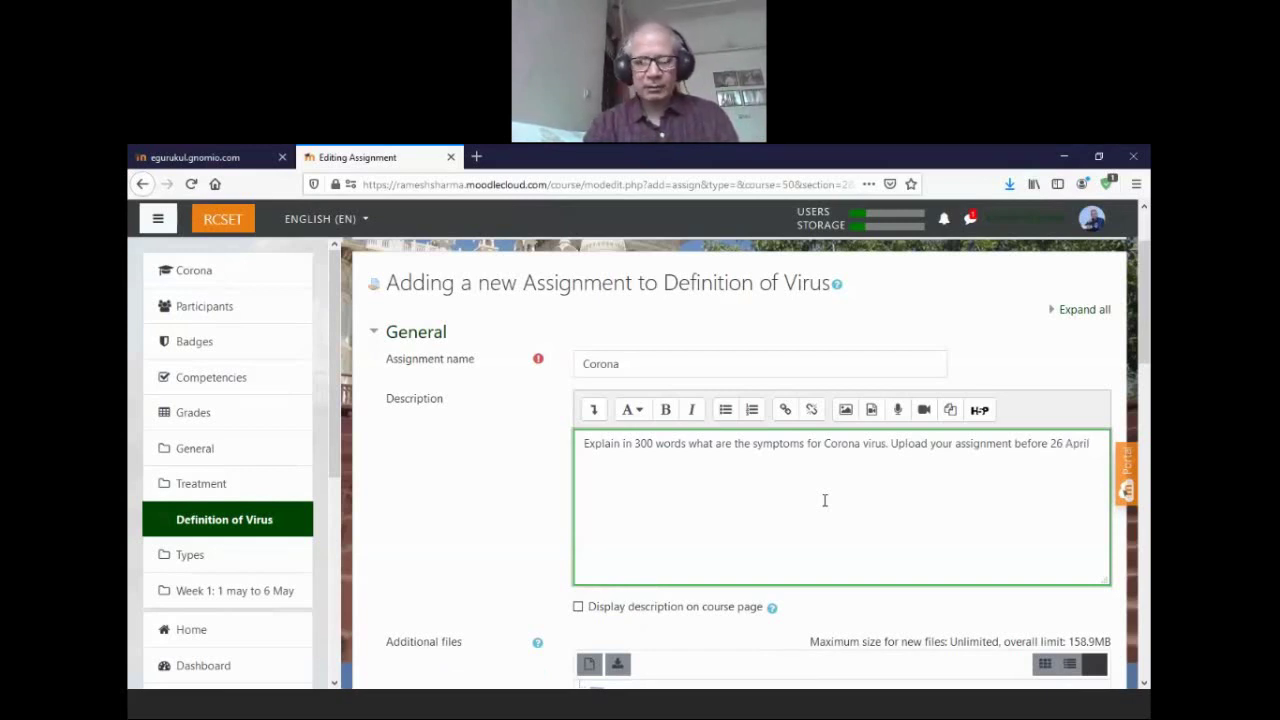
type(" 2")
type("020")
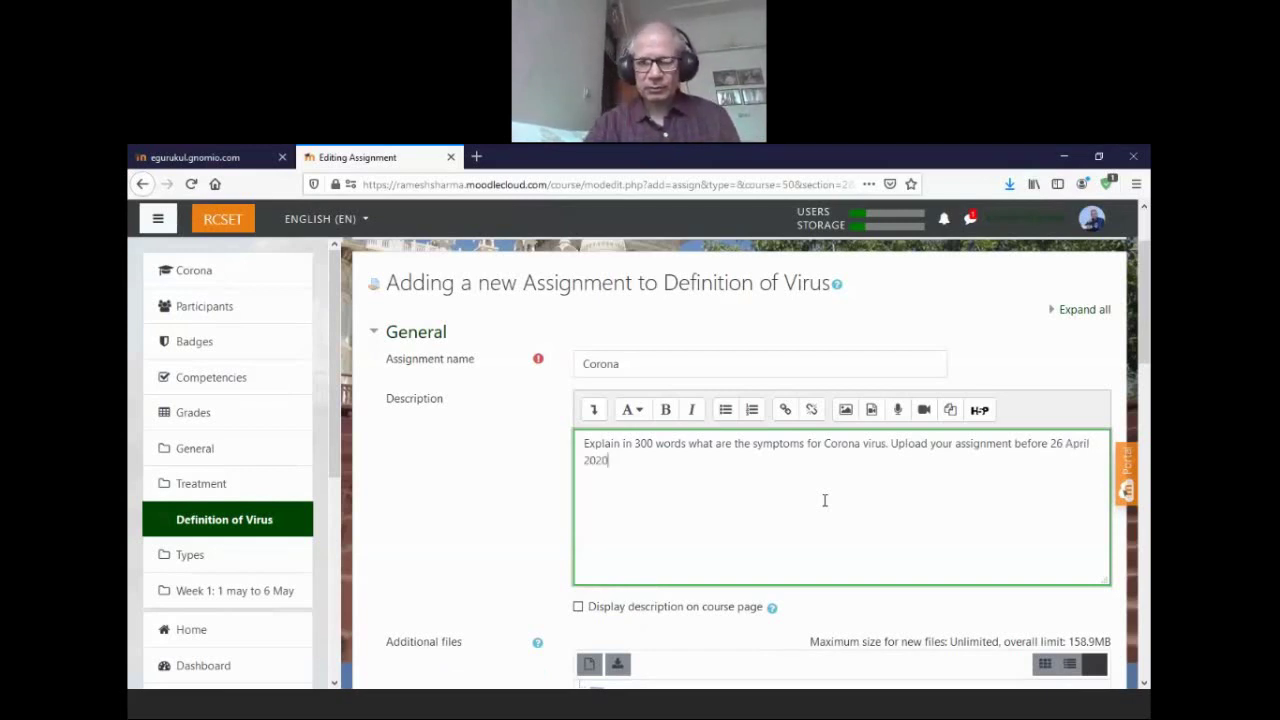
- Add "You can upload Word or pdf or image." to the assignment description and display the description on the course page
type(".s You can ")
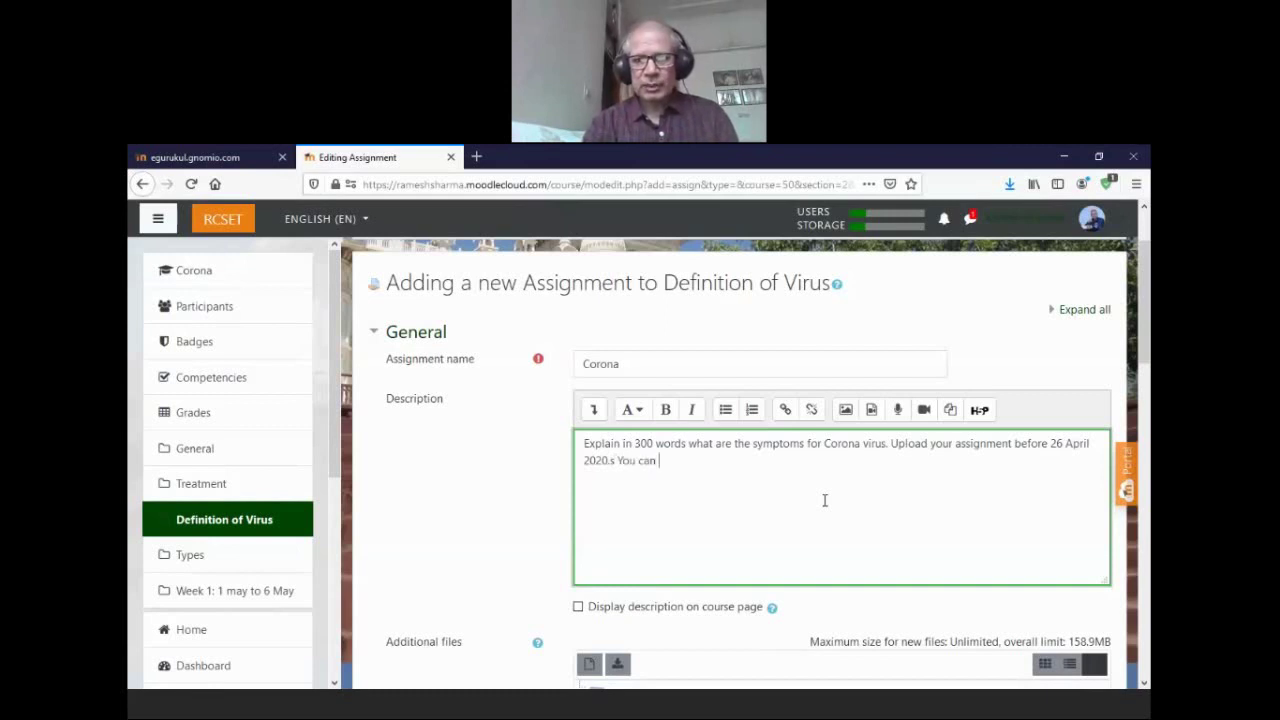
type("uplod")
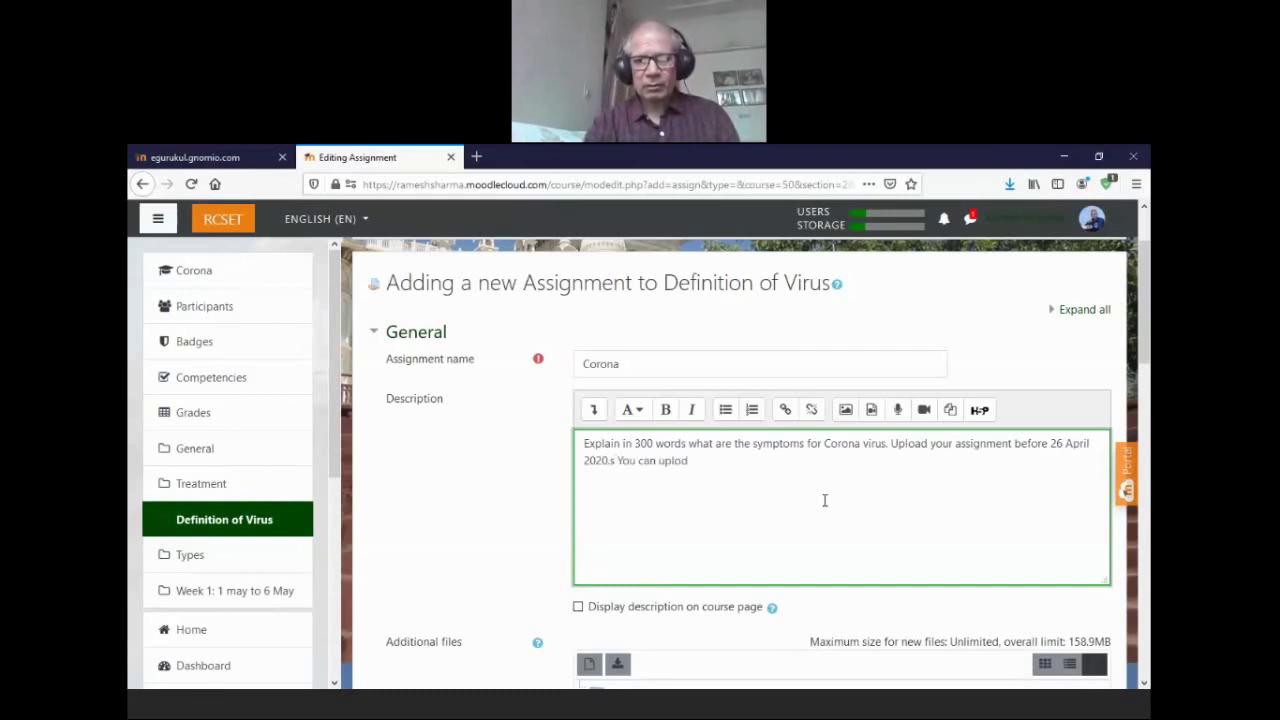
key("BackSpace")
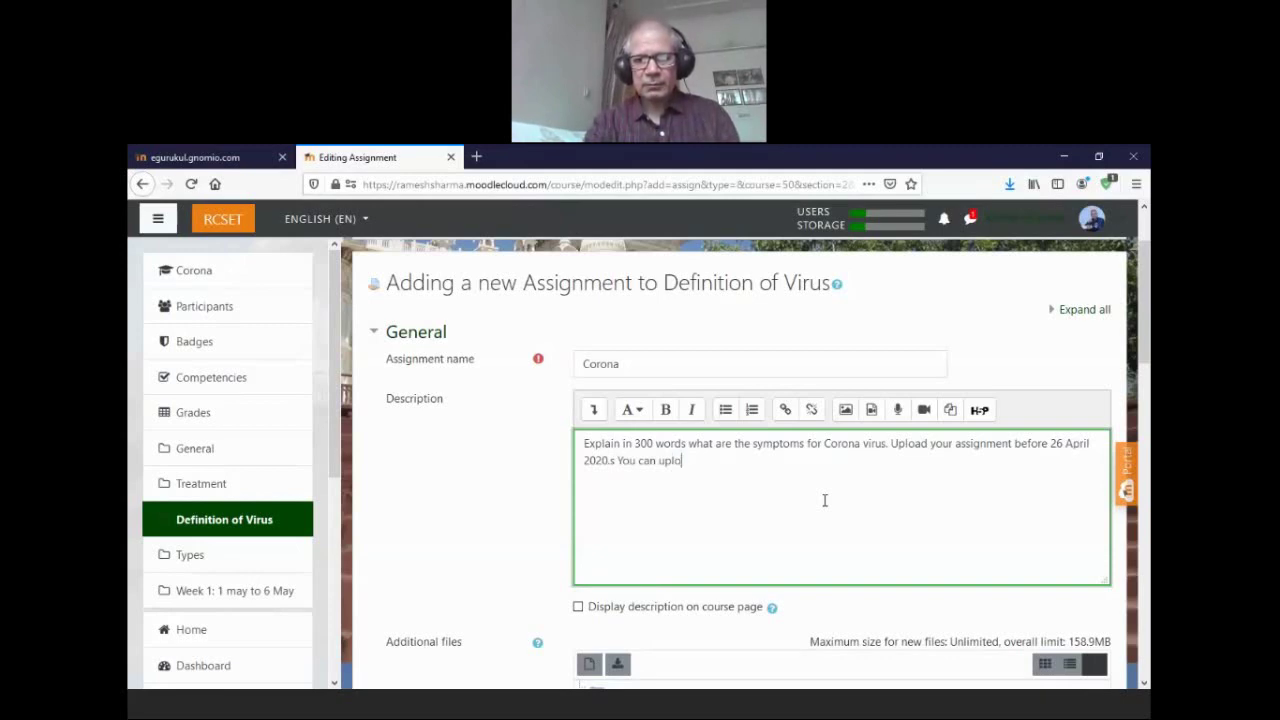
type("ad W")
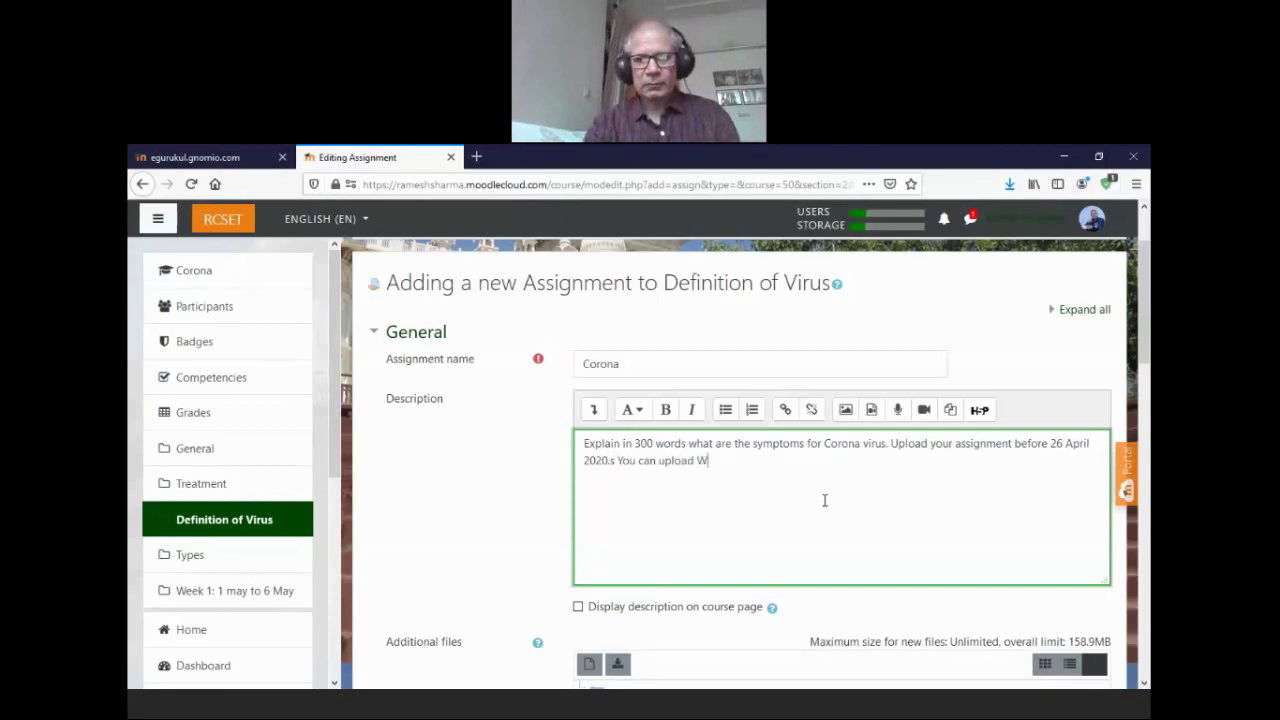
type("ord or pdf")
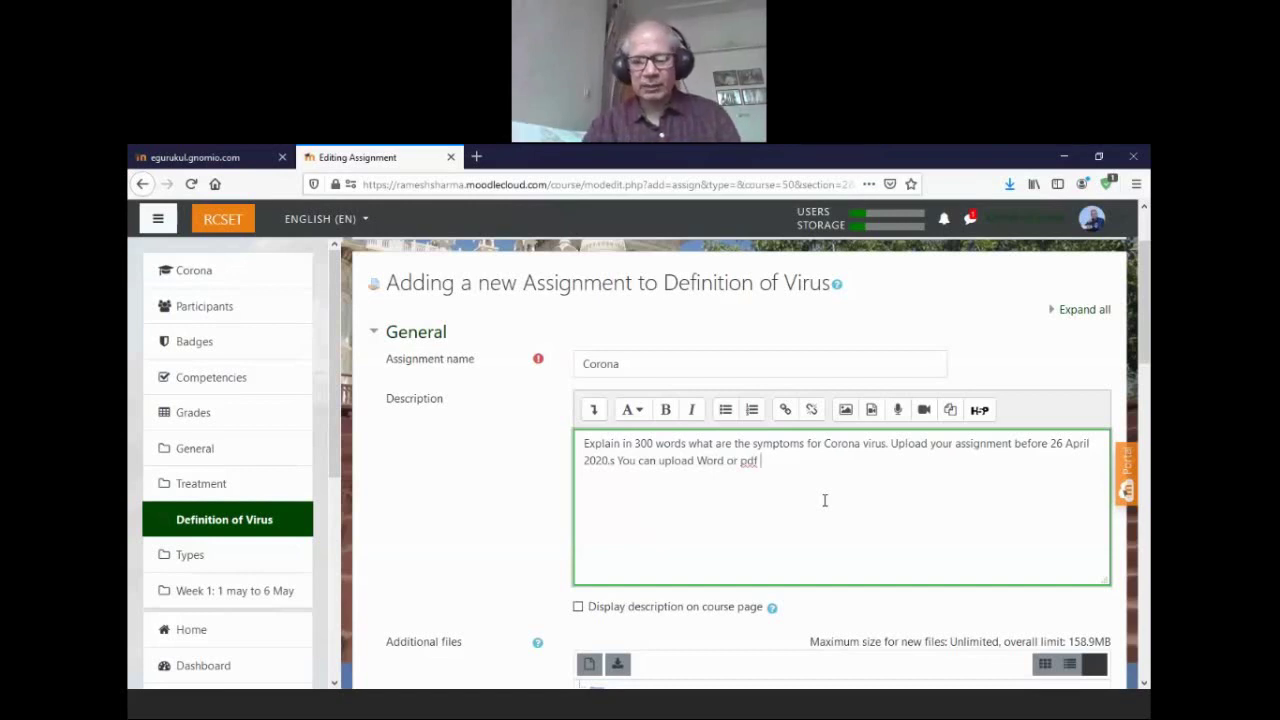
type(" or image.")
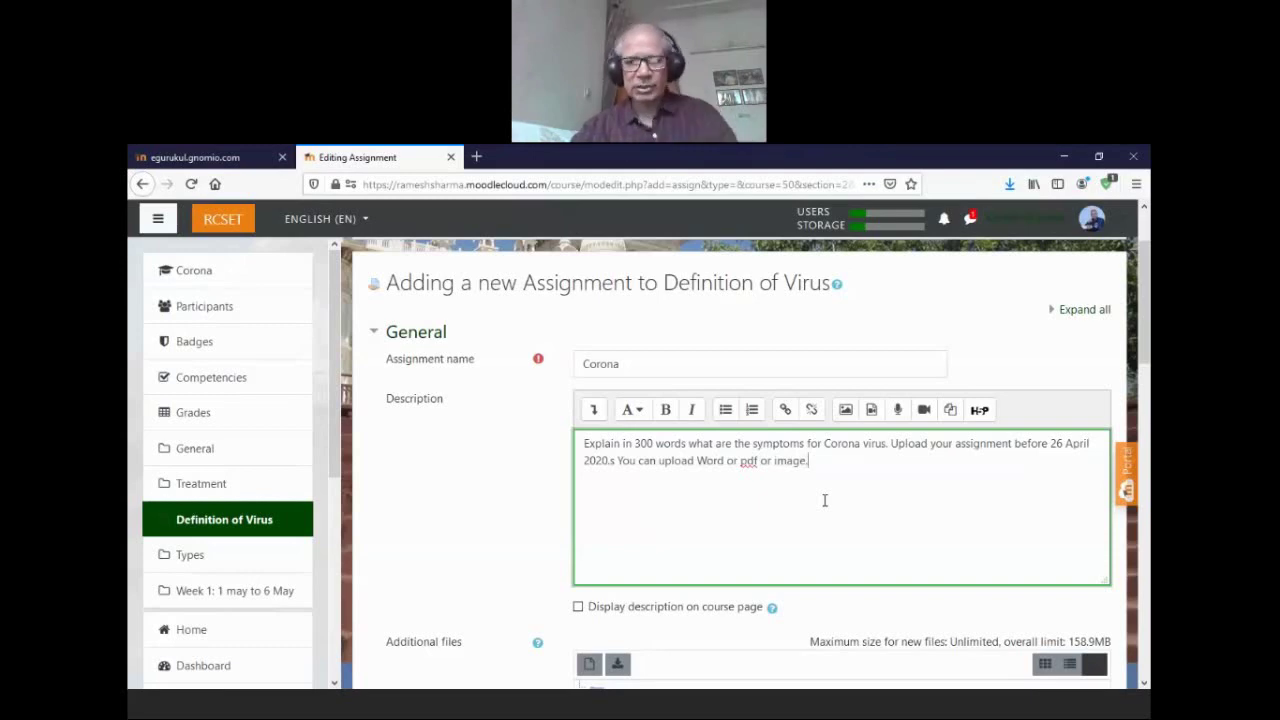
scroll(806, 460, "down", 3)
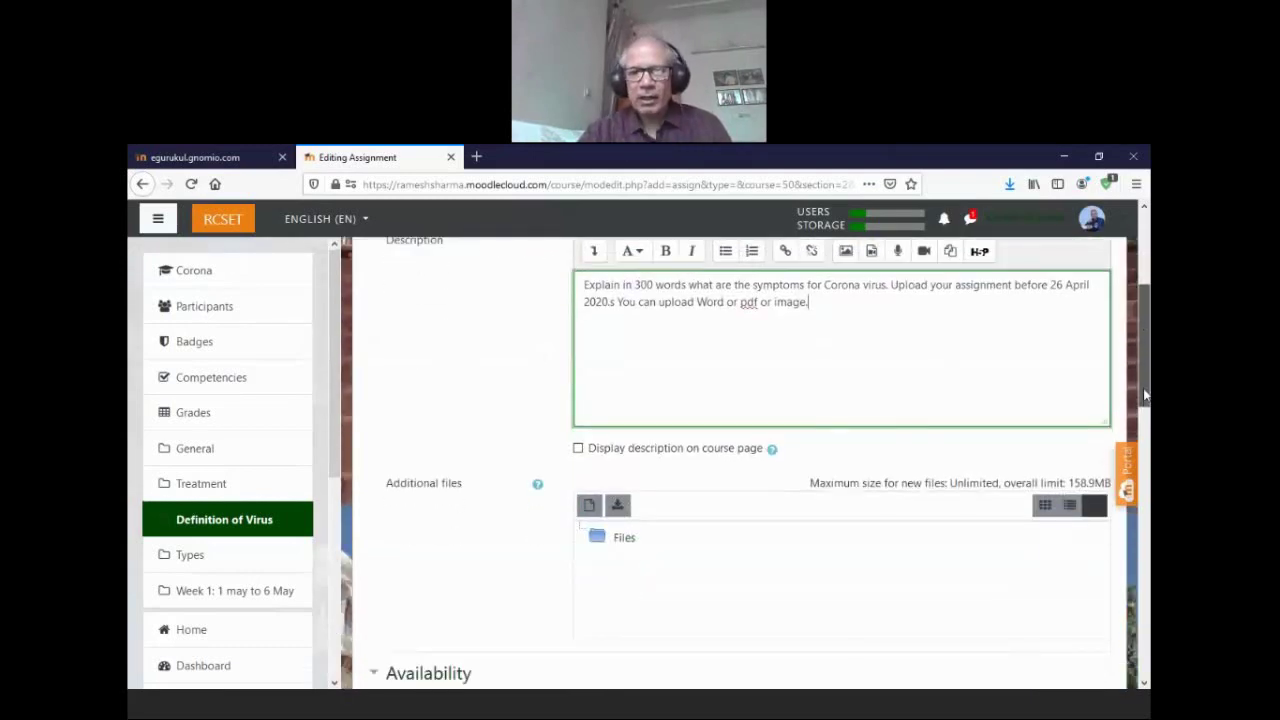
left_click(578, 448)
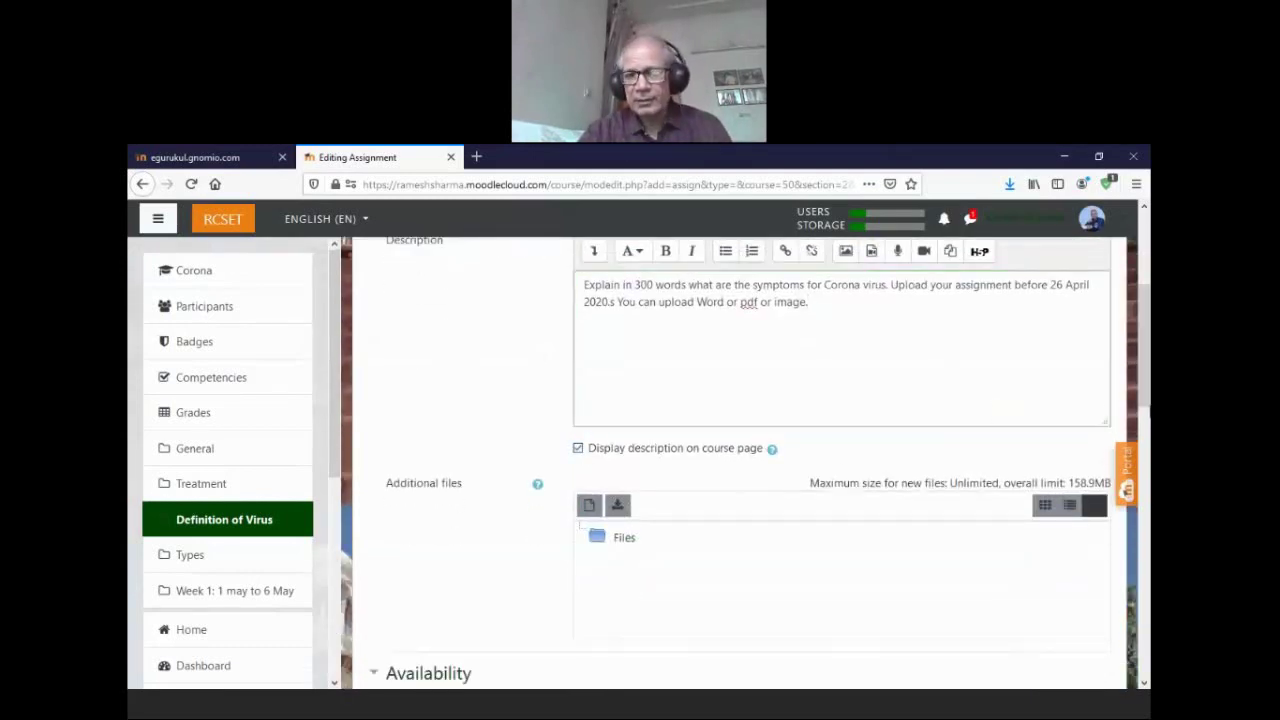
- Set the assignment's Allow submissions from time to 15:00 on 23 April 2020
left_click_drag(1147, 380, 1149, 432)
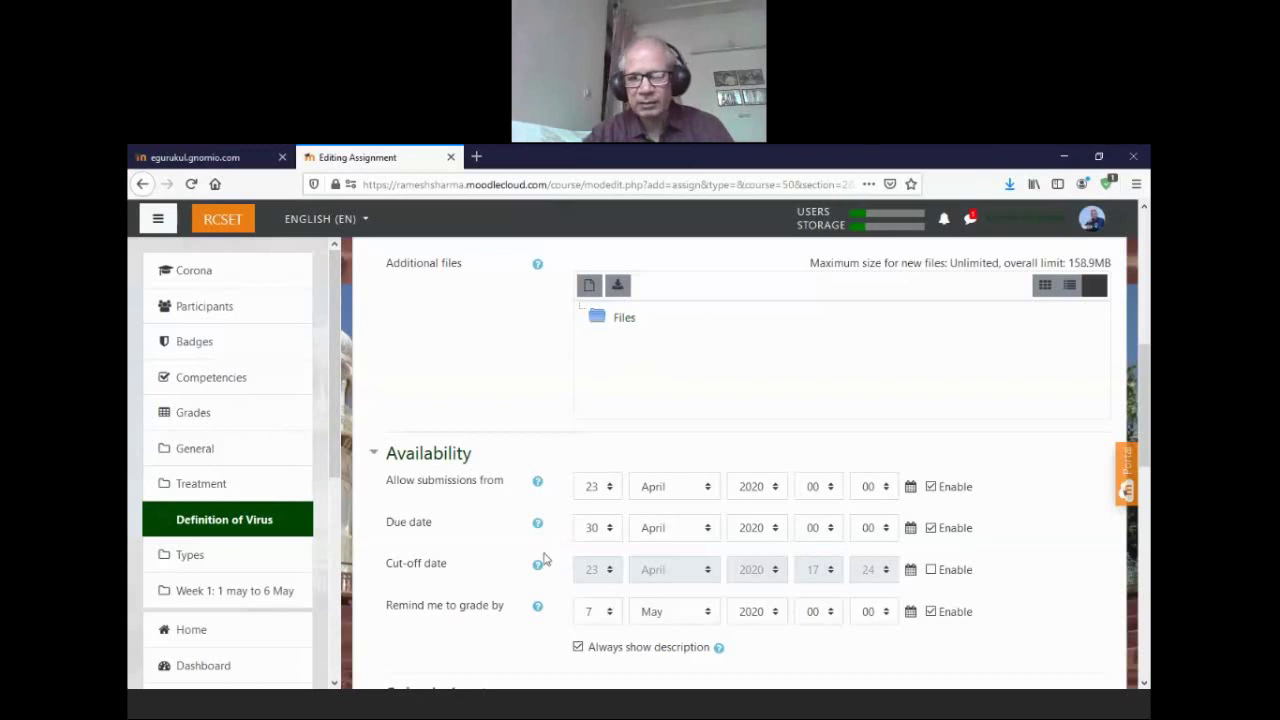
scroll(1100, 413, "down", 3)
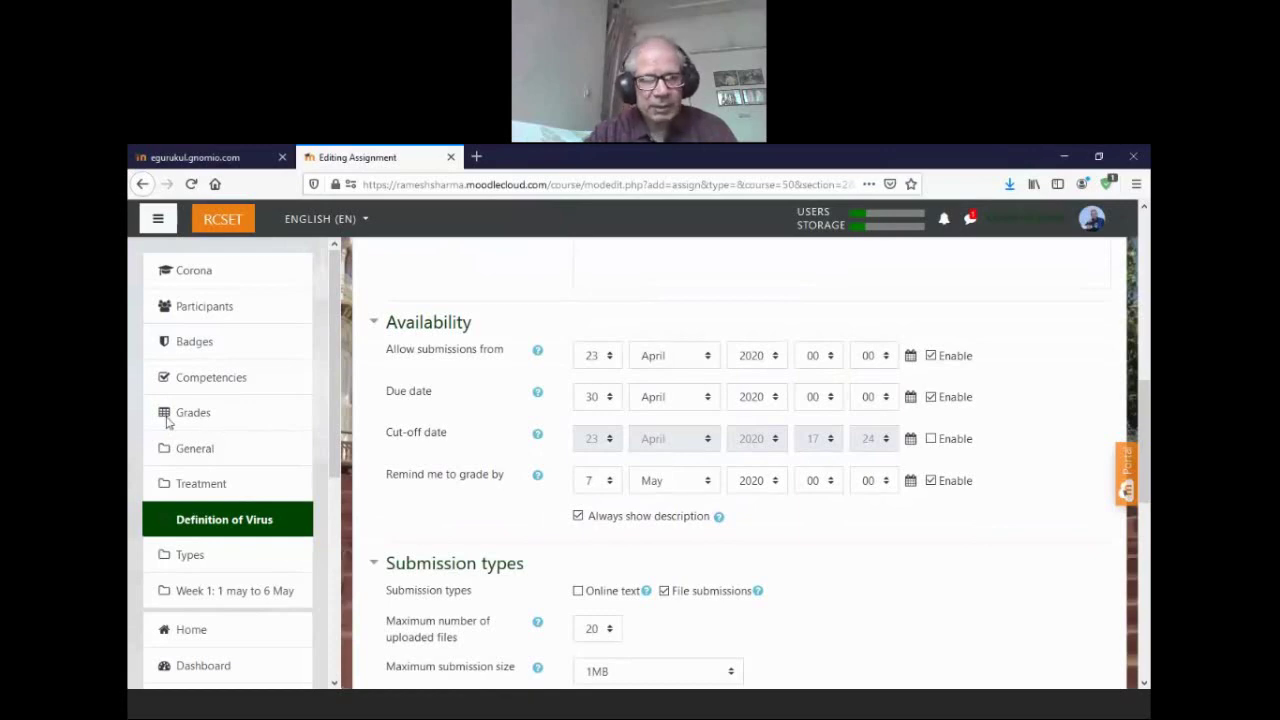
scroll(188, 512, "up", 1)
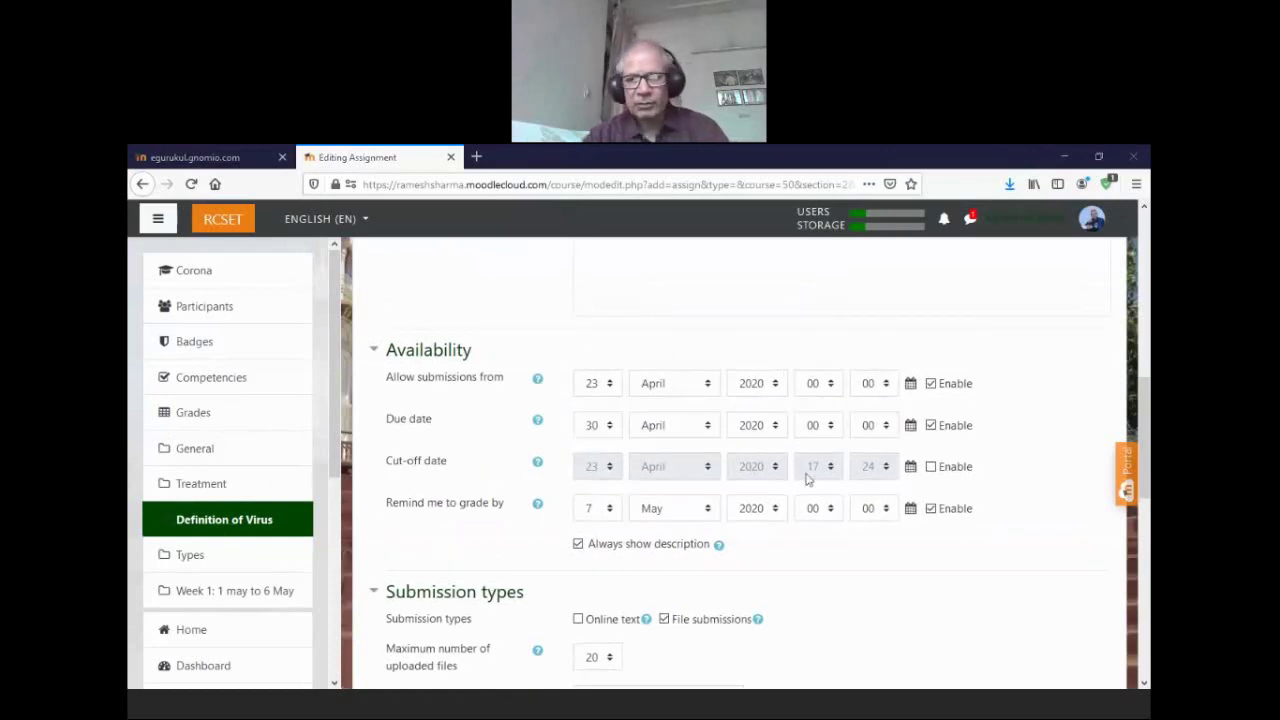
scroll(1147, 425, "down", 2)
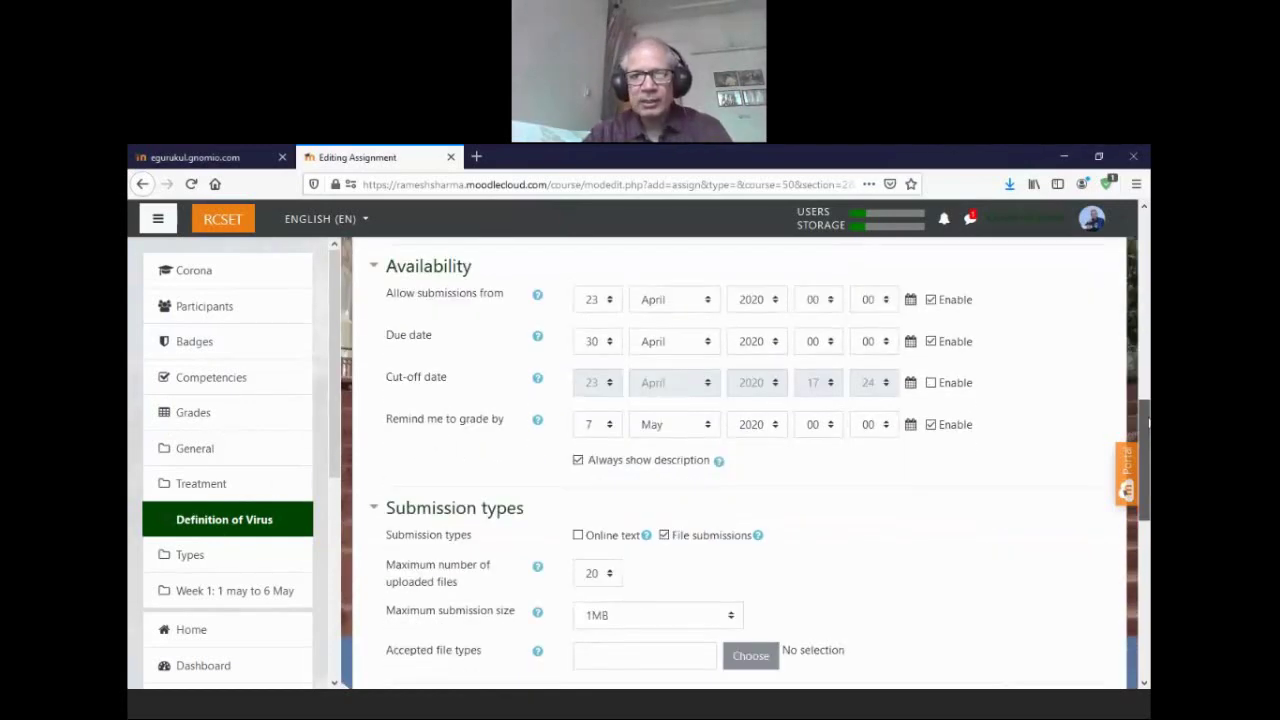
scroll(1030, 440, "up", 2)
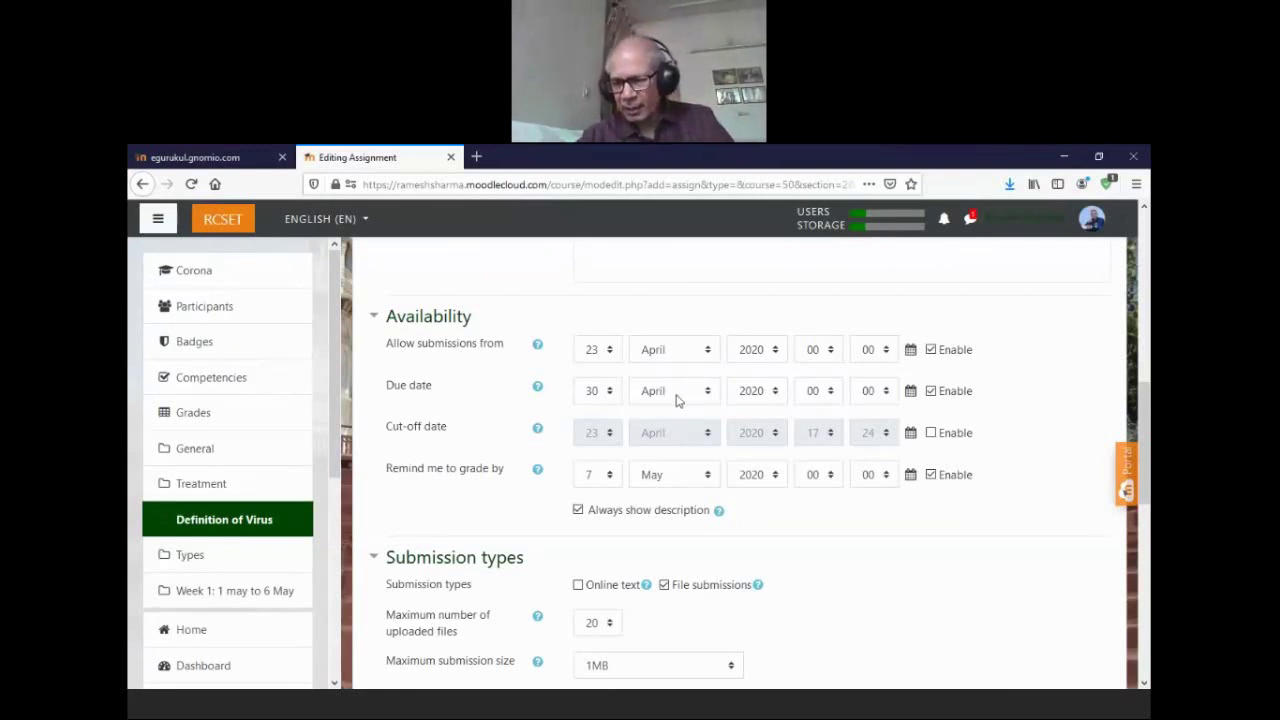
left_click(834, 350)
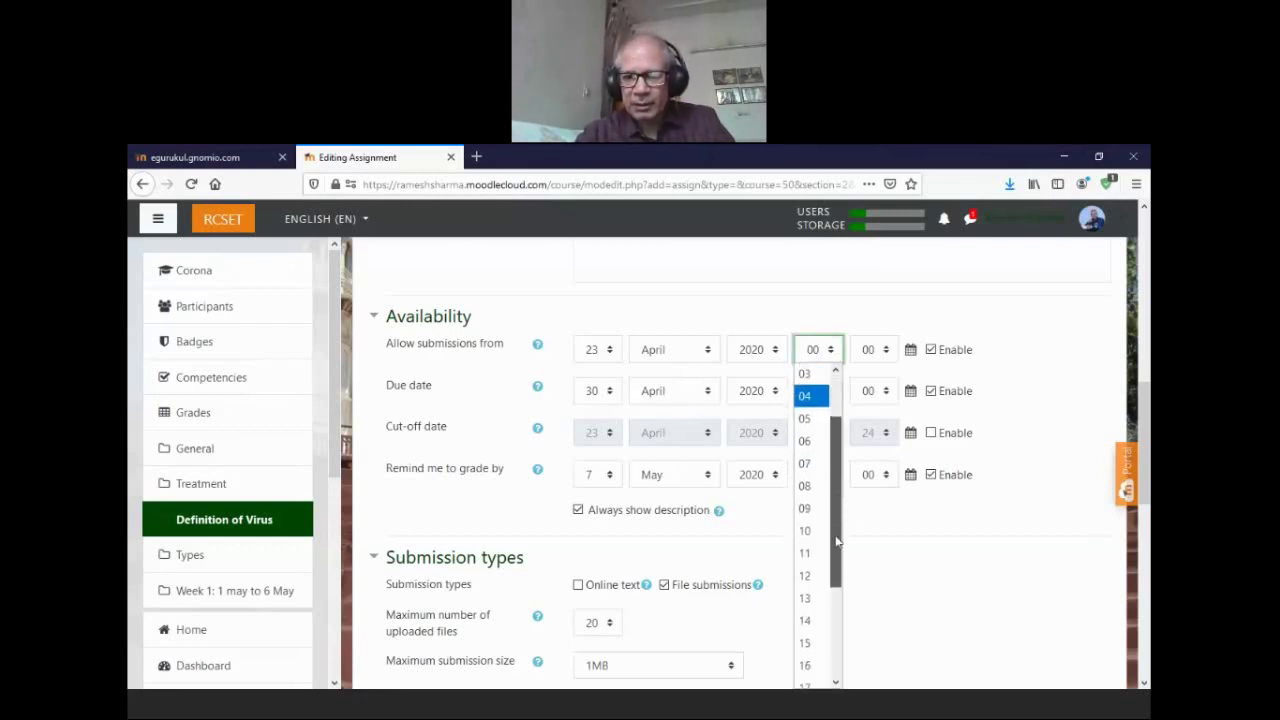
scroll(831, 573, "down", 2)
left_click(812, 598)
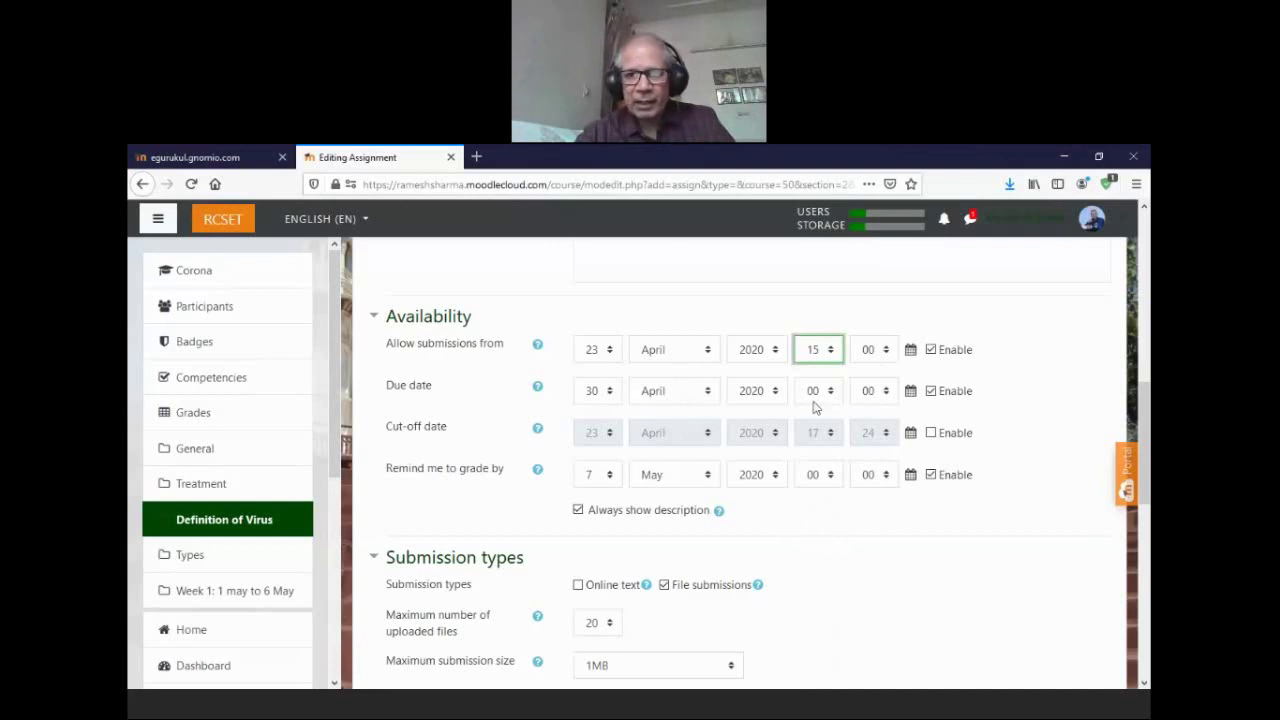
- Set the assignment's due date to 23 April 2020 at 17:00
left_click(603, 392)
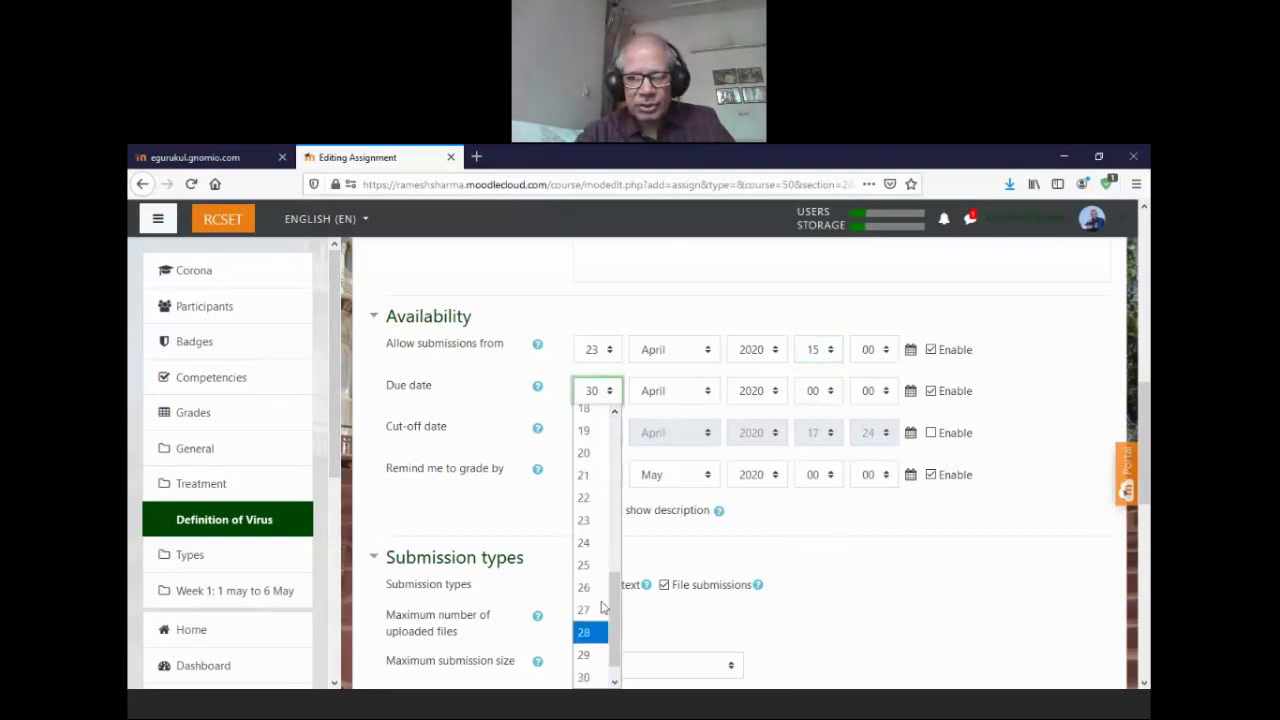
left_click(603, 520)
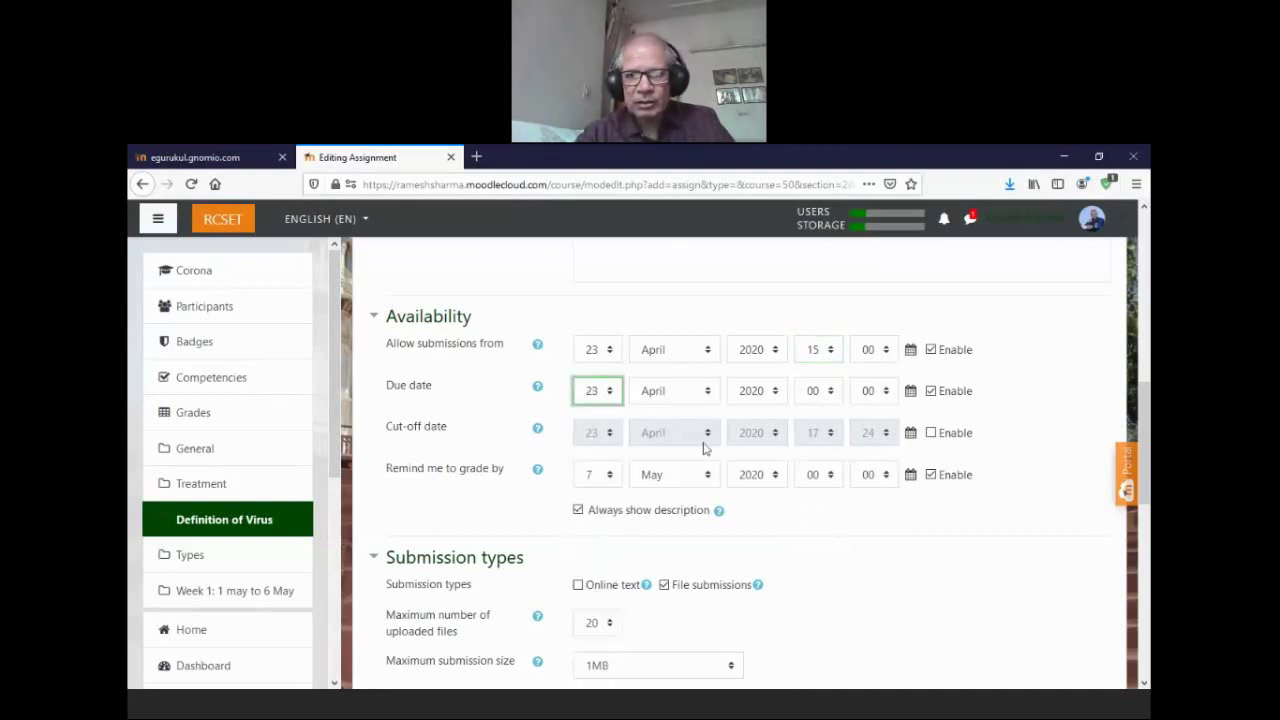
left_click(829, 392)
scroll(832, 464, "down", 3)
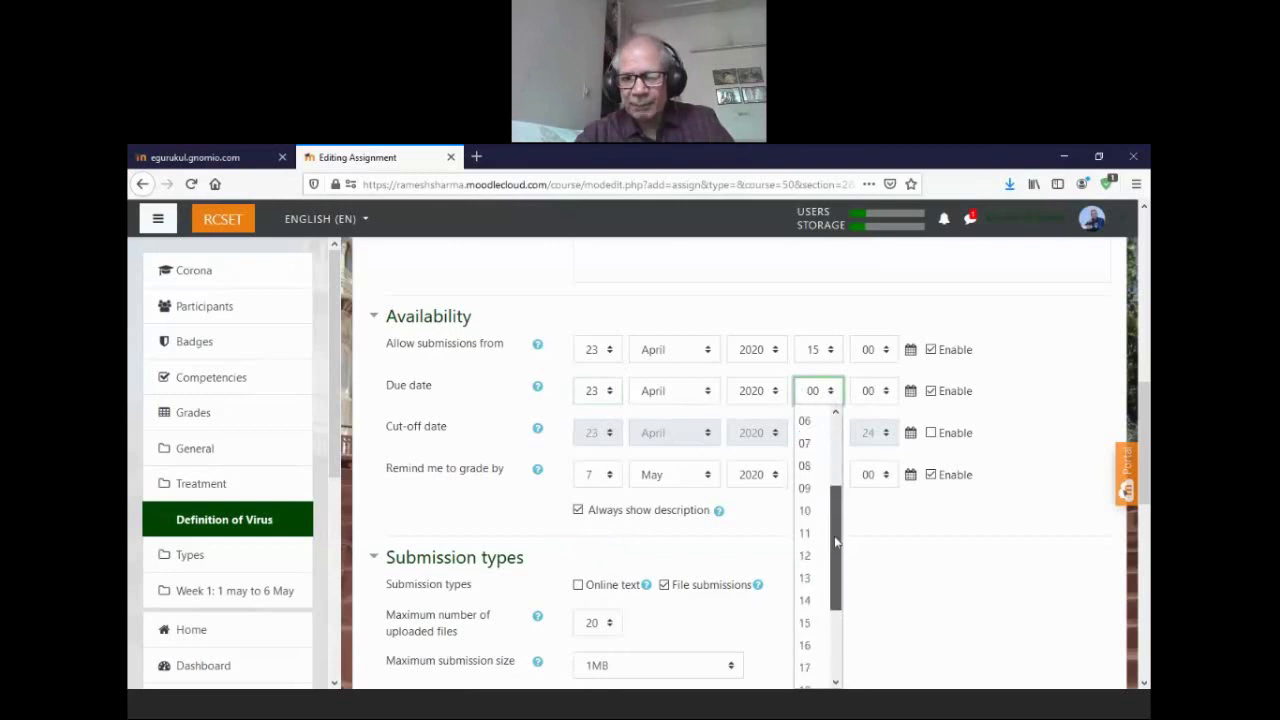
left_click(812, 628)
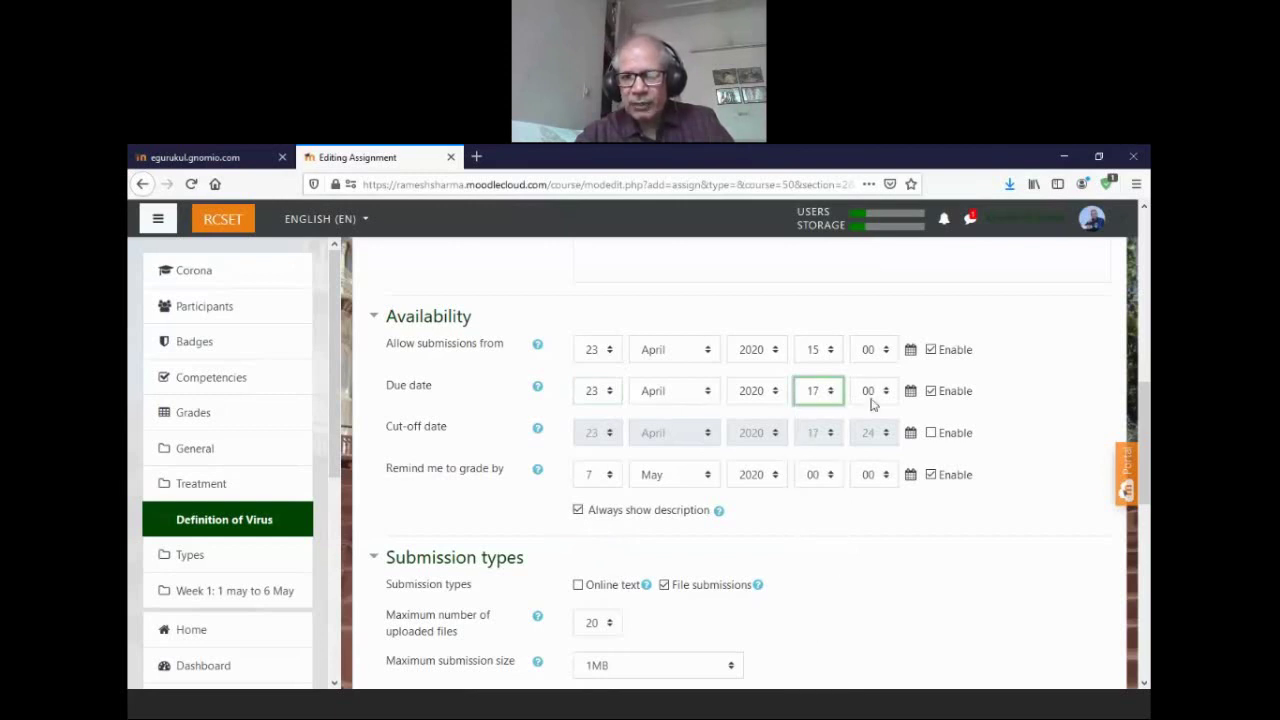
left_click(985, 408)
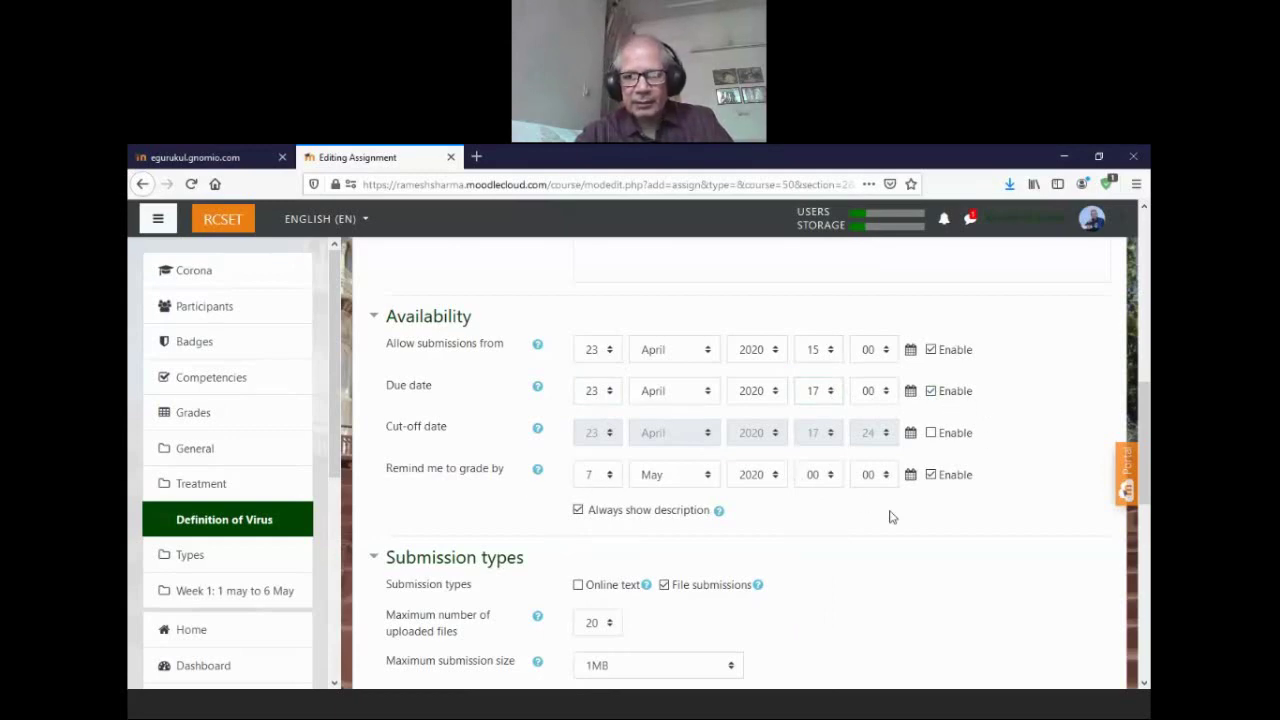
- Limit the maximum number of uploaded files to 1 and collapse the Submission types section
scroll(1147, 459, "down", 2)
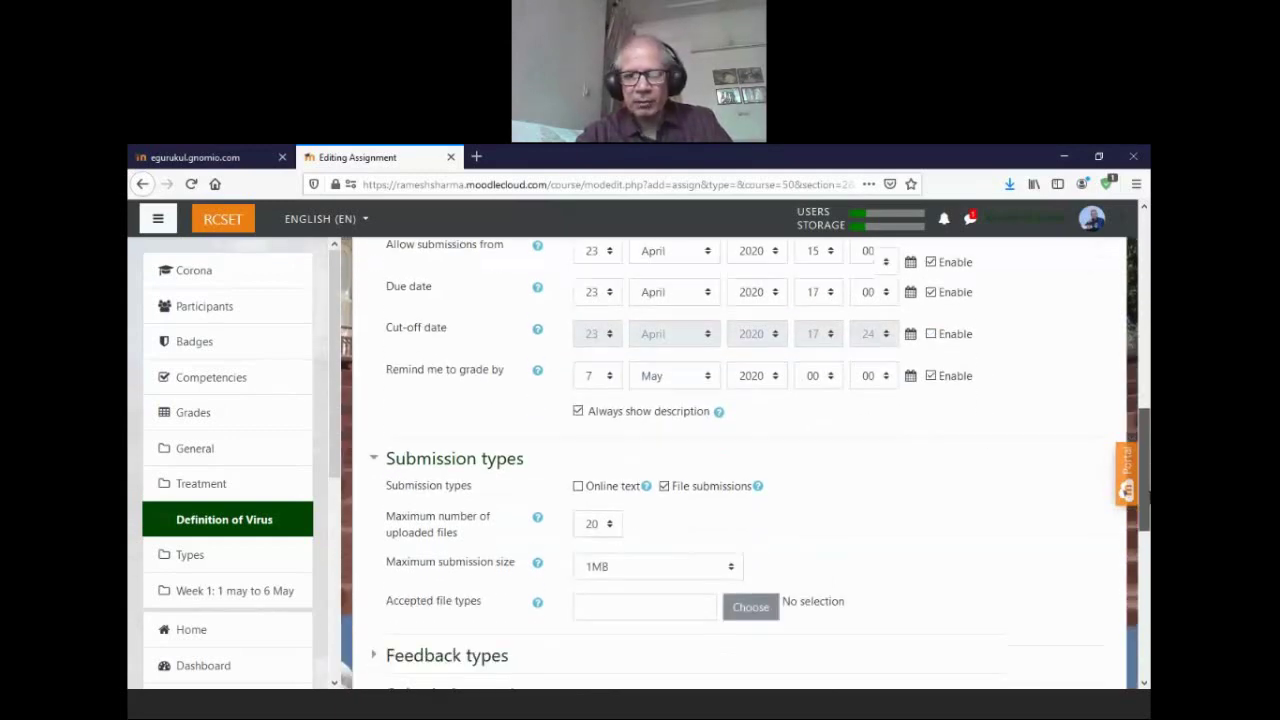
scroll(908, 375, "up", 2)
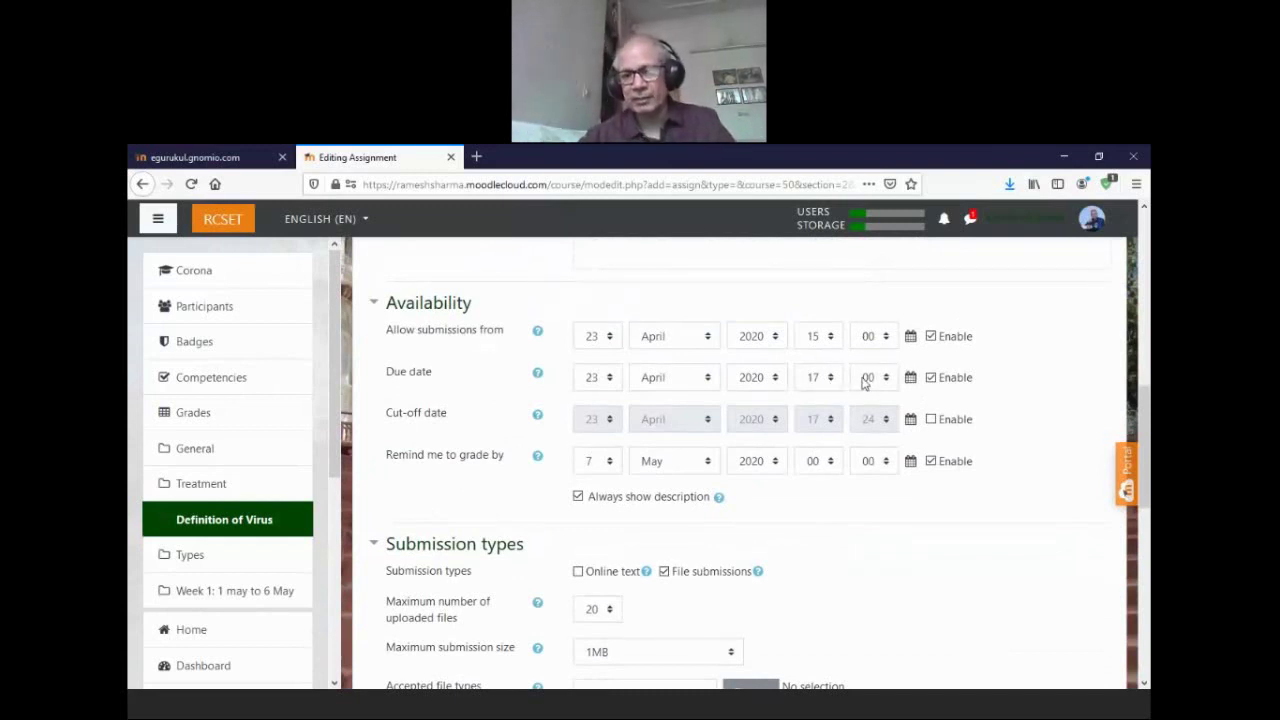
scroll(1146, 455, "down", 4)
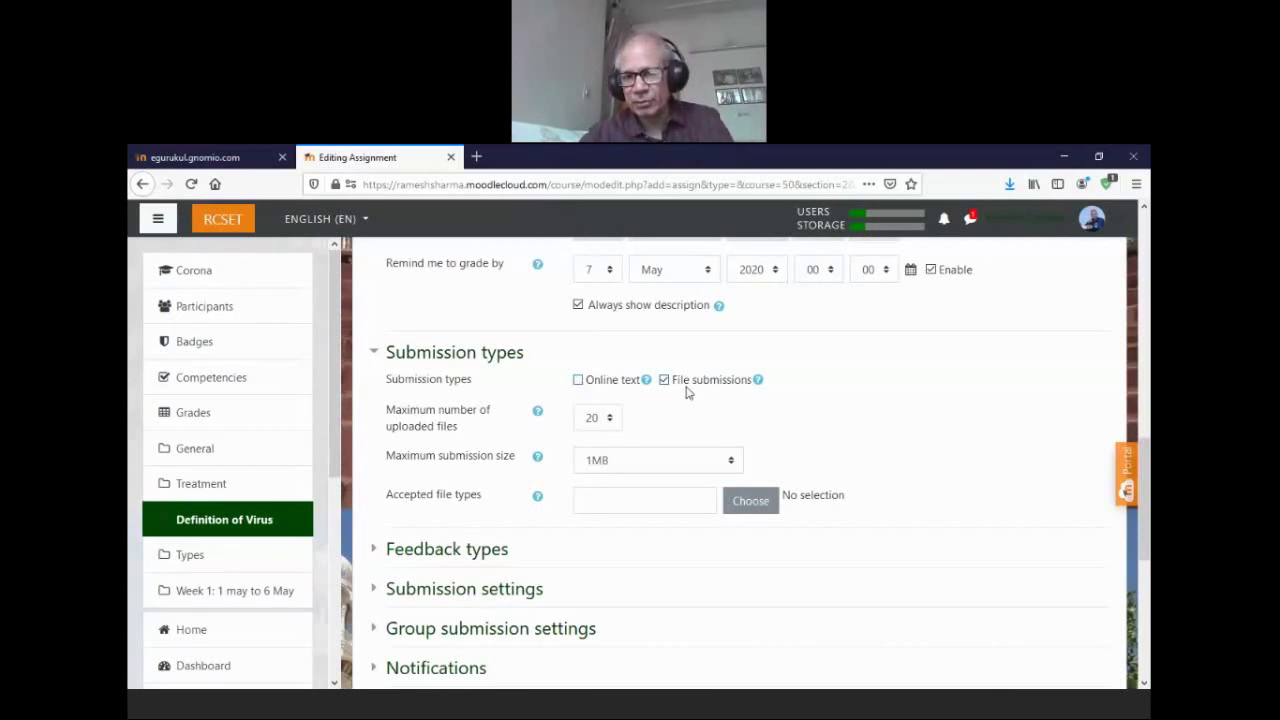
left_click(610, 424)
scroll(612, 571, "up", 5)
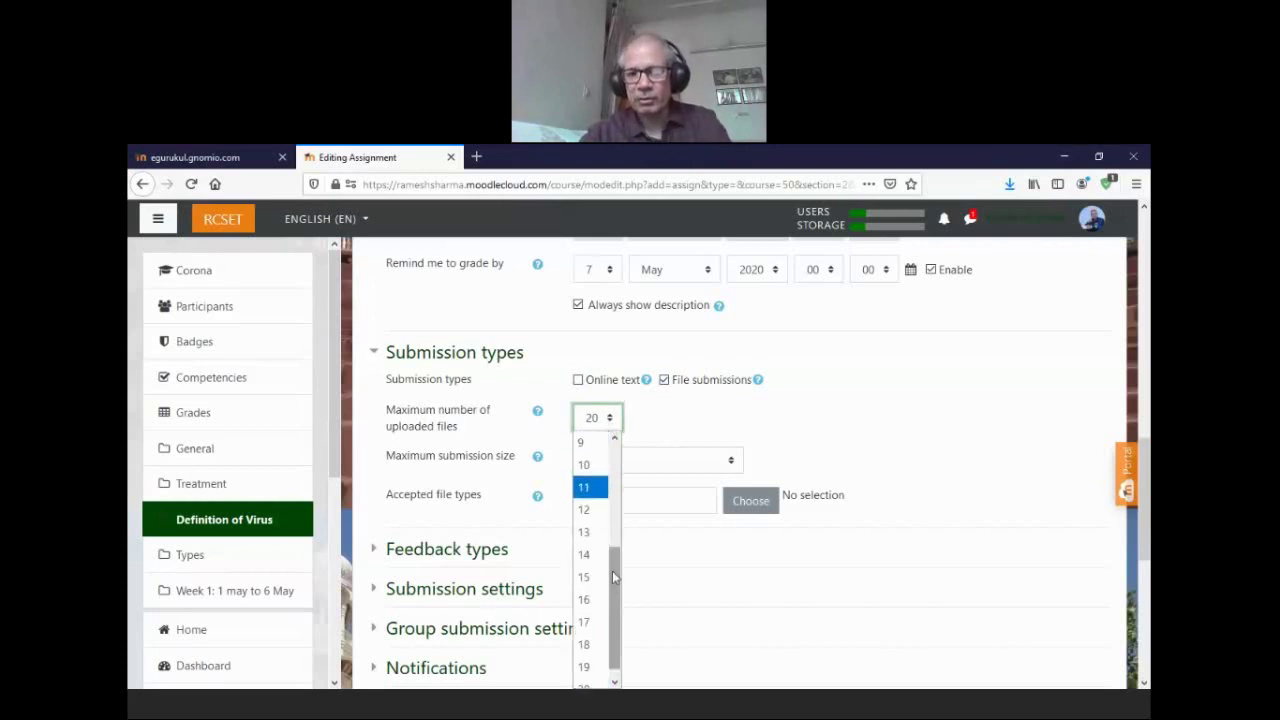
scroll(616, 560, "down", 3)
scroll(615, 600, "up", 1)
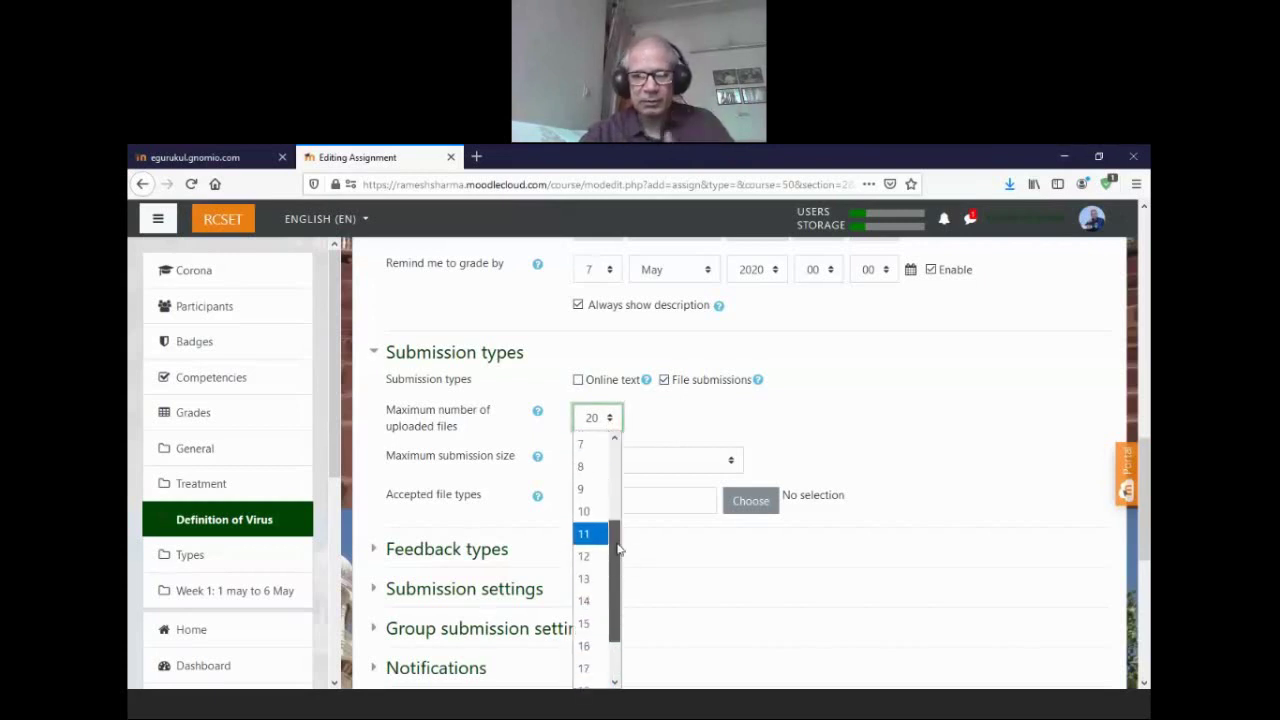
scroll(614, 640, "down", 1)
scroll(613, 663, "up", 3)
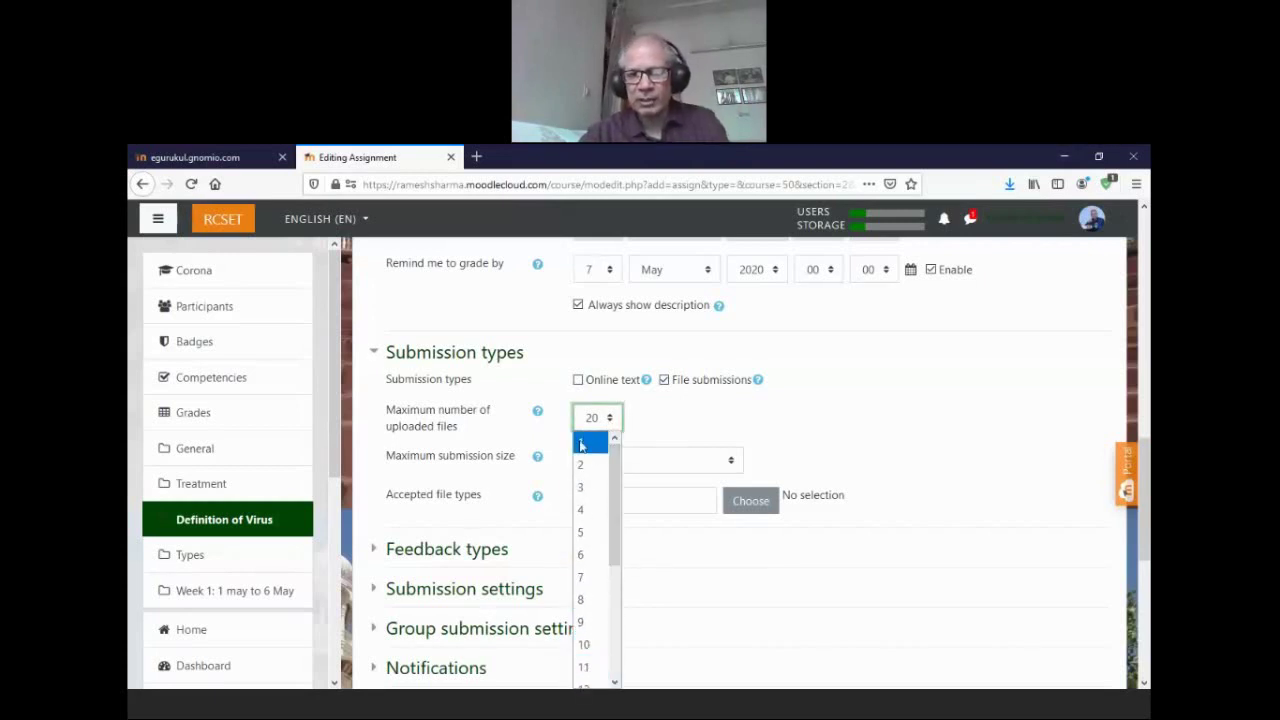
left_click(588, 443)
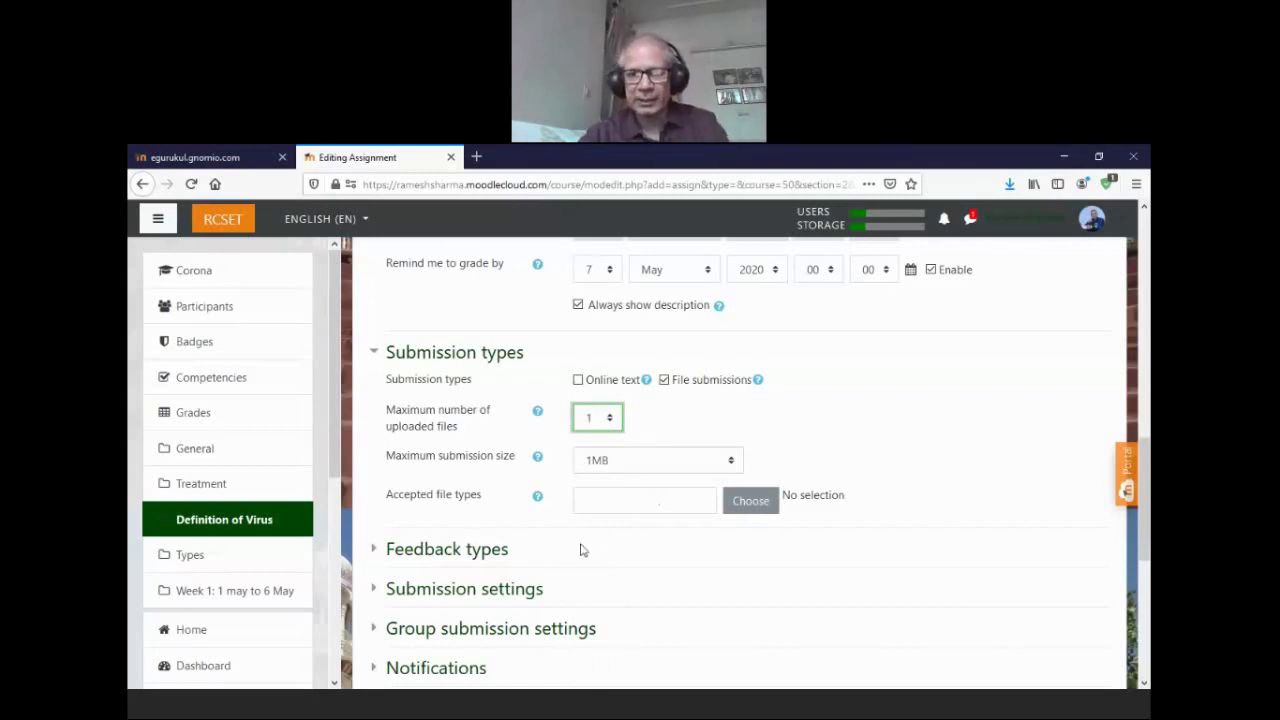
left_click(452, 366)
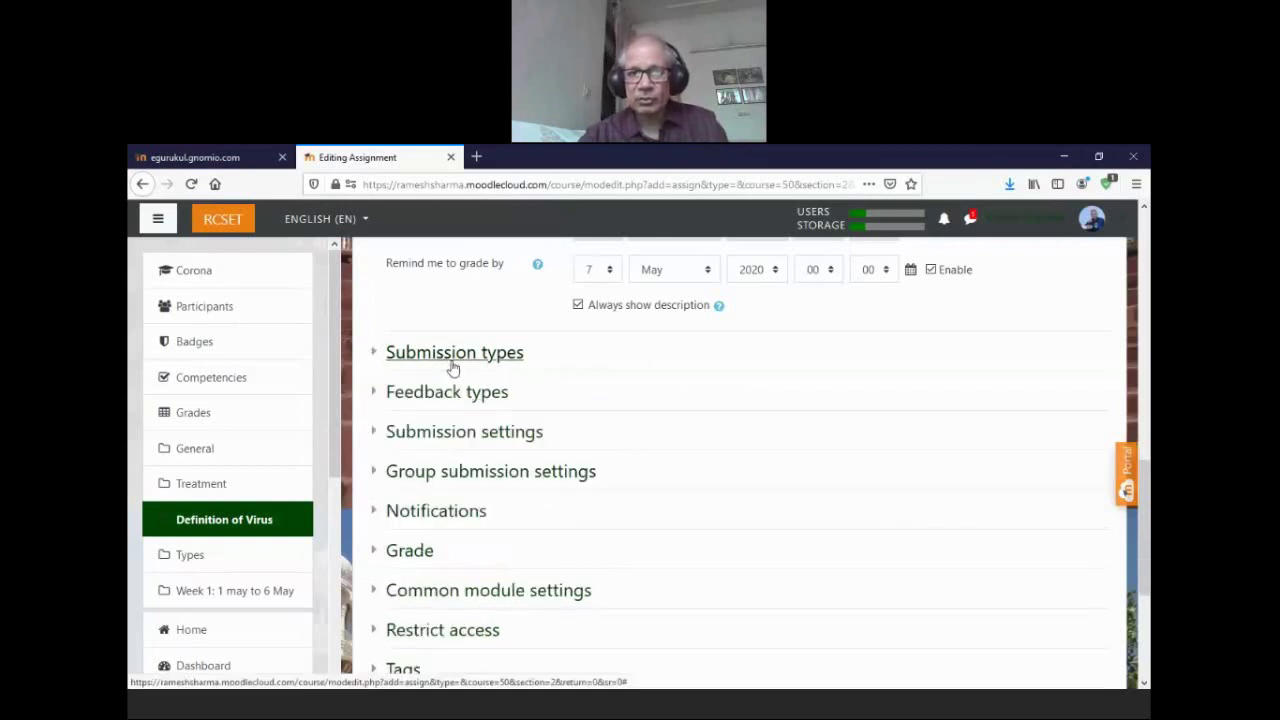
- Enable Feedback files and set Comment inline to Yes in the assignment's feedback types
left_click(485, 398)
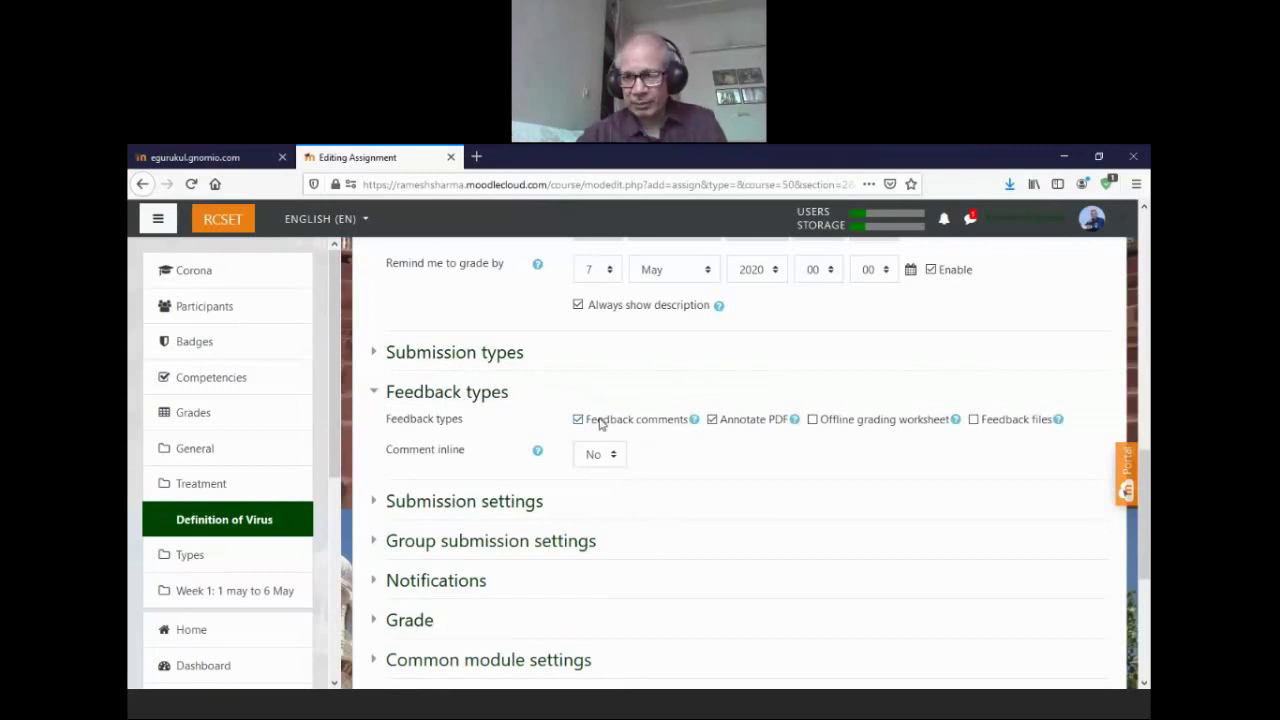
left_click(974, 420)
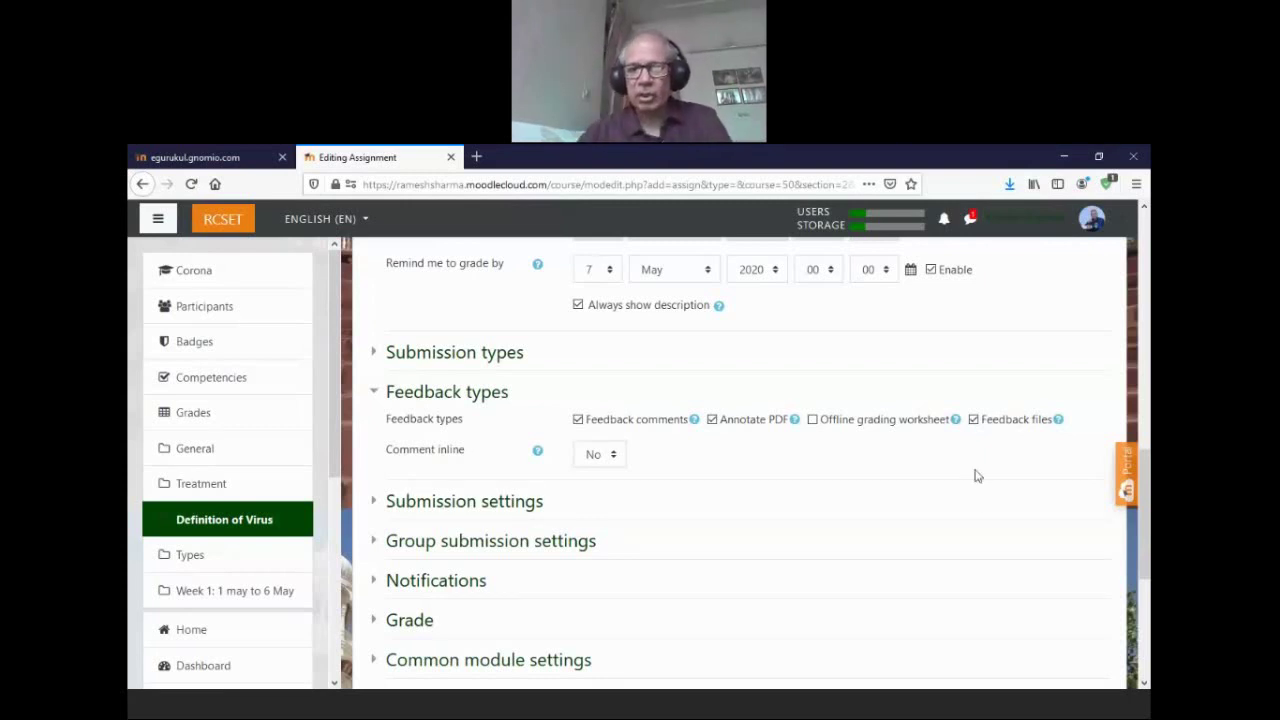
left_click(610, 457)
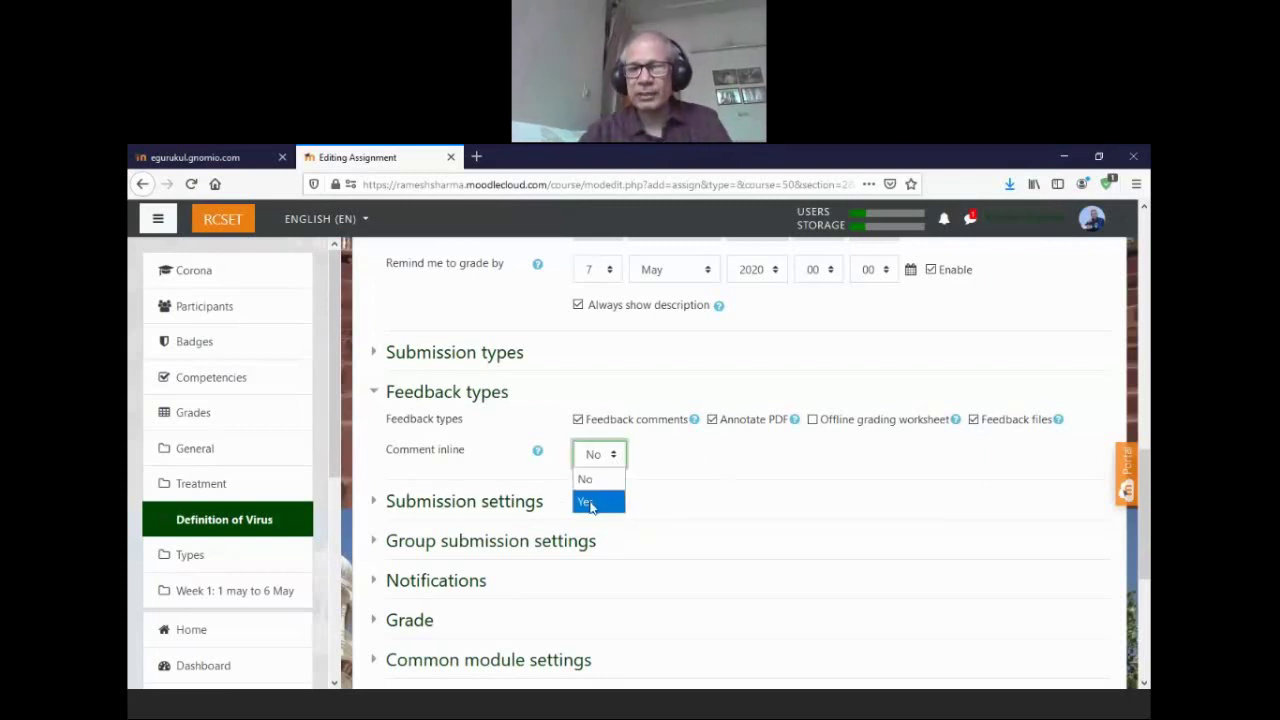
left_click(588, 501)
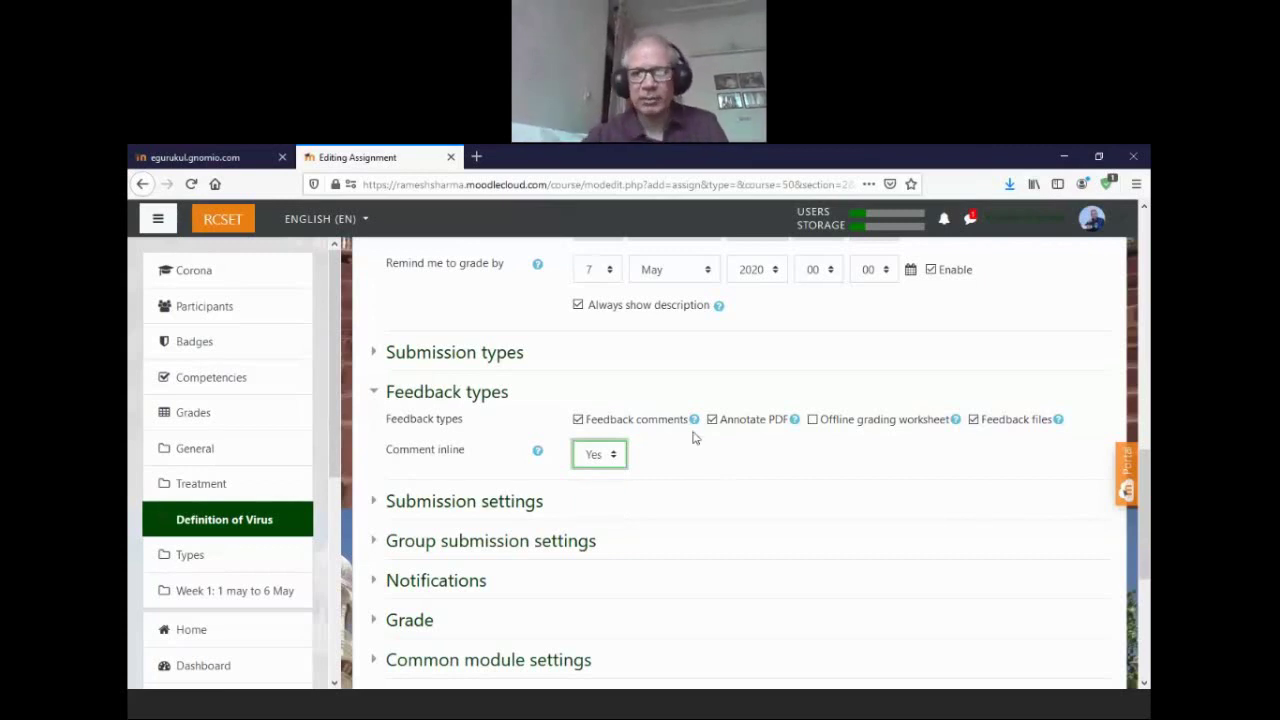
left_click(456, 394)
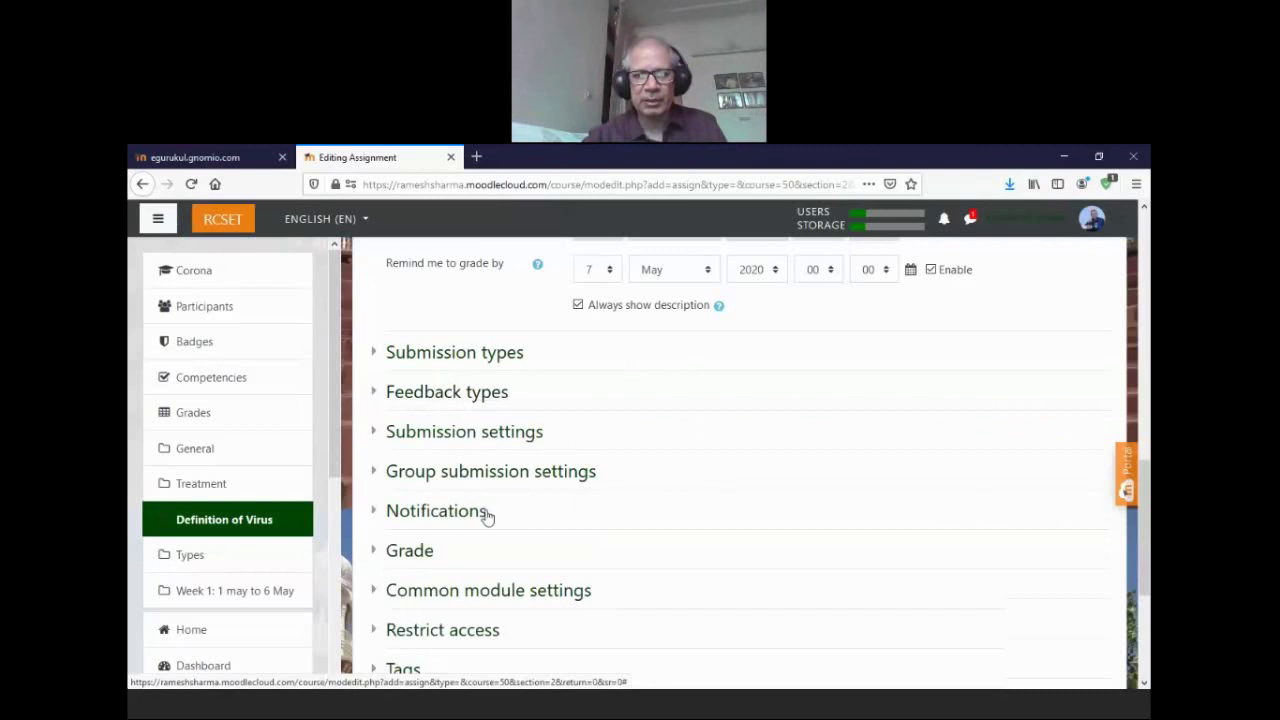
- Review the assignment's submission settings, including the submit button, submission statement and reopened attempts options
left_click(504, 440)
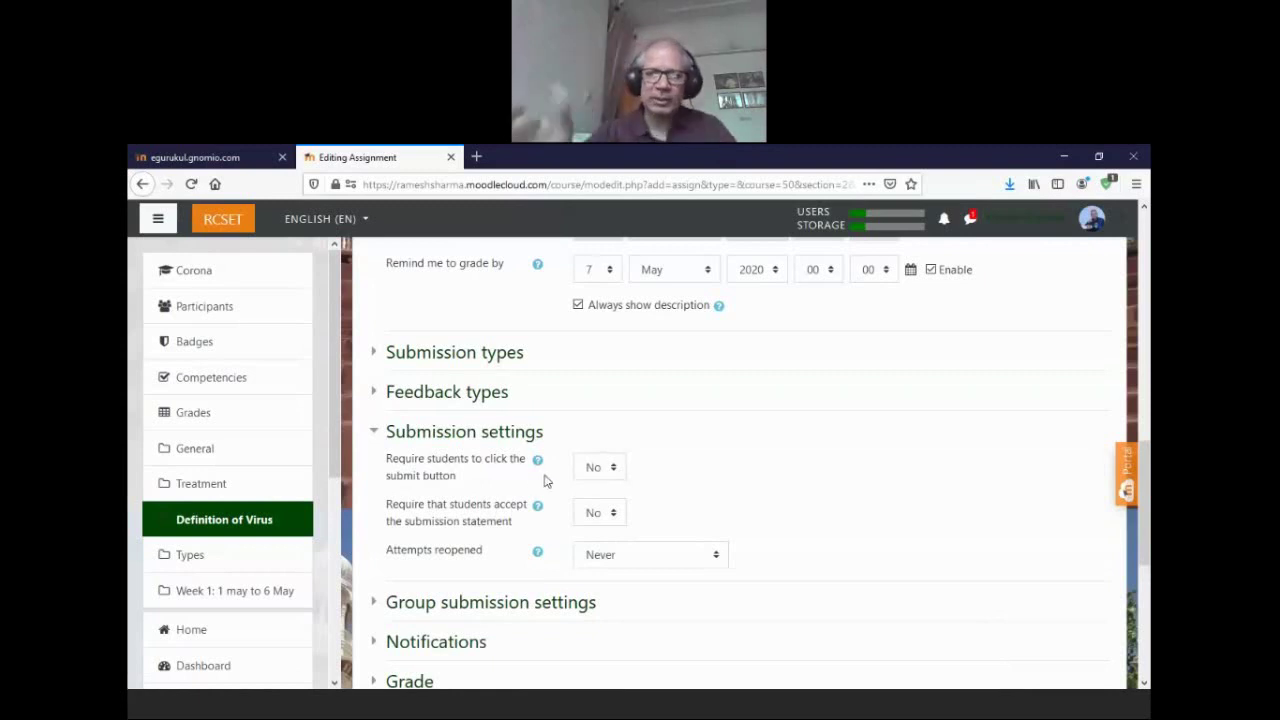
left_click(478, 436)
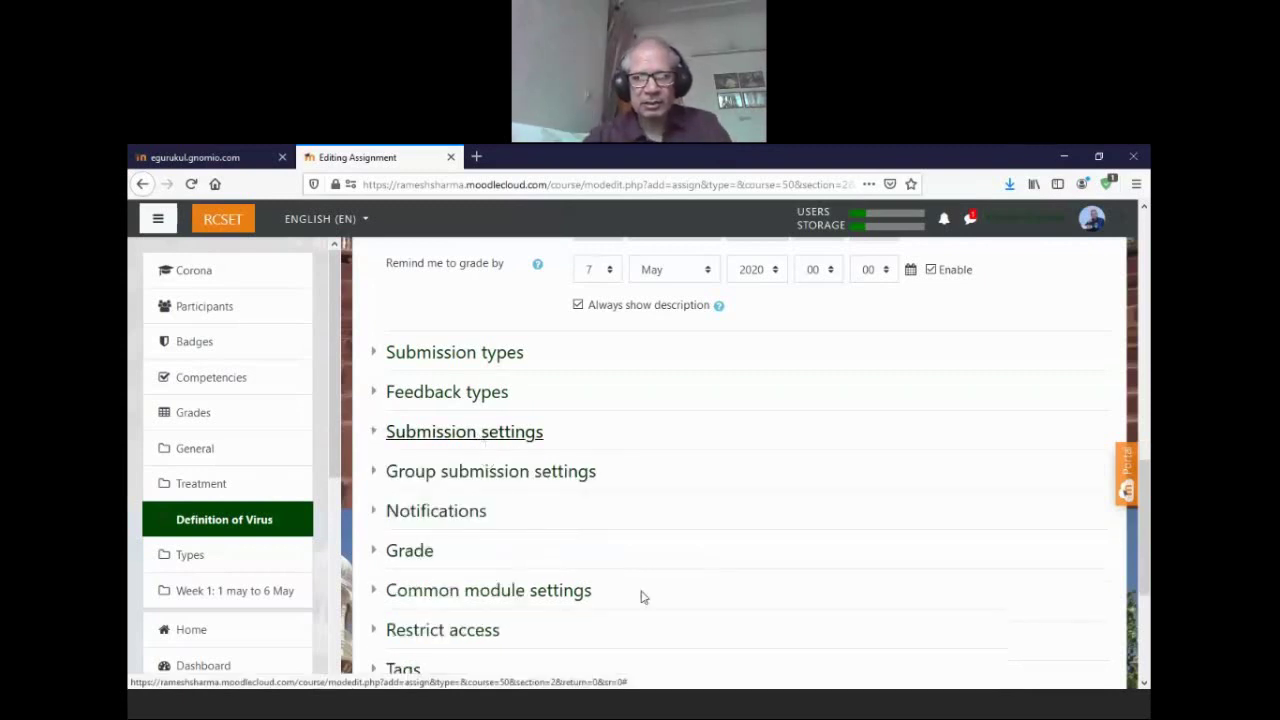
- Set the assignment's grade to pass to 50, then save the assignment and display it
left_click(420, 555)
left_click_drag(1146, 447, 1146, 510)
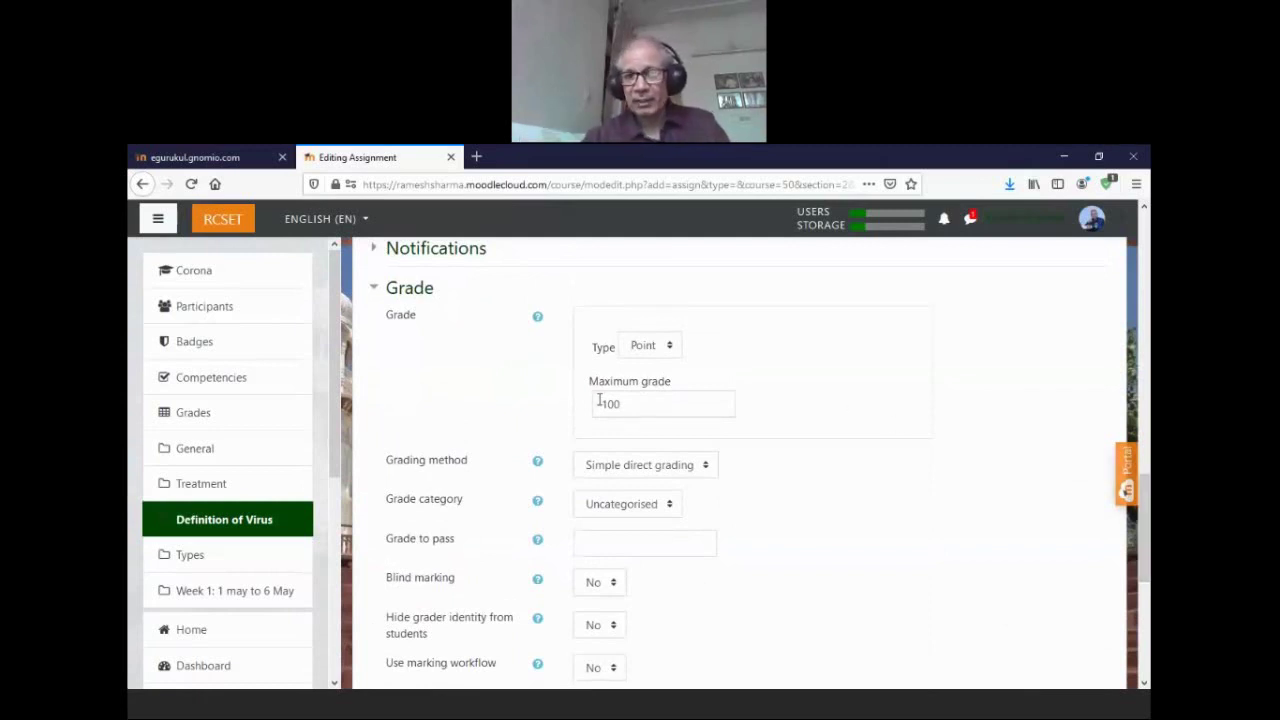
left_click(651, 540)
type("50")
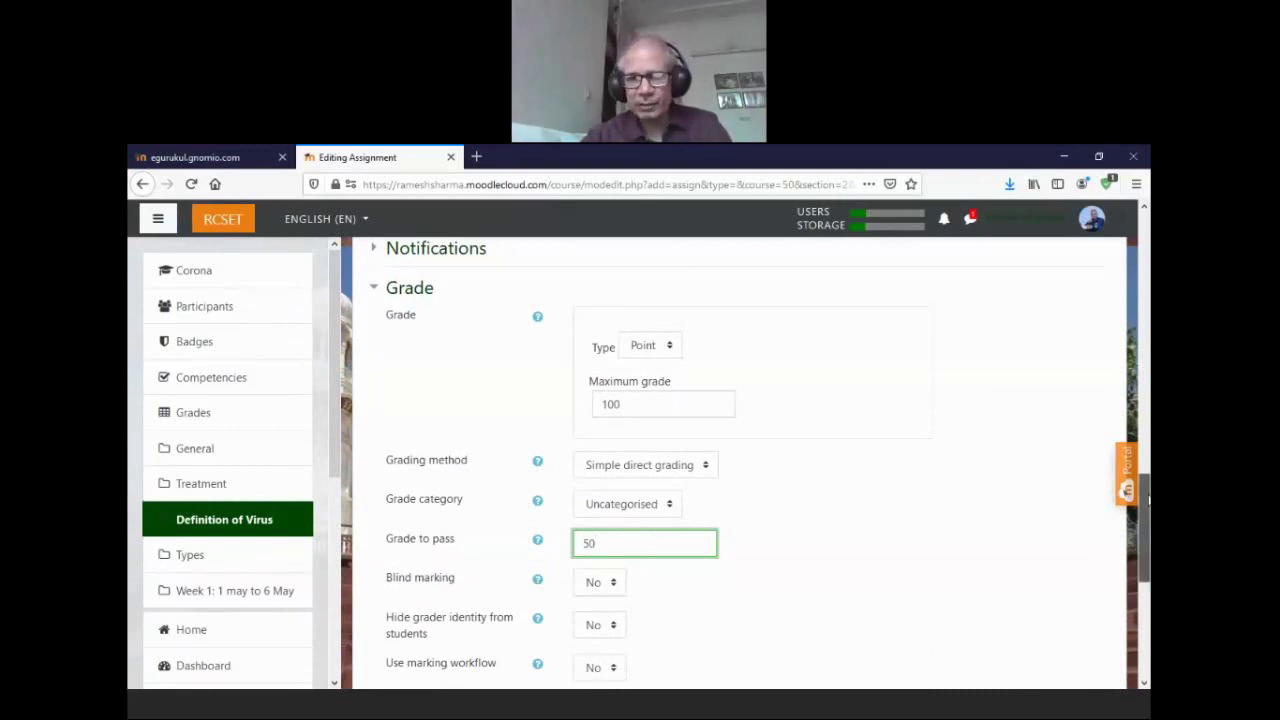
scroll(641, 500, "down", 3)
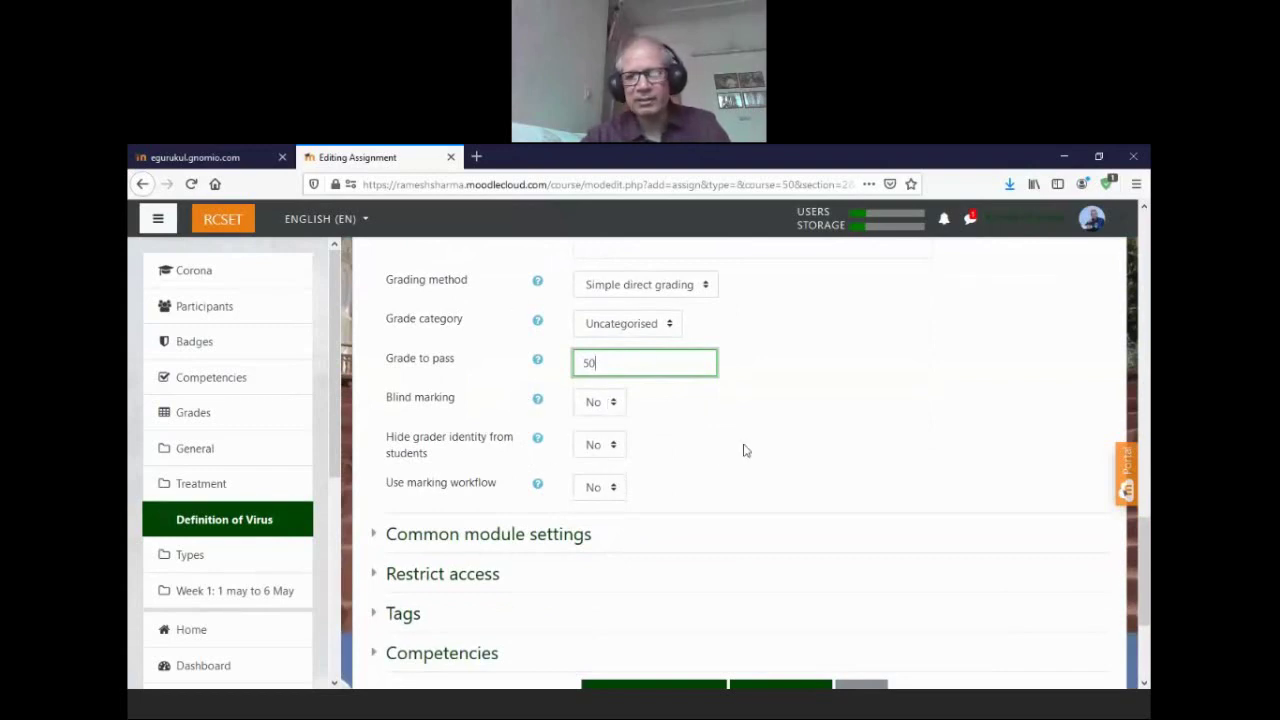
scroll(1140, 546, "down", 3)
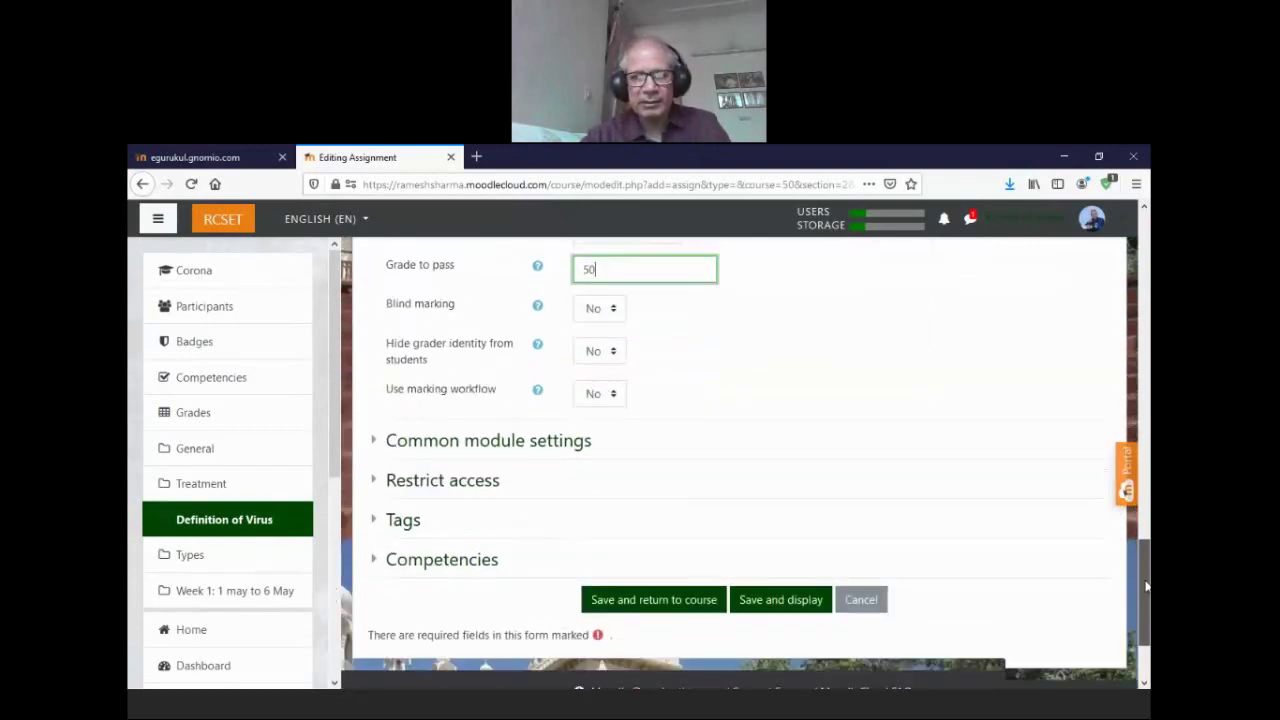
left_click(773, 530)
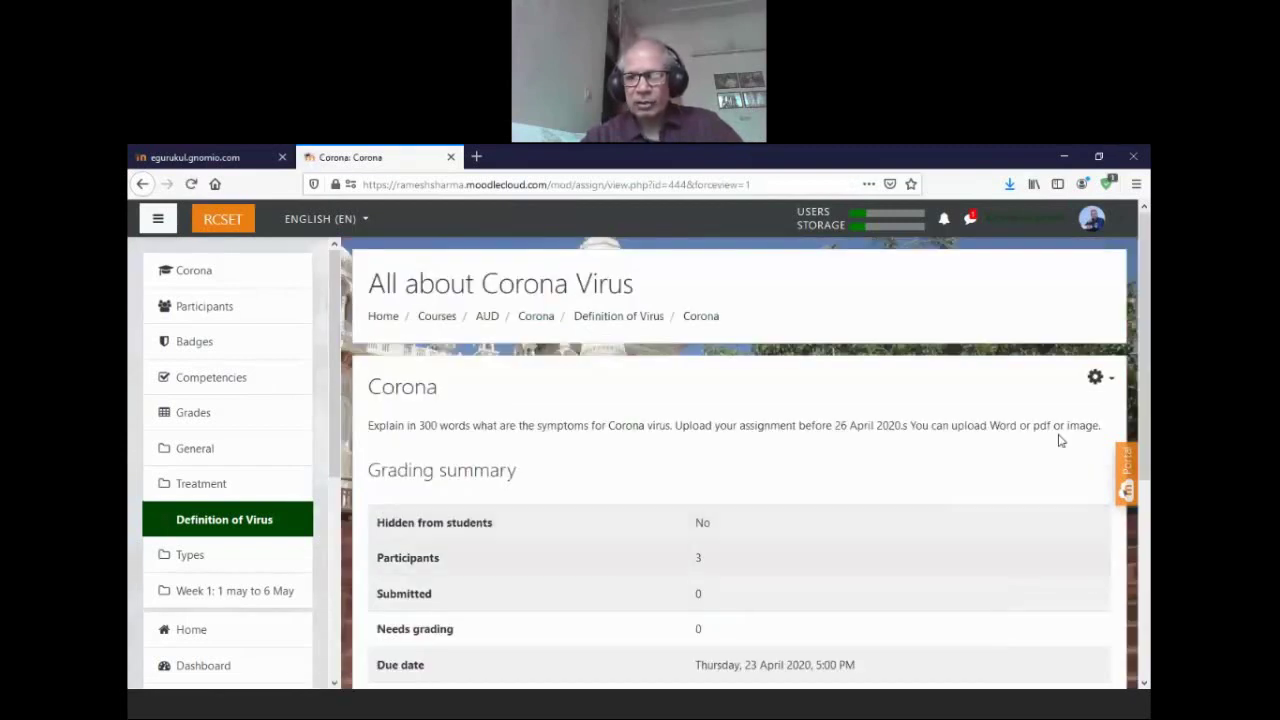
- Review the assignment's instructions and its grading summary, including participants, submitted, needs grading and due date
scroll(1147, 333, "down", 3)
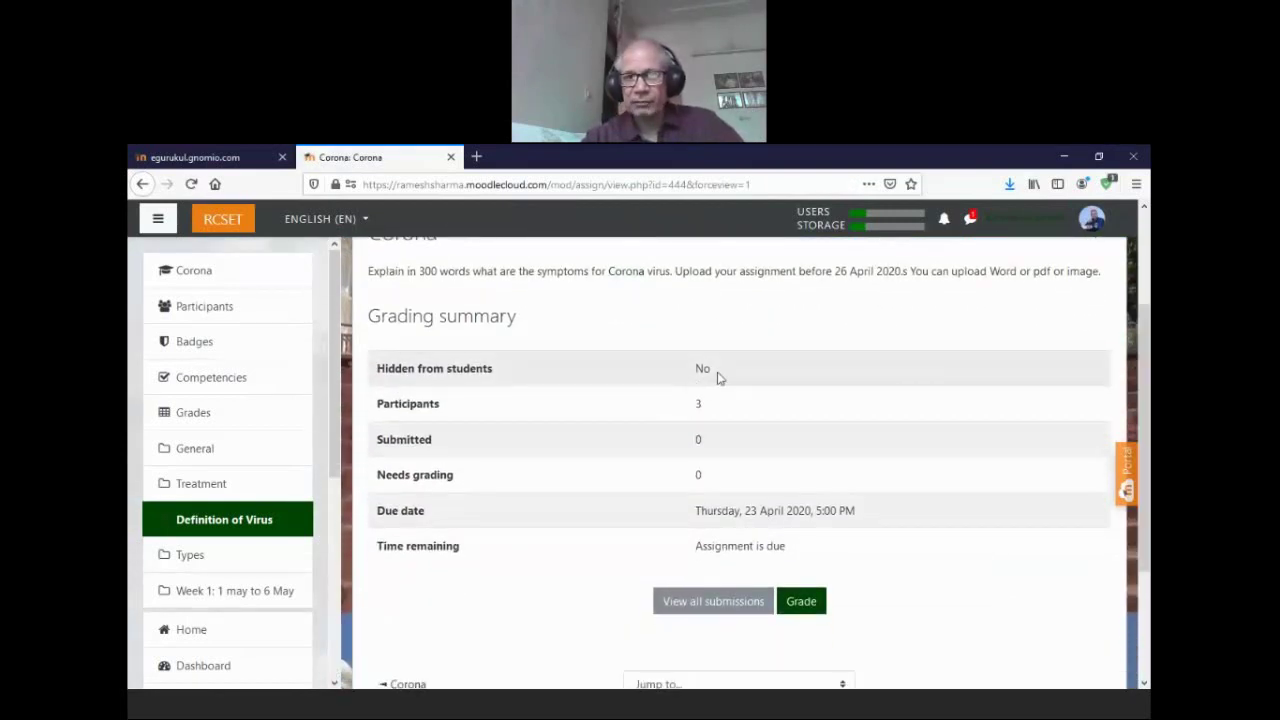
scroll(1147, 497, "up", 2)
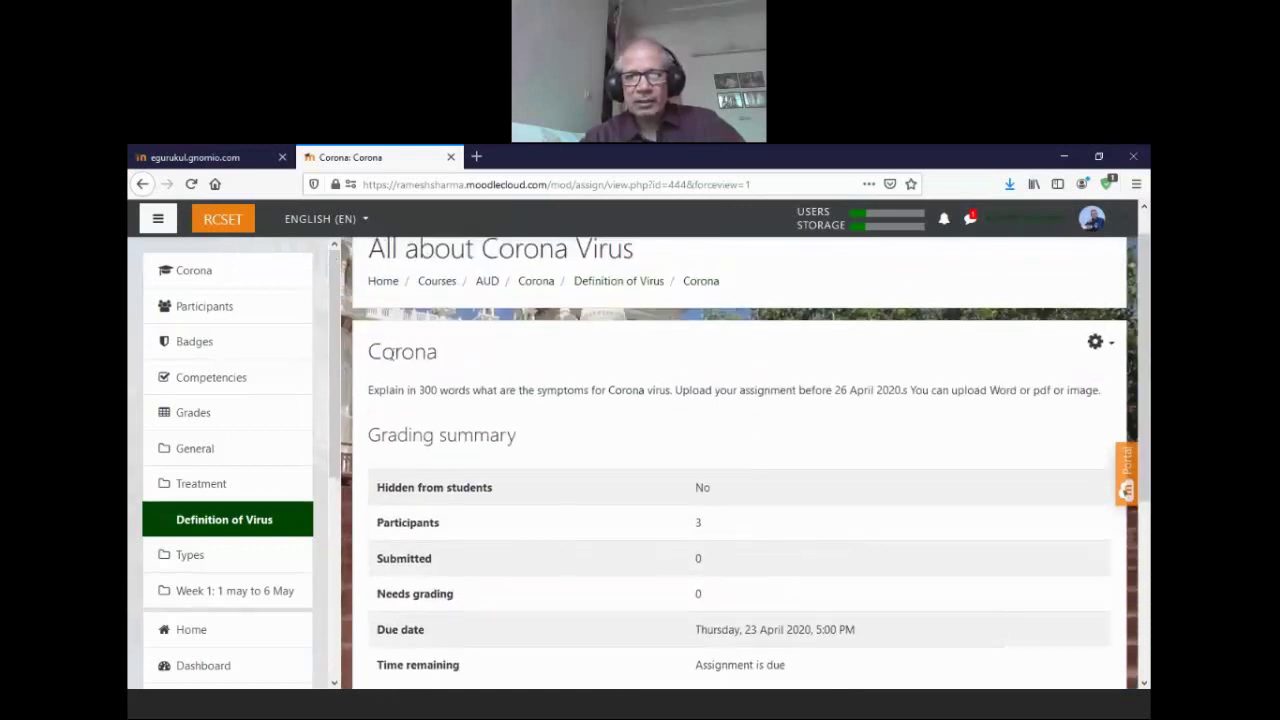
left_click_drag(403, 392, 466, 395)
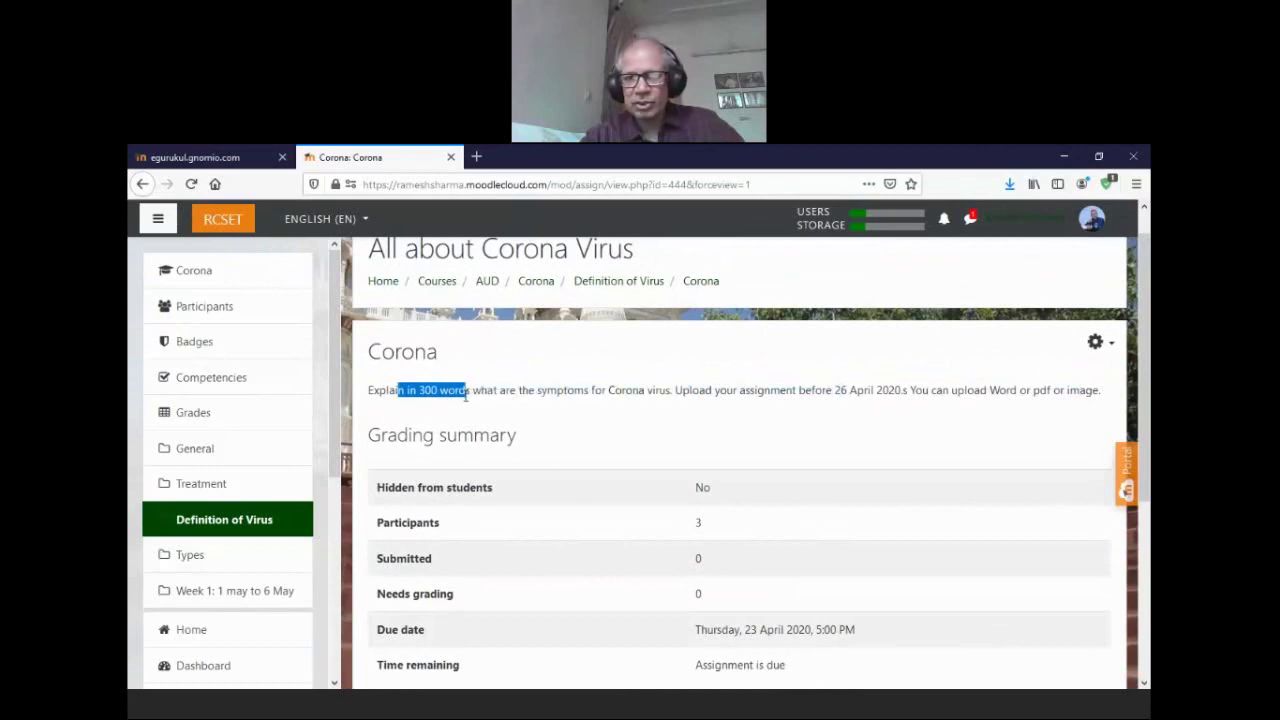
scroll(1145, 484, "down", 1)
scroll(1145, 484, "down", 1)
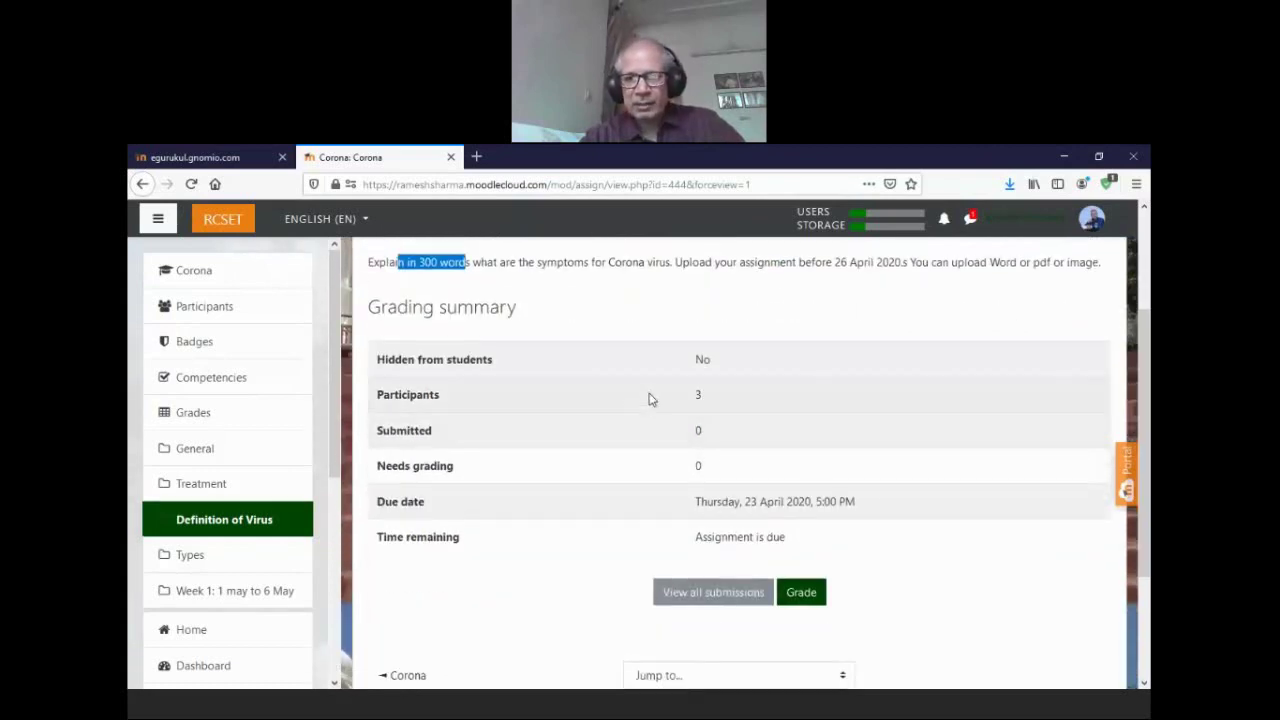
left_click_drag(690, 394, 746, 397)
left_click_drag(690, 438, 751, 434)
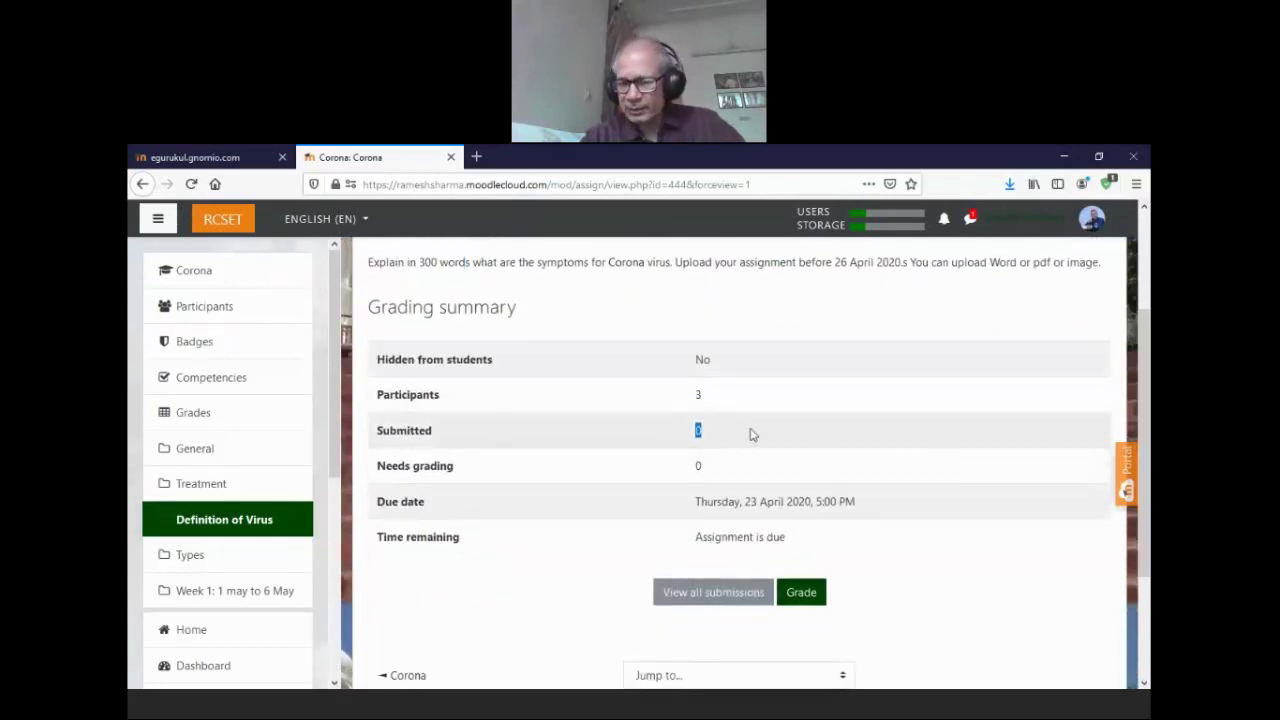
left_click_drag(688, 467, 729, 472)
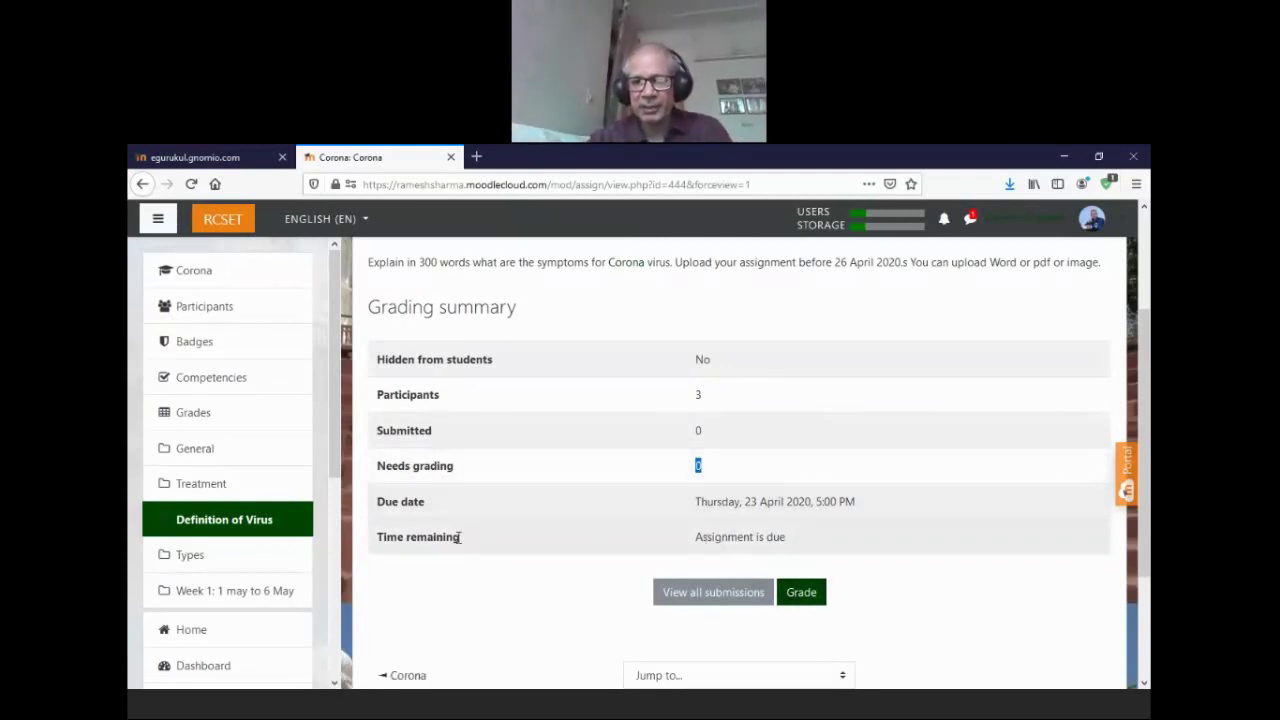
left_click_drag(701, 503, 868, 507)
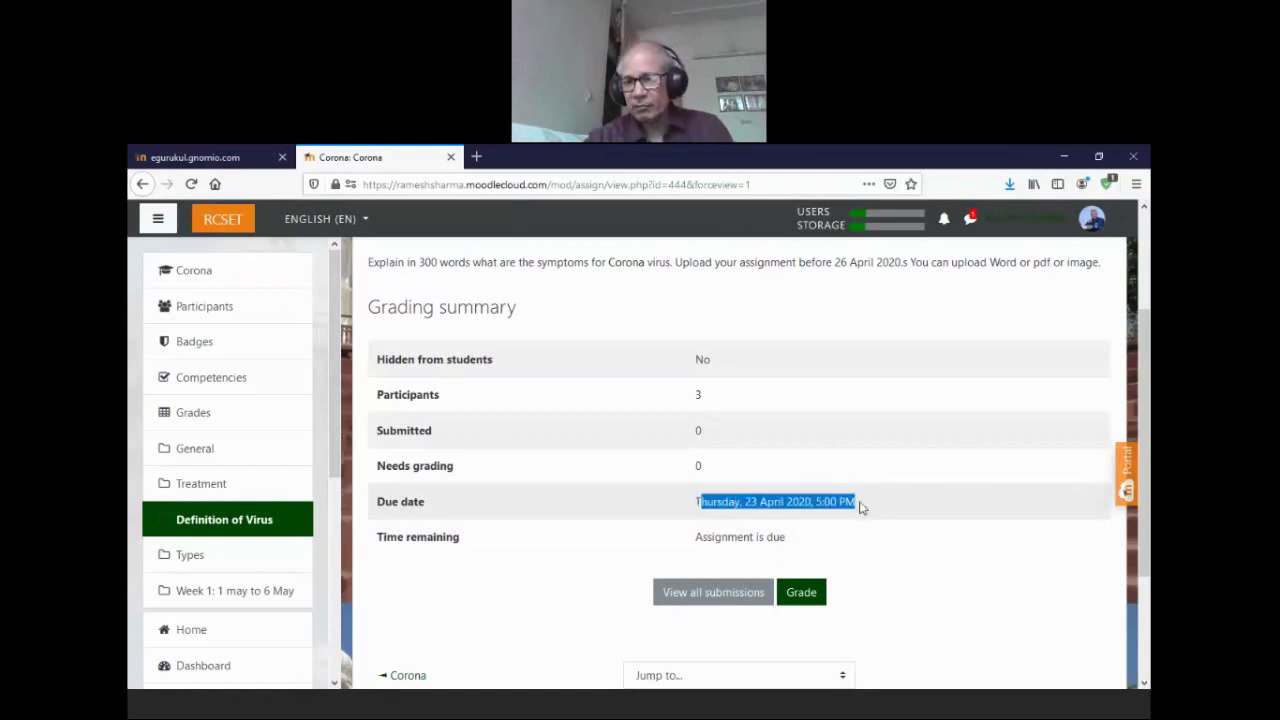
left_click(862, 507)
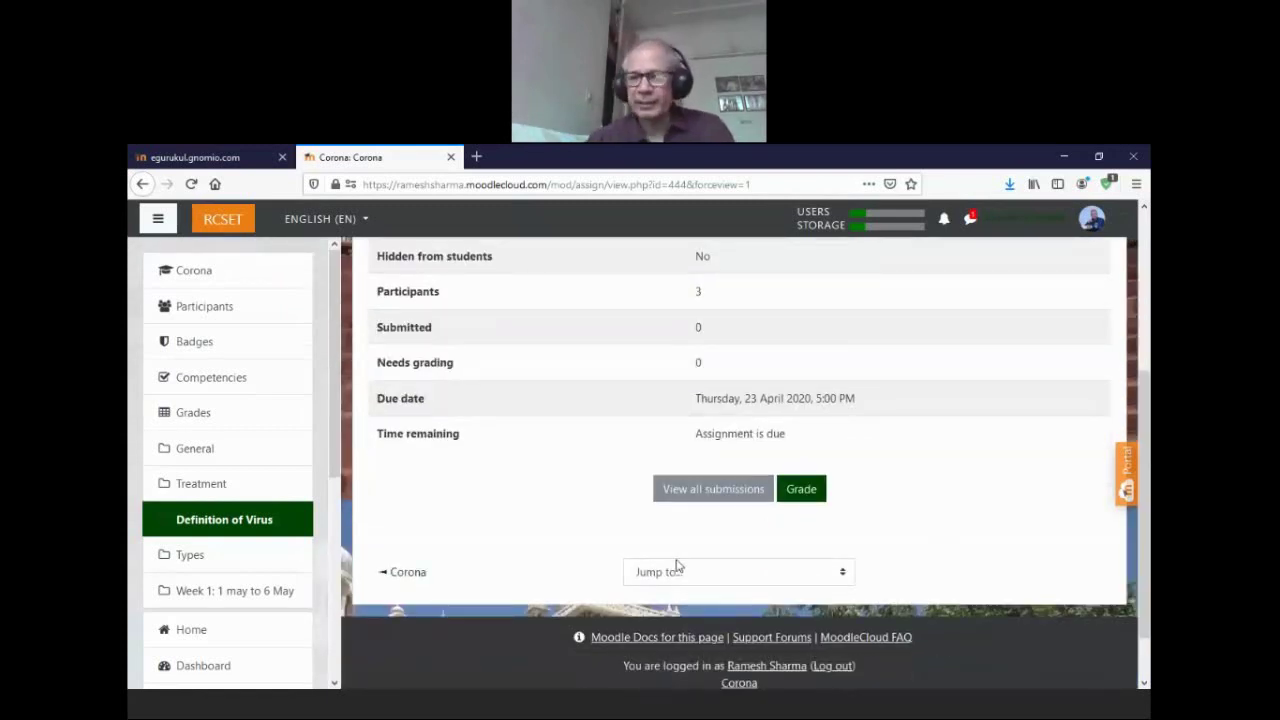
- Open the assignment's grader, enter a grade of 87 out of 100 for the displayed student, and show the list of users
left_click(806, 494)
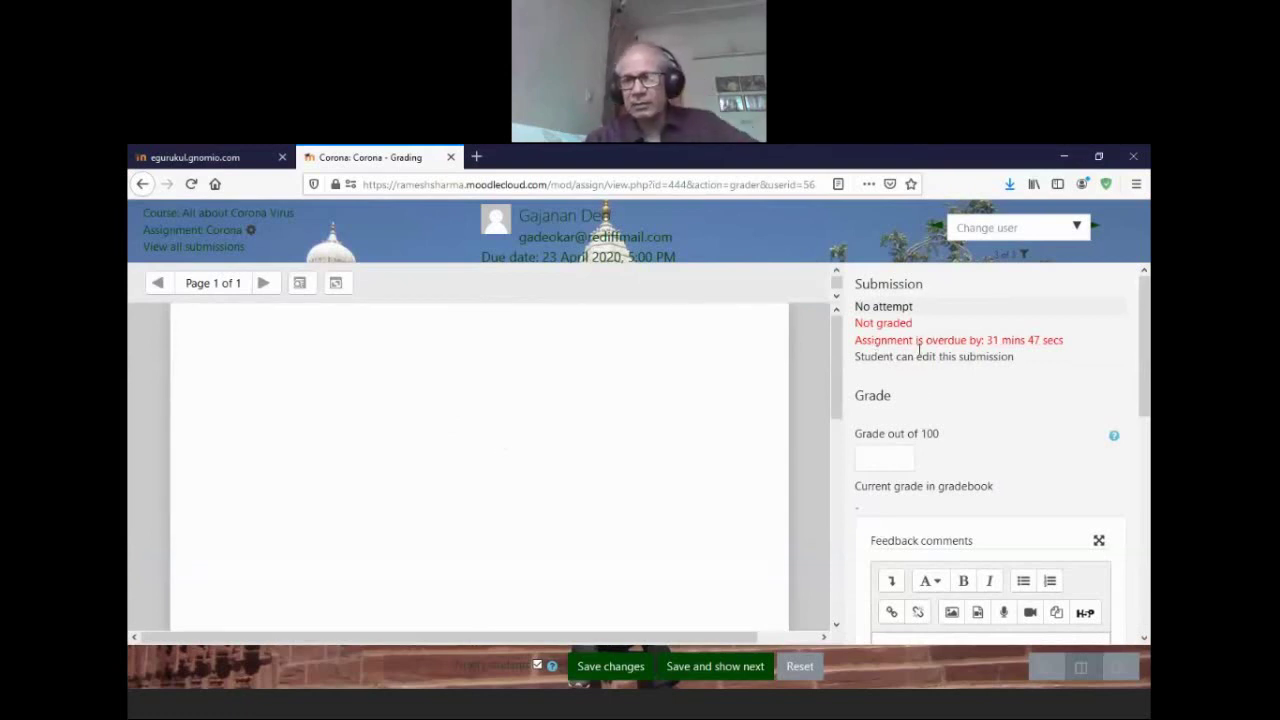
left_click(899, 460)
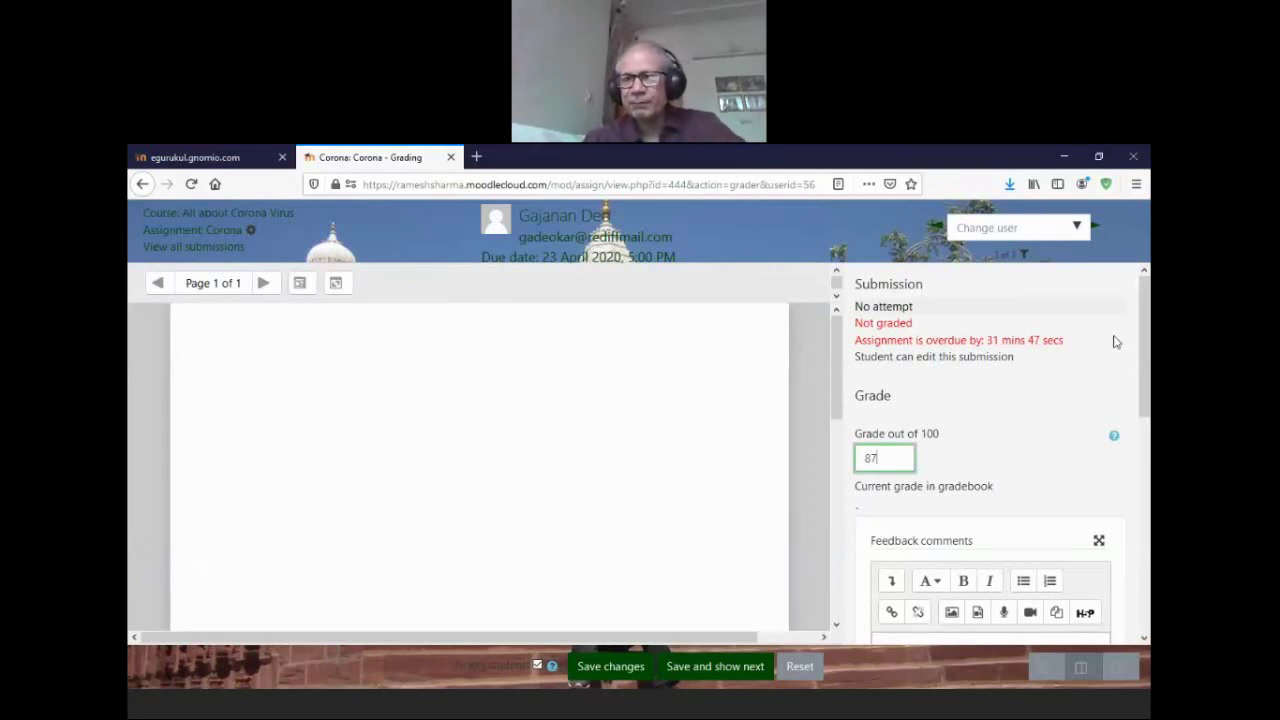
left_click(1078, 230)
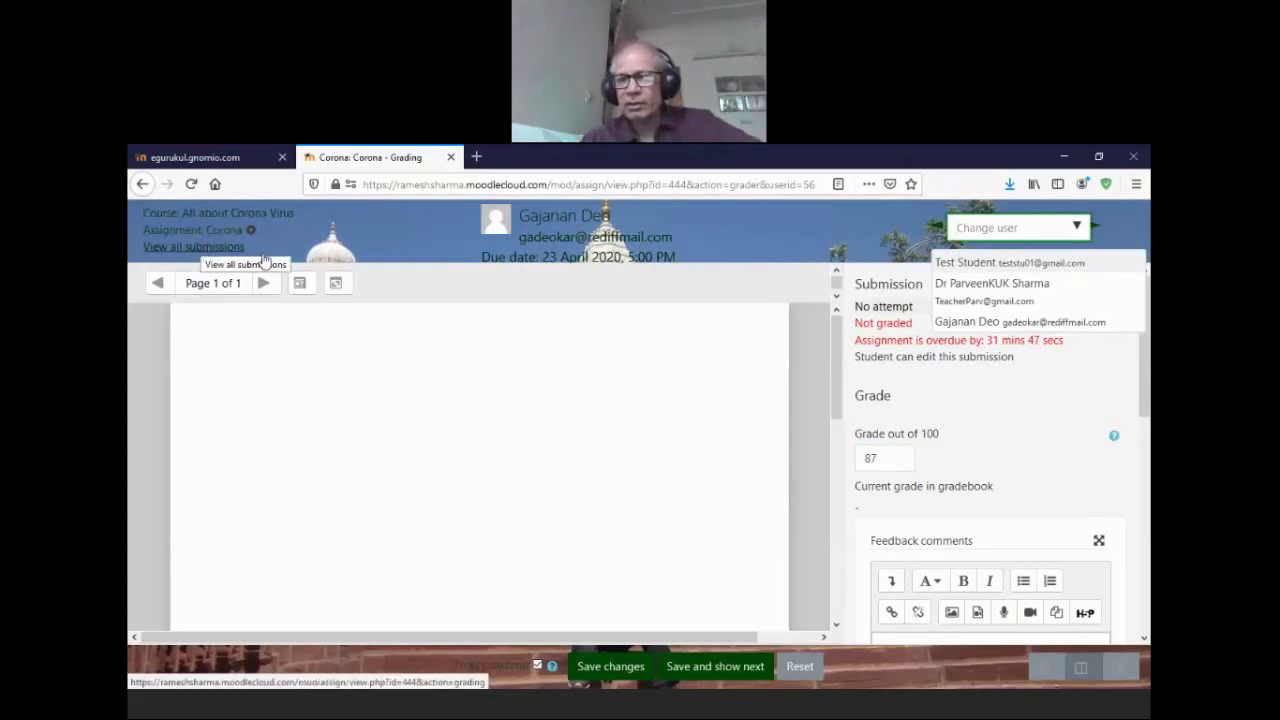
- Enter "well done" as the feedback comment for the student being graded
scroll(990, 420, "down", 4)
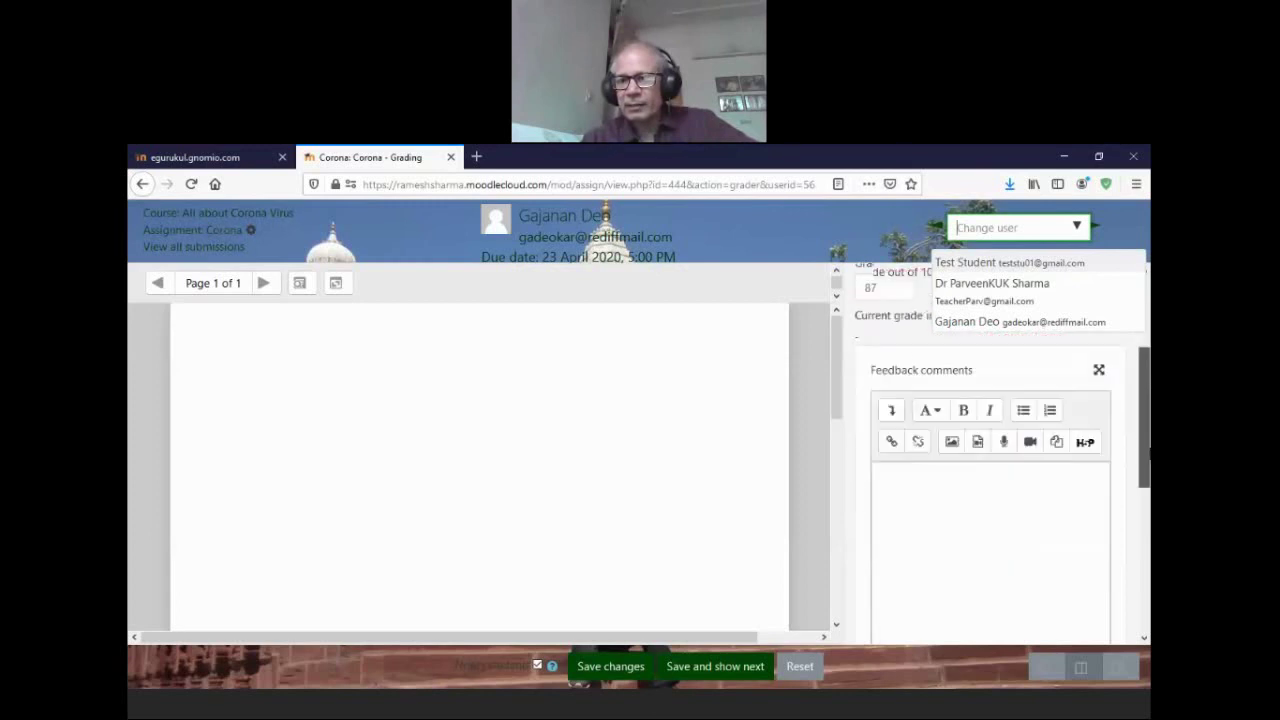
left_click(971, 464)
type("w")
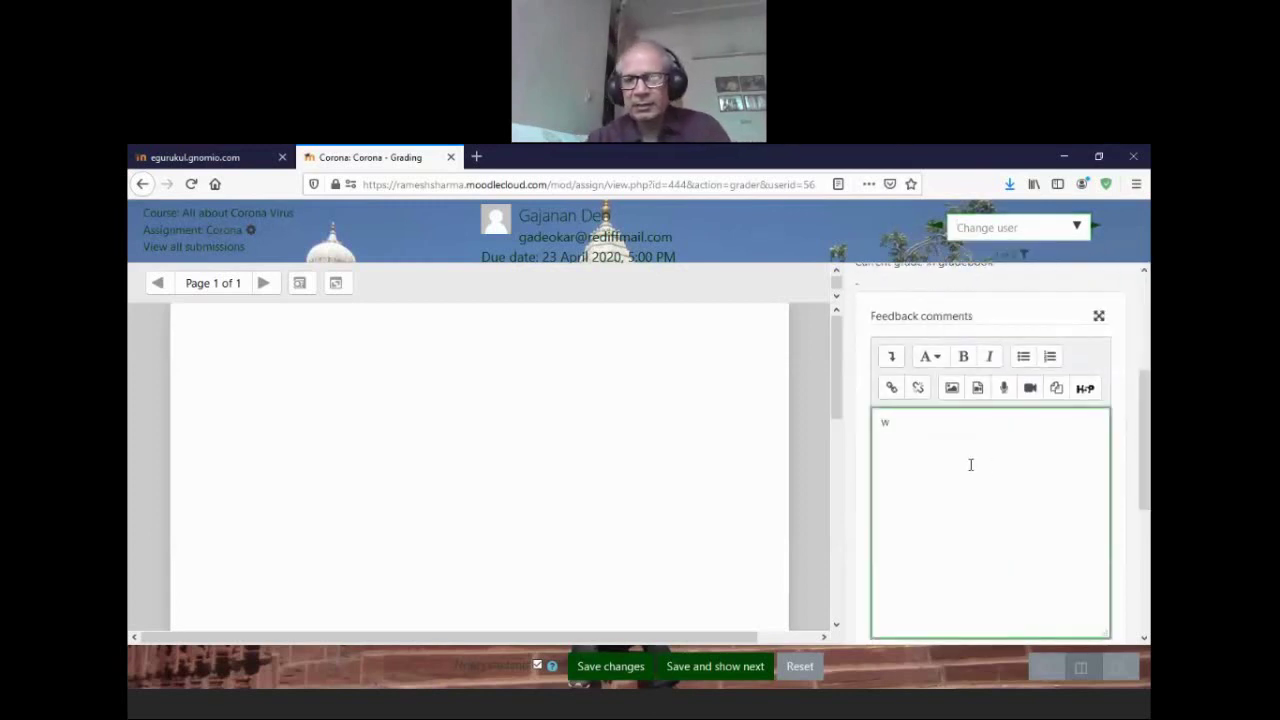
type("ell do")
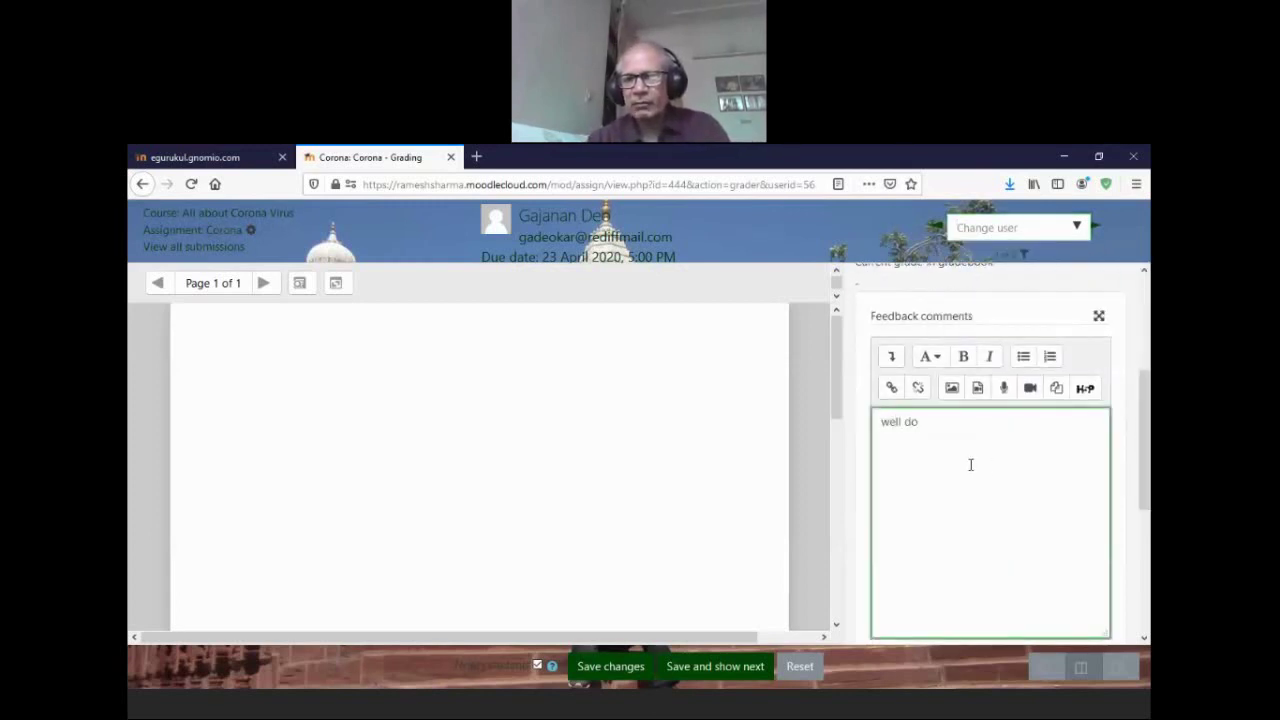
type("ne")
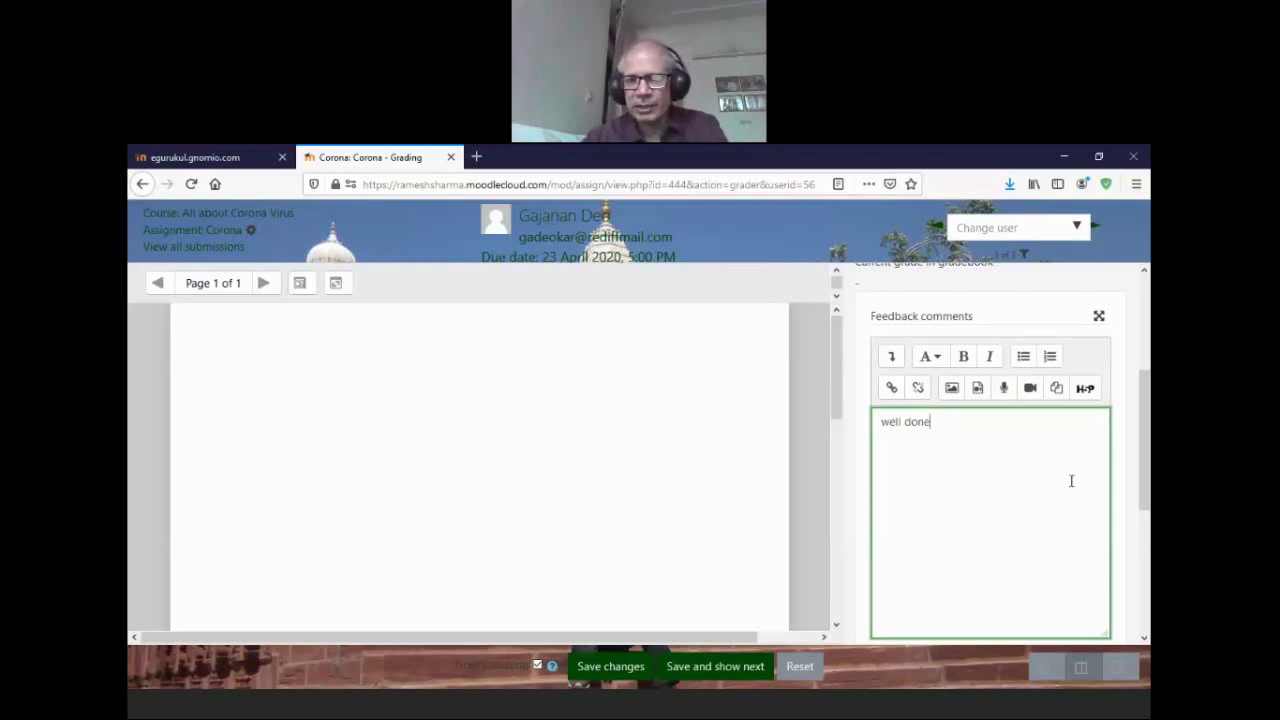
- Check the feedback files area, save the student's grade and feedback, and open the list of all submissions
scroll(929, 400, "up", 2)
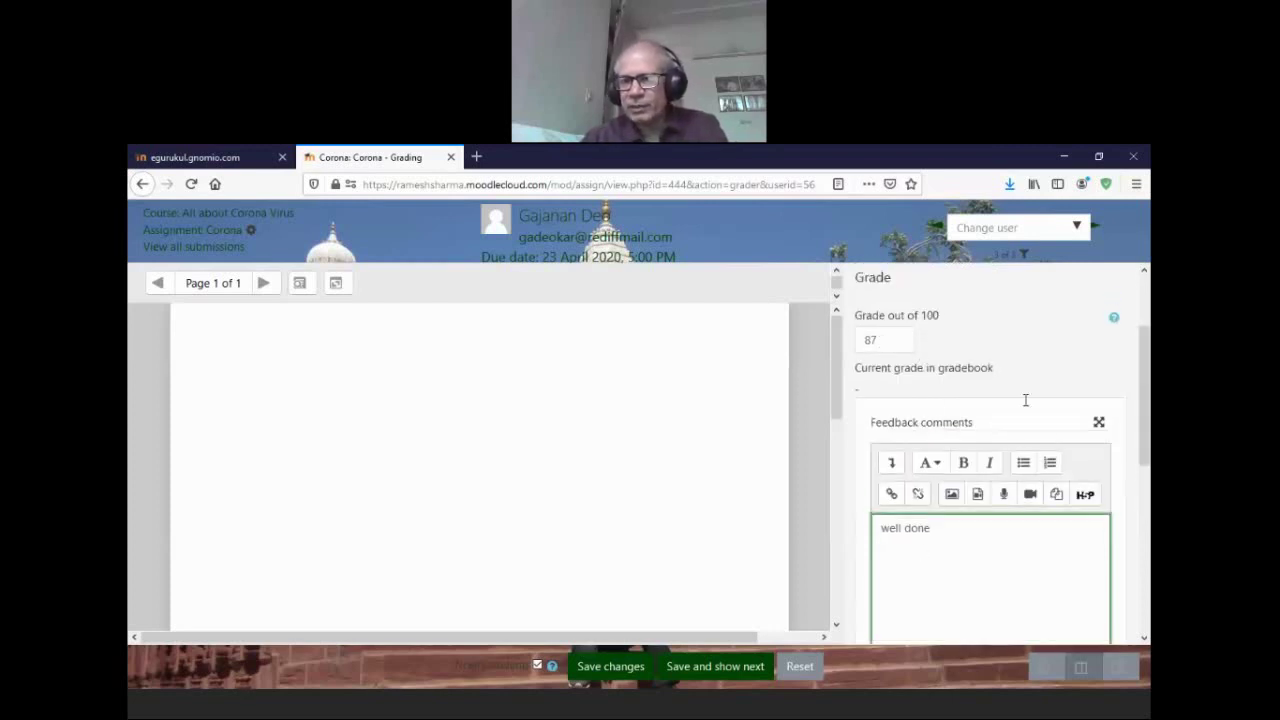
scroll(968, 554, "down", 5)
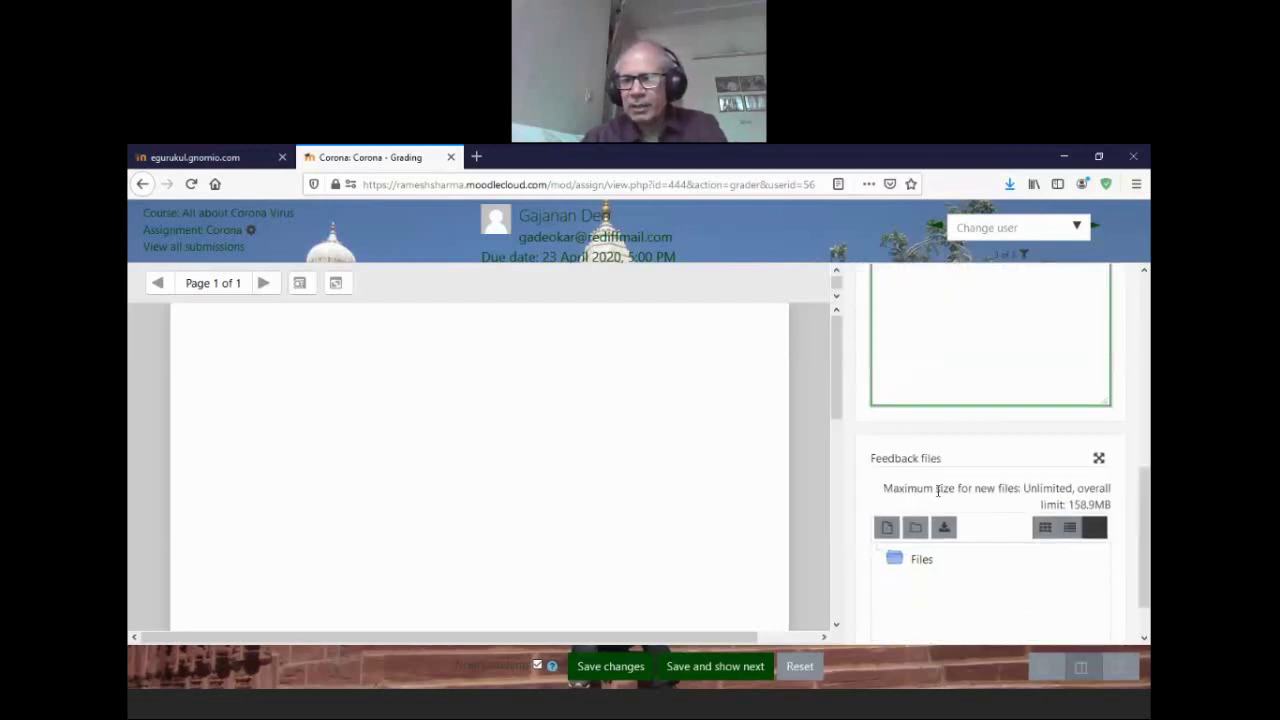
scroll(975, 543, "down", 1)
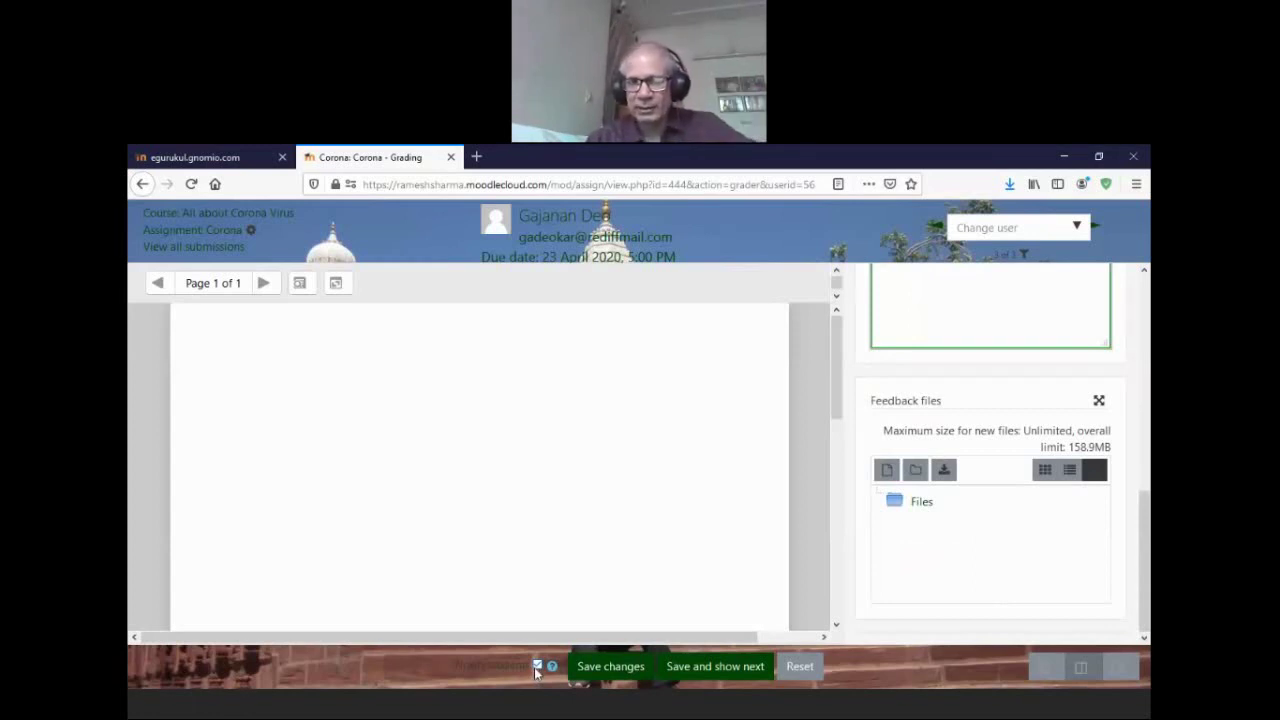
left_click(595, 676)
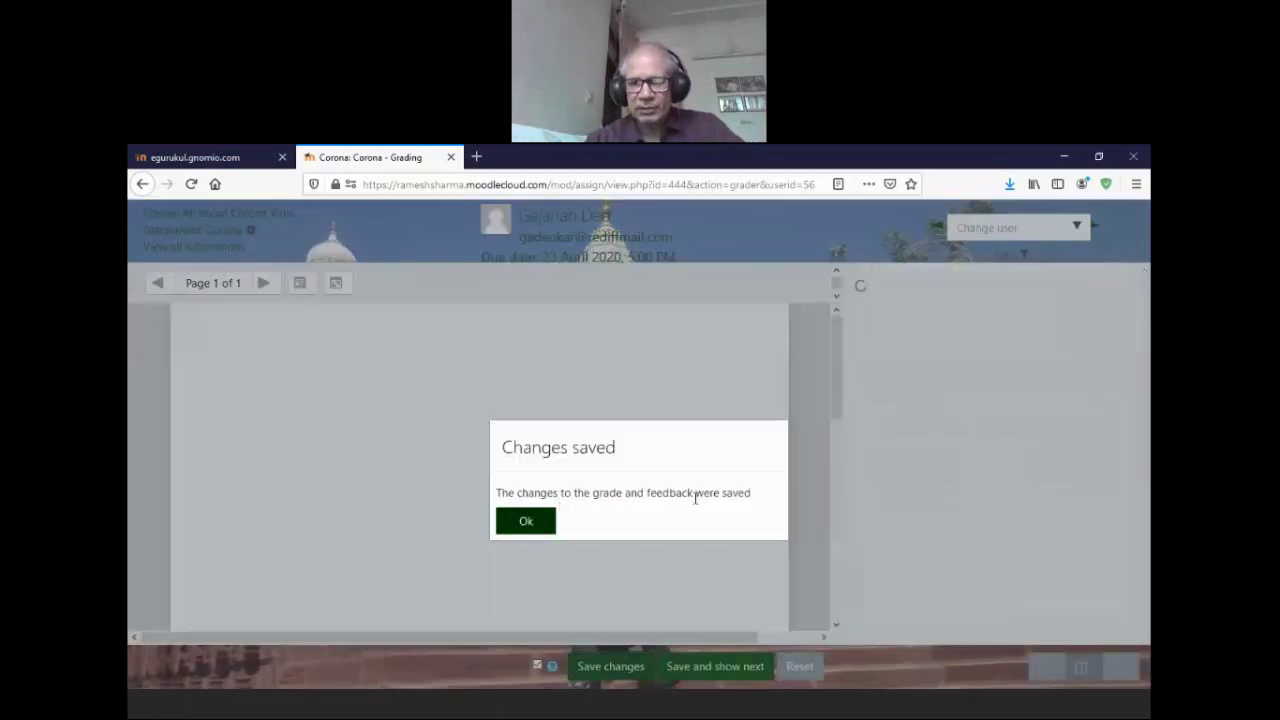
left_click(522, 522)
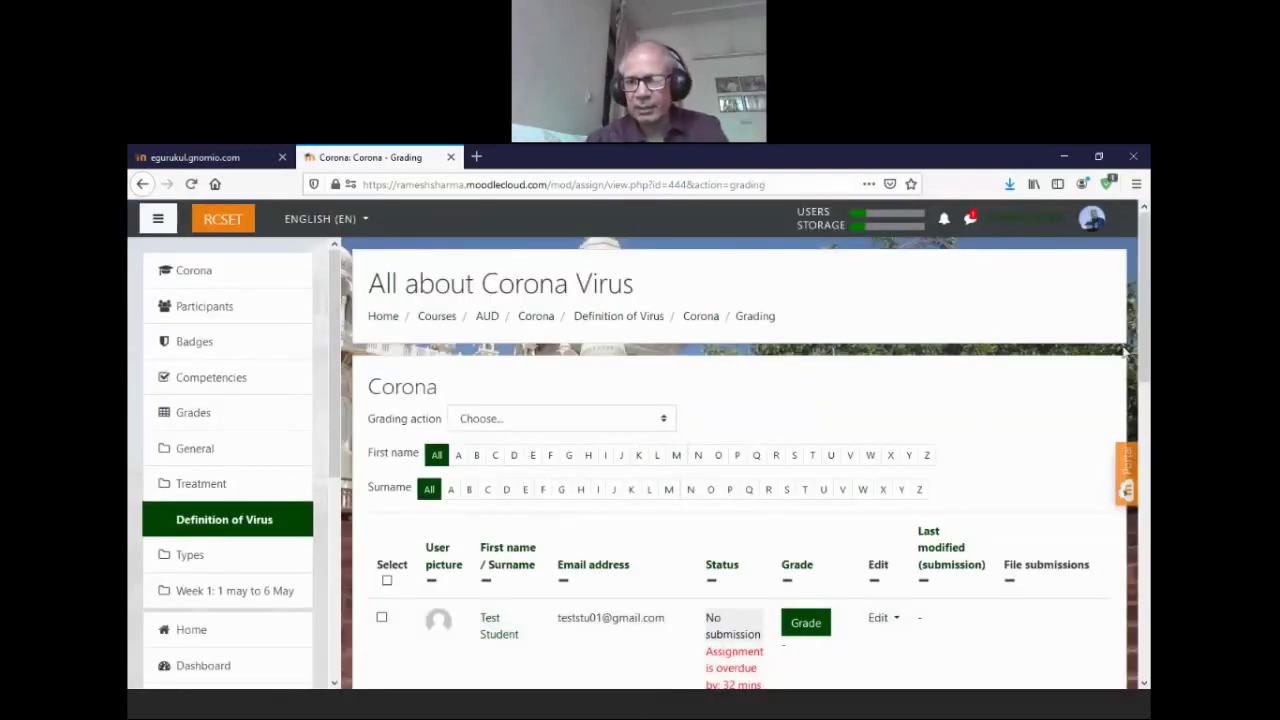
- Examine the graded student's status, grade and feedback comment in the submissions table
left_click_drag(1146, 318, 1148, 427)
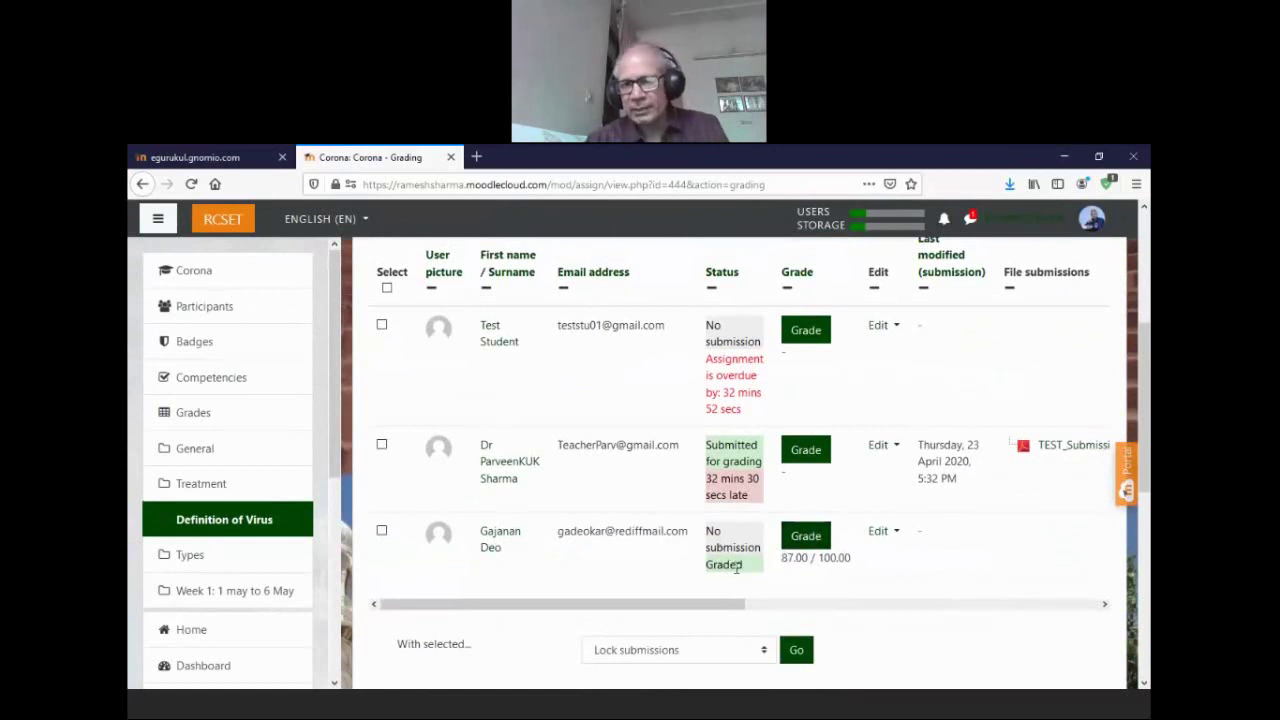
left_click_drag(721, 569, 871, 560)
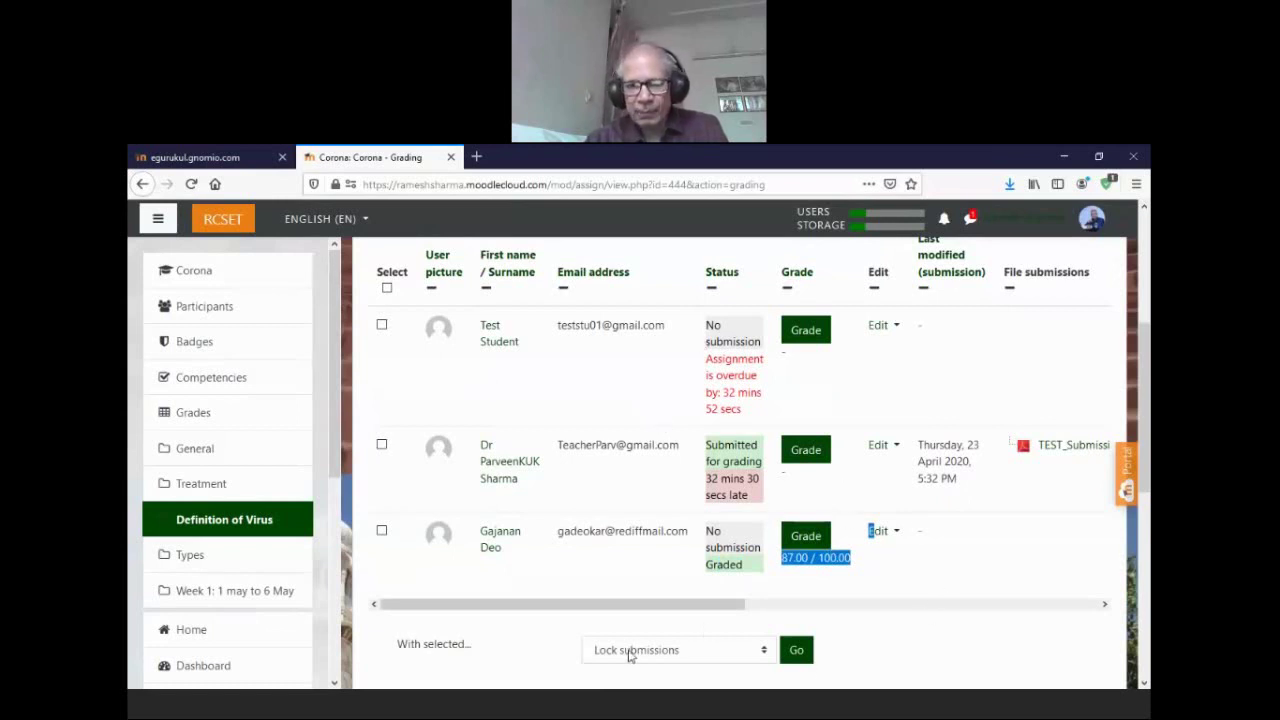
left_click_drag(630, 604, 944, 612)
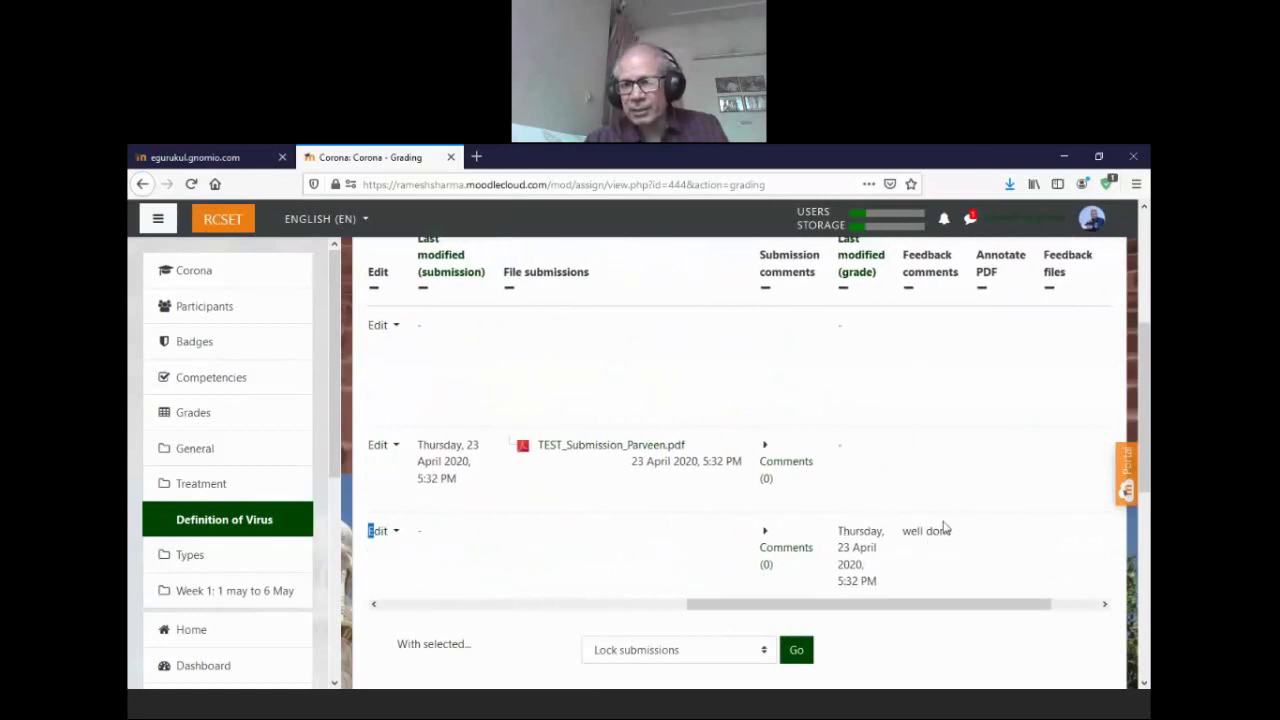
left_click_drag(944, 528, 923, 551)
left_click(905, 580)
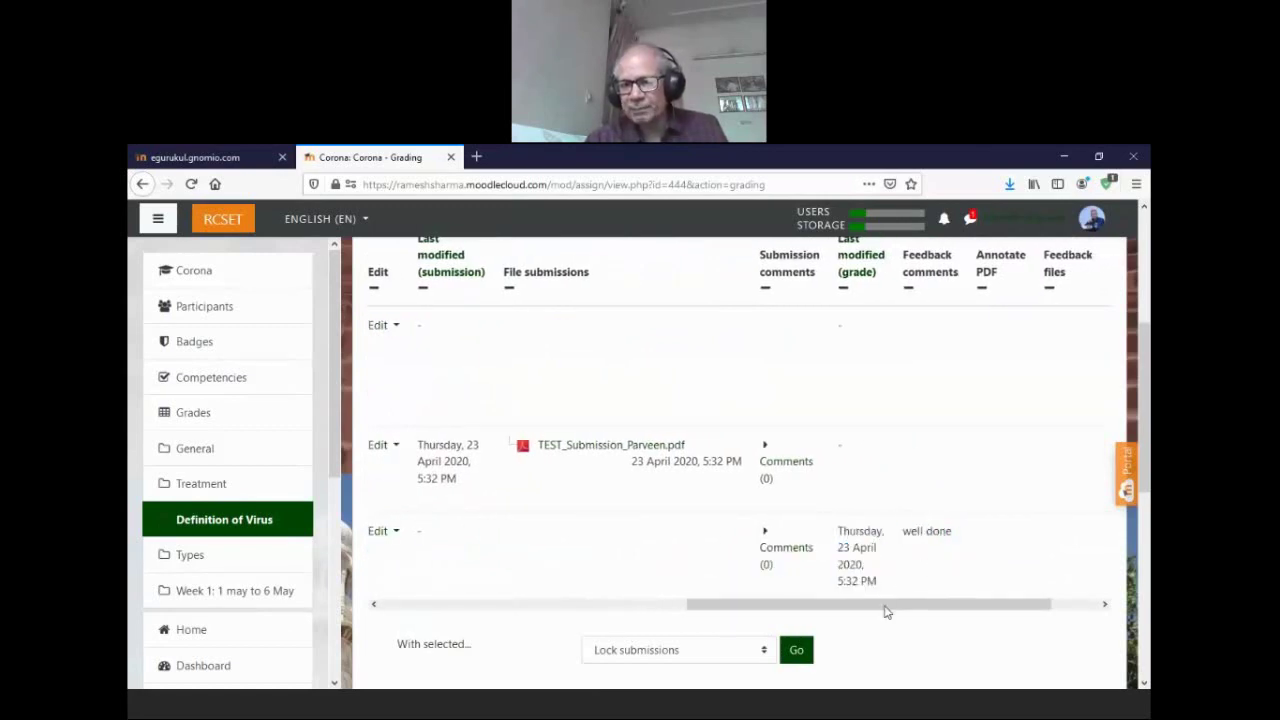
left_click_drag(884, 611, 487, 612)
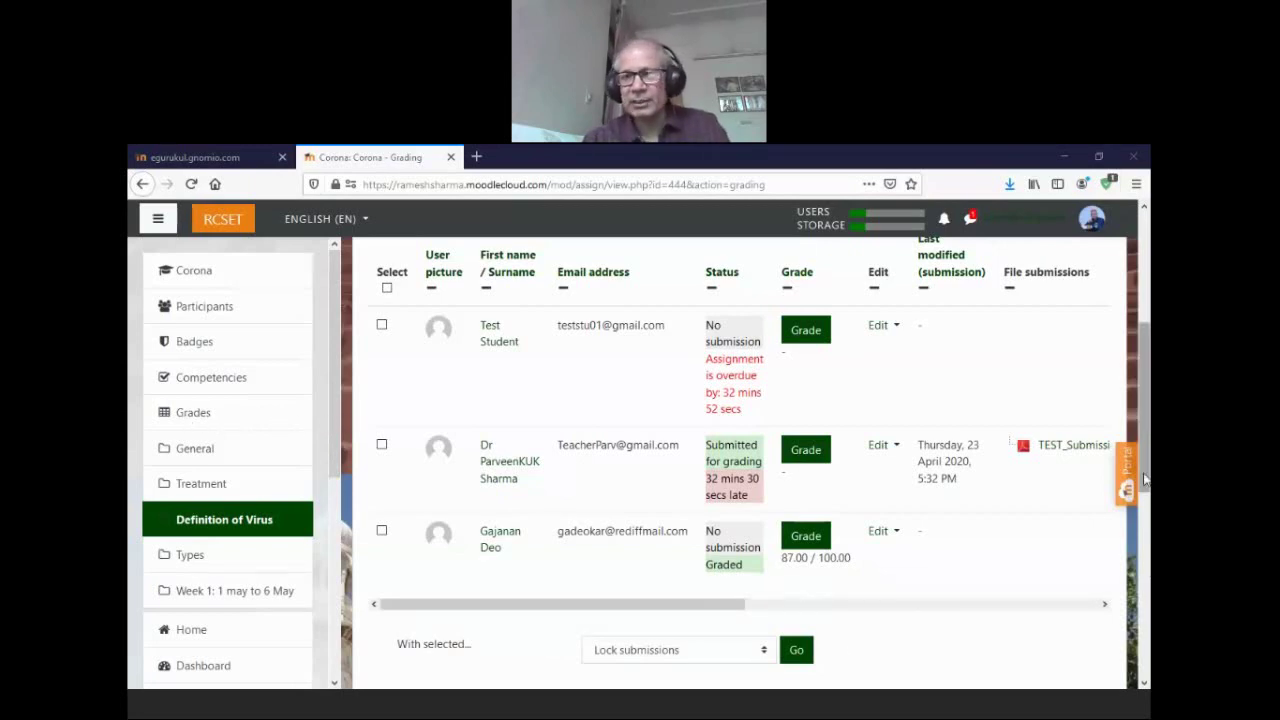
- Return from the assignment's submissions table to the Corona course page
scroll(674, 374, "up", 2)
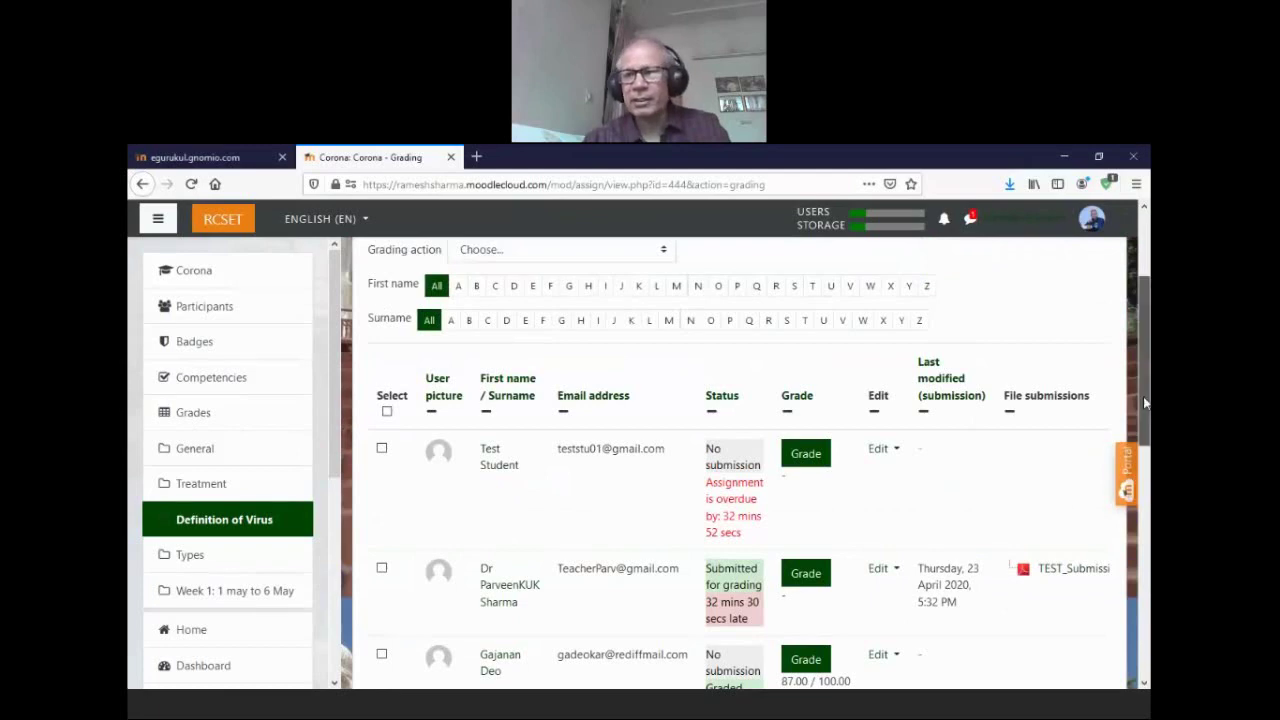
left_click_drag(1140, 450, 1134, 354)
left_click(541, 322)
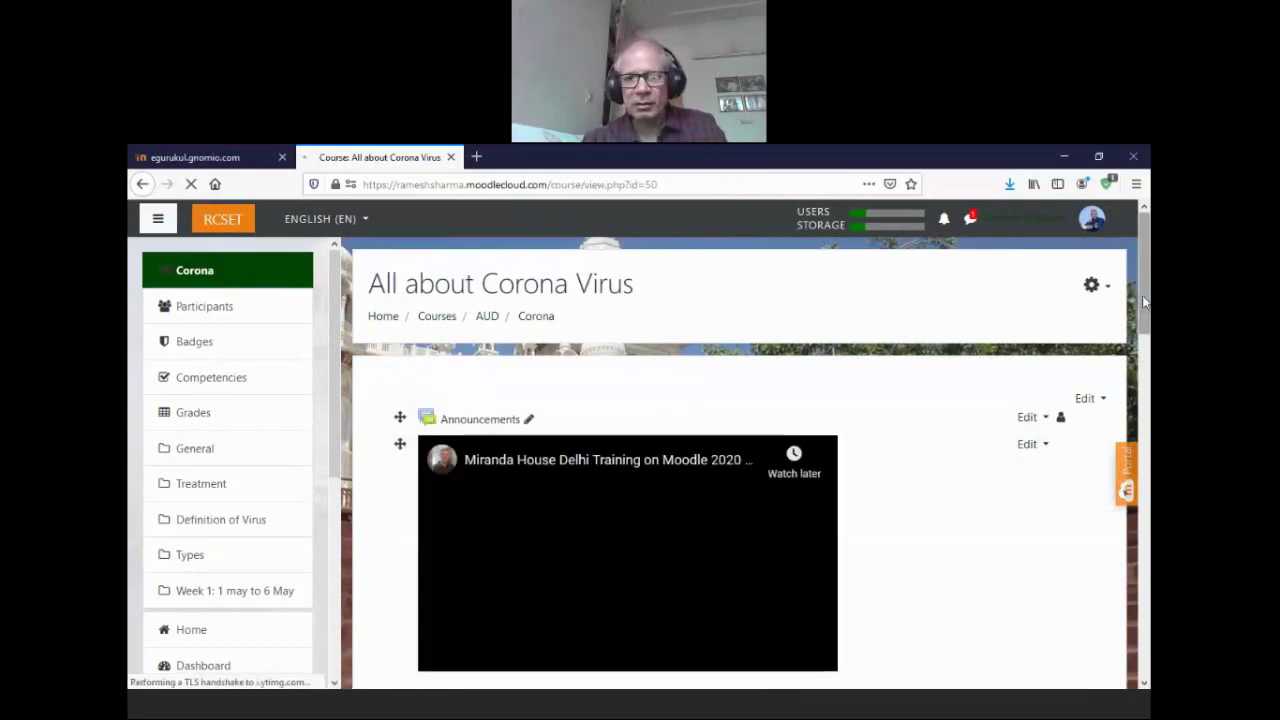
- Start adding a new BigBlueButtonBN activity to the Definition of Virus section
left_click_drag(1145, 300, 1145, 597)
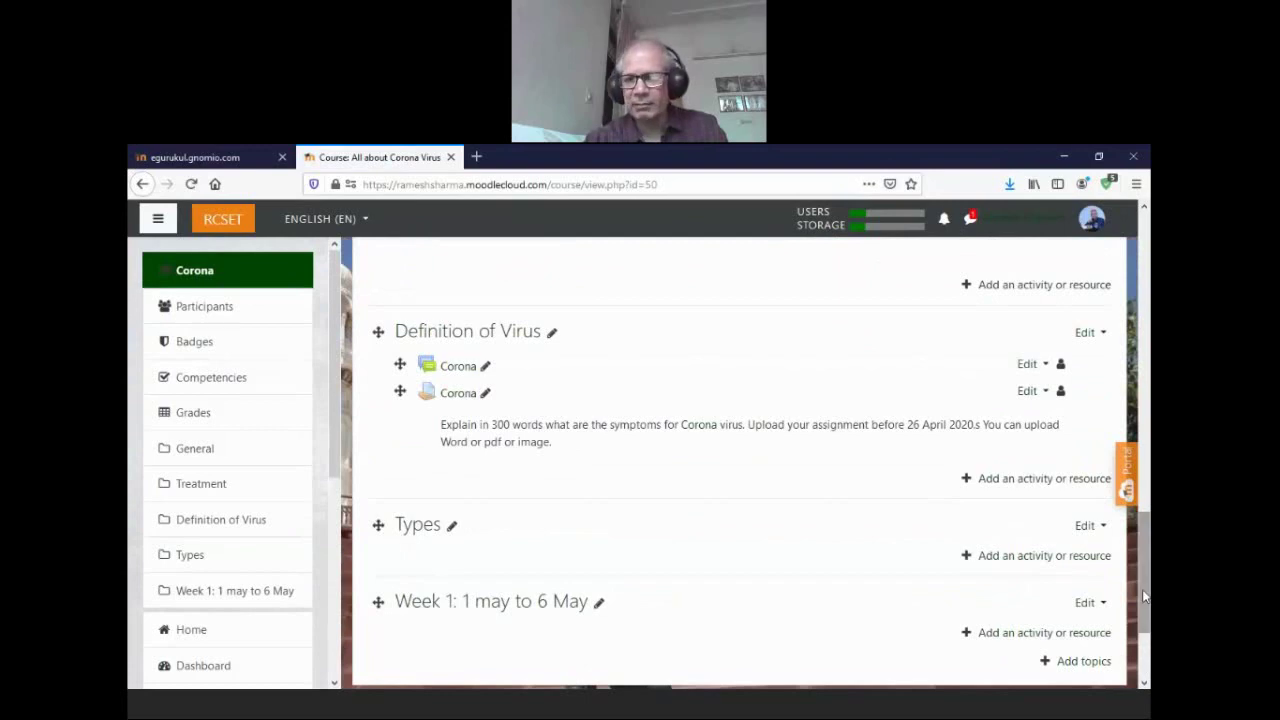
left_click(1030, 478)
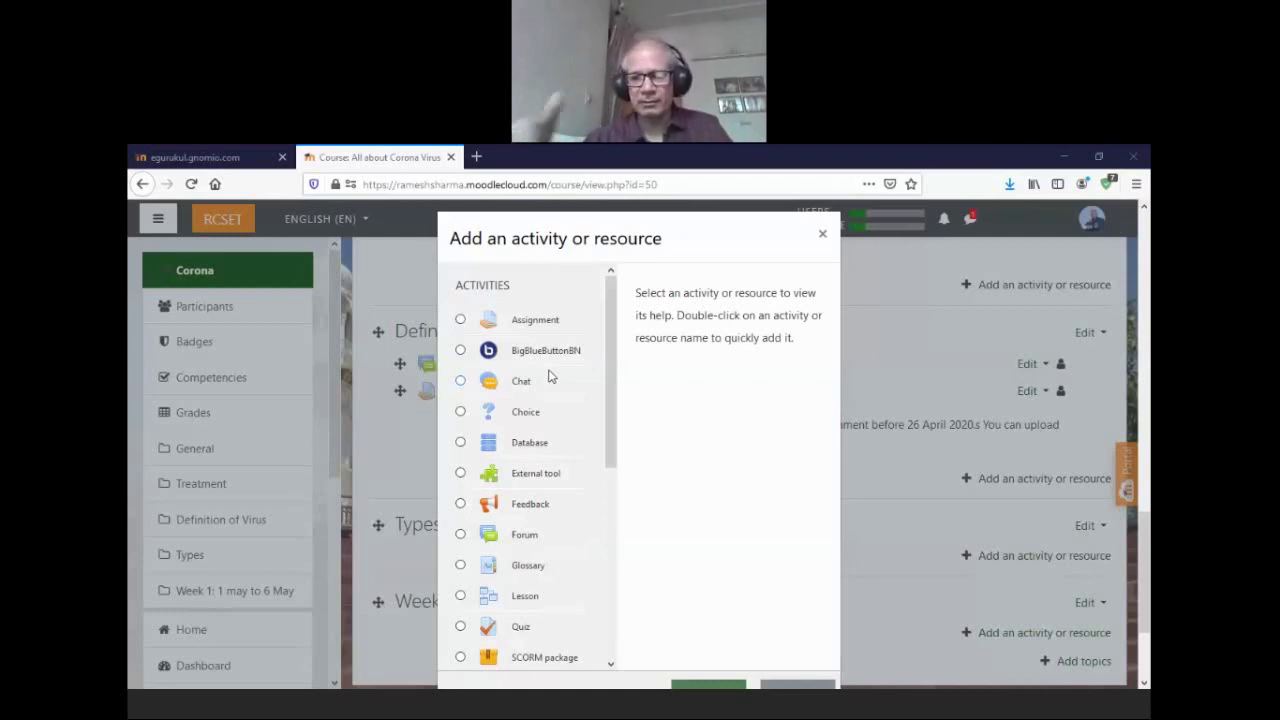
left_click(461, 351)
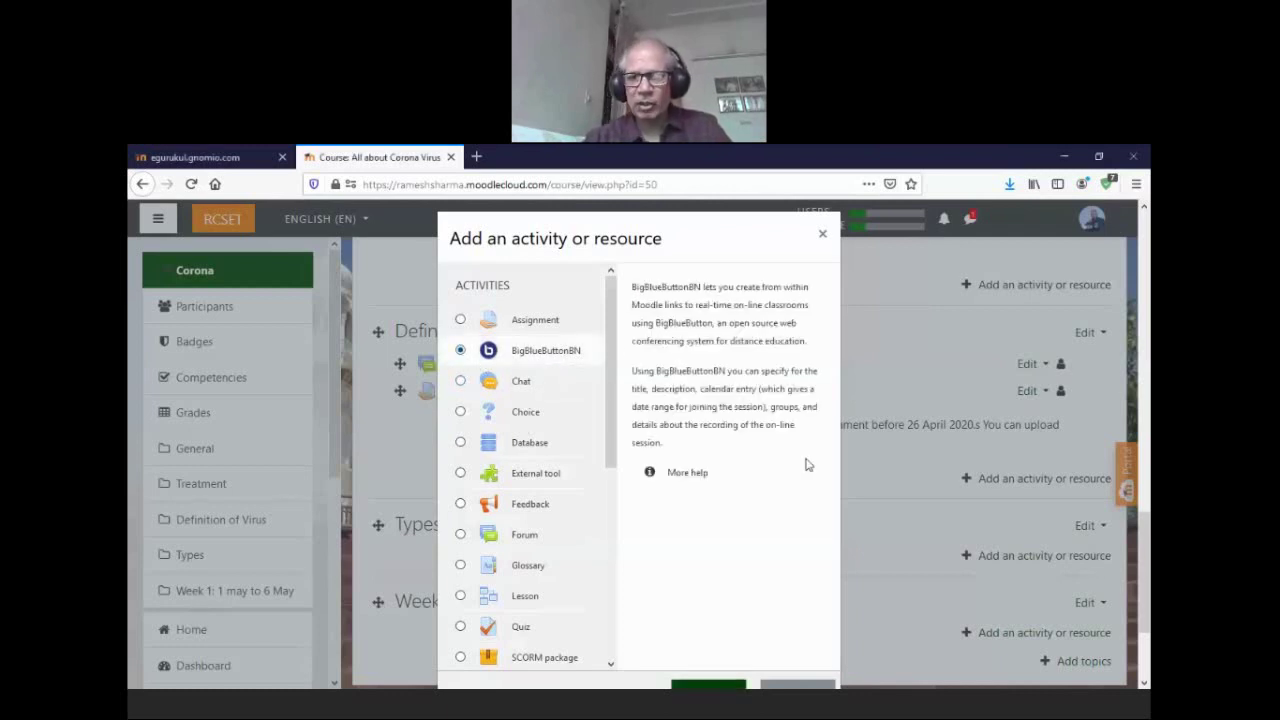
scroll(900, 540, "down", 2)
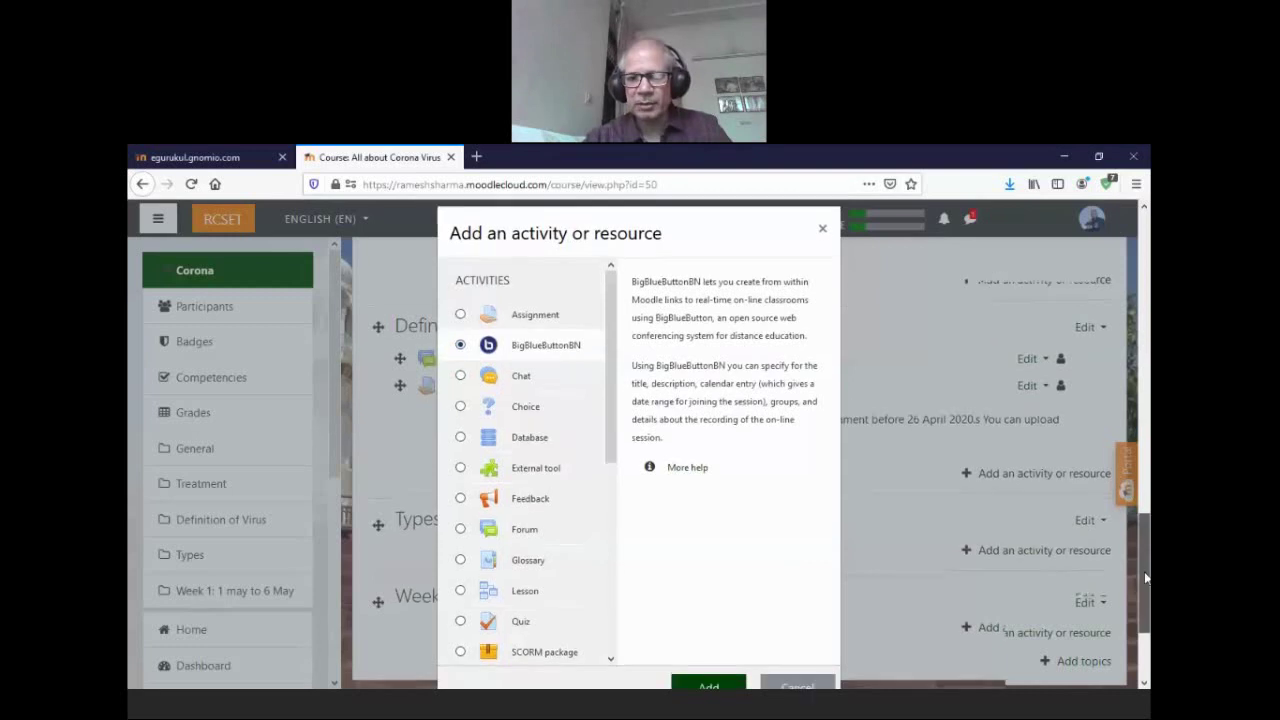
left_click(711, 580)
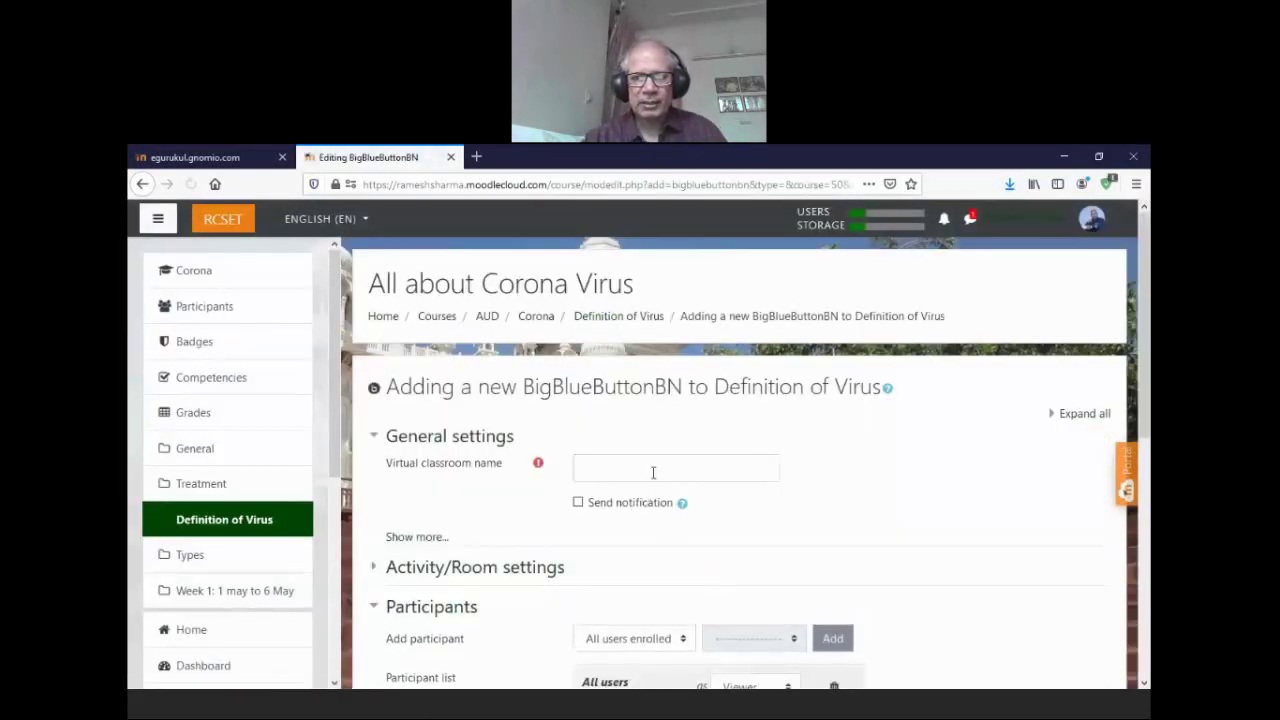
- Name the virtual classroom "virus", check the help on Send notification, and enable that option
left_click(652, 471)
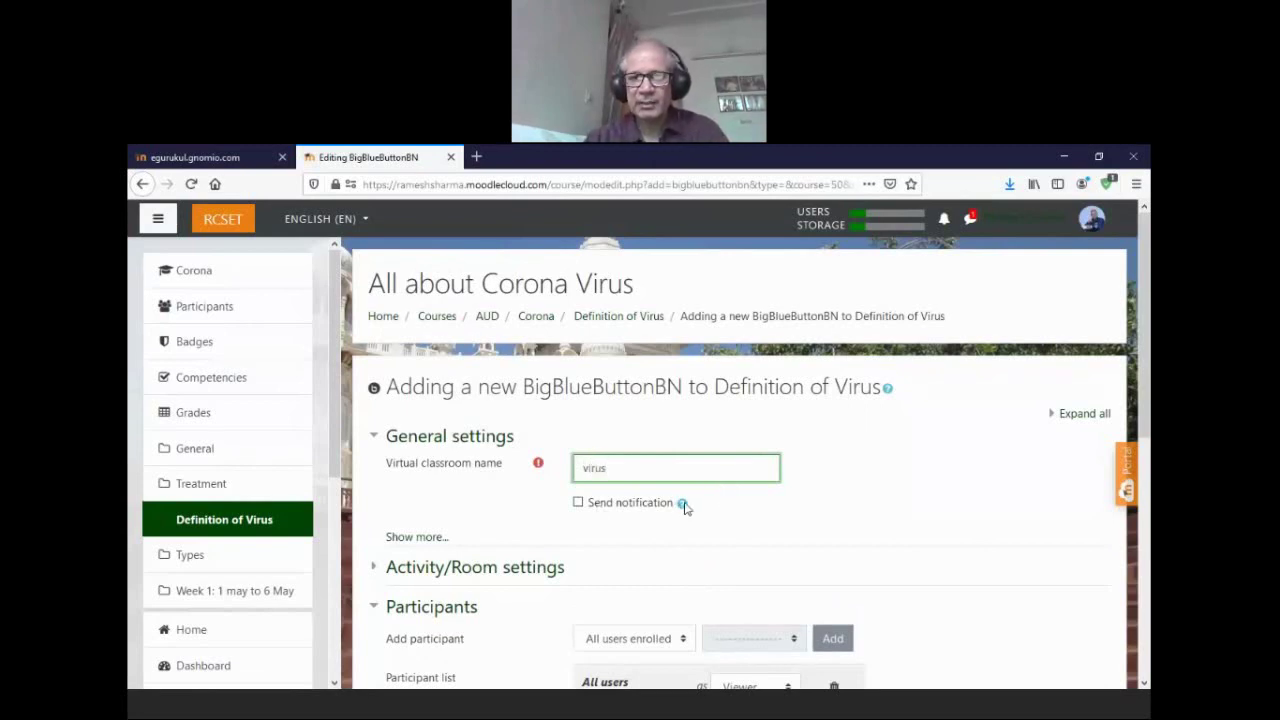
left_click(684, 505)
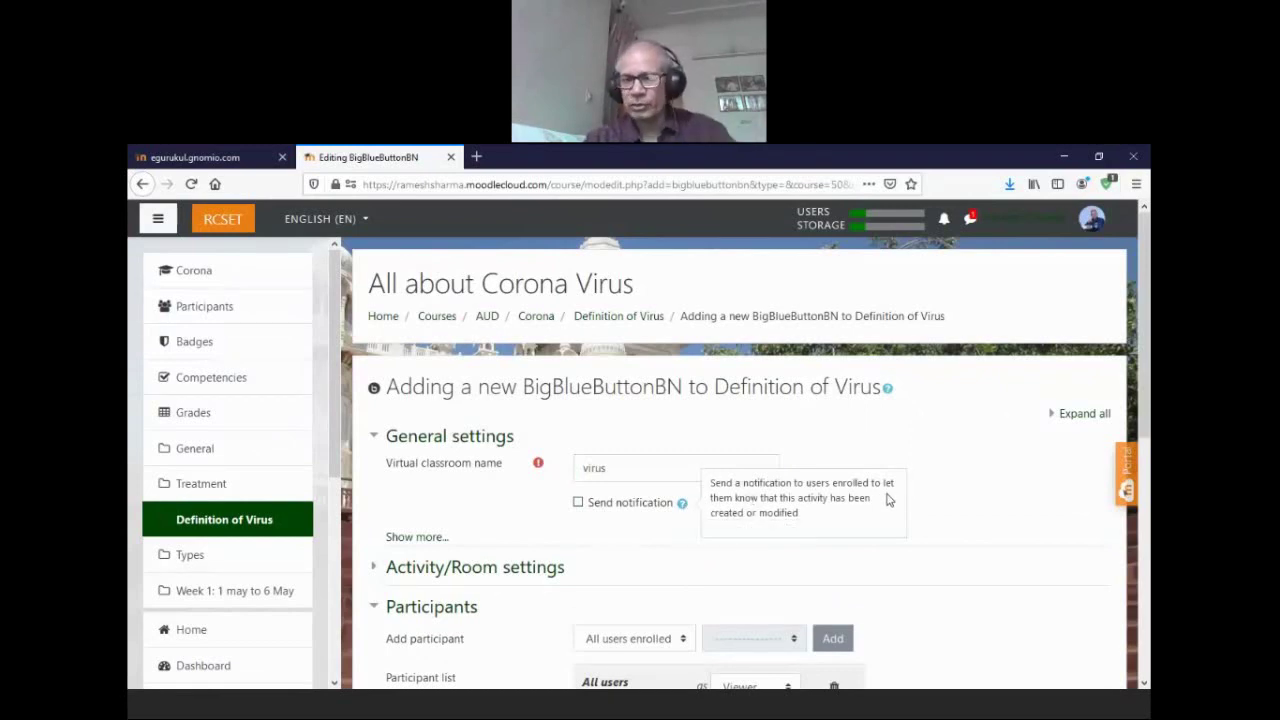
left_click(578, 502)
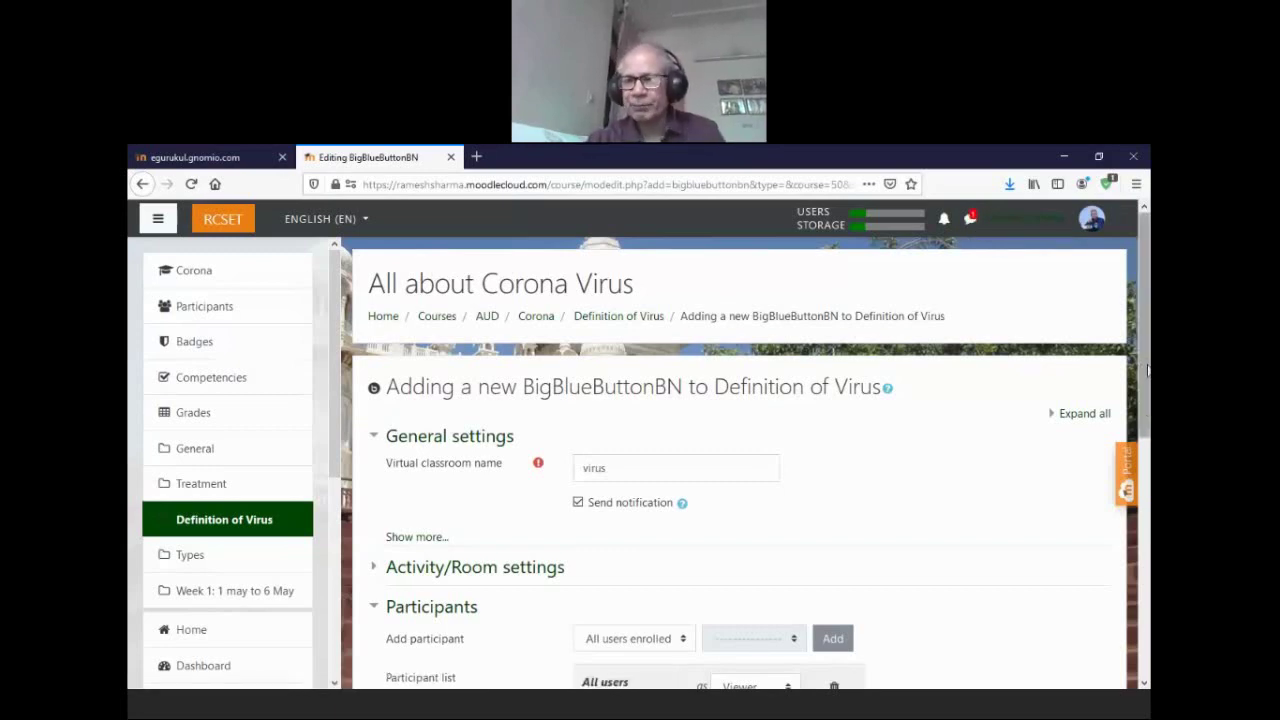
- Check the options for adding participants and the roles available for all enrolled users, without changing them
scroll(1141, 360, "down", 3)
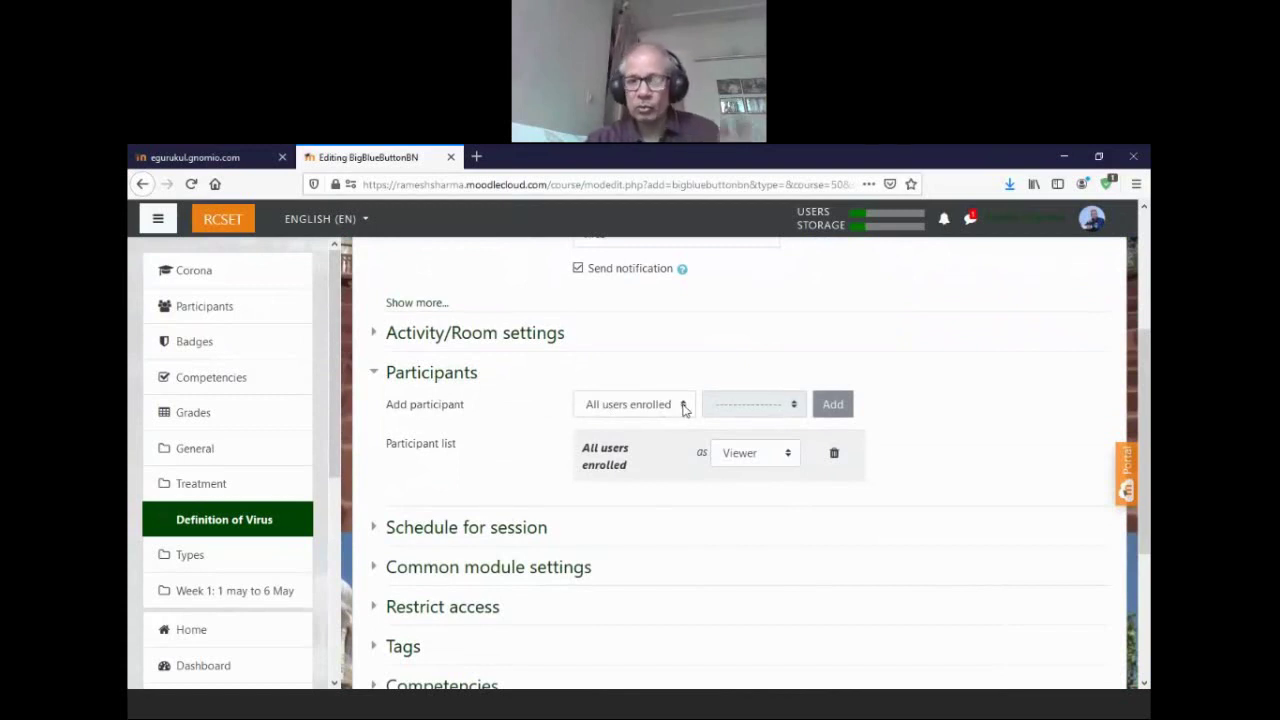
left_click(684, 406)
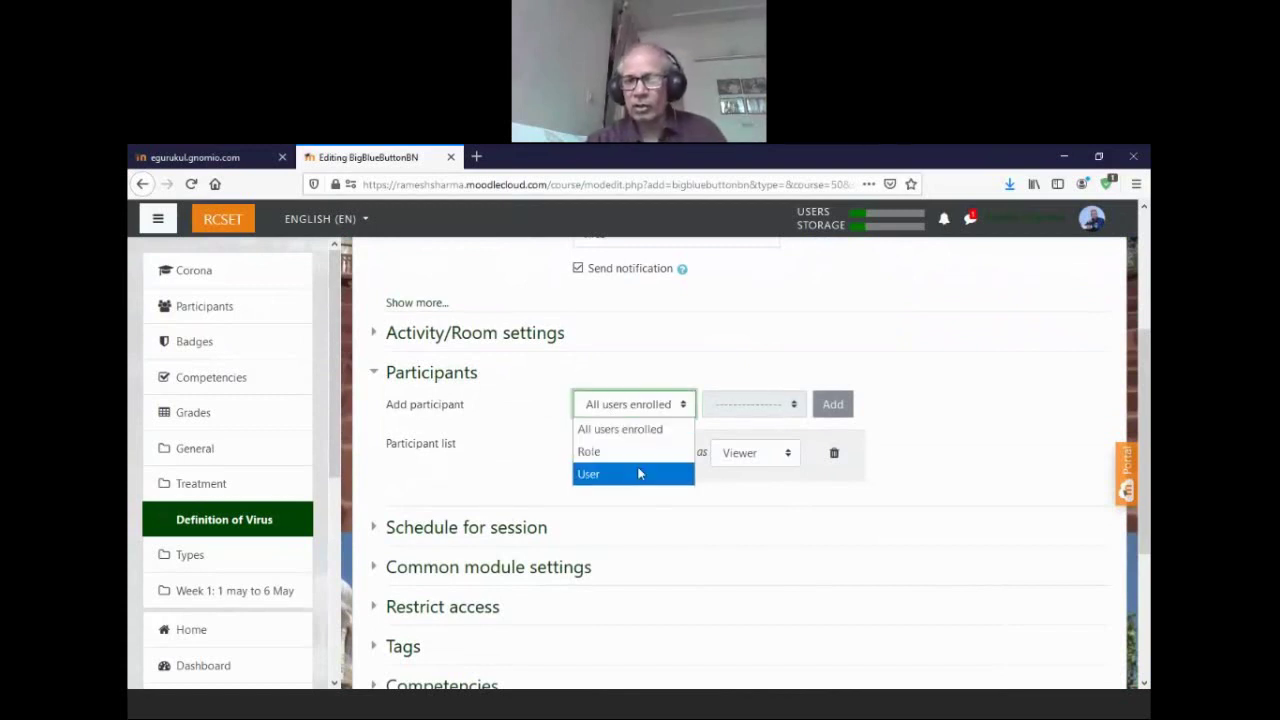
left_click(866, 469)
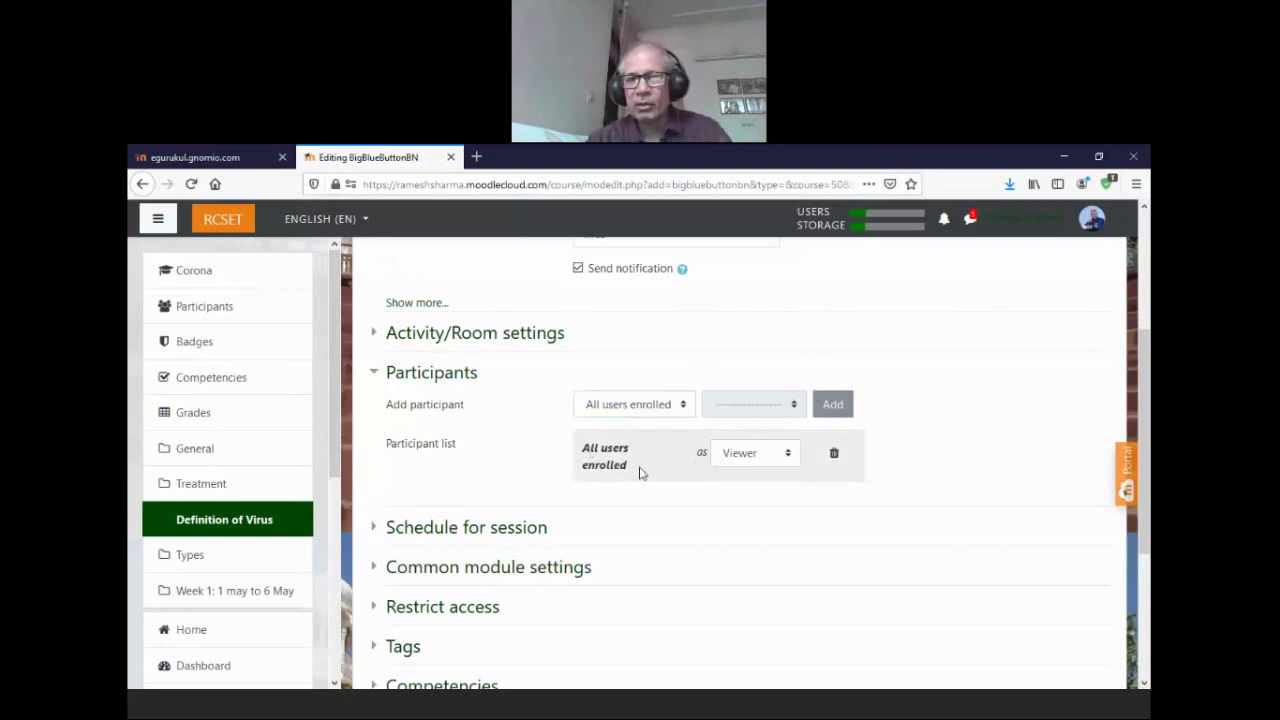
left_click(790, 457)
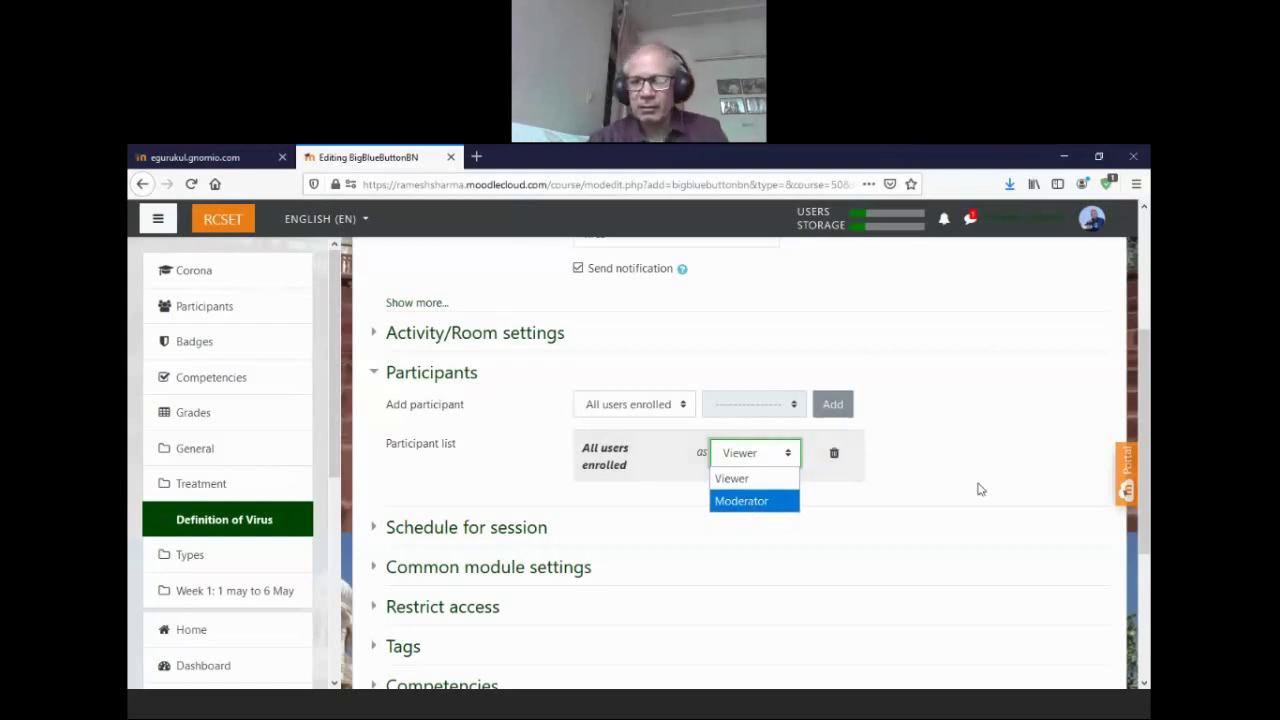
scroll(1063, 487, "down", 2)
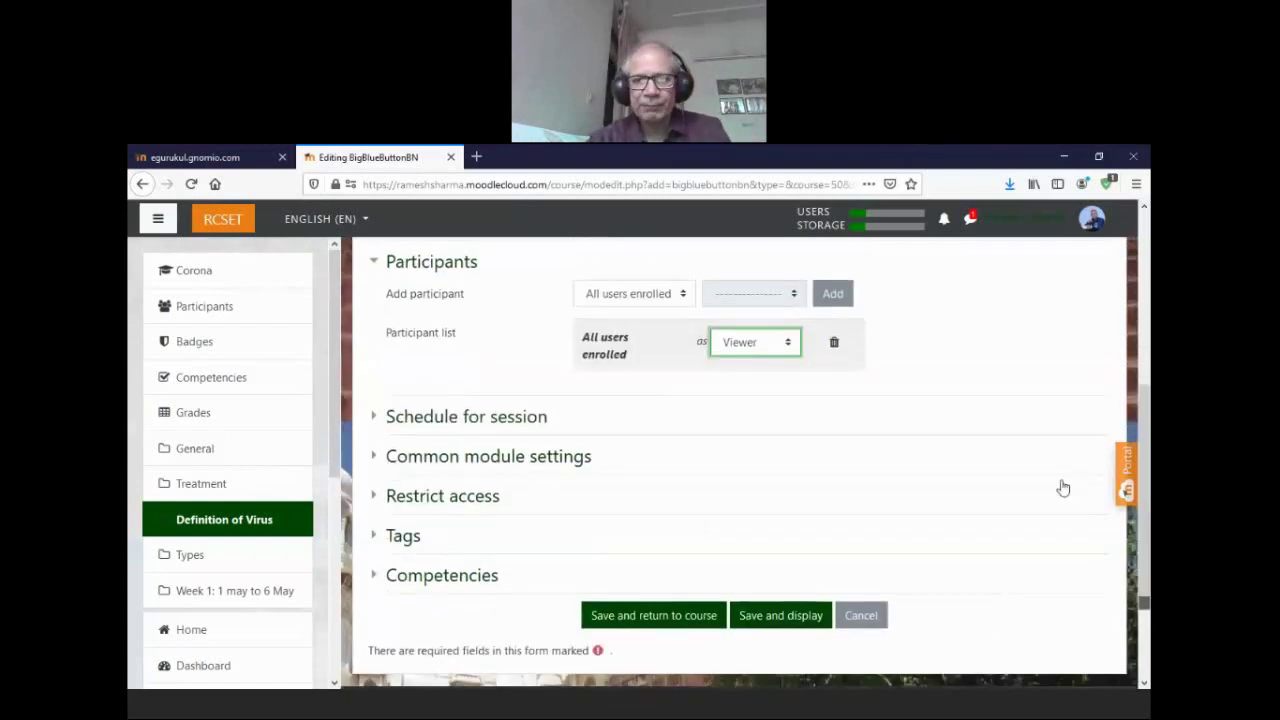
- Check the session schedule settings and try to save and display the virtual classroom
left_click(525, 422)
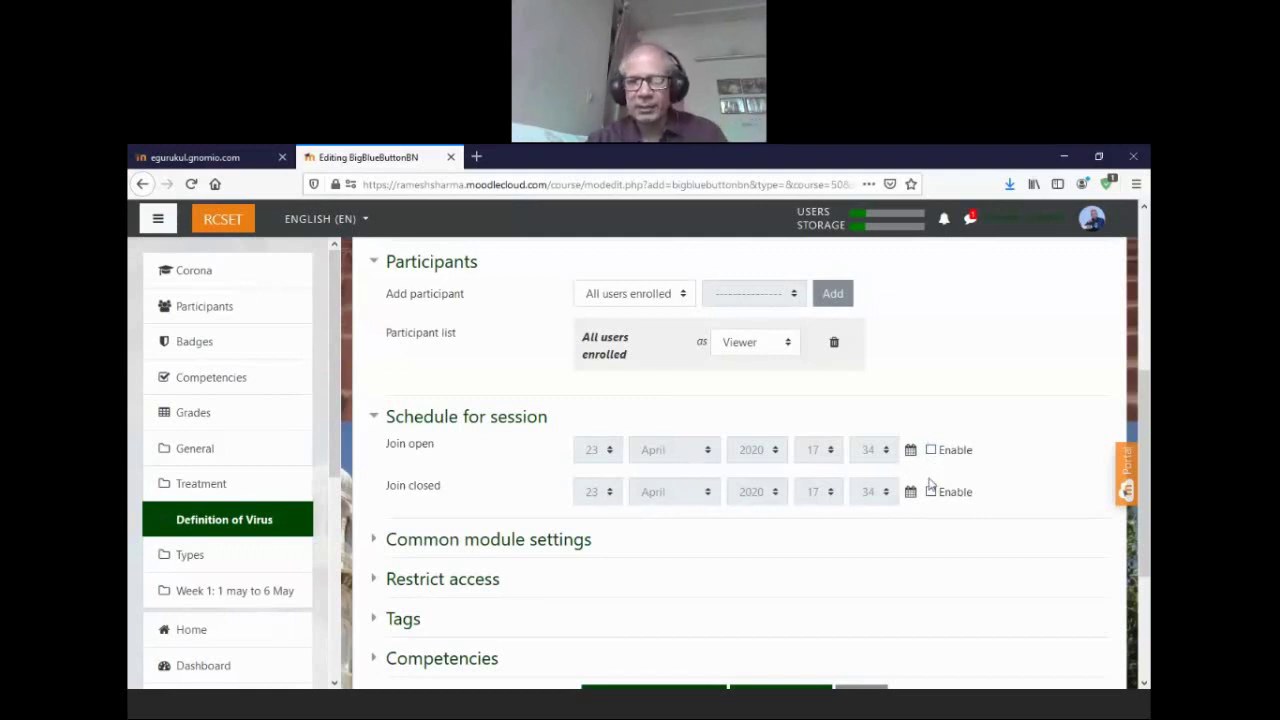
left_click(522, 421)
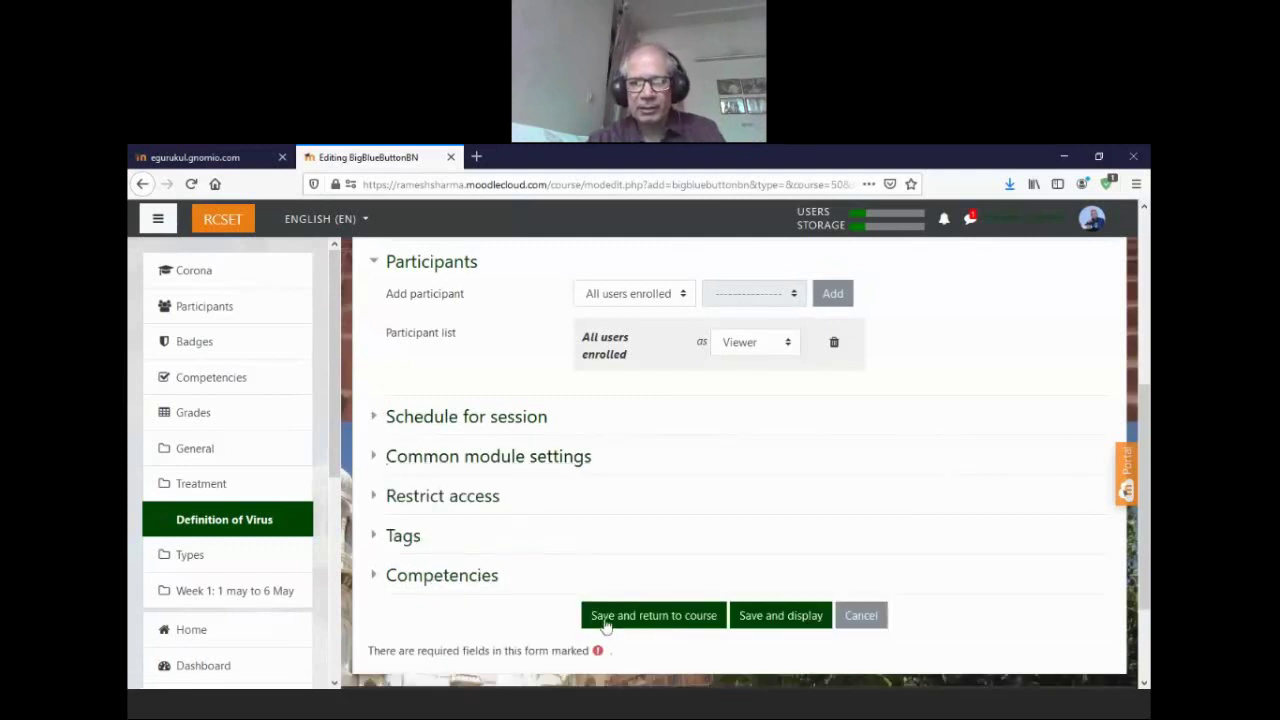
left_click(793, 616)
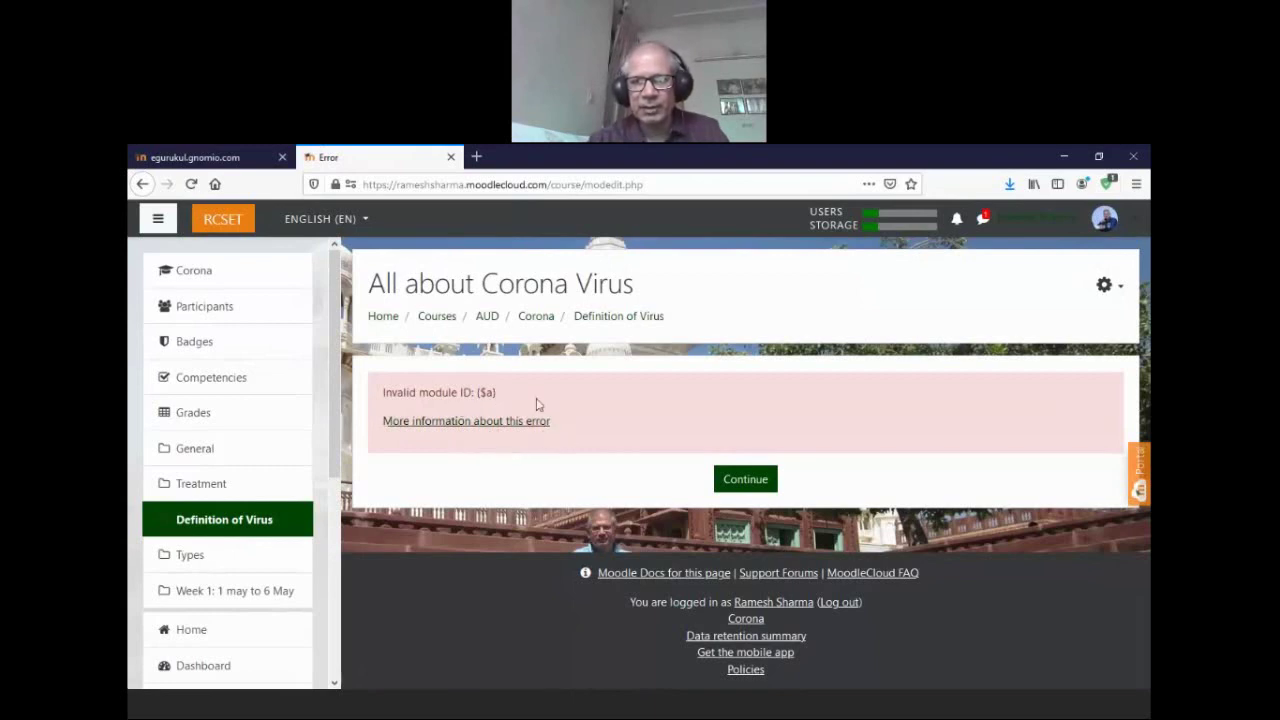
- Leave the current page and reopen the All about Corona Virus course through the AUD course category
left_click(758, 480)
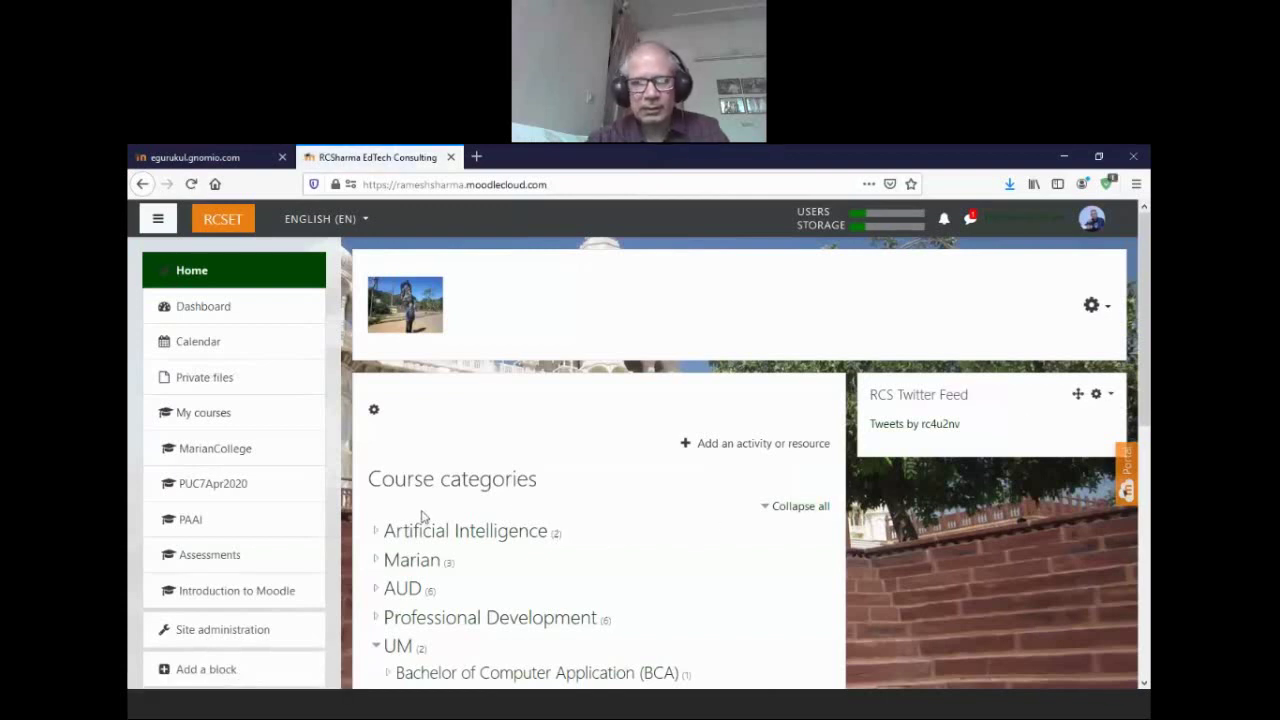
left_click(405, 588)
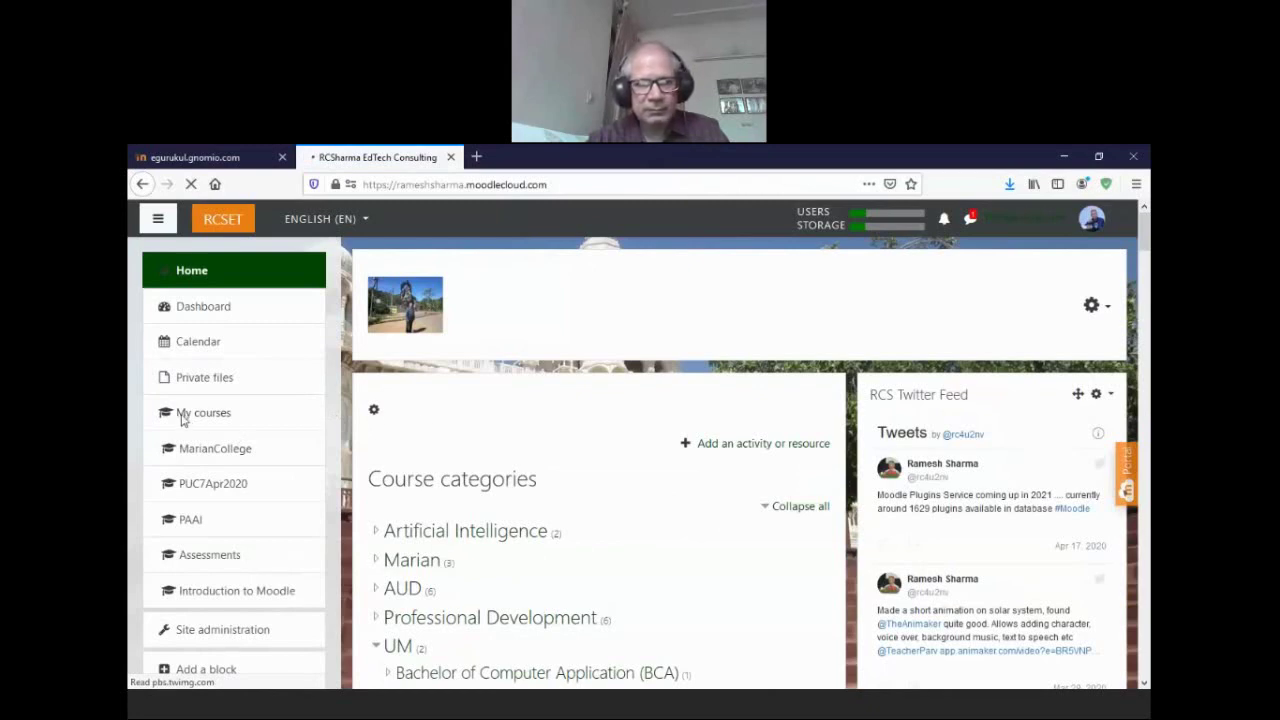
left_click(517, 486)
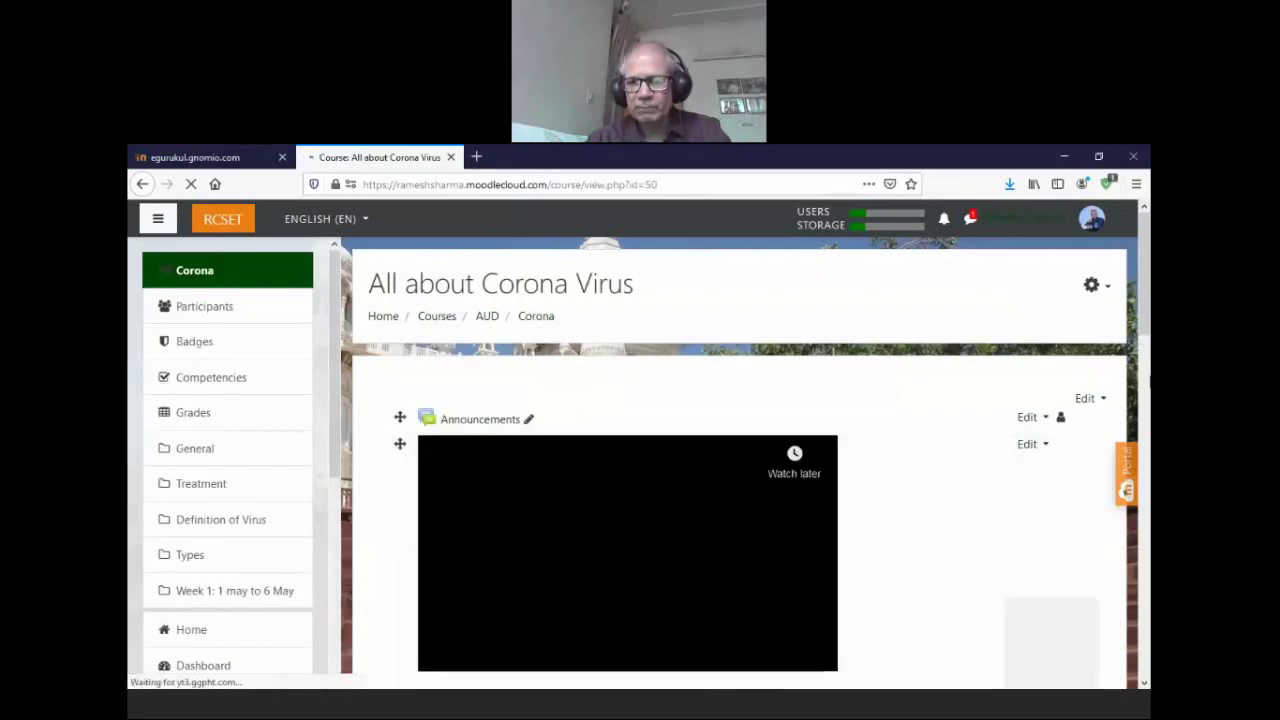
- Compare the Chat and Forum descriptions among the available activities, and start adding a new Chat to the Definition of Virus section
left_click_drag(1143, 305, 1147, 597)
scroll(1003, 636, "down", 3)
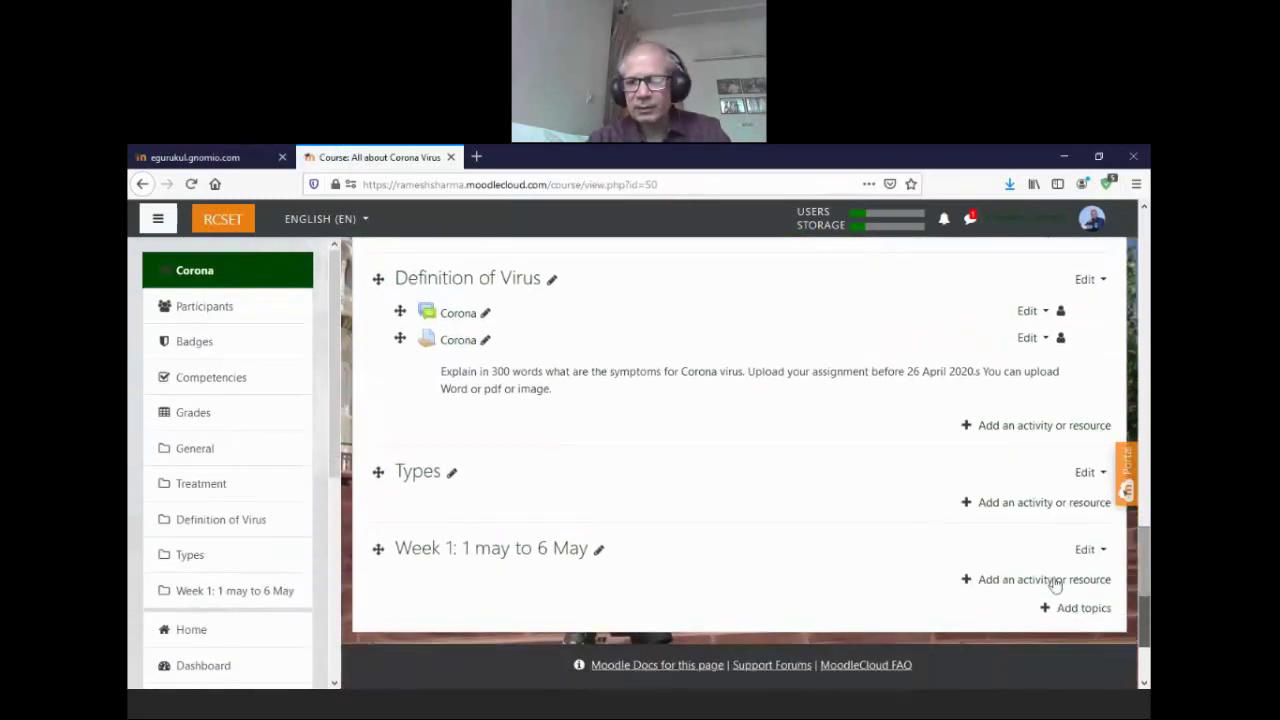
left_click(1034, 430)
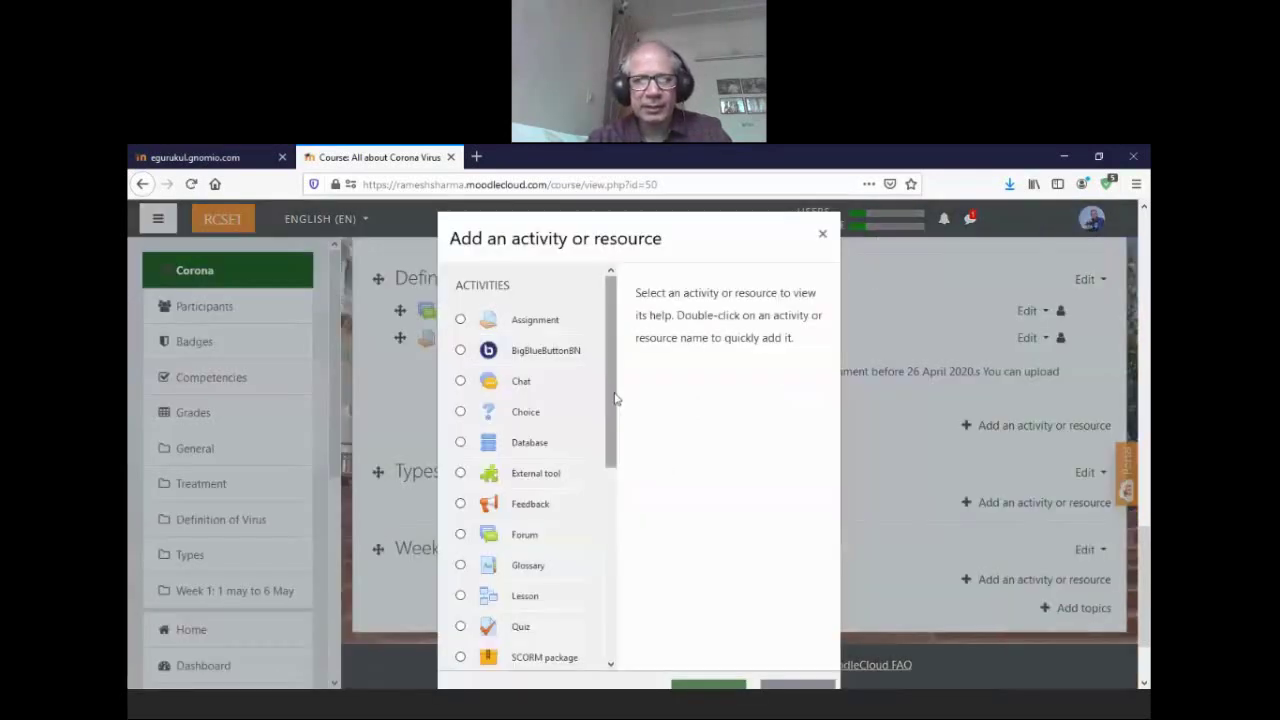
scroll(615, 435, "down", 1)
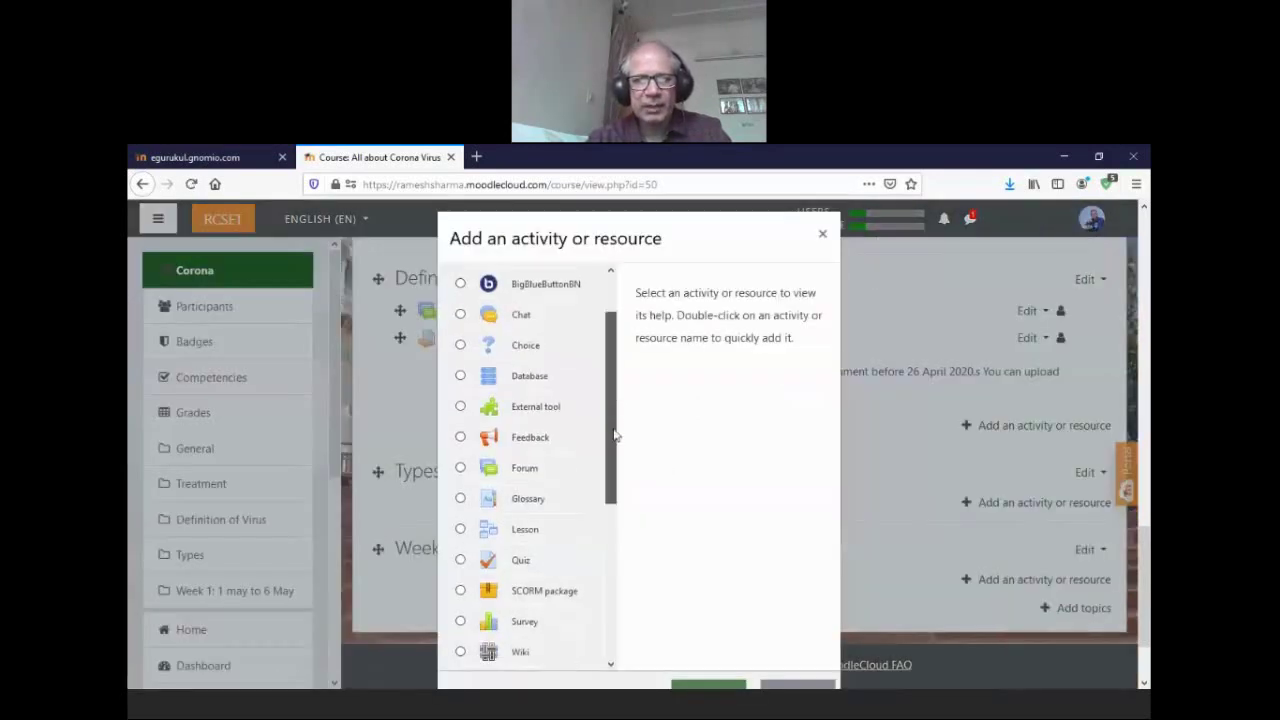
left_click(460, 315)
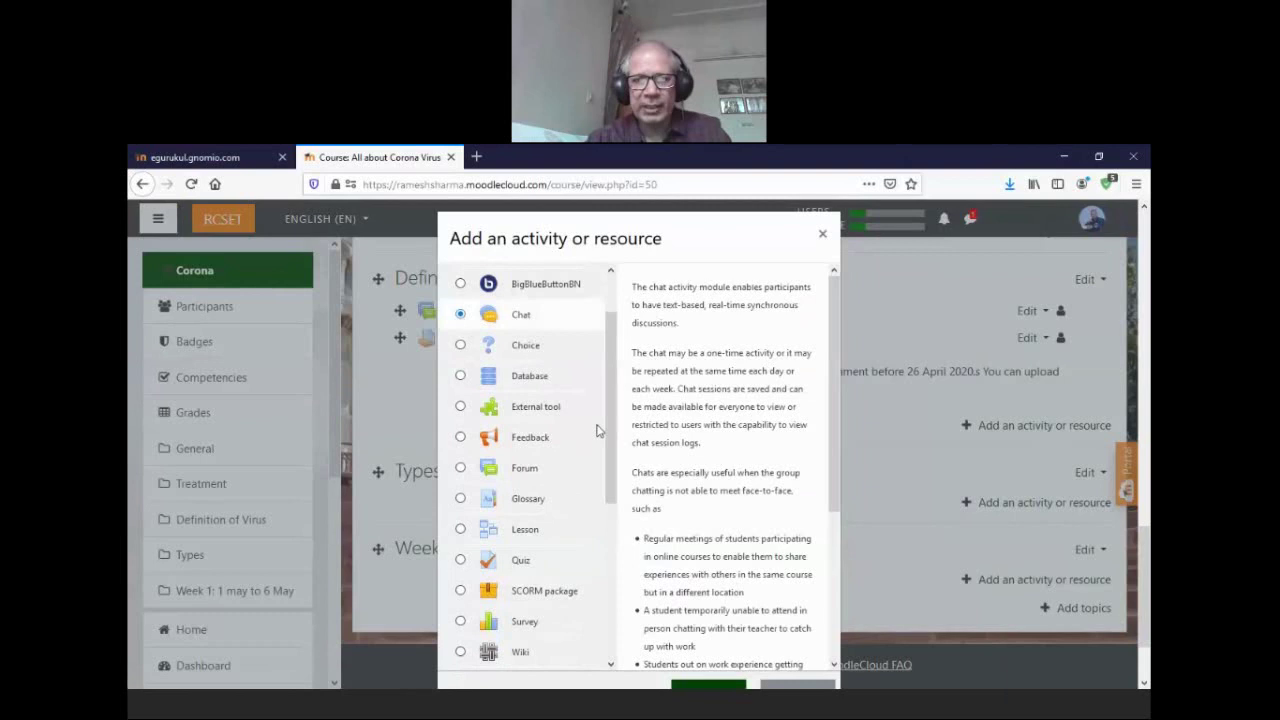
left_click(460, 468)
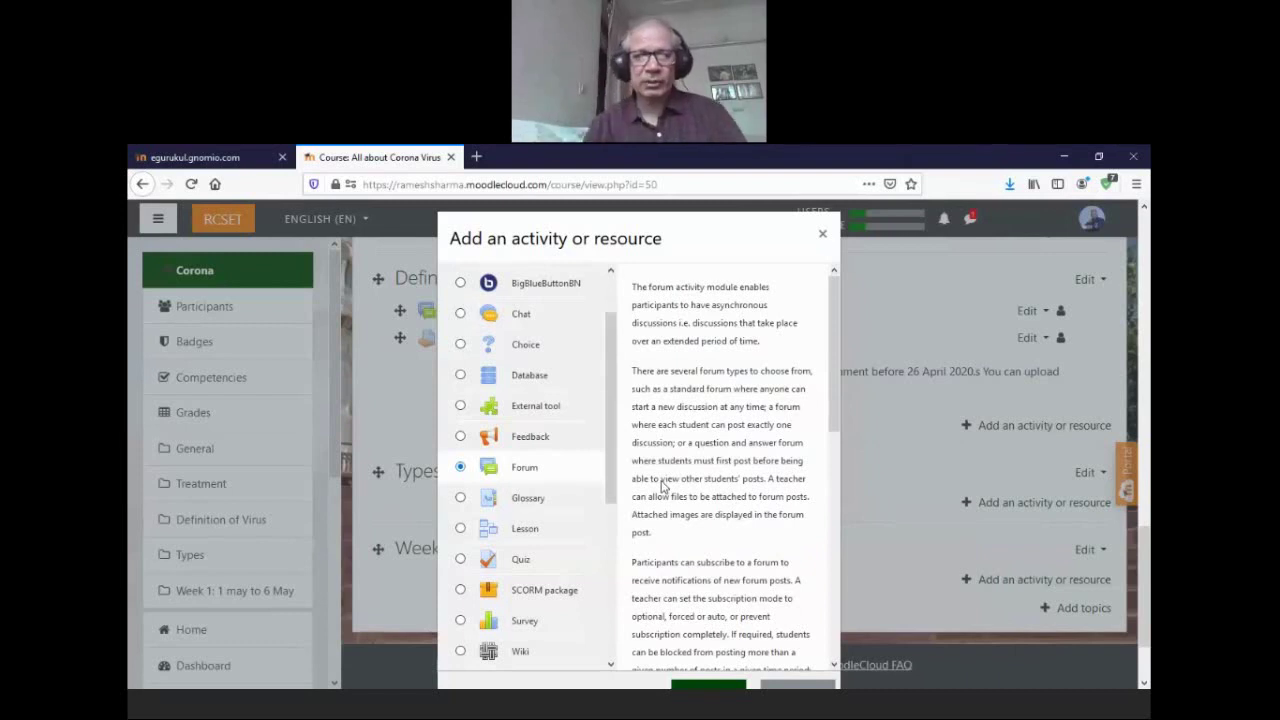
left_click(476, 318)
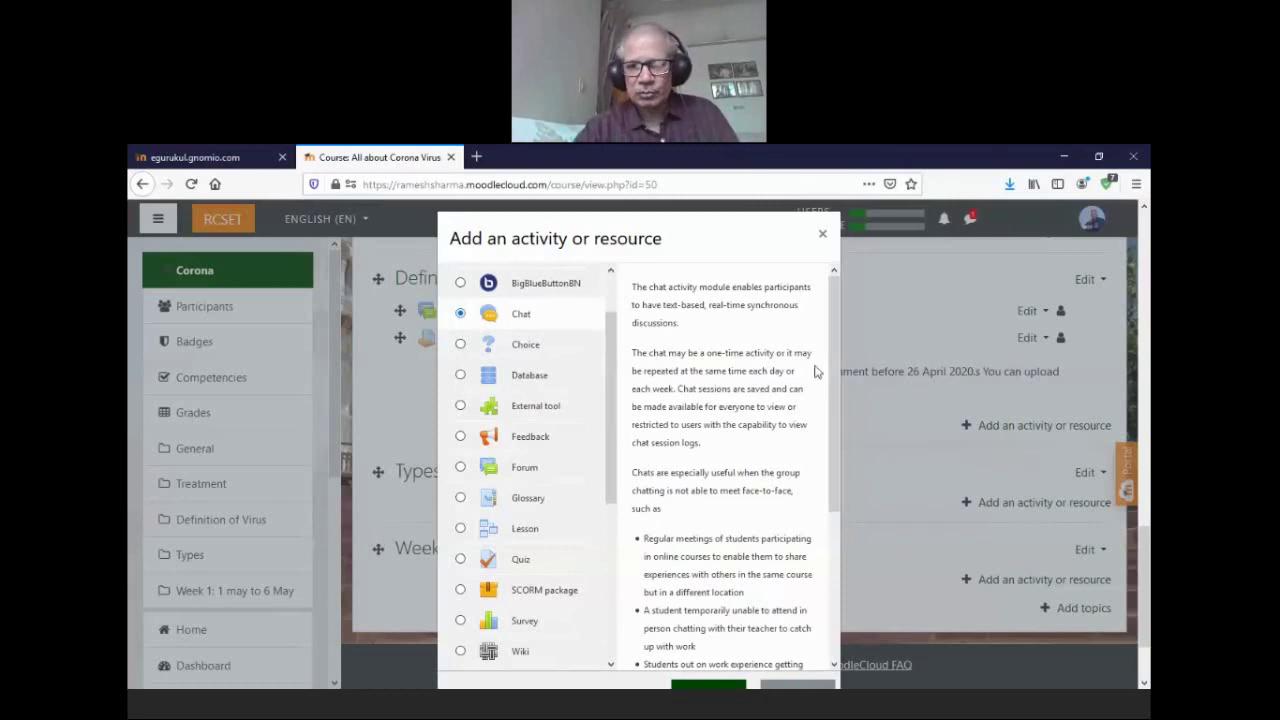
scroll(817, 371, "down", 3)
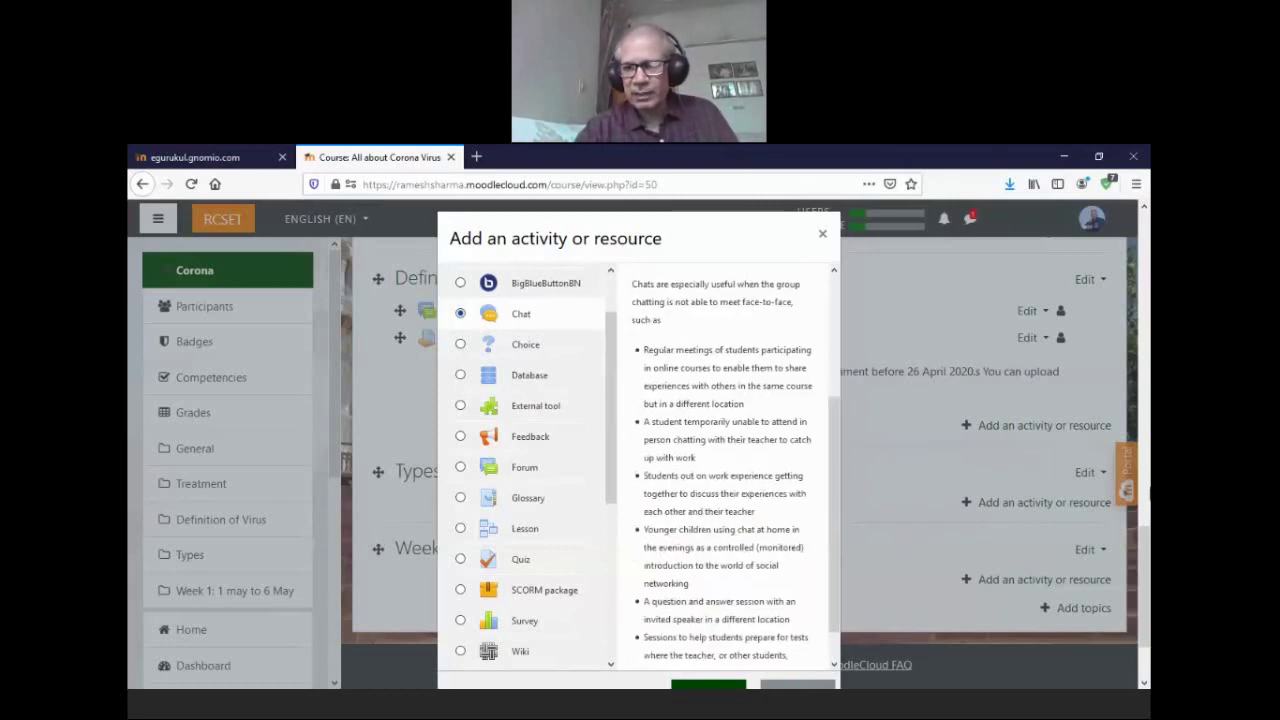
scroll(913, 535, "down", 2)
left_click(701, 594)
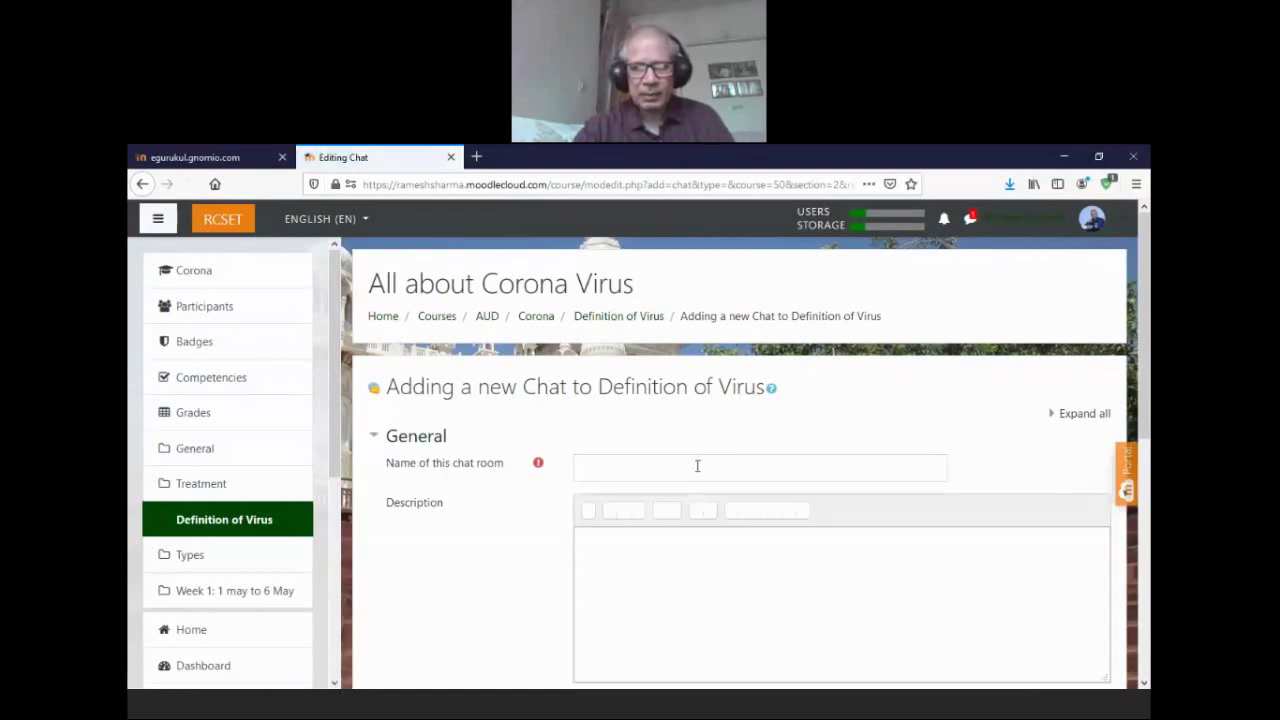
- Name the chat room "Virus", enter "ddffdfd" as its description, and save and display it
left_click(697, 466)
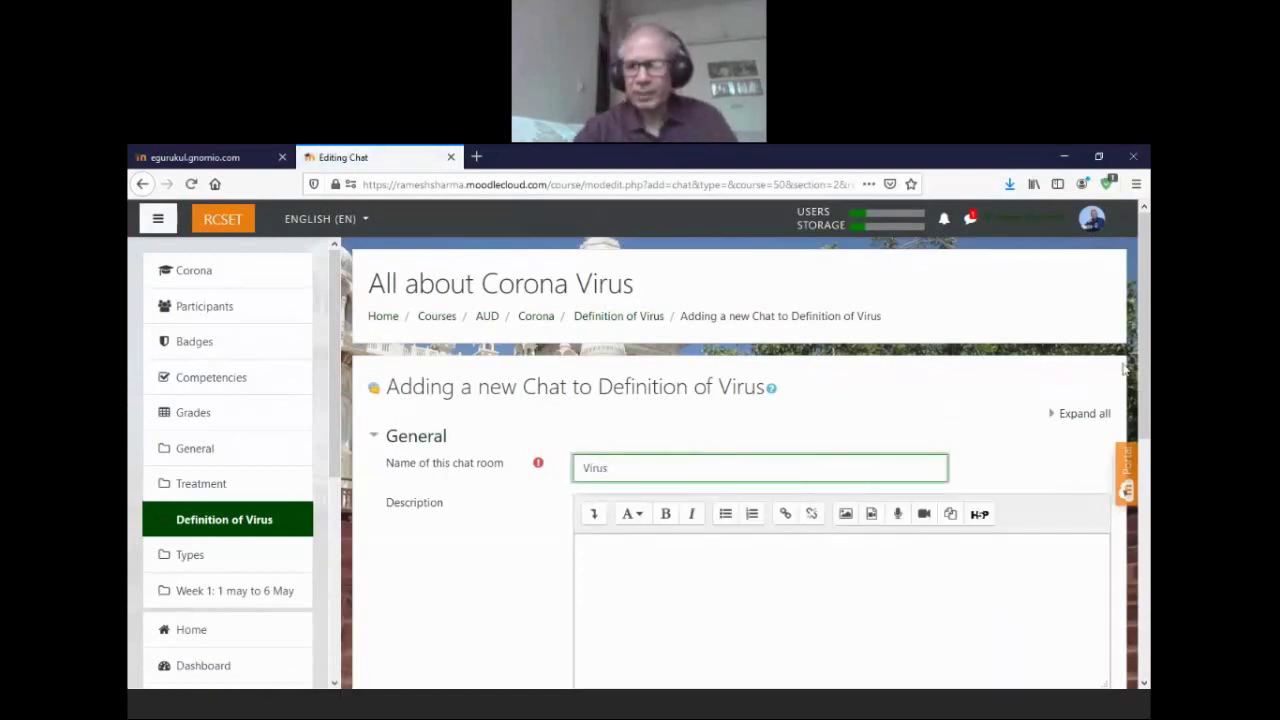
scroll(807, 436, "down", 3)
left_click(807, 436)
type("ddffdfd")
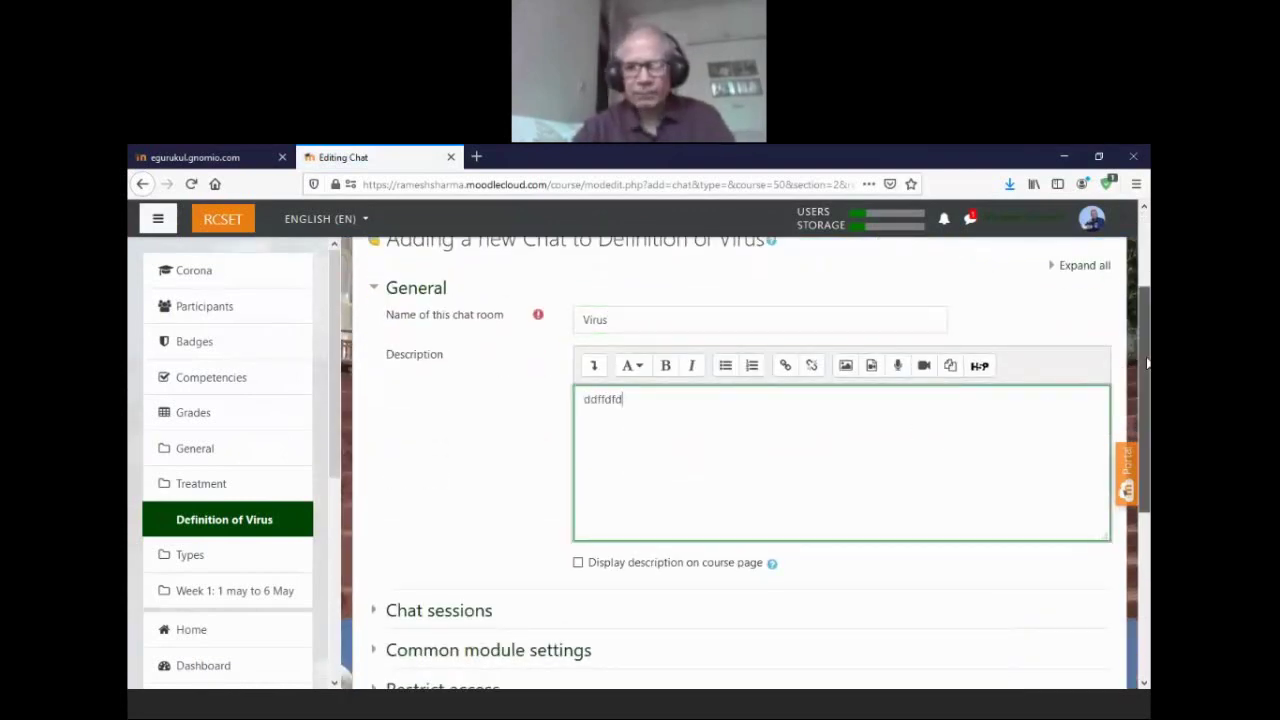
scroll(1046, 408, "down", 4)
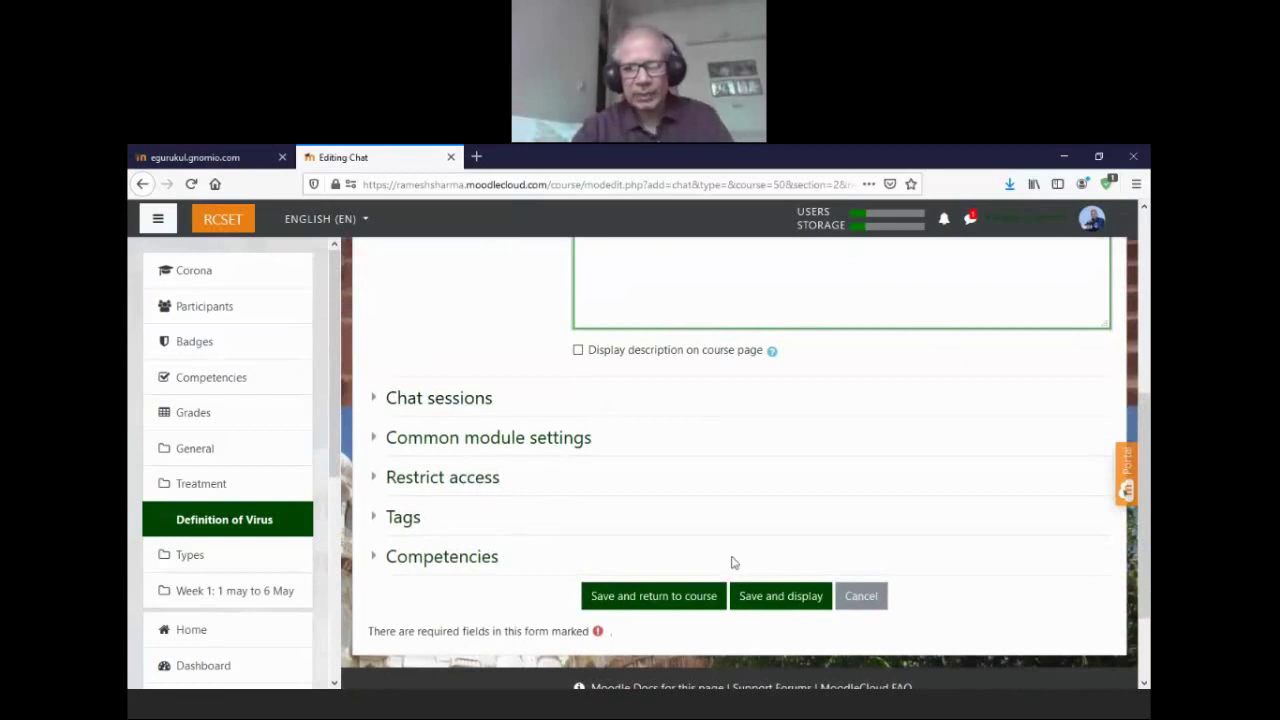
left_click(772, 600)
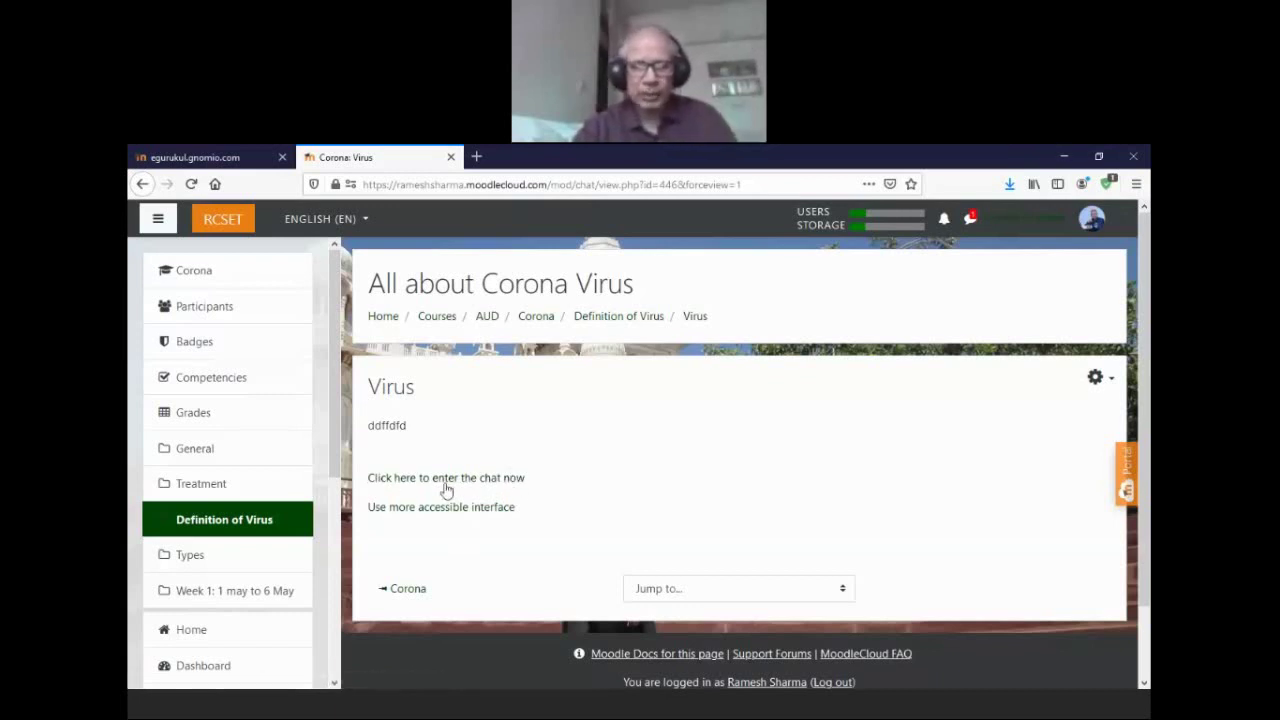
- Enter the Virus chat room, send a message greeting a participant with "hello" and their name, and close the chat window
left_click(513, 482)
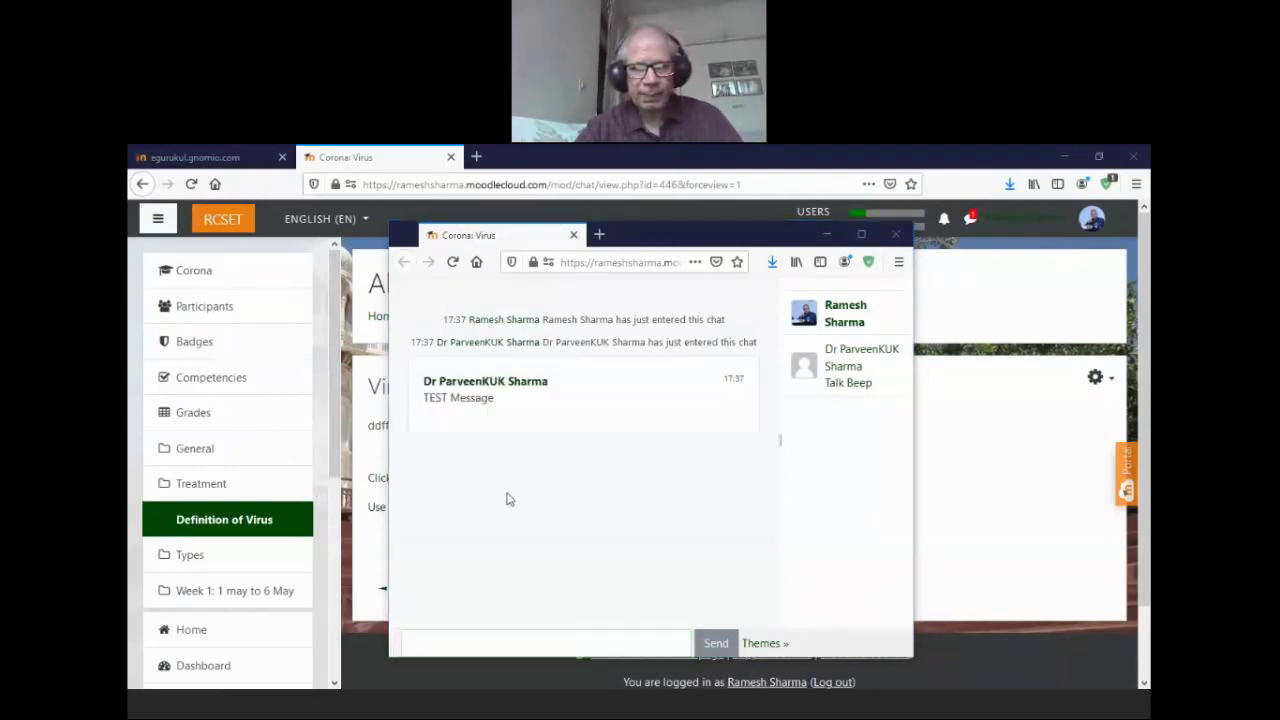
left_click(572, 642)
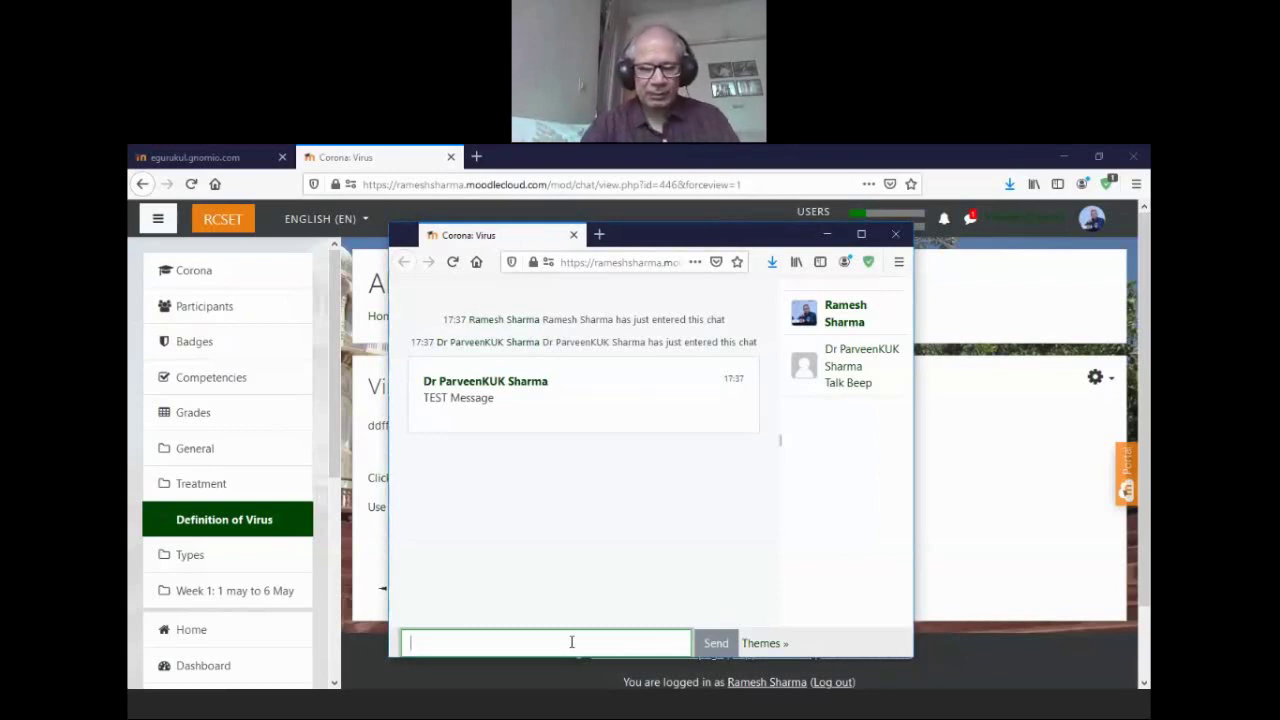
type("hello Ga")
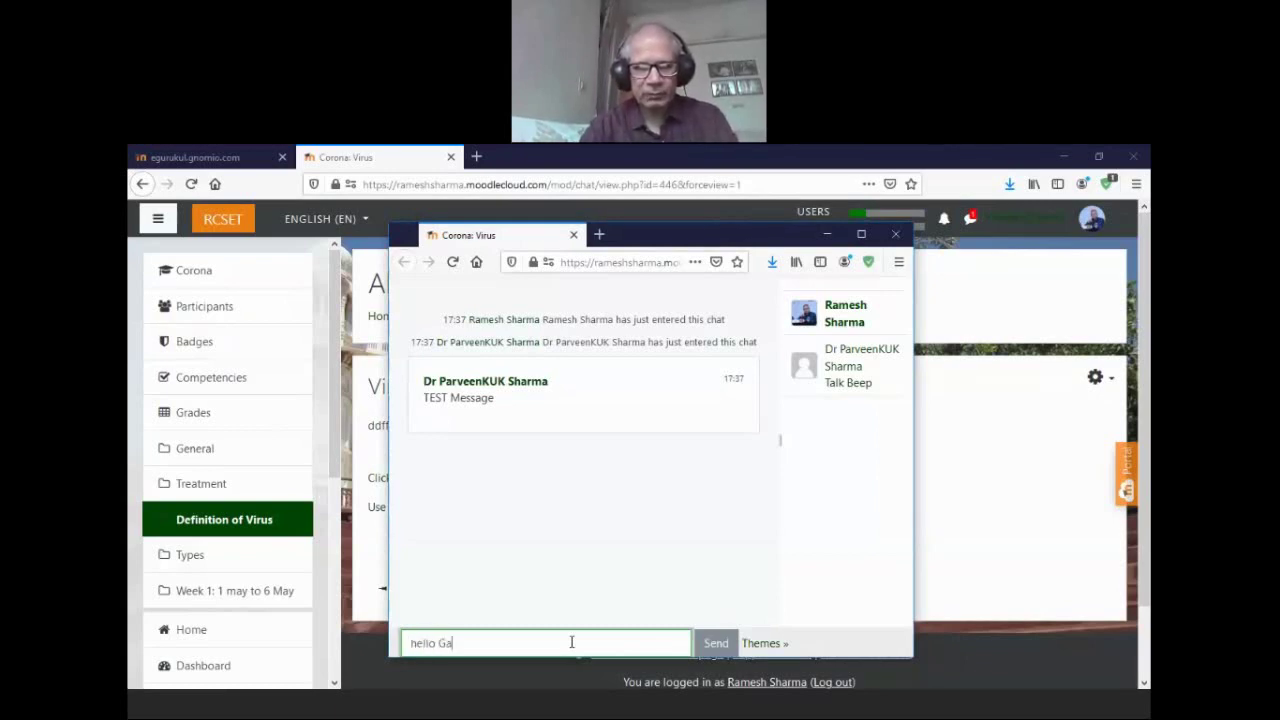
type("janan")
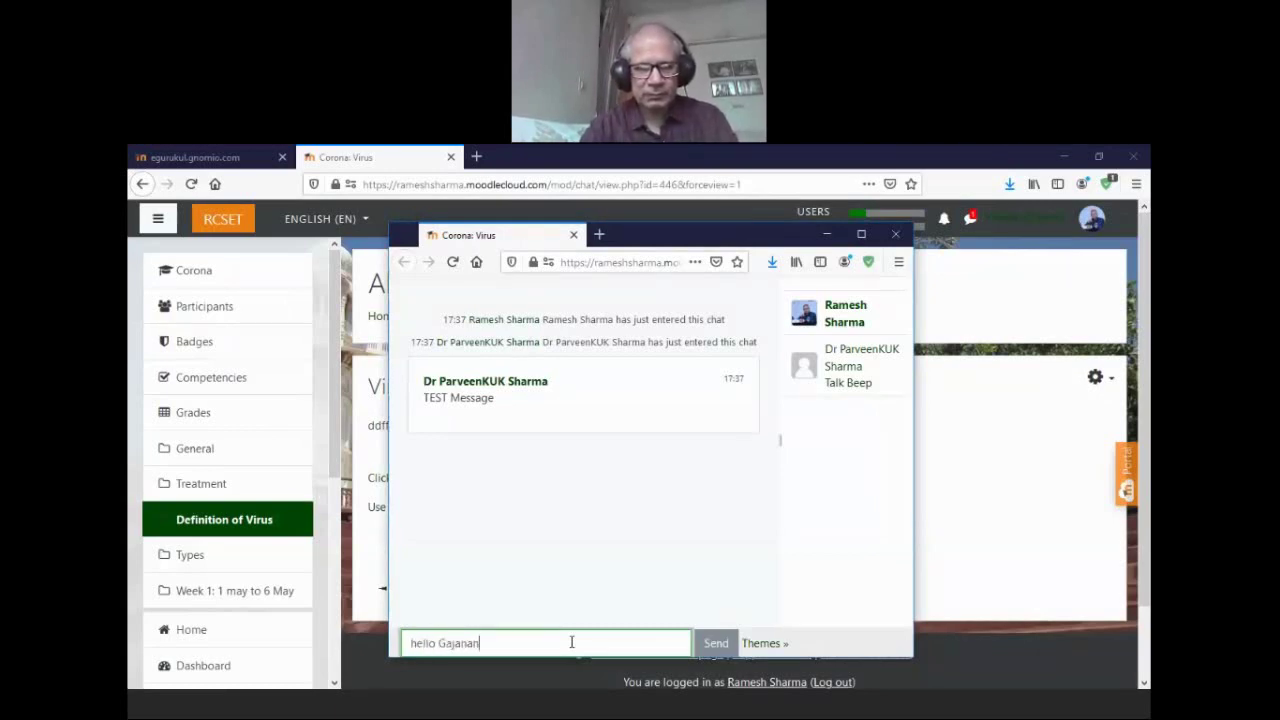
type("a")
key("BackSpace")
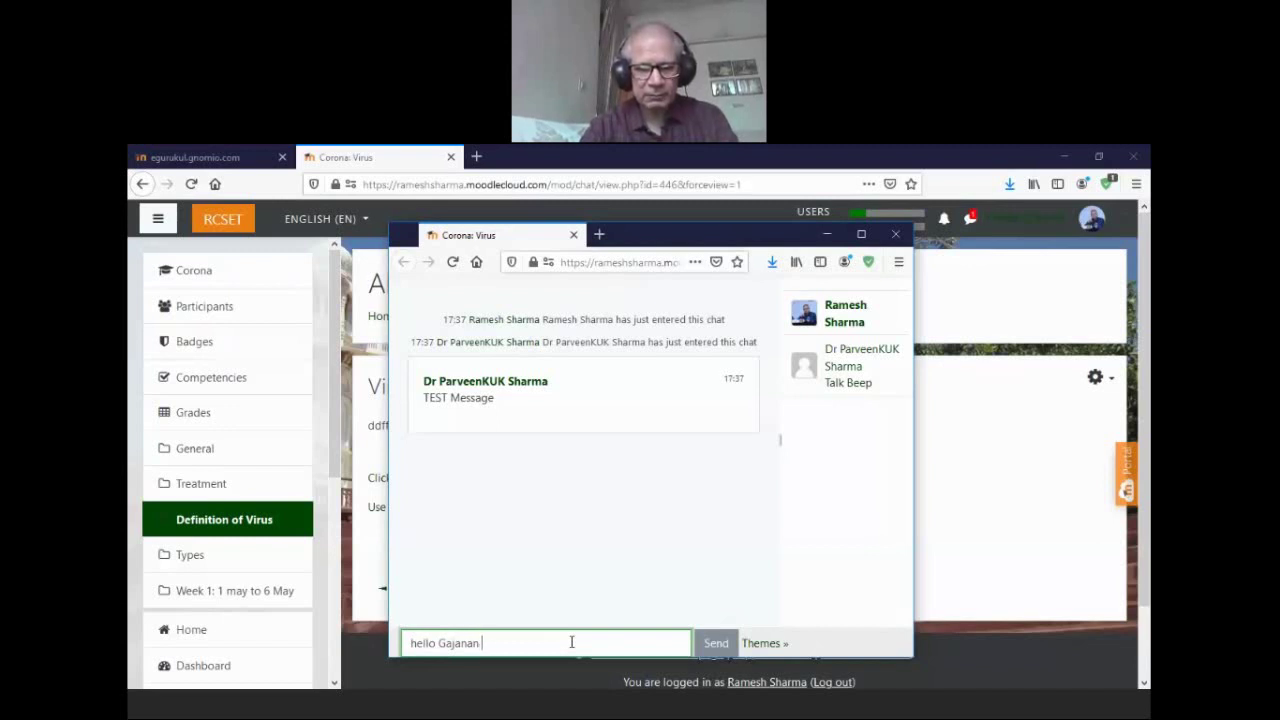
key("Return")
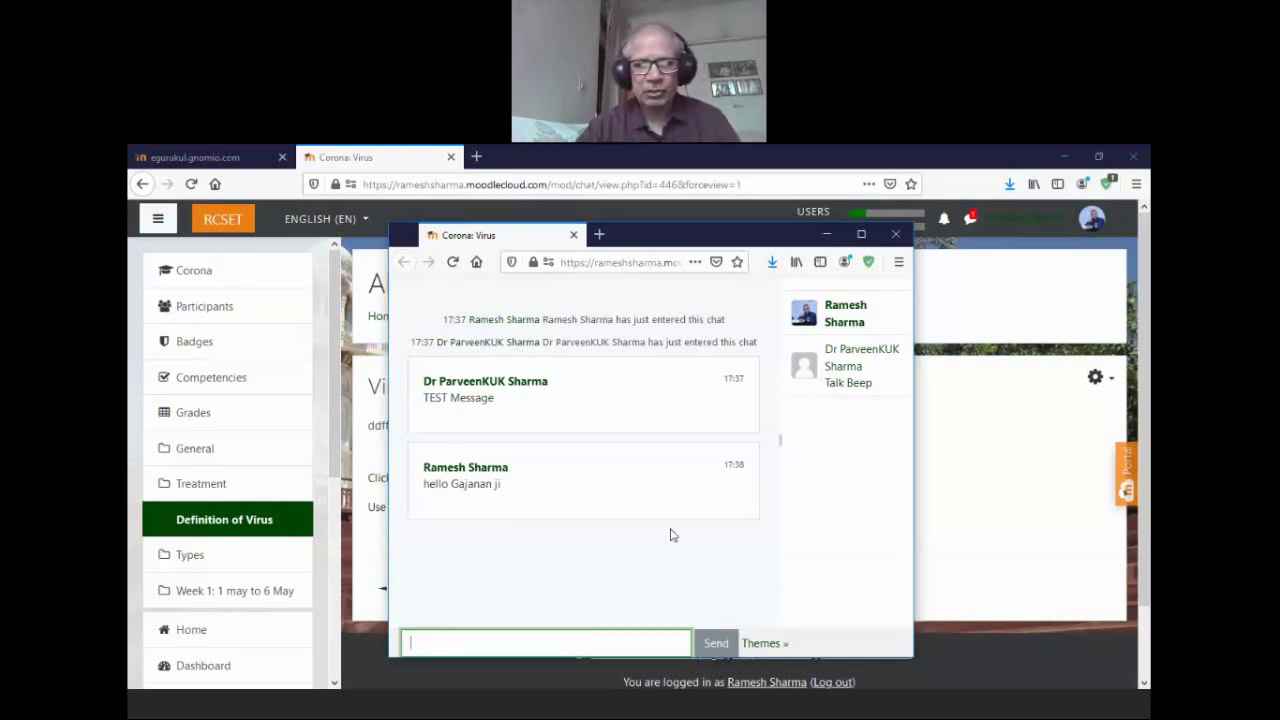
left_click(897, 237)
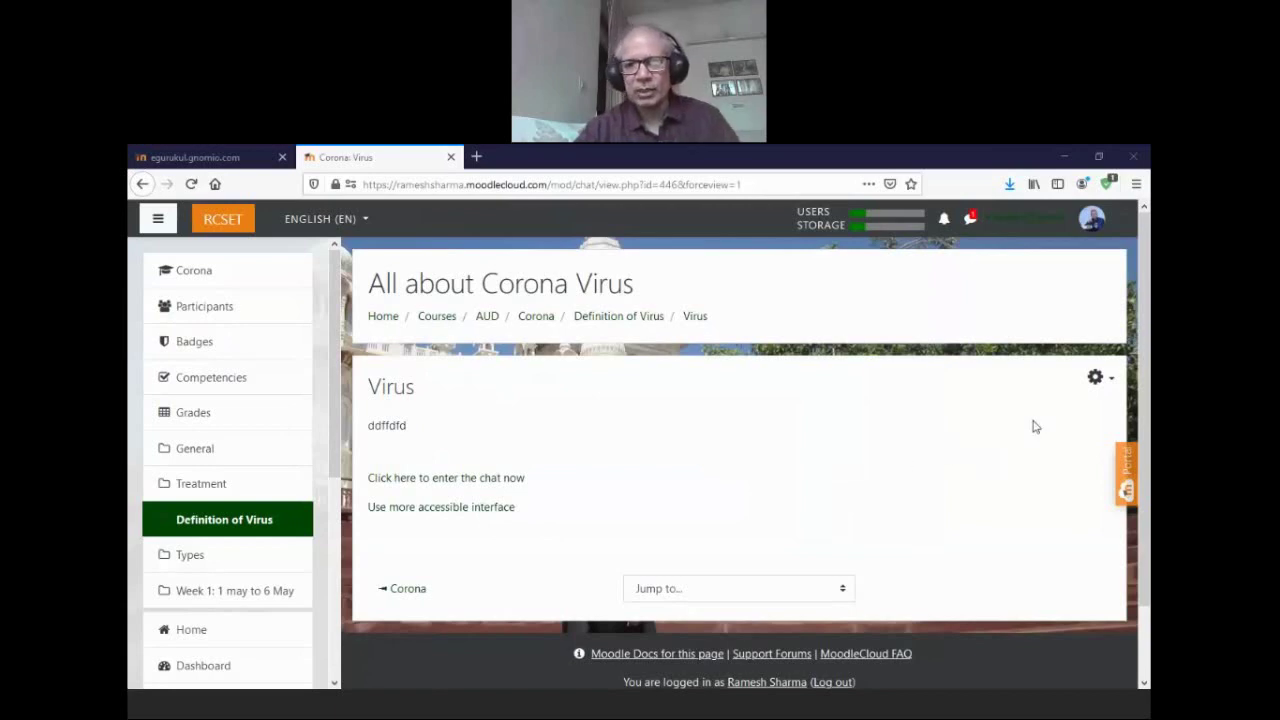
- Return to the Corona course page and start adding a new Glossary to the Definition of Virus section
left_click(538, 318)
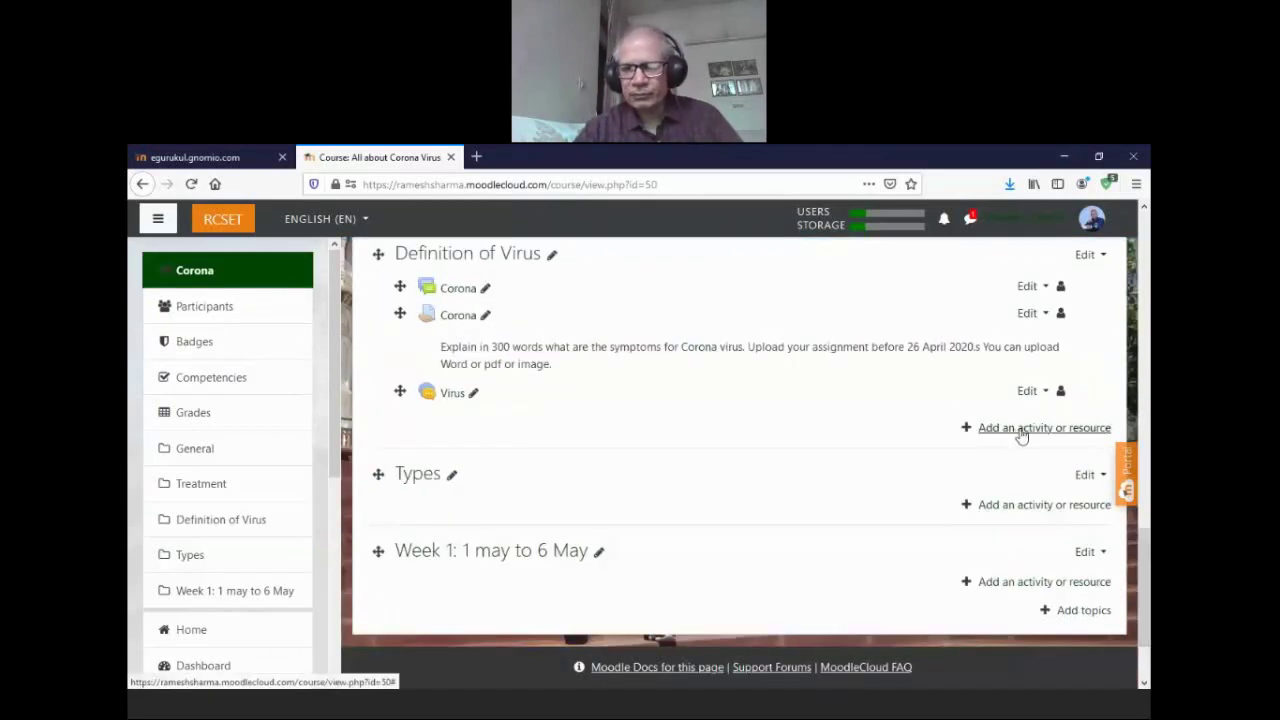
left_click(1018, 430)
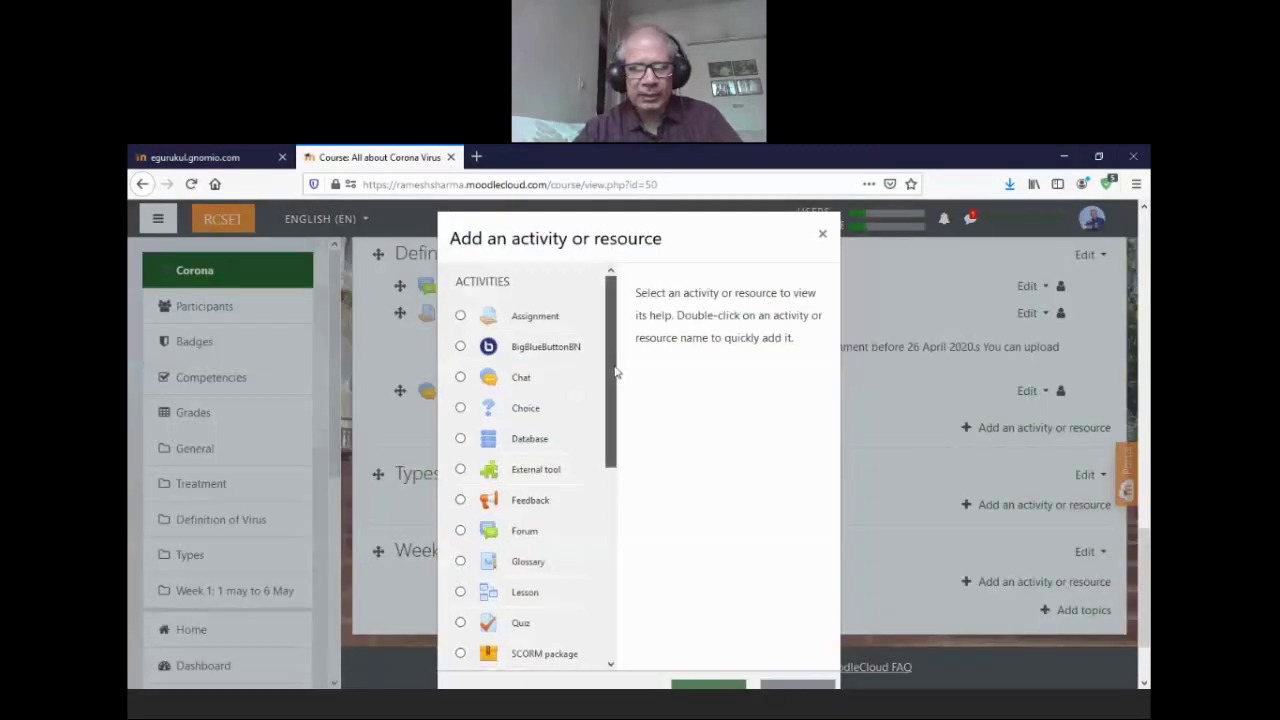
left_click_drag(614, 364, 611, 465)
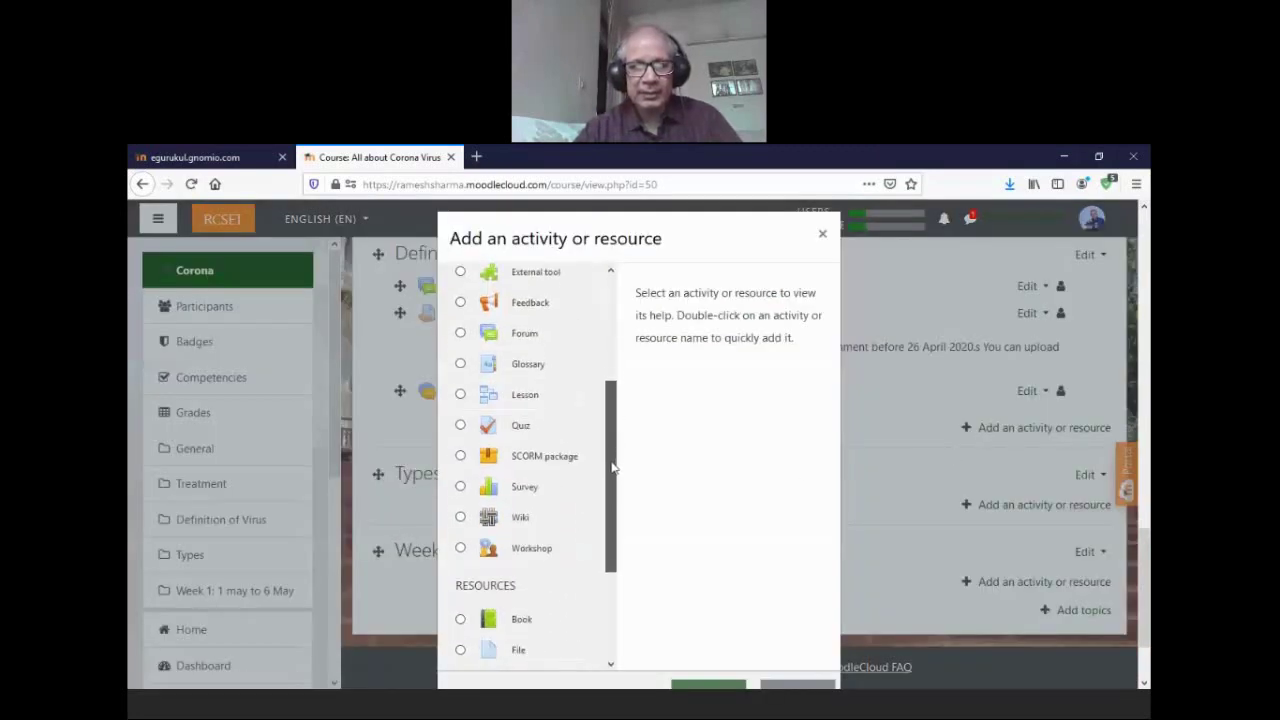
left_click(460, 365)
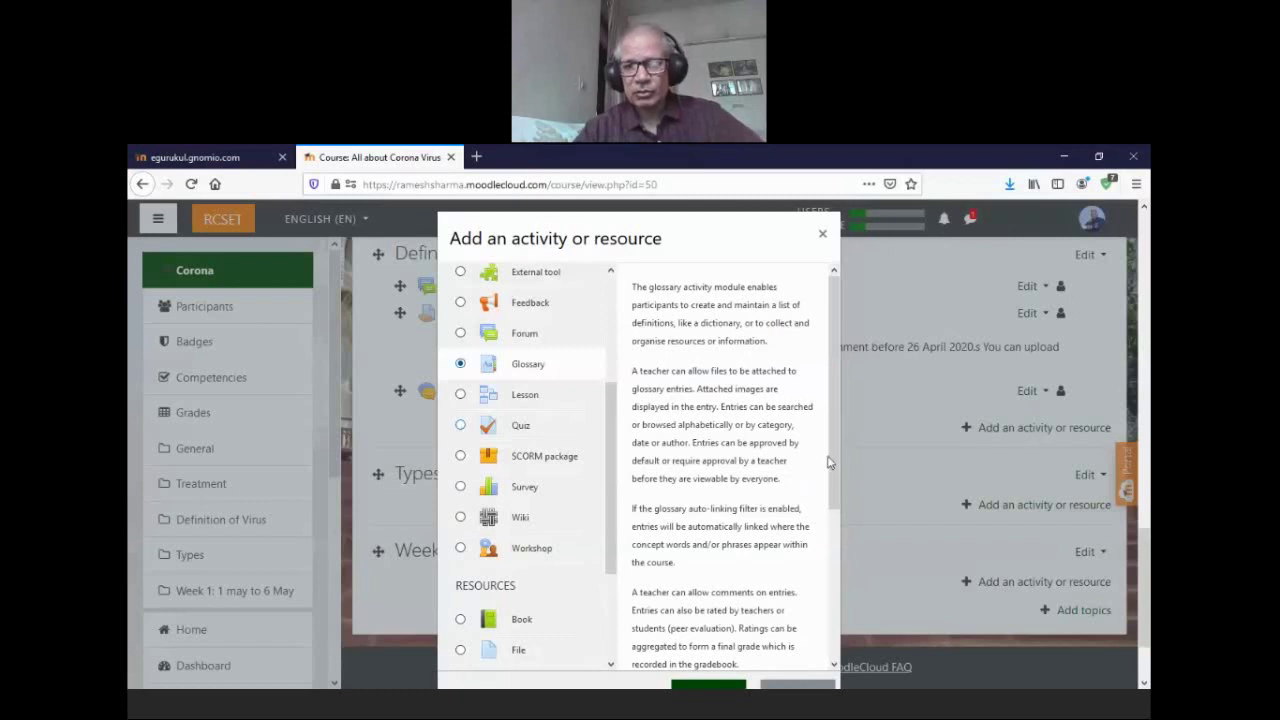
scroll(1040, 560, "down", 2)
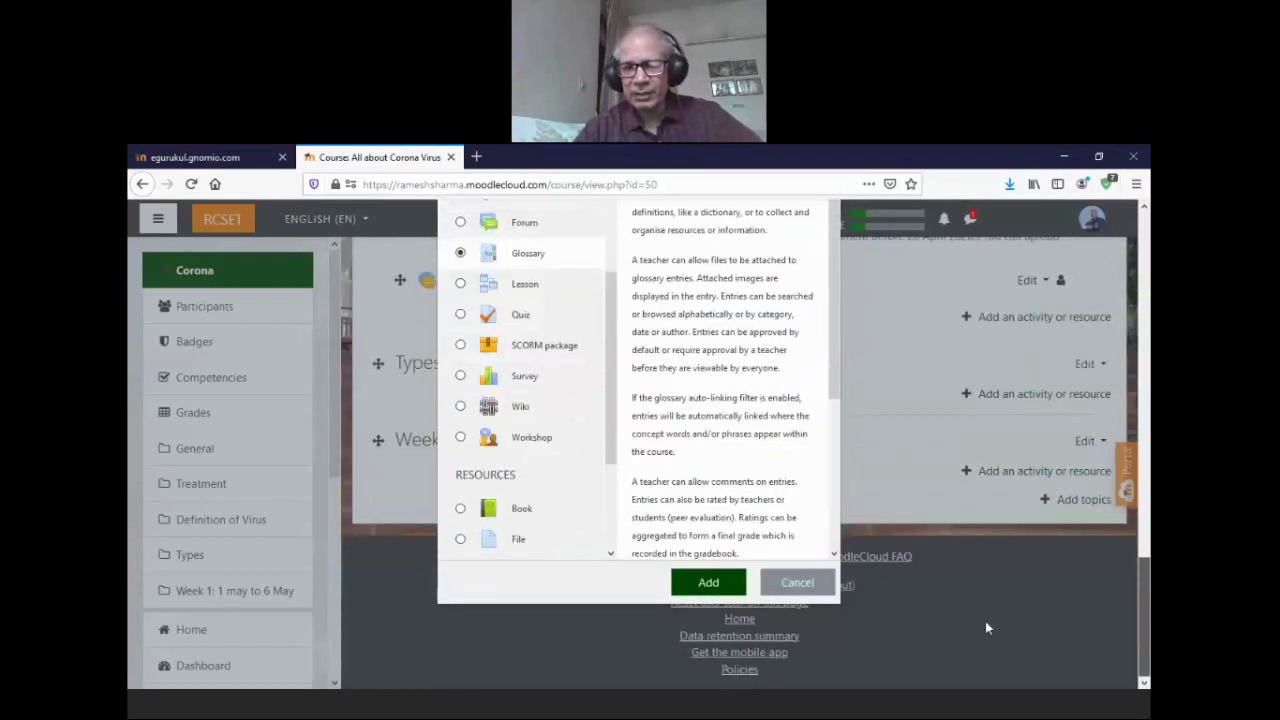
left_click(705, 586)
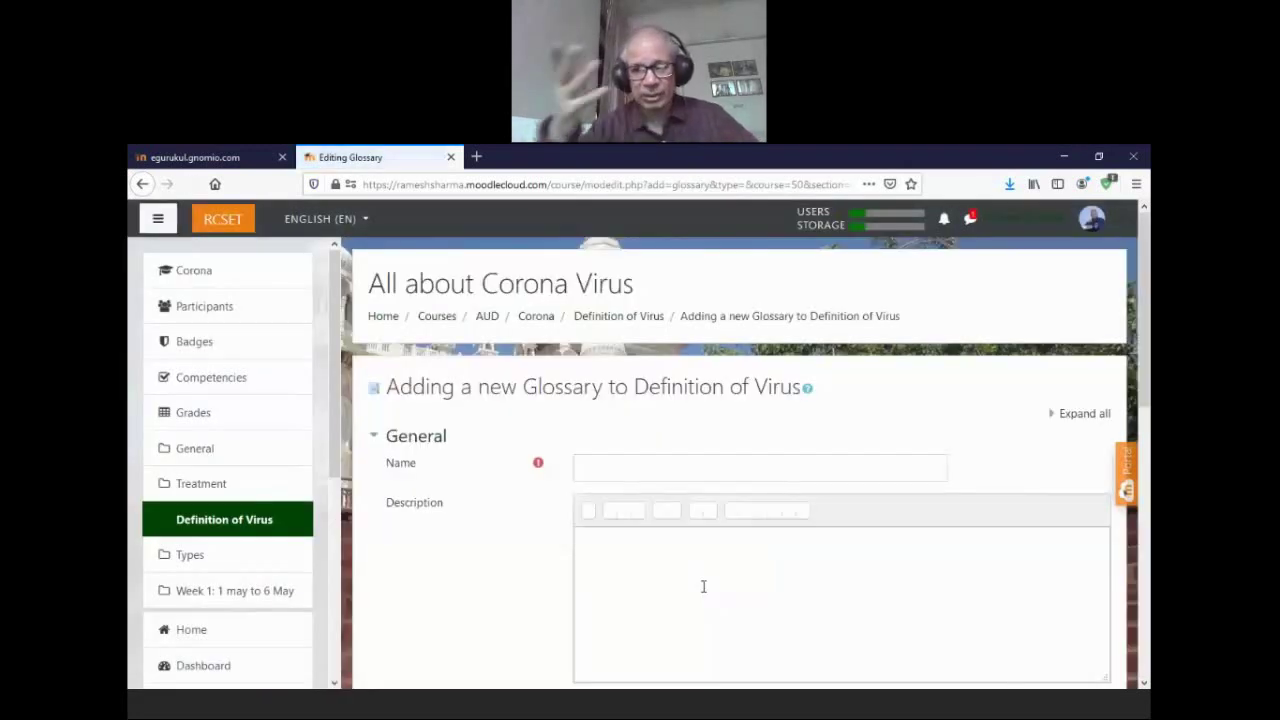
- Name the glossary "Viruses" and enter the description "All students will add atlesast one entry into the glossary"
left_click(724, 468)
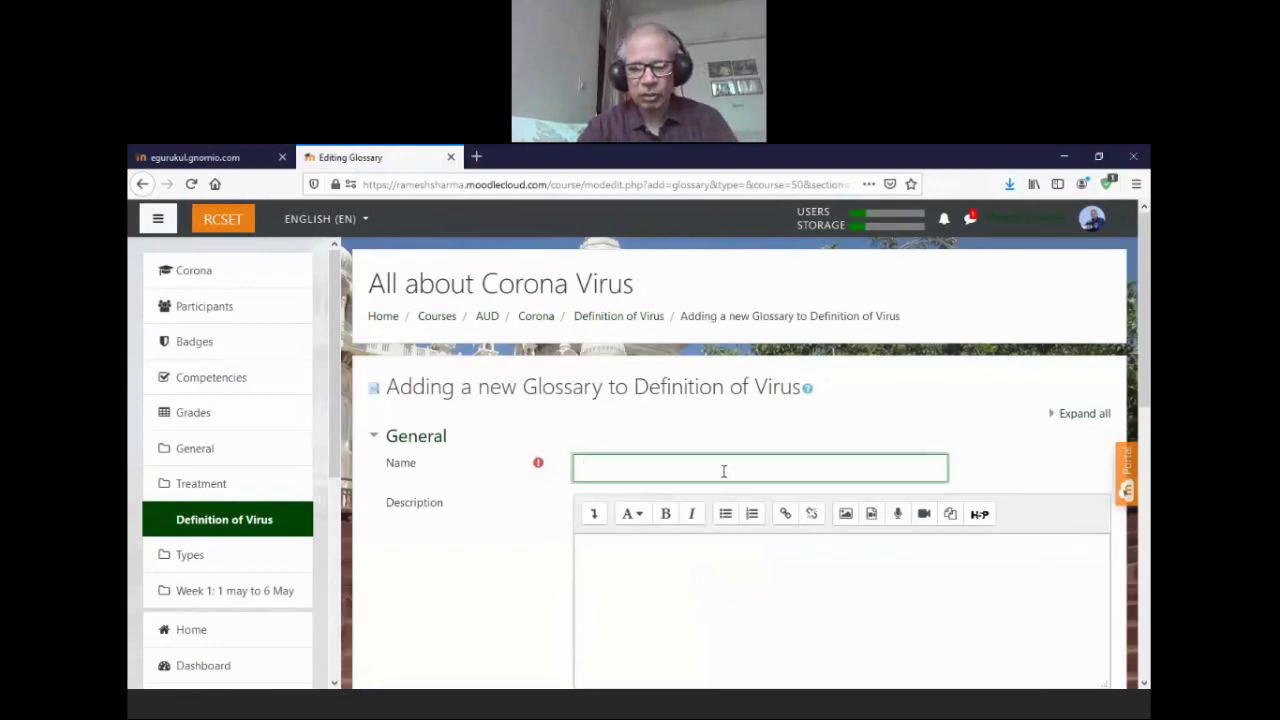
type("Viruses")
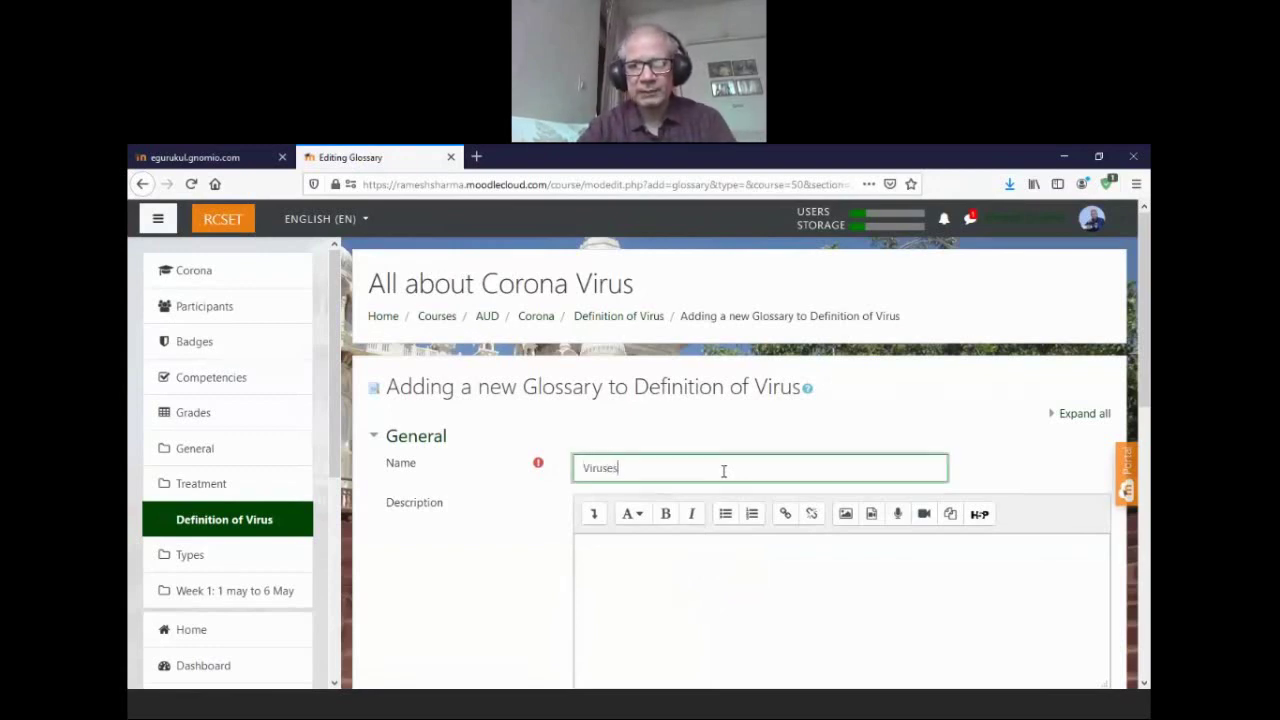
left_click_drag(1145, 362, 1148, 428)
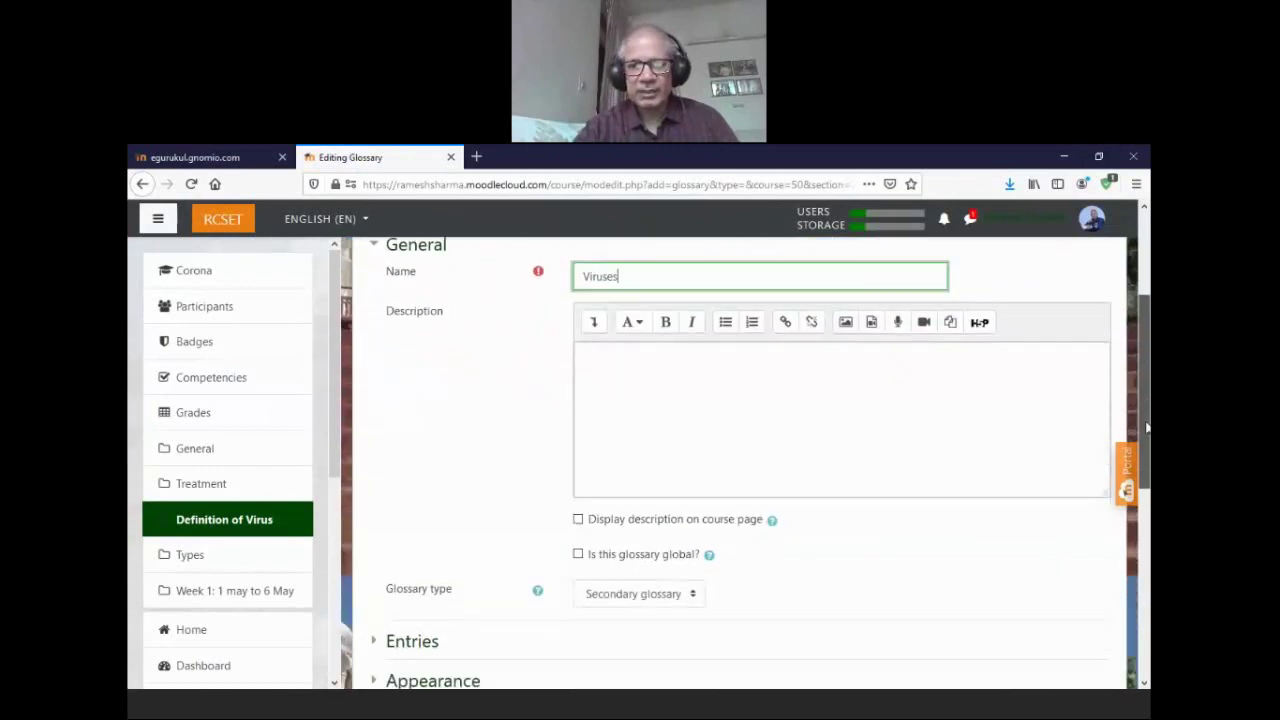
left_click(810, 400)
type("All ")
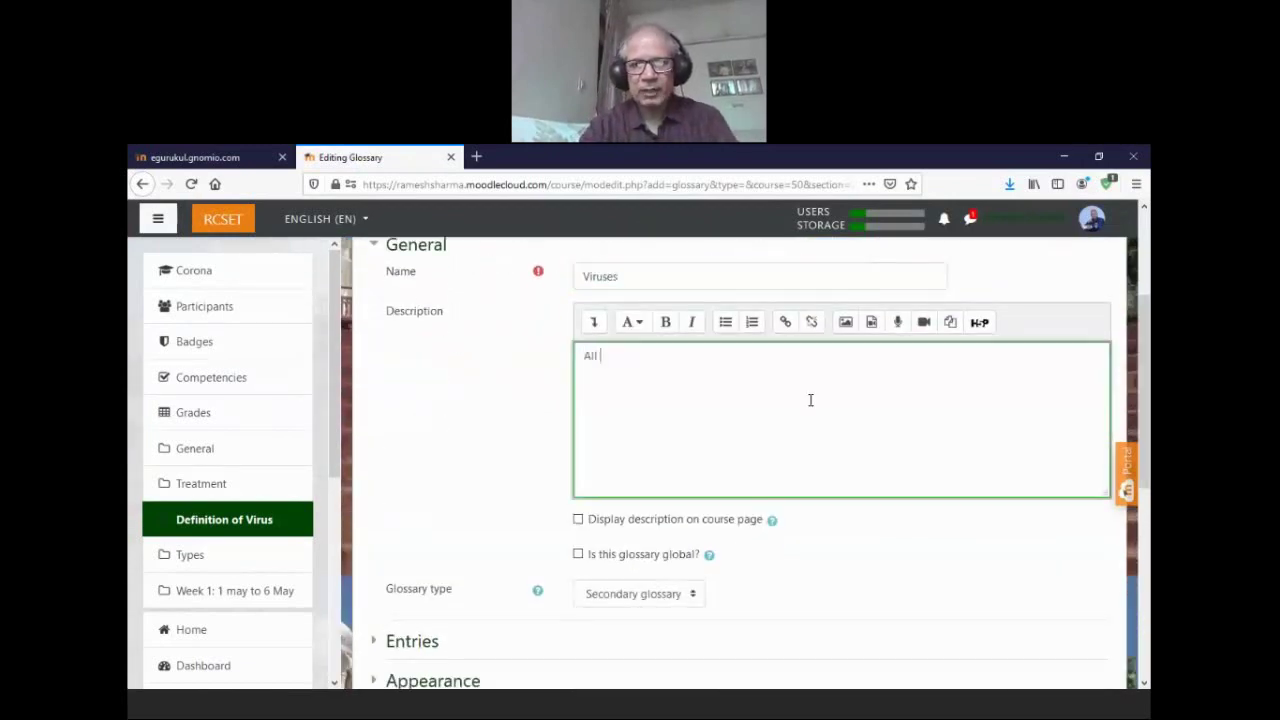
type("students will")
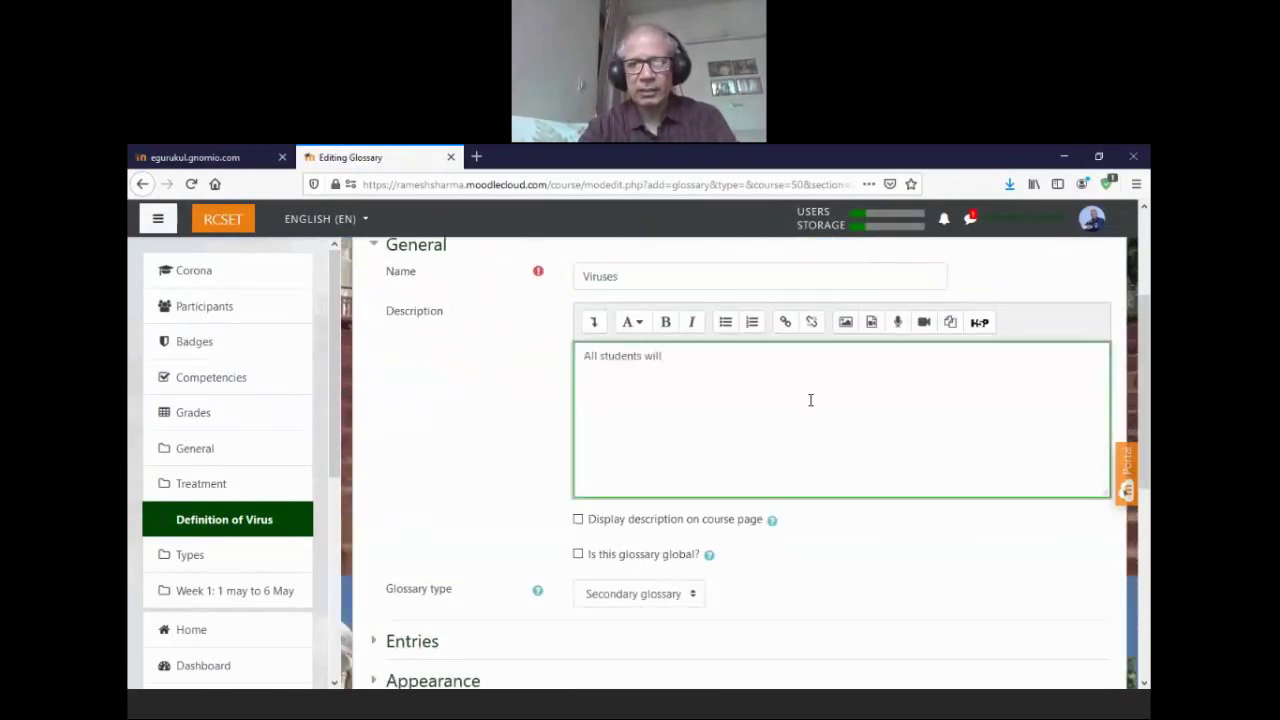
type(" add")
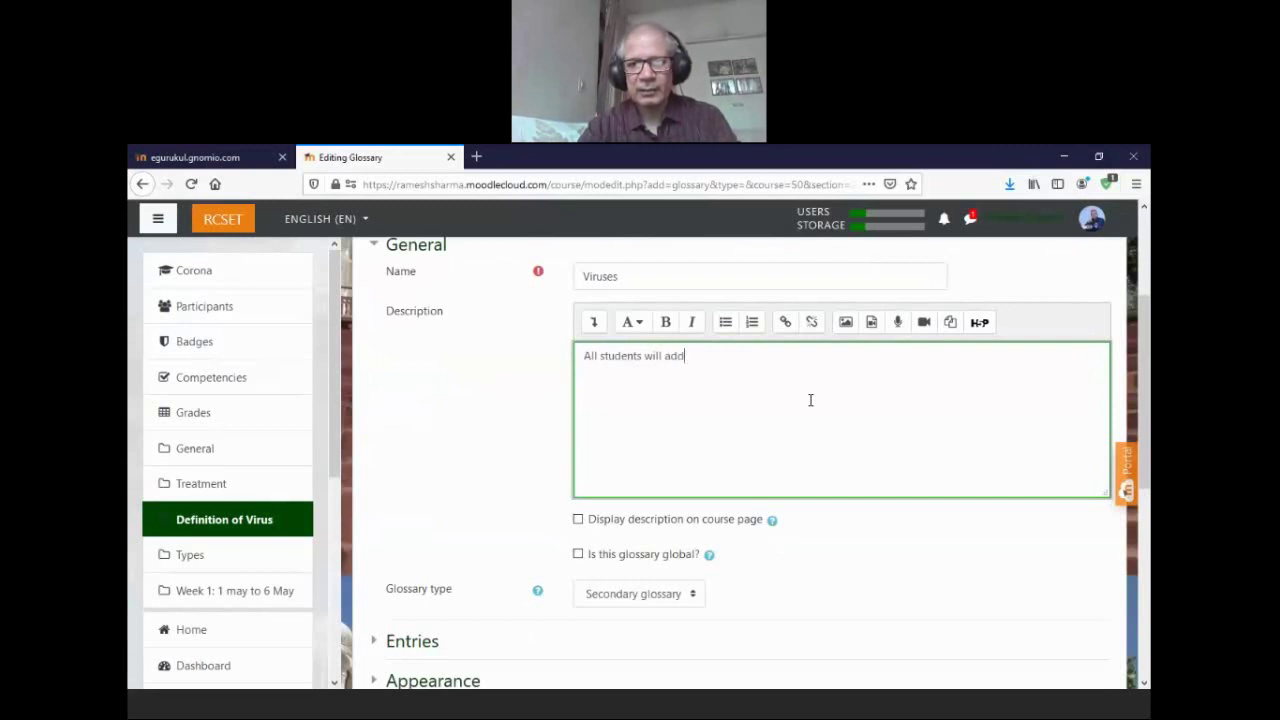
type(" atles")
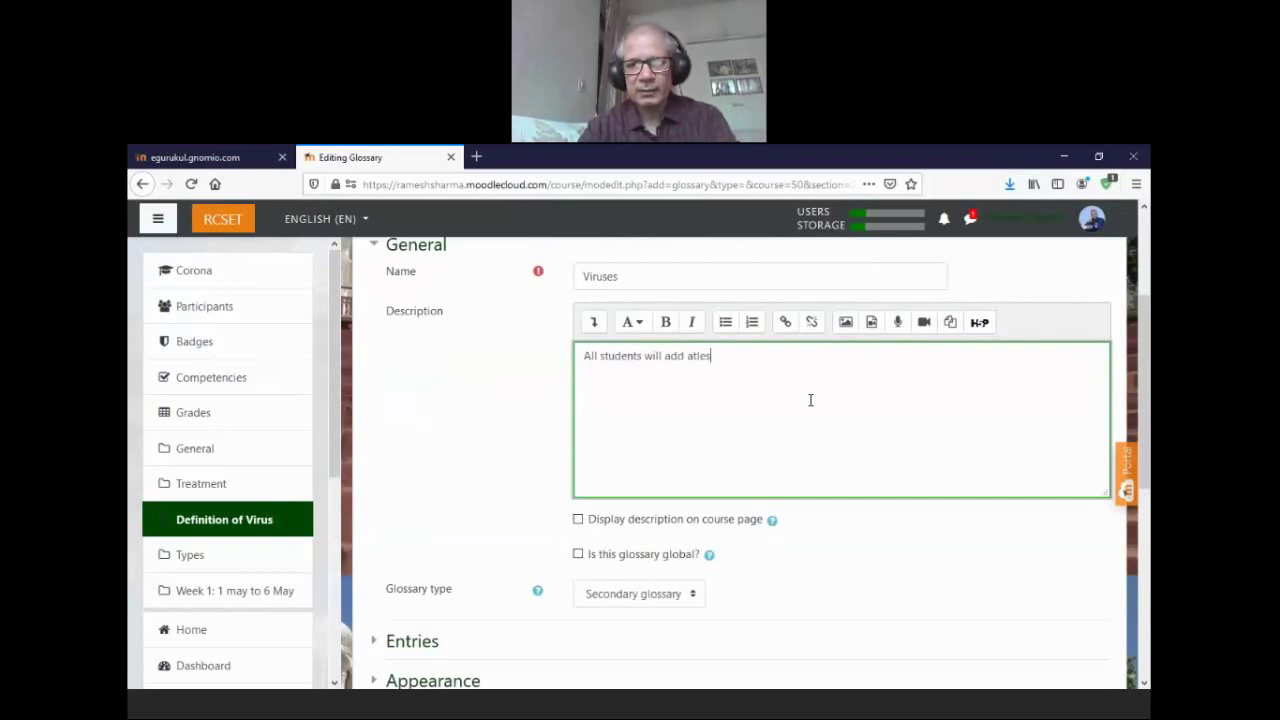
type("ast one ")
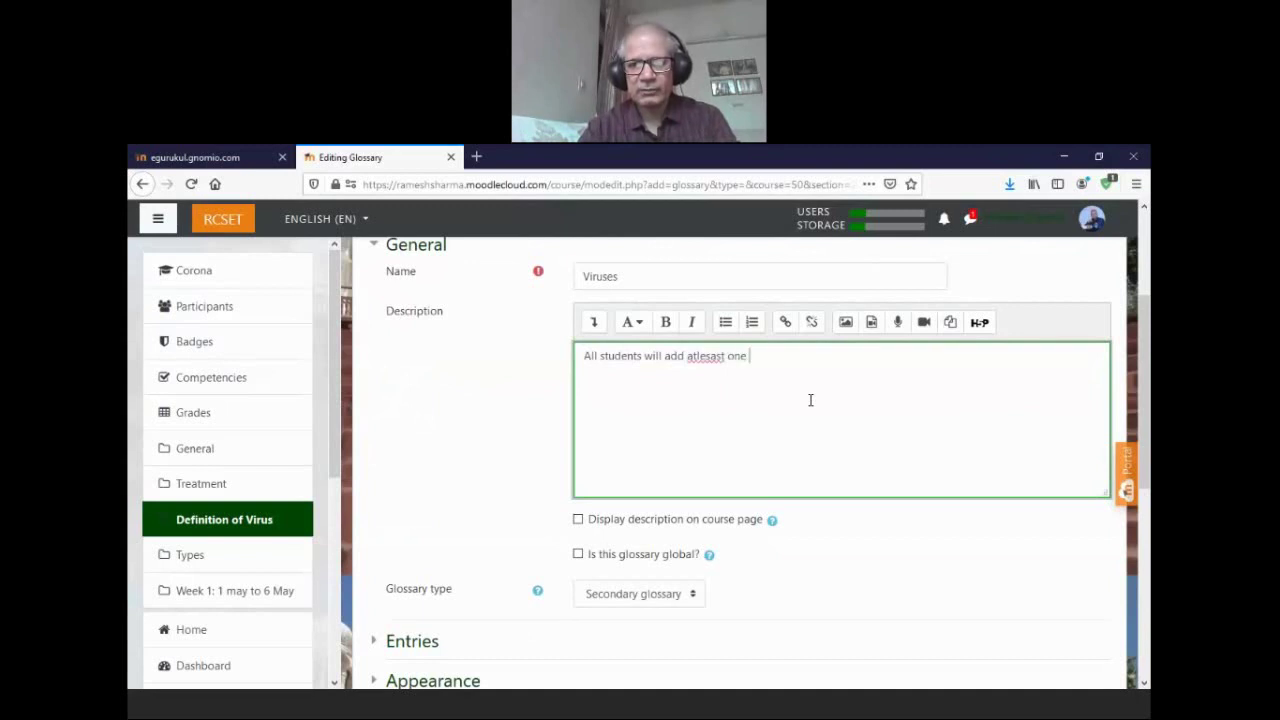
type("entry into")
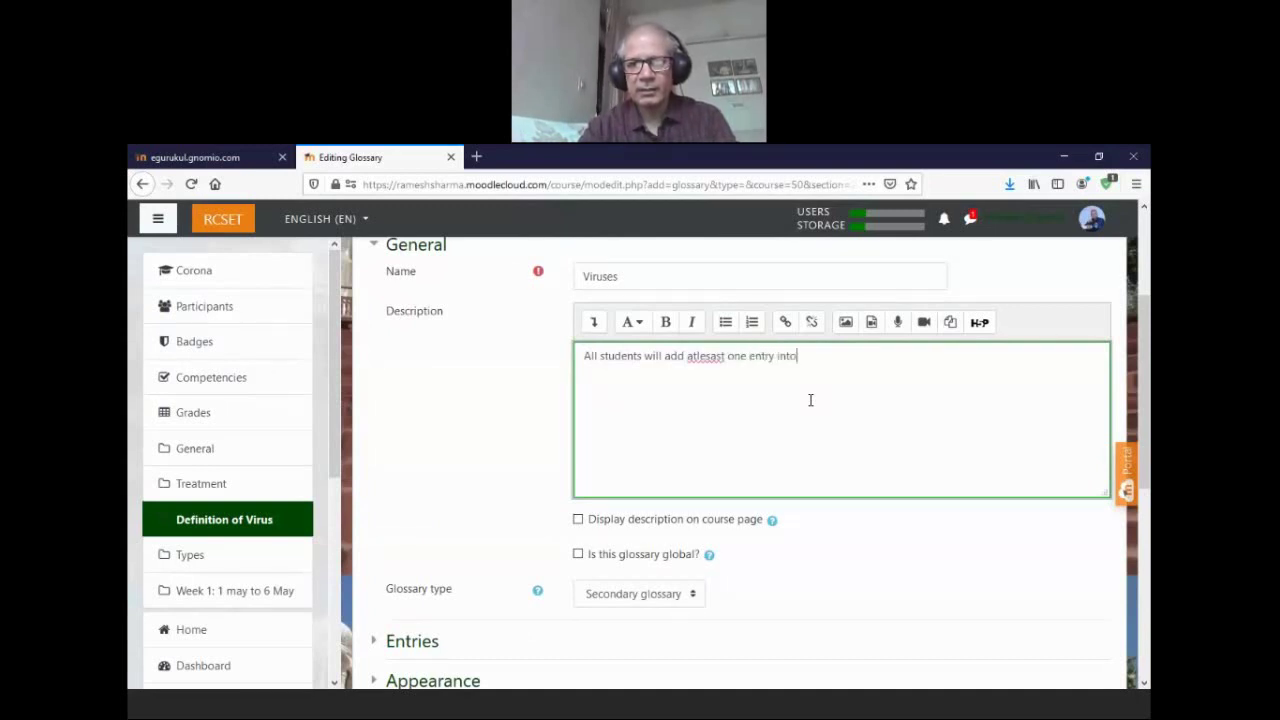
type(" the ")
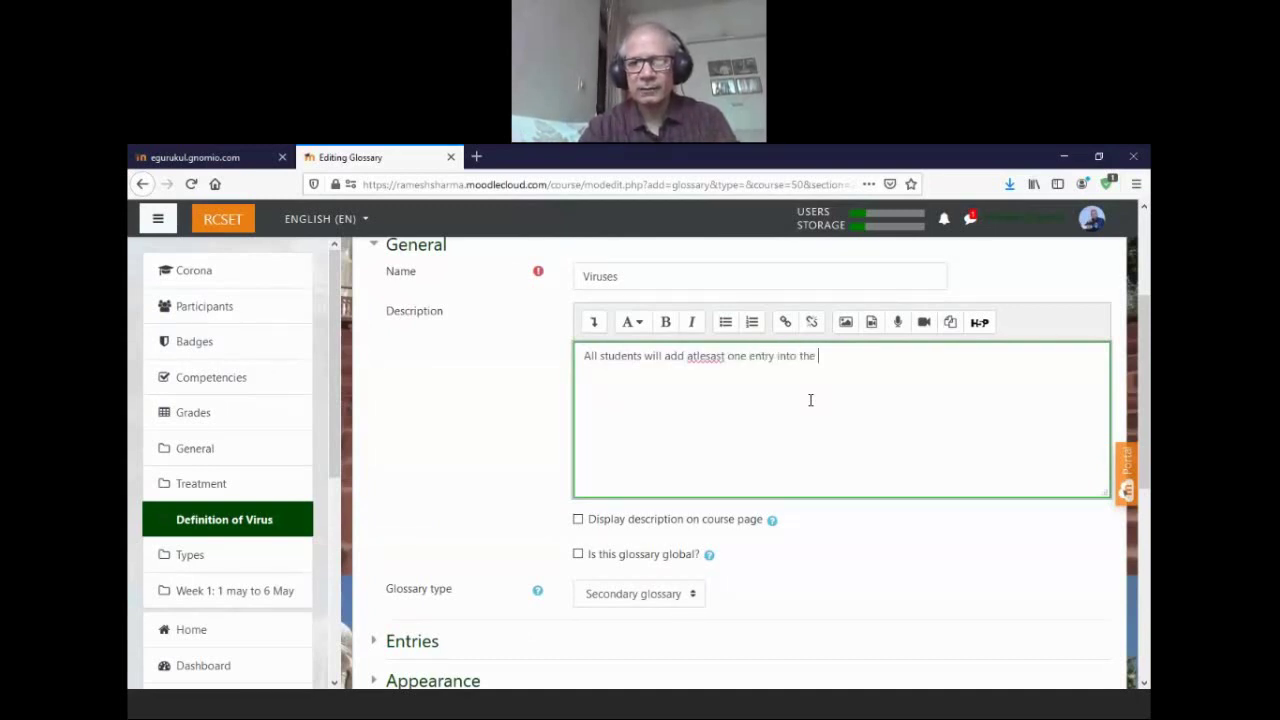
type("glossary")
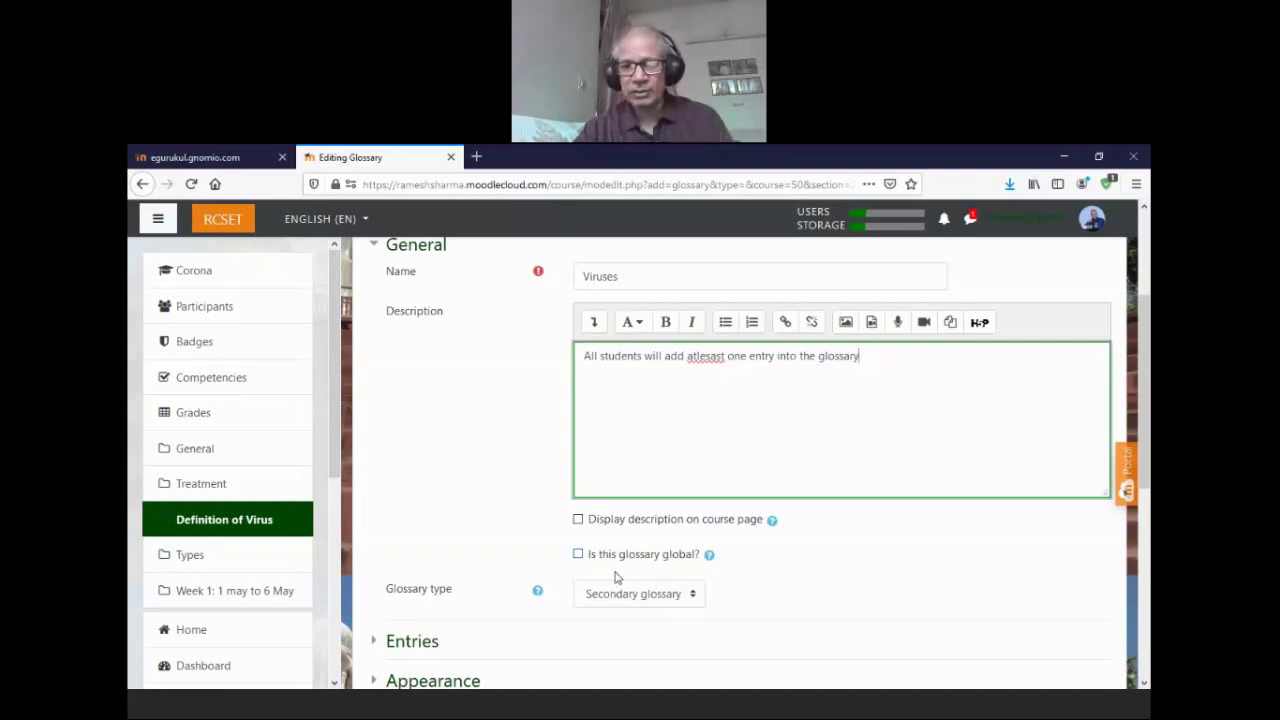
- Enable displaying the glossary's description on the course page, then save and display the glossary and look over its page
left_click(578, 520)
scroll(580, 520, "down", 2)
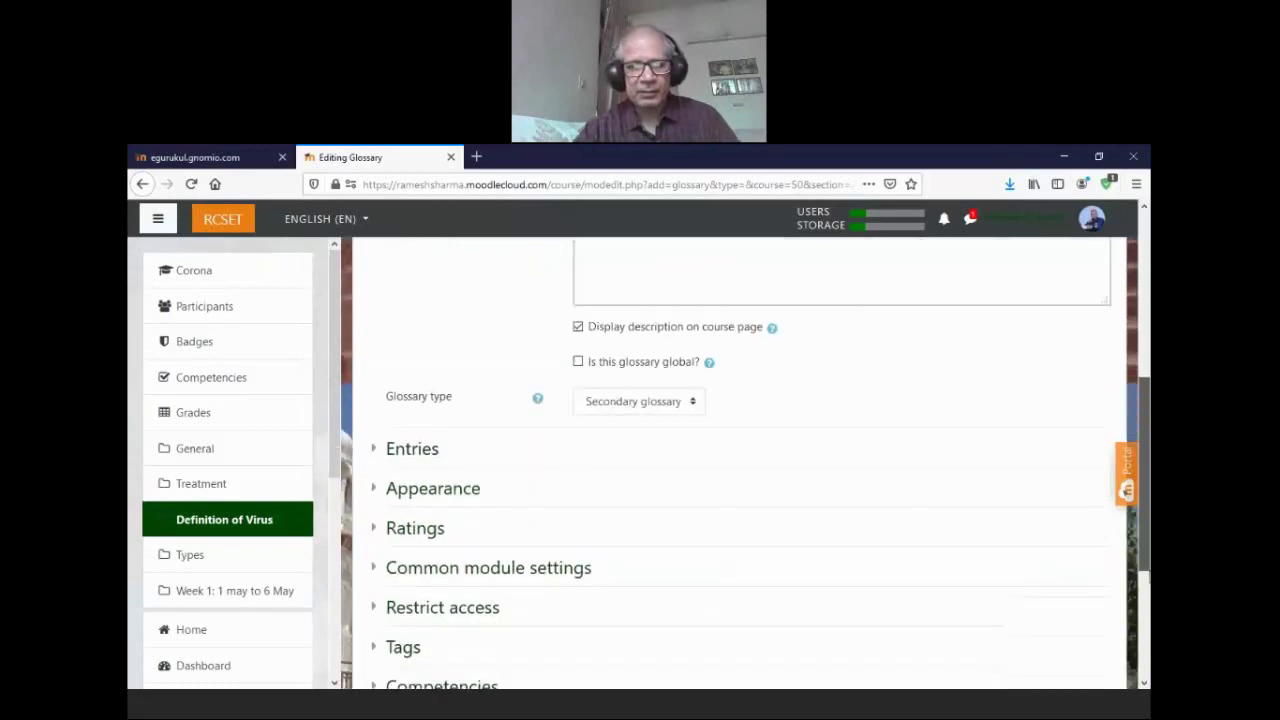
scroll(503, 404, "down", 2)
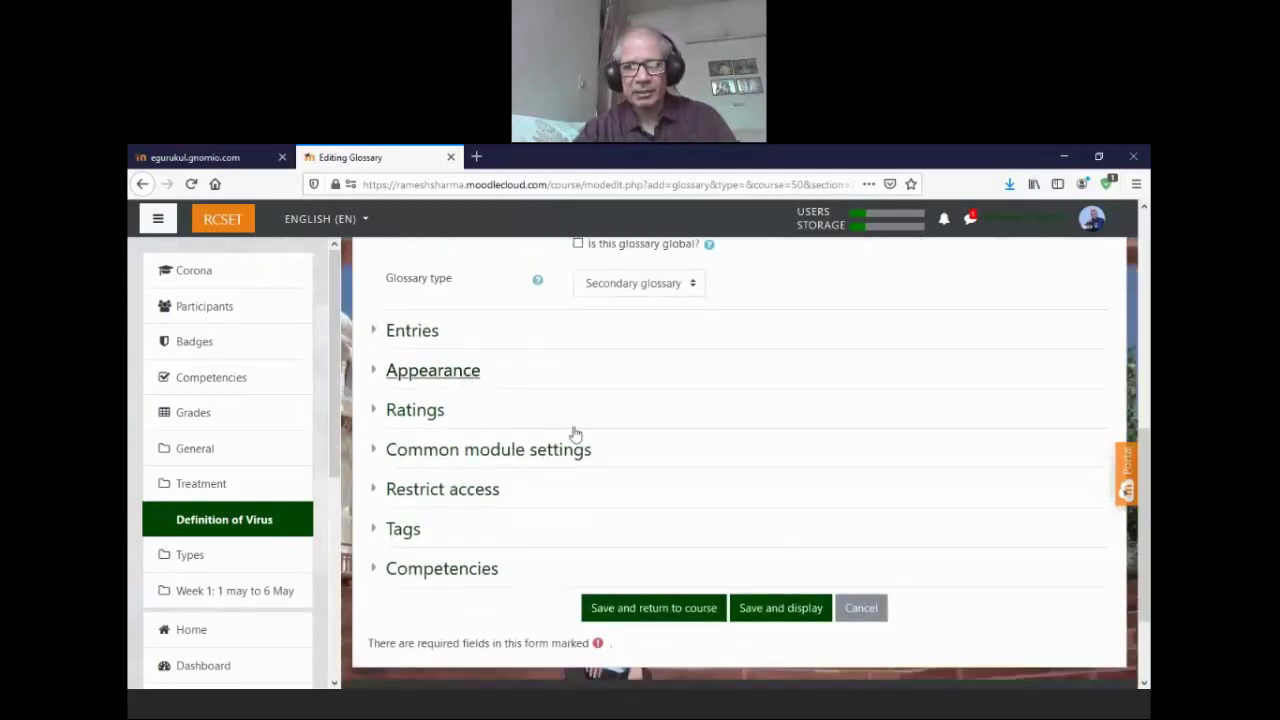
left_click(807, 618)
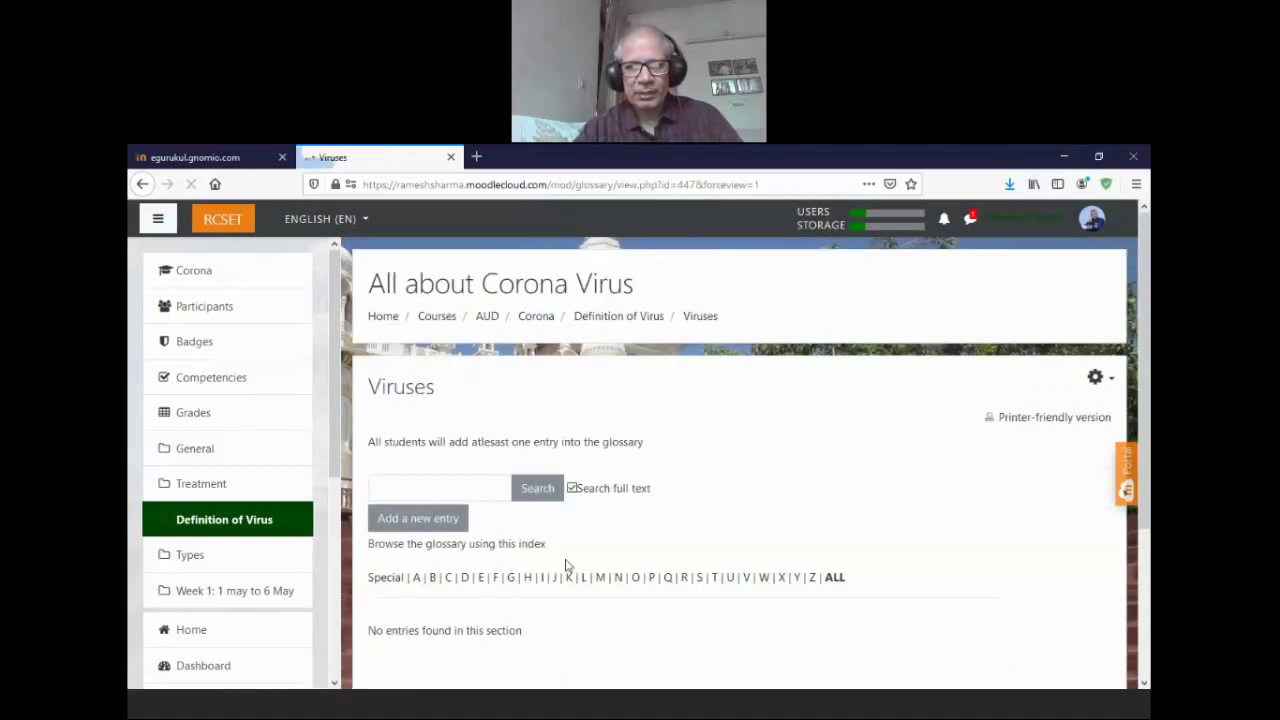
scroll(591, 401, "down", 2)
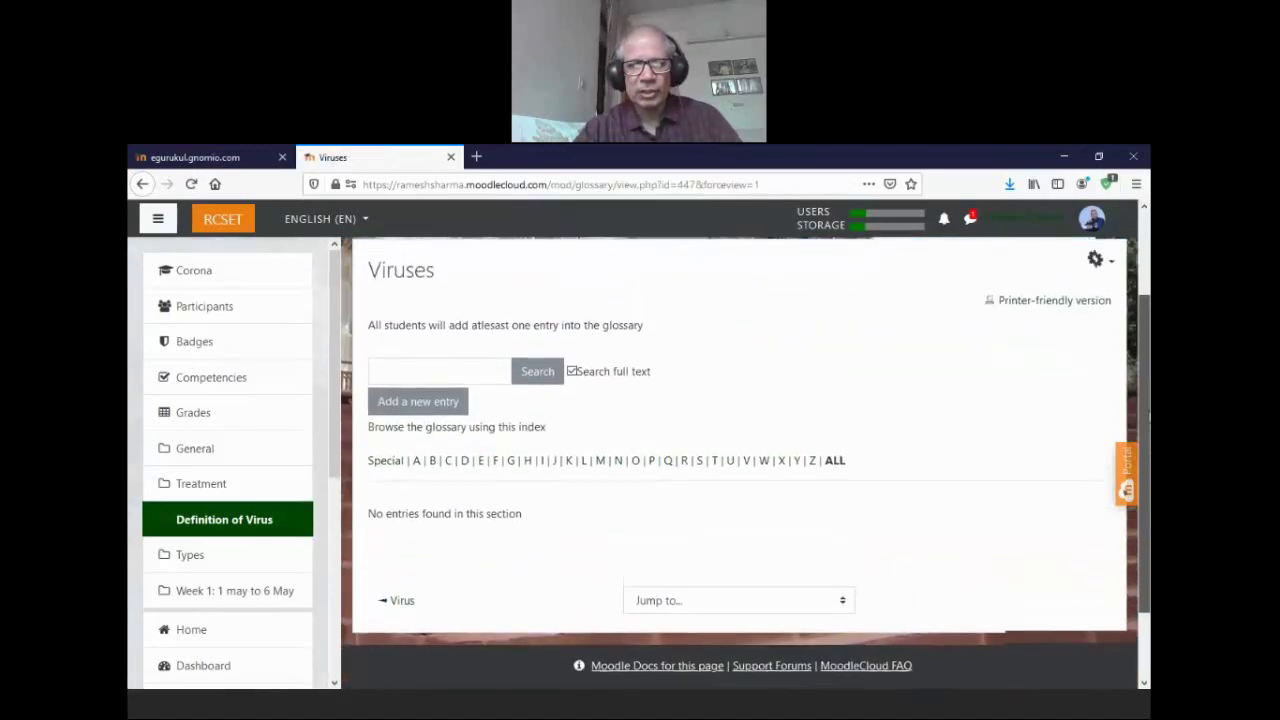
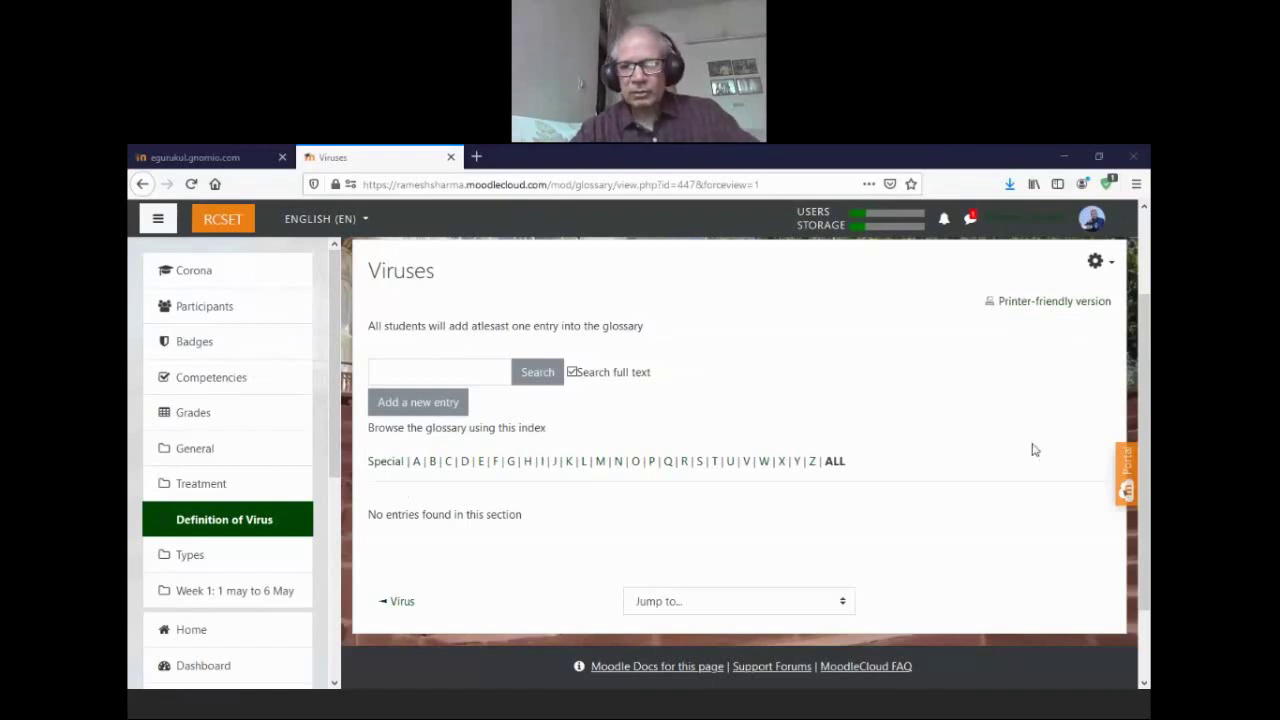
left_click_drag(1141, 551, 1148, 430)
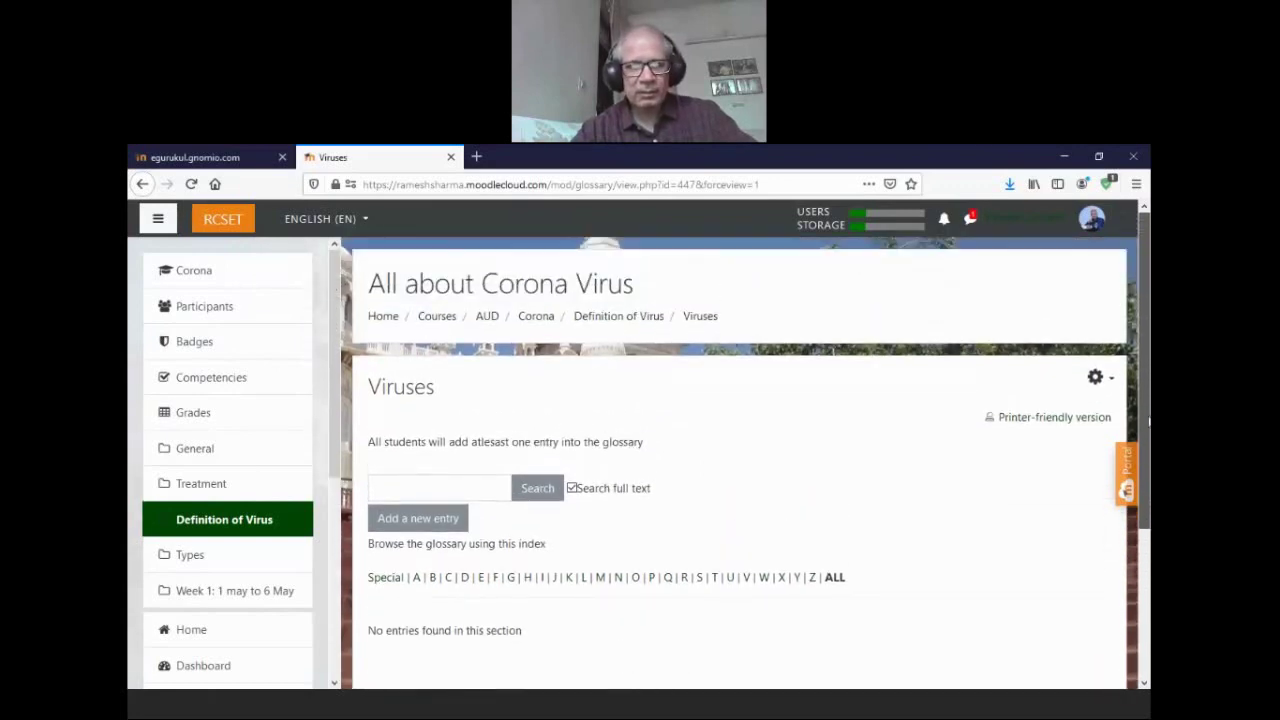
left_click(536, 318)
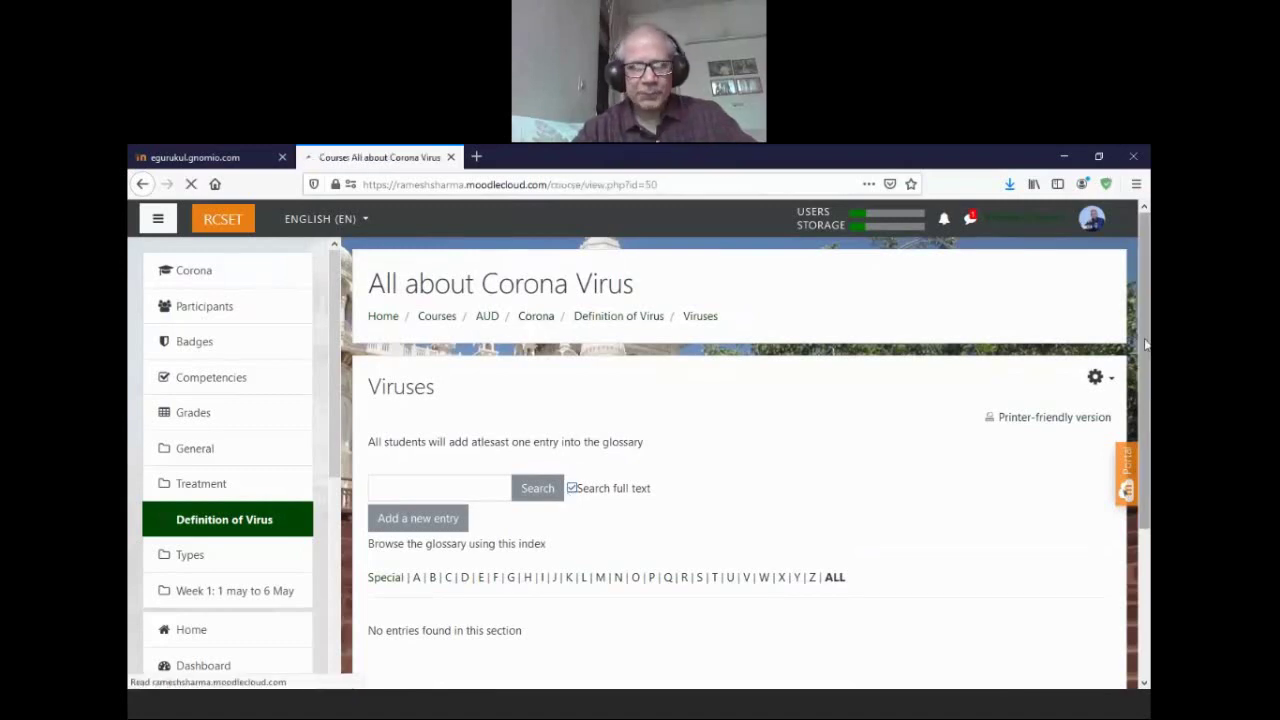
scroll(1146, 420, "down", 5)
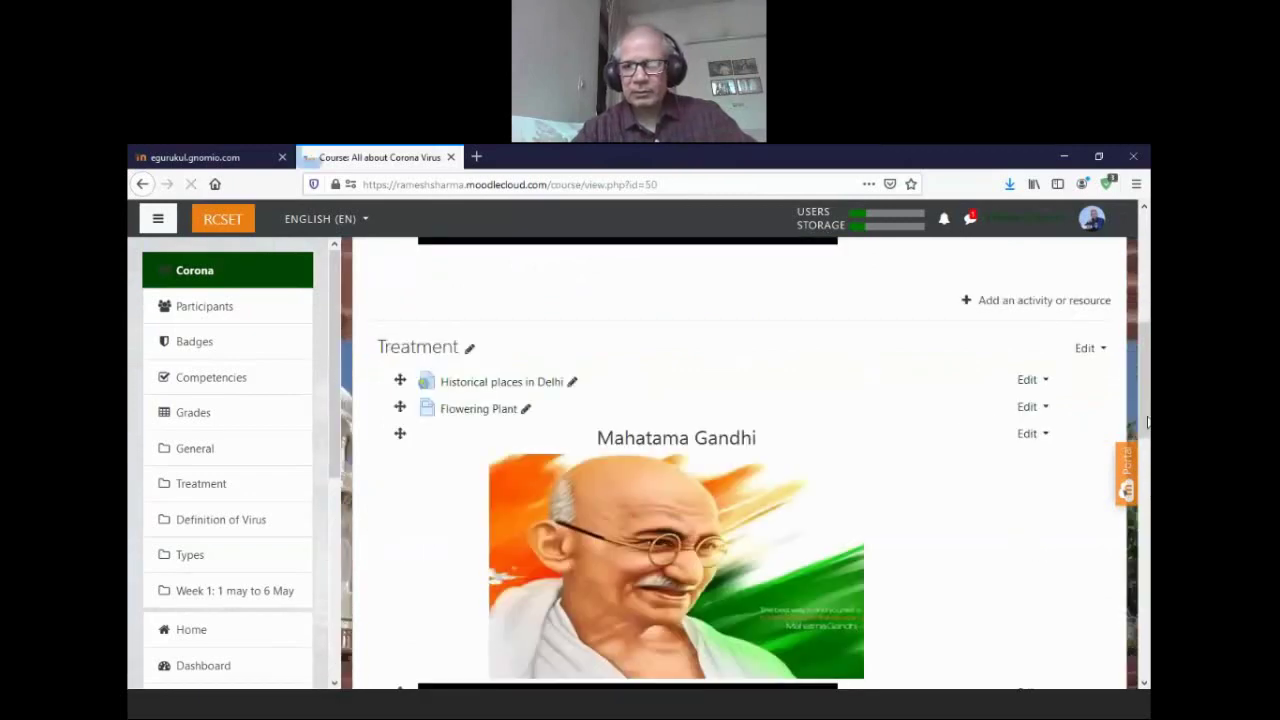
scroll(1149, 498, "down", 10)
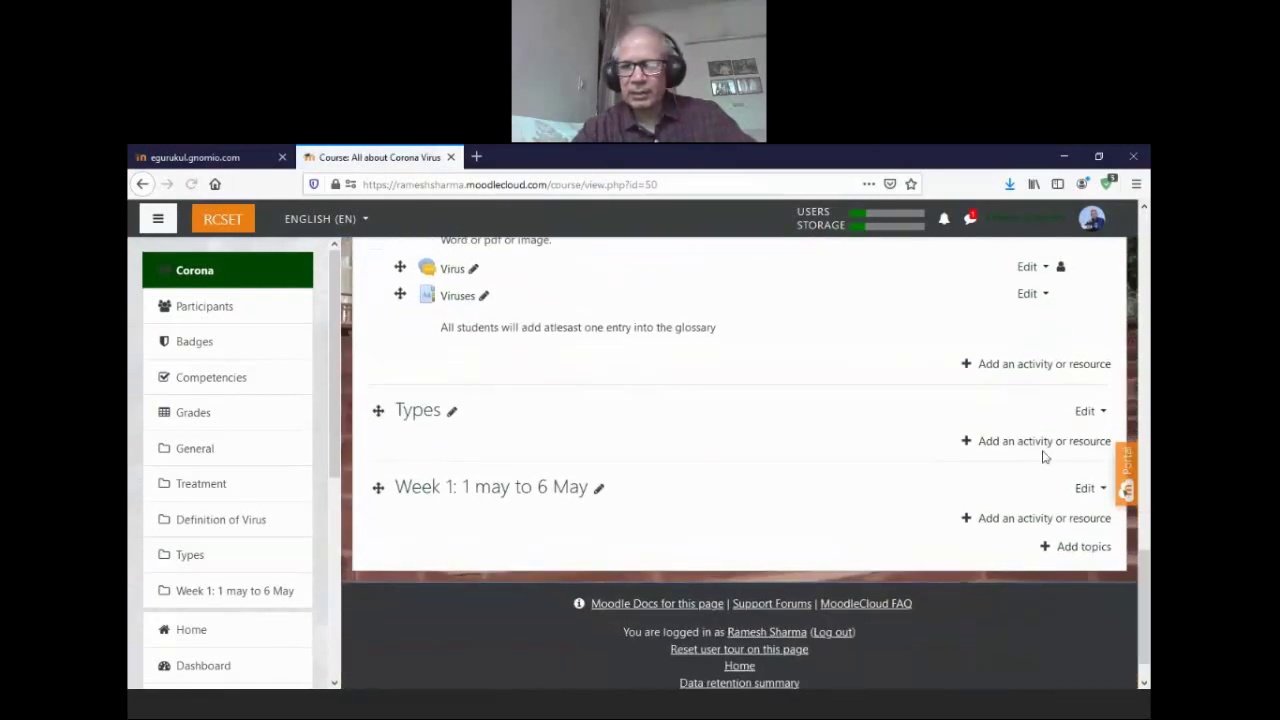
left_click(990, 366)
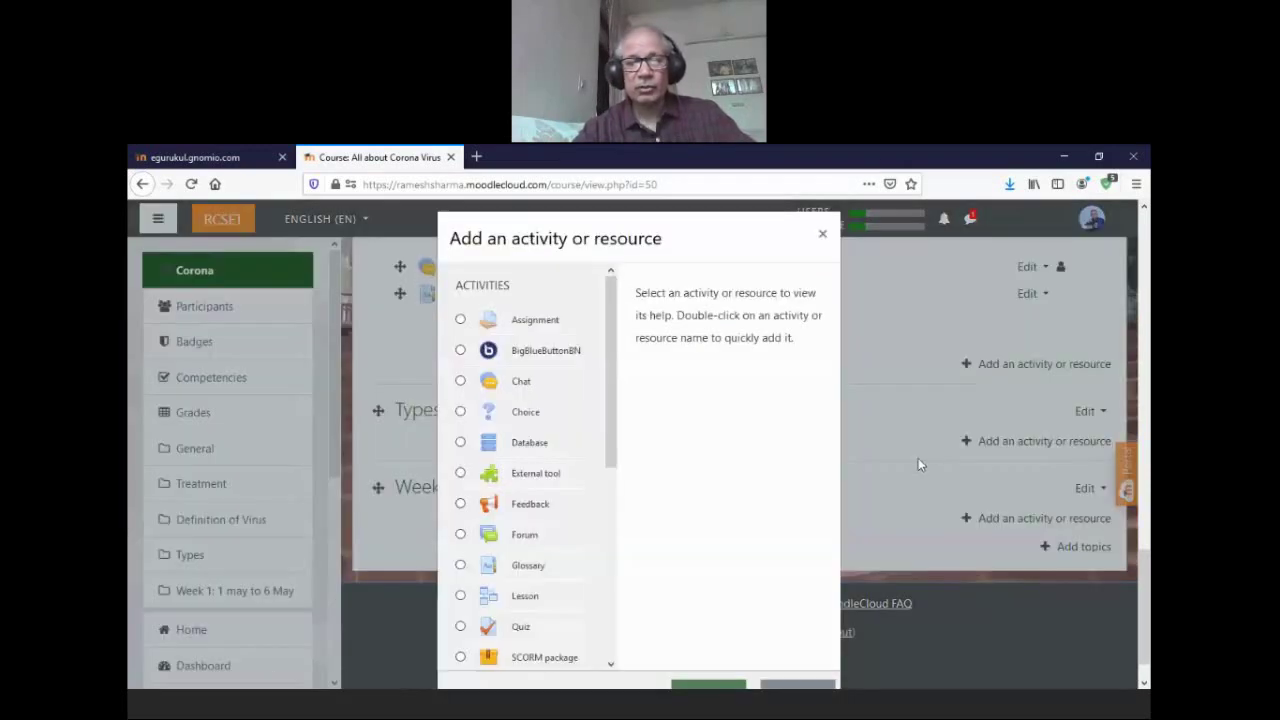
left_click(461, 627)
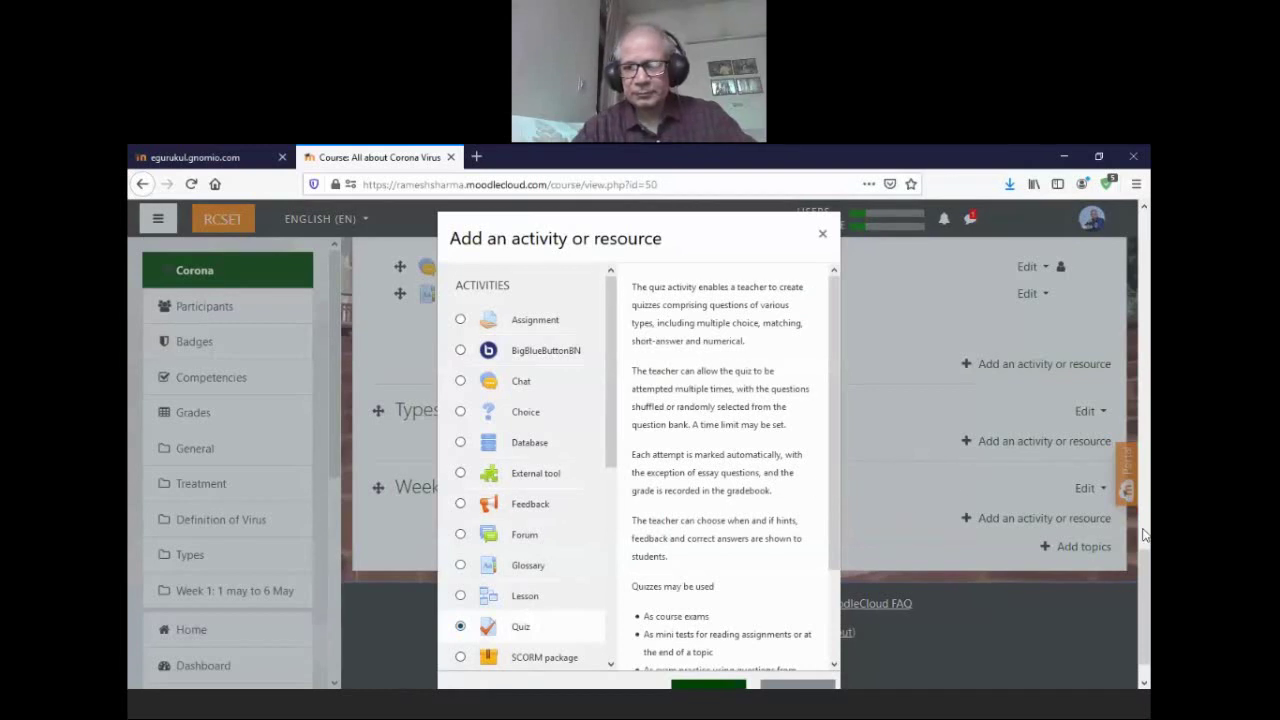
scroll(1146, 570, "down", 1)
left_click(710, 646)
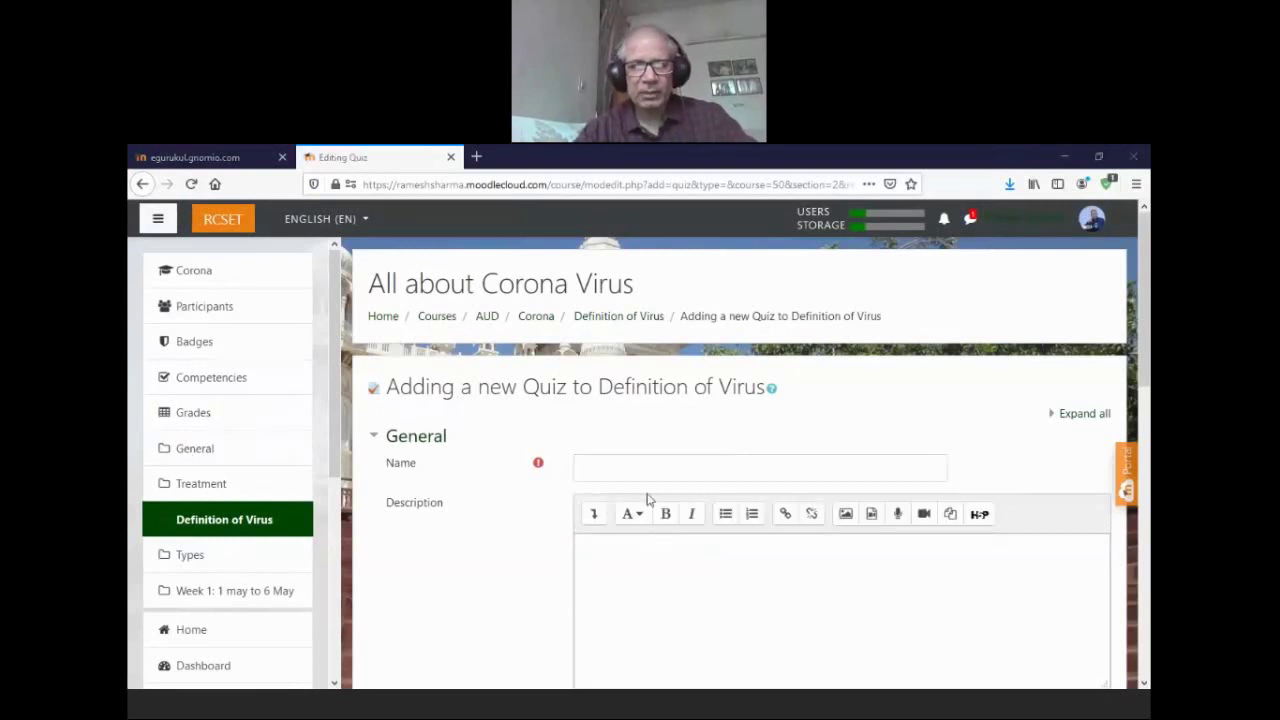
- Open the Viruses glossary from the Corona course page and read the definition of its Virus entry
left_click(536, 318)
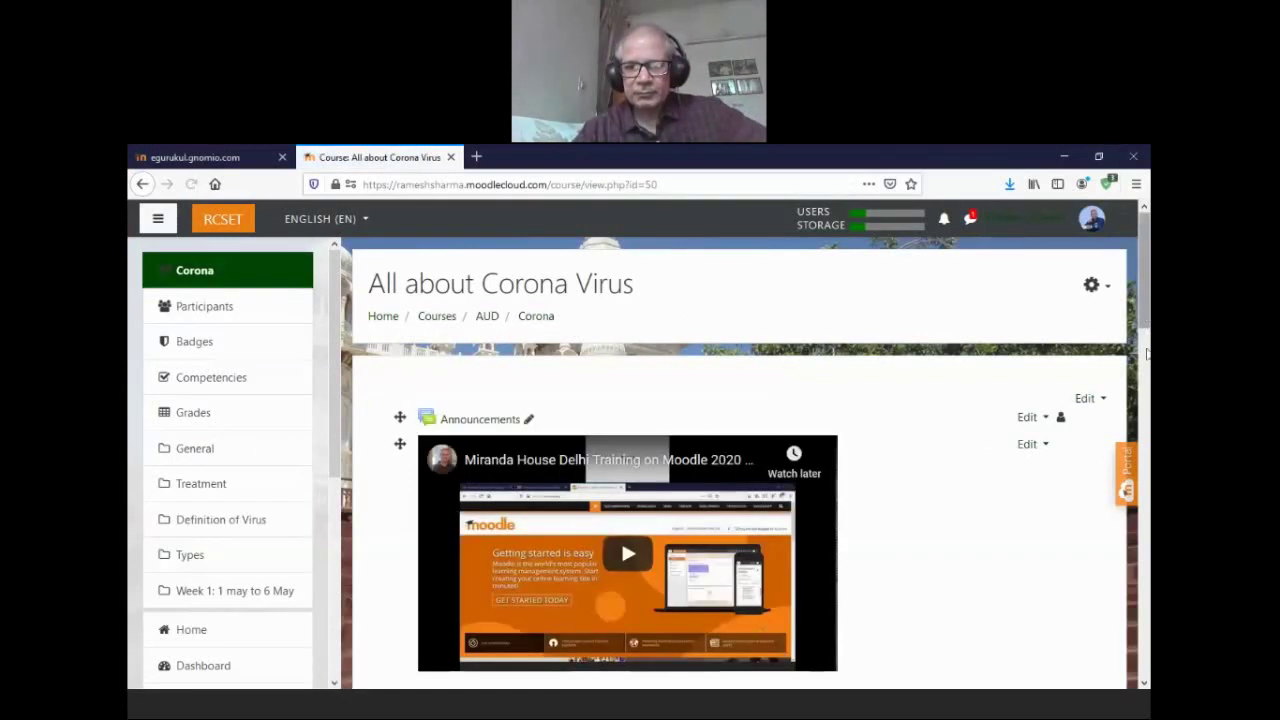
left_click_drag(1146, 335, 1148, 650)
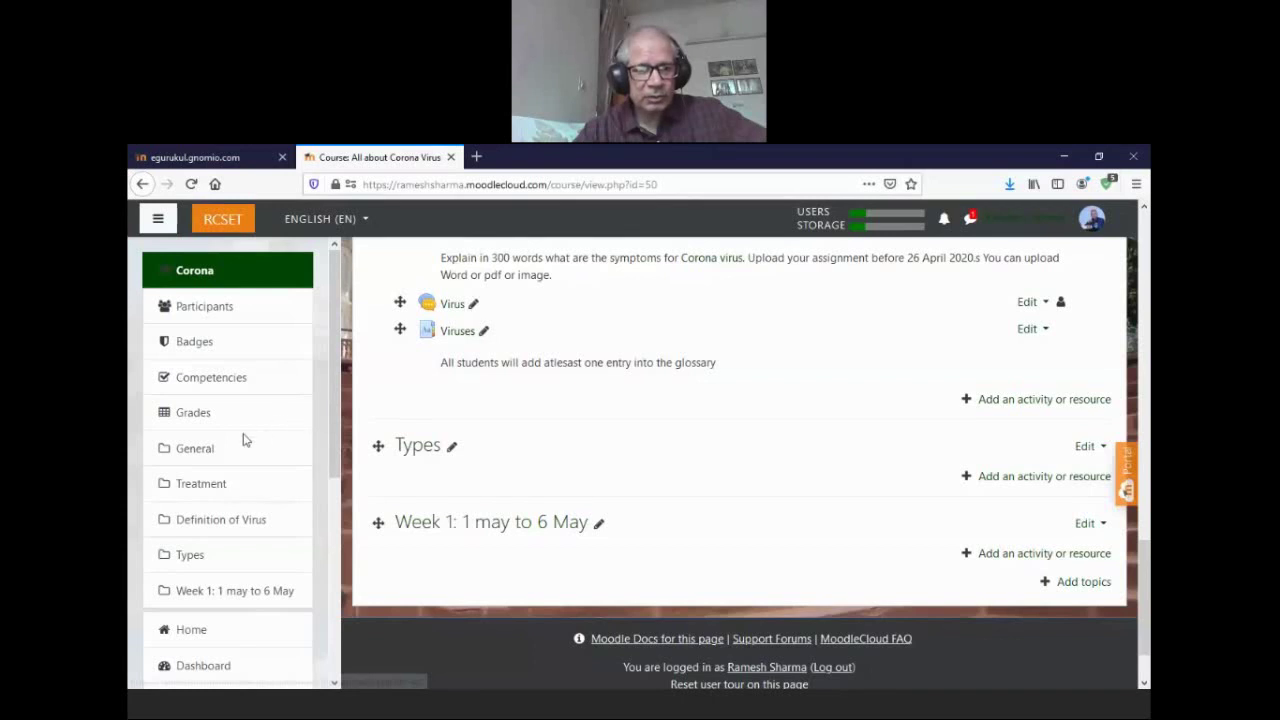
left_click(459, 332)
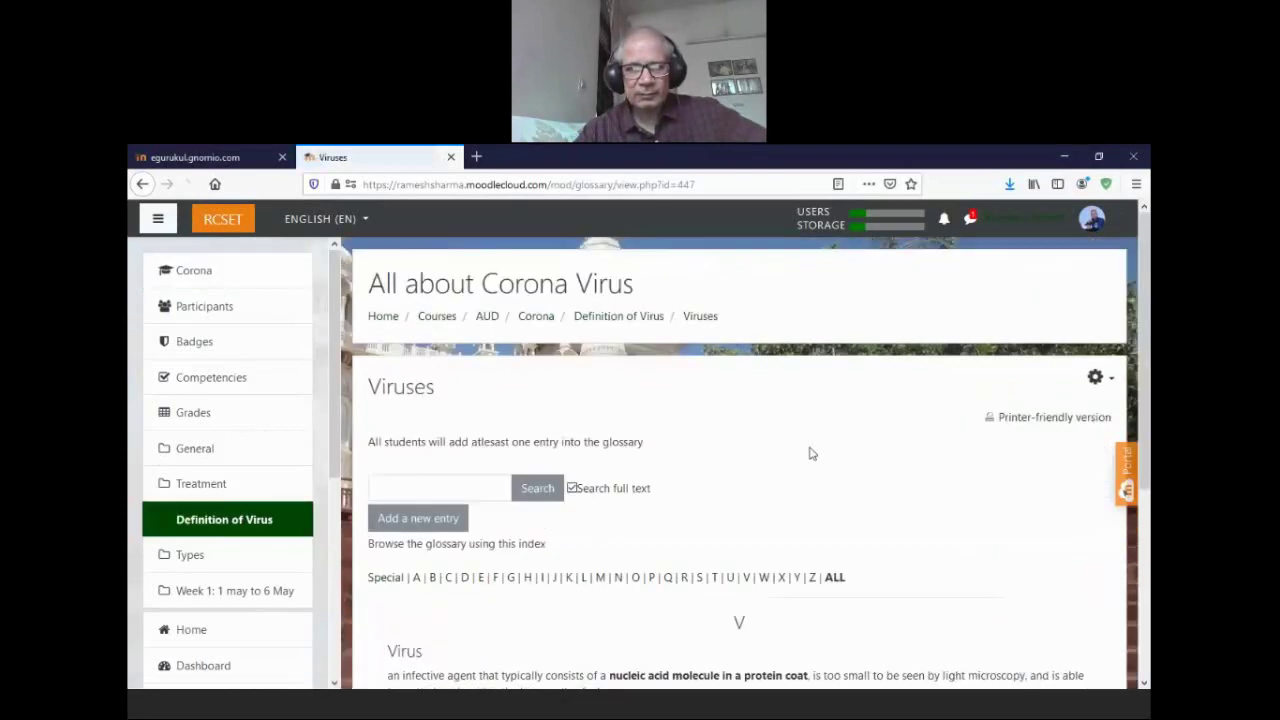
scroll(567, 444, "down", 3)
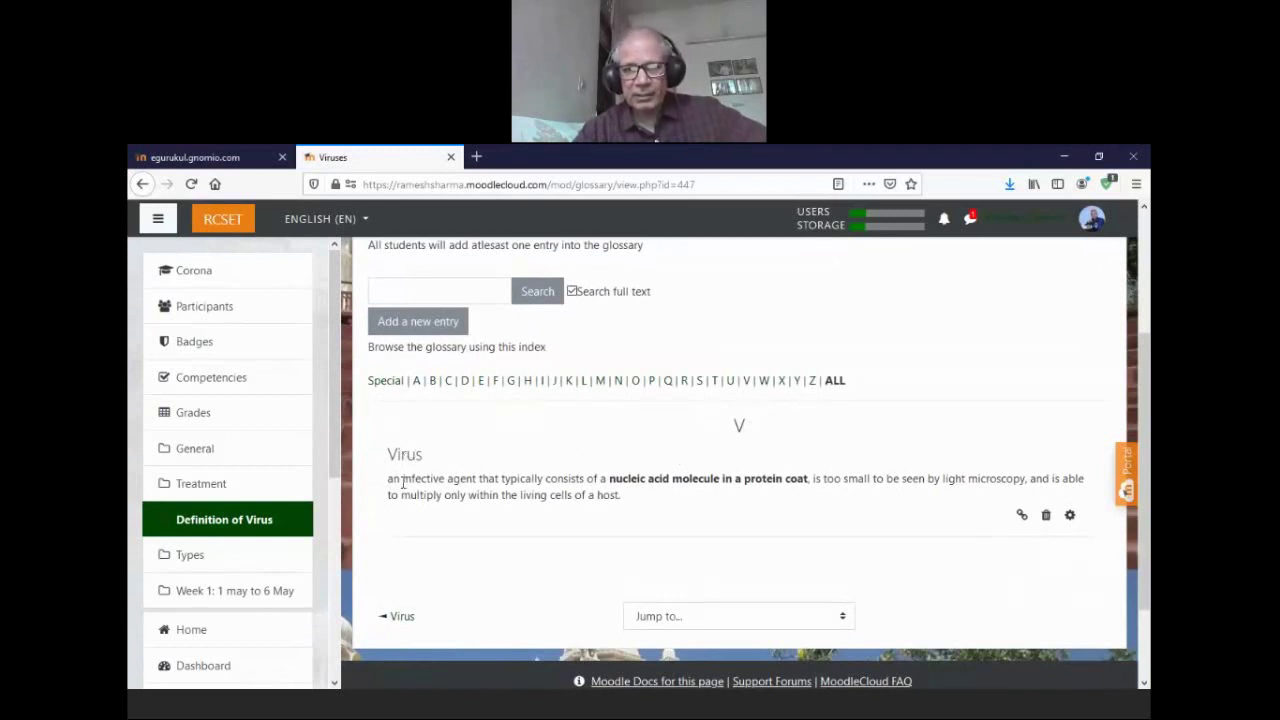
left_click_drag(403, 482, 517, 495)
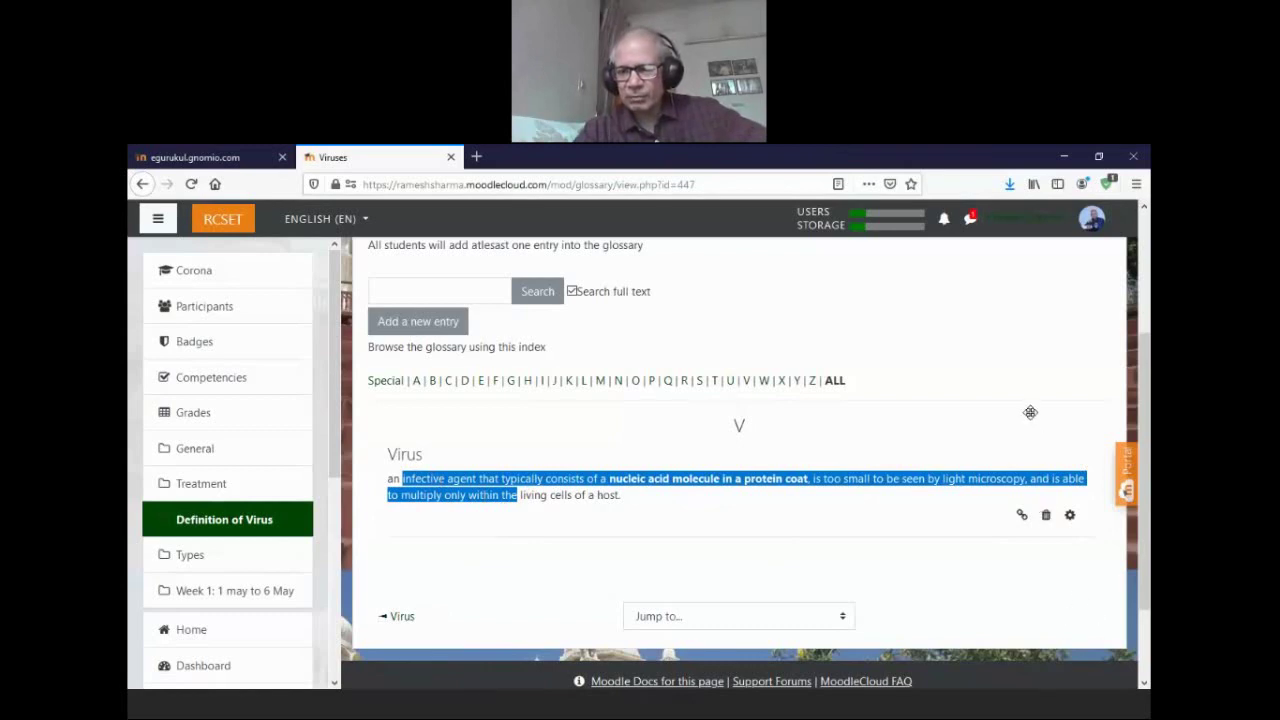
- Open the neighbouring Virus chat activity and jump from it to the Announcements forum
left_click(401, 619)
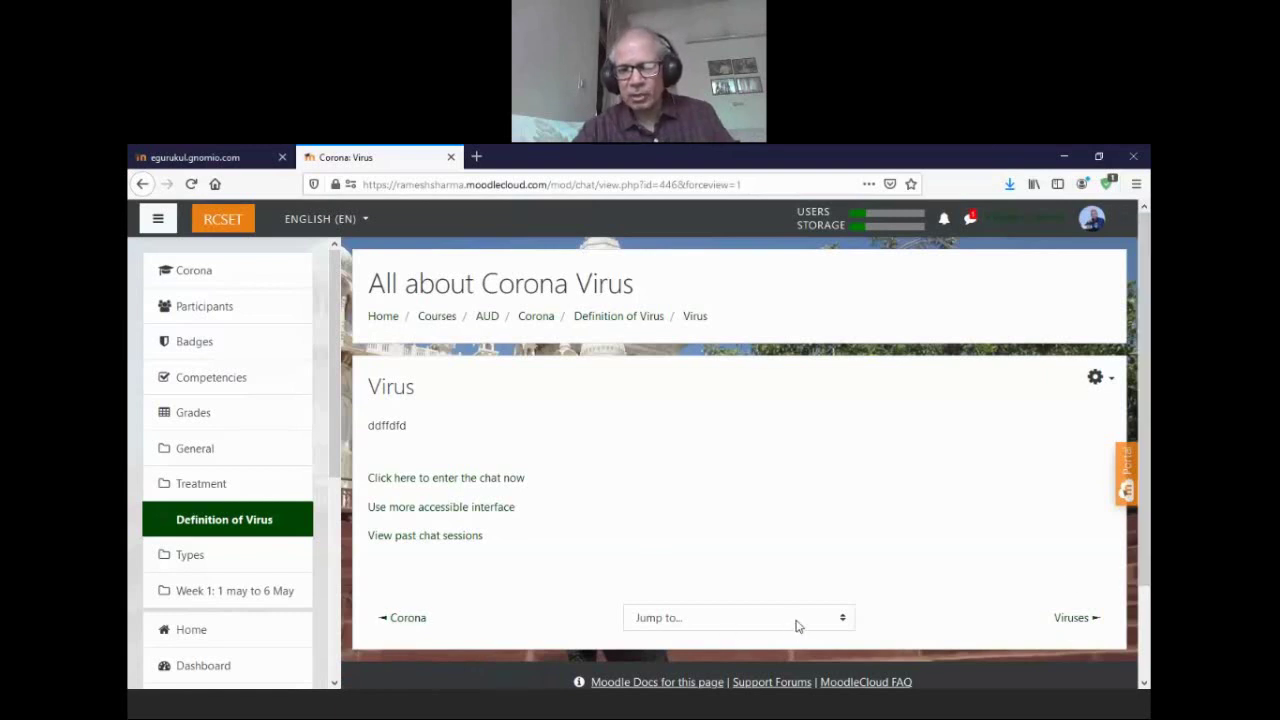
left_click(843, 619)
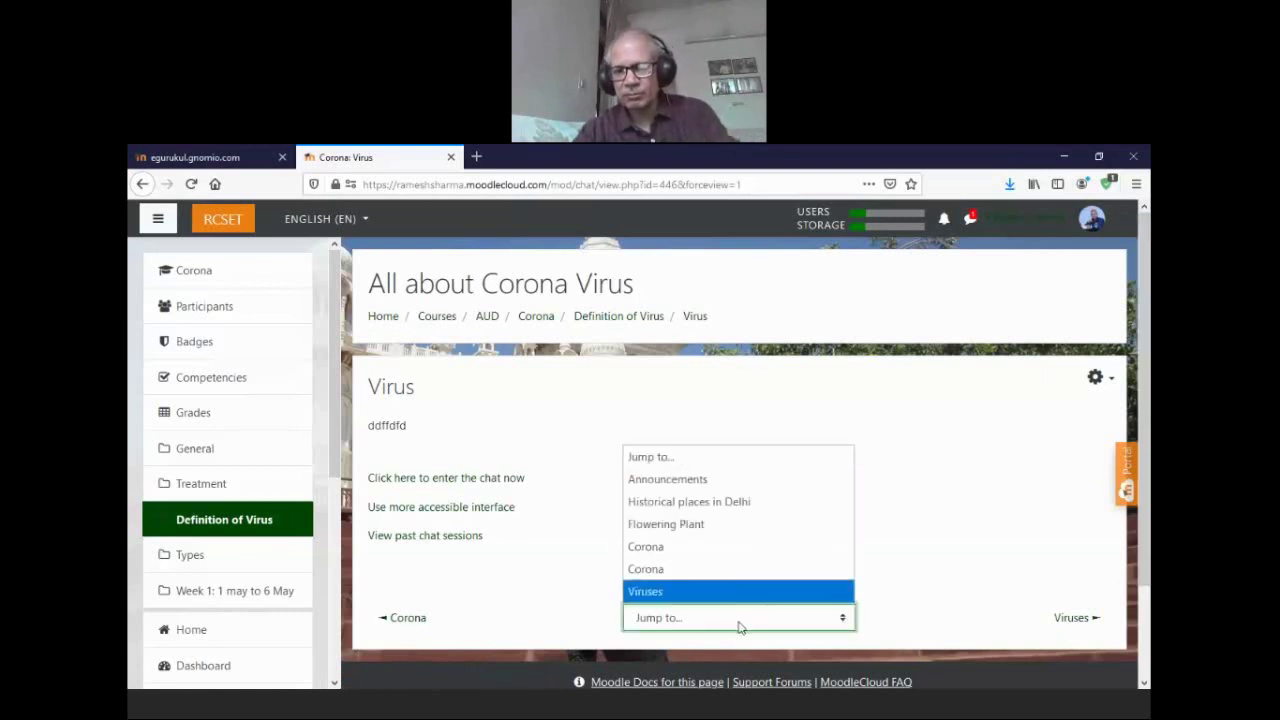
left_click(700, 480)
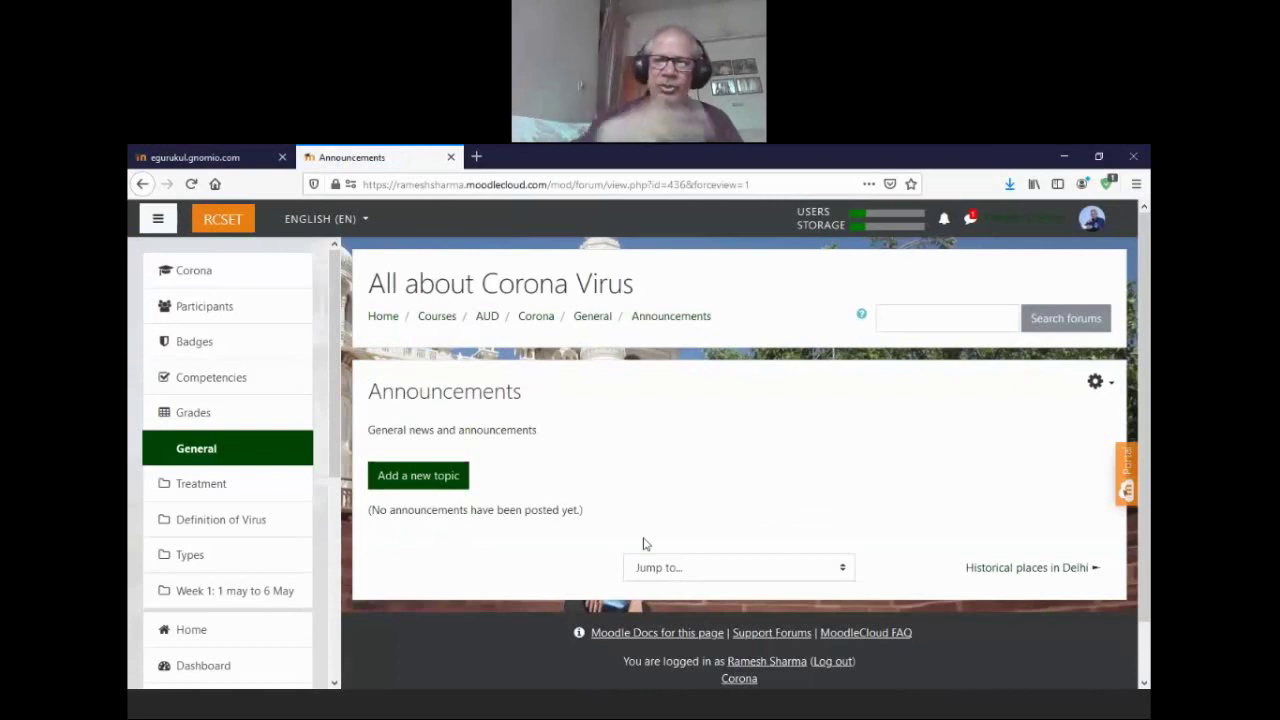
- Return to the Corona course page and reopen the Viruses glossary to view its Virus entry
left_click(537, 318)
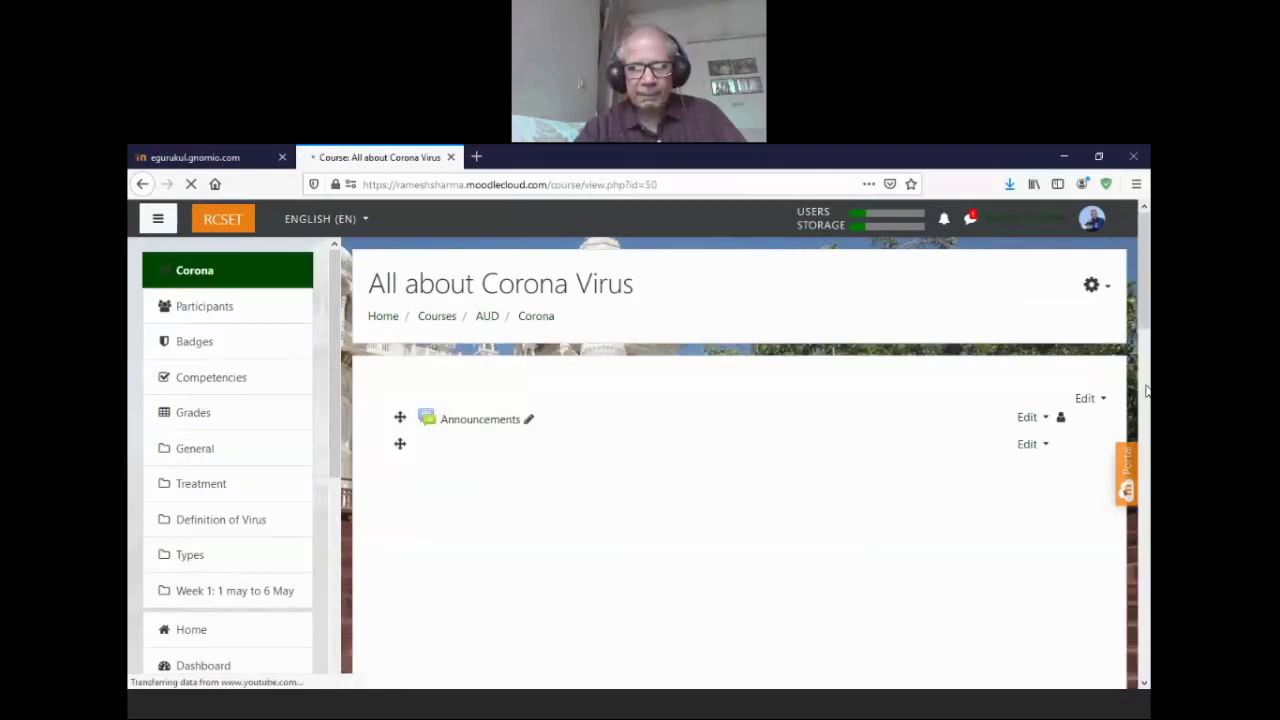
left_click_drag(1145, 316, 1141, 617)
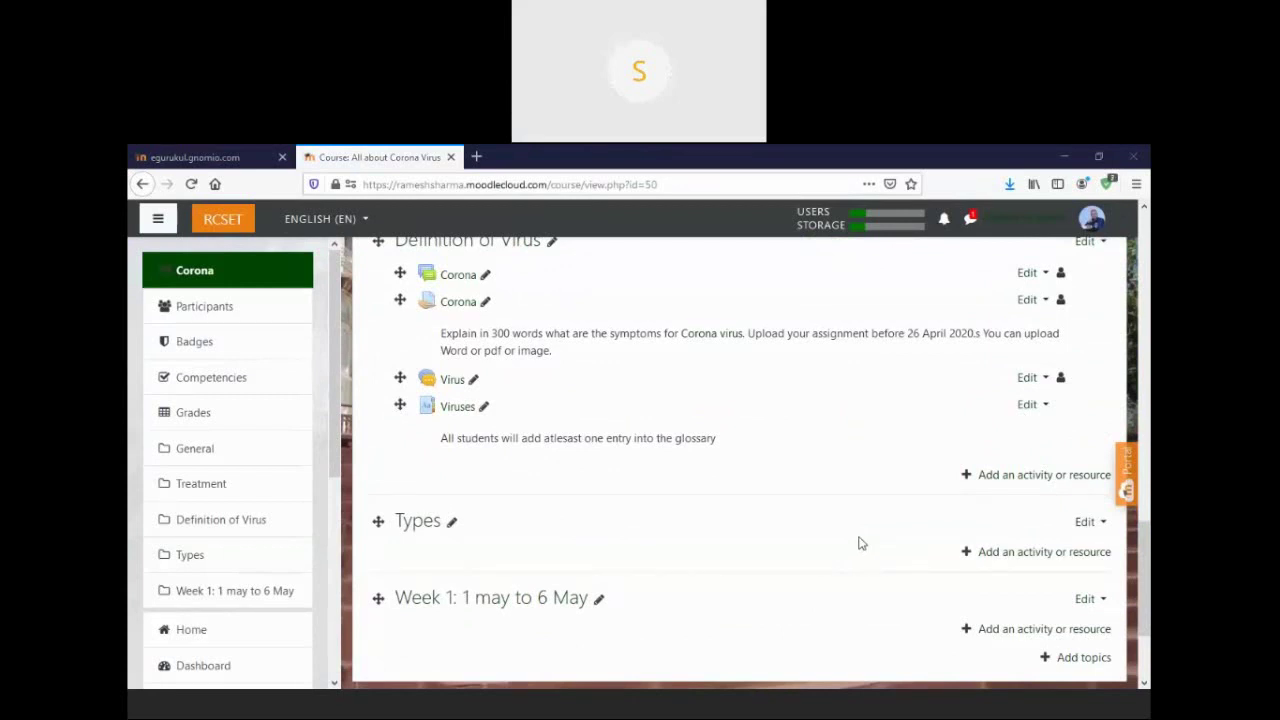
left_click(458, 410)
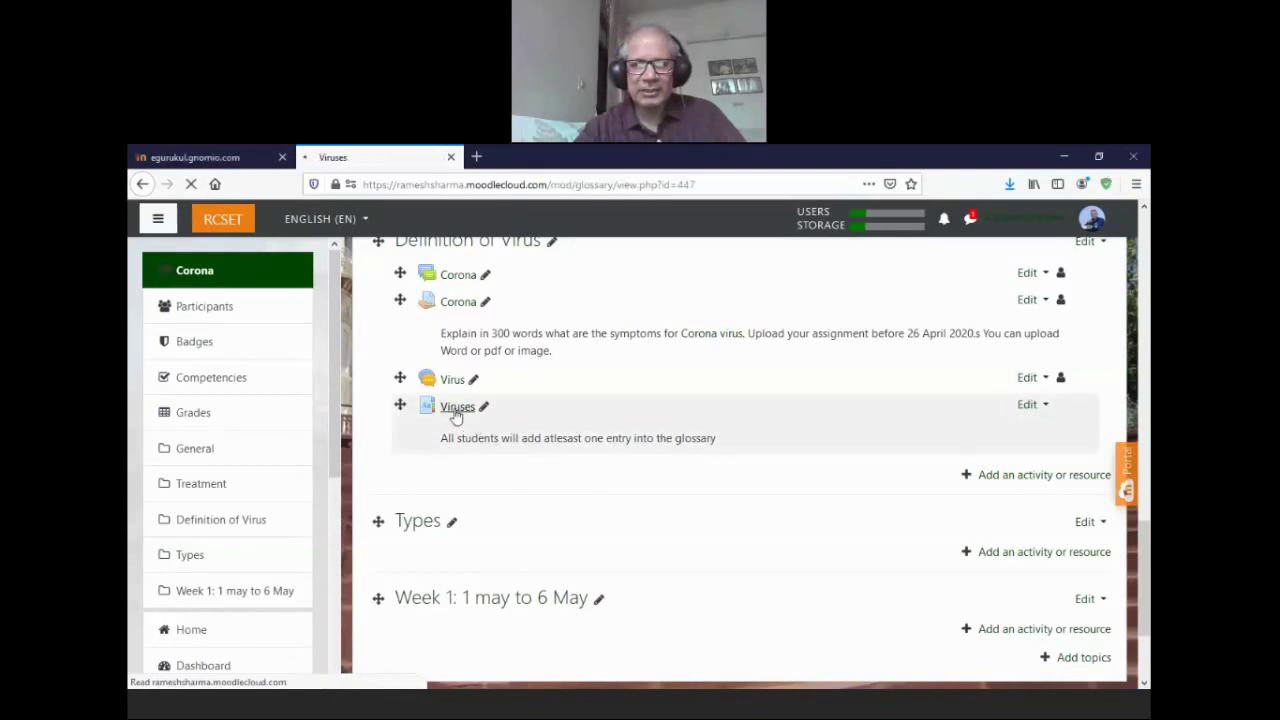
scroll(900, 460, "down", 3)
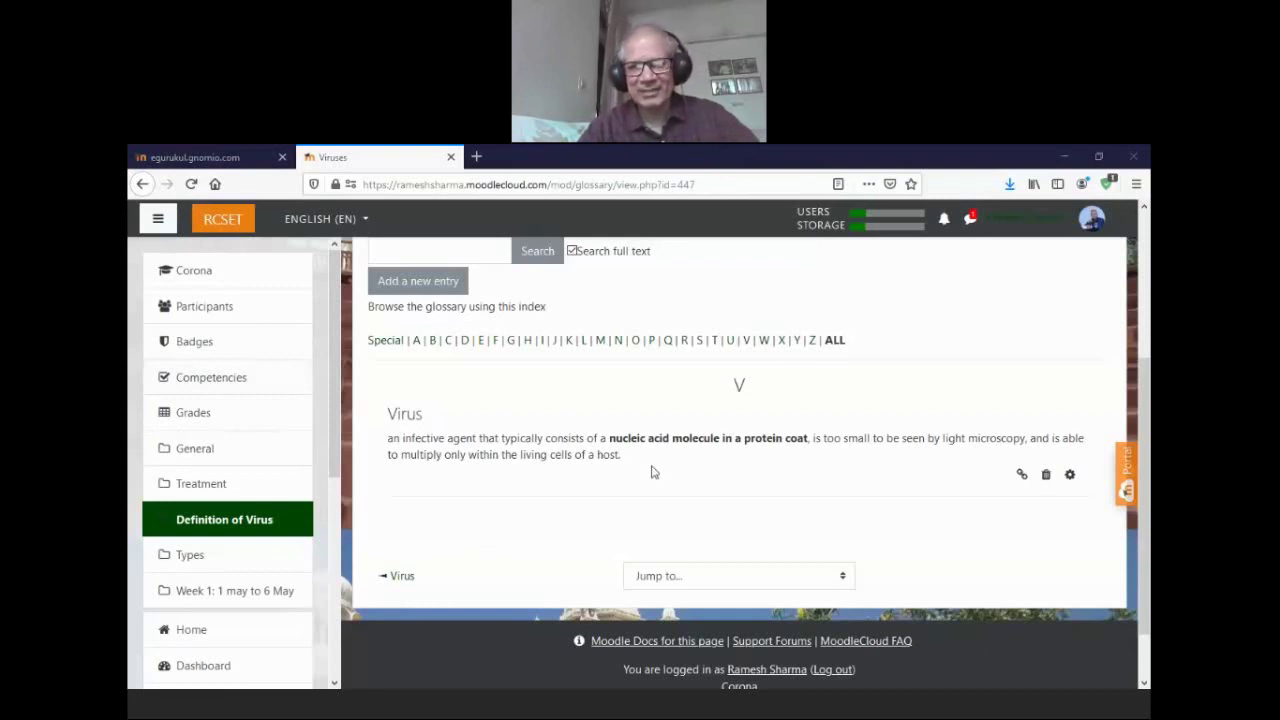
- Open the Virus glossary entry for editing and examine its definition, keyword and attachment fields
left_click(1070, 476)
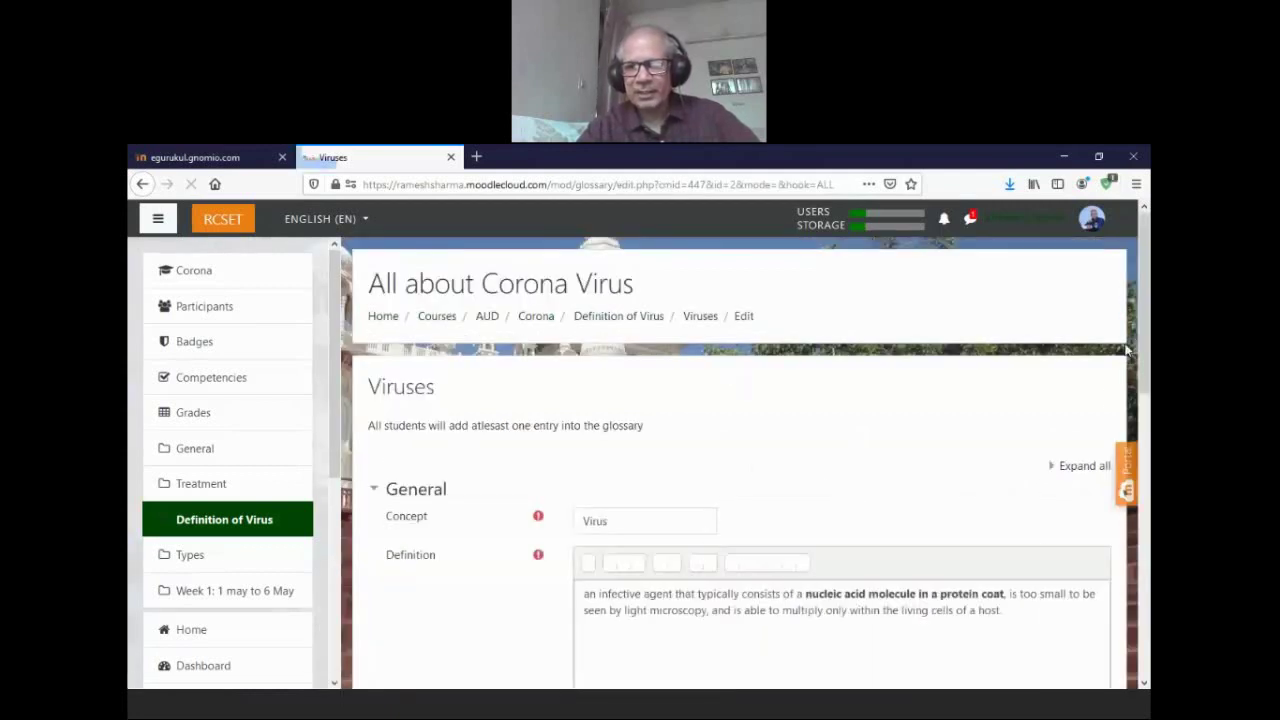
scroll(1035, 497, "down", 3)
scroll(740, 465, "down", 5)
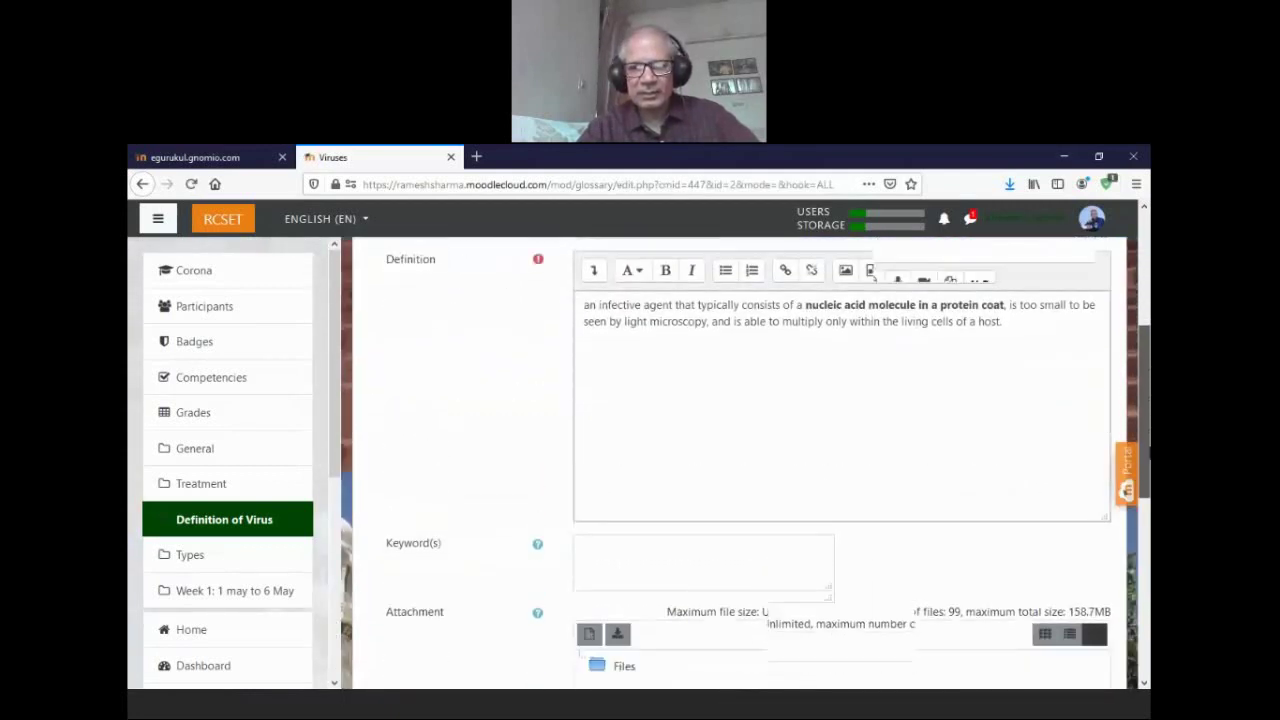
scroll(387, 574, "up", 2)
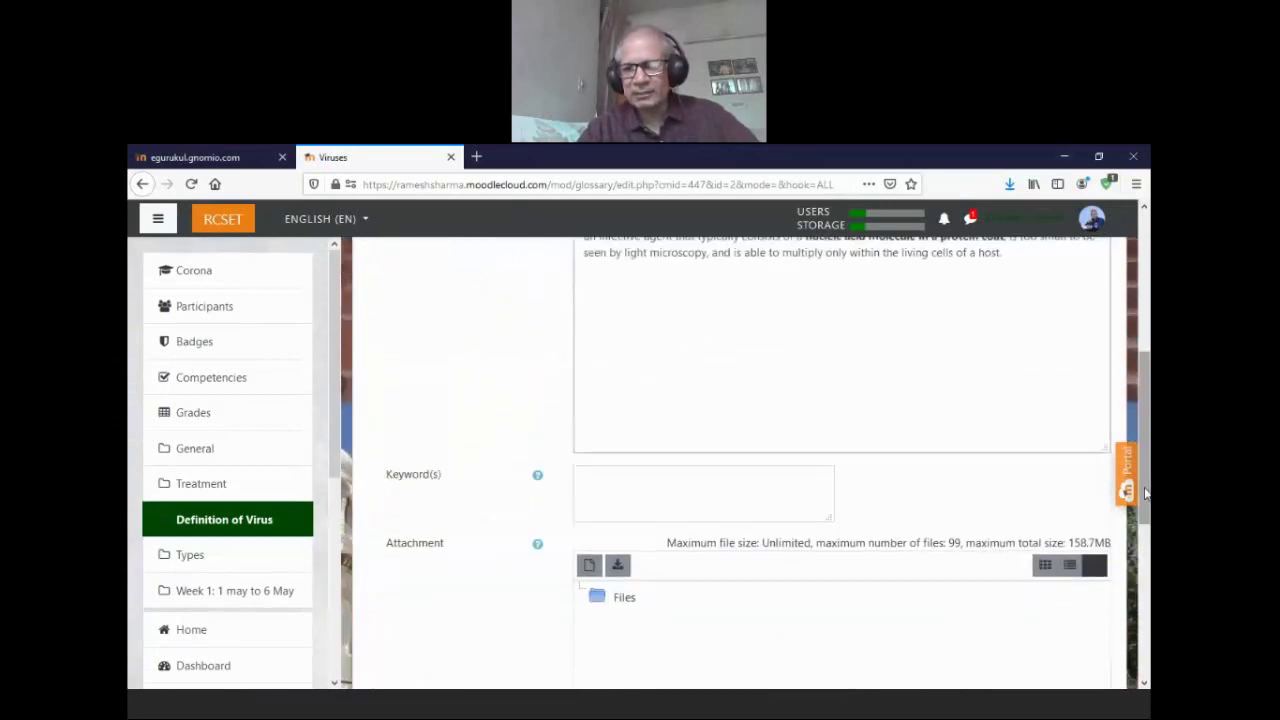
scroll(700, 400, "up", 4)
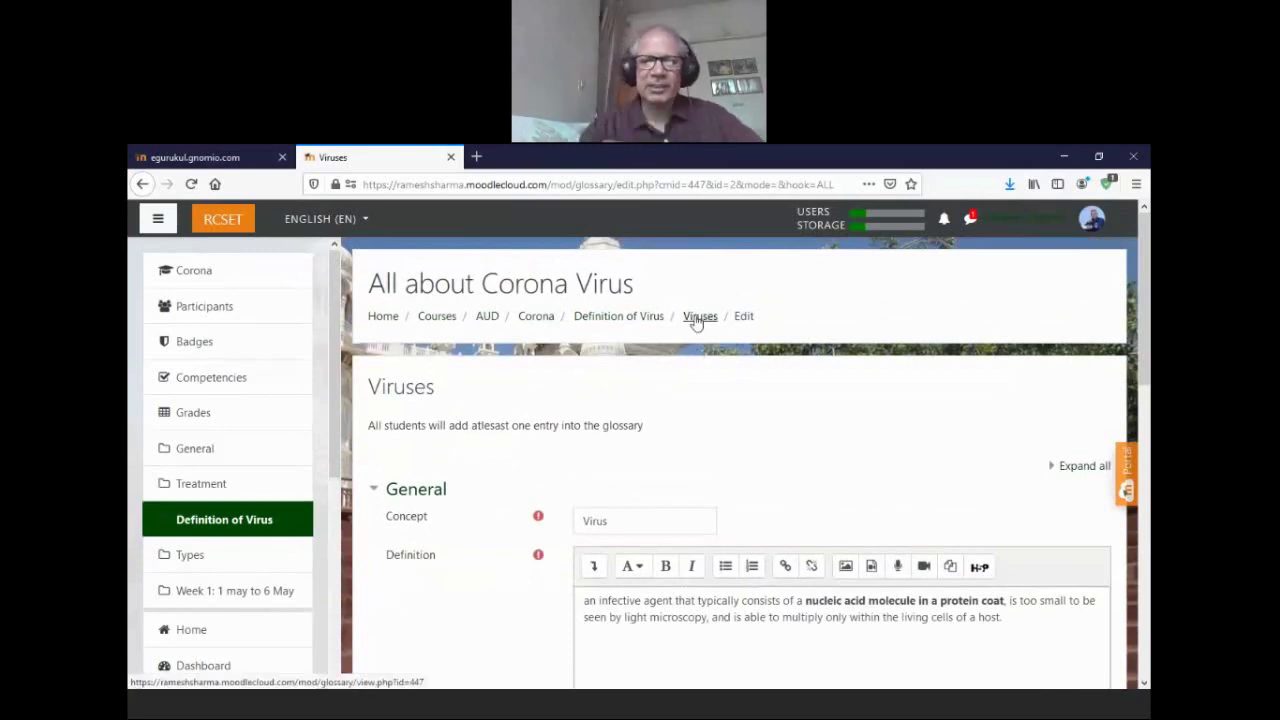
- Return to the Corona course page and add a Quiz activity to the Definition of Virus section
left_click(536, 318)
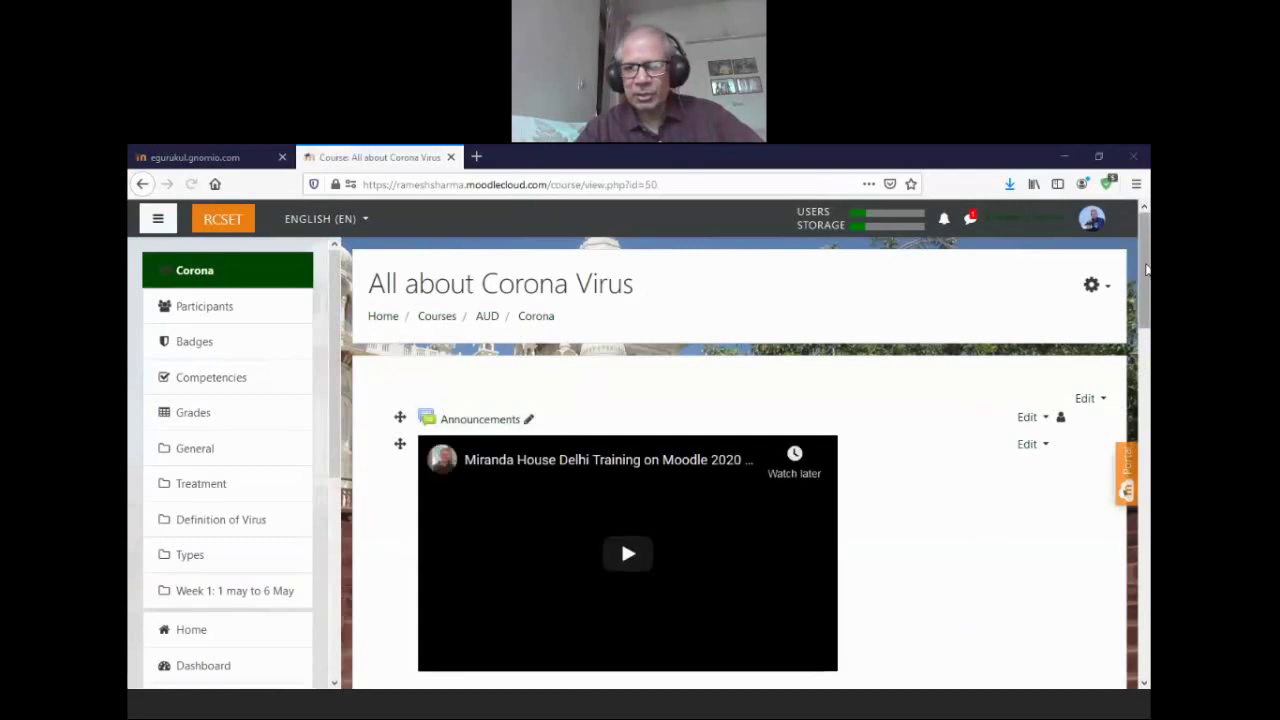
scroll(1118, 301, "down", 4)
scroll(740, 460, "down", 3)
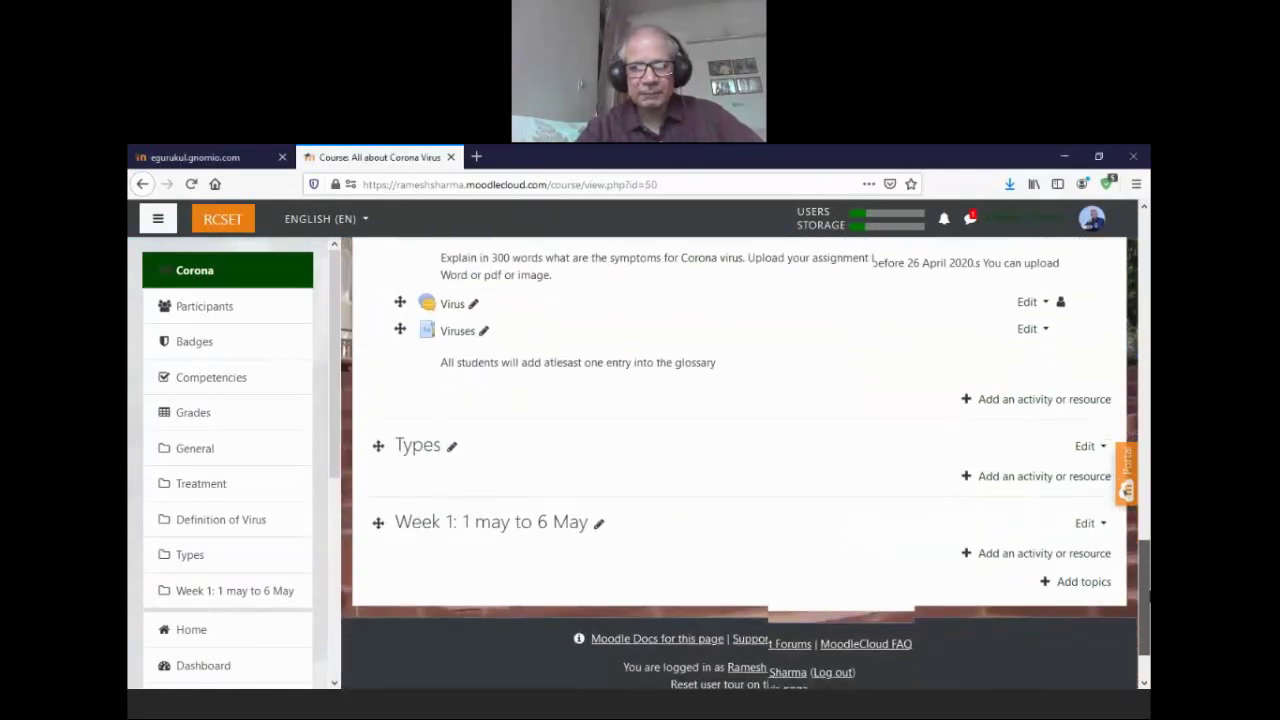
left_click(1010, 398)
scroll(614, 466, "down", 3)
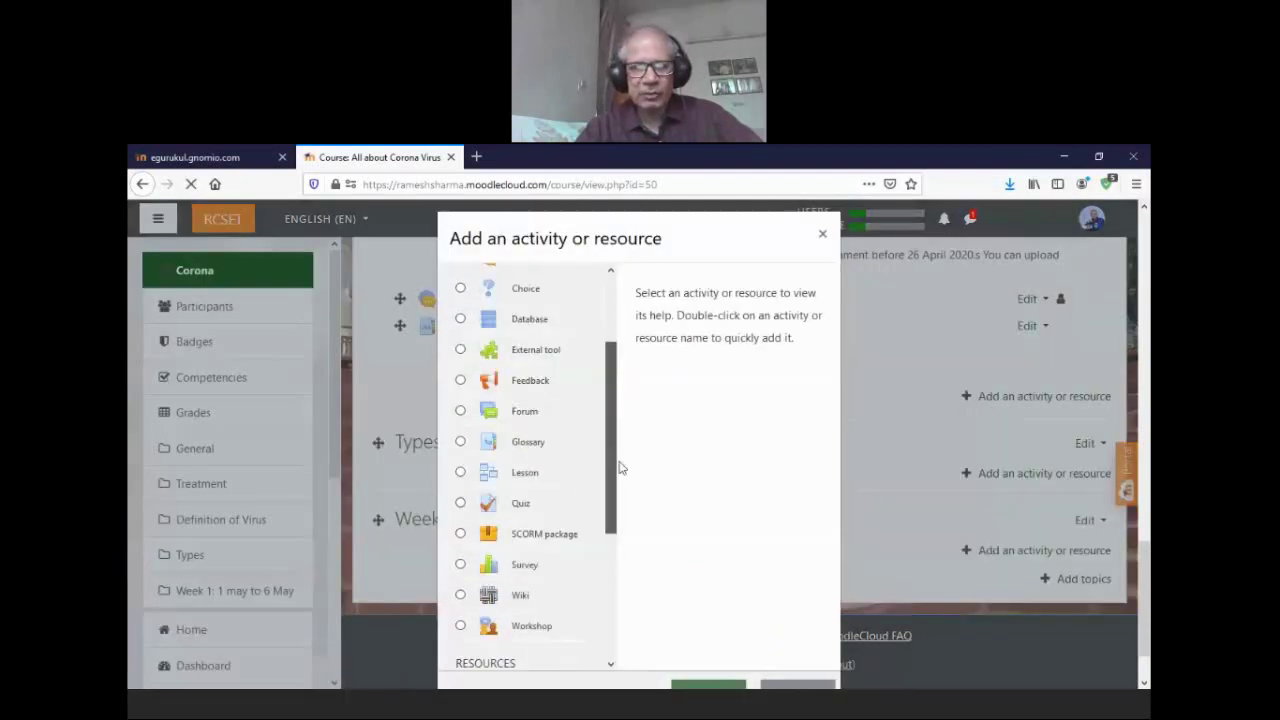
left_click(461, 440)
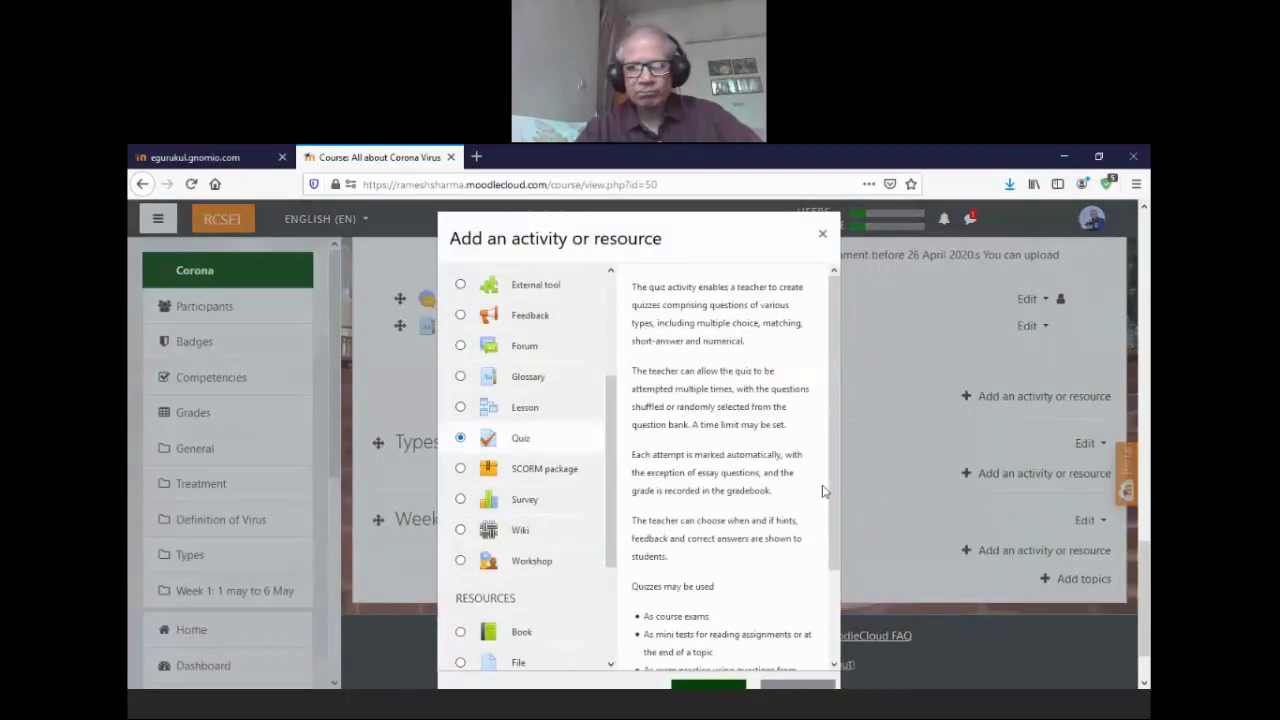
scroll(1140, 575, "down", 2)
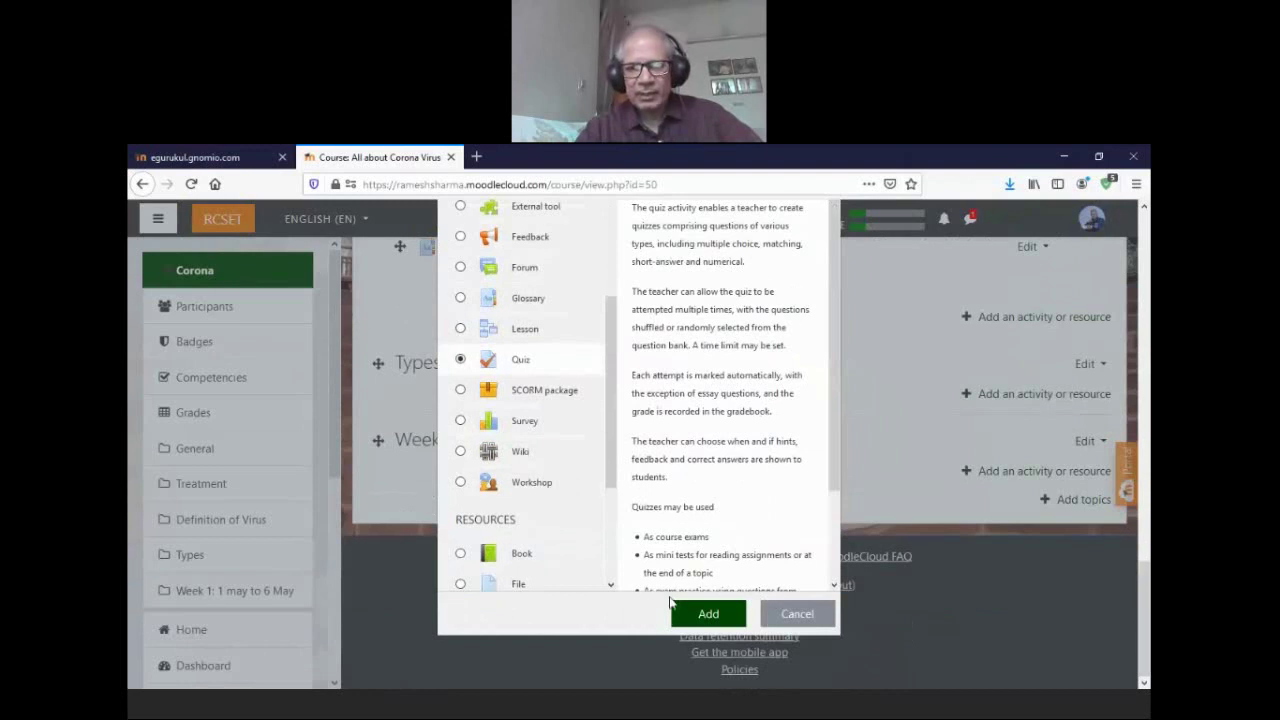
left_click(709, 614)
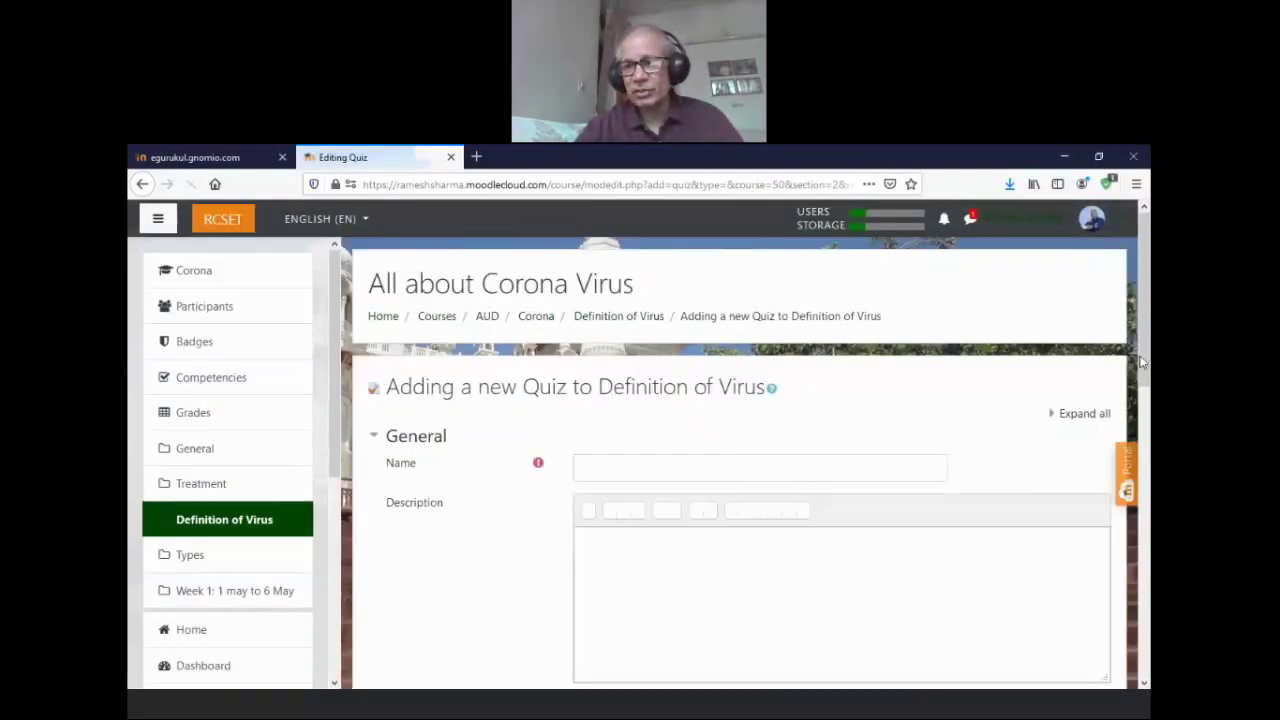
- Name the new quiz "Virus"
scroll(1085, 453, "down", 2)
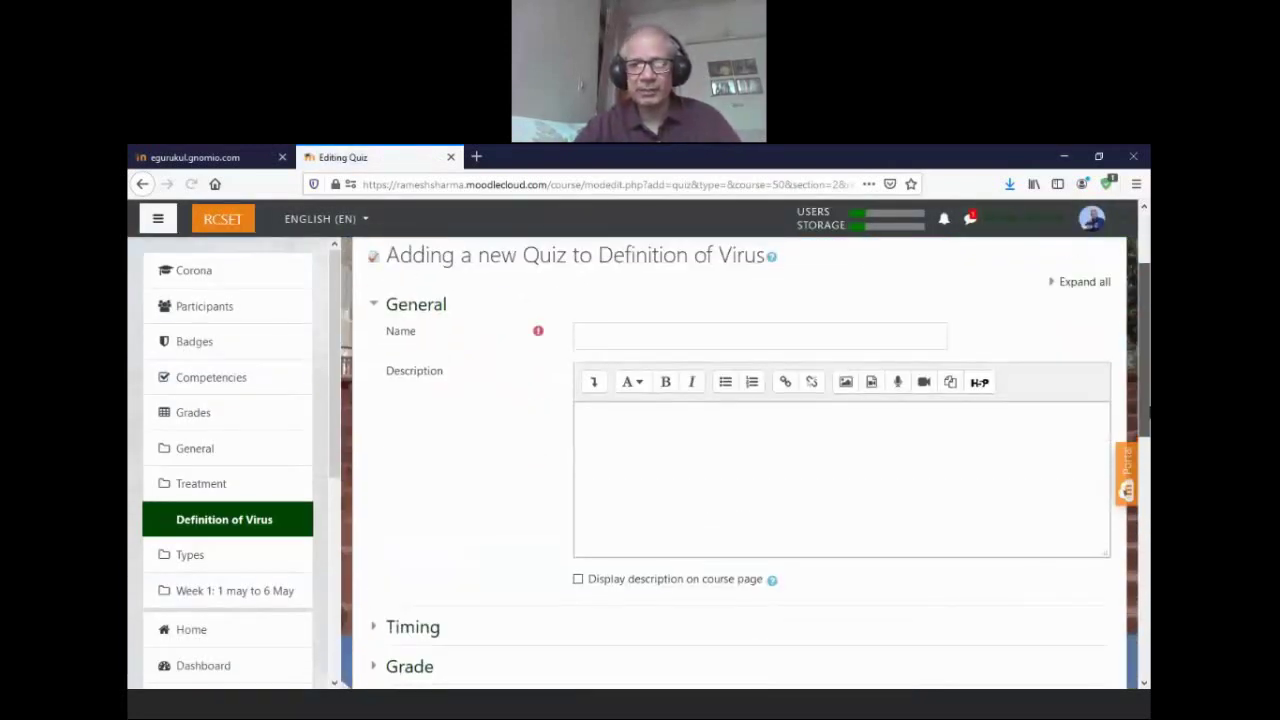
left_click(648, 336)
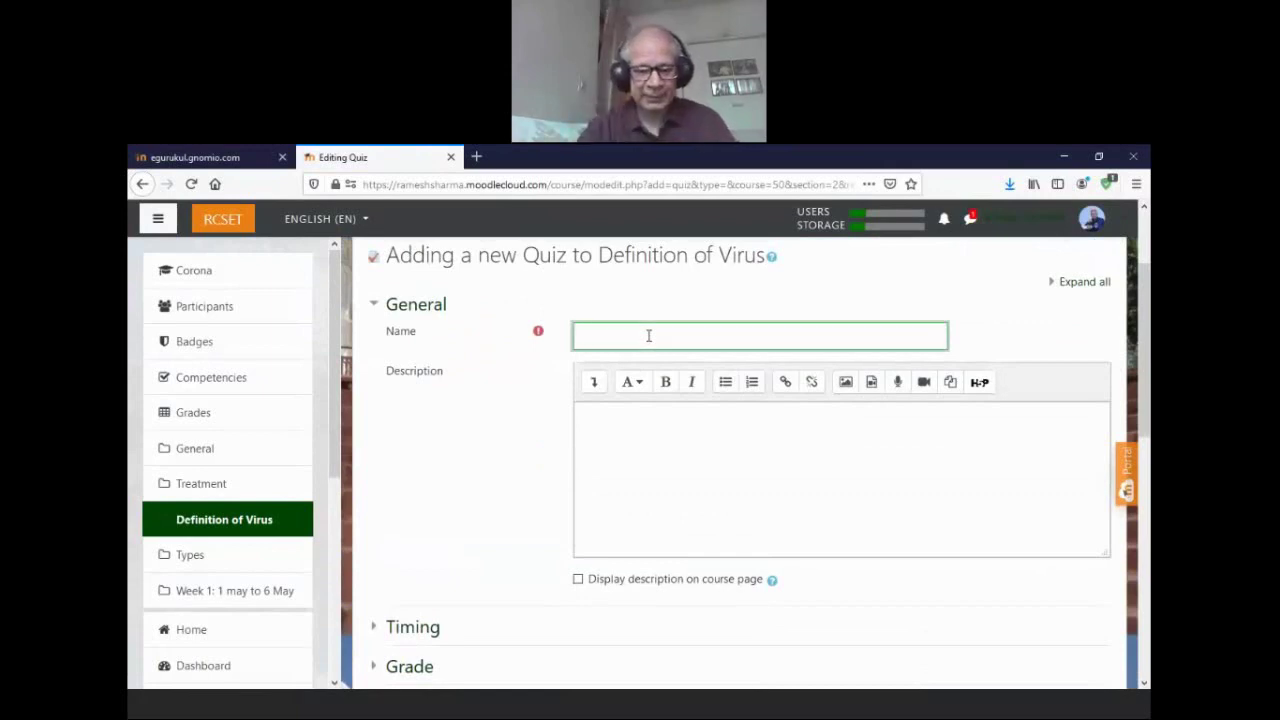
type("Virus")
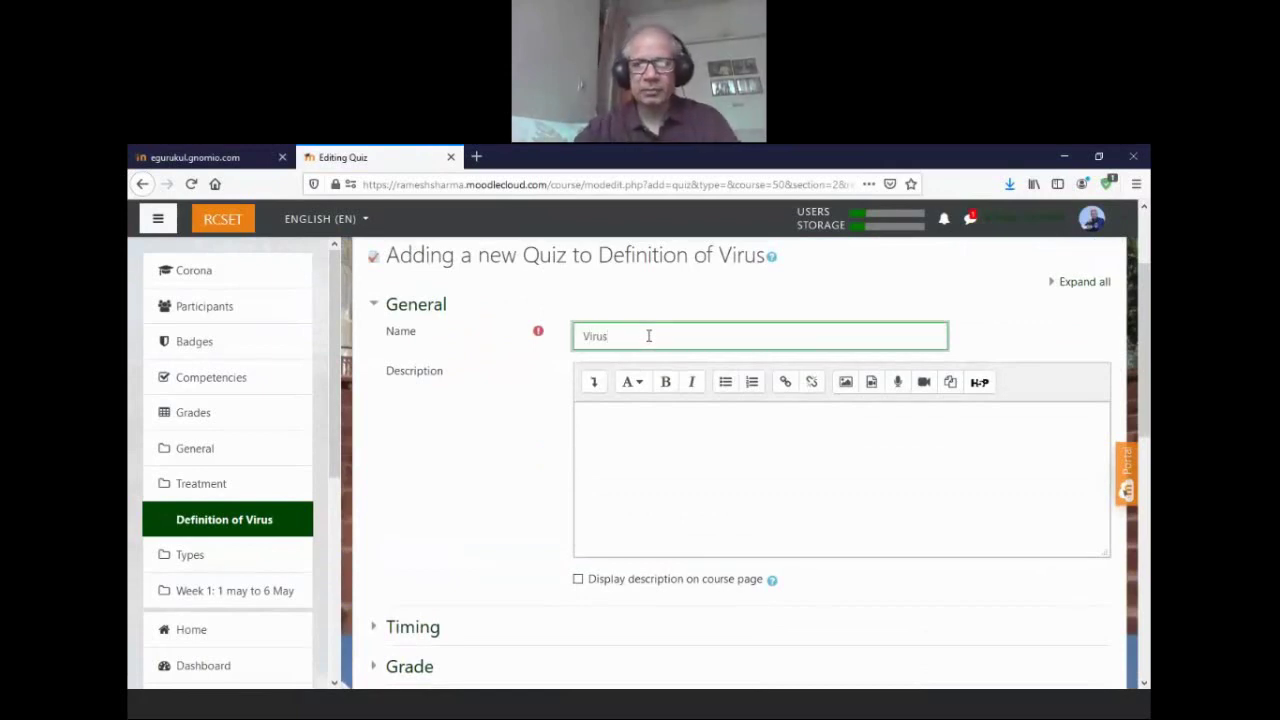
- Enter the quiz description "This Q has 10 q .. each has eul marka" and enable its display on the course page
left_click(698, 422)
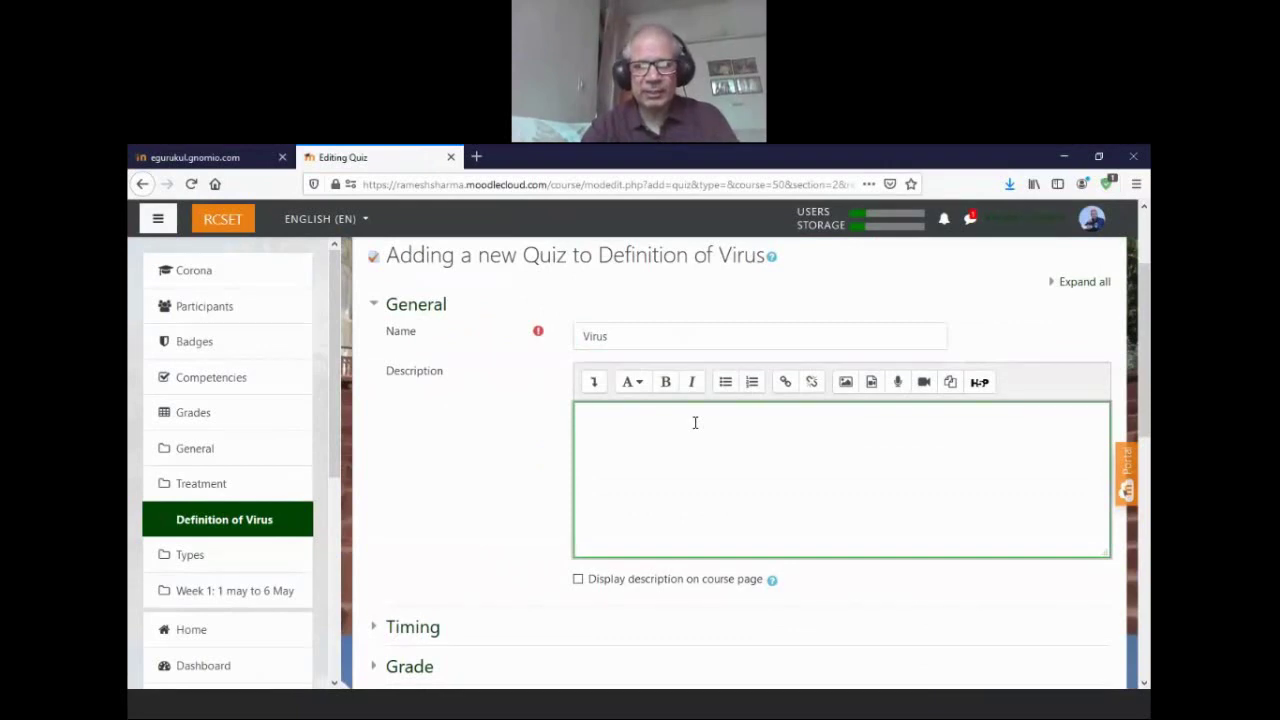
type("This Q")
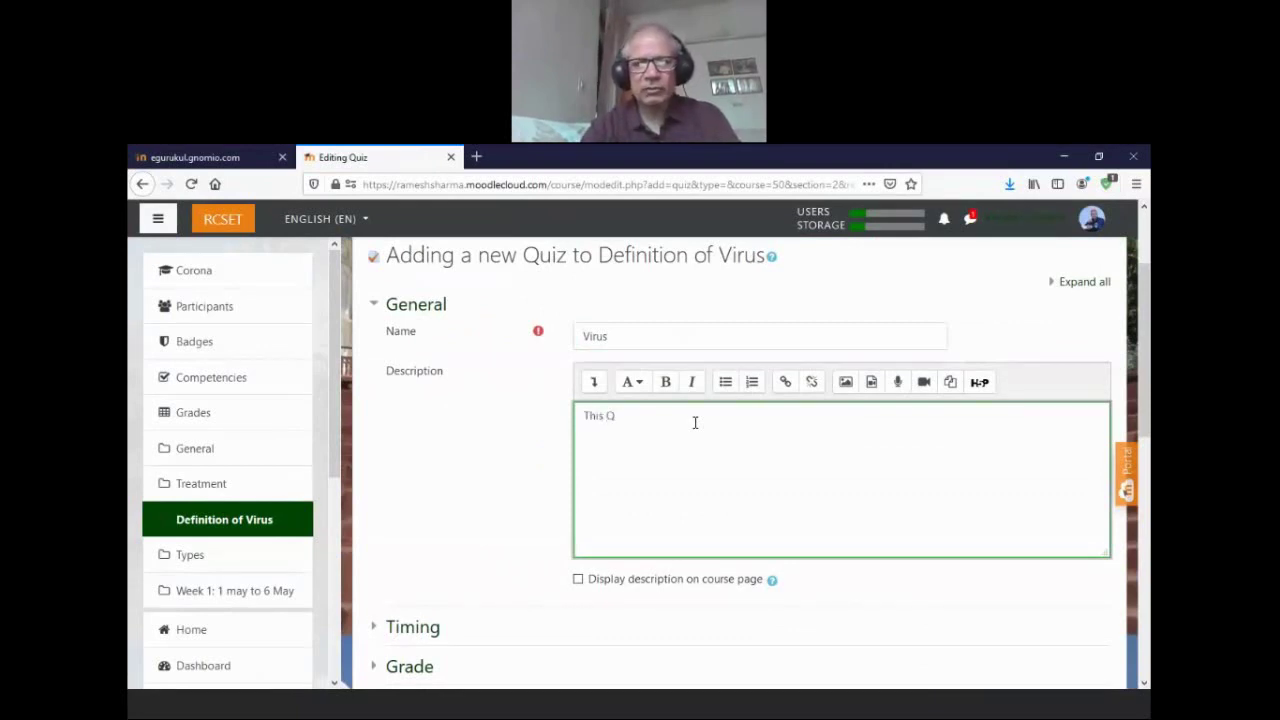
type(" has 10 q")
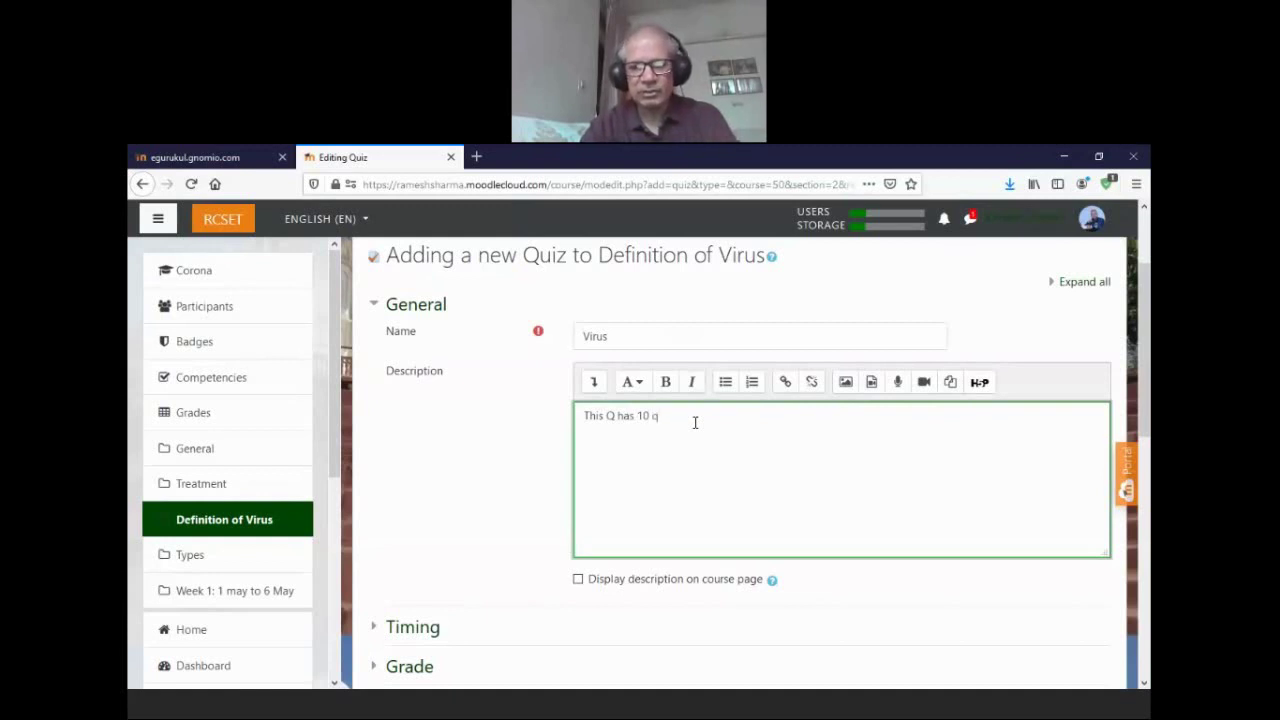
type(" .. each")
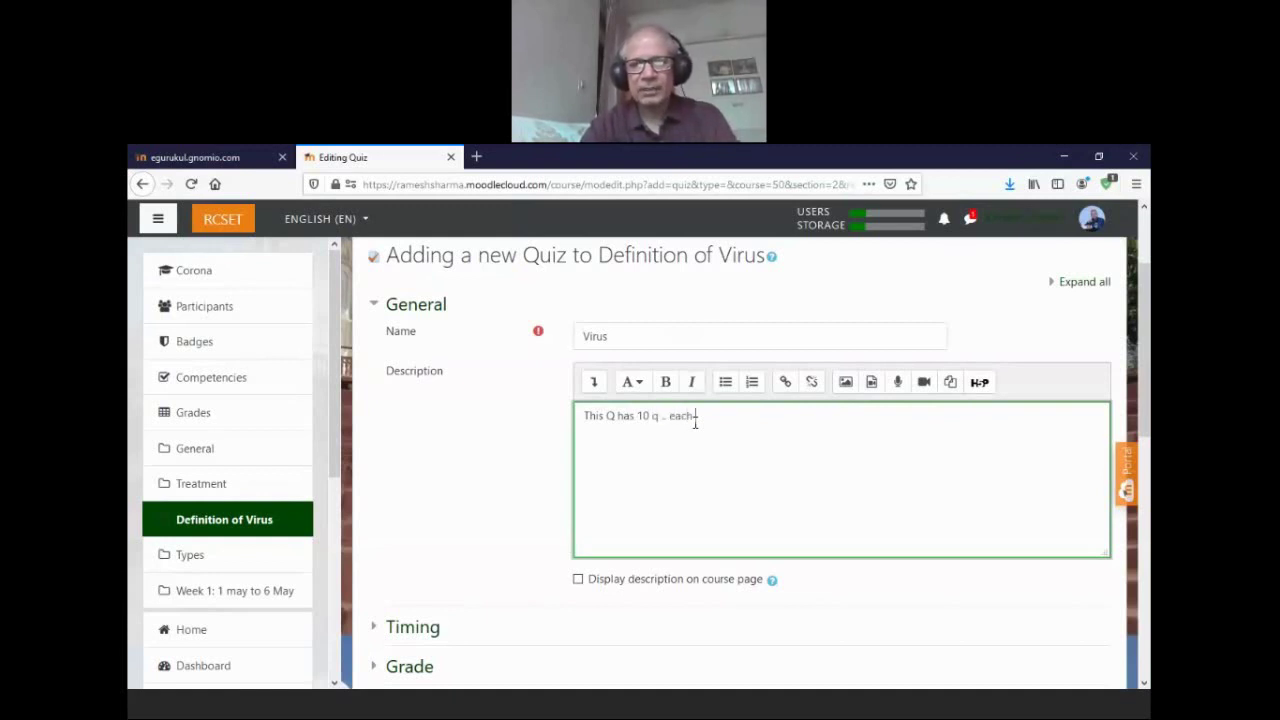
type(" has")
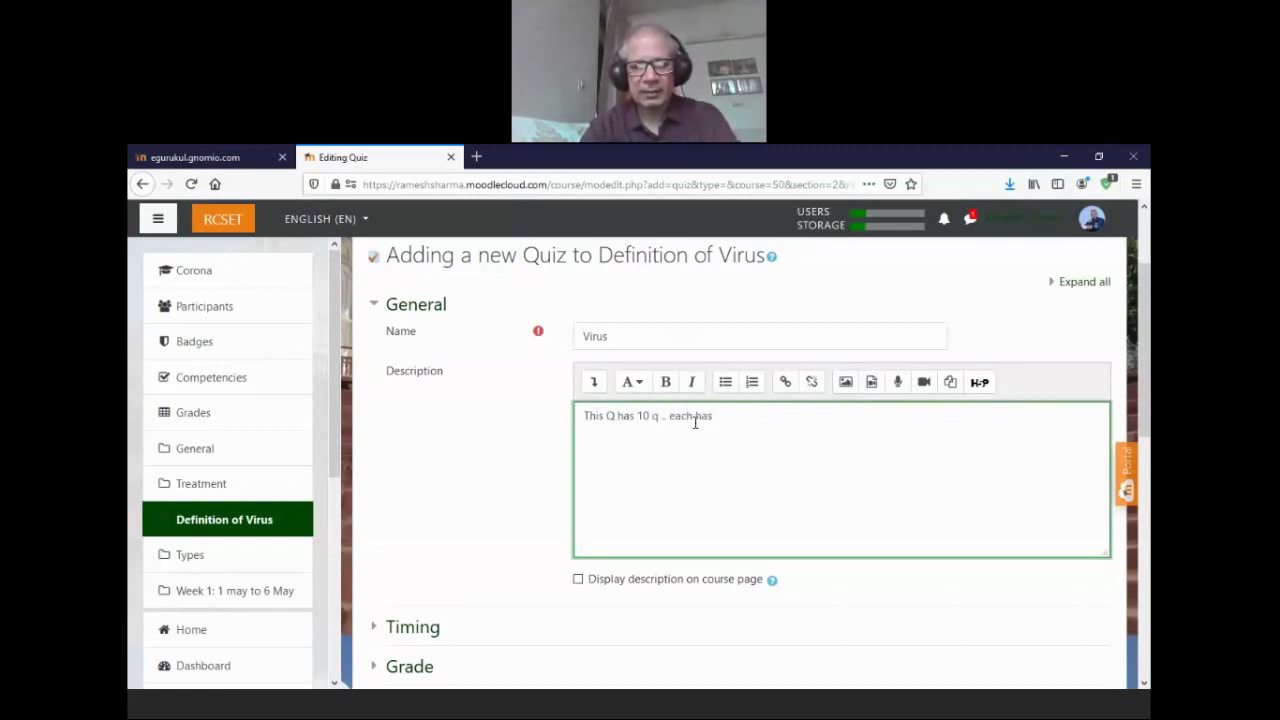
type(" eul marks")
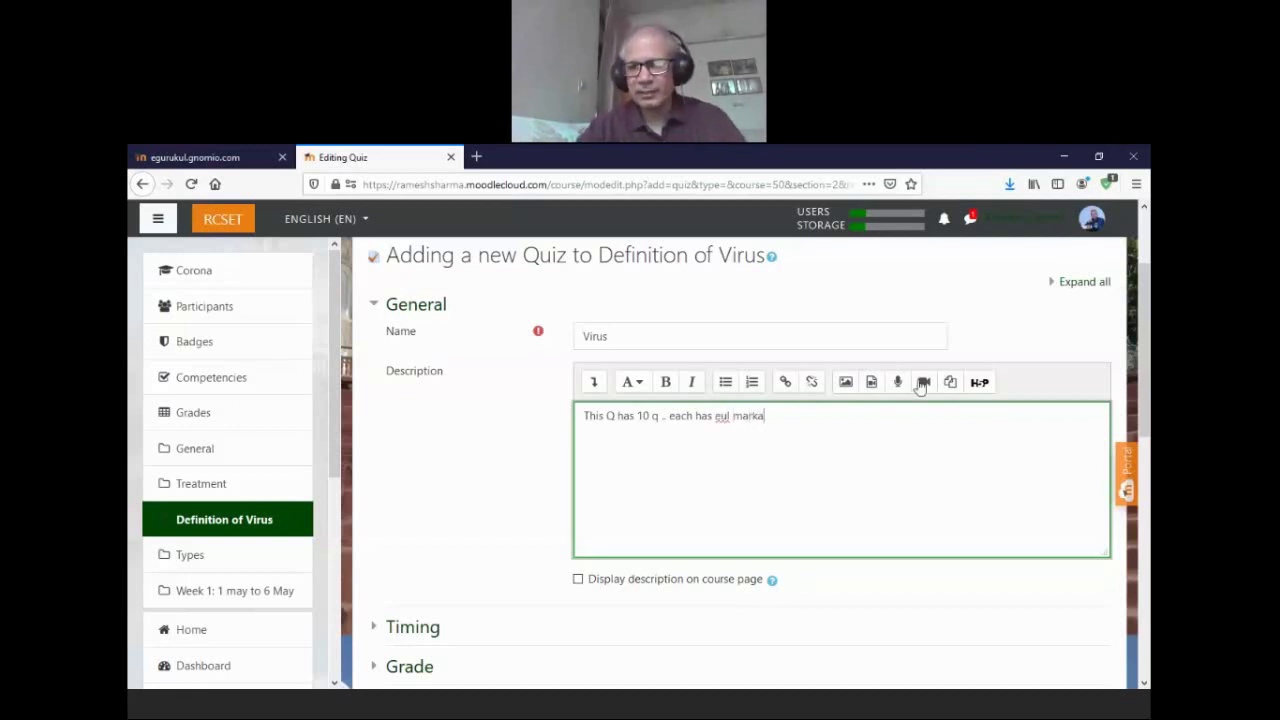
scroll(1141, 318, "down", 4)
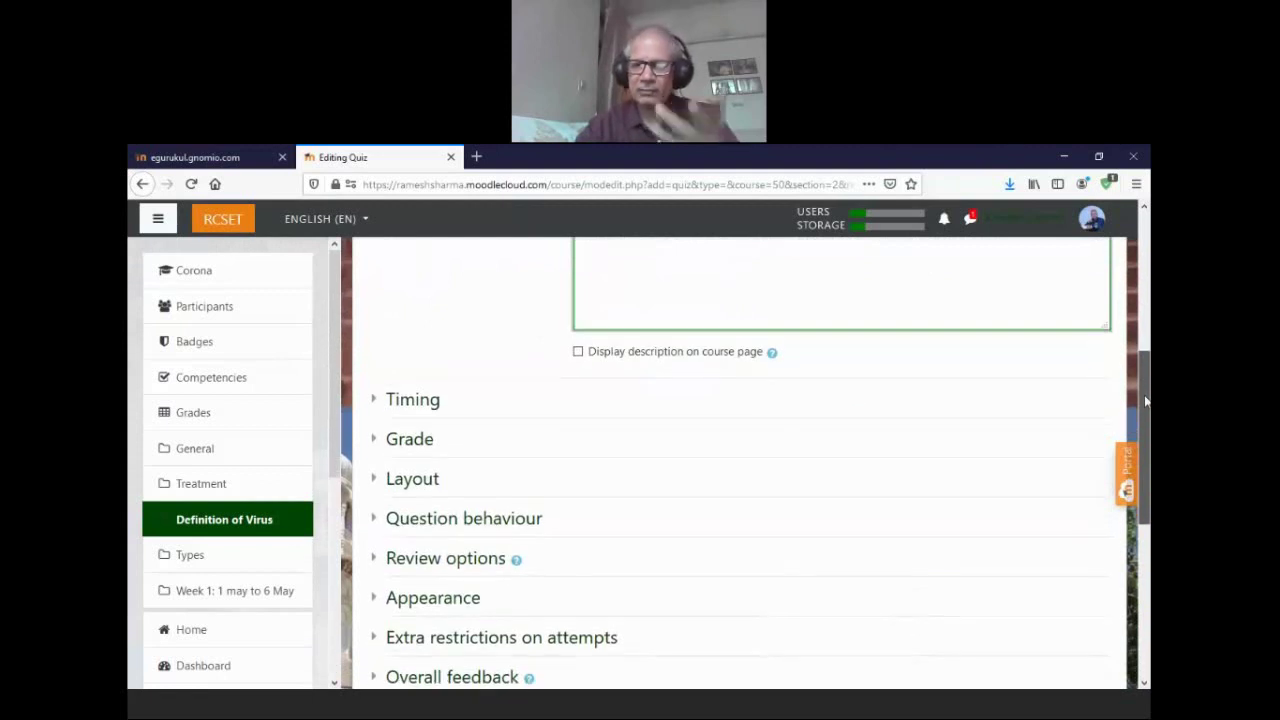
left_click(578, 352)
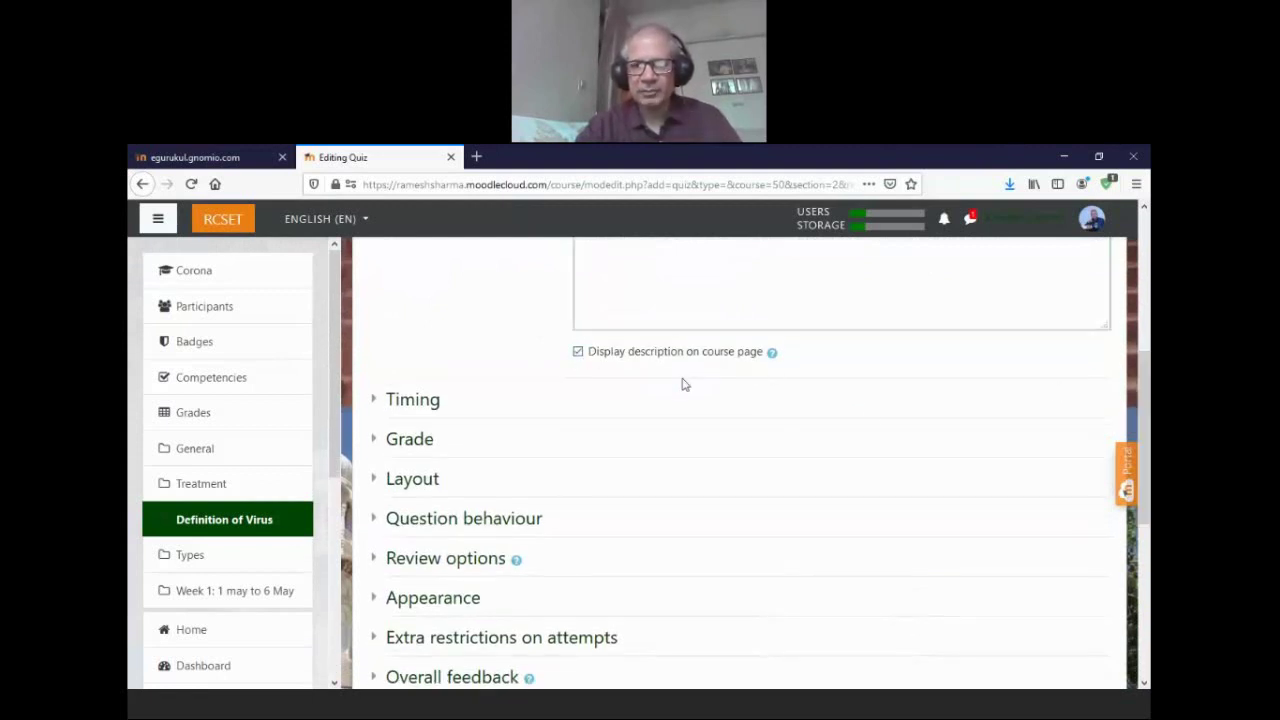
- Enable the quiz's opening date in the timing settings and set its time to 14:00
scroll(1147, 398, "down", 1)
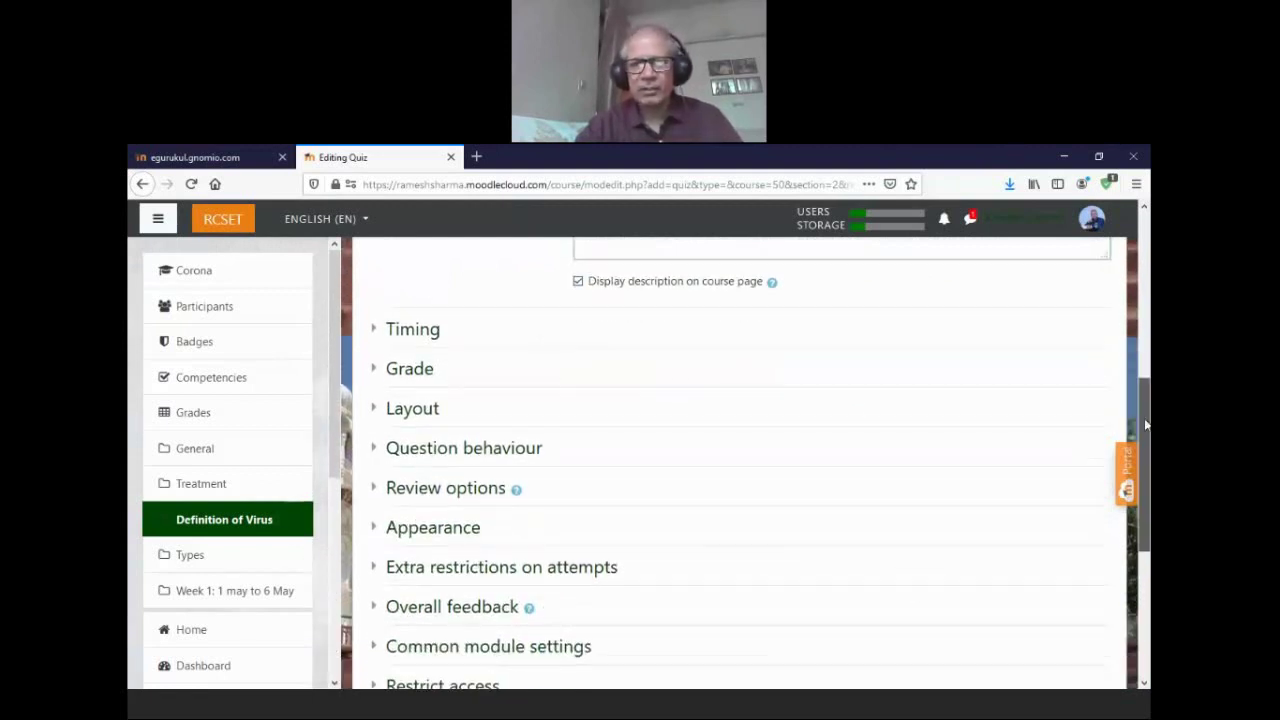
left_click(432, 338)
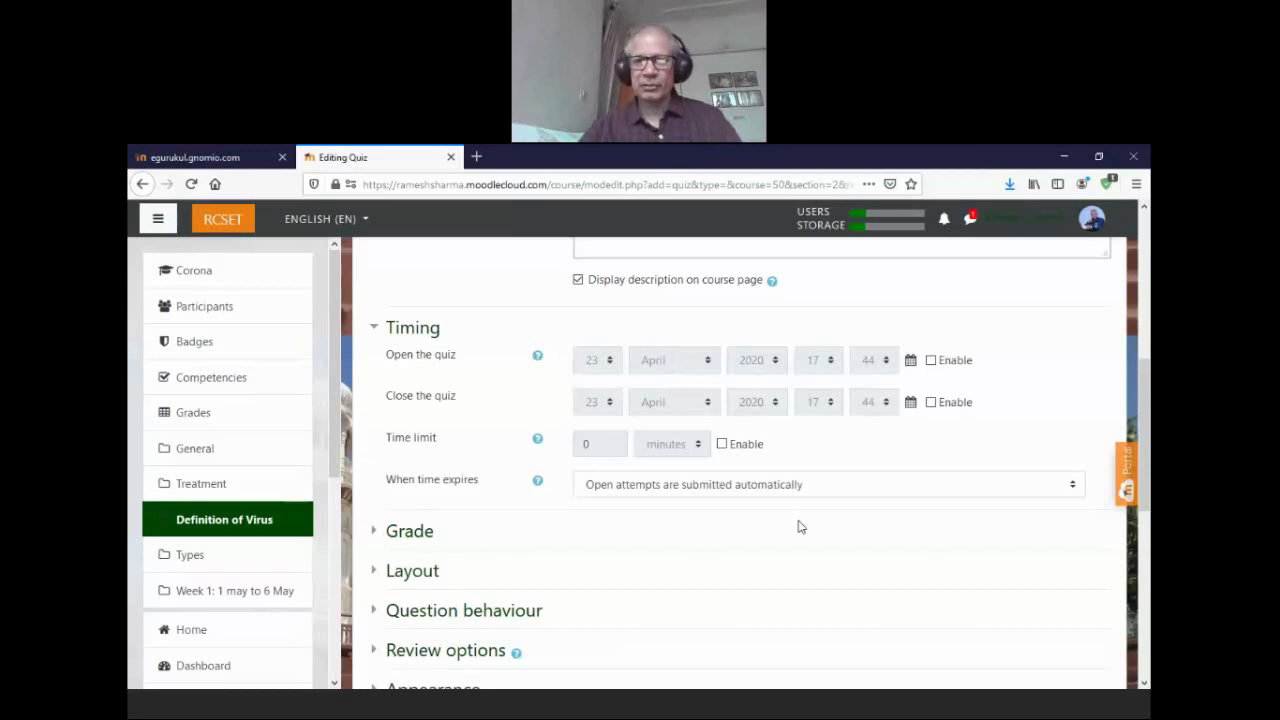
left_click(930, 362)
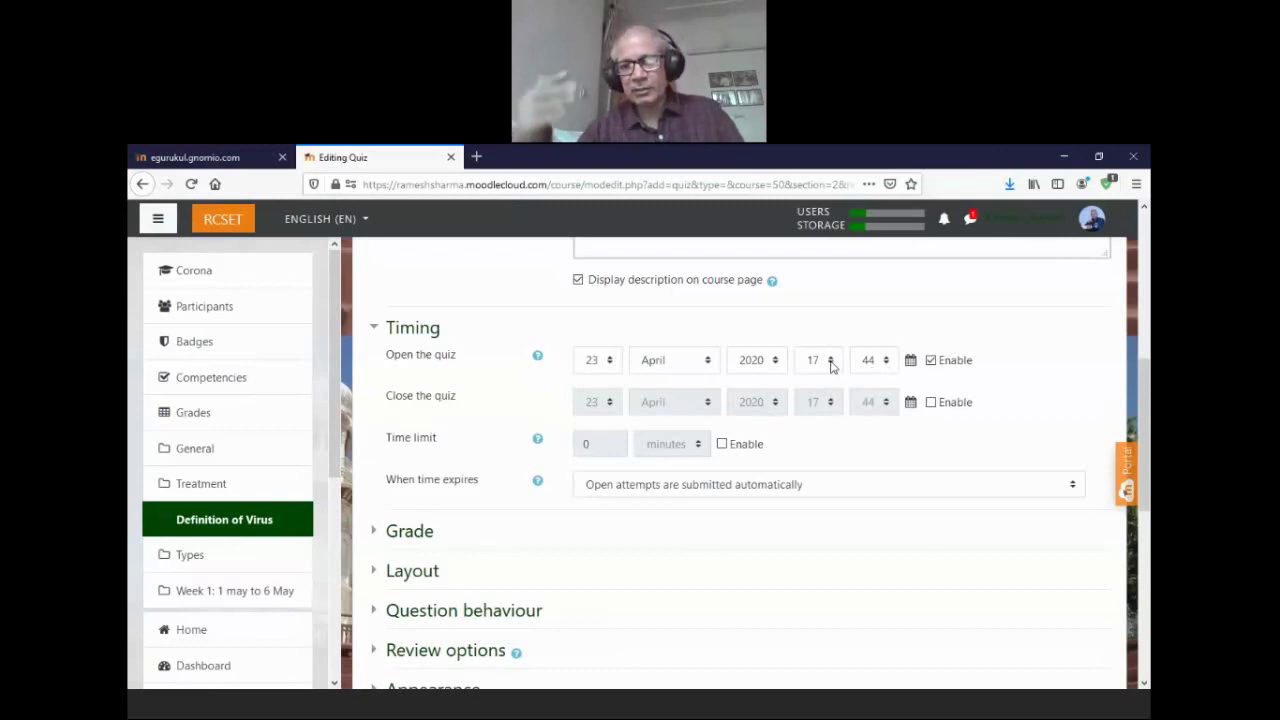
left_click(885, 362)
left_click_drag(893, 585, 888, 405)
left_click(858, 388)
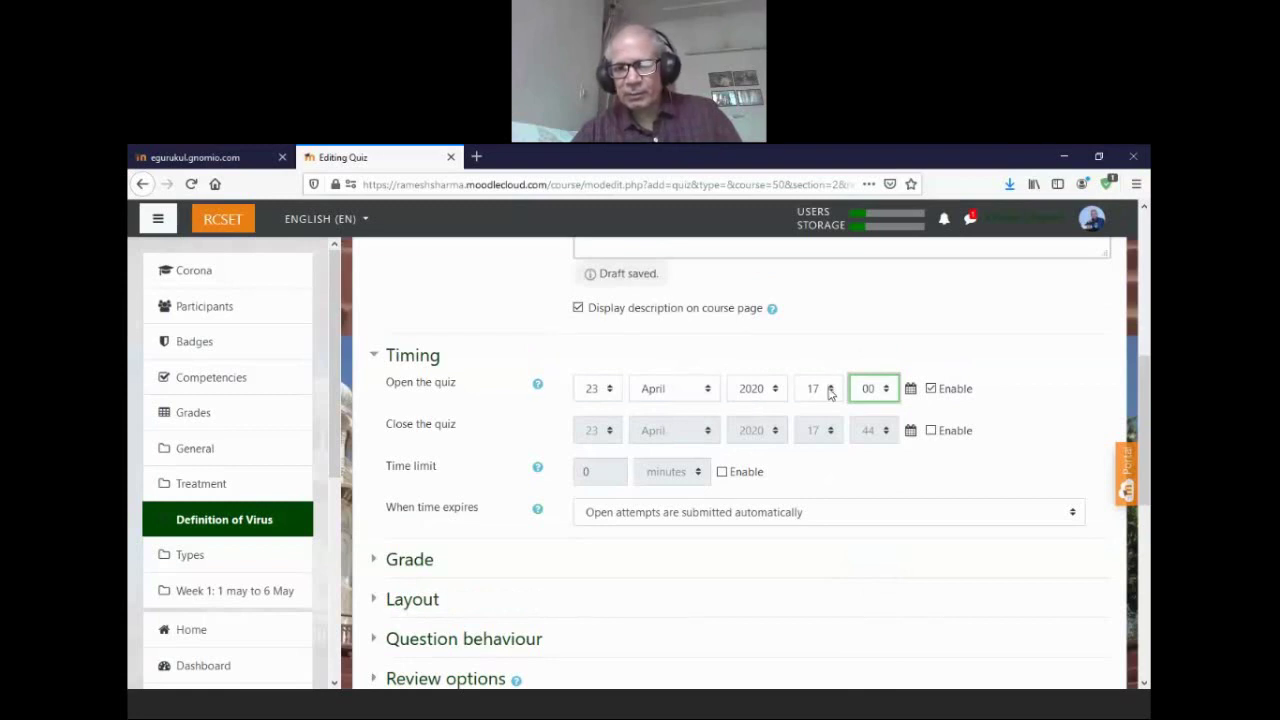
left_click(829, 393)
left_click(818, 610)
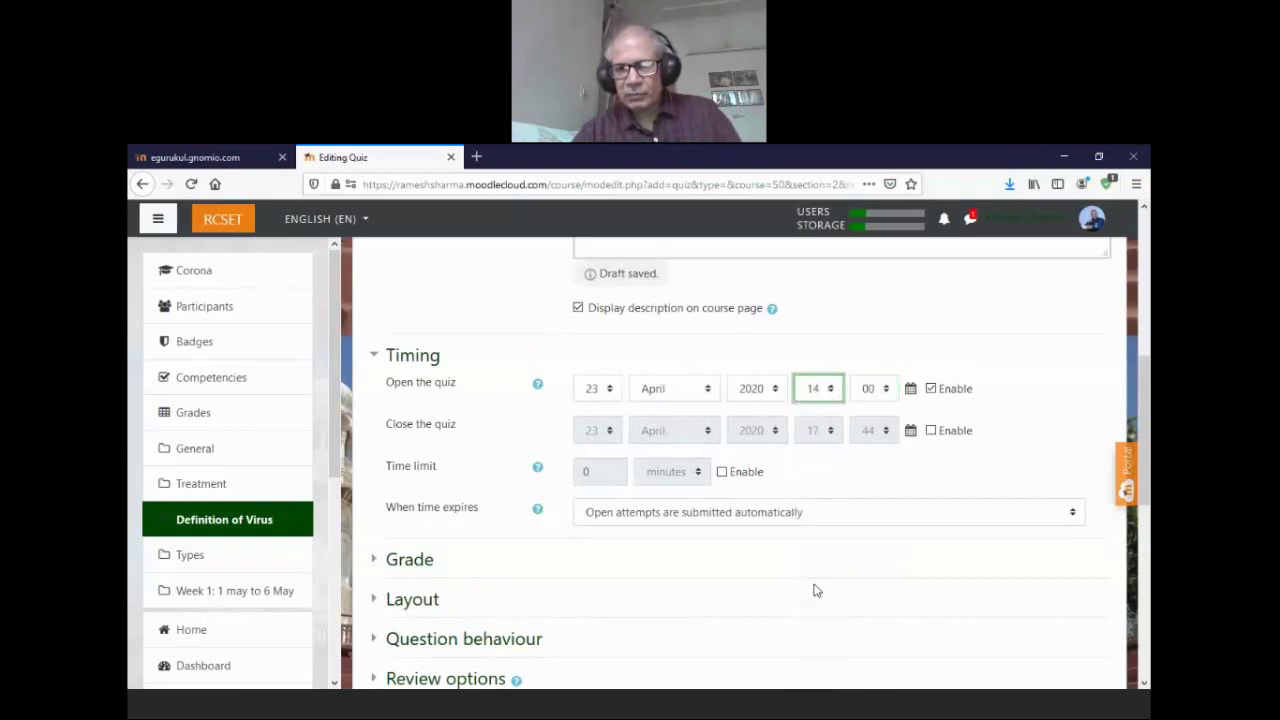
- Enable the quiz's closing date and set its minutes to 00 for a 17:00 close
left_click(931, 430)
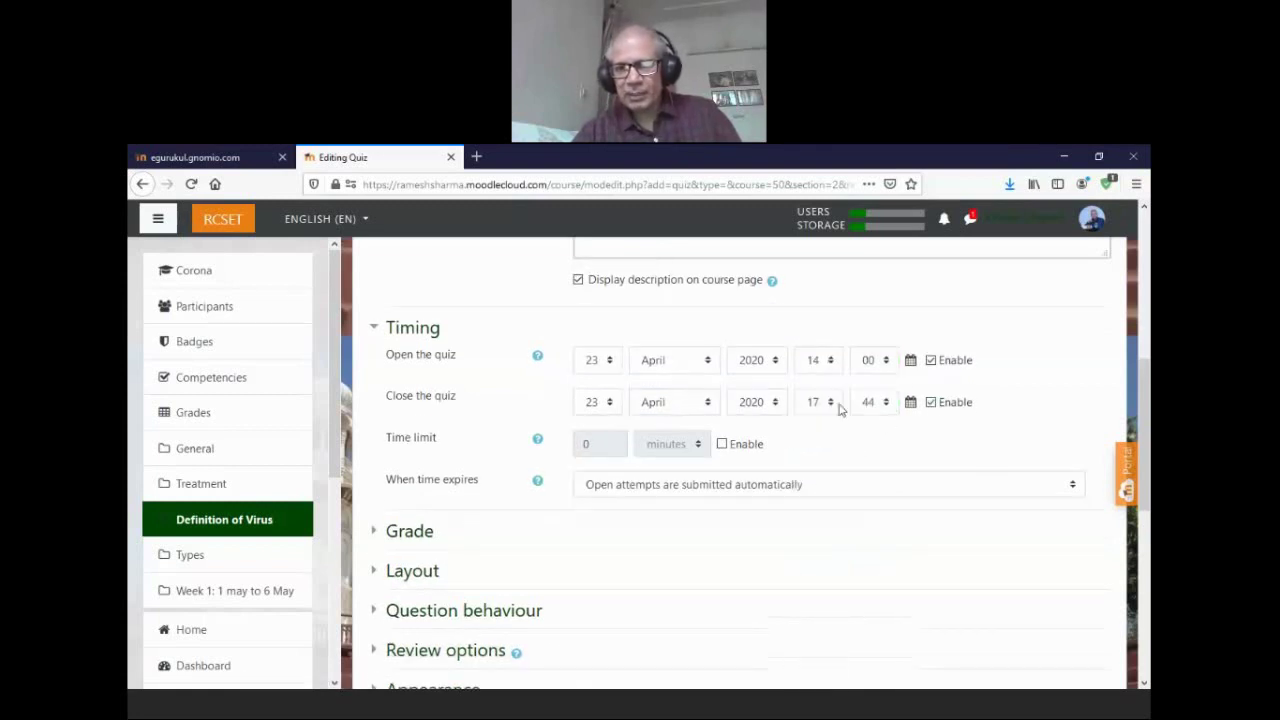
left_click(883, 402)
left_click_drag(890, 505, 891, 440)
left_click(862, 423)
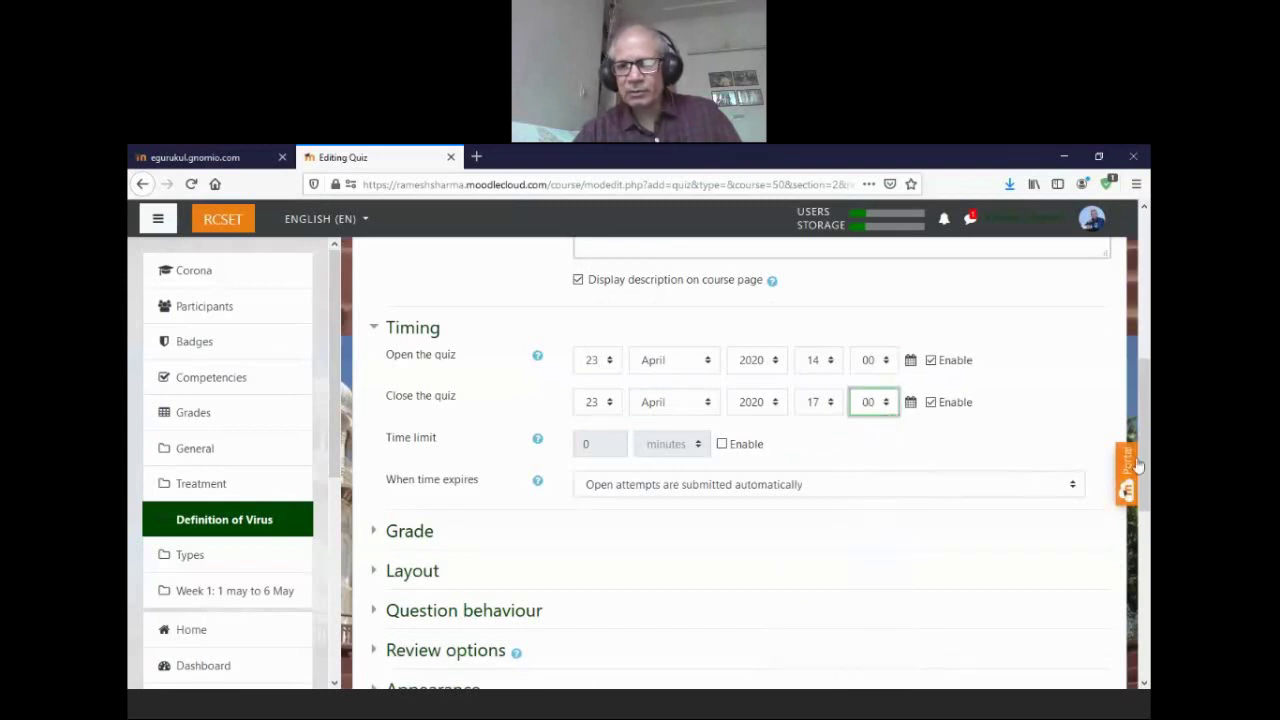
- Enable the quiz's time limit and set it to 15 minutes
scroll(620, 475, "down", 2)
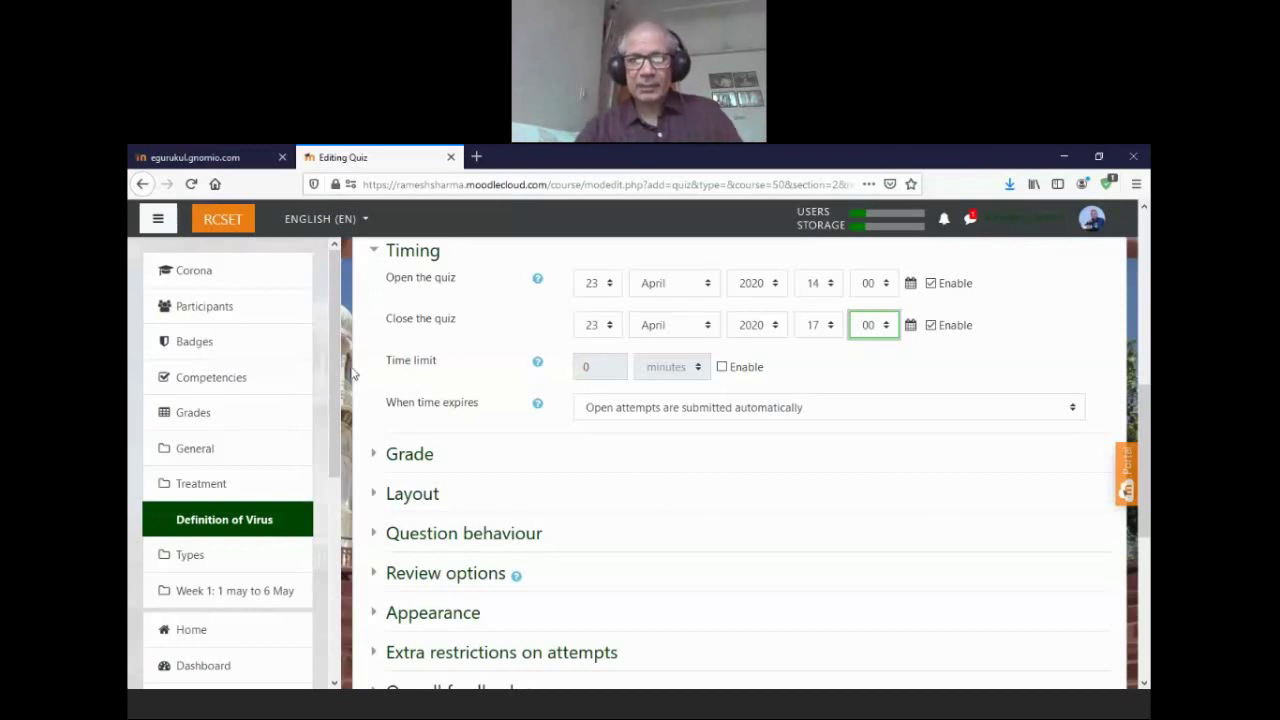
left_click(723, 367)
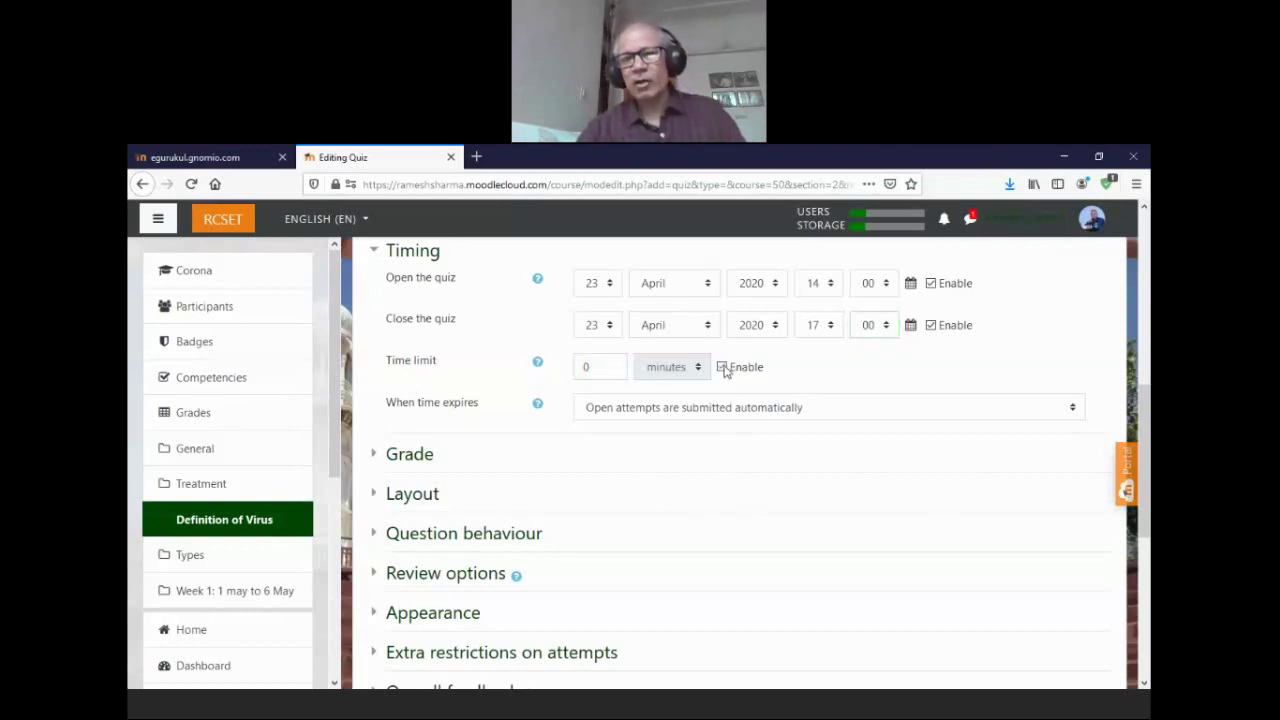
left_click_drag(592, 367, 576, 367)
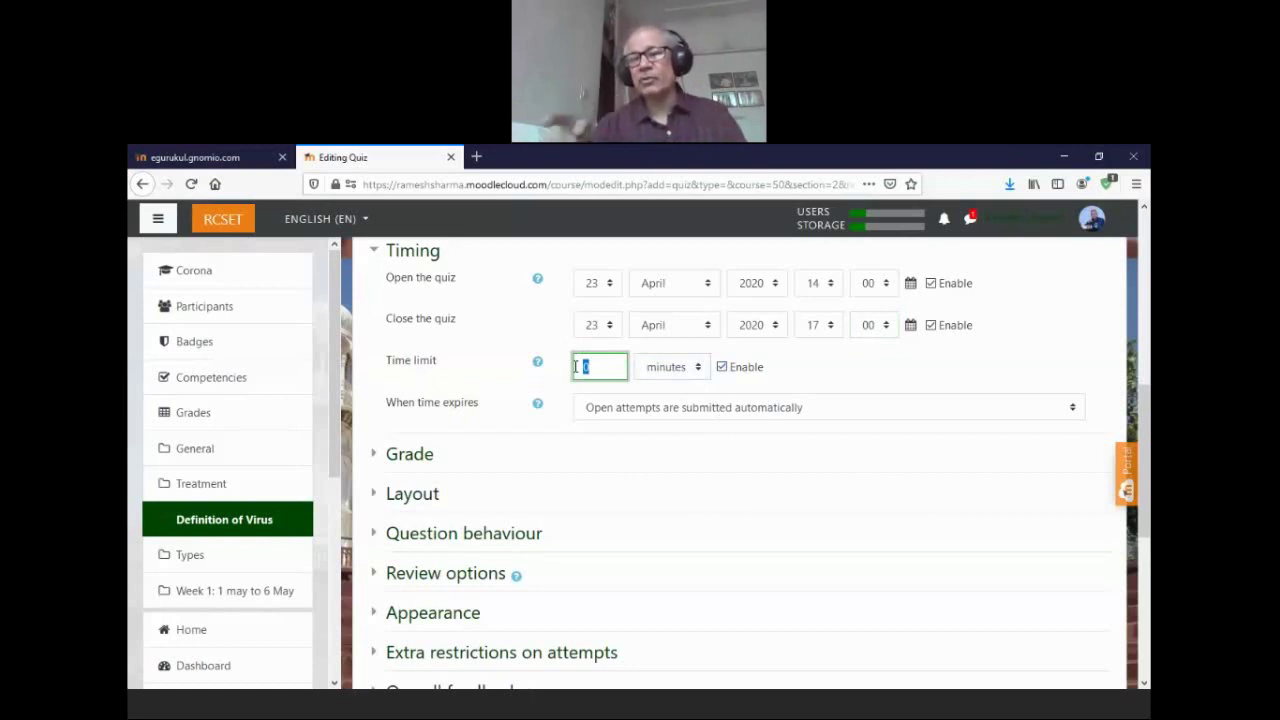
type("15")
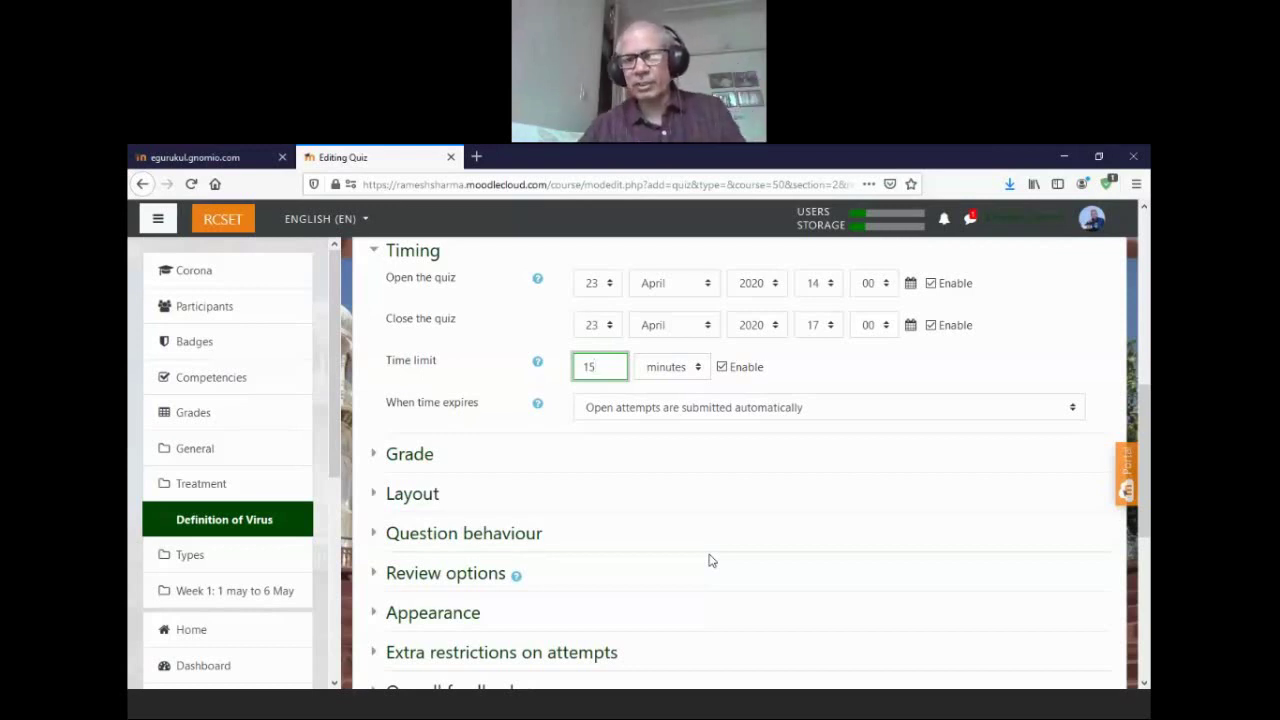
- Change the quiz's opening hour to 16
left_click(832, 286)
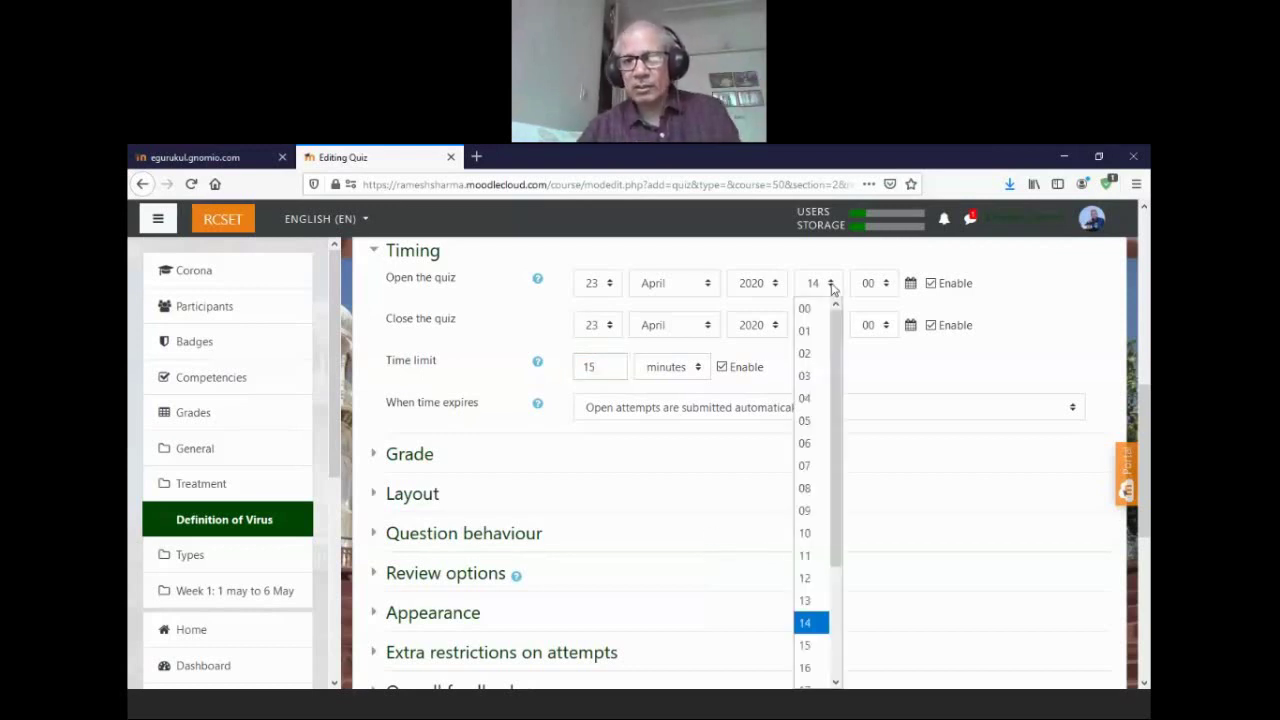
scroll(810, 540, "down", 1)
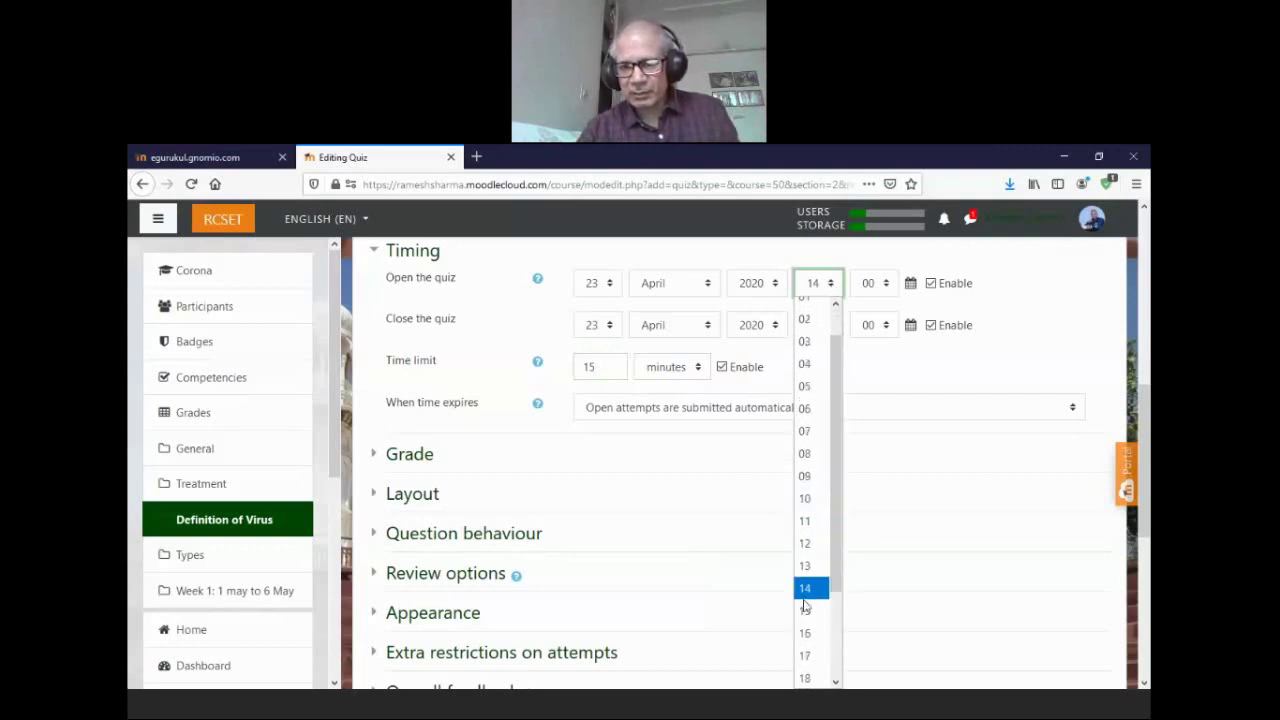
left_click(805, 633)
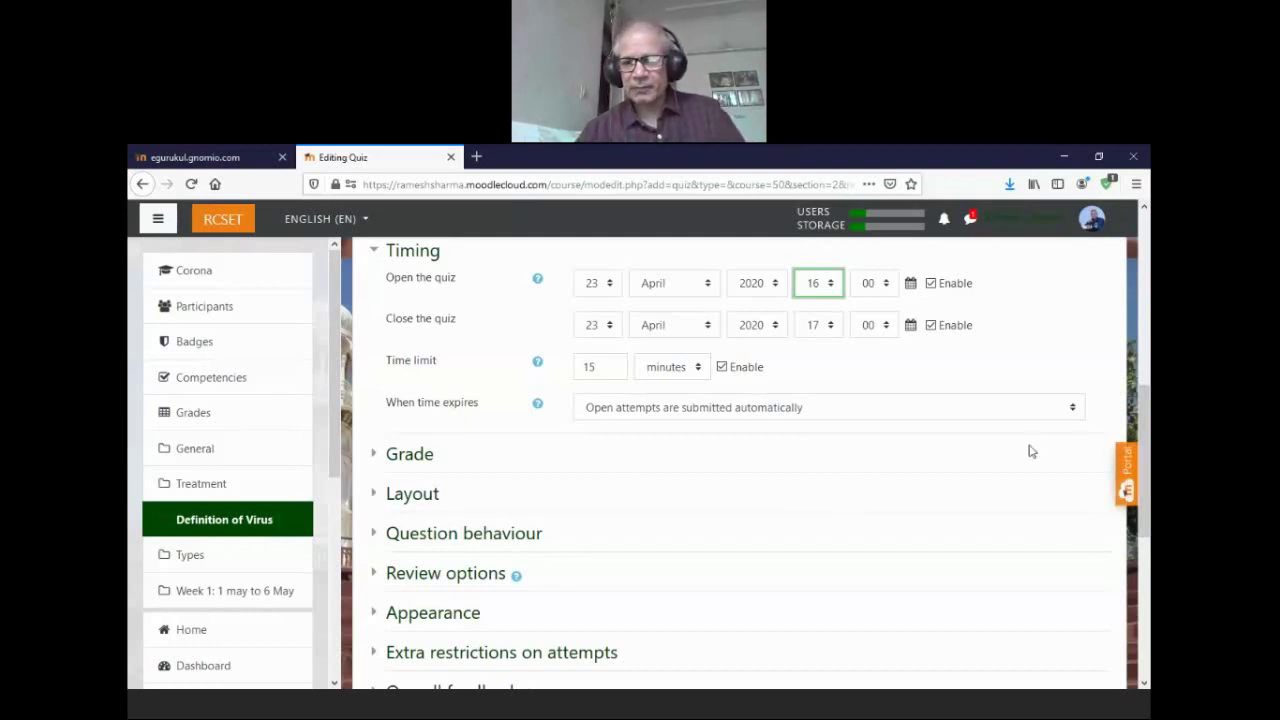
- Examine the available options for what happens when the quiz time expires, keeping automatic submission of open attempts
left_click(585, 412)
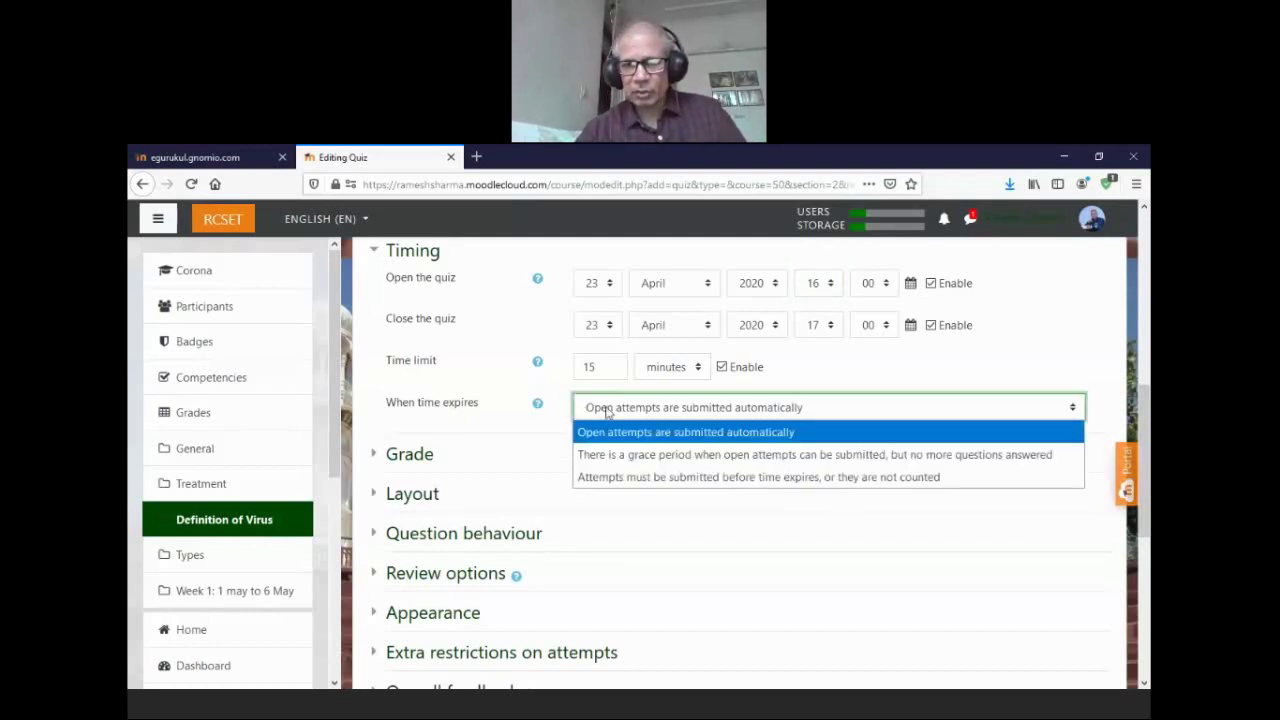
left_click(780, 416)
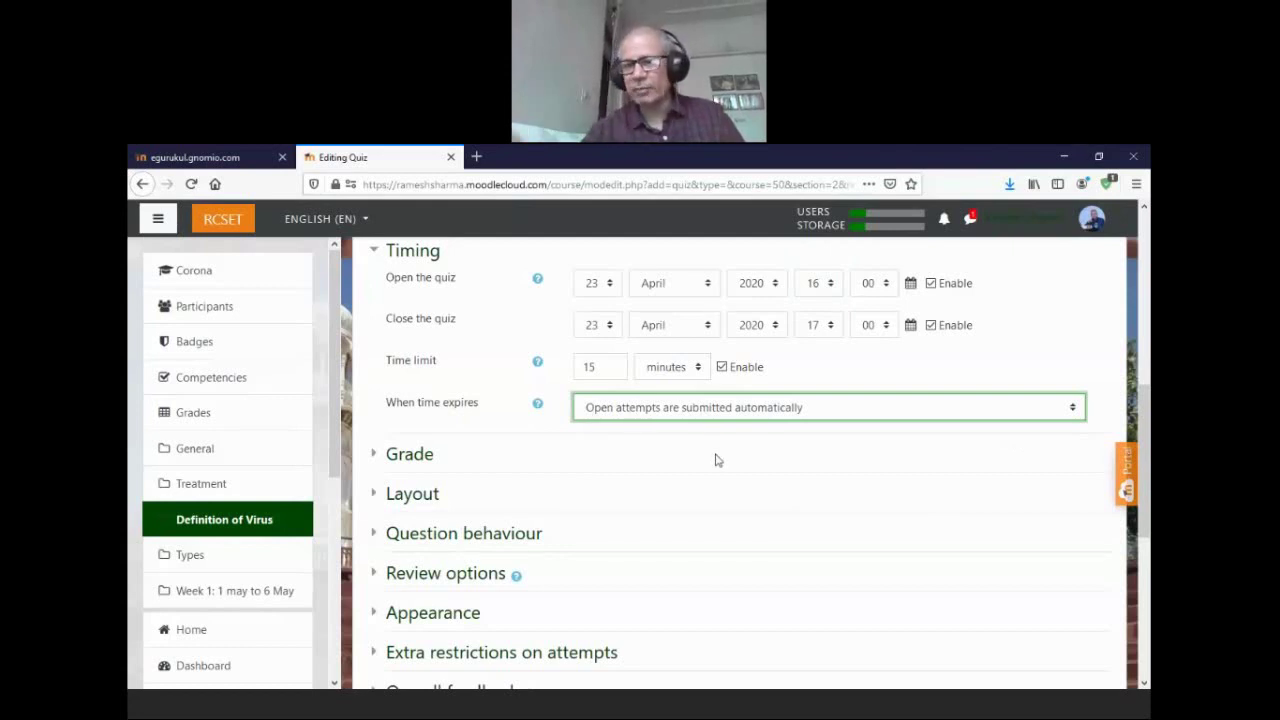
left_click(790, 407)
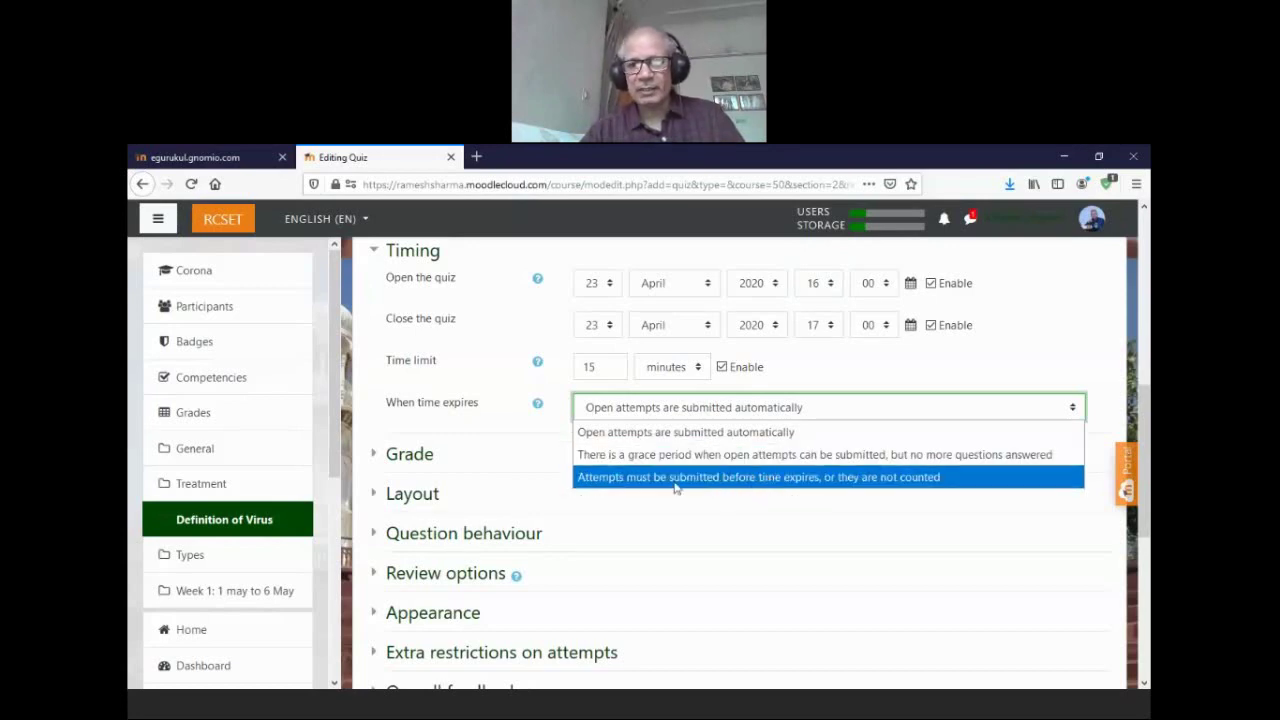
left_click(758, 541)
- Expand the quiz's grade settings and set the grade to pass to 5
left_click(410, 456)
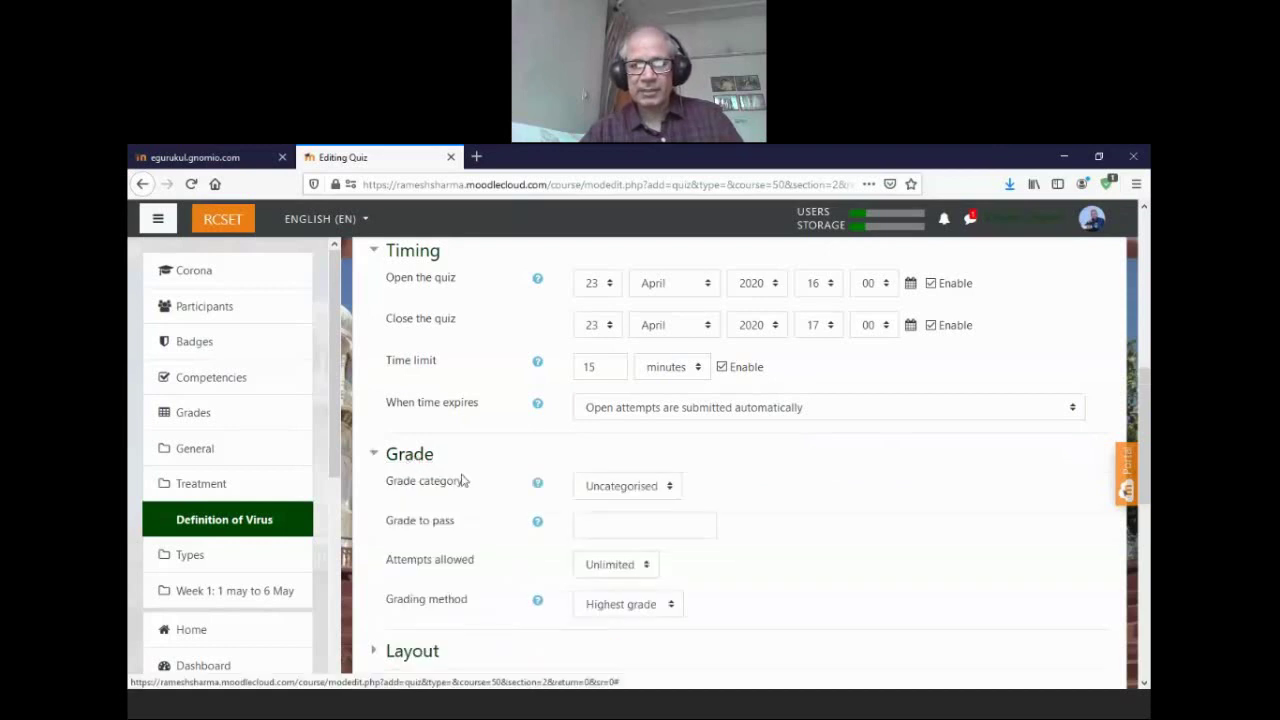
left_click(657, 529)
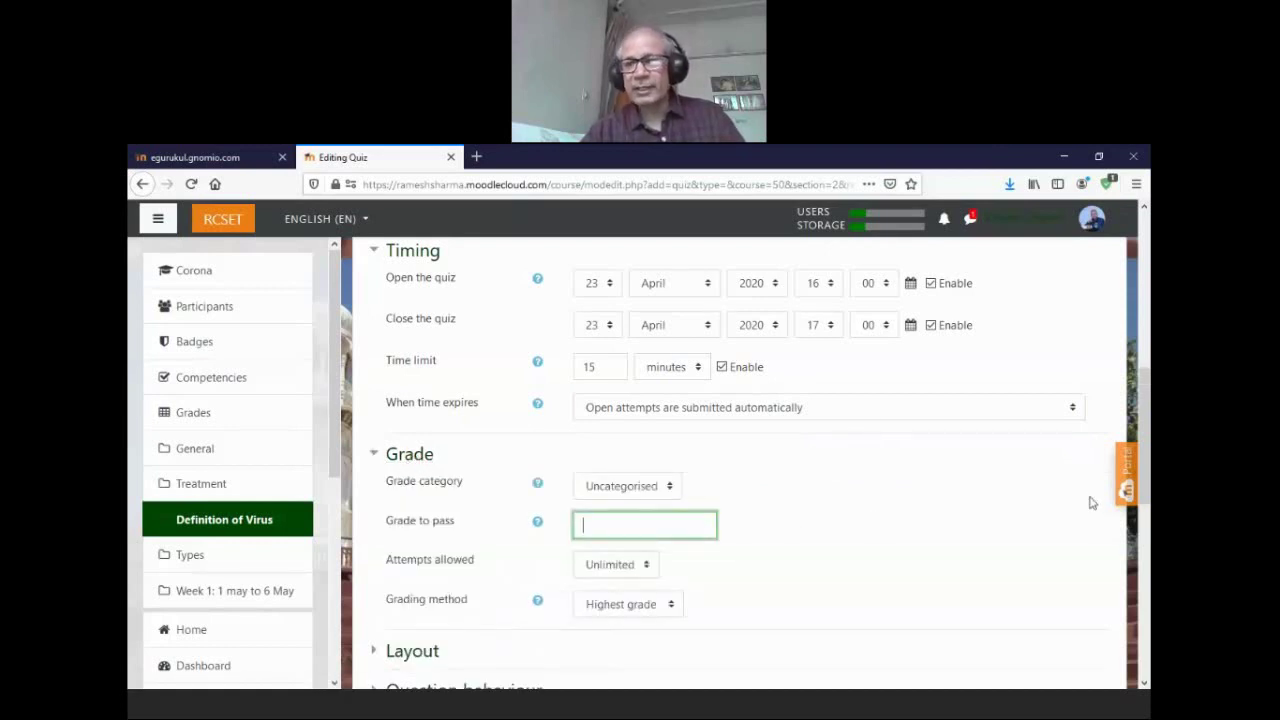
scroll(929, 476, "down", 2)
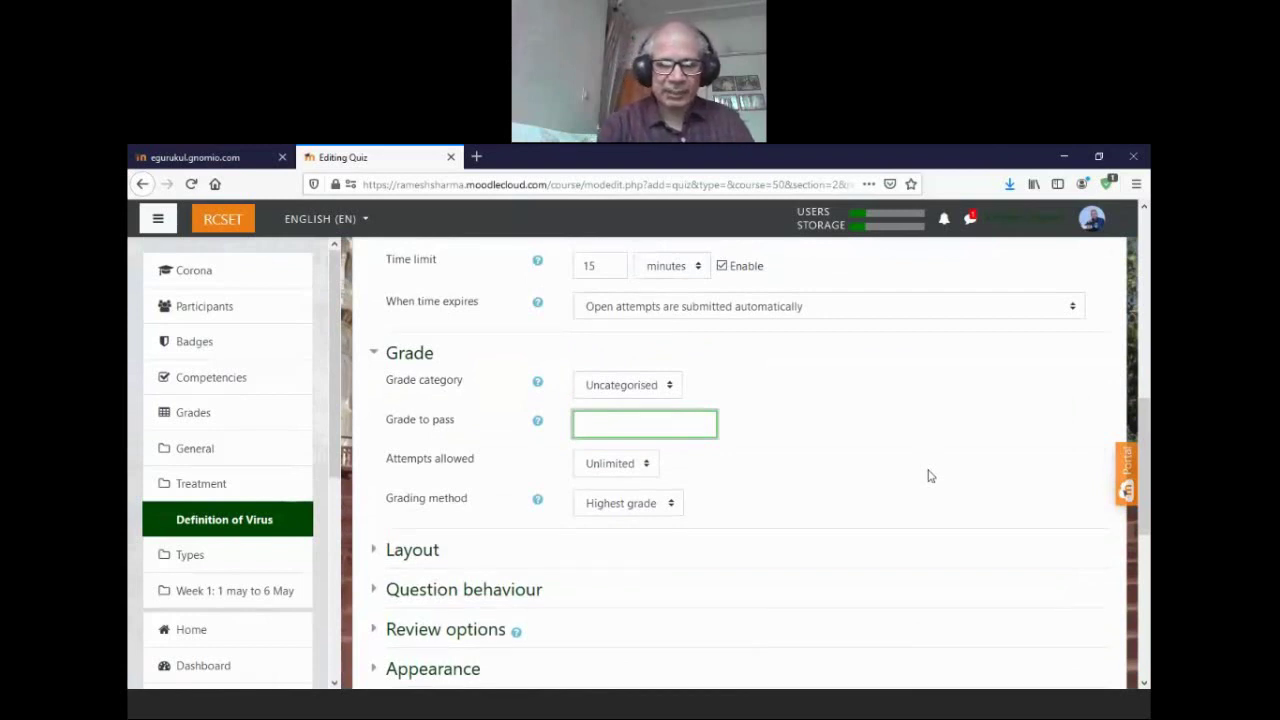
type("5")
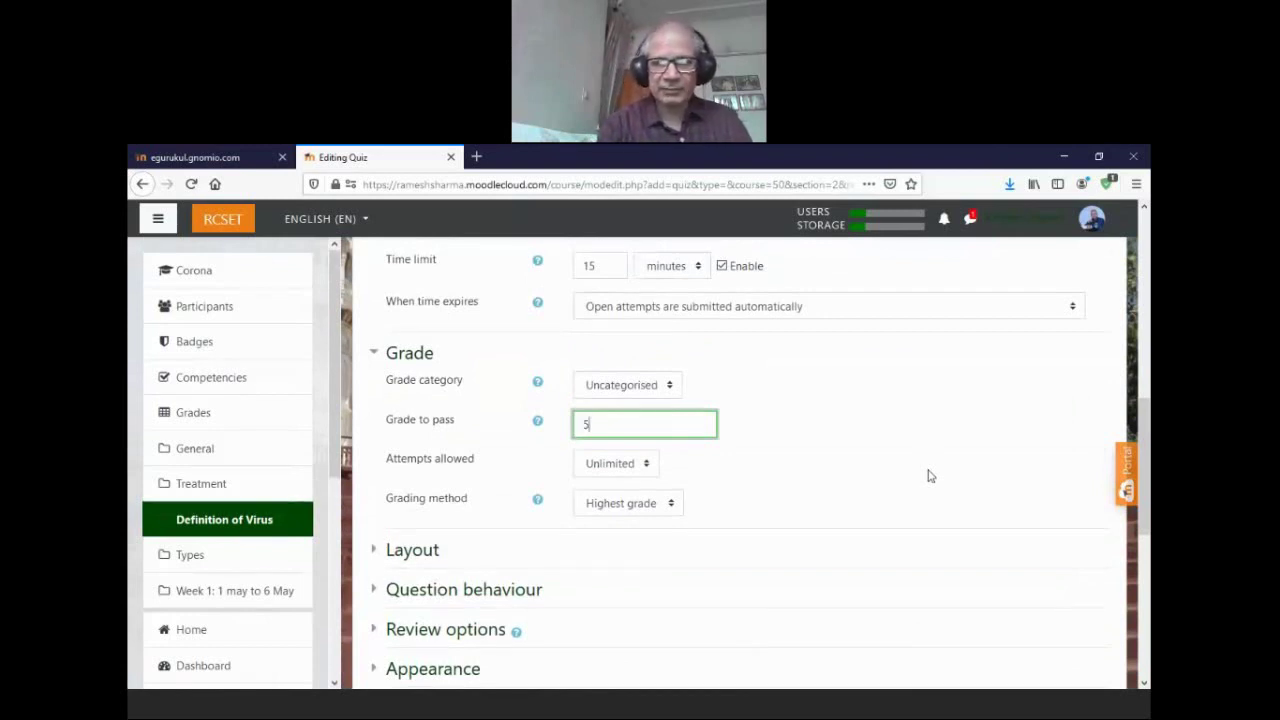
left_click(646, 465)
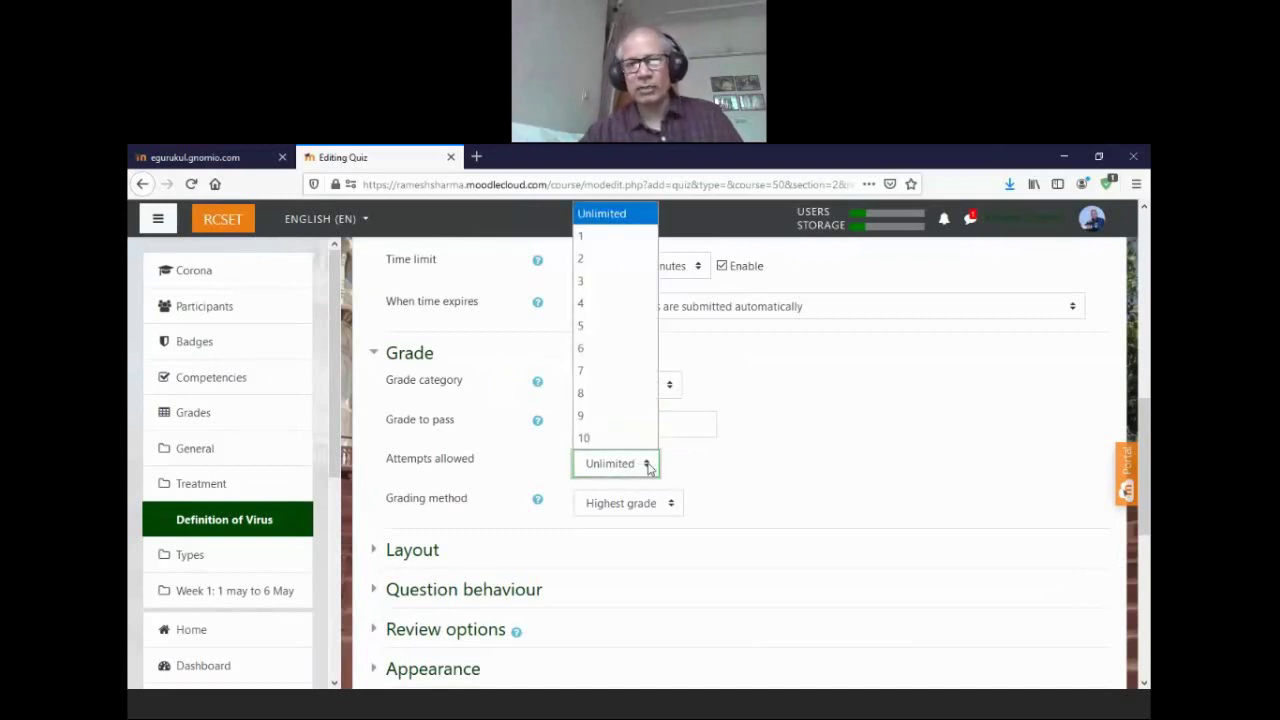
left_click(603, 238)
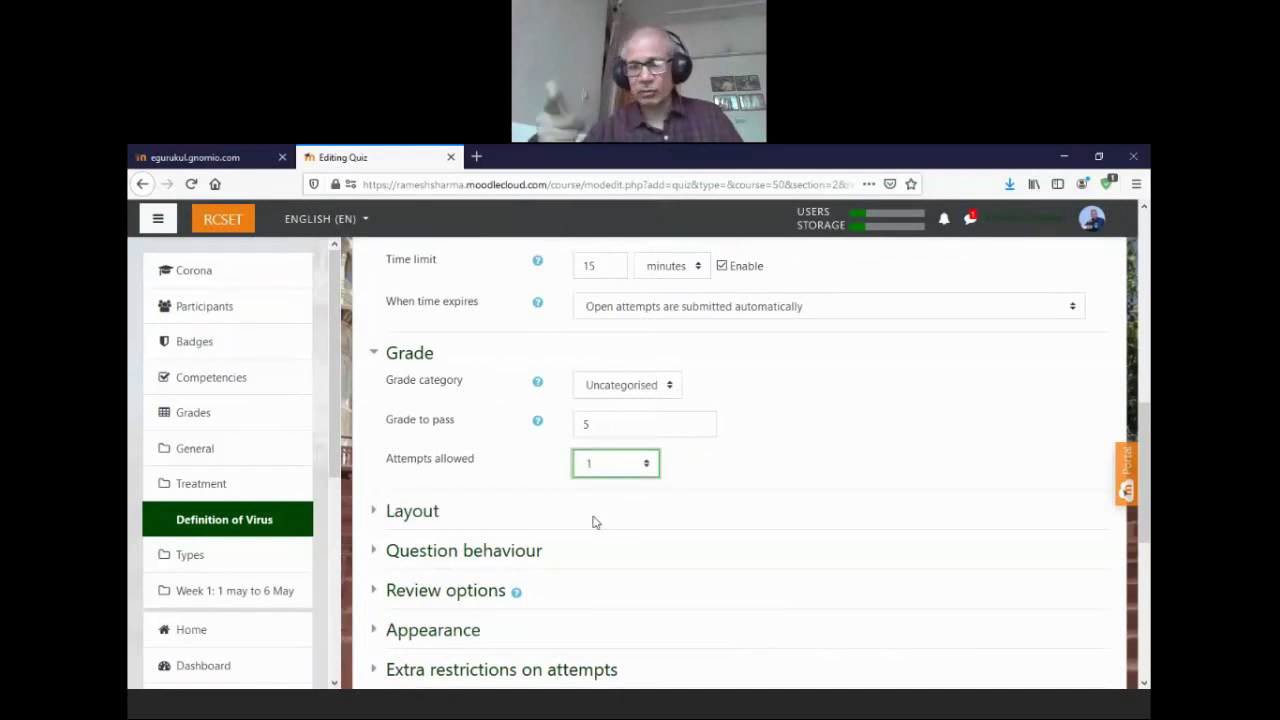
left_click(647, 466)
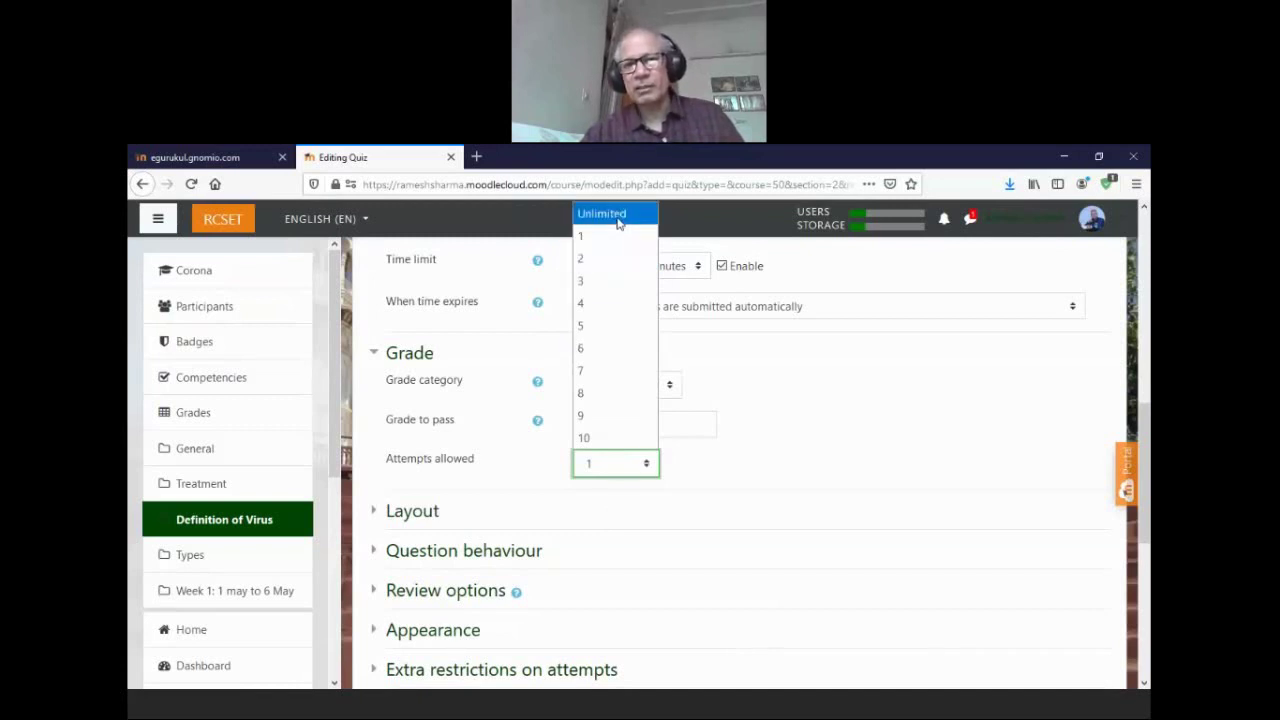
left_click(618, 223)
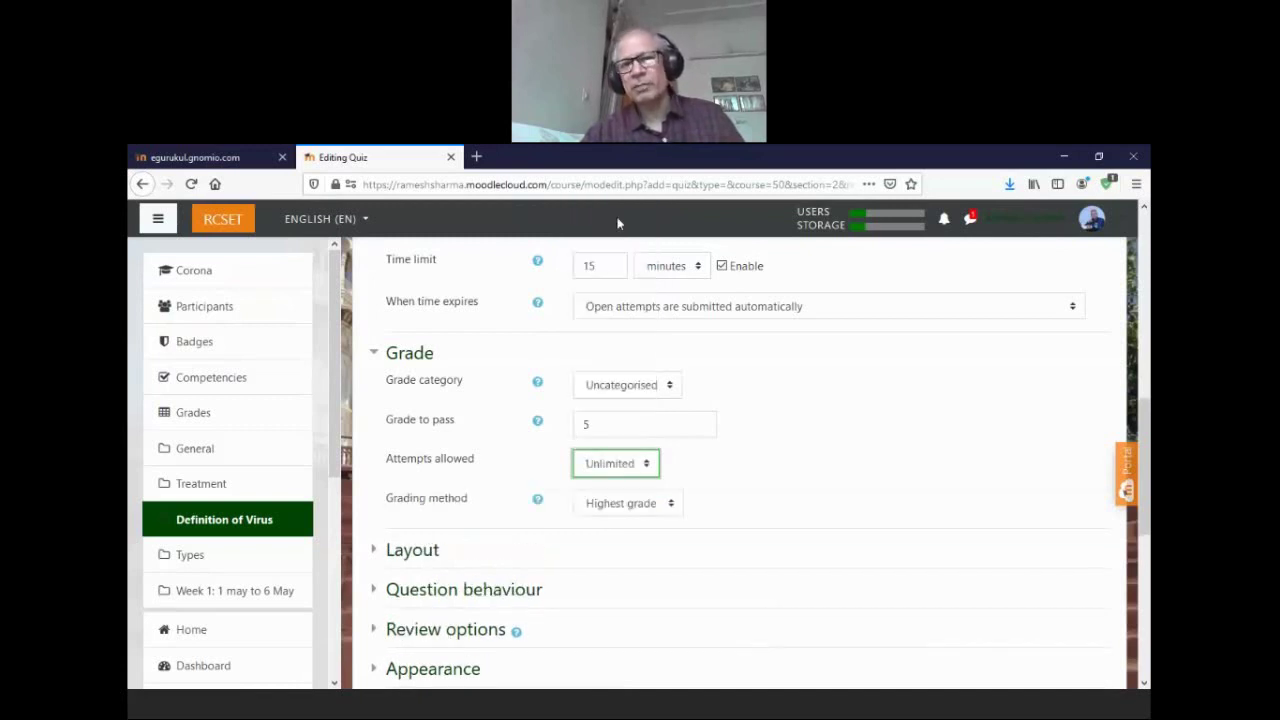
left_click(665, 505)
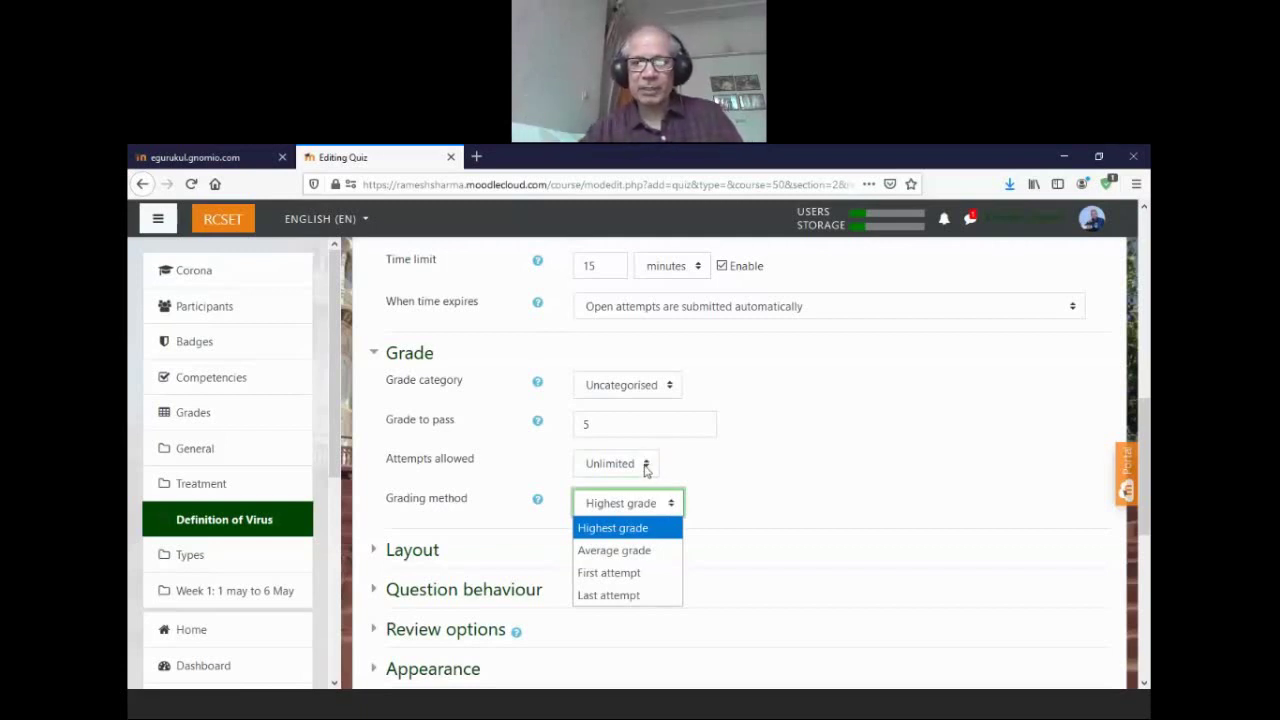
- Limit the quiz to 1 allowed attempt and set its layout to never start a new page, with all questions on one page
left_click(645, 463)
left_click(594, 237)
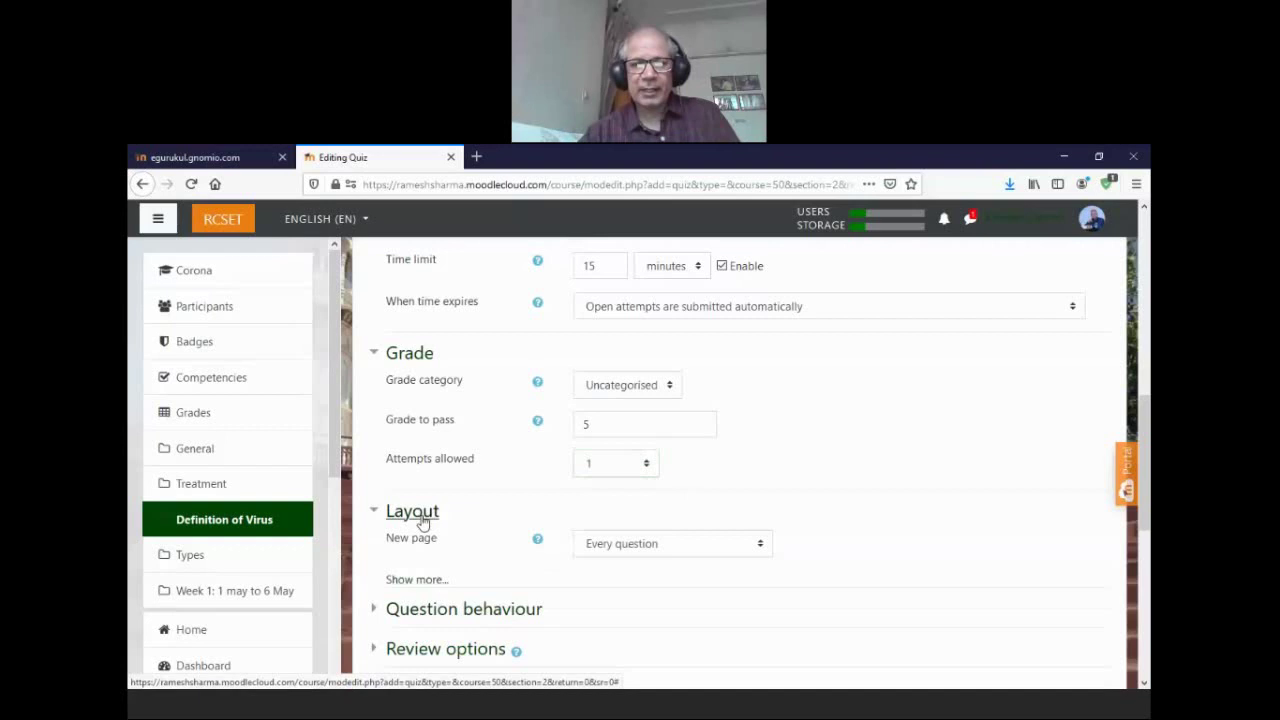
left_click(761, 547)
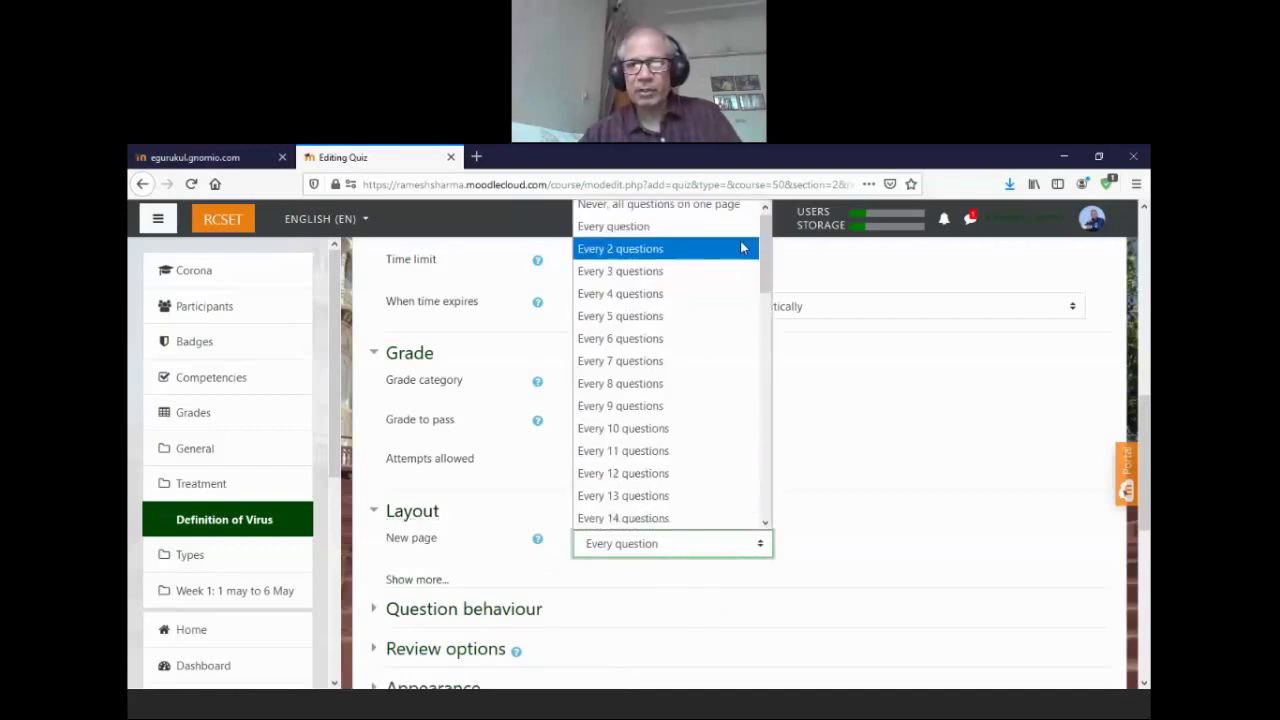
left_click(706, 213)
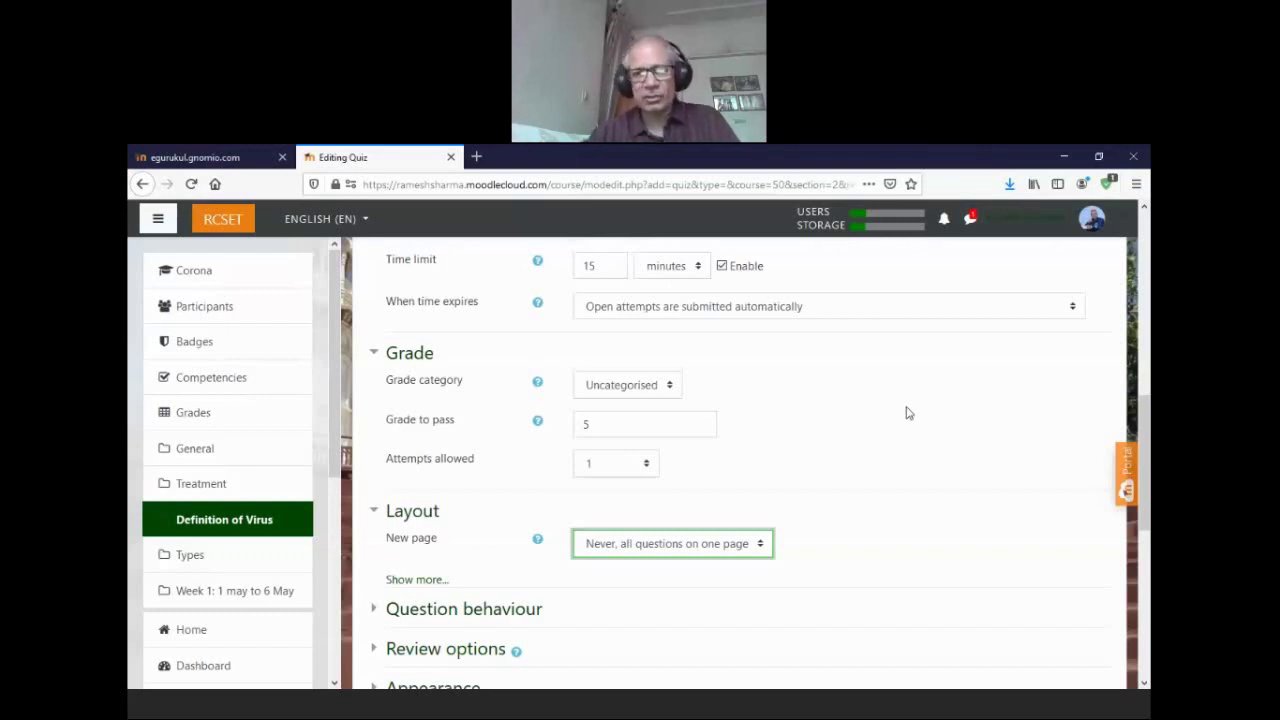
- Review the question behaviour options, keeping Deferred feedback, and save and display the quiz
left_click(517, 611)
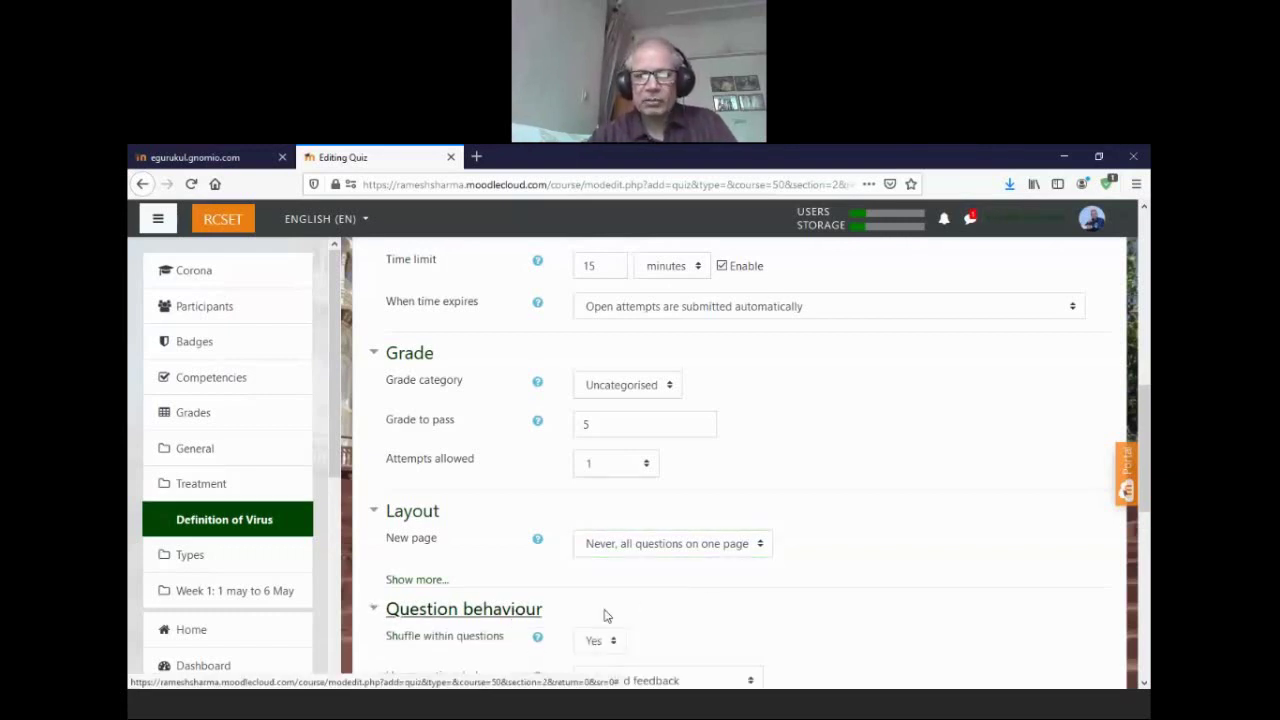
left_click_drag(1143, 450, 1148, 530)
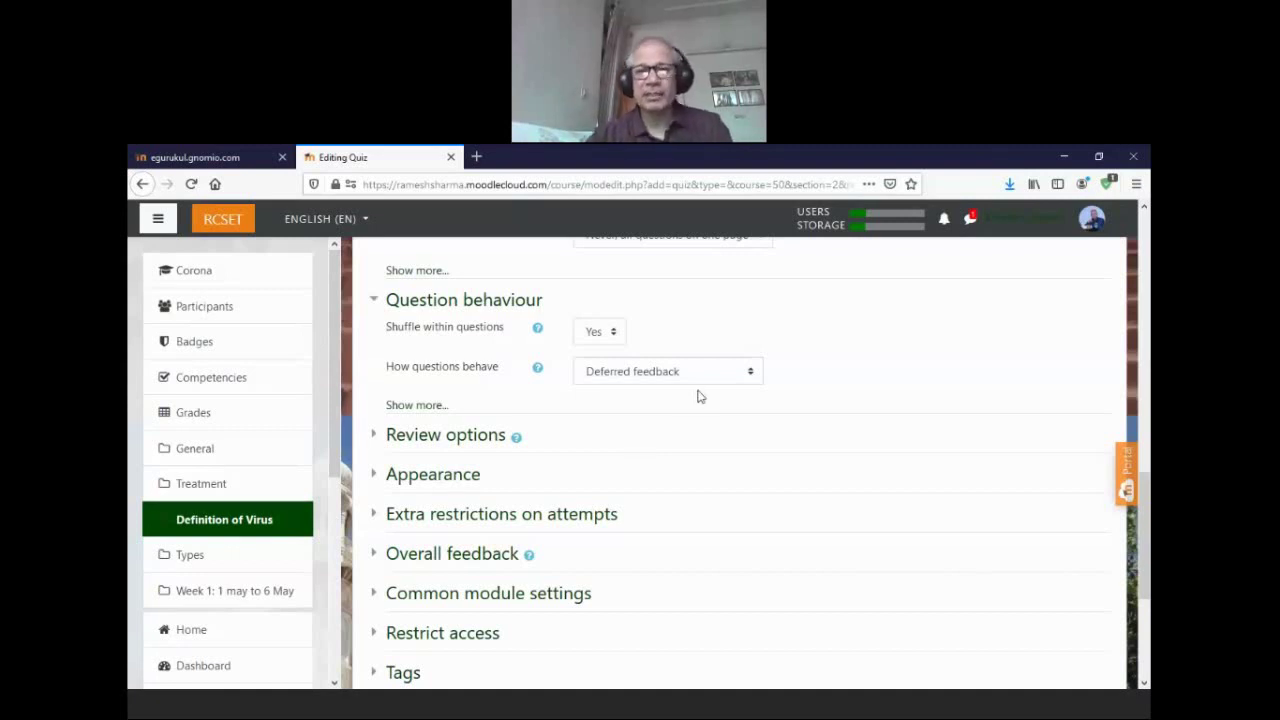
left_click(755, 375)
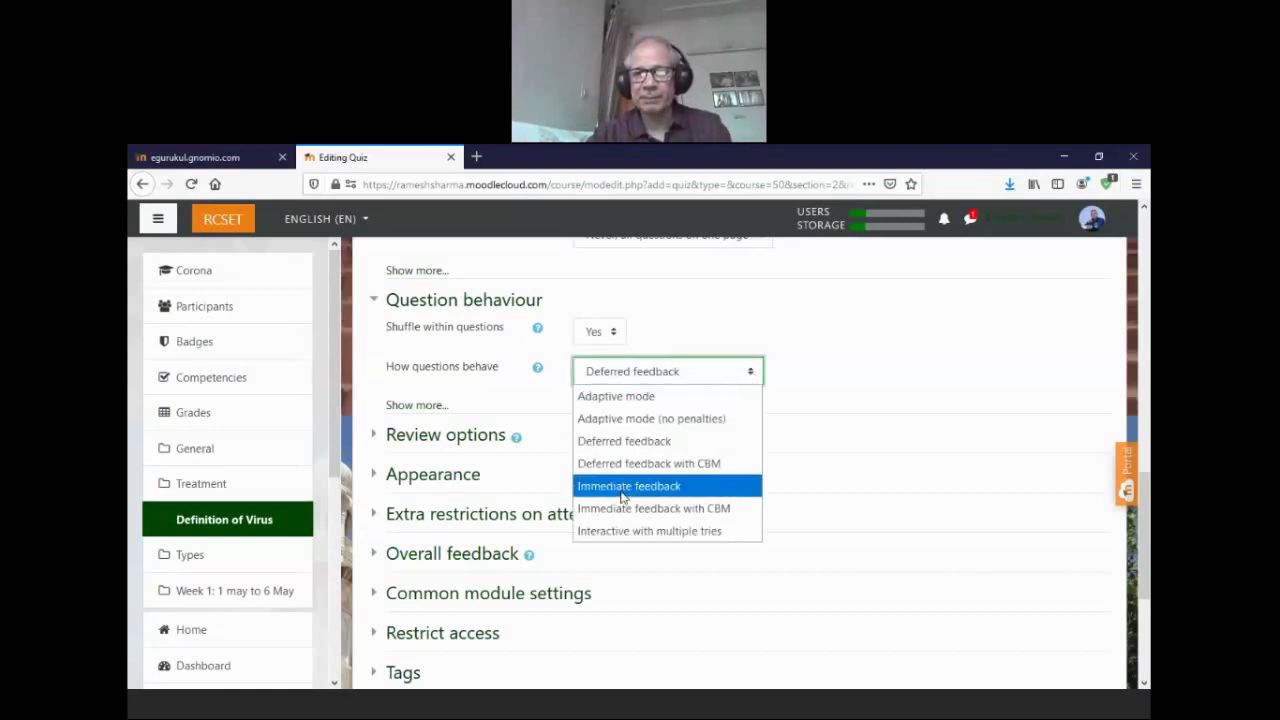
left_click(855, 395)
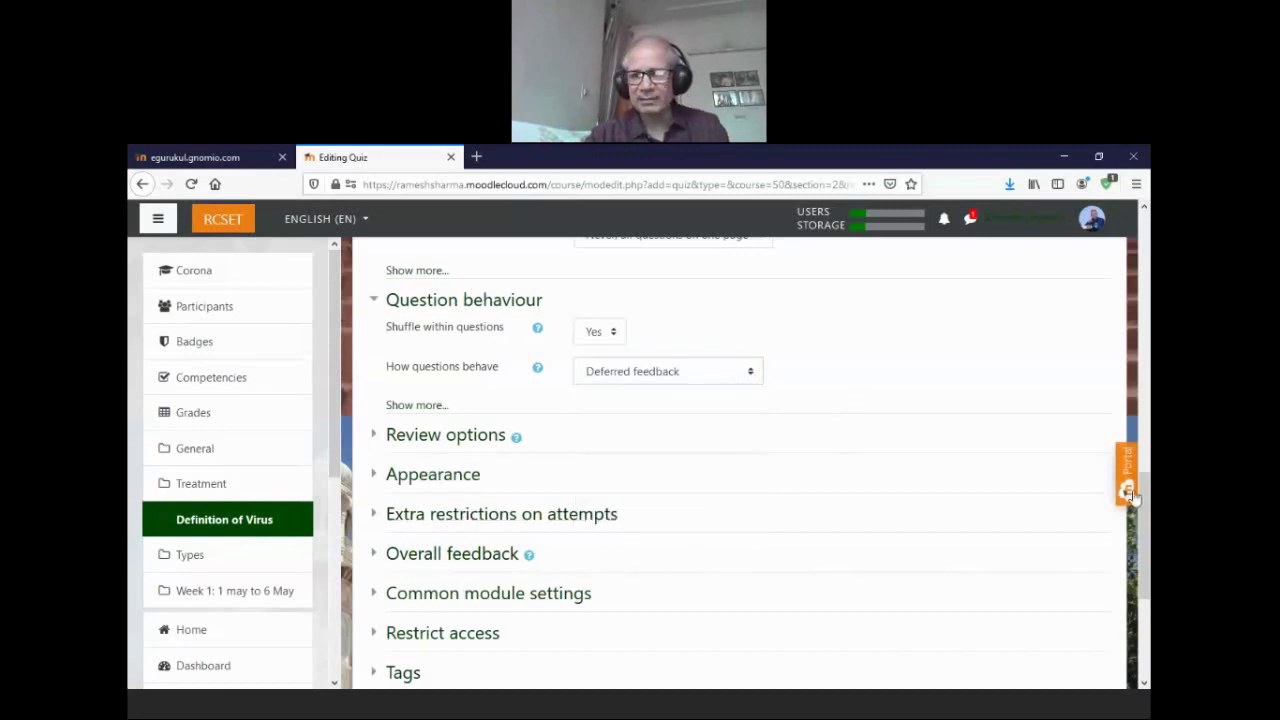
scroll(800, 520, "down", 5)
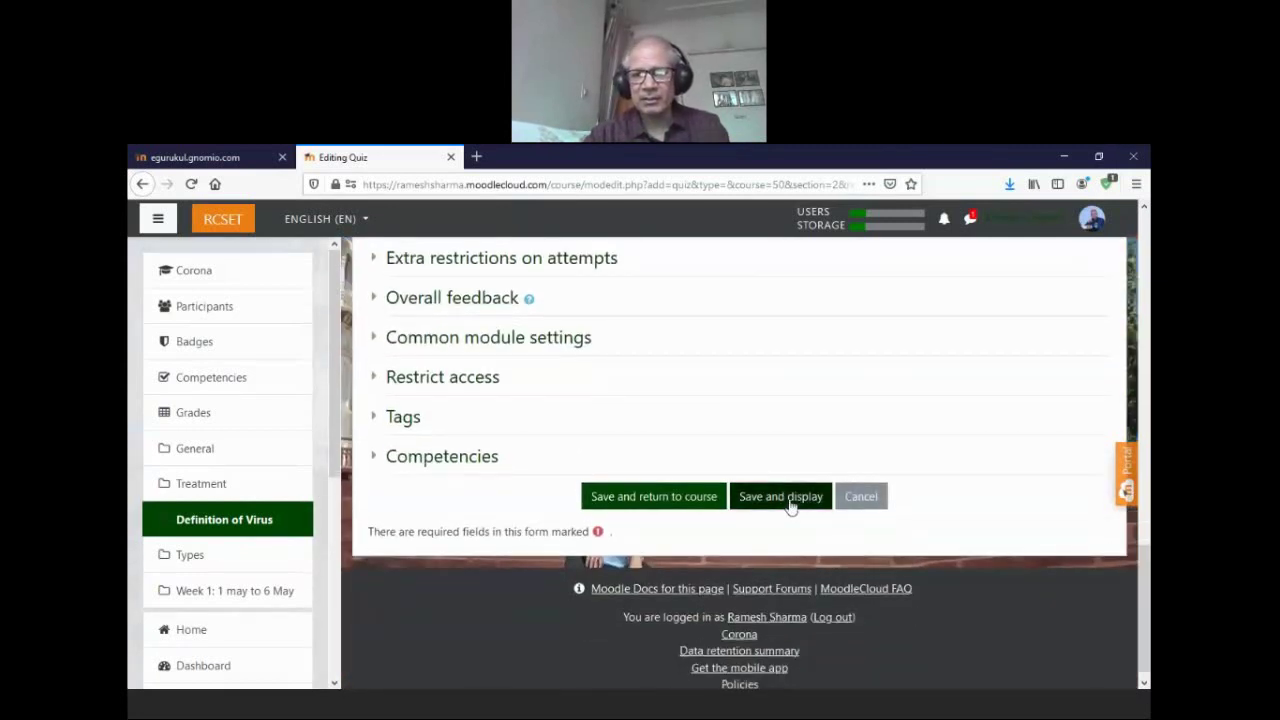
left_click(786, 500)
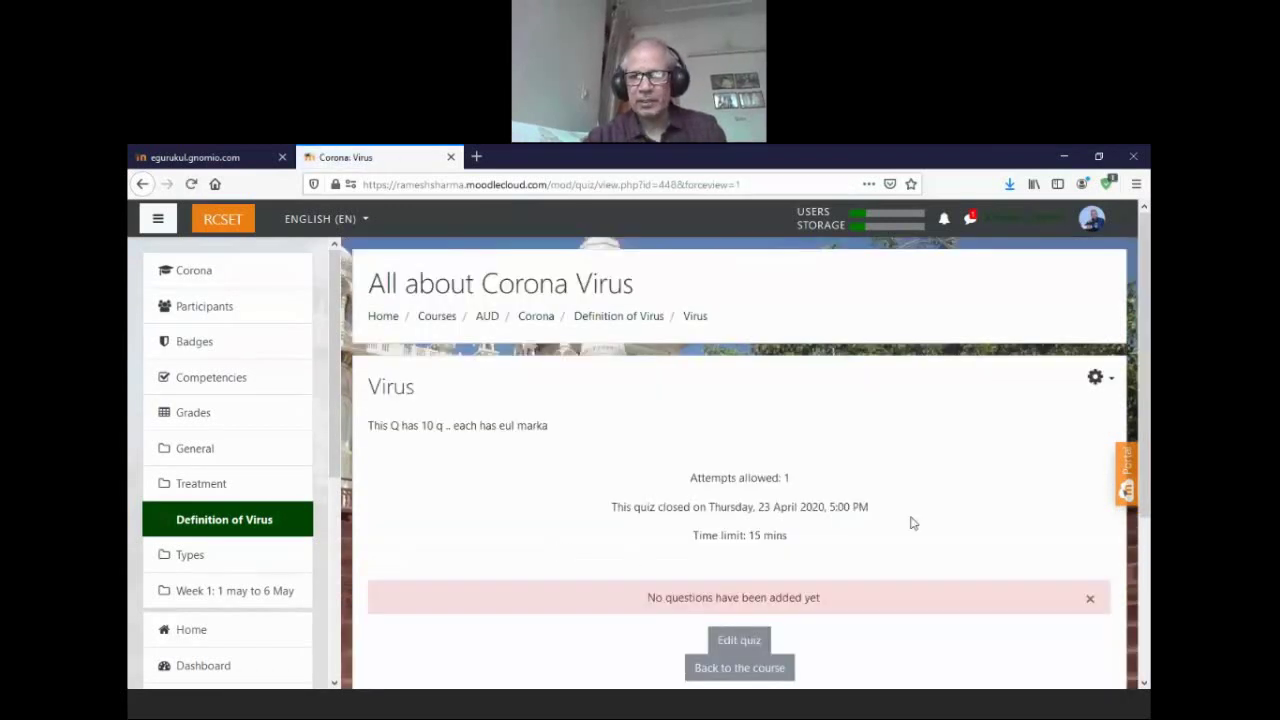
- Examine the saved quiz's summary, including its description, attempts allowed, closing time and time limit
scroll(1143, 323, "down", 3)
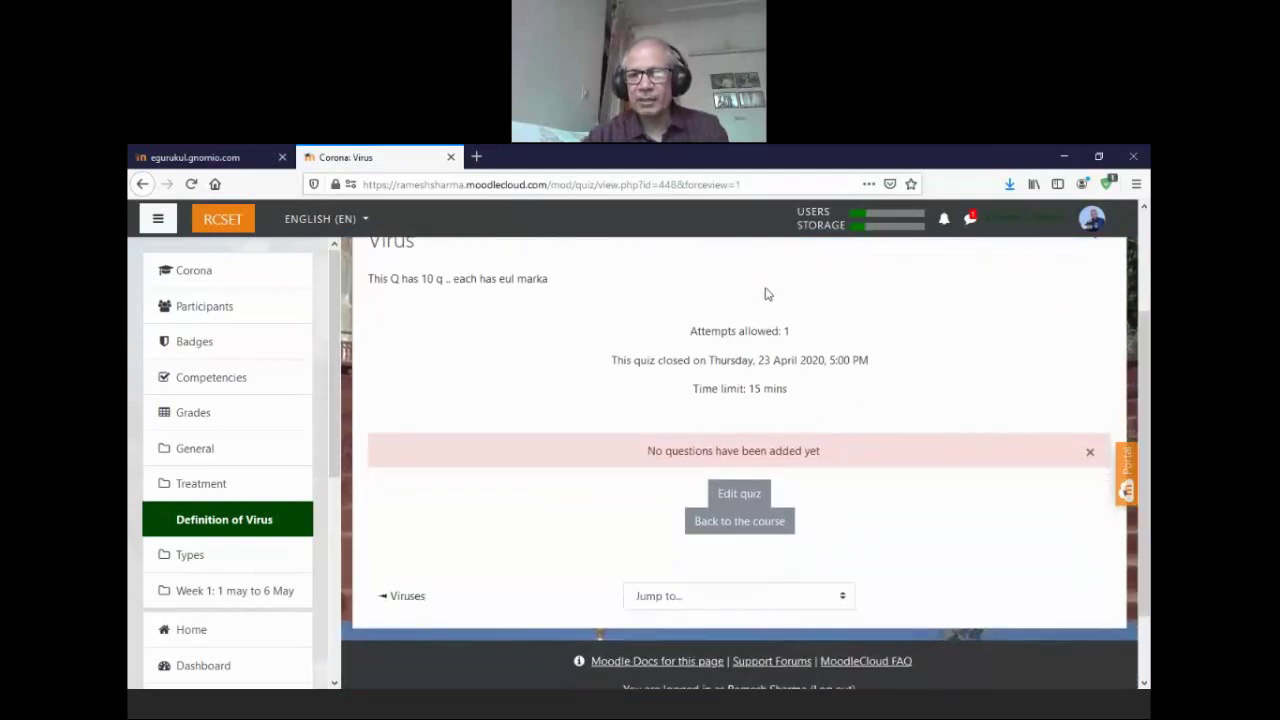
left_click_drag(748, 328, 812, 336)
left_click_drag(389, 281, 526, 283)
left_click_drag(397, 244, 434, 251)
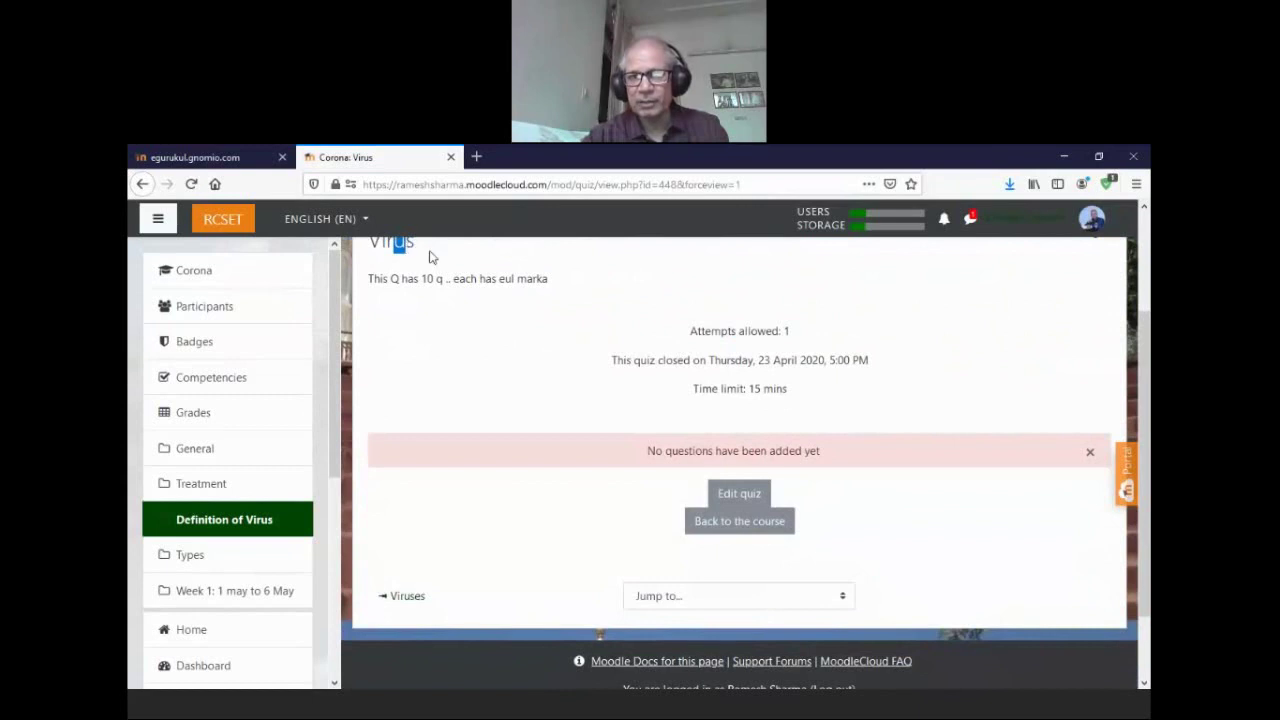
left_click_drag(613, 361, 896, 371)
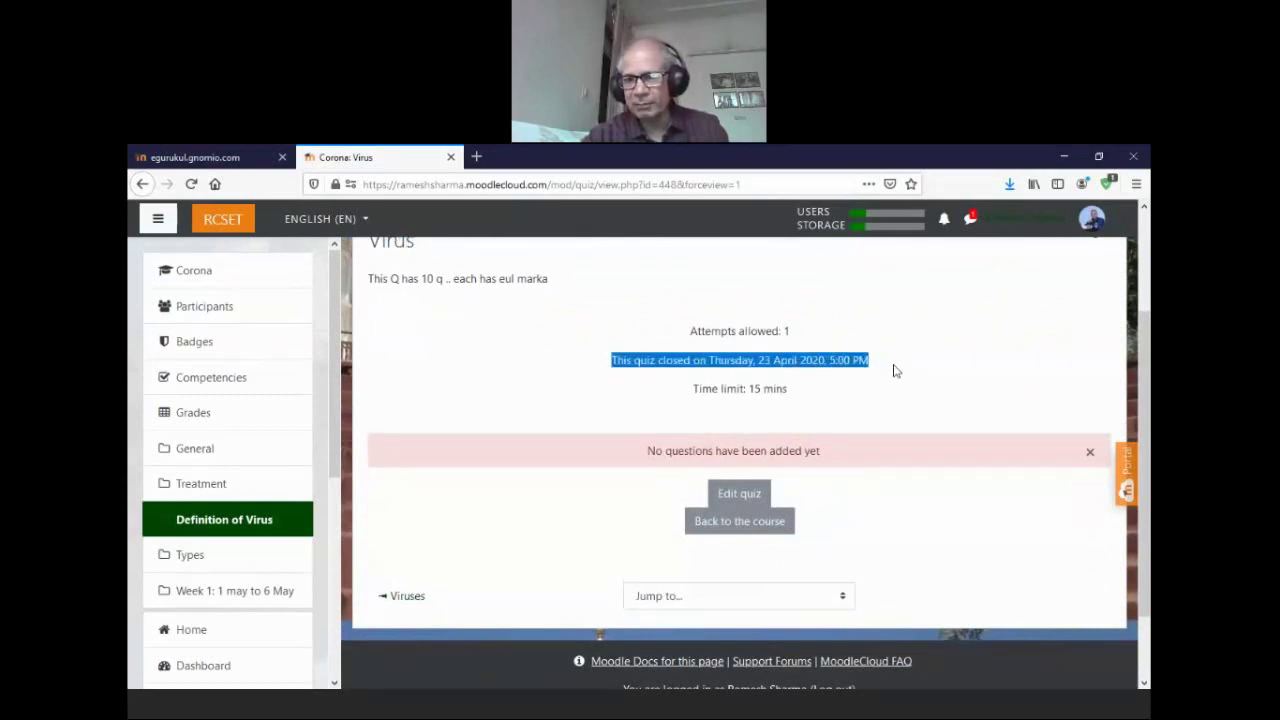
left_click(896, 371)
left_click_drag(697, 389, 800, 395)
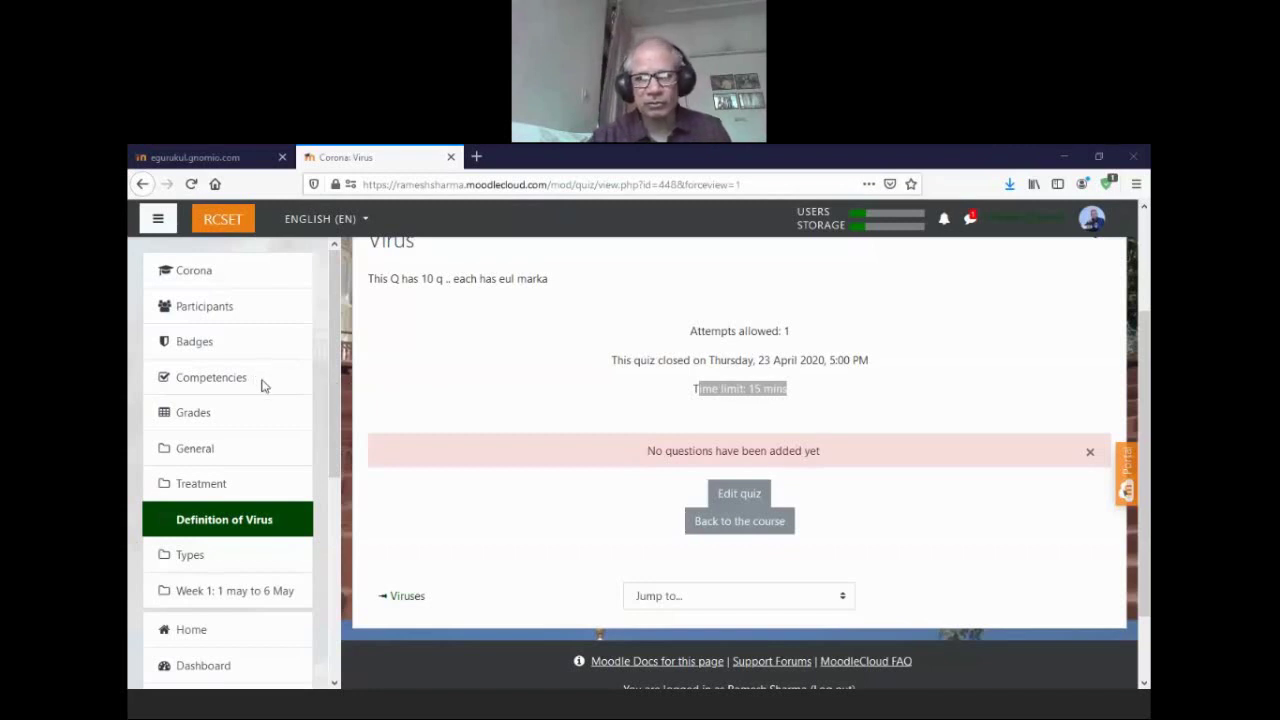
- Open the Virus quiz for question editing, save a maximum grade of 10.00 and enable question shuffling
left_click(746, 496)
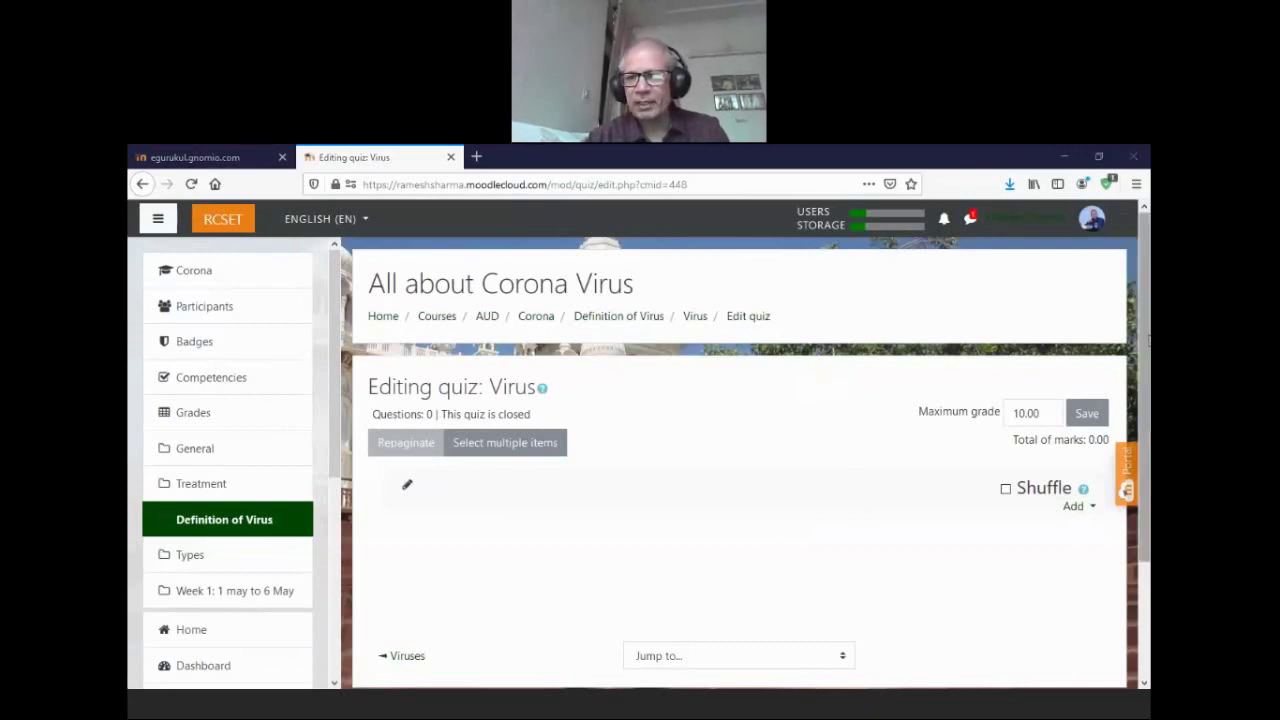
left_click_drag(1148, 340, 1148, 395)
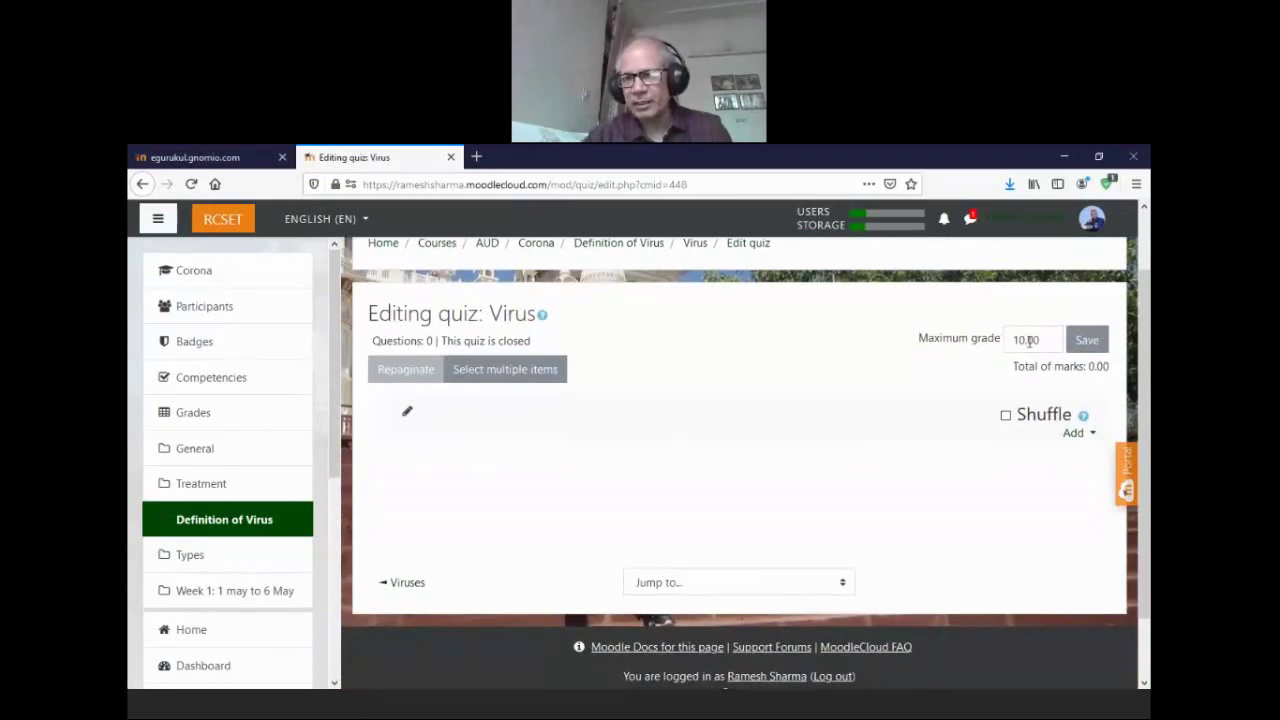
left_click_drag(1018, 339, 1047, 339)
type("10.00")
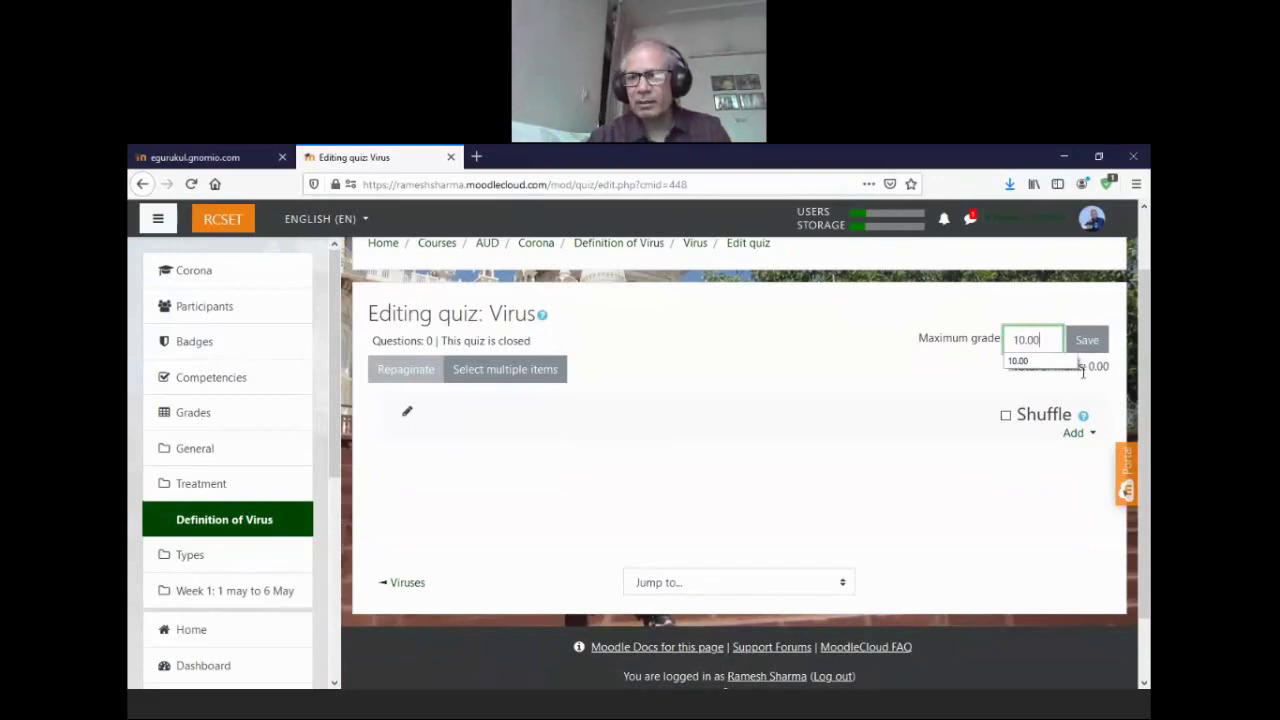
left_click(941, 386)
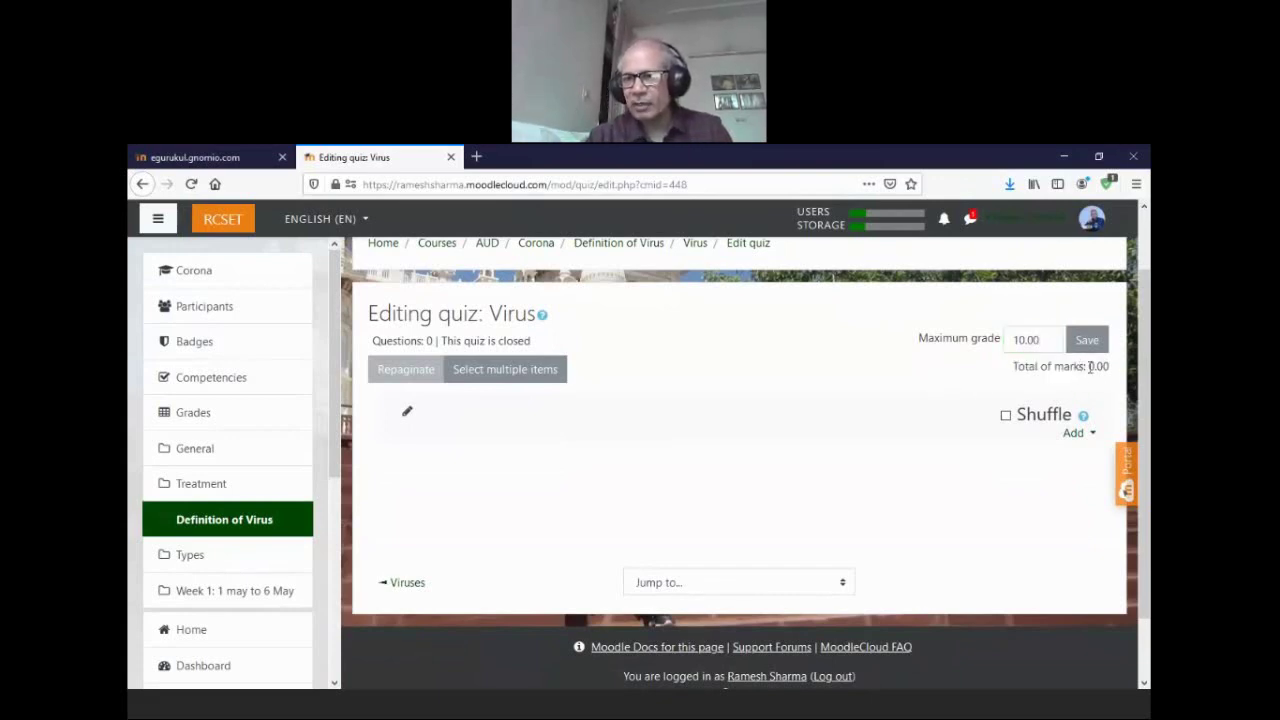
left_click(1038, 340)
double_click(1038, 340)
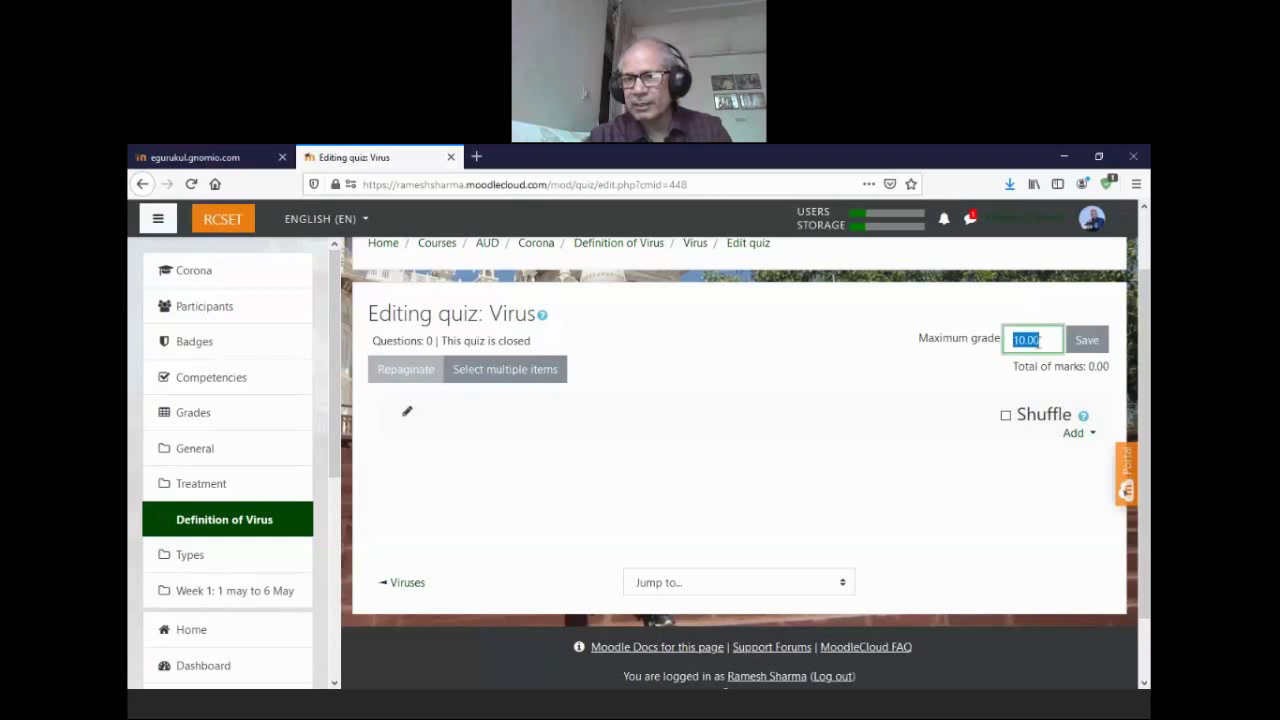
left_click(1040, 340)
left_click(1087, 342)
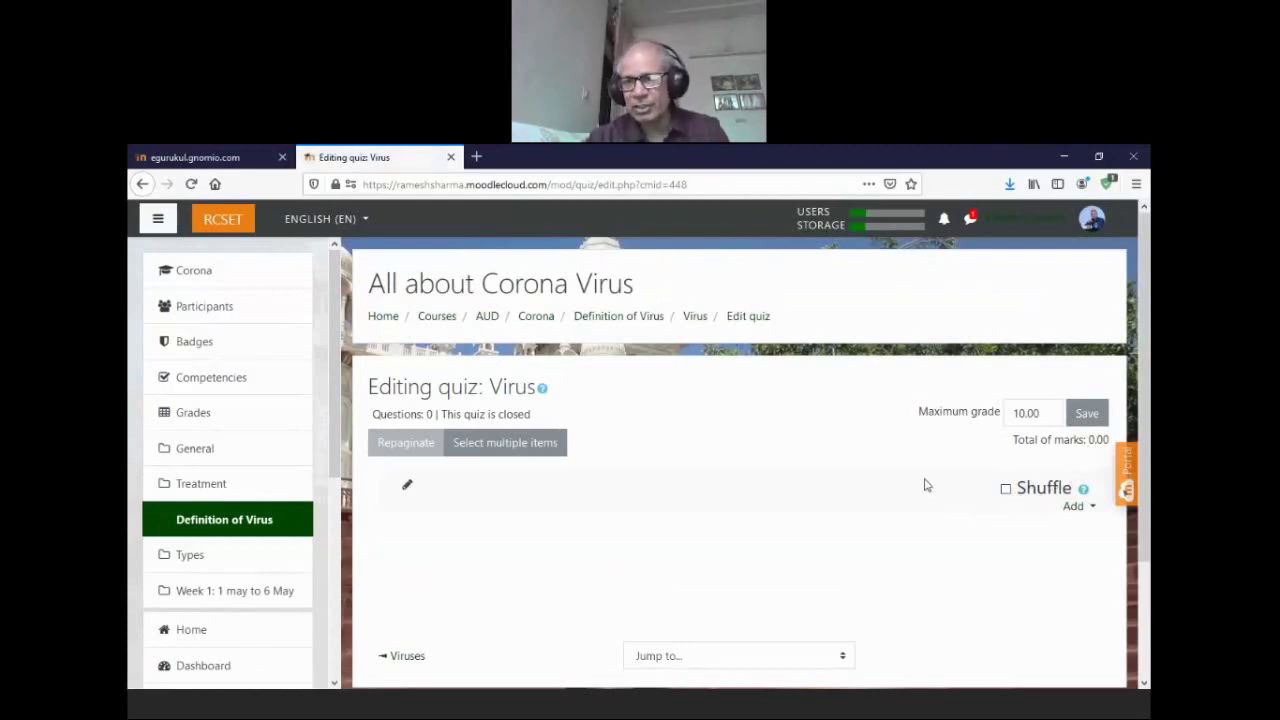
left_click(1005, 488)
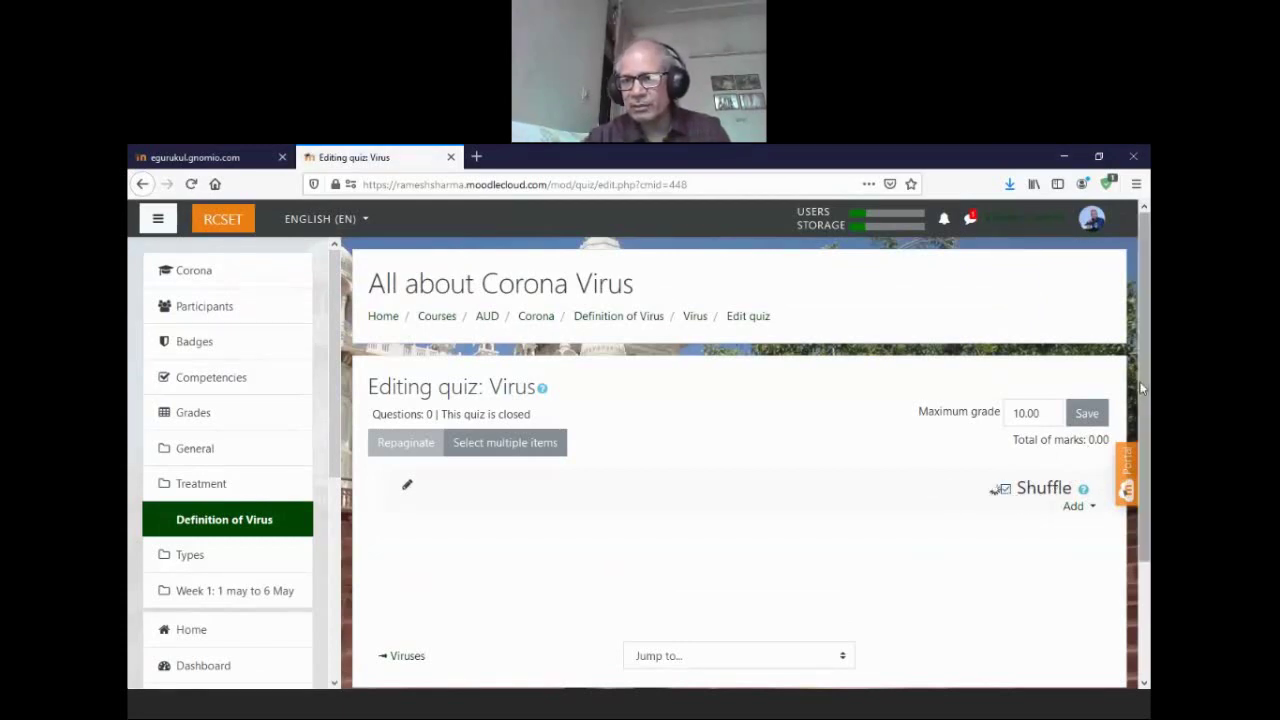
- Review the available question types and start adding a new Multiple choice question to the Virus quiz
scroll(1142, 388, "down", 2)
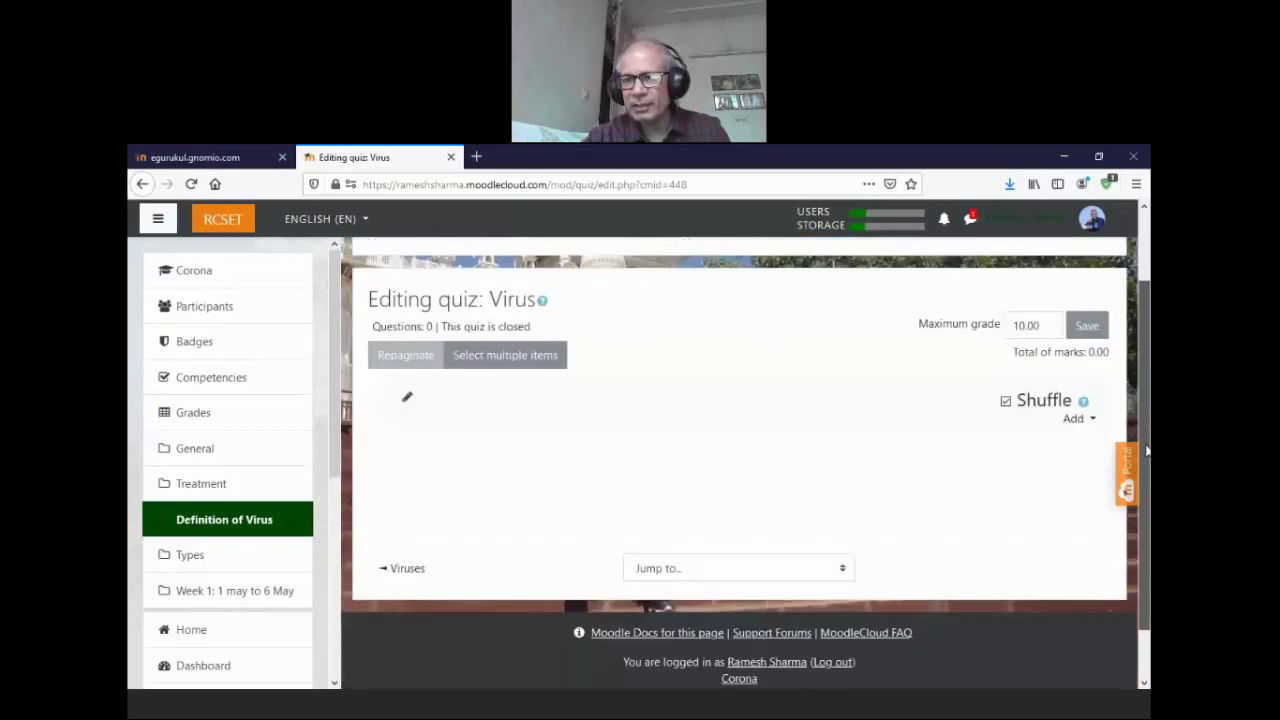
left_click(1090, 420)
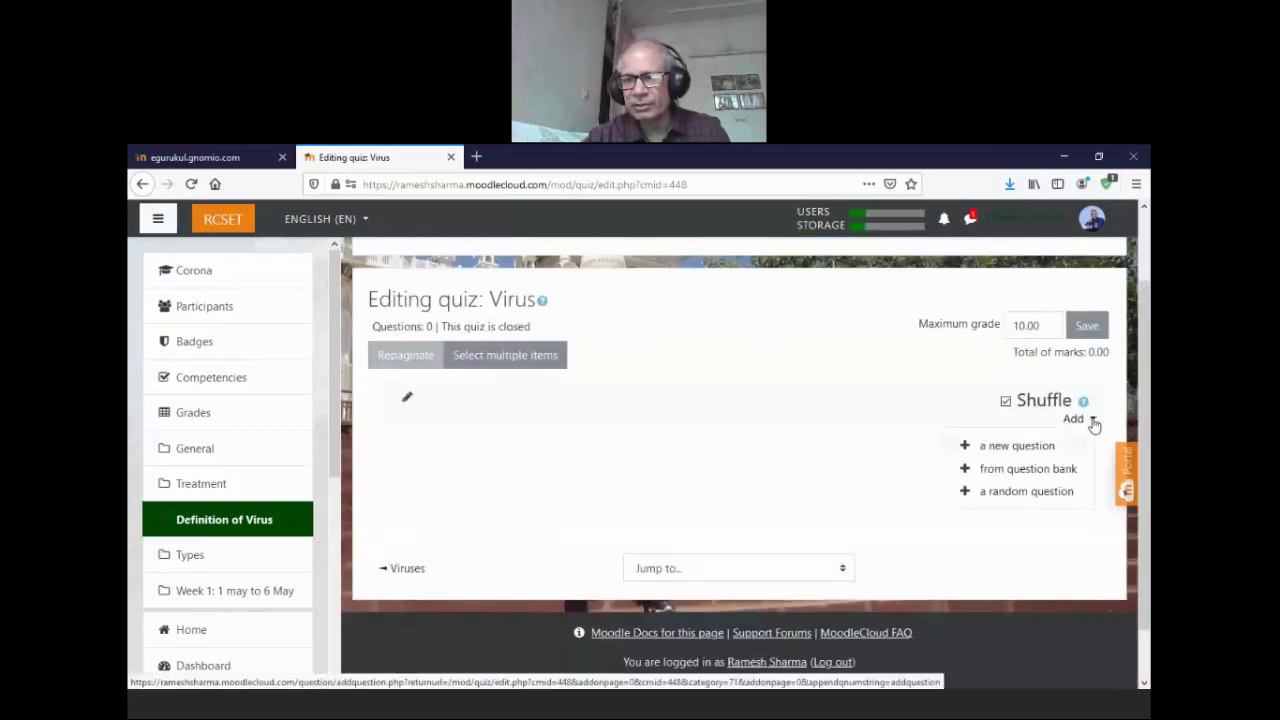
left_click(1026, 449)
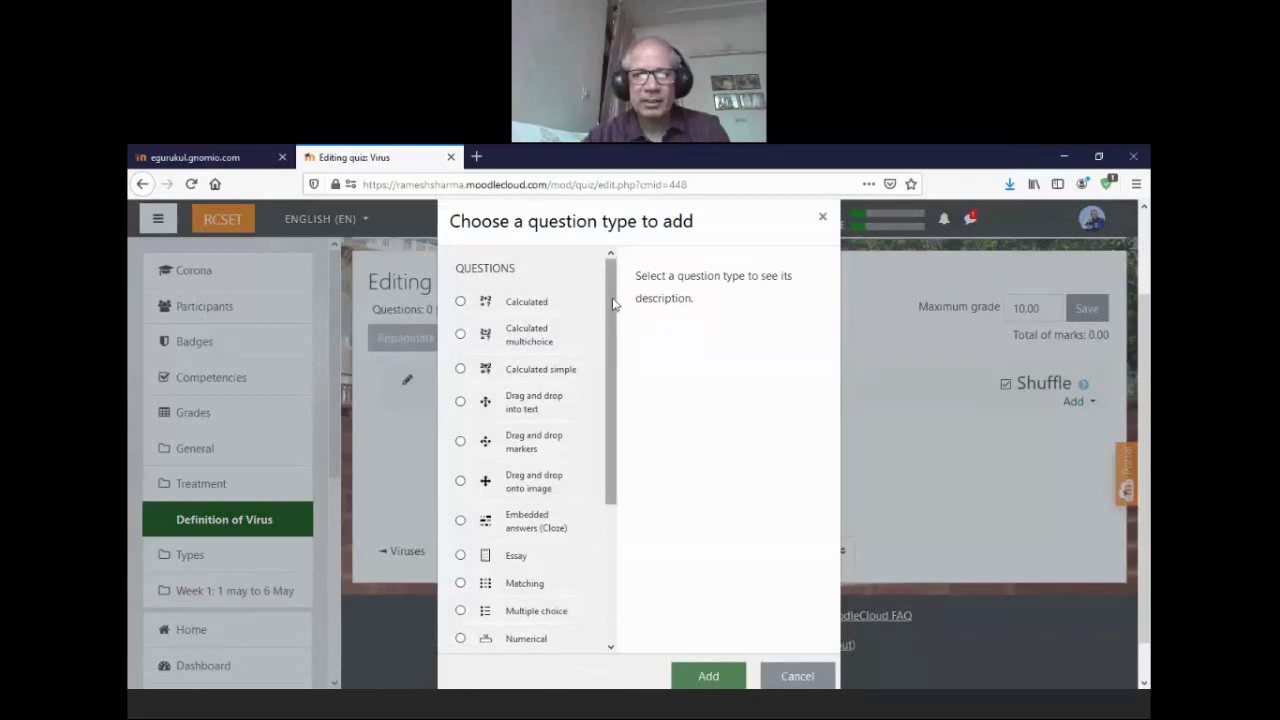
left_click_drag(617, 326, 610, 435)
scroll(610, 435, "down", 1)
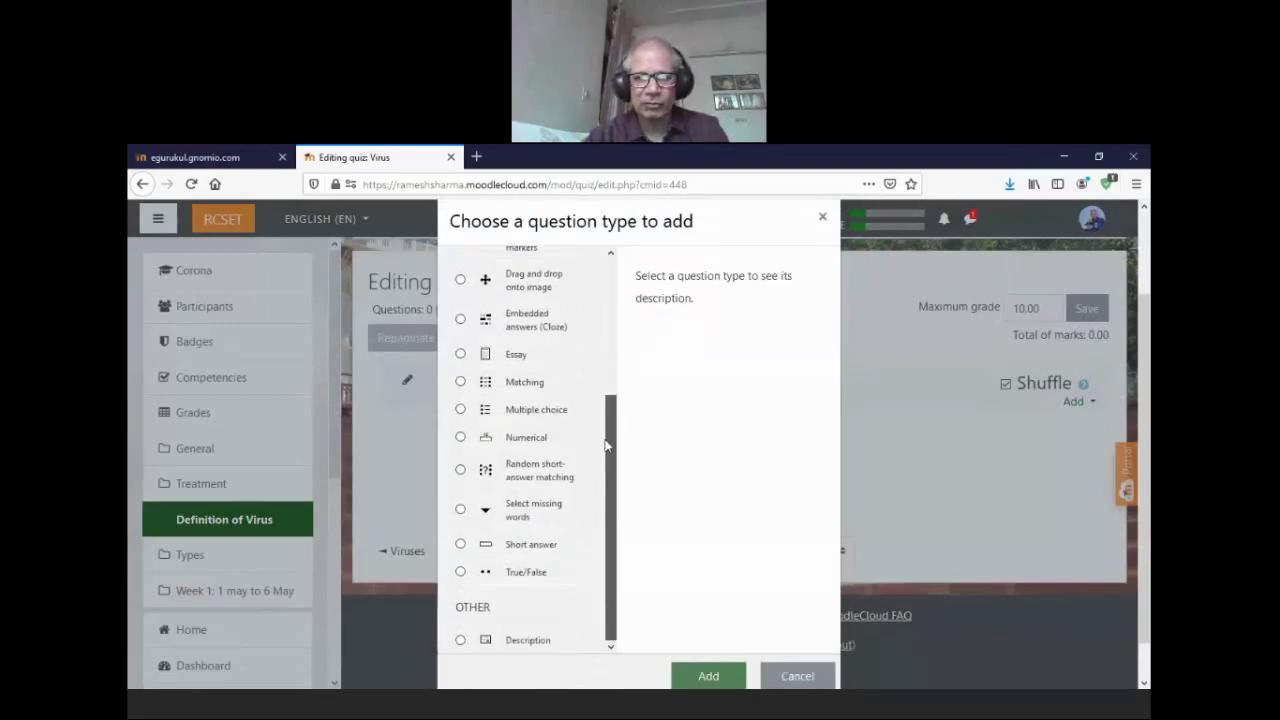
scroll(612, 430, "up", 5)
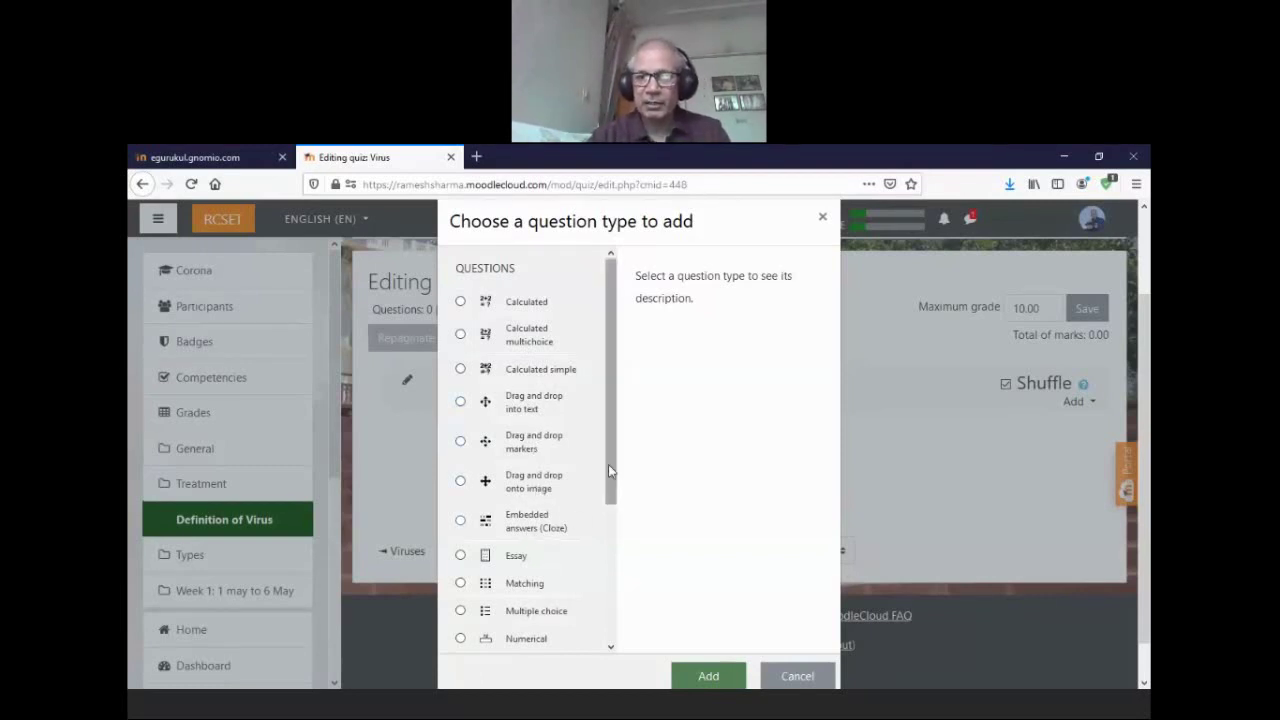
left_click_drag(608, 464, 609, 586)
scroll(523, 409, "up", 1)
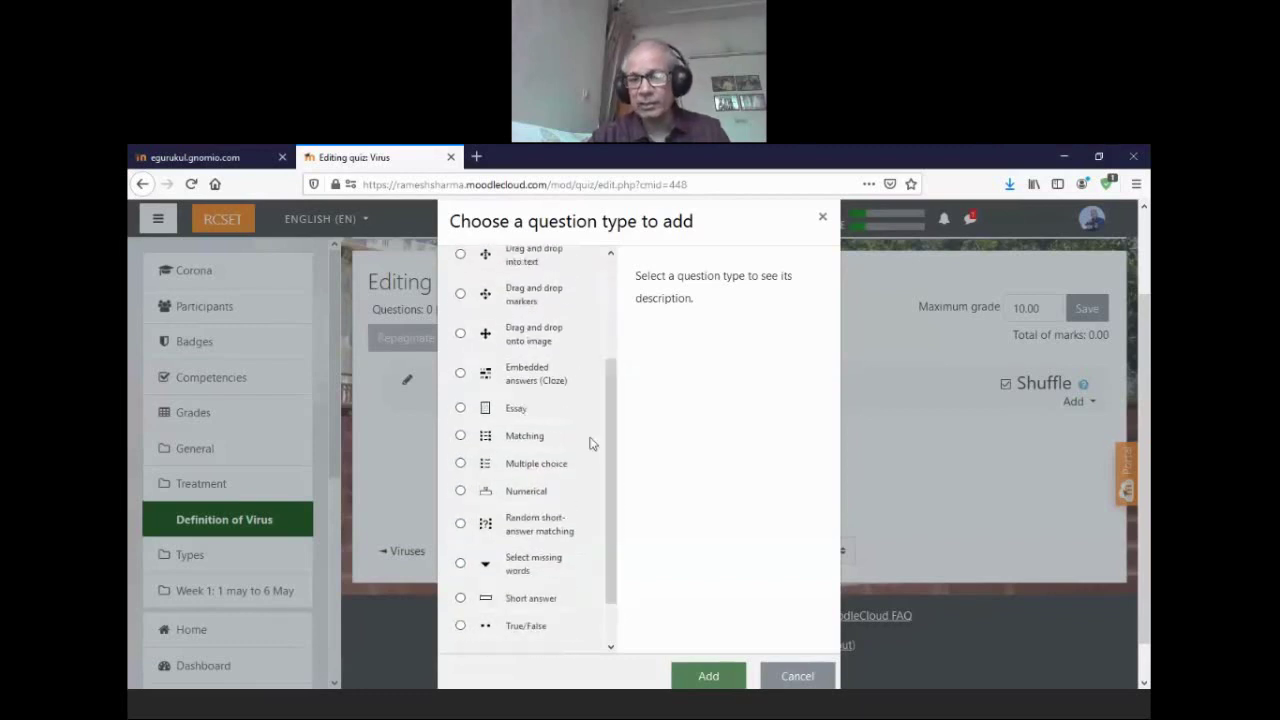
left_click_drag(603, 447, 614, 491)
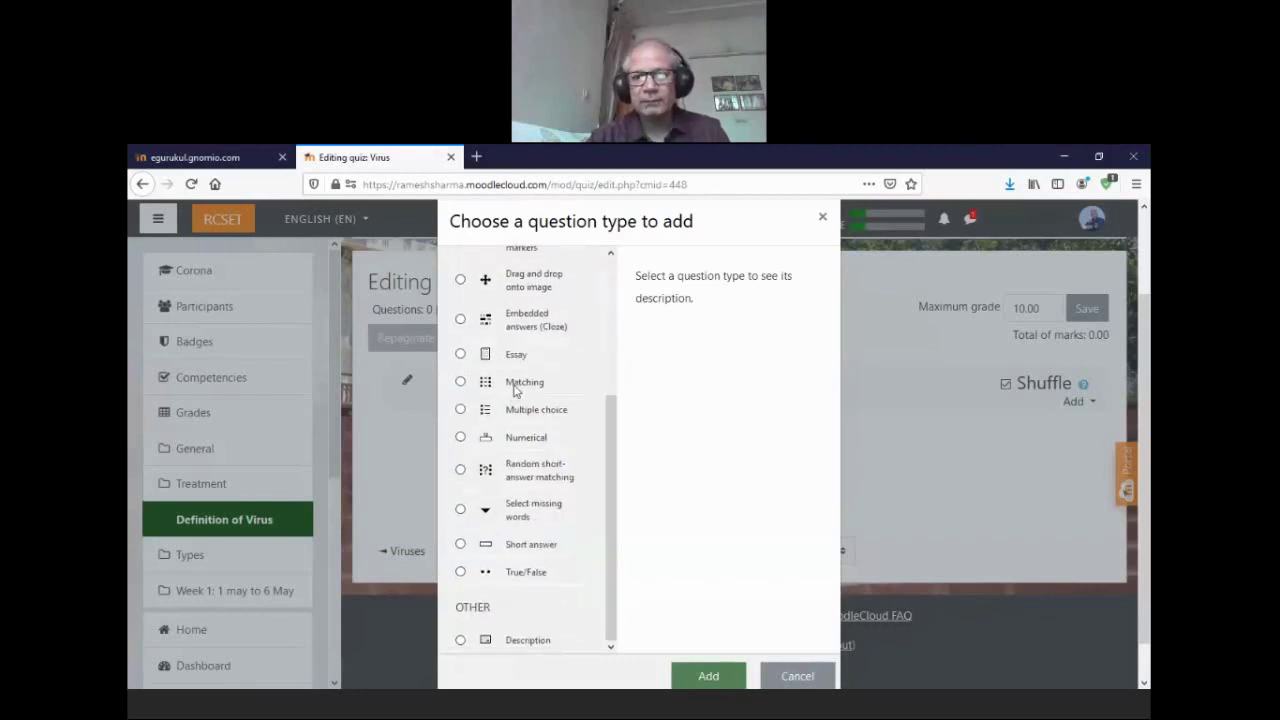
left_click(461, 410)
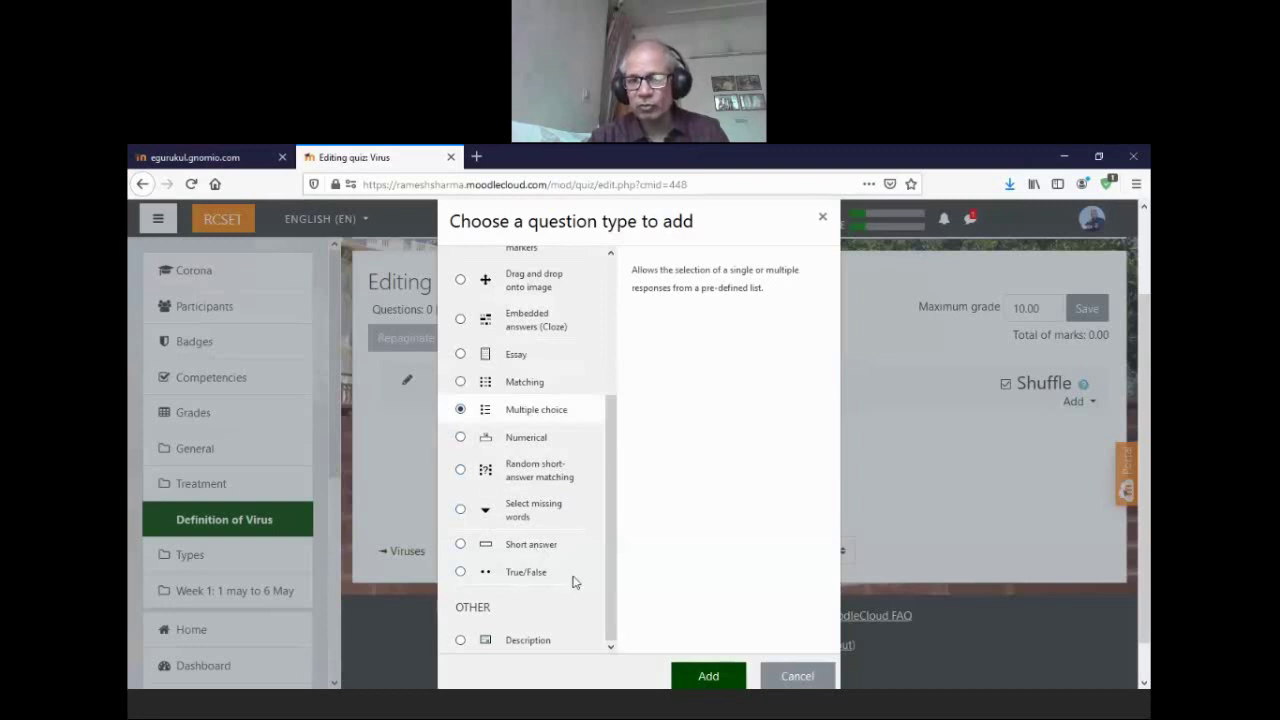
left_click(708, 677)
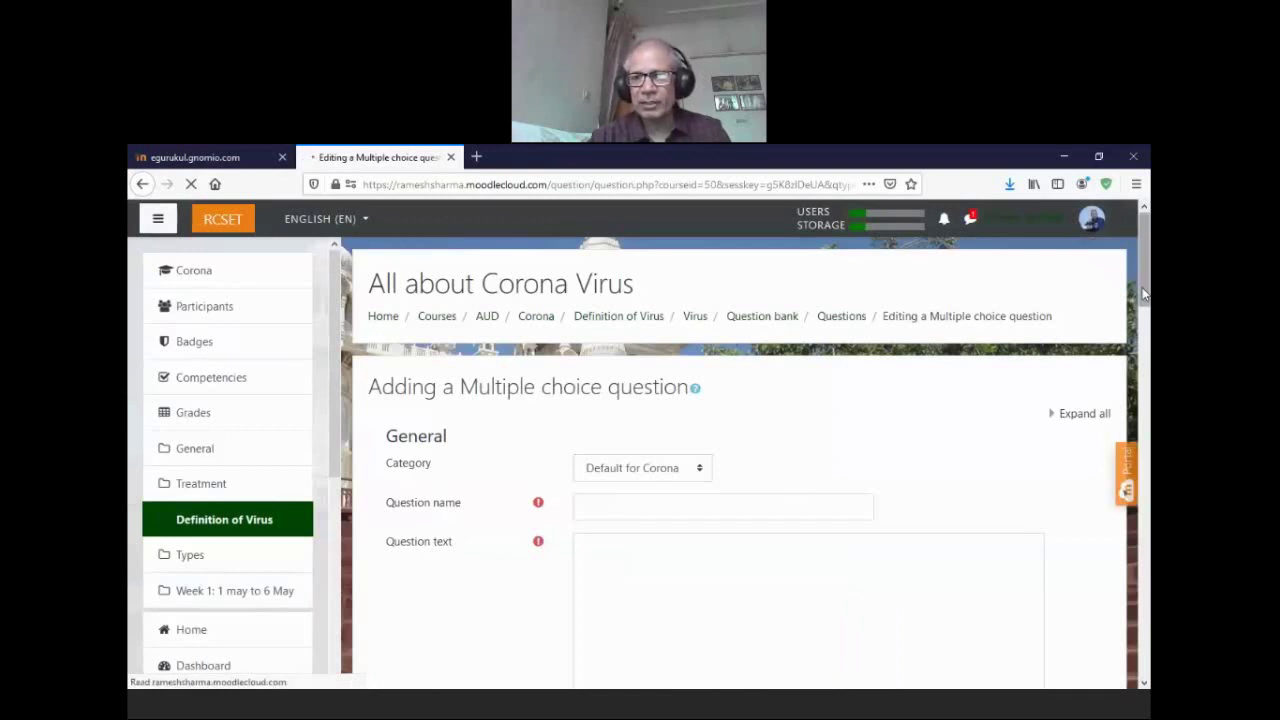
scroll(1145, 293, "down", 3)
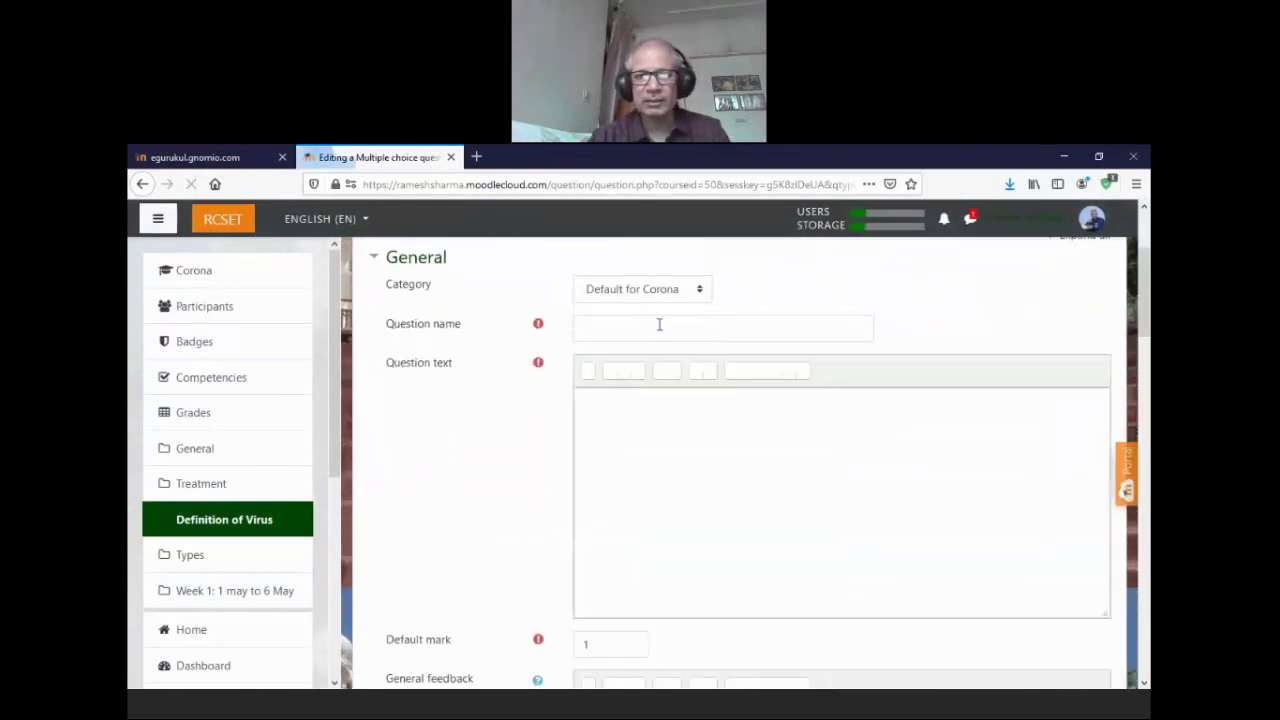
- Name the new multiple choice question Virus
left_click(659, 324)
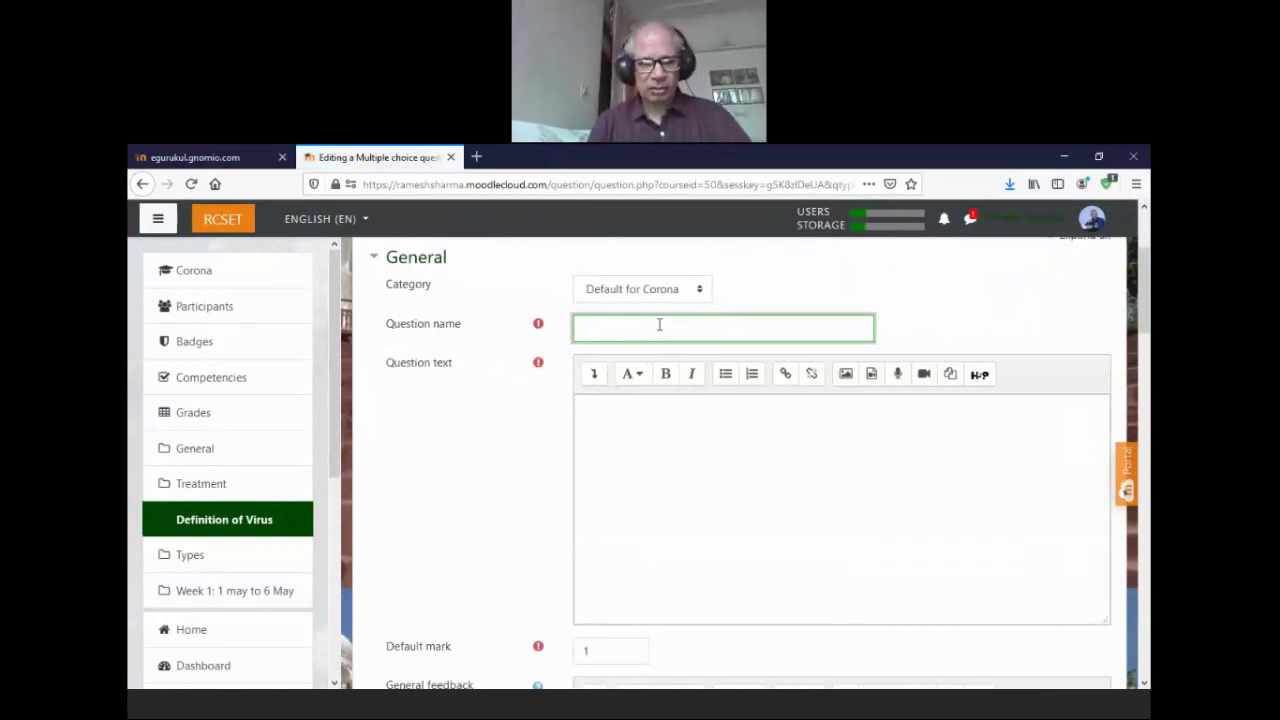
type("1")
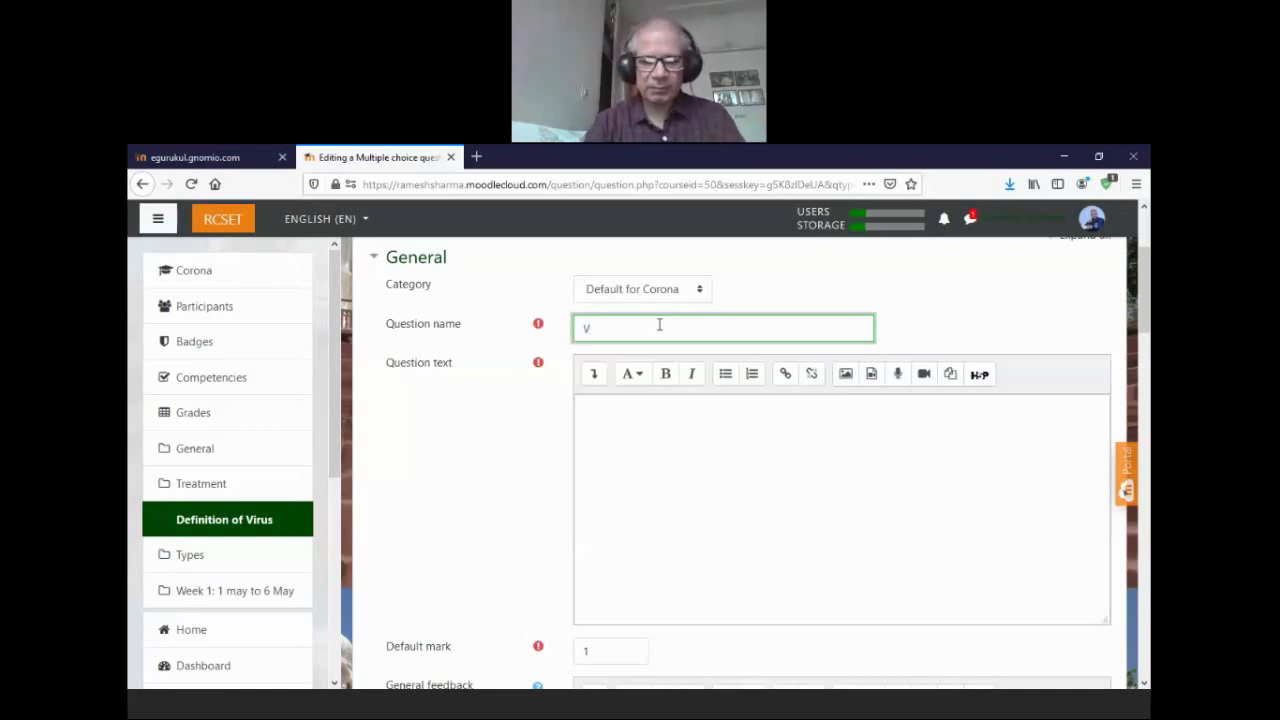
type("irus")
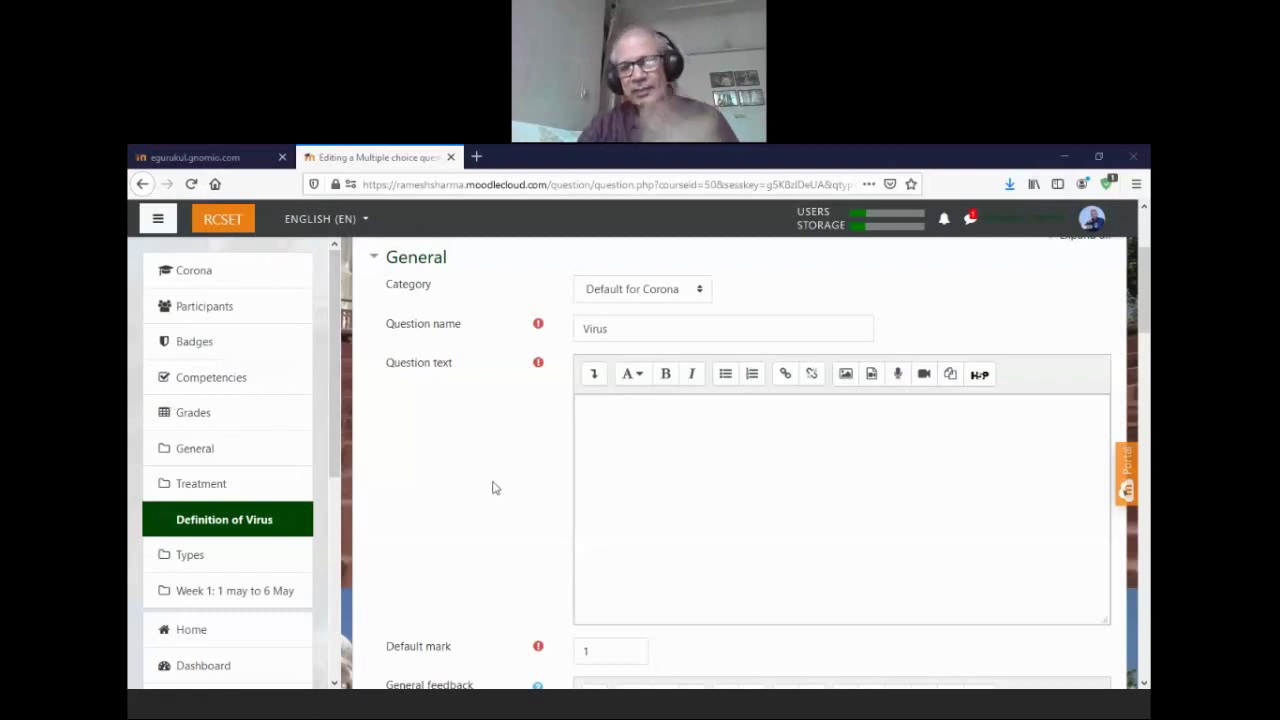
- Enter the question text "What is the name of corona virus of 2019?"
left_click(689, 444)
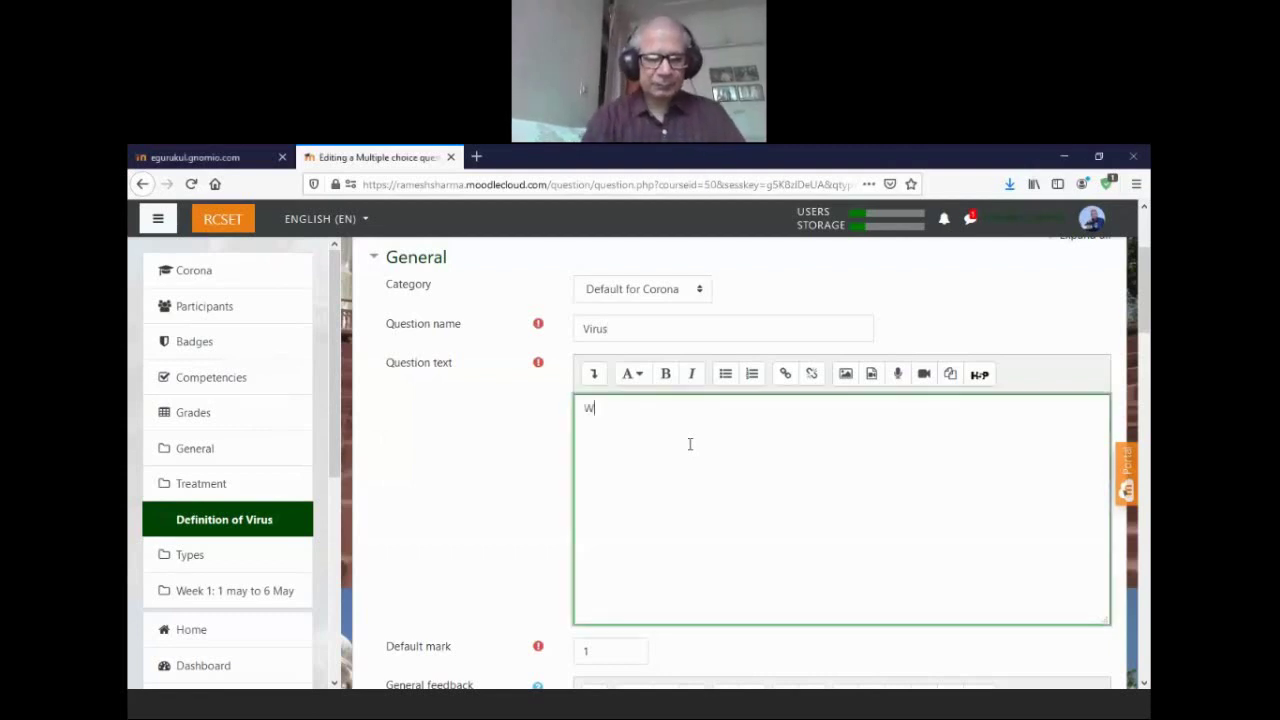
type("What is the name")
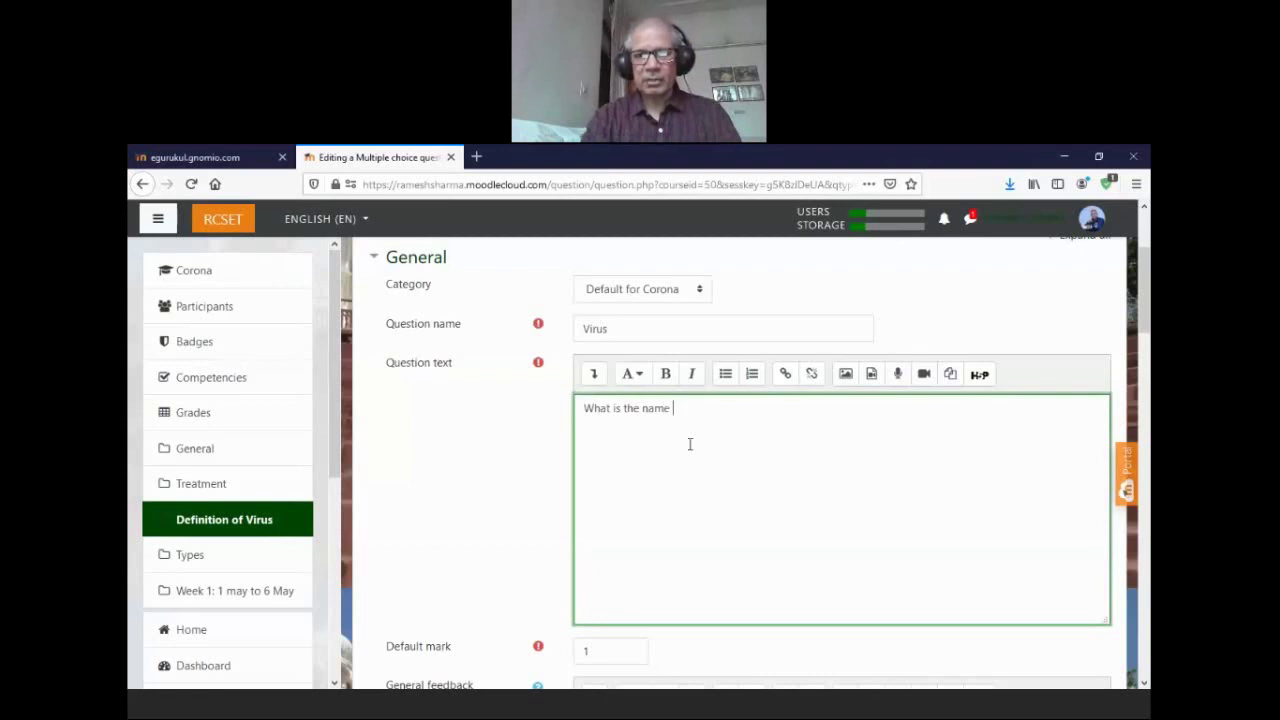
type(" of cor")
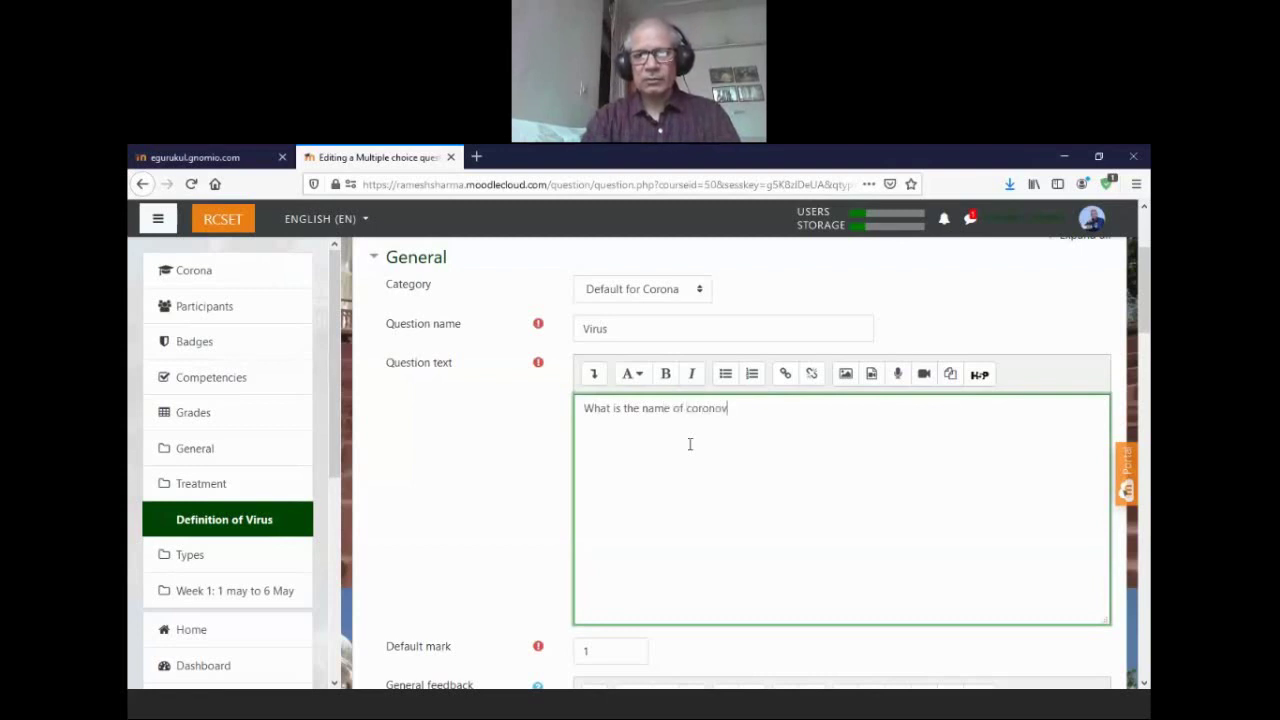
type("ona vi")
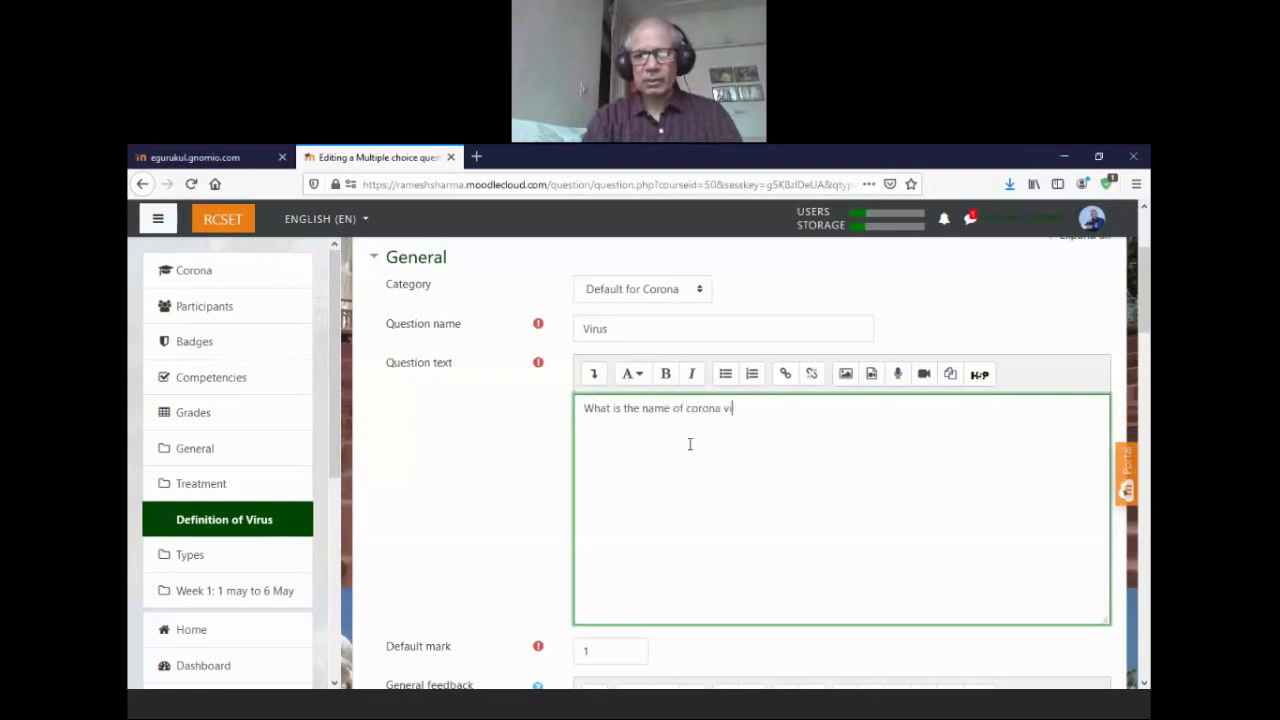
type("rus o")
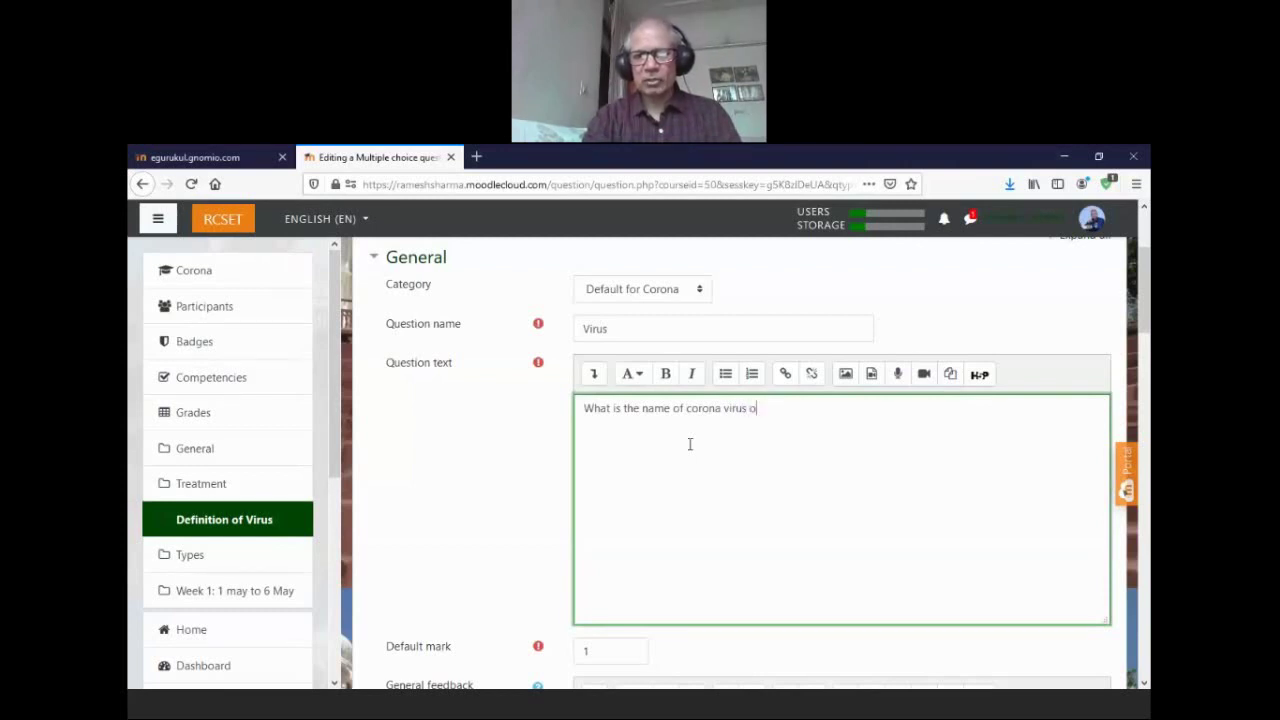
type("f 2019?")
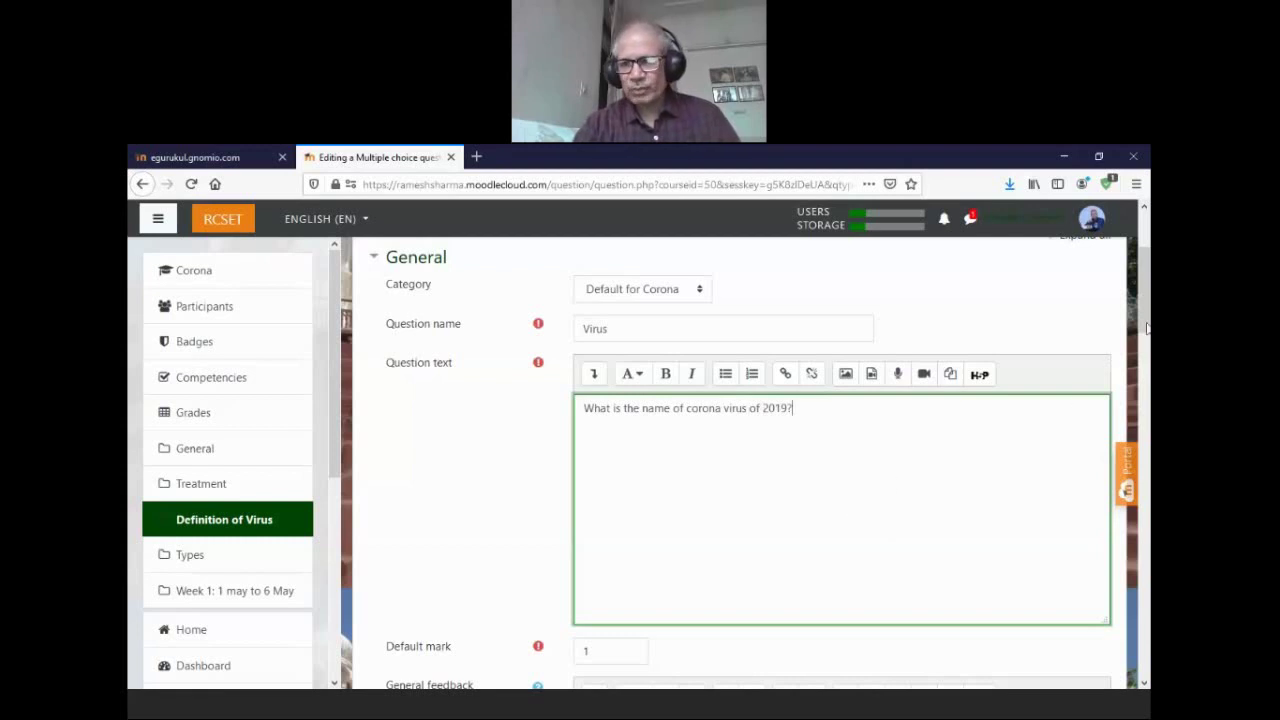
- Review the question's default mark, general feedback, one or multiple answers, choice shuffling and choice numbering settings
scroll(1147, 328, "down", 5)
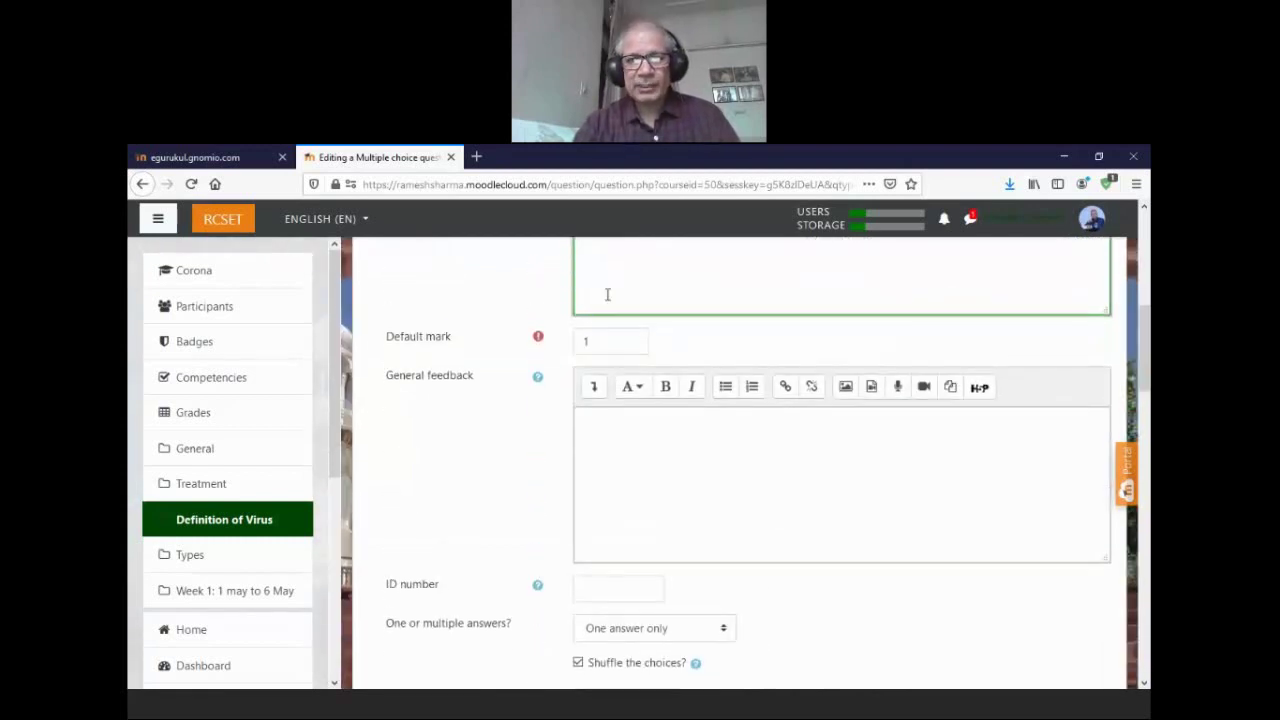
double_click(595, 341)
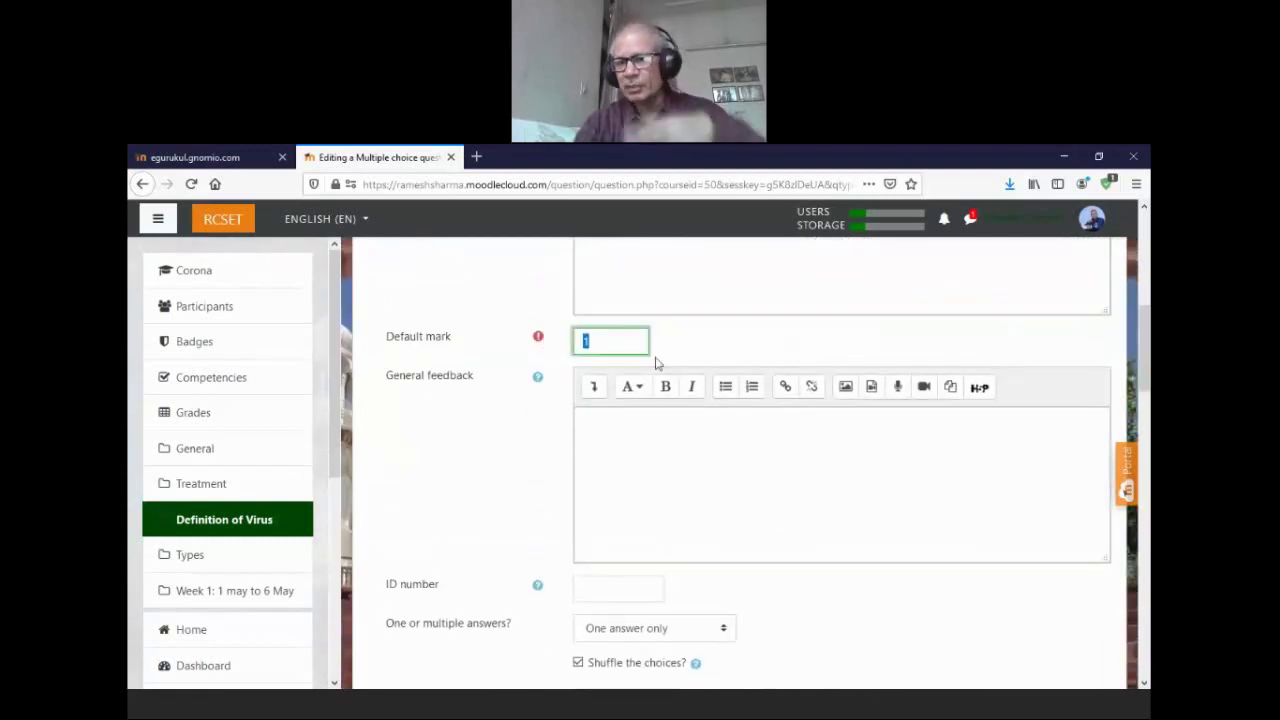
scroll(1147, 405, "down", 3)
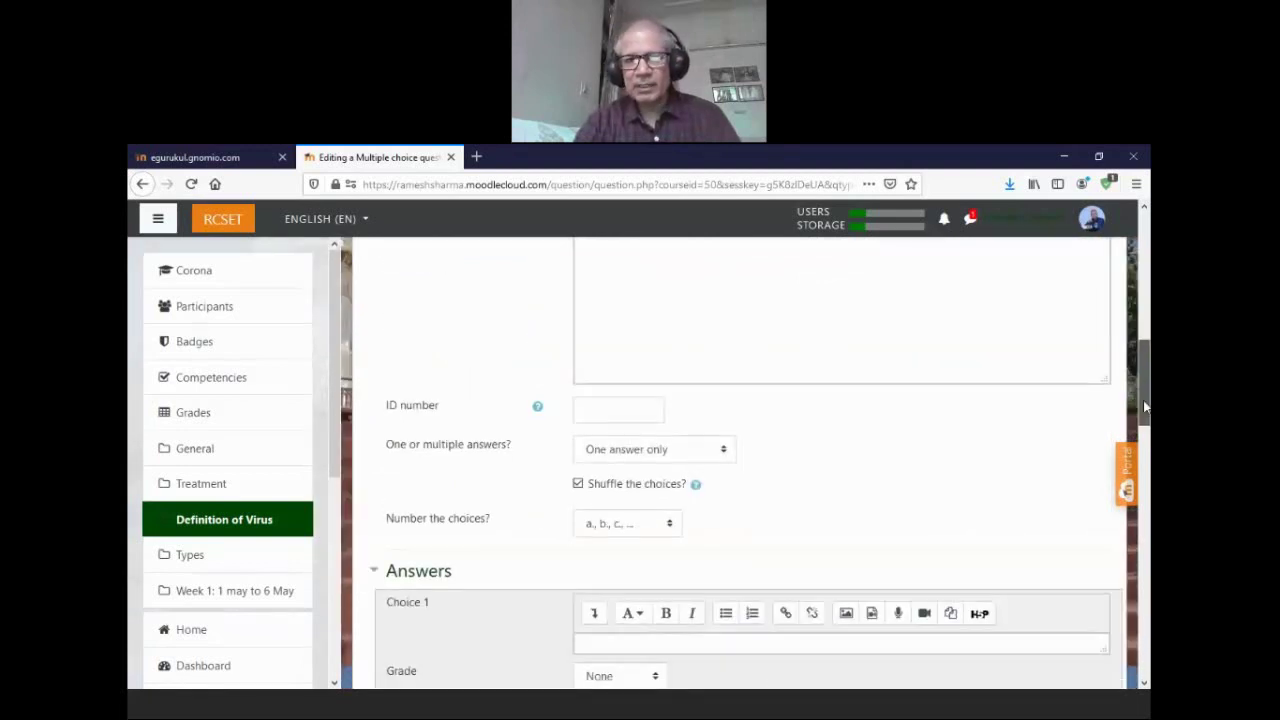
scroll(1146, 405, "up", 2)
left_click(785, 365)
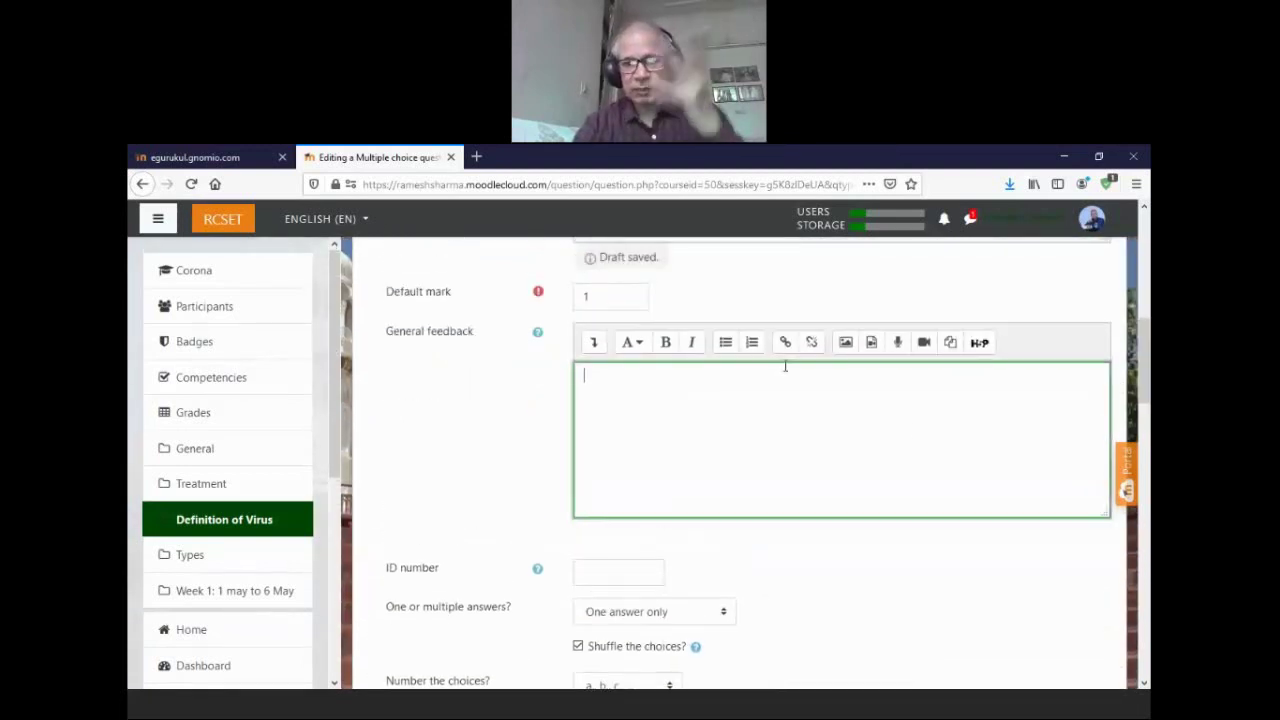
scroll(554, 349, "down", 5)
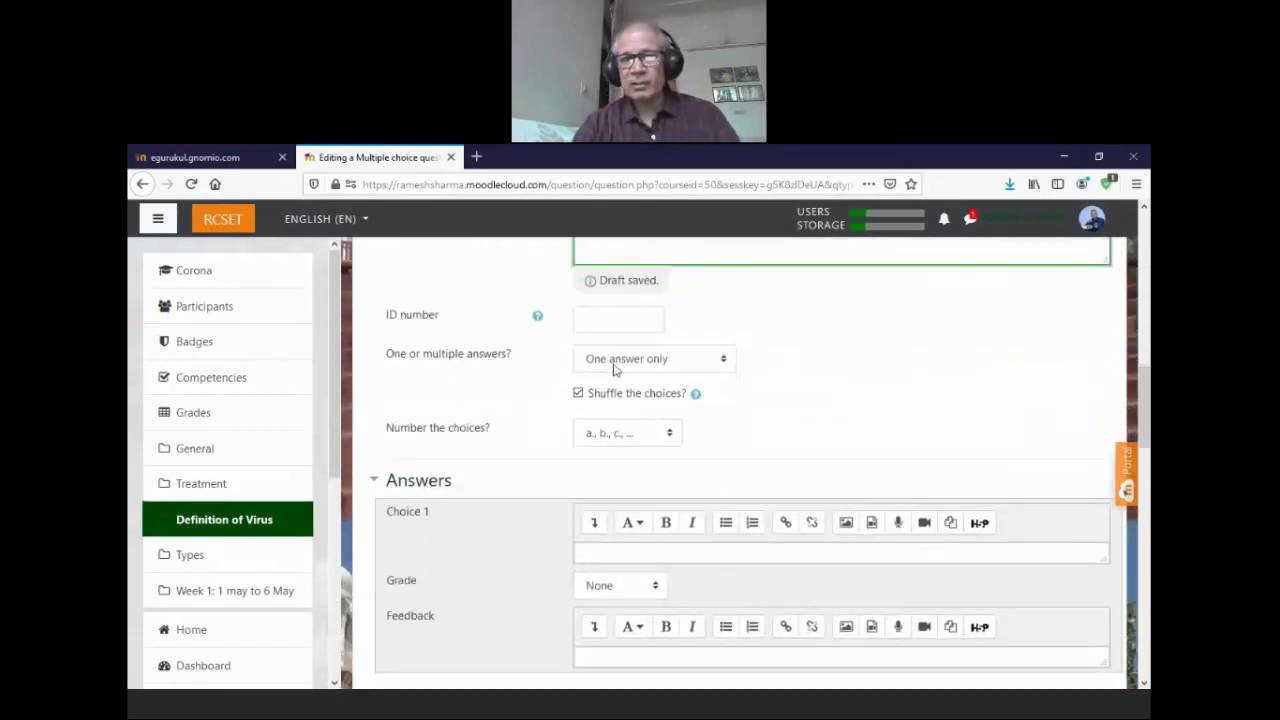
scroll(640, 368, "down", 1)
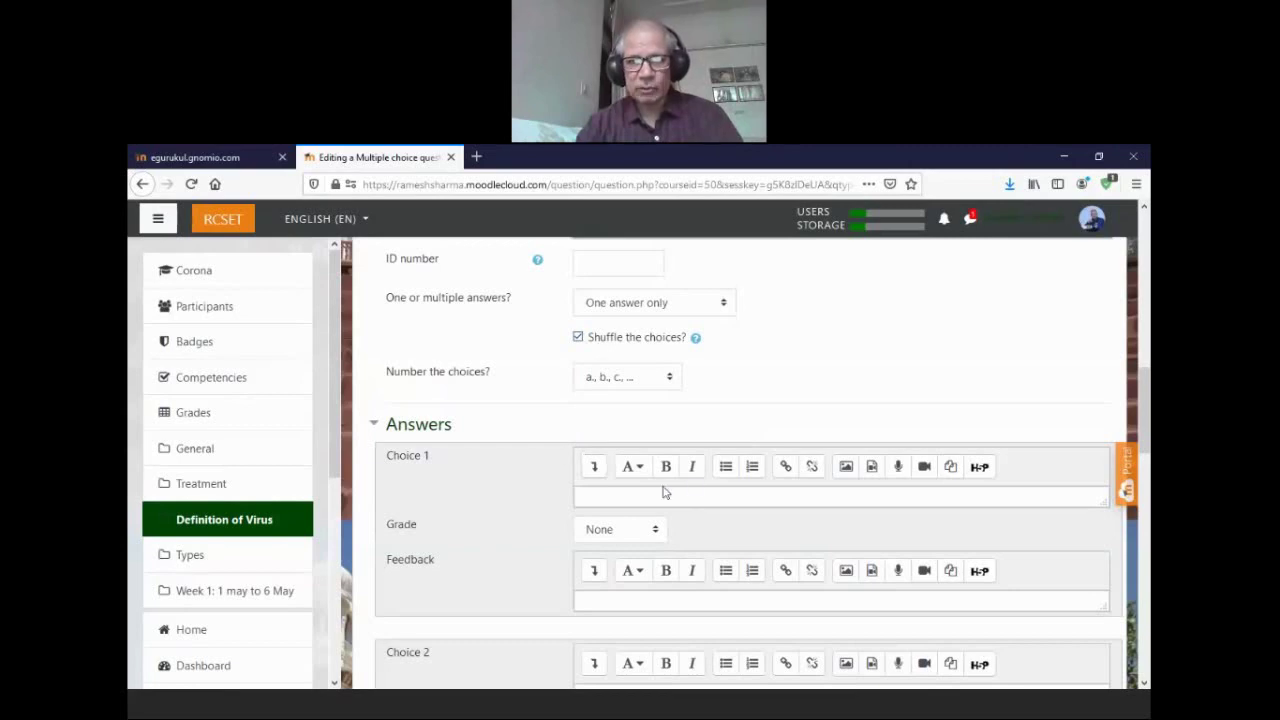
- Fill in Choice 1 with the answer covid-19, a grade of 100% and the feedback "Well done!"
scroll(1140, 395, "down", 2)
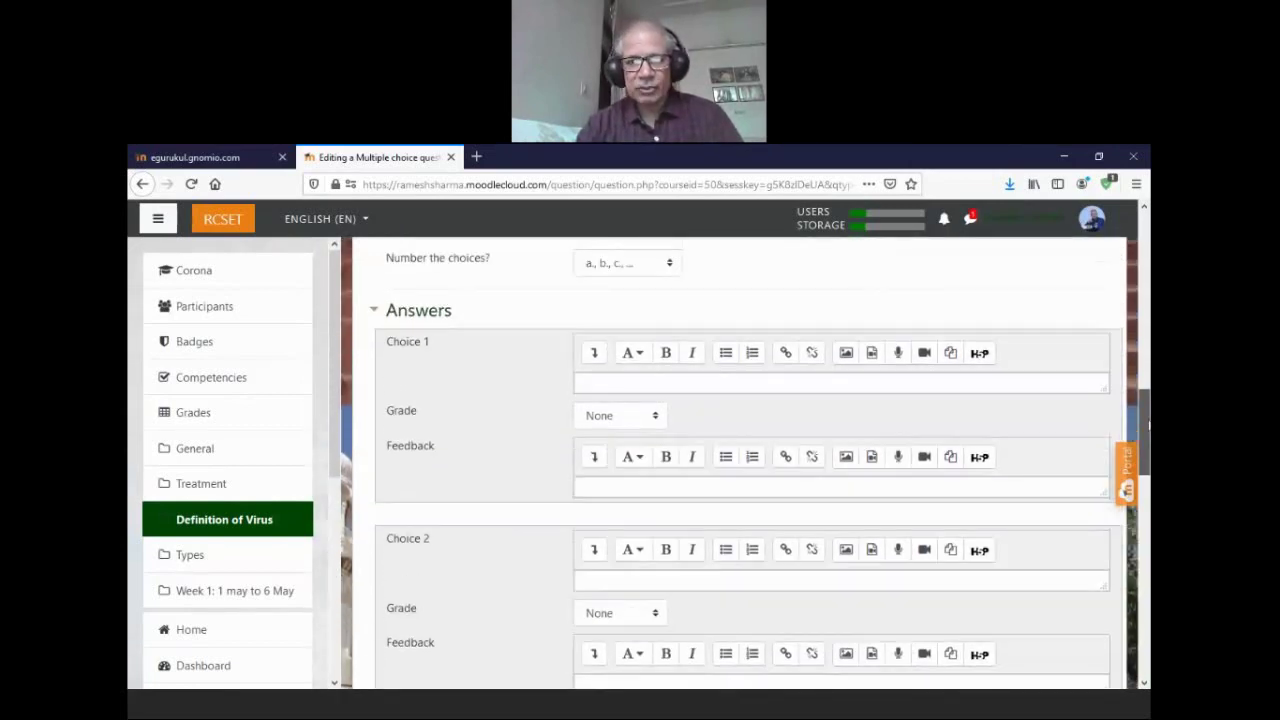
left_click(643, 384)
type("c")
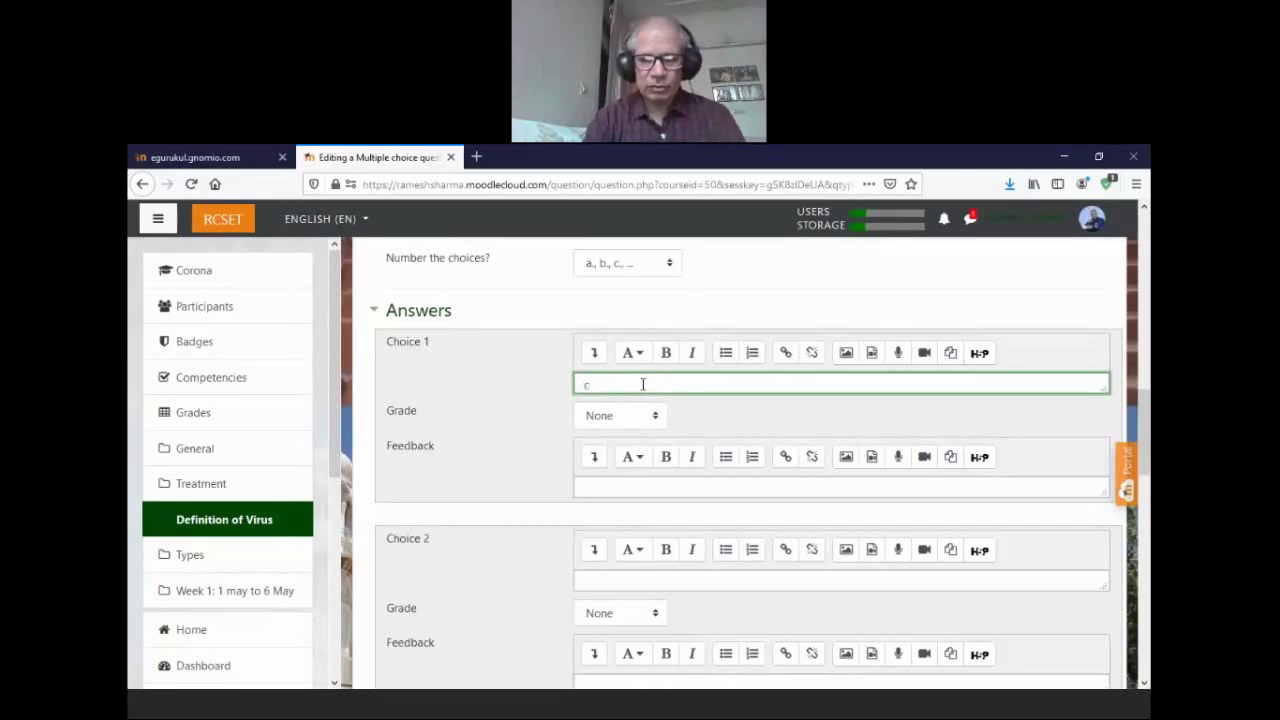
type("ovid")
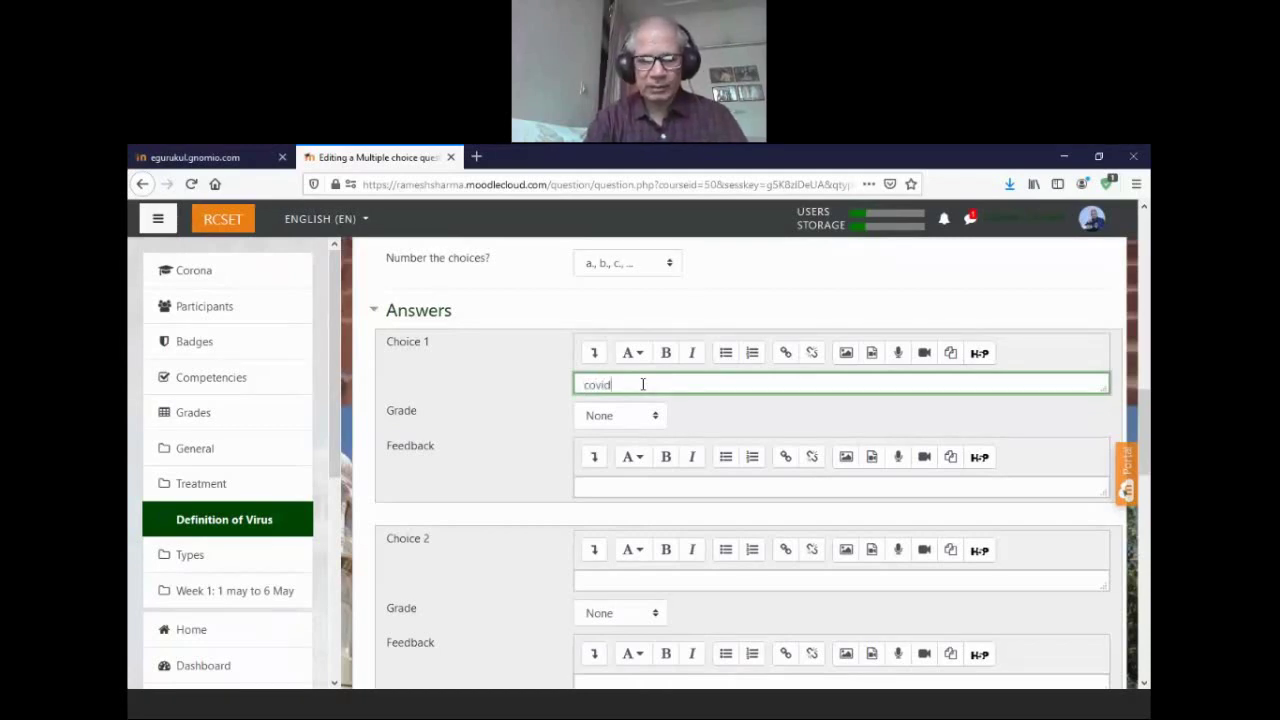
type("-19")
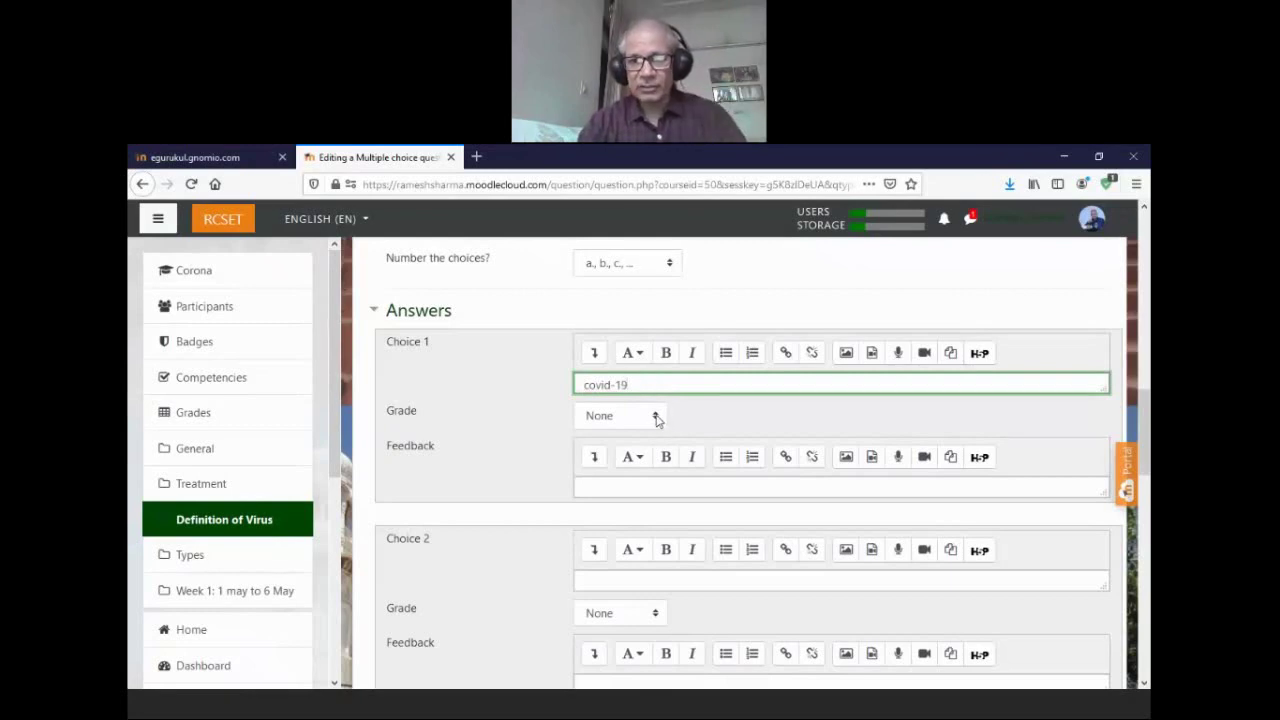
left_click(657, 418)
left_click(602, 468)
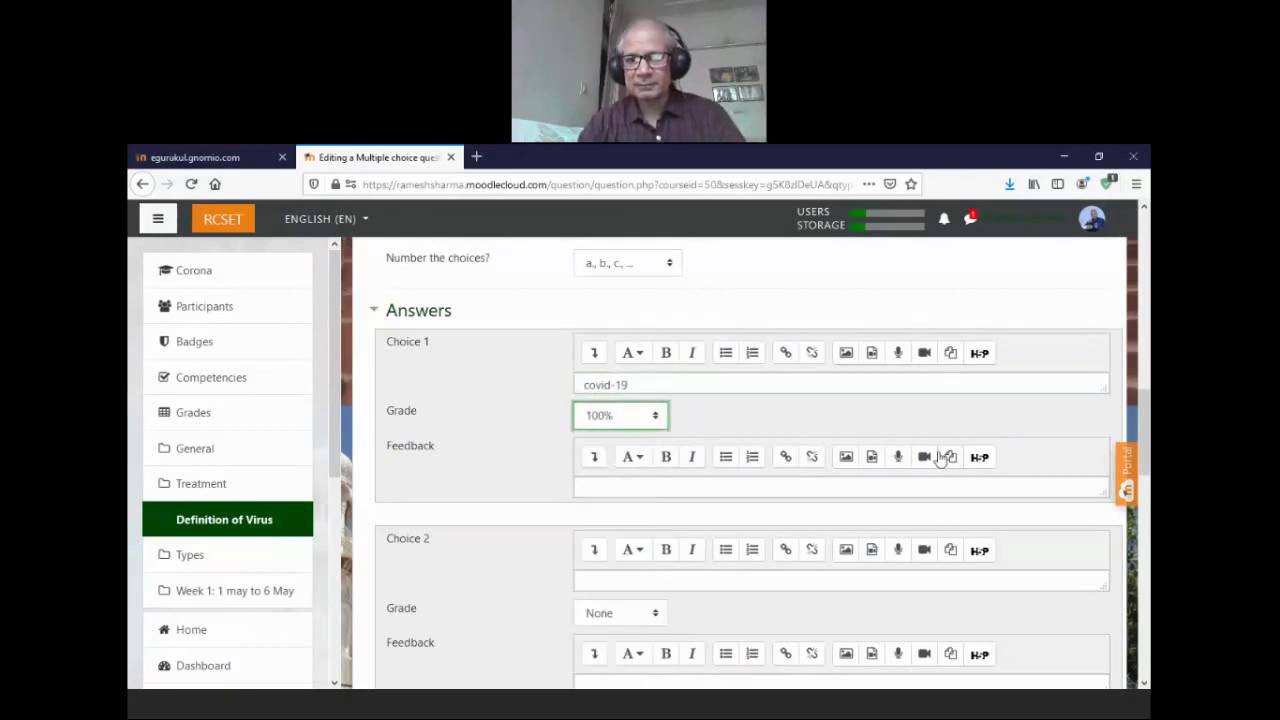
left_click(816, 487)
type("W")
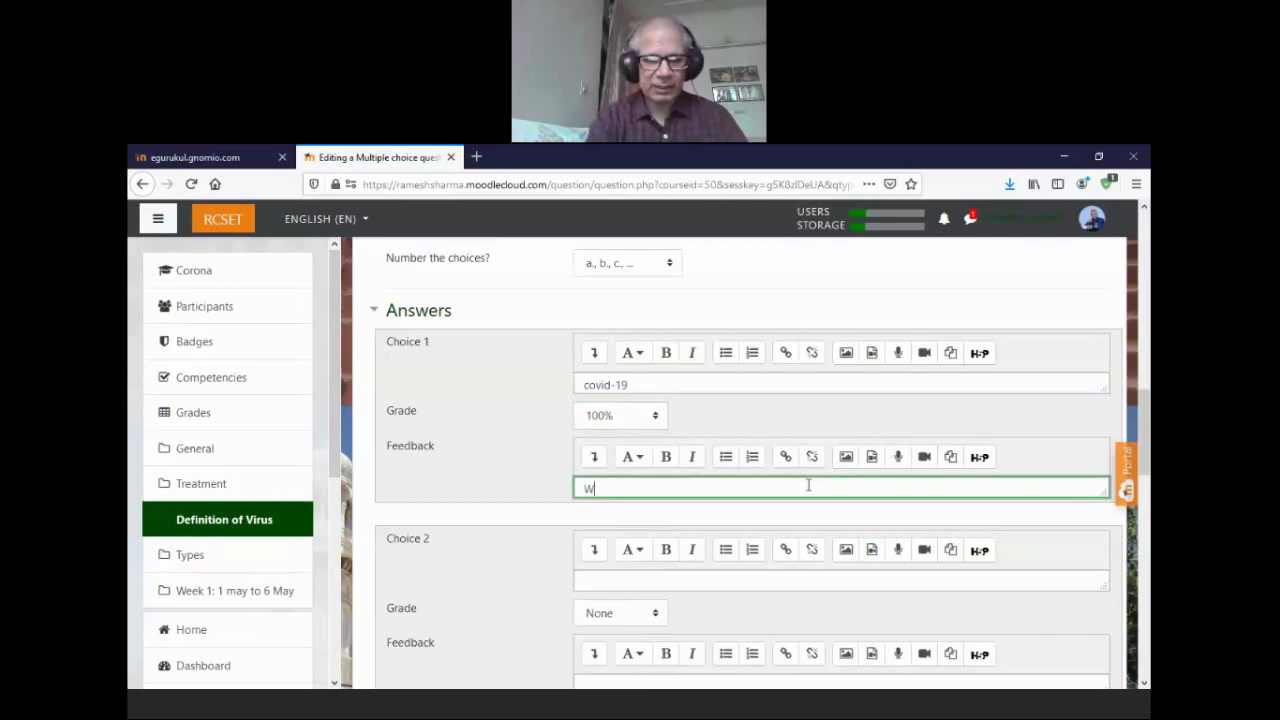
type("ell done!")
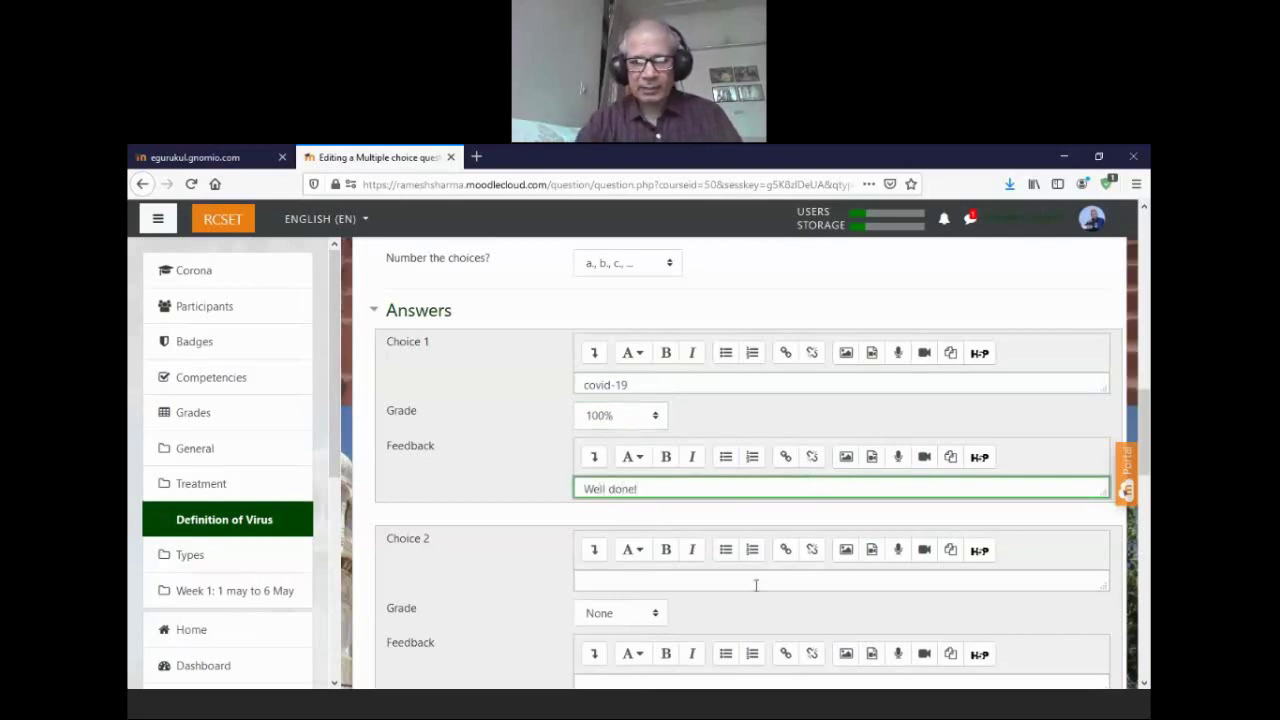
- Fill in Choice 2 with the answer influenza and the feedback "sorrrrrrryyyyy", leaving its grade at None
scroll(1146, 432, "down", 2)
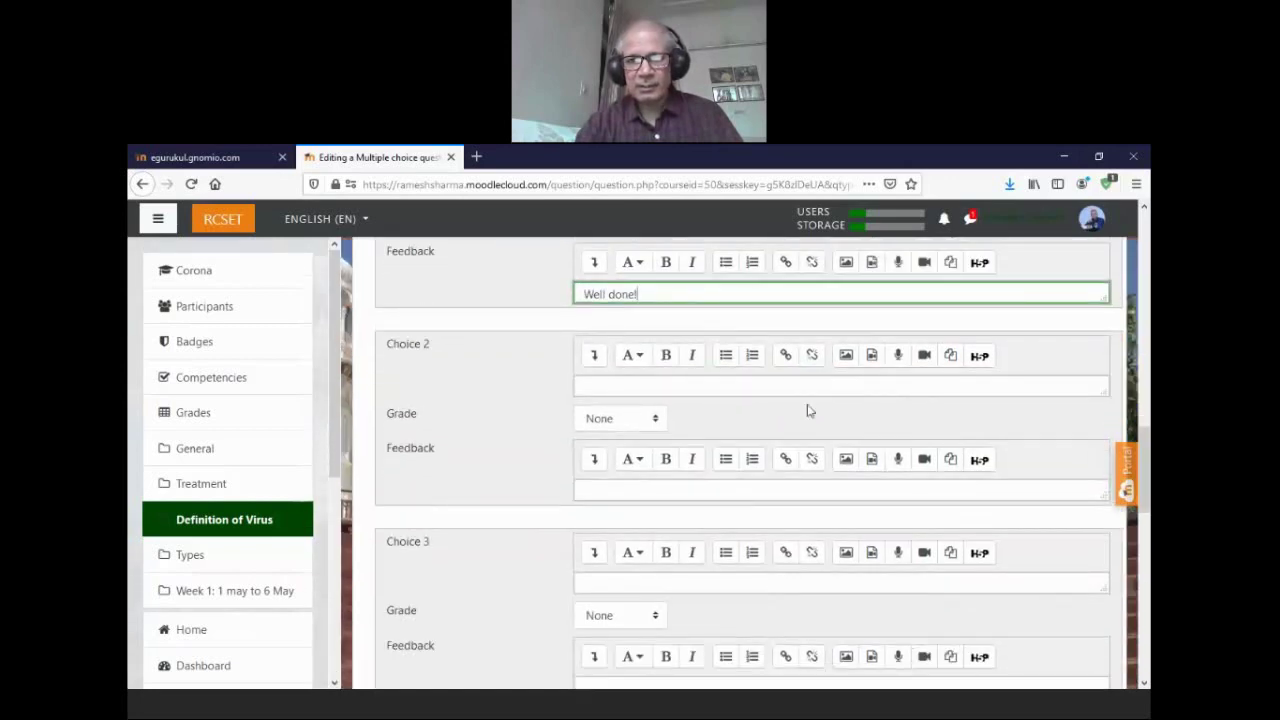
left_click(795, 388)
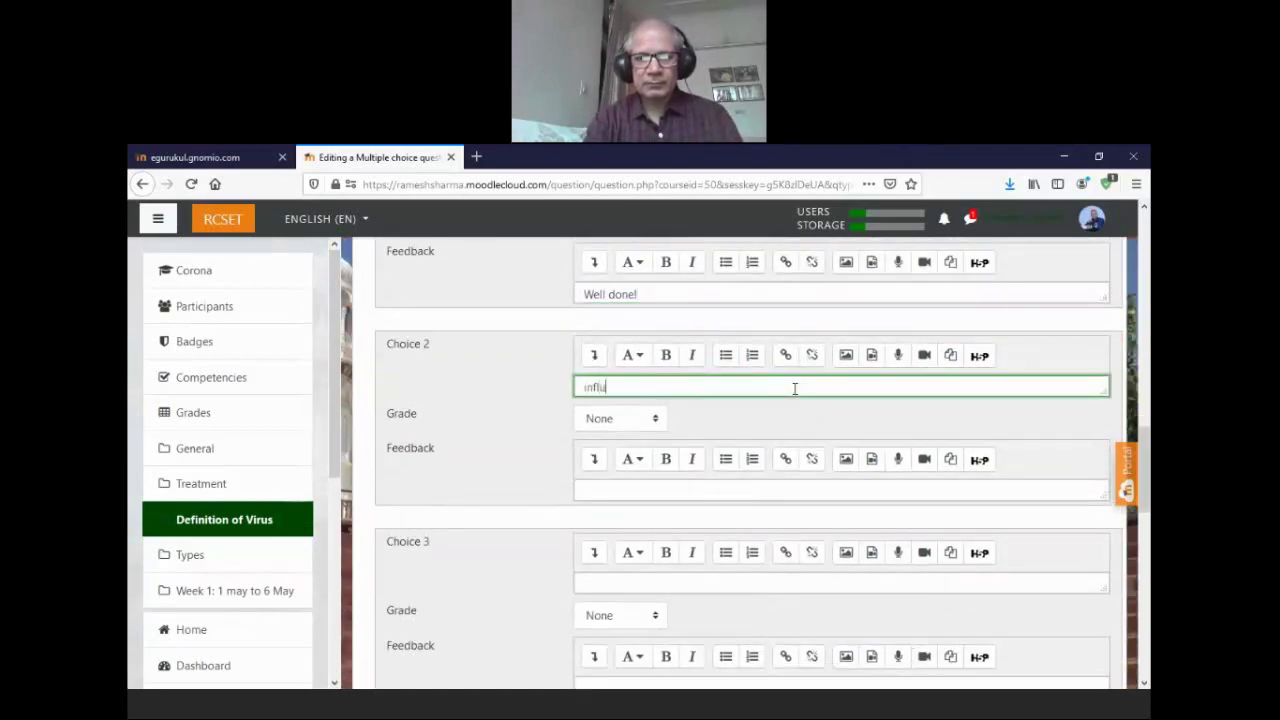
left_click(686, 488)
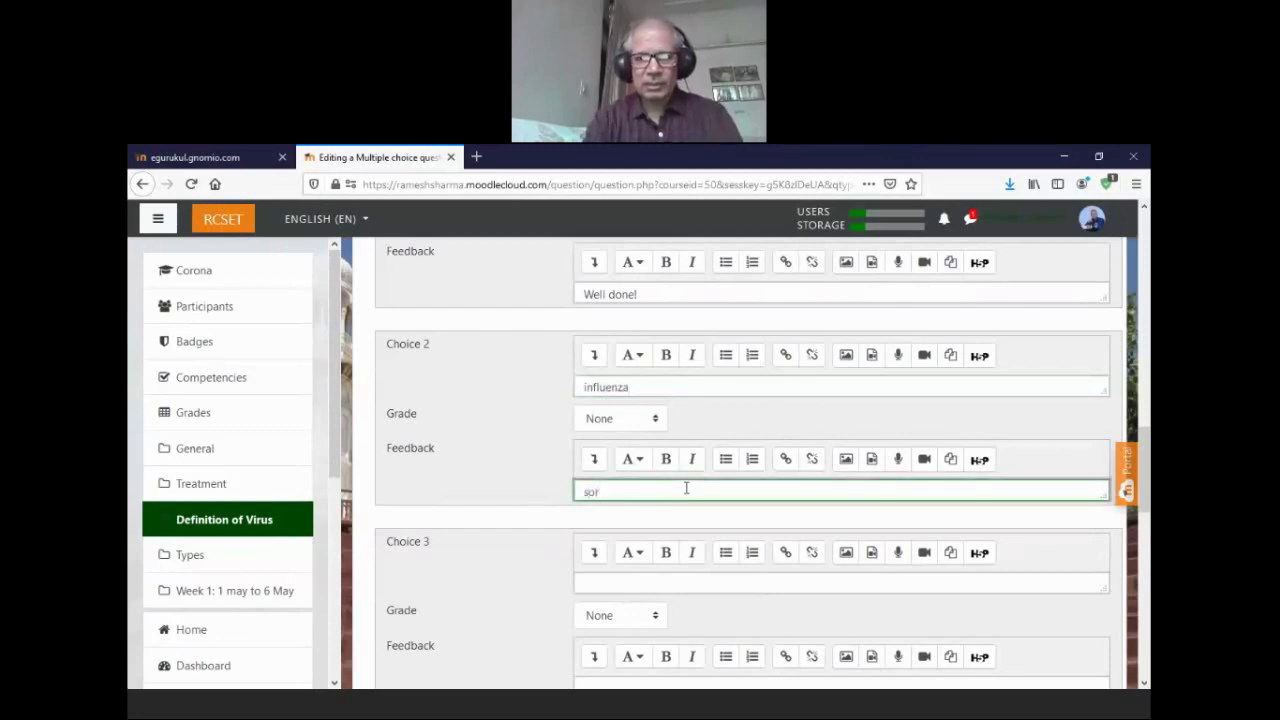
type("sorrrrrrr")
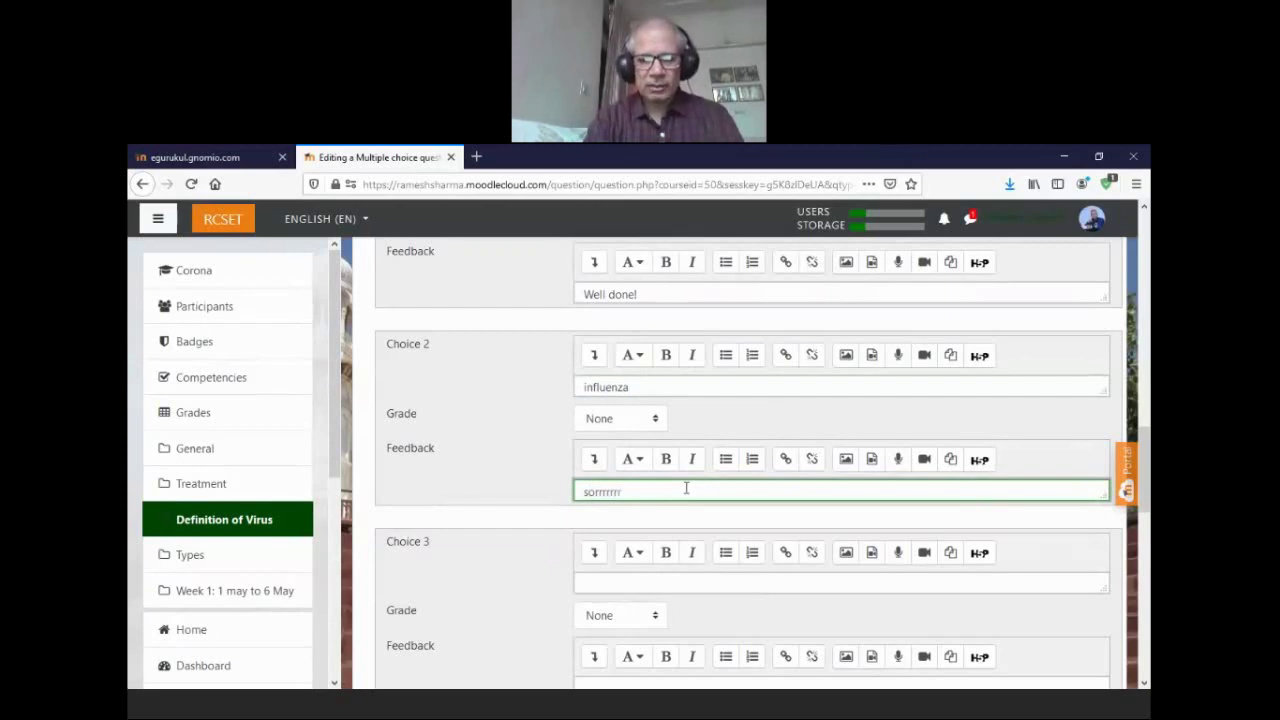
type("yyyyy")
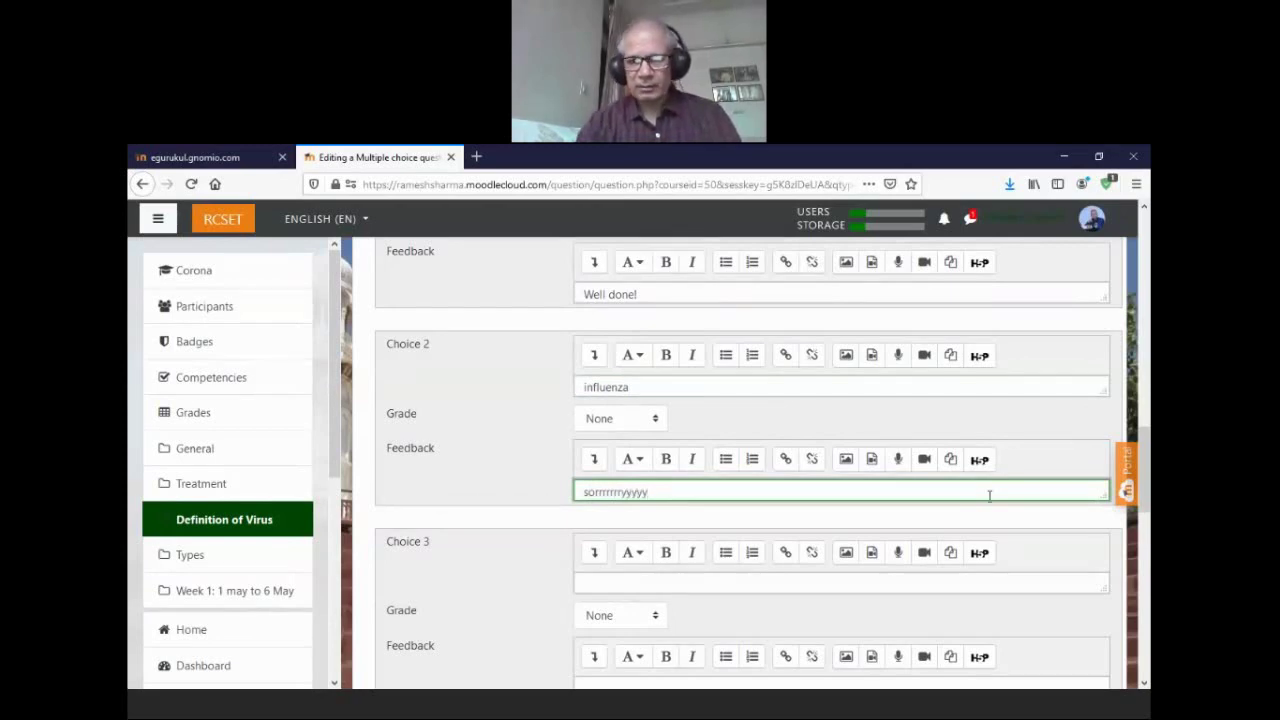
- Enter Fever as the answer for Choice 3
scroll(940, 480, "down", 3)
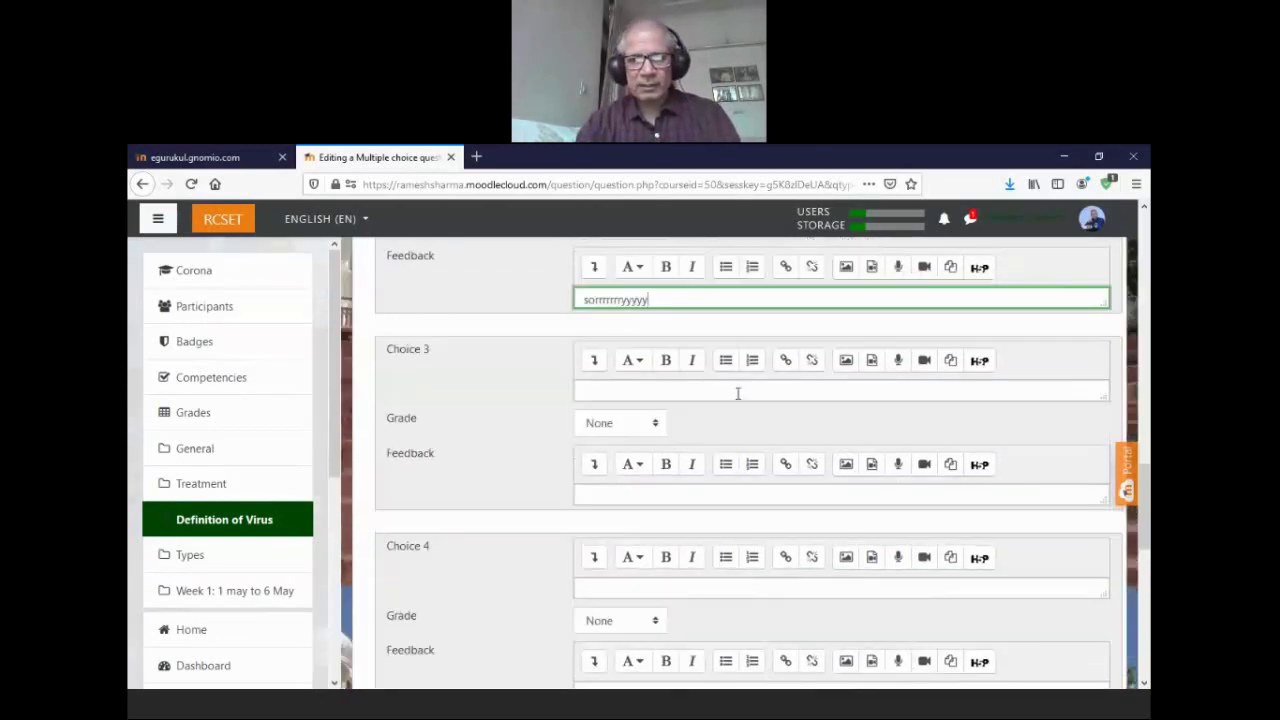
left_click(737, 393)
type("F")
scroll(737, 399, "up", 1)
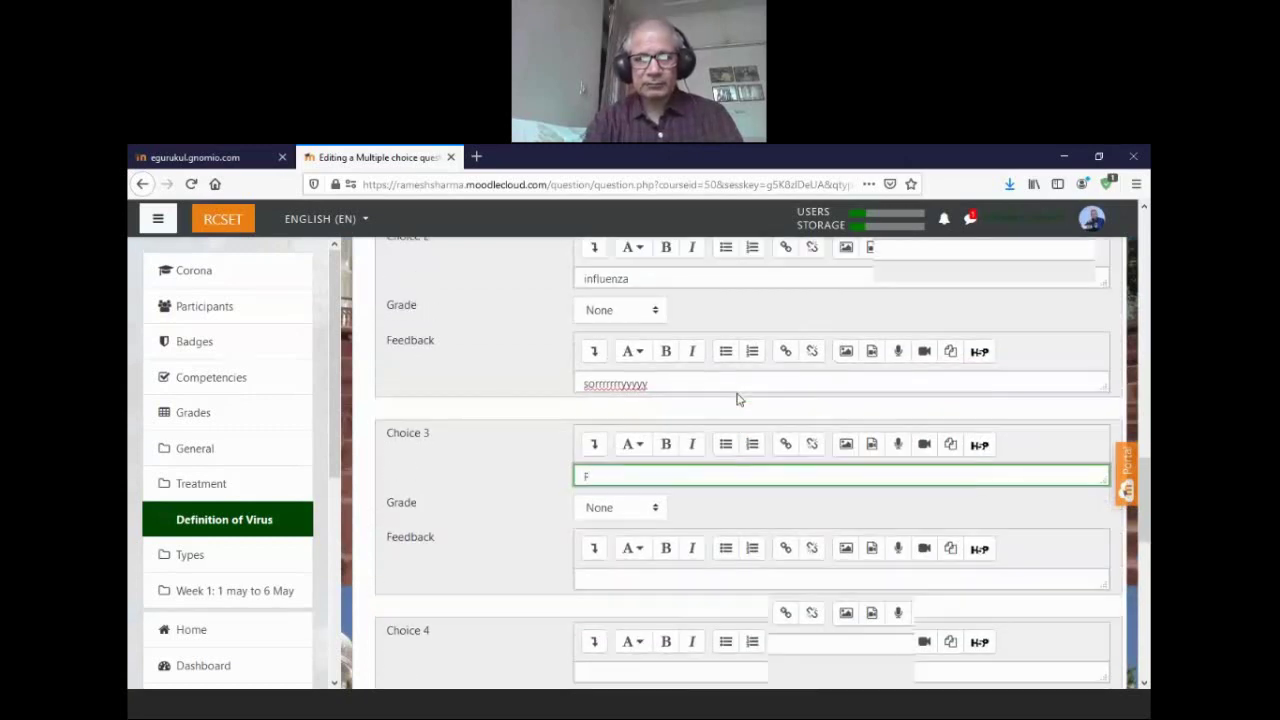
type("ever")
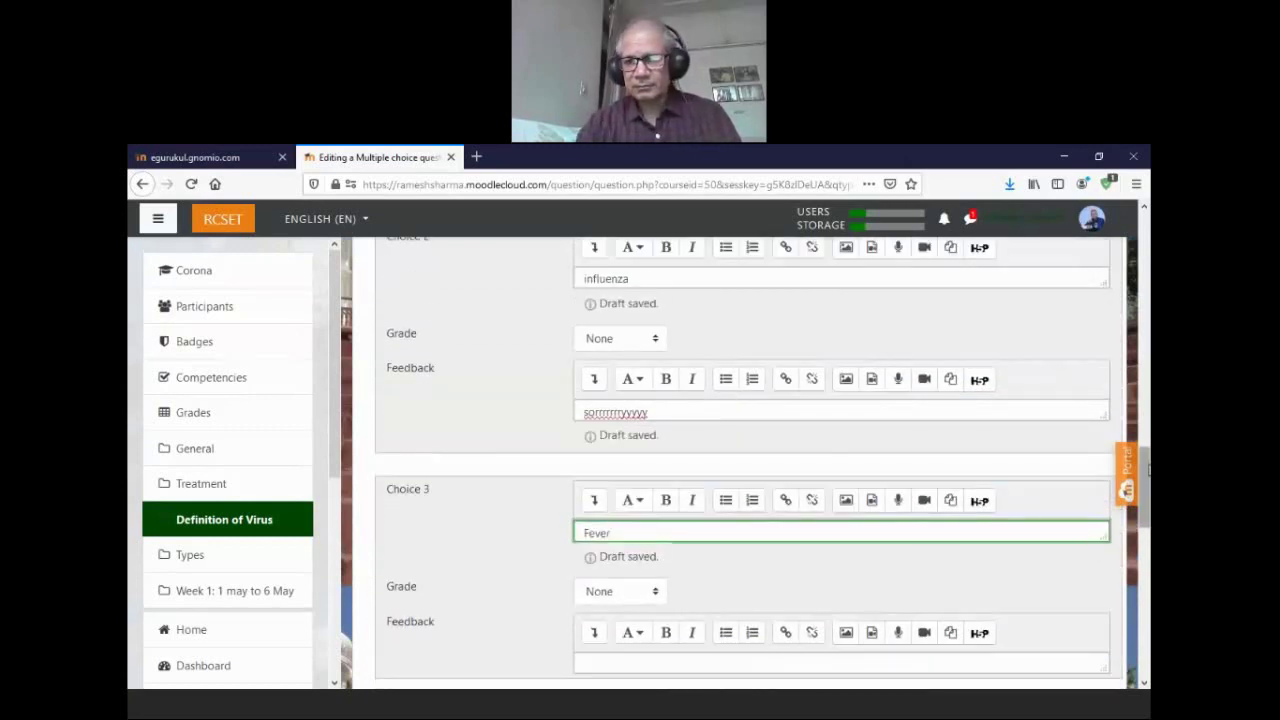
- Enter sneezing as the answer for Choice 4 and save the question to the Virus quiz
scroll(766, 497, "down", 4)
left_click(664, 469)
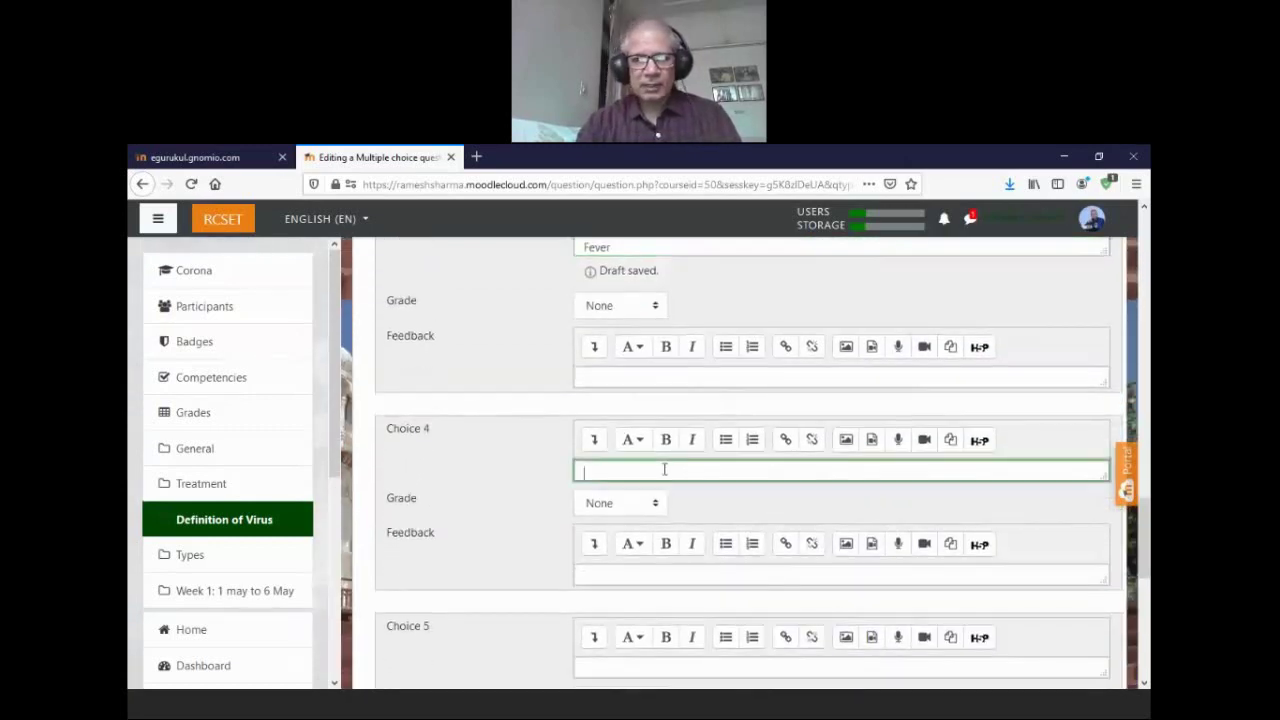
scroll(664, 469, "down", 3)
type("sneez")
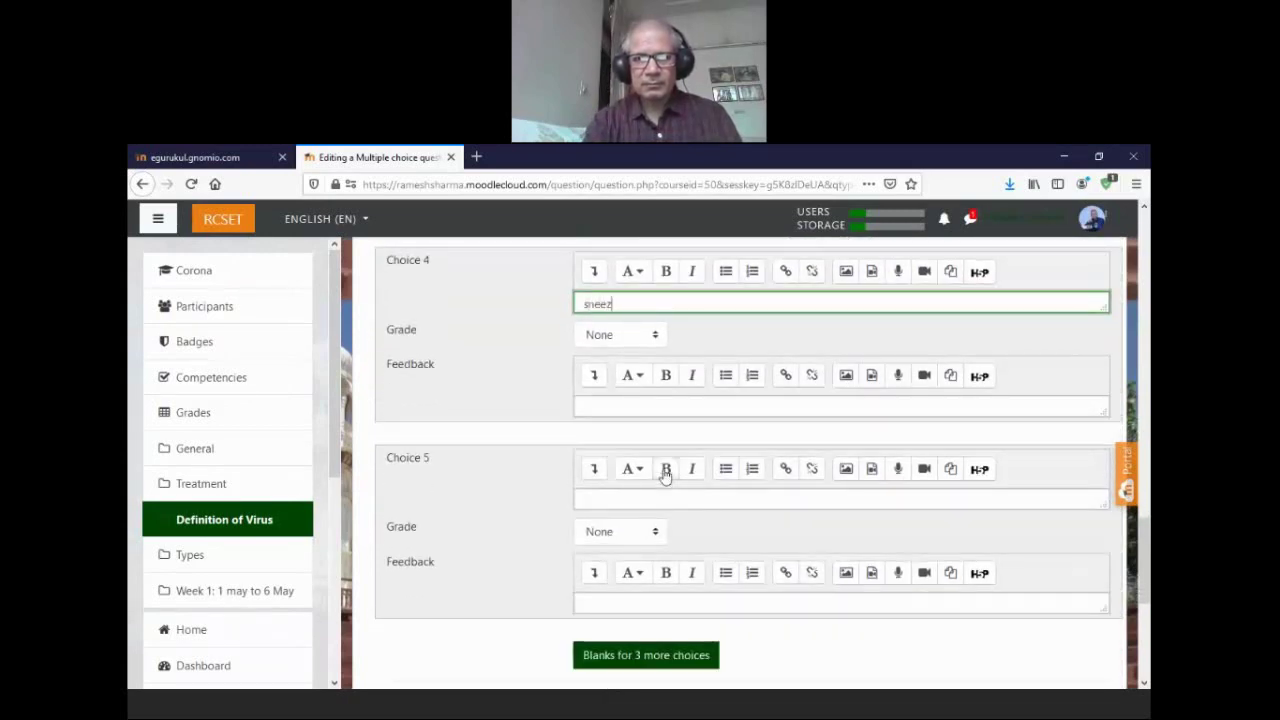
type("ing")
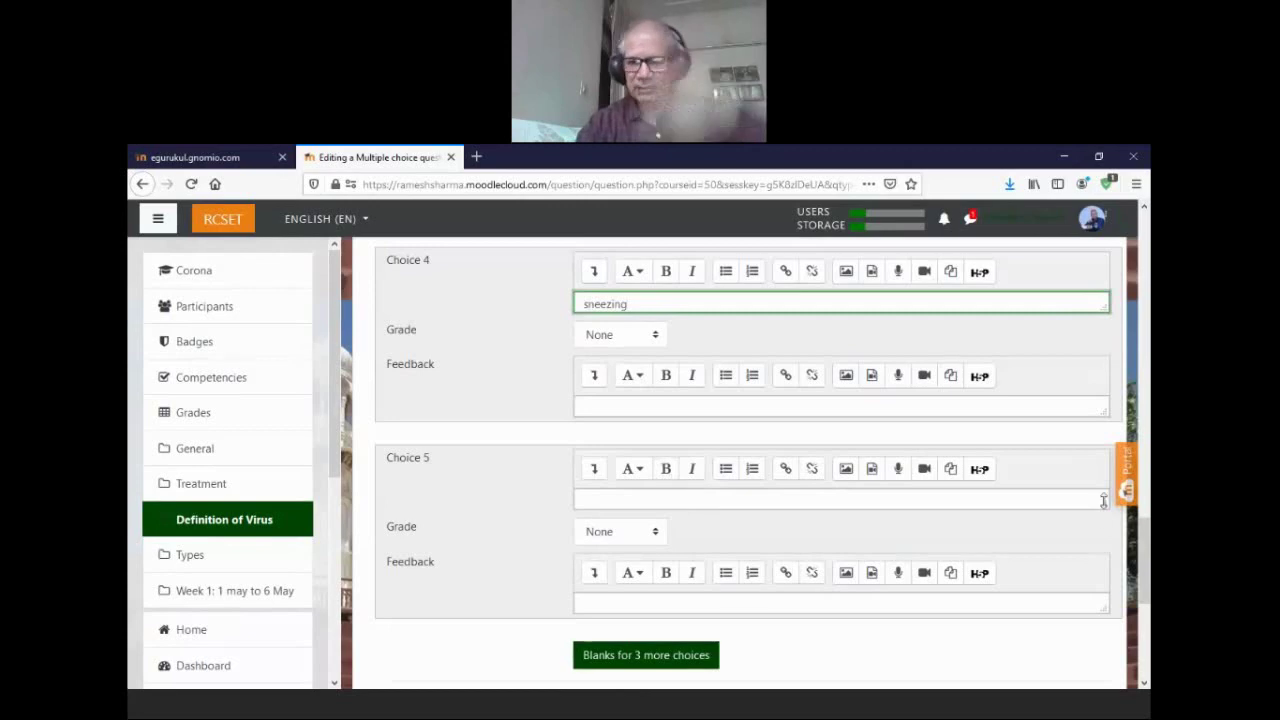
left_click_drag(1145, 540, 1146, 600)
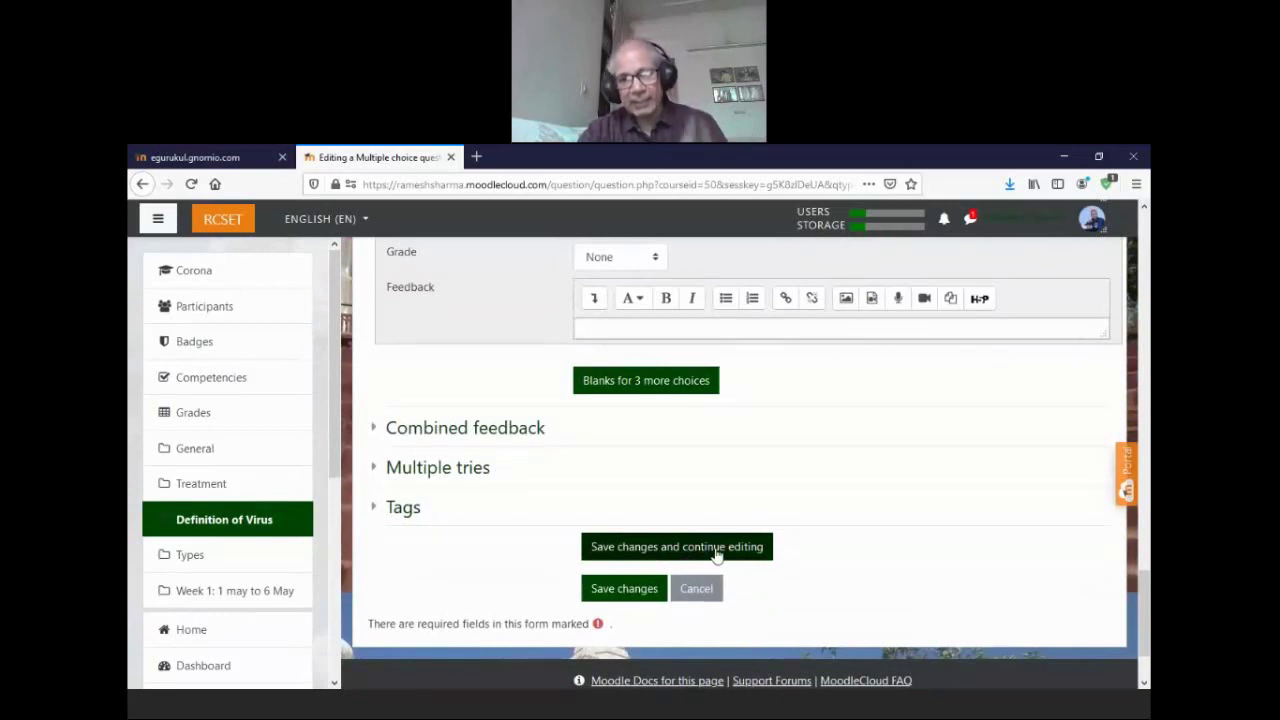
left_click(641, 592)
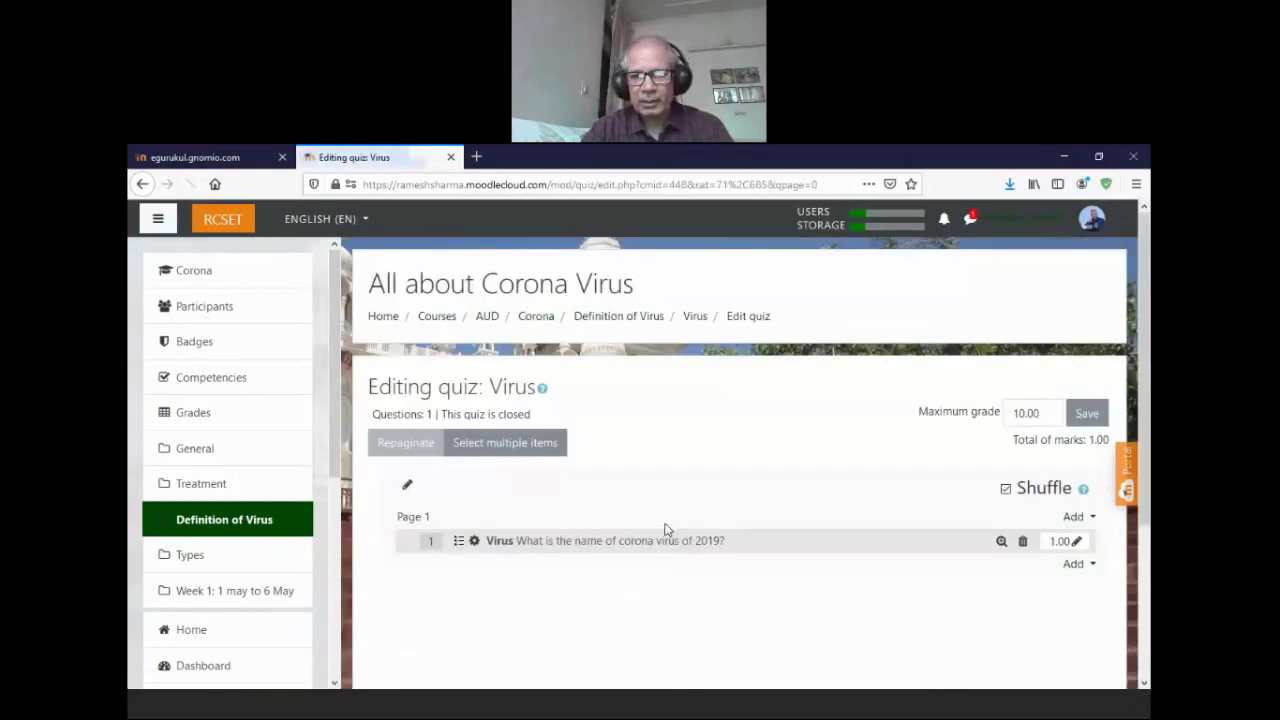
- Return to the Corona course page and open the Virus quiz in the Definition of Virus section
scroll(1060, 510, "down", 1)
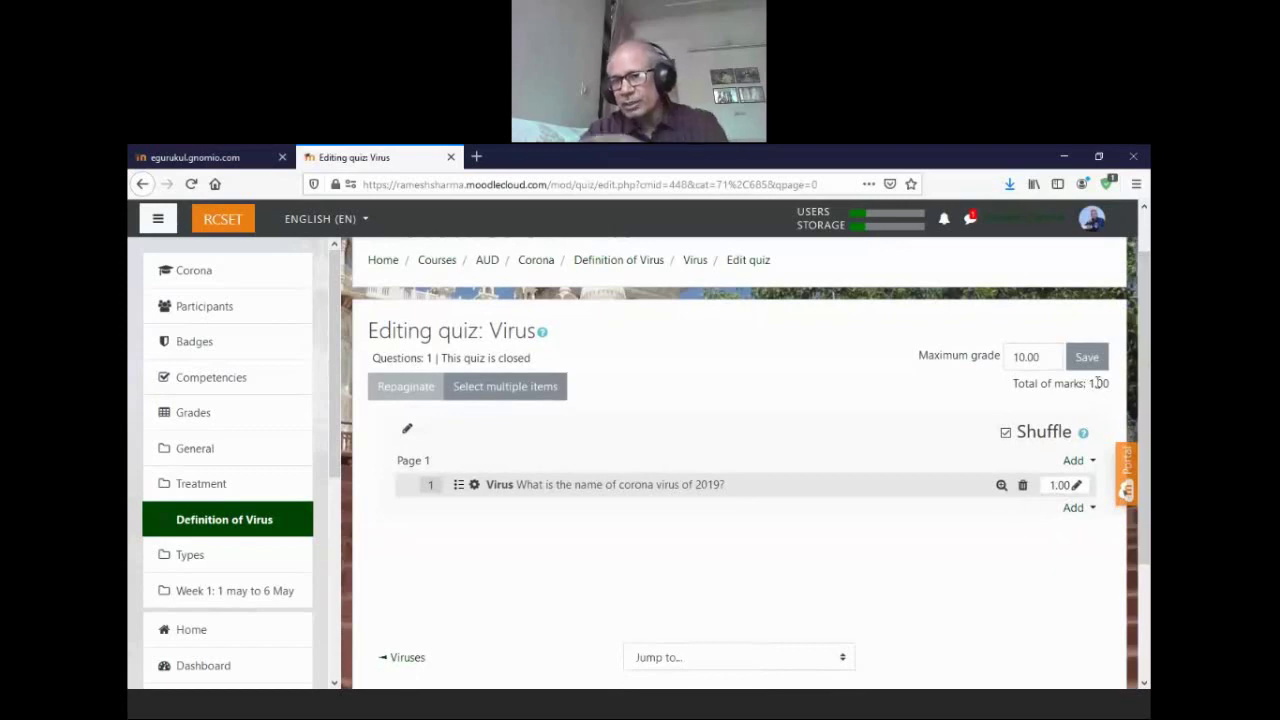
left_click_drag(1013, 391, 1054, 391)
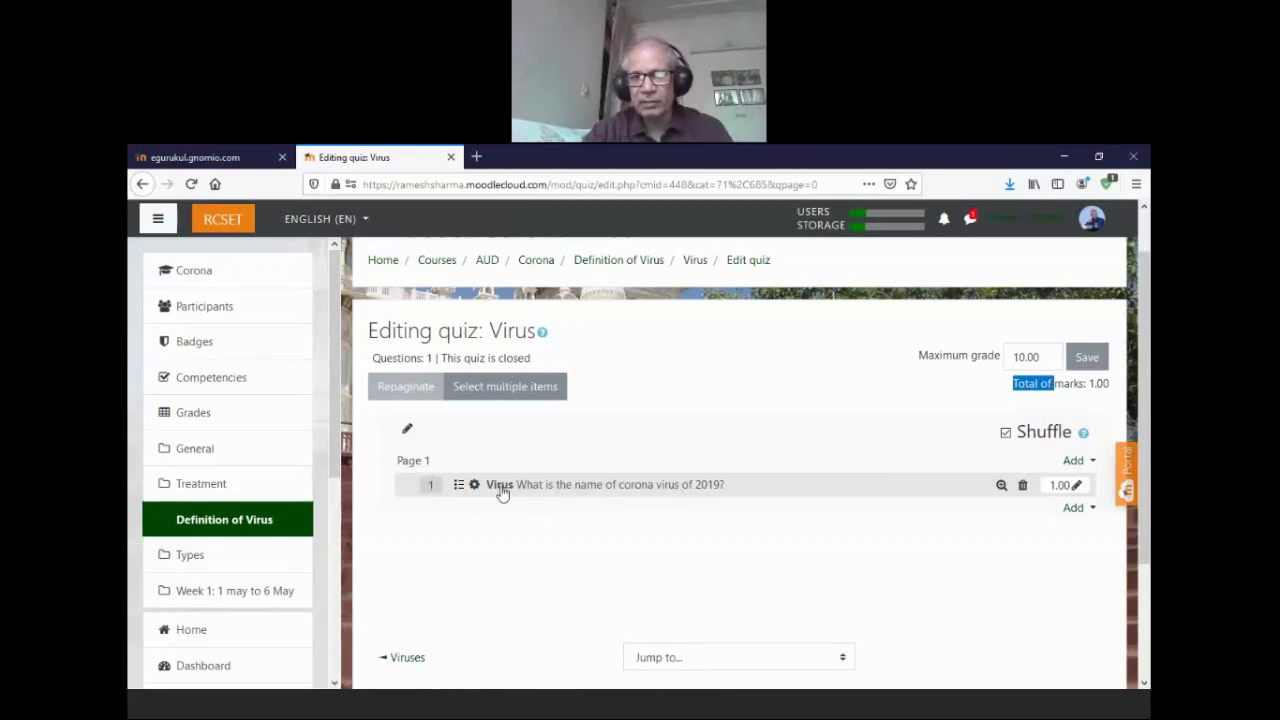
scroll(1146, 558, "down", 2)
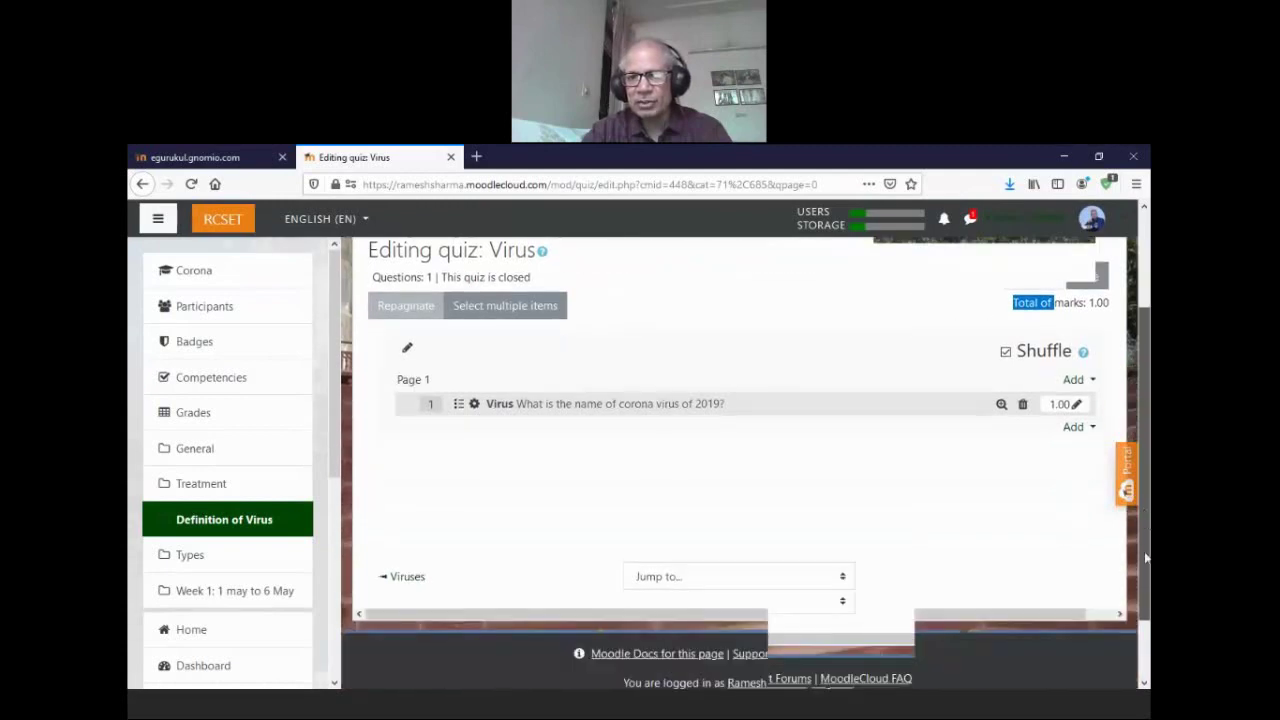
scroll(1146, 558, "up", 2)
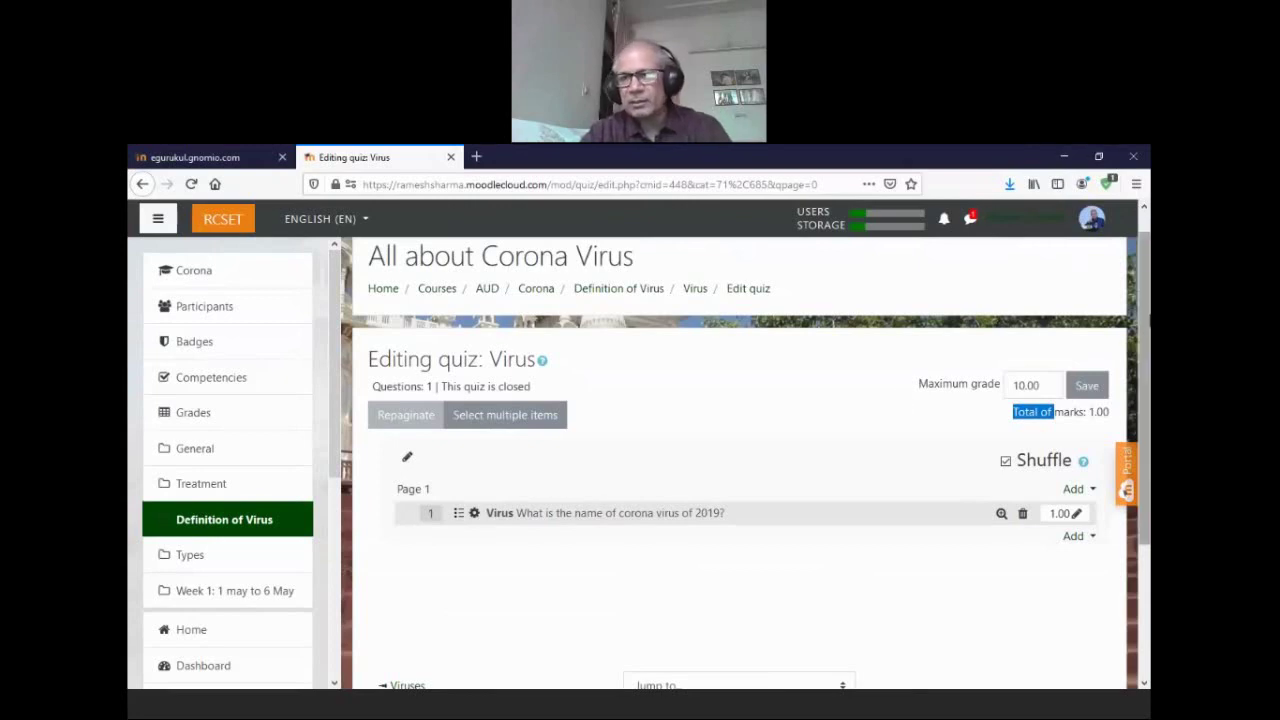
scroll(1147, 333, "up", 1)
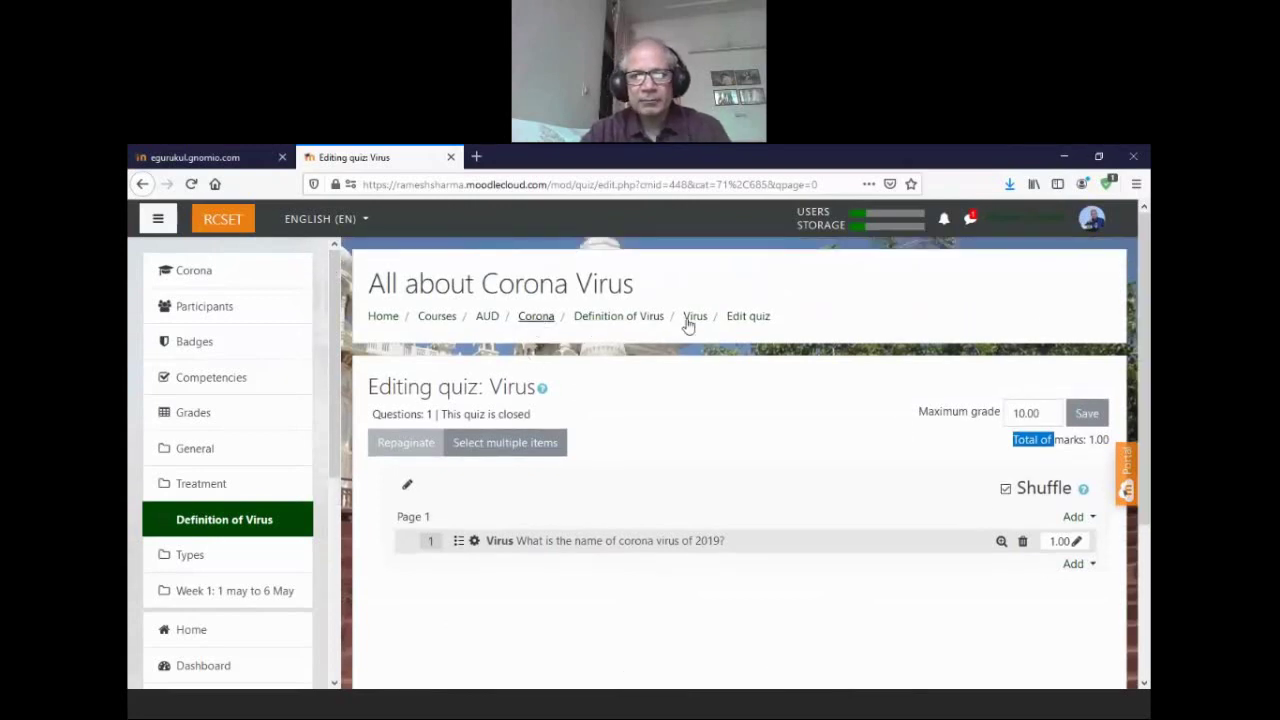
left_click(536, 318)
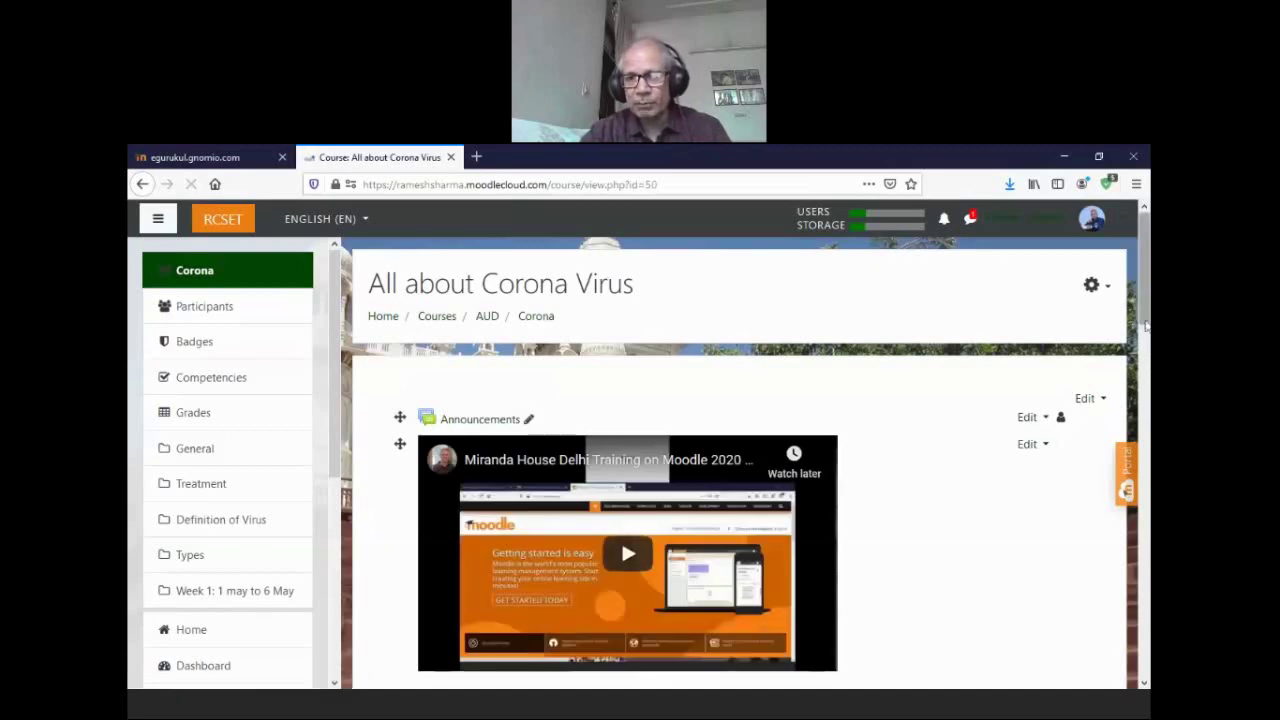
scroll(1145, 365, "down", 10)
scroll(479, 498, "down", 5)
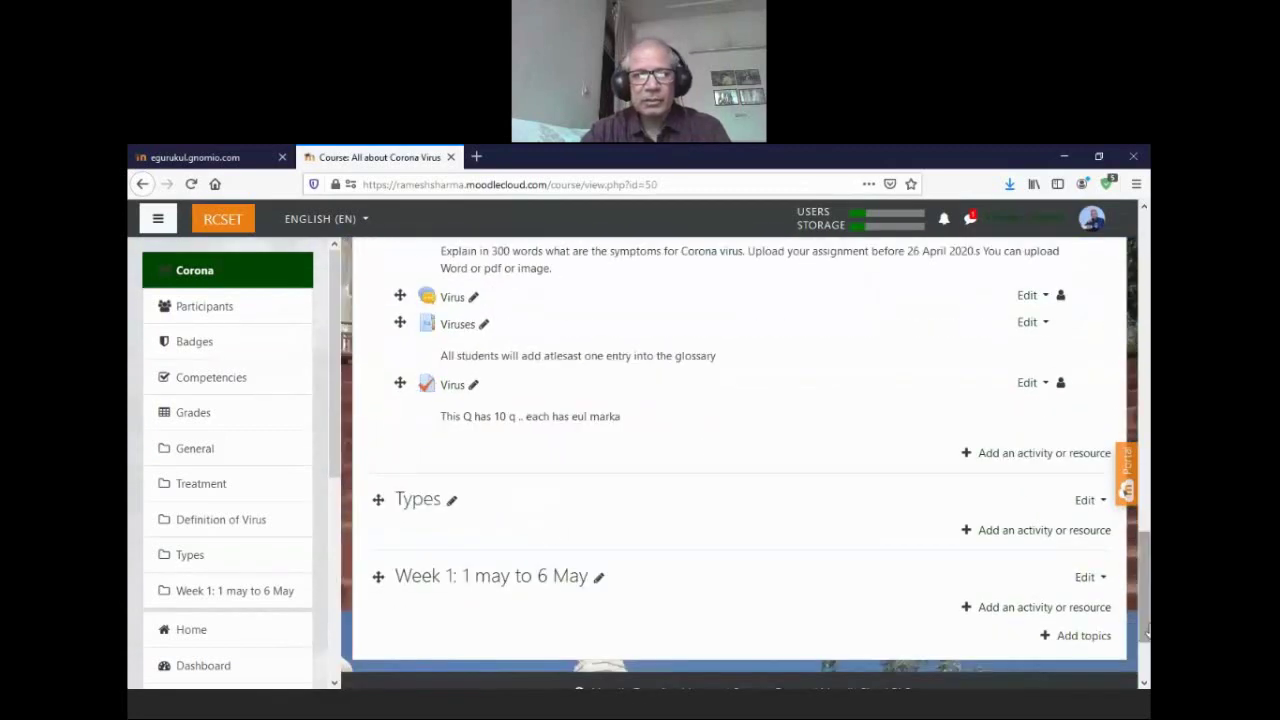
left_click_drag(442, 416, 640, 426)
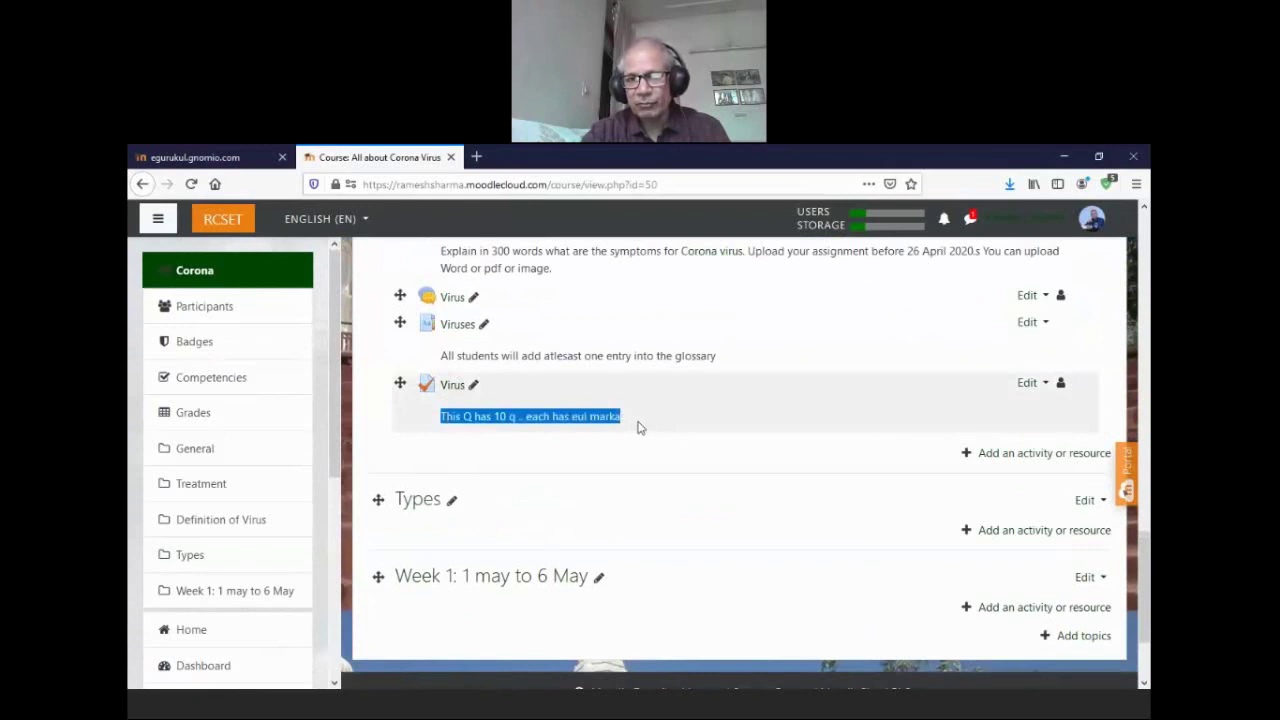
left_click(453, 388)
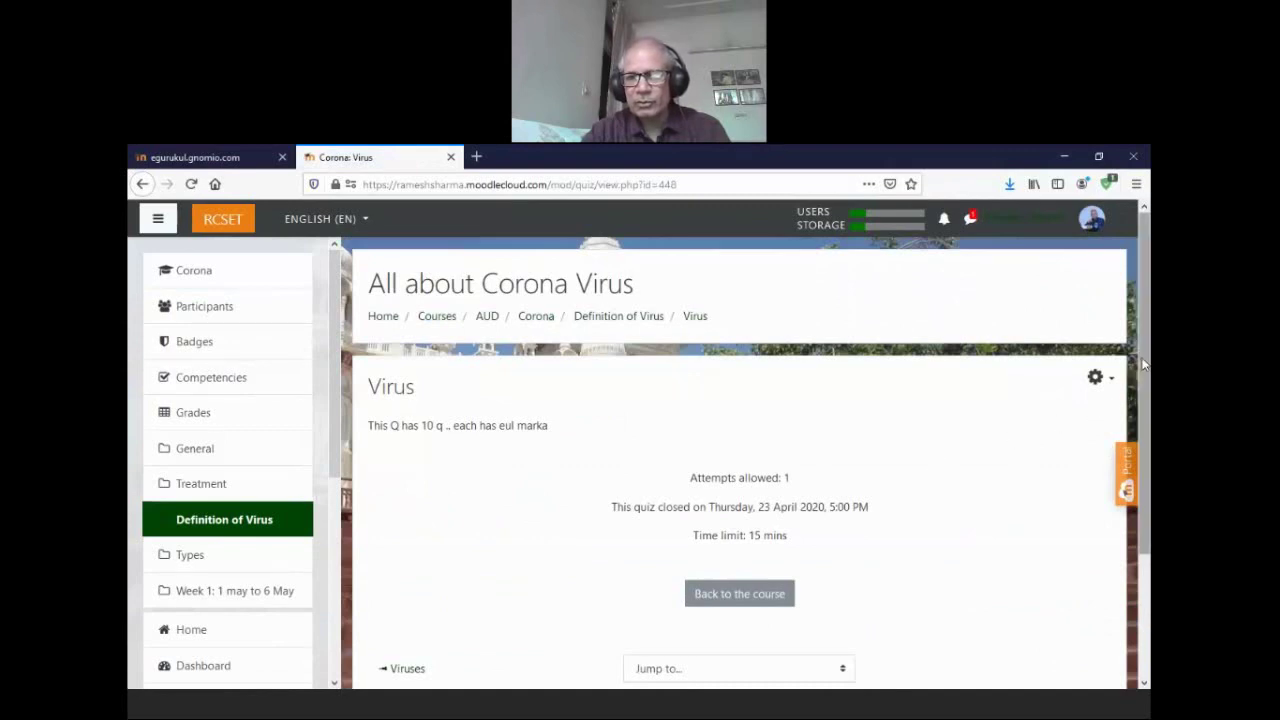
left_click_drag(1147, 366, 1147, 433)
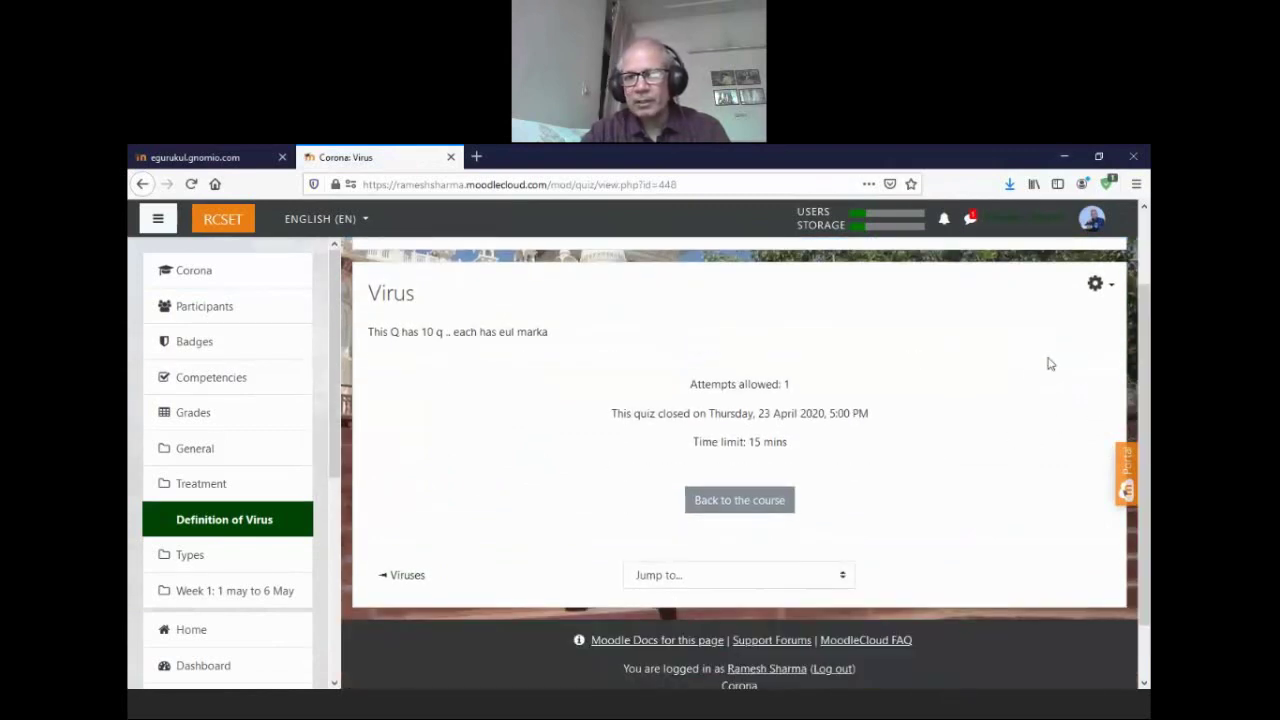
left_click(724, 508)
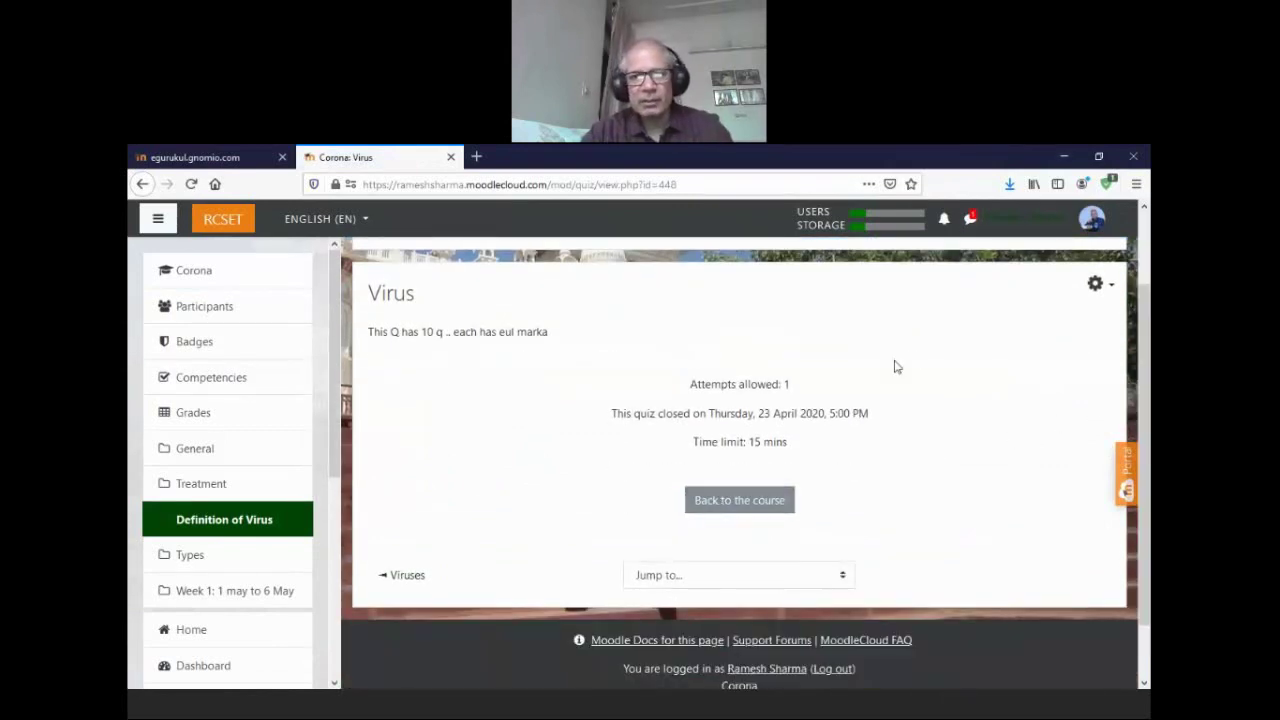
- In the Virus quiz's settings, disable the open and close dates under Timing, then save and display the quiz
left_click(1106, 285)
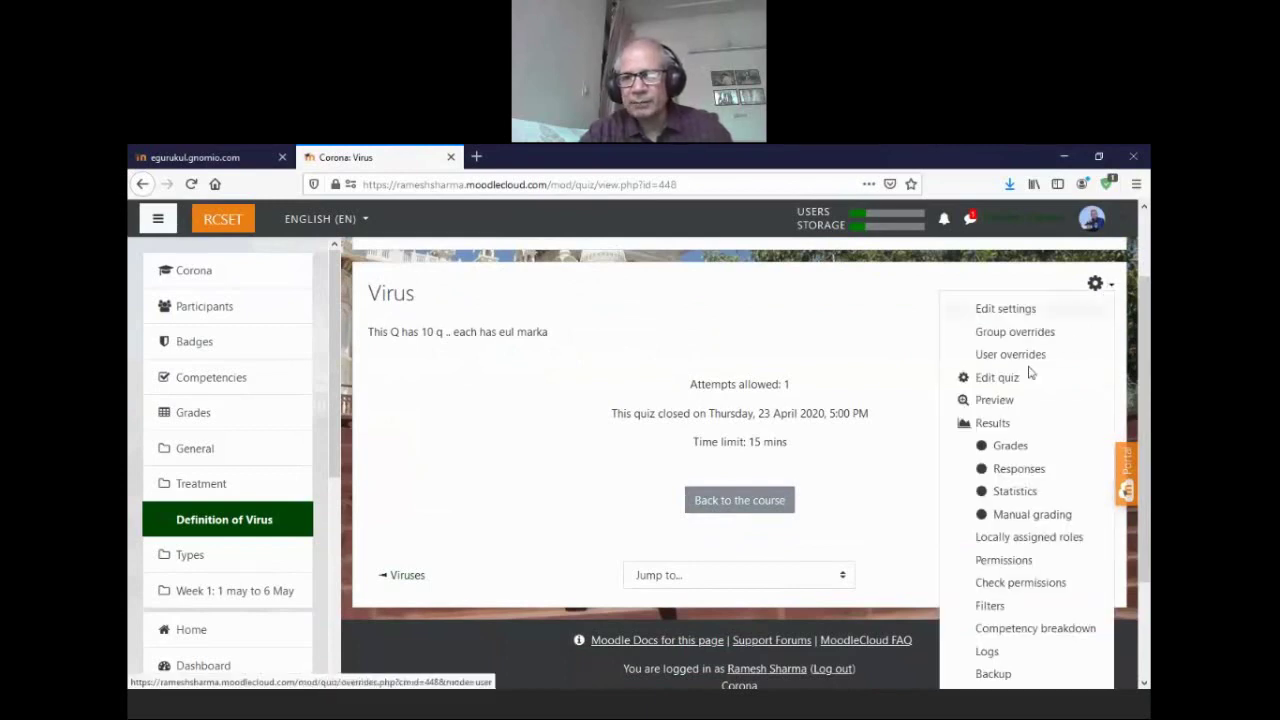
left_click(1012, 310)
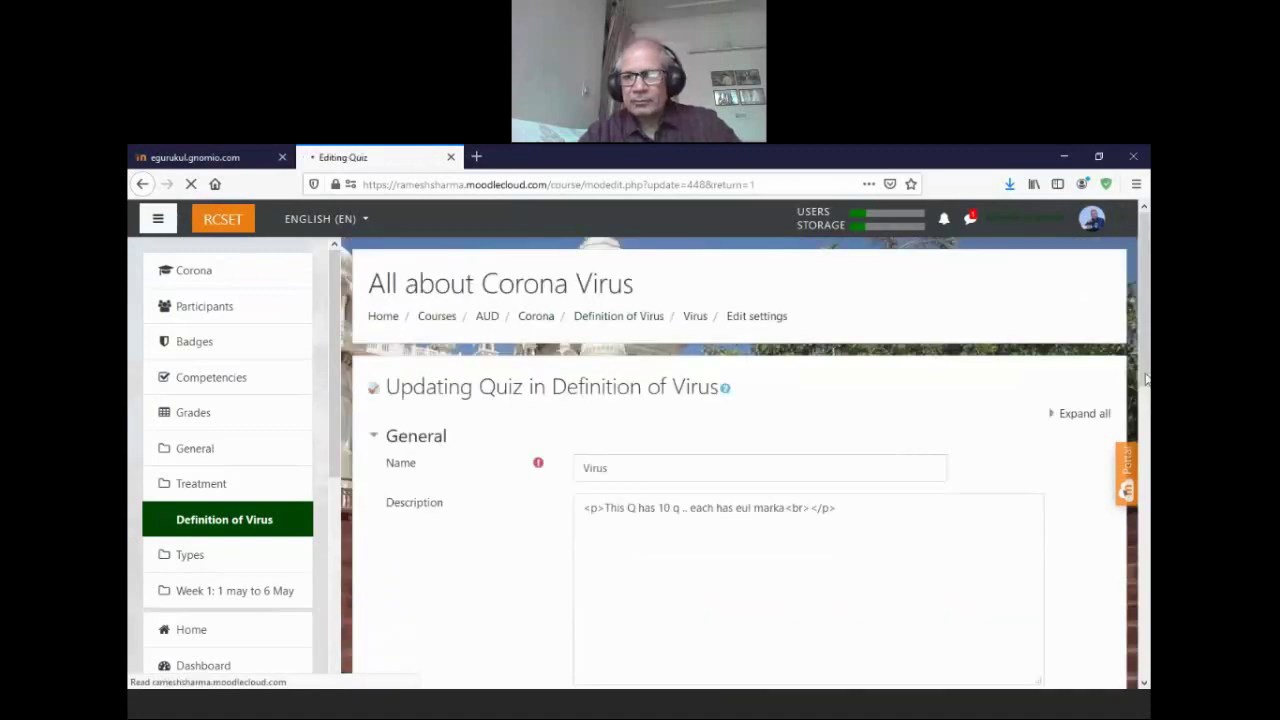
scroll(1145, 368, "down", 5)
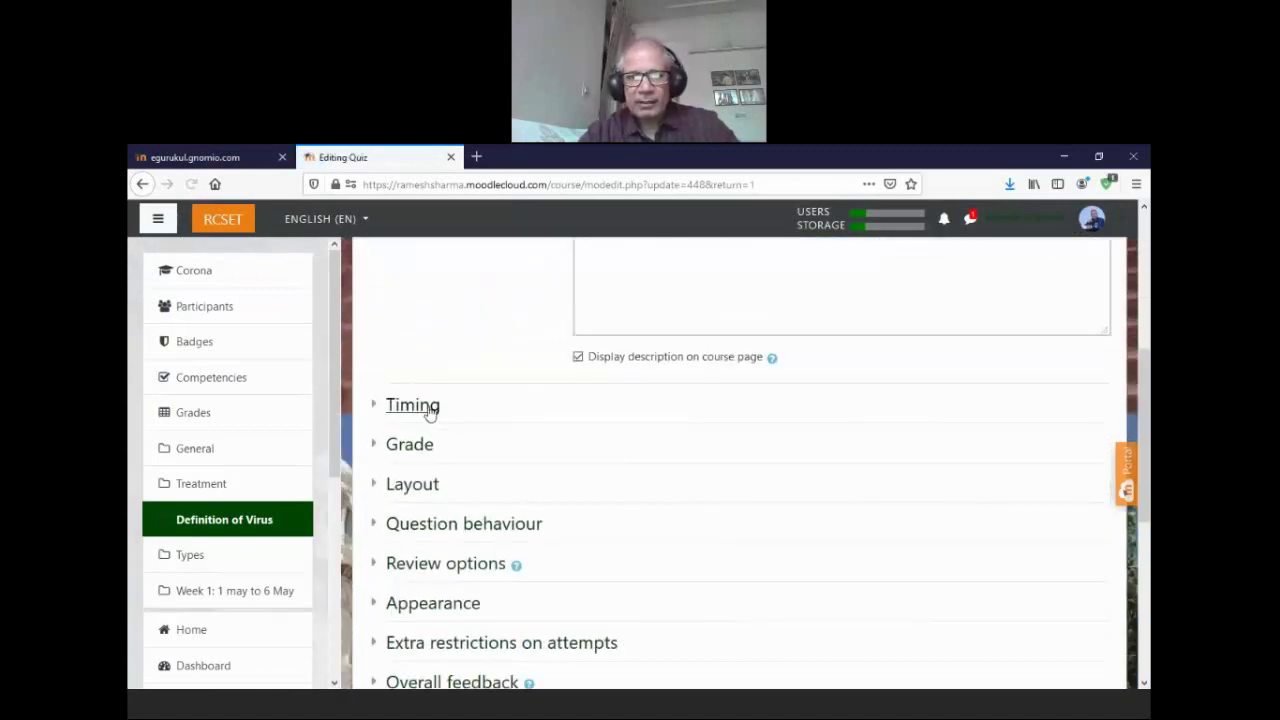
left_click(423, 409)
left_click(930, 437)
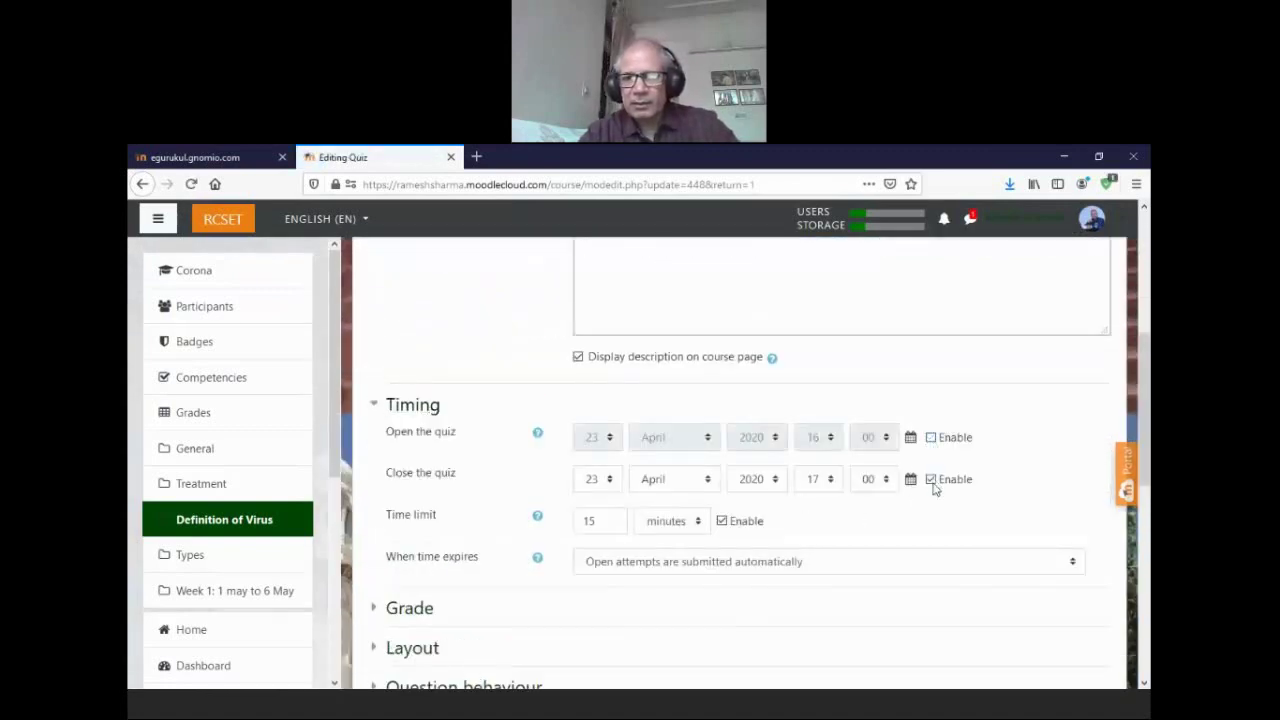
left_click(931, 480)
scroll(1135, 490, "down", 3)
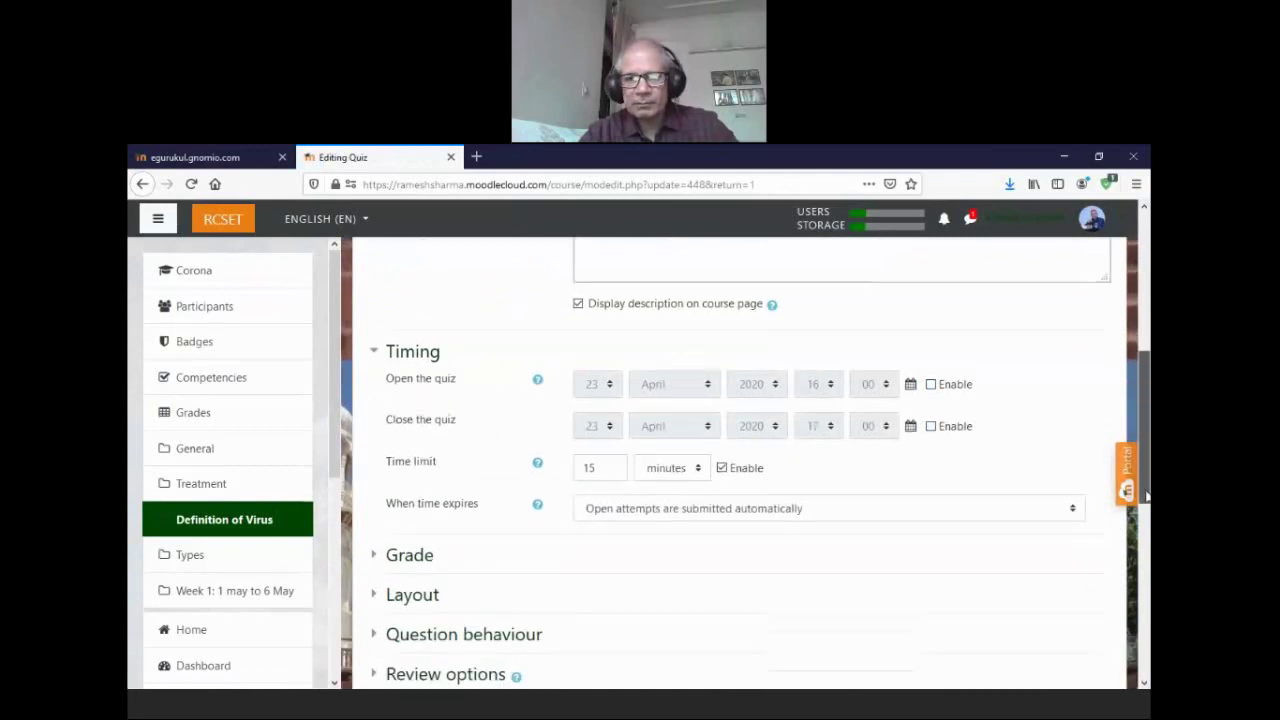
scroll(750, 600, "down", 4)
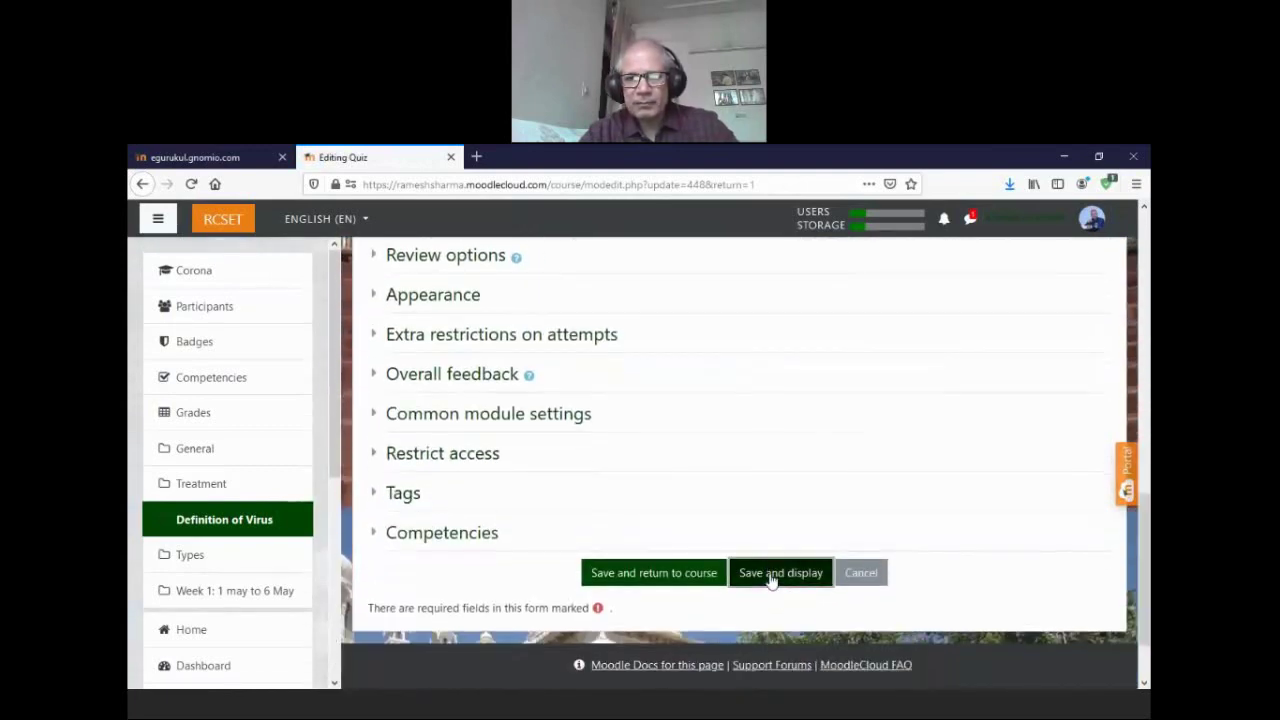
key("Return")
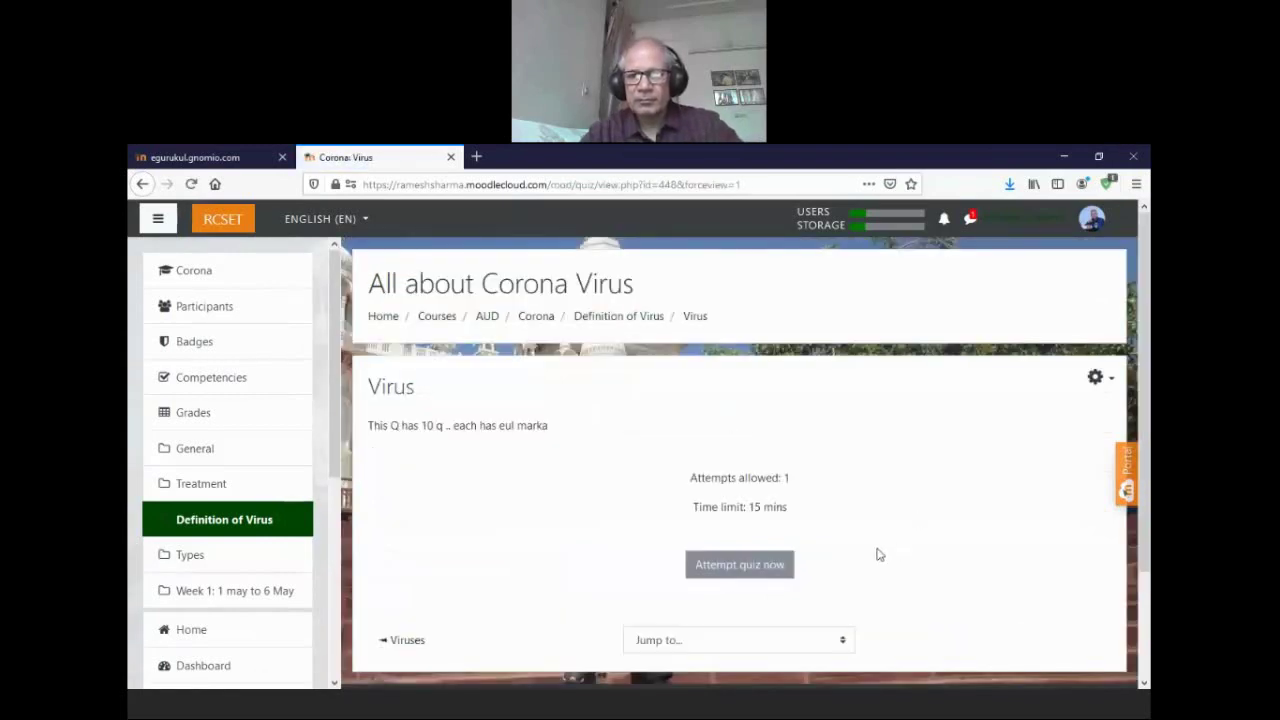
- Switch to the Student role to view the Virus quiz as a student
scroll(1019, 476, "down", 2)
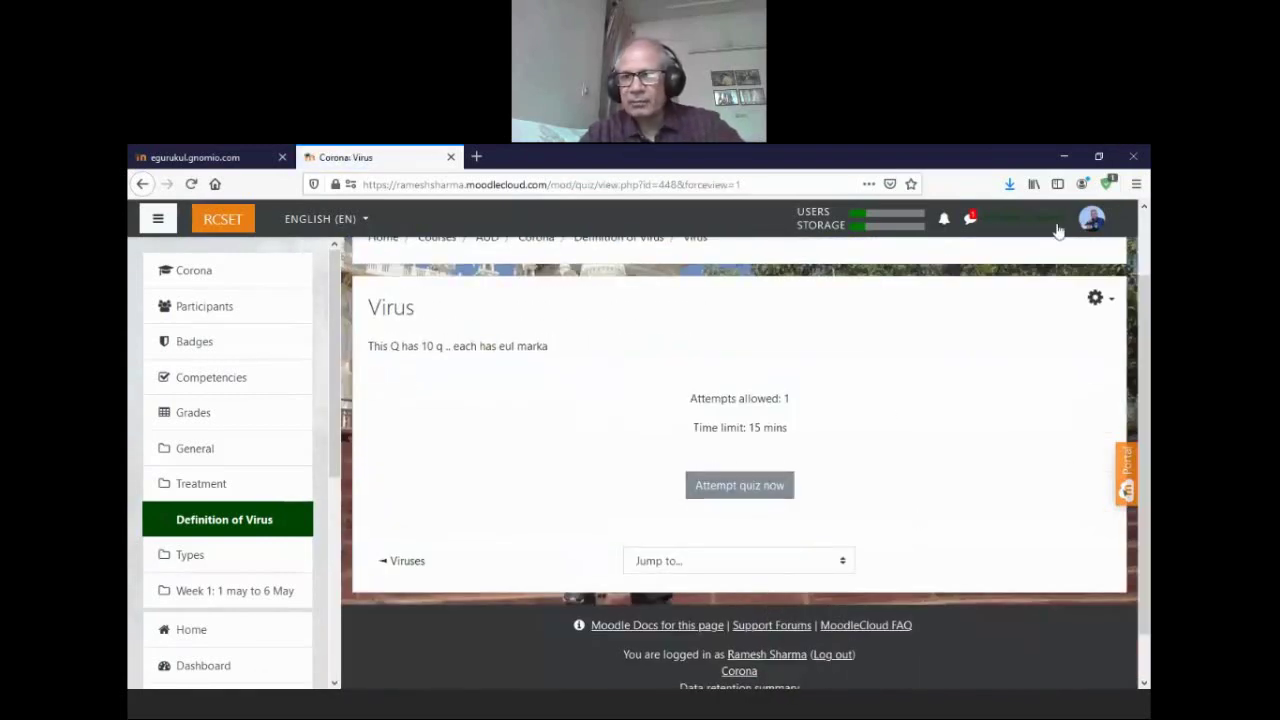
left_click(1119, 222)
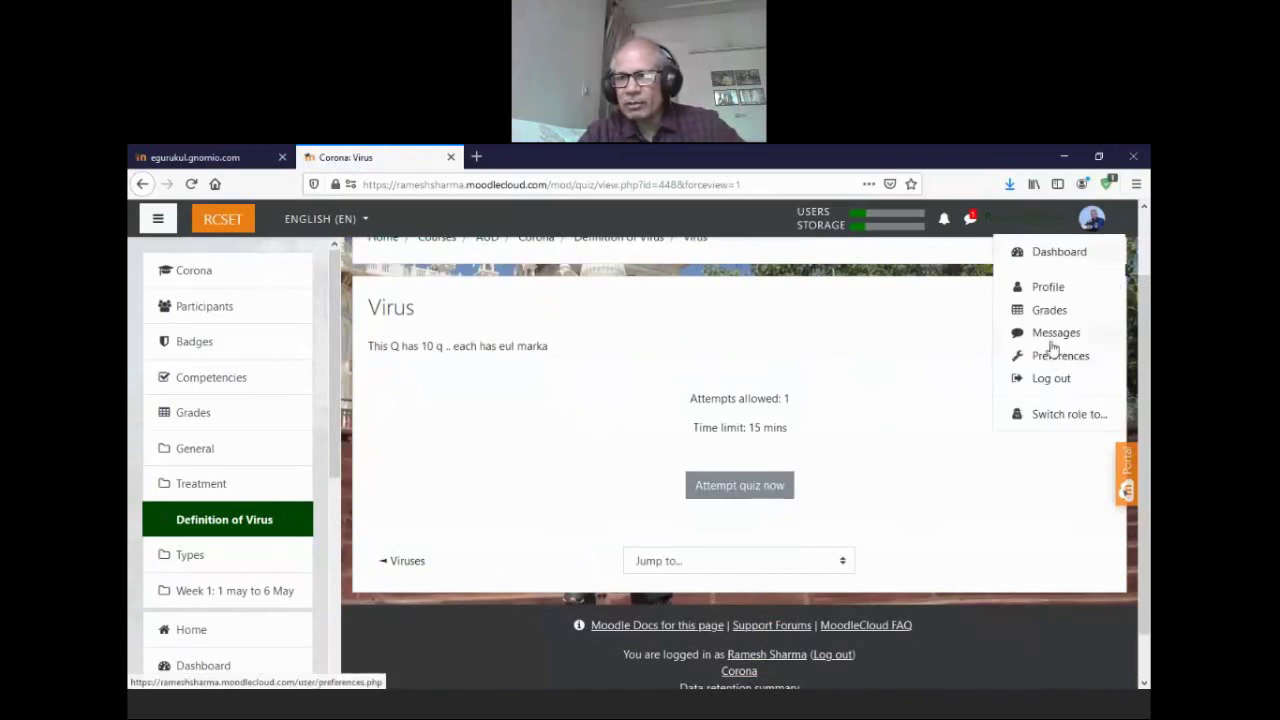
left_click(1052, 420)
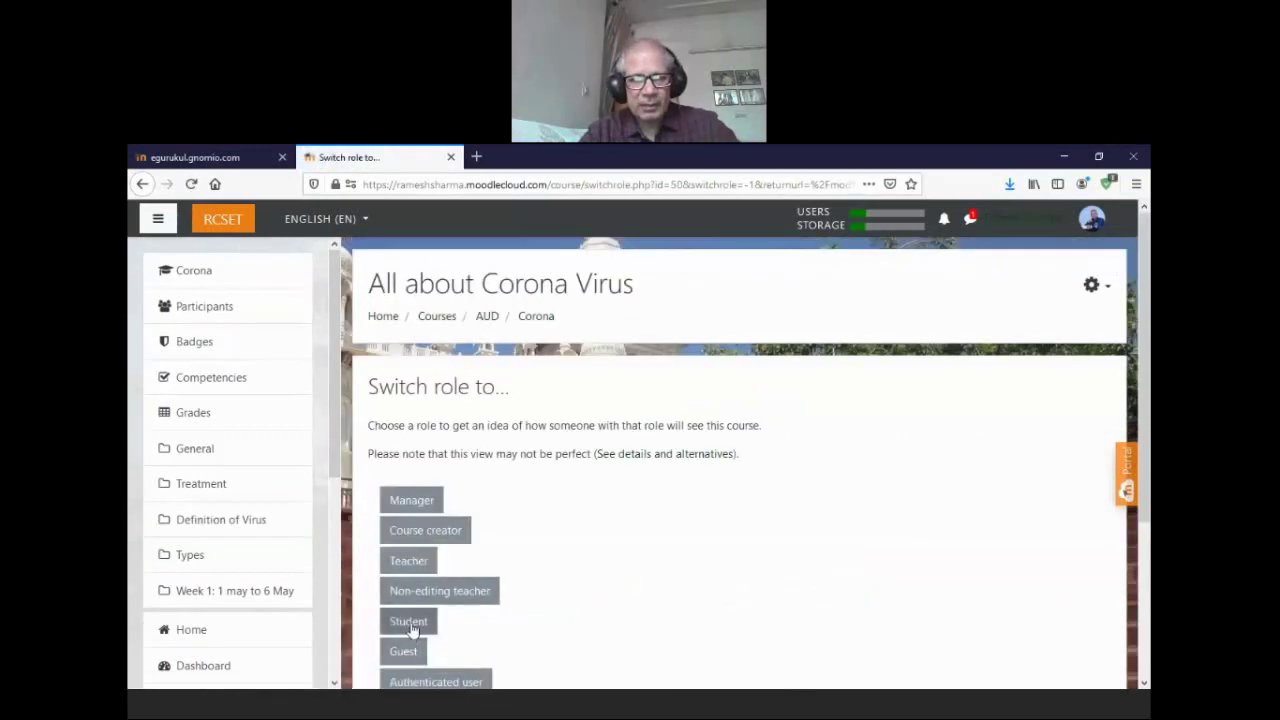
left_click(420, 620)
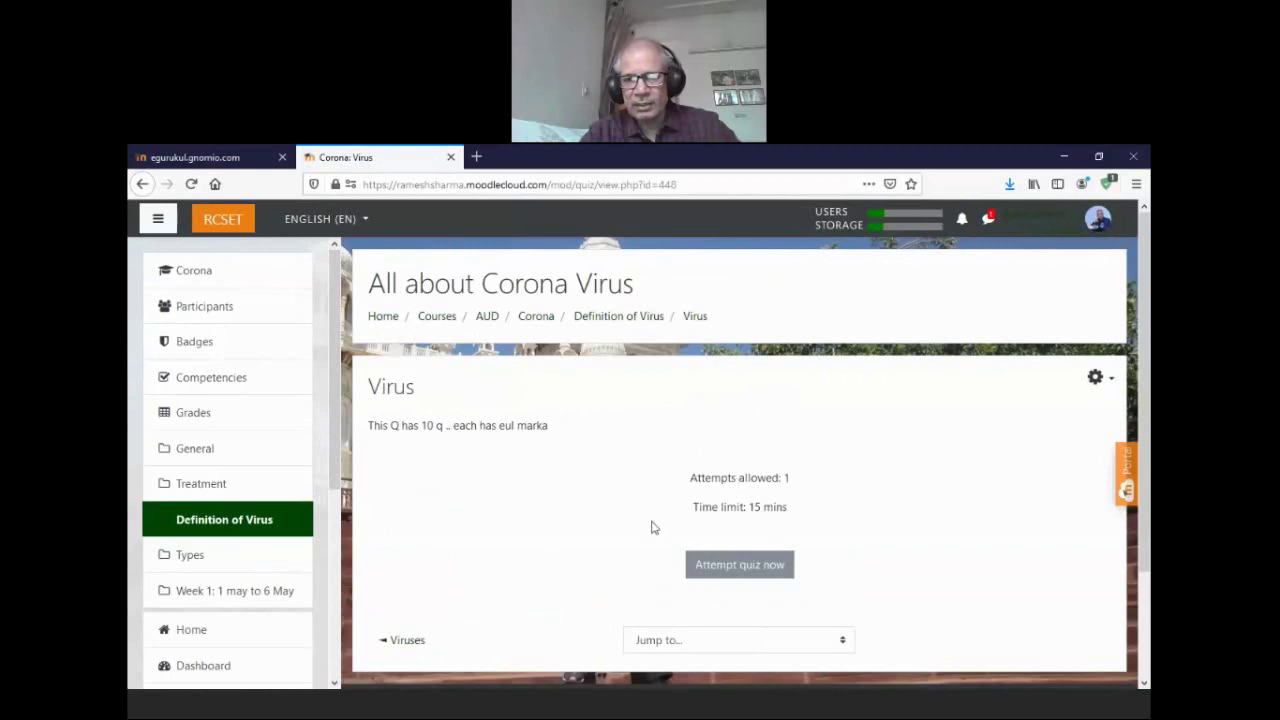
- Start a timed attempt at the Virus quiz and check the remaining time
left_click(753, 567)
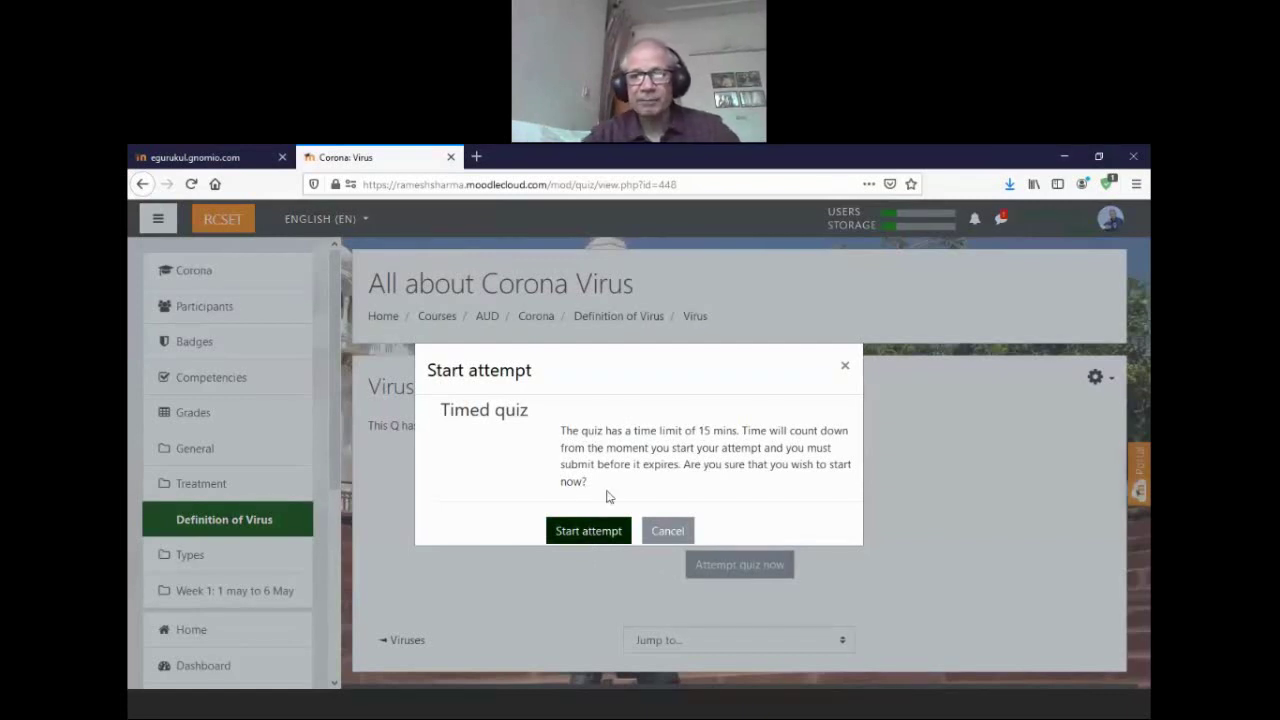
left_click_drag(625, 431, 684, 468)
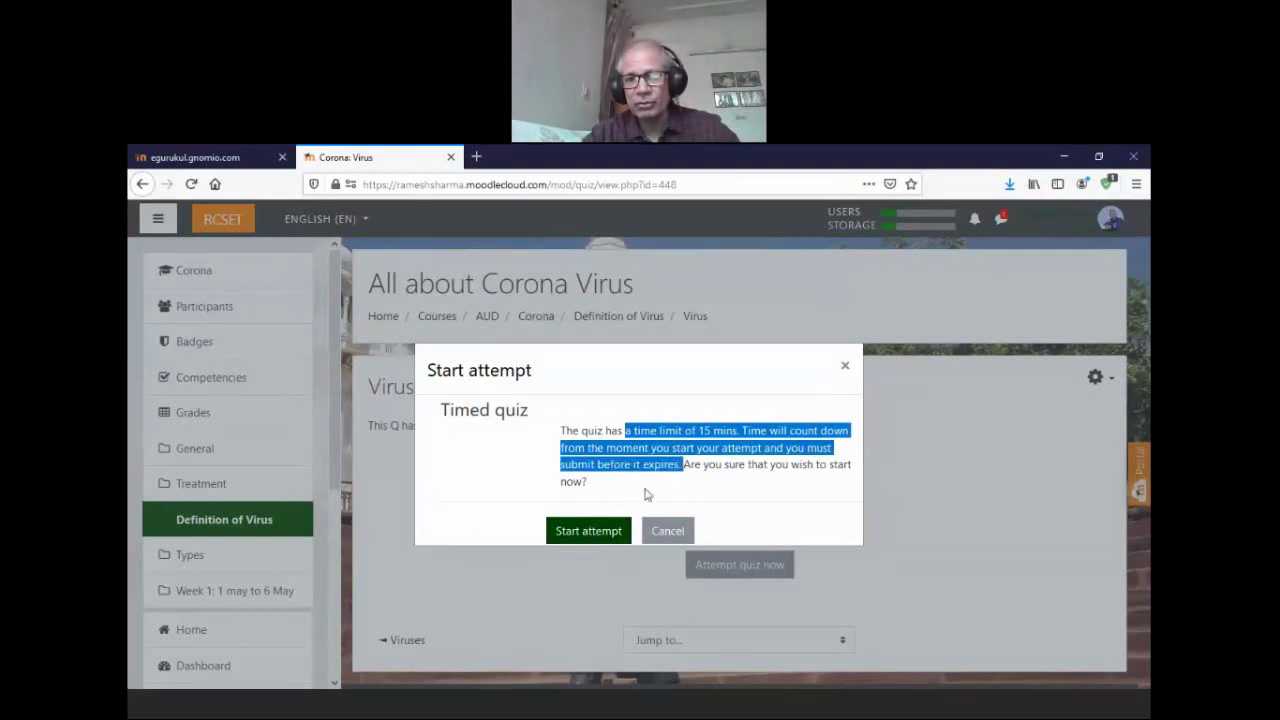
left_click(587, 538)
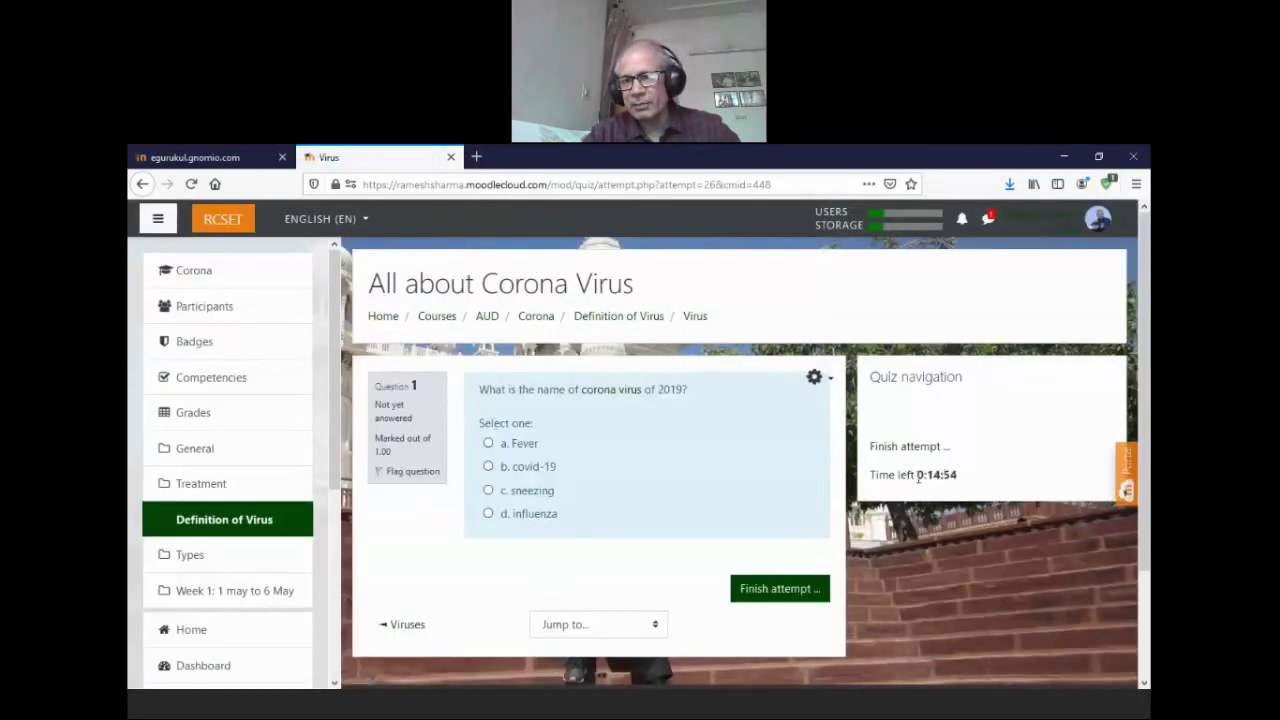
left_click_drag(917, 476, 830, 449)
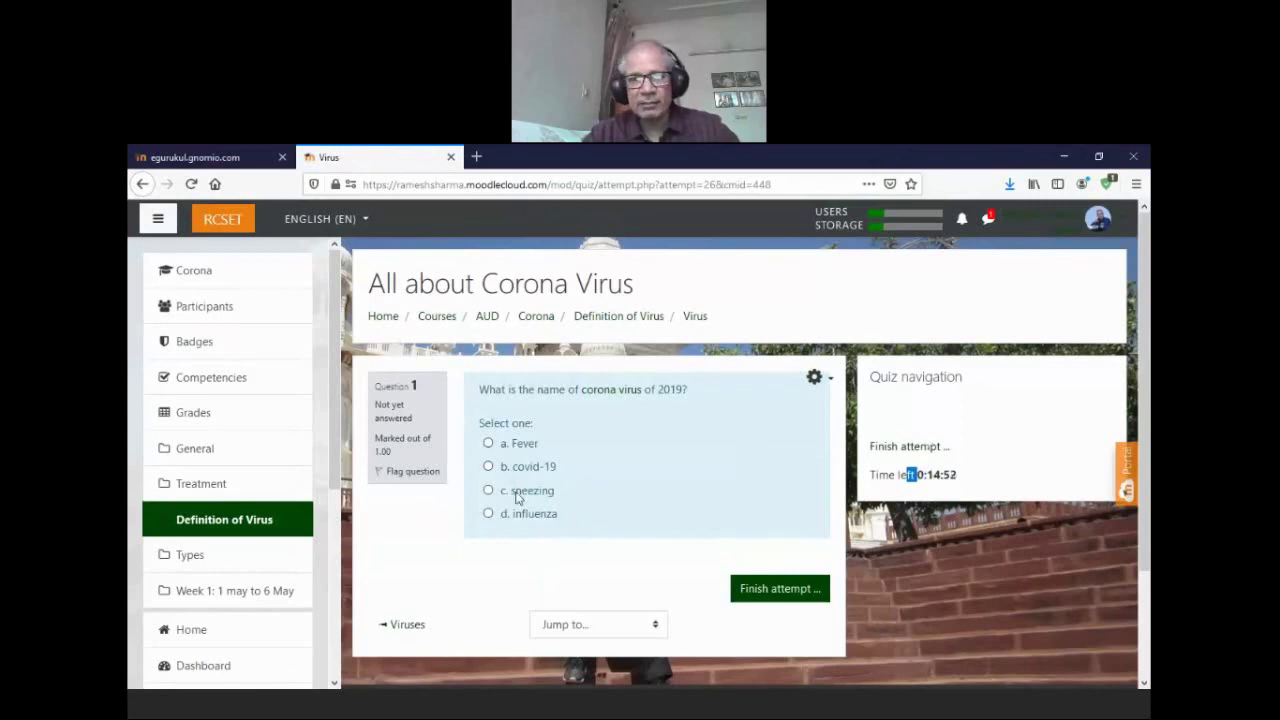
- Choose covid-19 for question 1, clear that choice, answer sneezing instead and finish the attempt
left_click(488, 467)
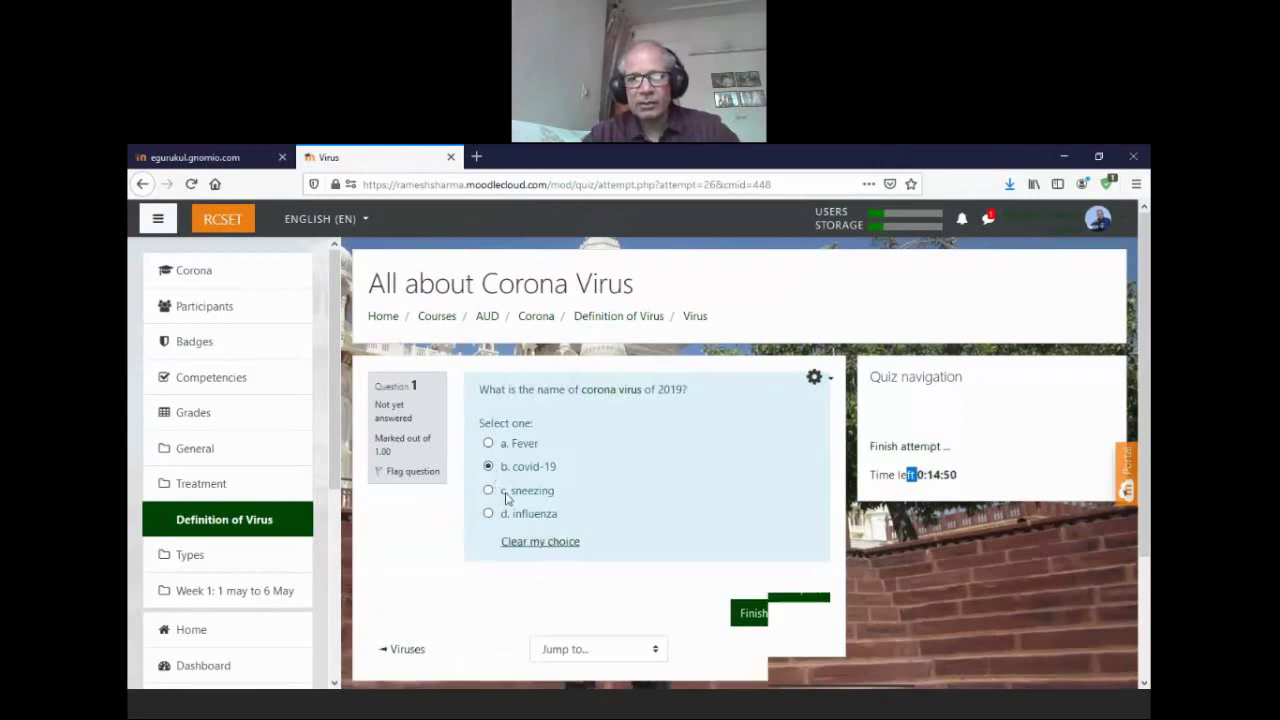
left_click(568, 545)
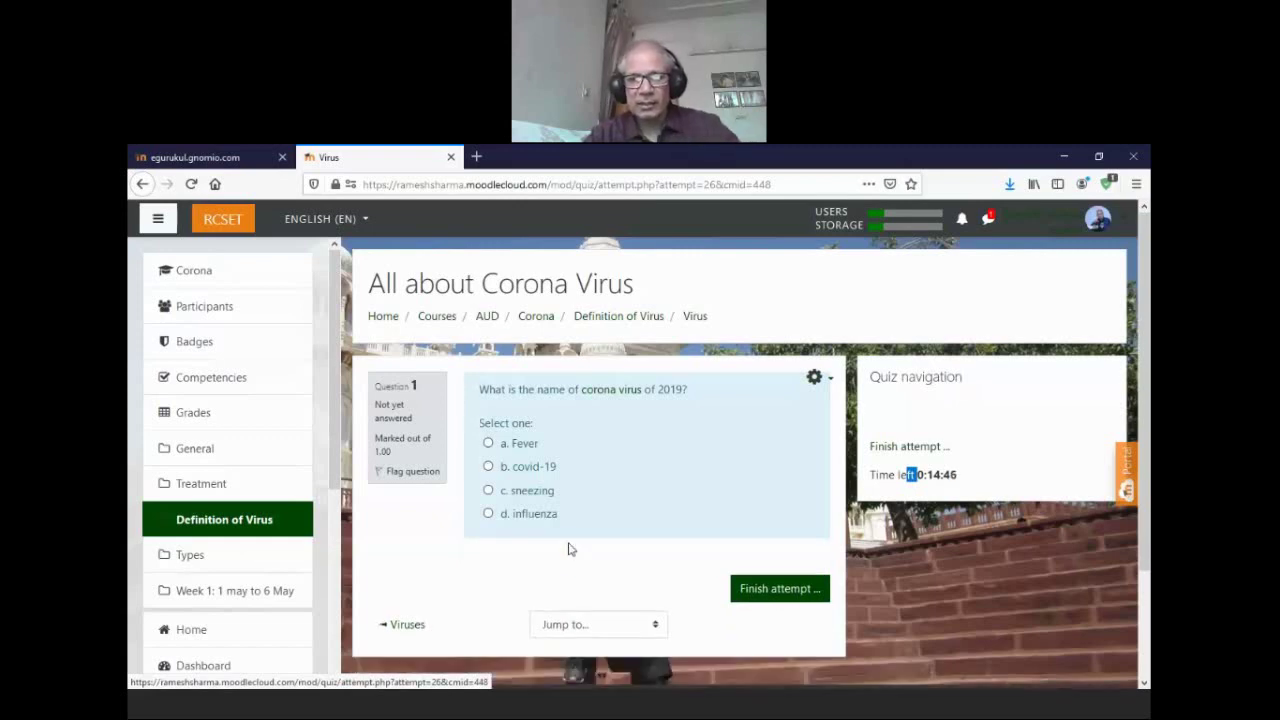
left_click(490, 490)
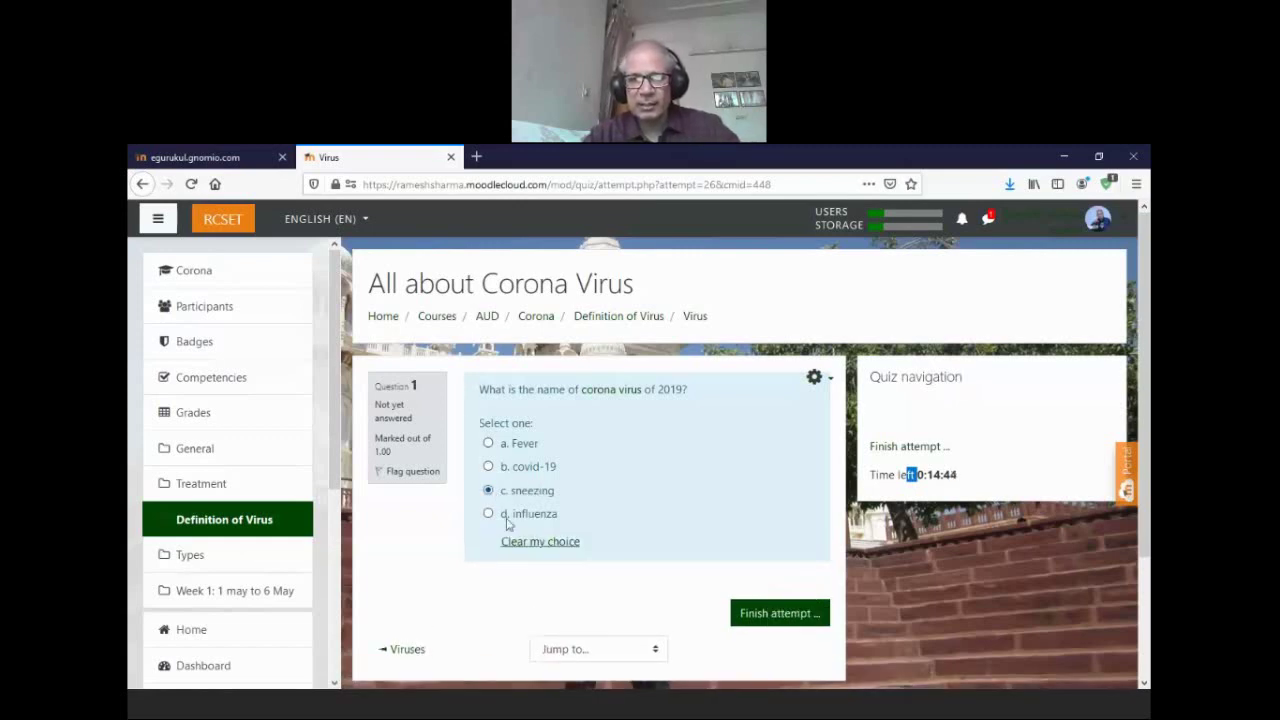
left_click(743, 623)
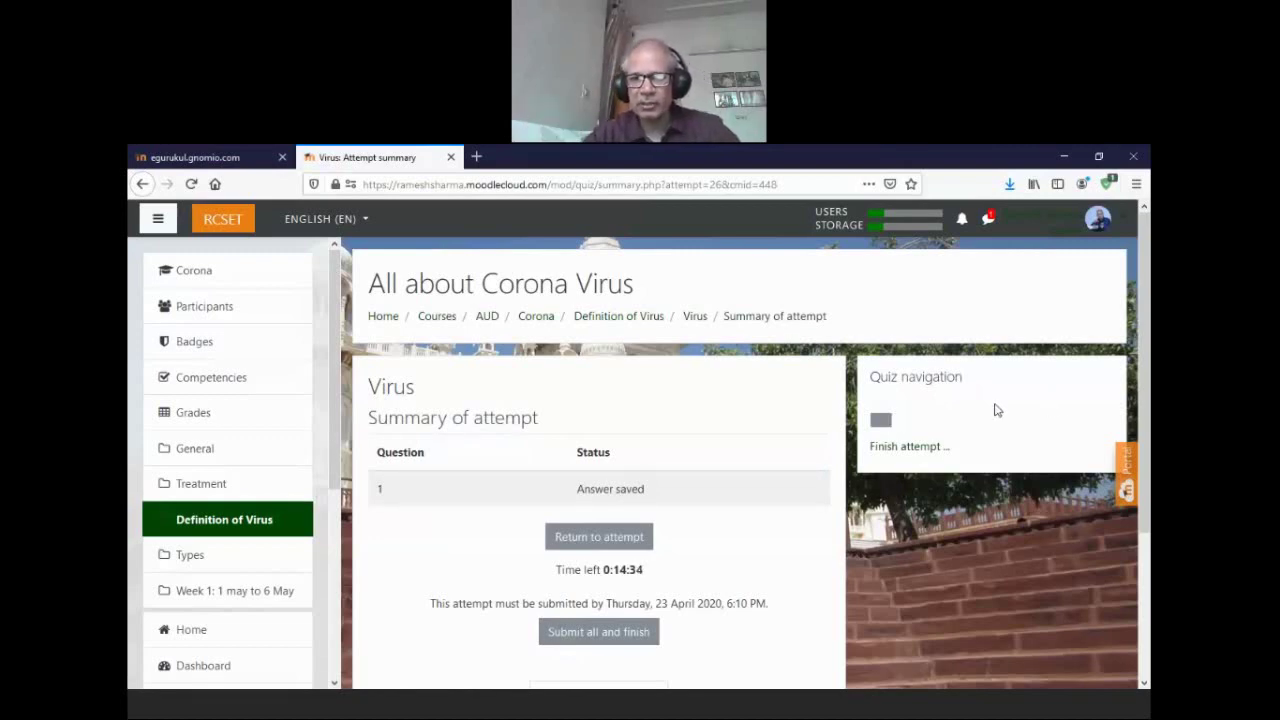
- Submit all answers, confirm the submission, and examine the correct-answer feedback in the attempt review
scroll(740, 497, "down", 3)
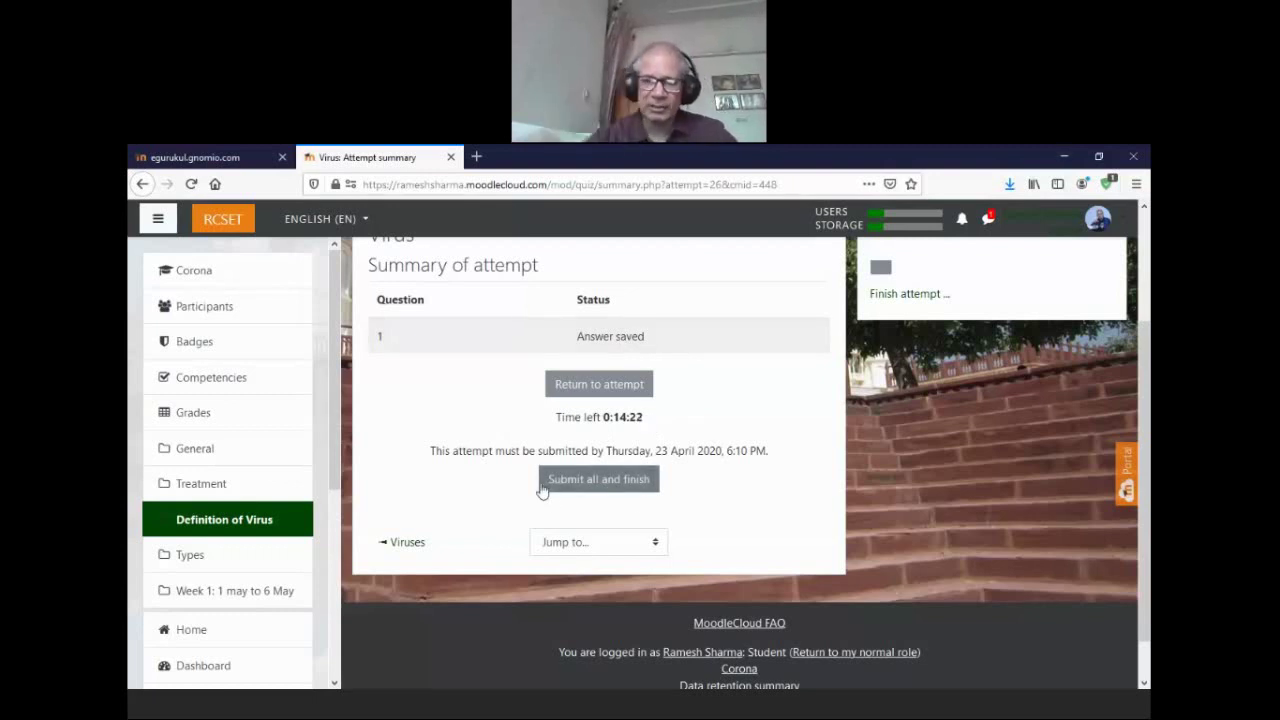
left_click(645, 488)
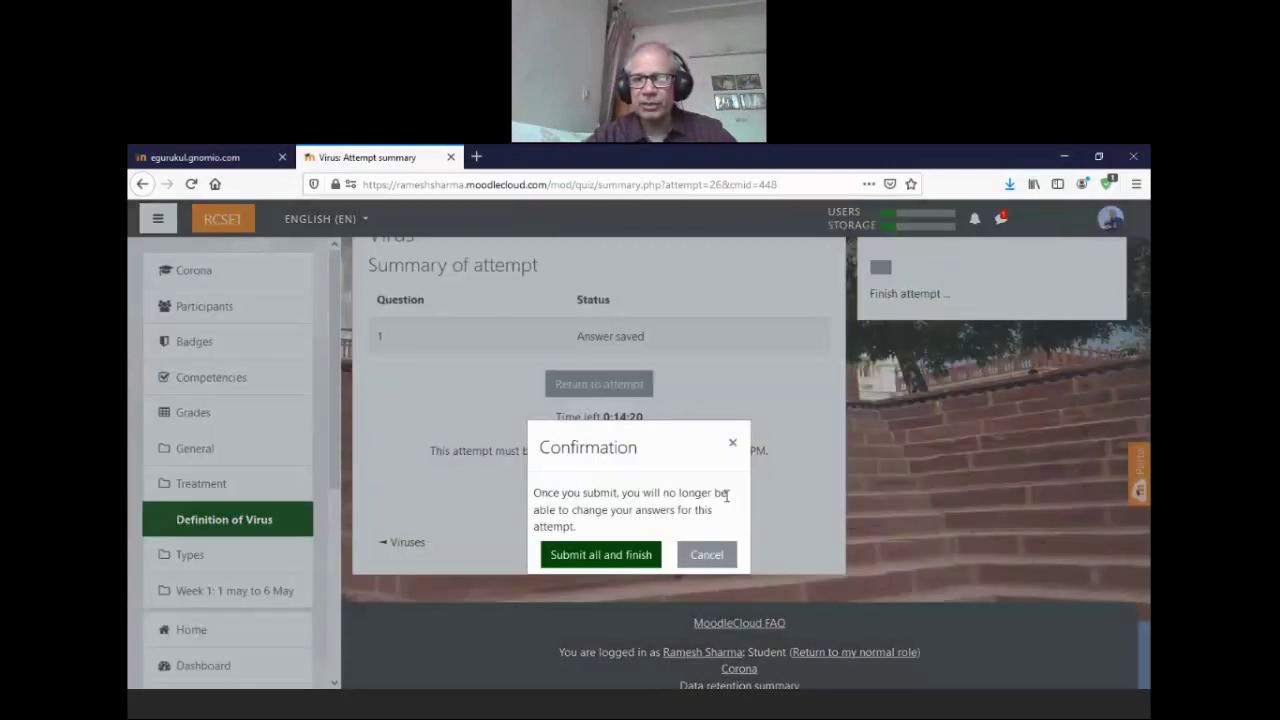
left_click(632, 558)
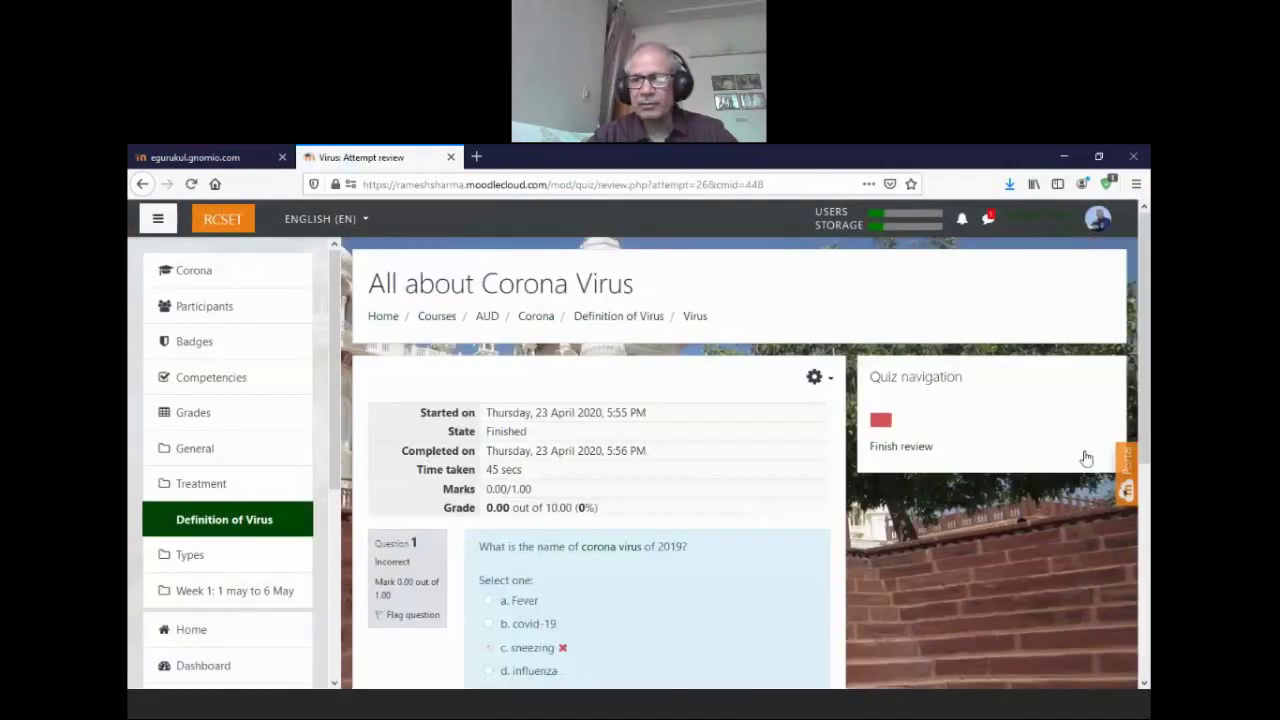
scroll(866, 310, "down", 2)
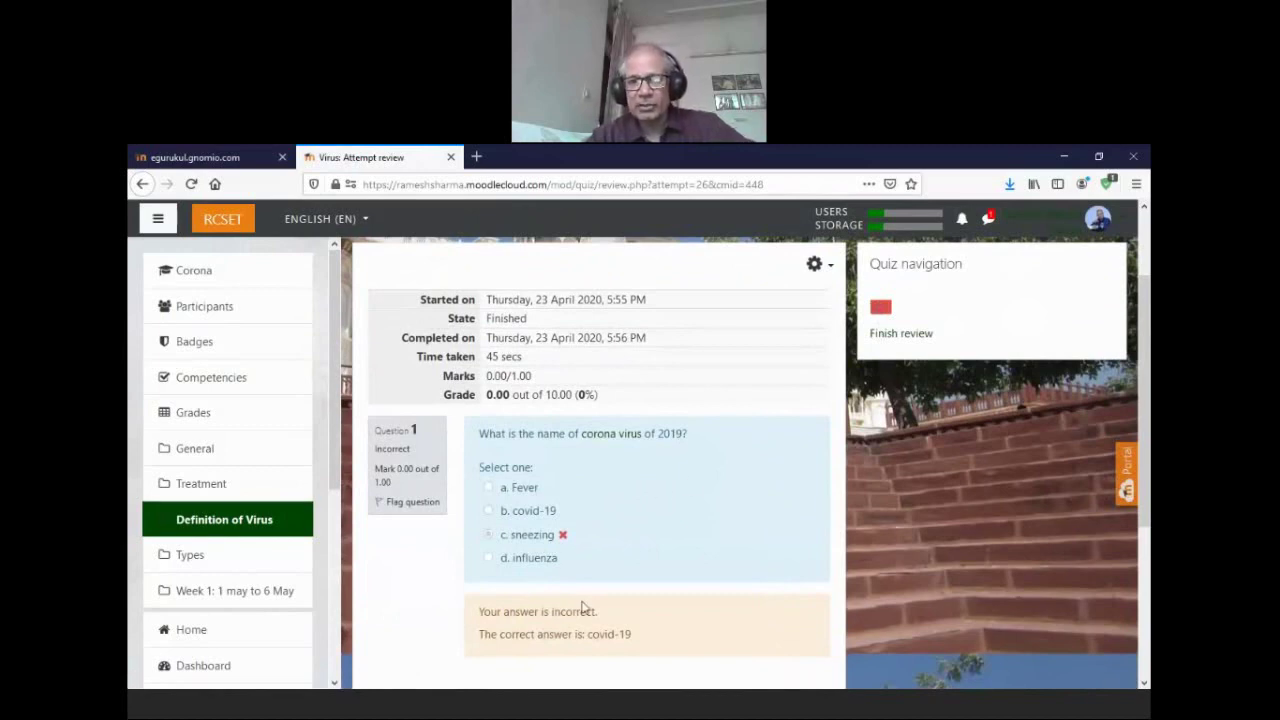
left_click_drag(502, 638, 632, 637)
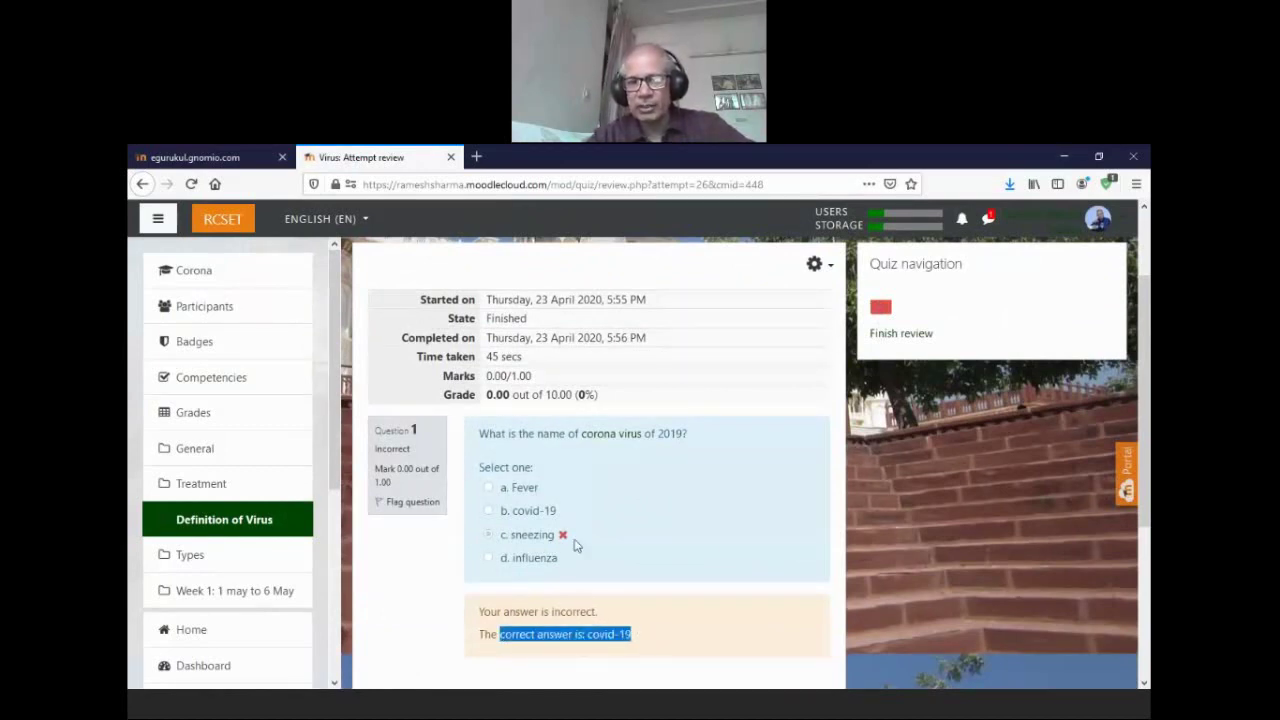
- Open the course grades as a student and check the Virus quiz result in the user report
left_click_drag(1148, 422, 1148, 372)
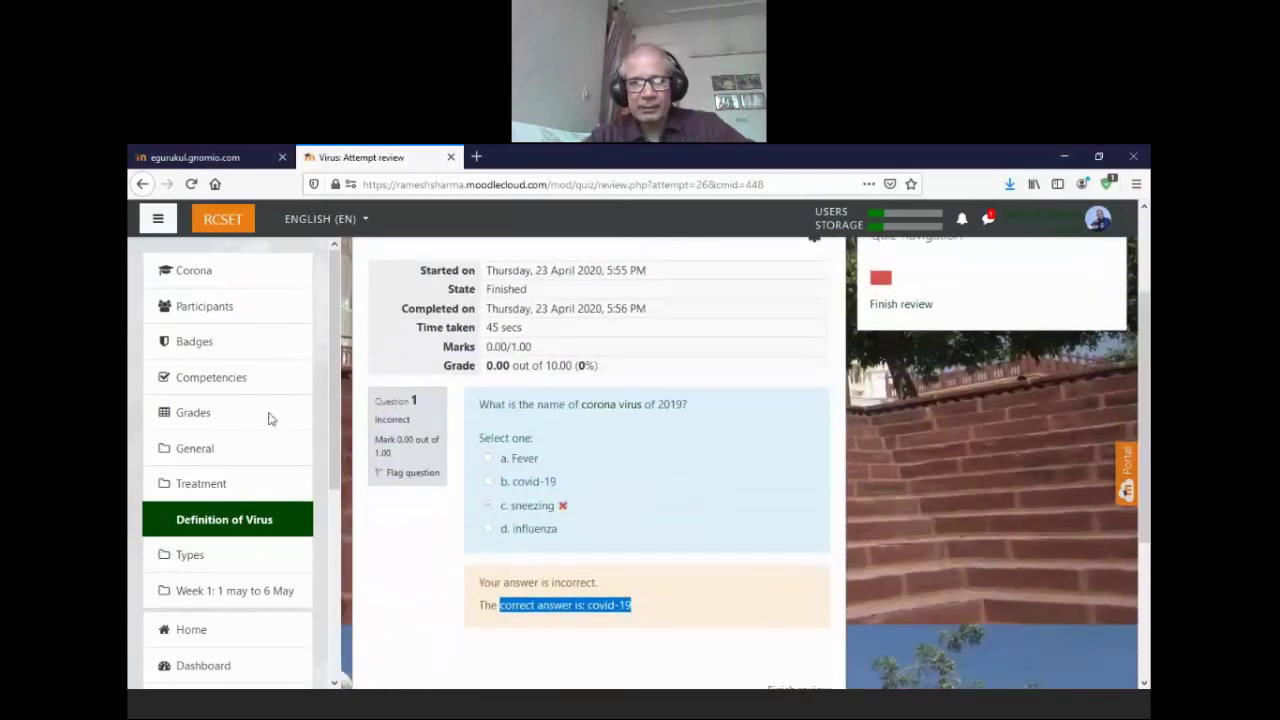
left_click(193, 415)
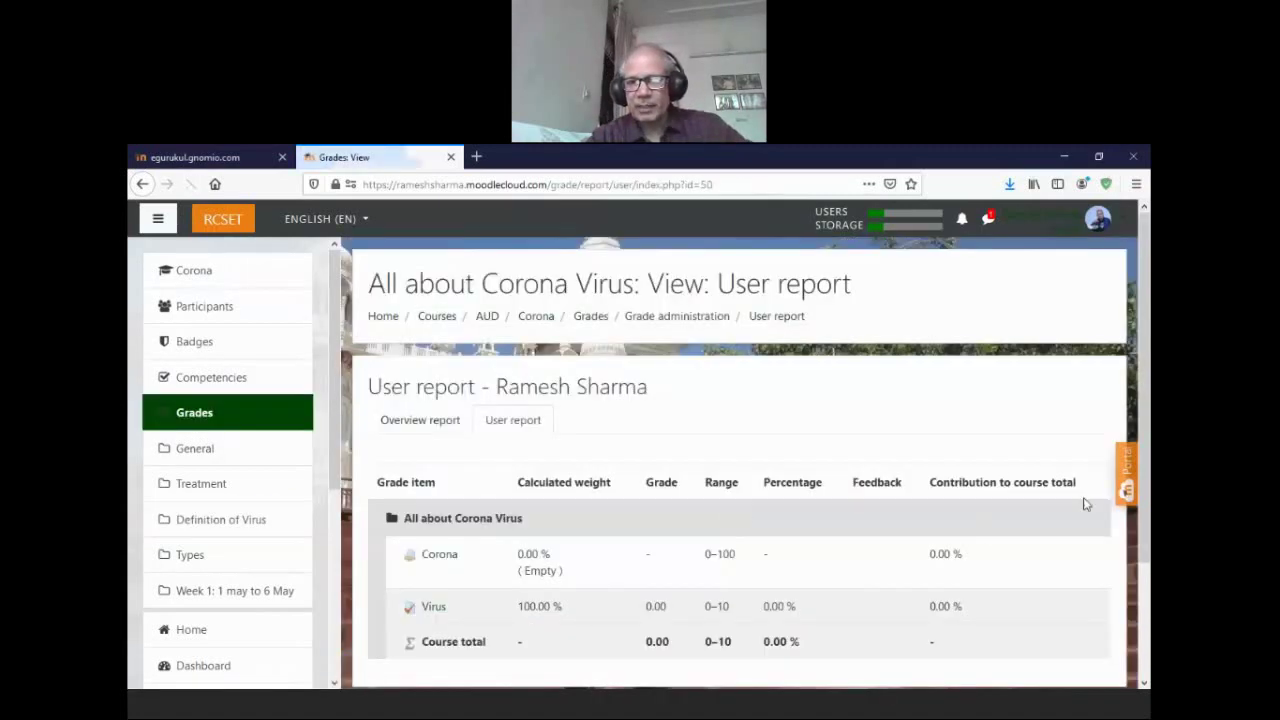
scroll(1142, 363, "down", 3)
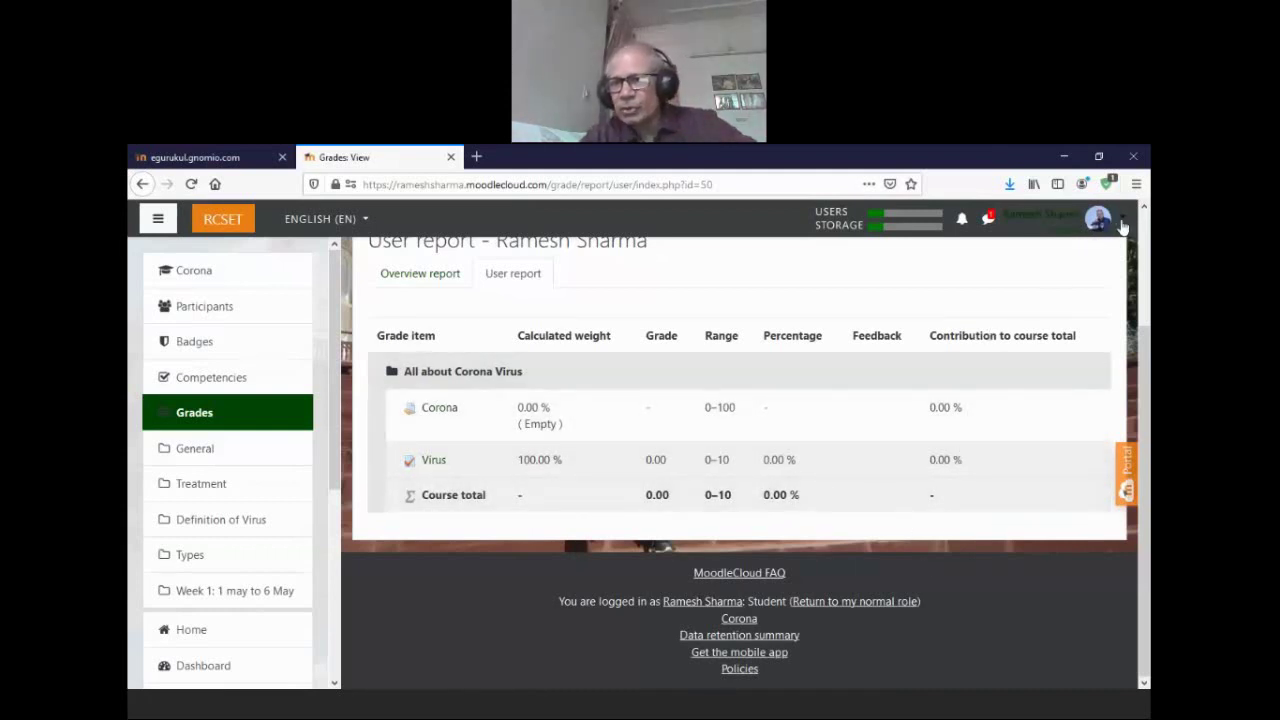
- Return to the normal role and examine the user report for the All about Corona Virus course
left_click(1123, 224)
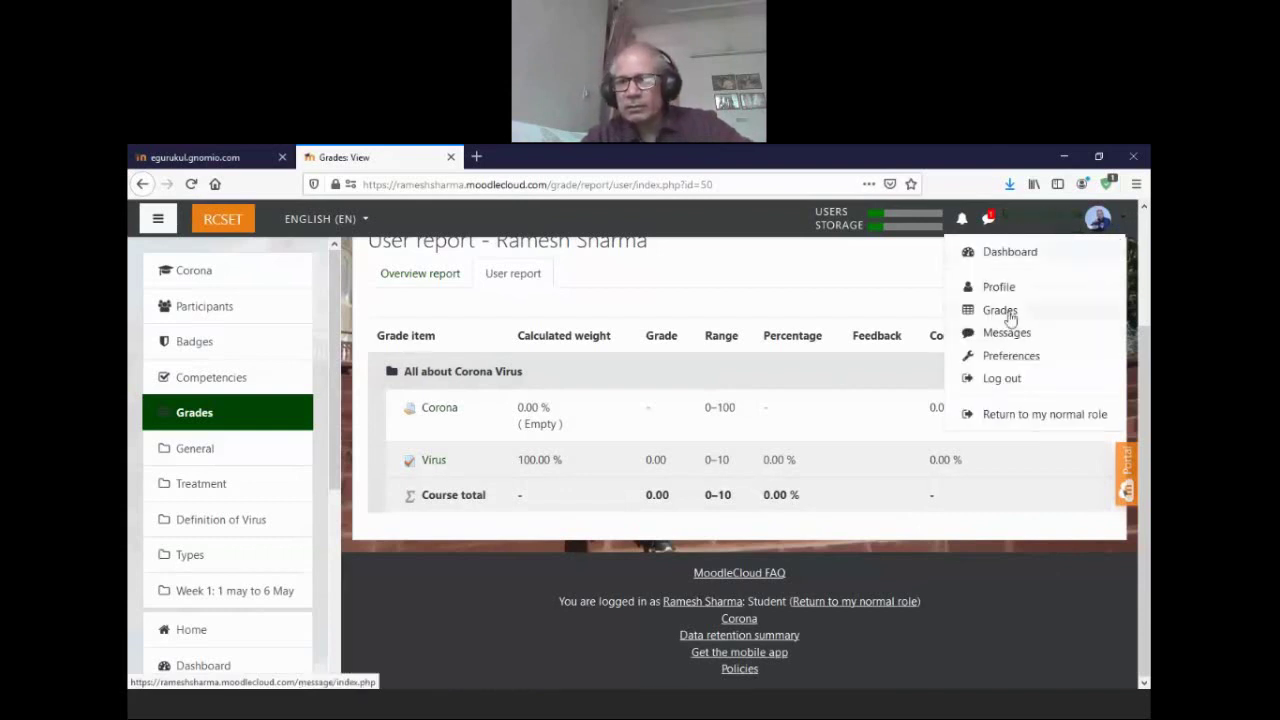
left_click(1014, 414)
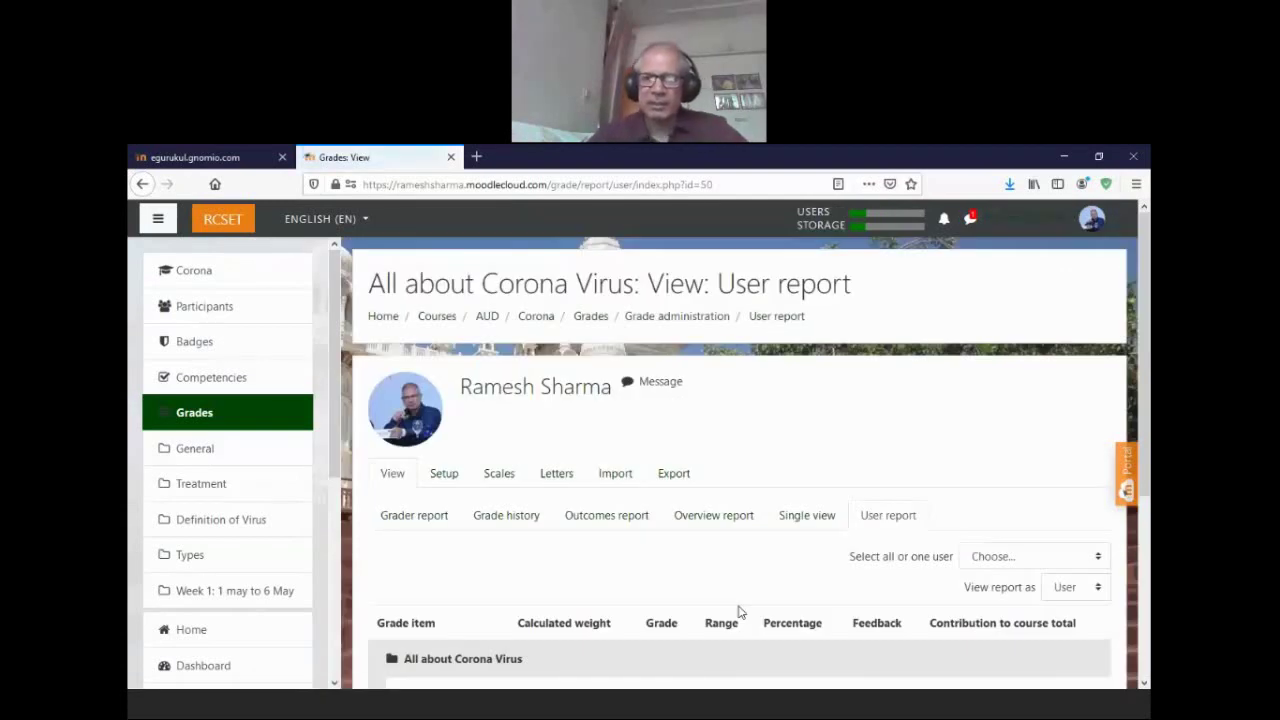
left_click_drag(1146, 295, 1148, 480)
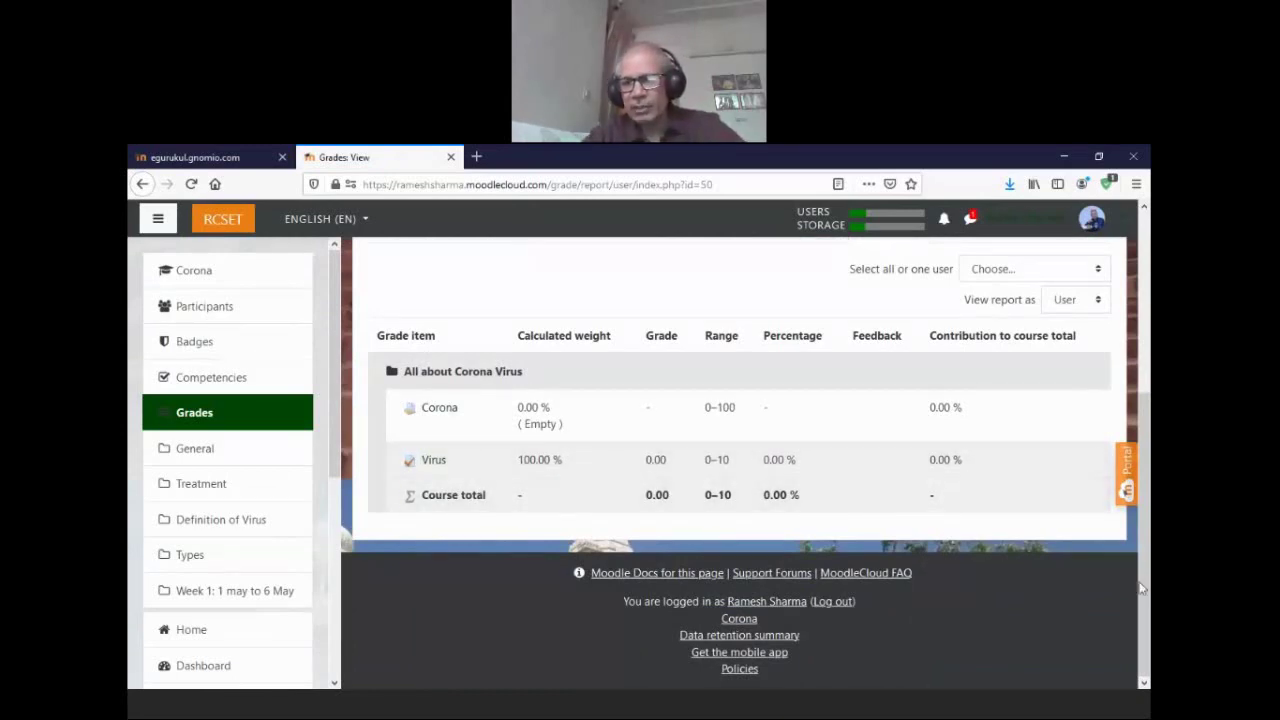
left_click_drag(1143, 588, 1143, 400)
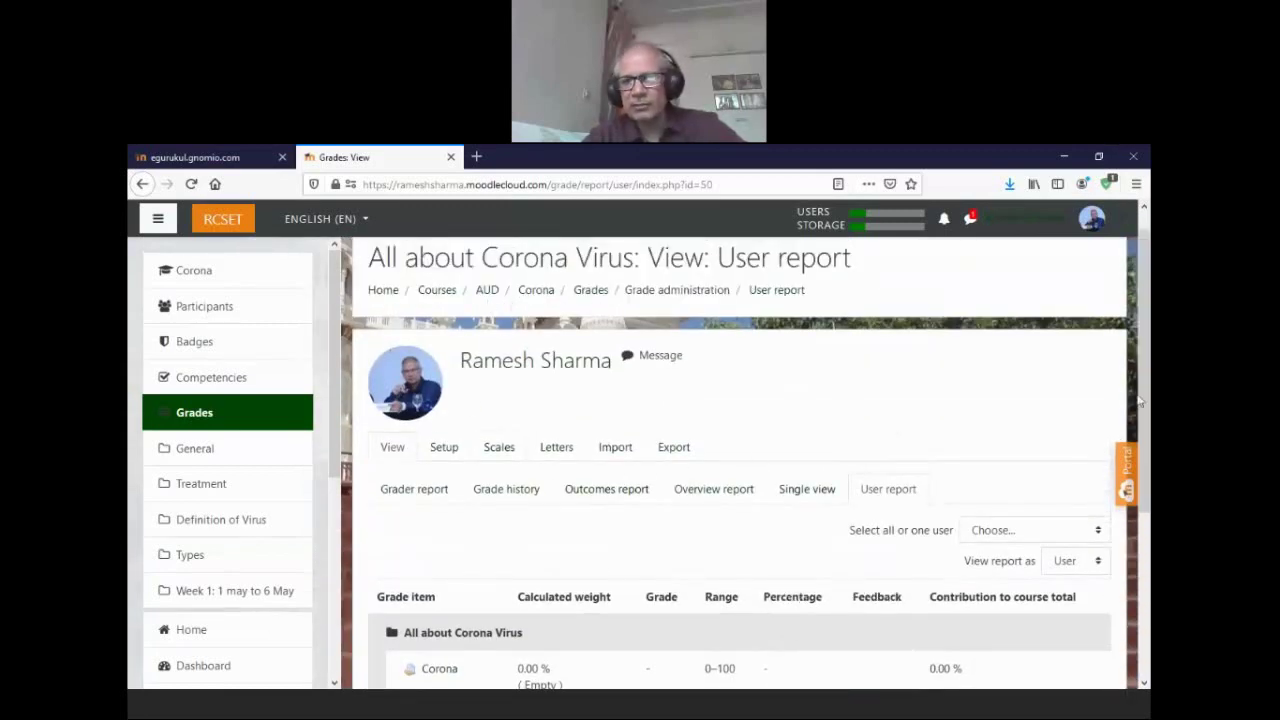
scroll(1138, 400, "down", 3)
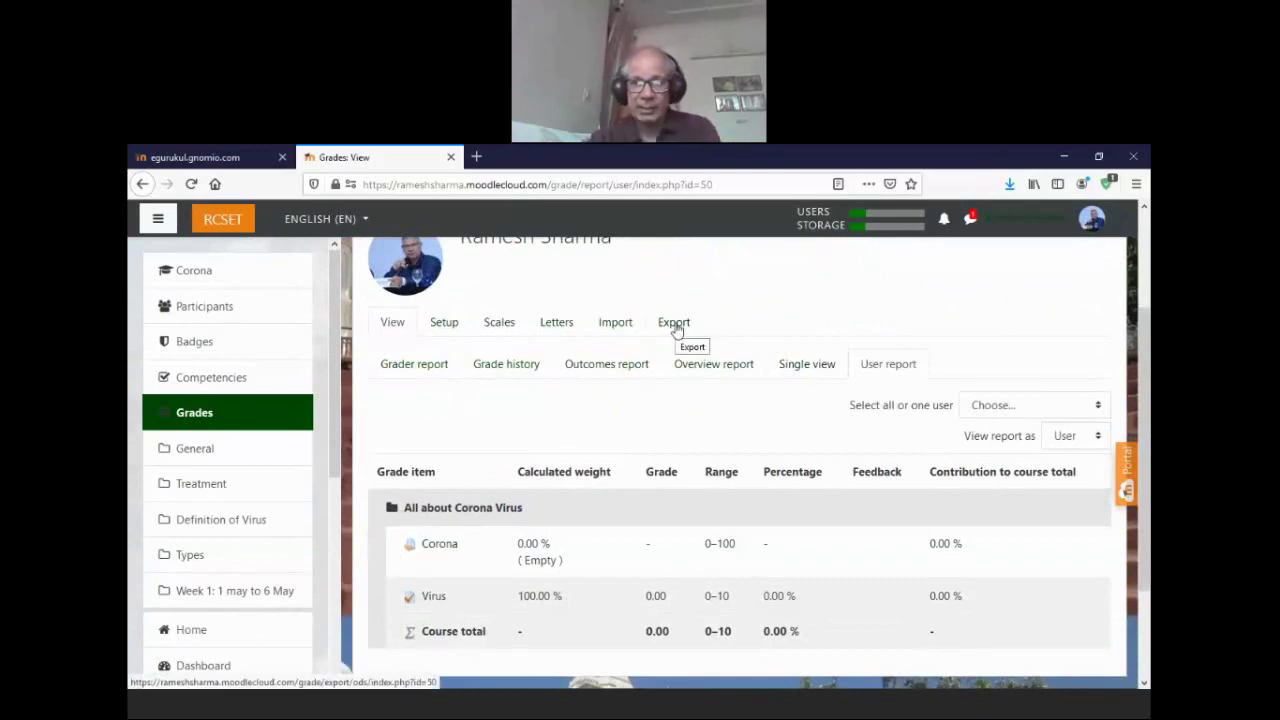
- Examine the grade export formats and the grade items included in the OpenDocument spreadsheet export
left_click(675, 325)
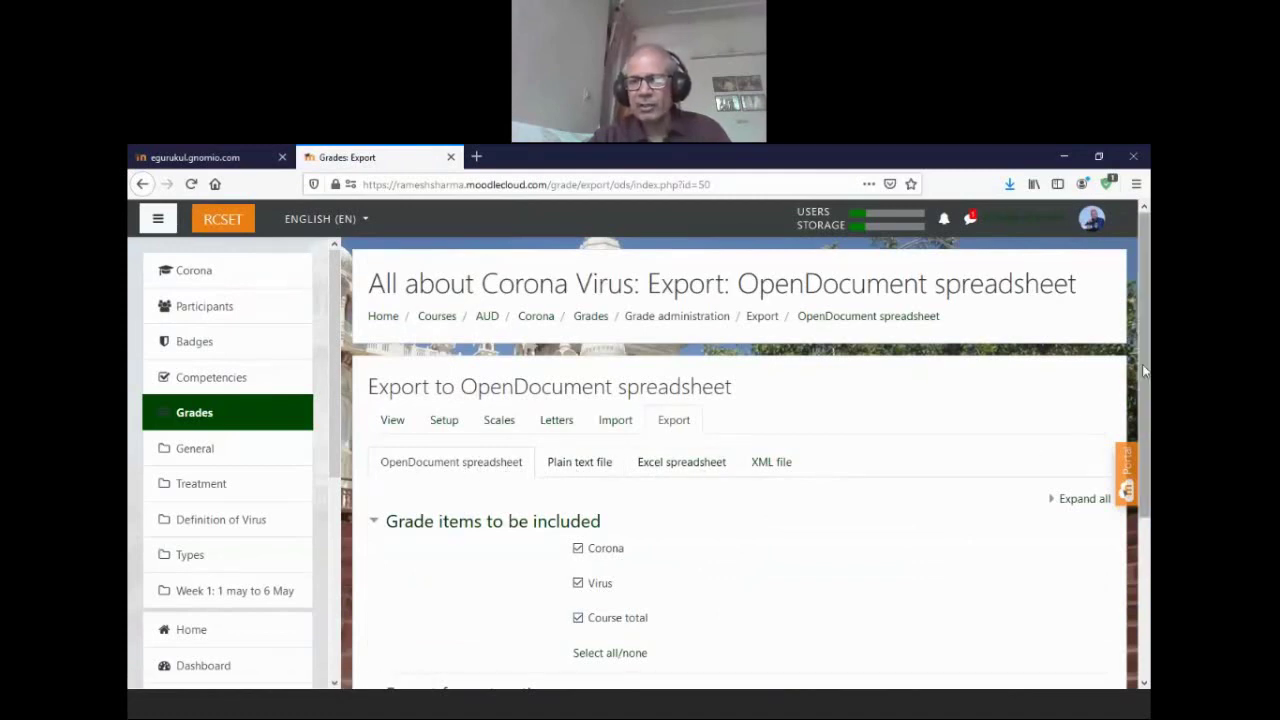
scroll(1140, 370, "down", 2)
scroll(1080, 509, "down", 3)
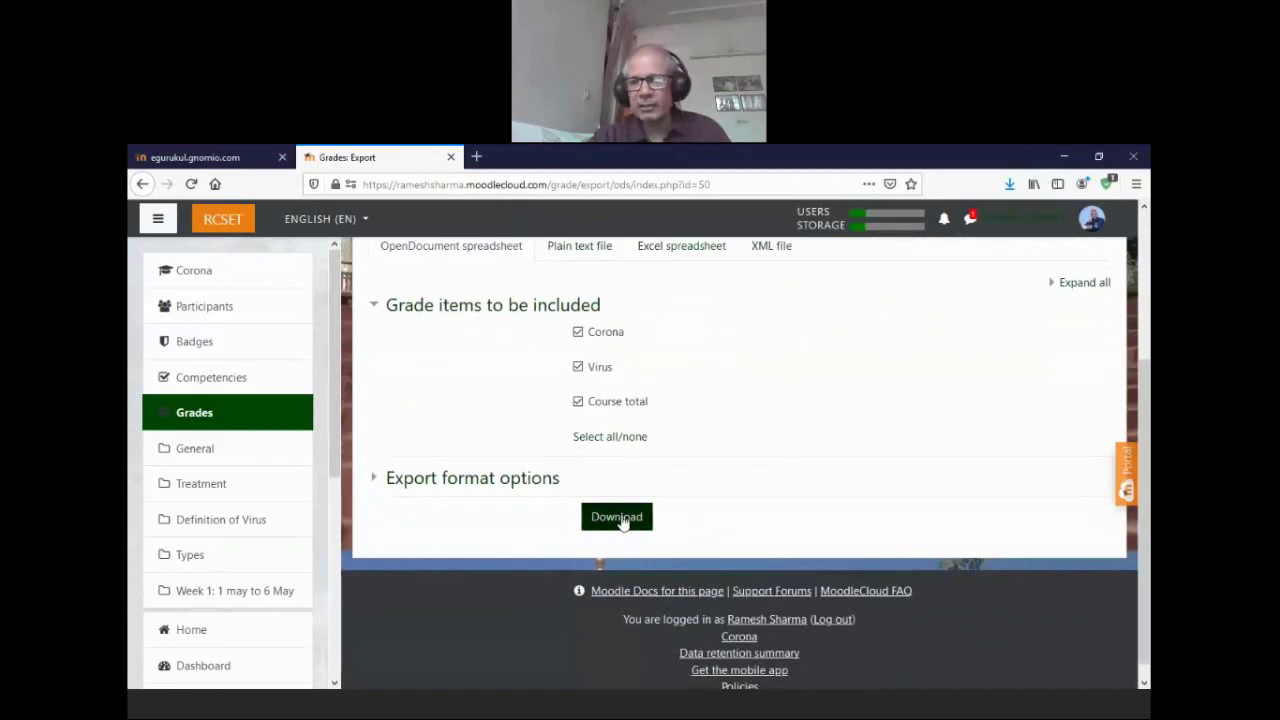
scroll(600, 540, "up", 5)
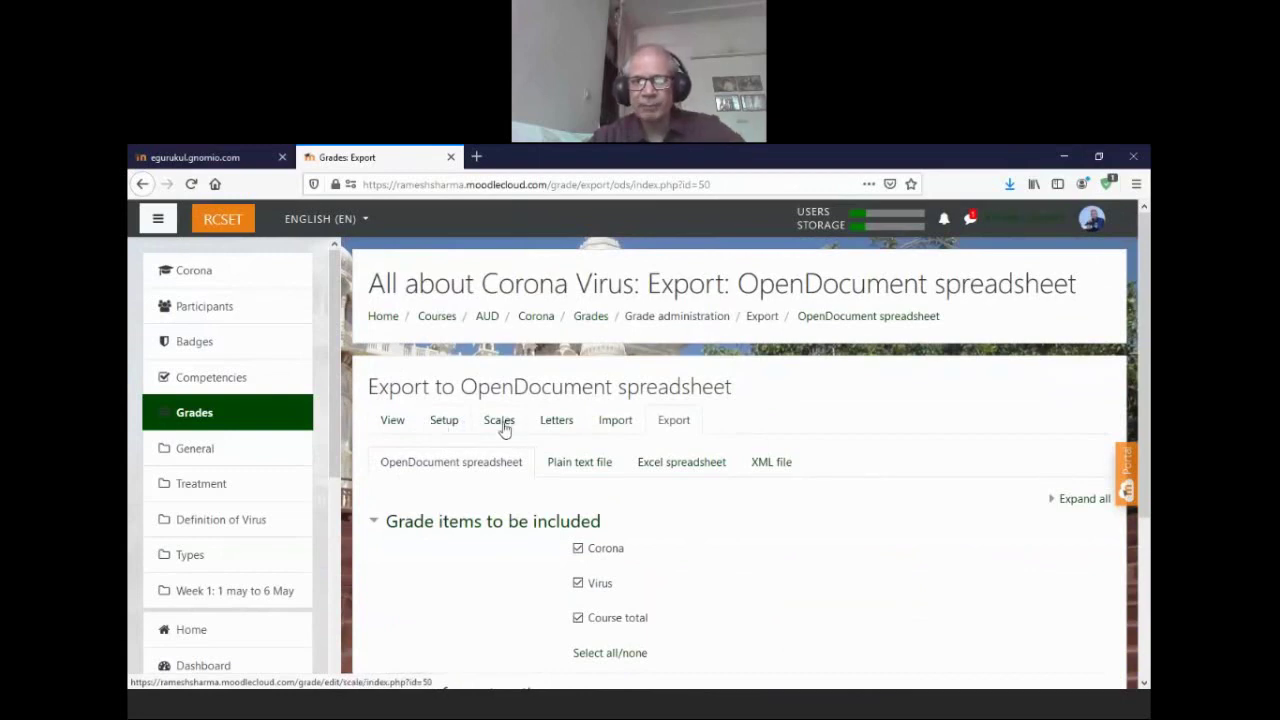
- Review the percentage ranges of the course's grade letters and go back to the Corona course page
left_click(555, 426)
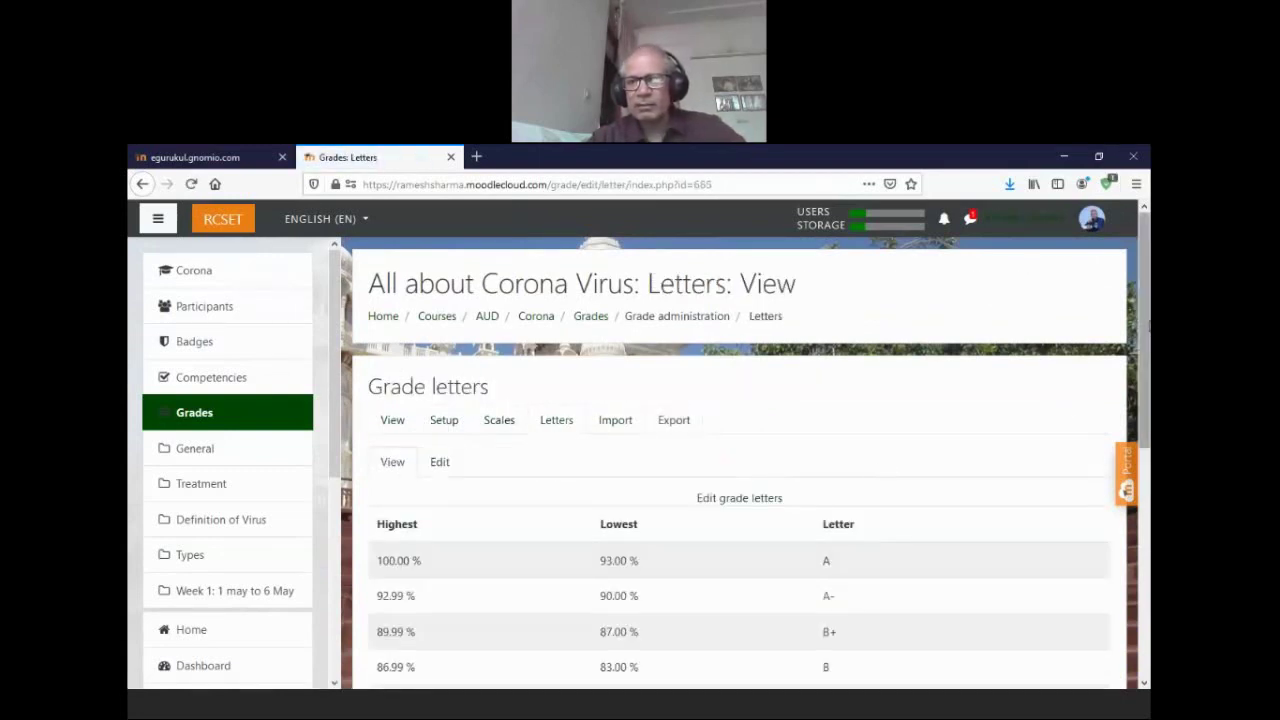
mouse_move(1145, 317)
left_mouse_down()
mouse_move(1147, 531)
mouse_move(1147, 301)
left_mouse_up()
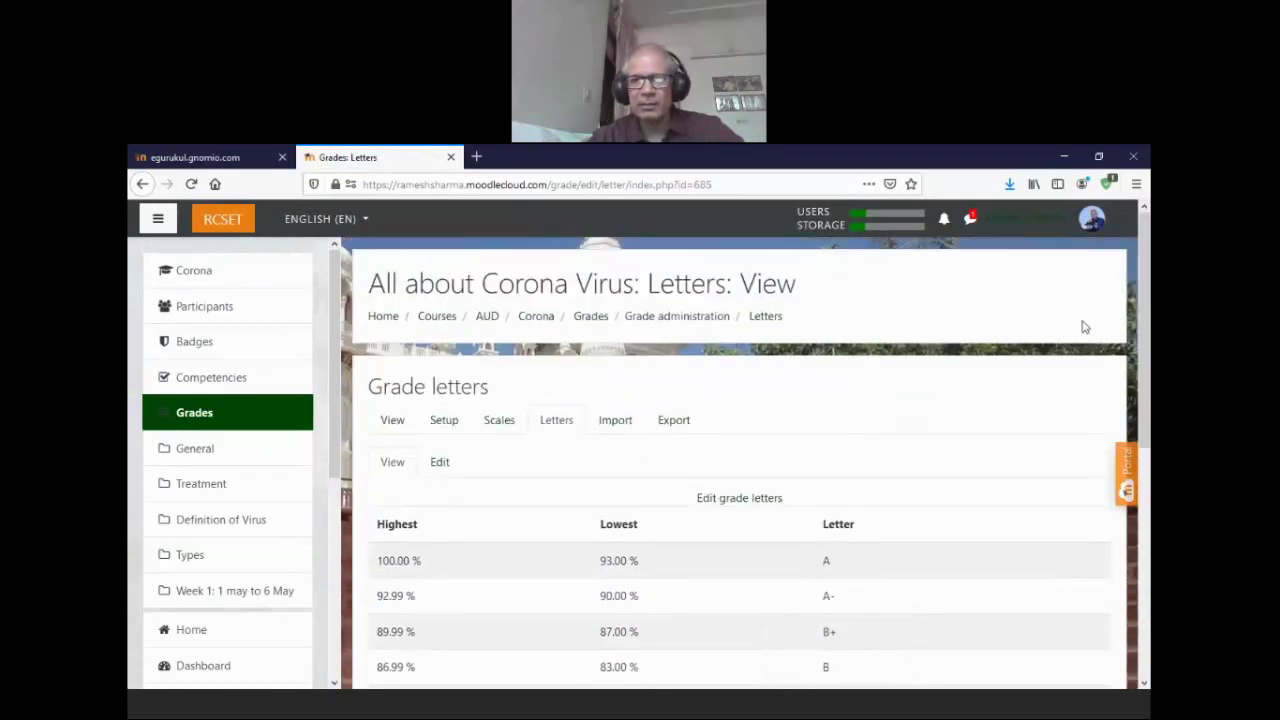
left_click(199, 275)
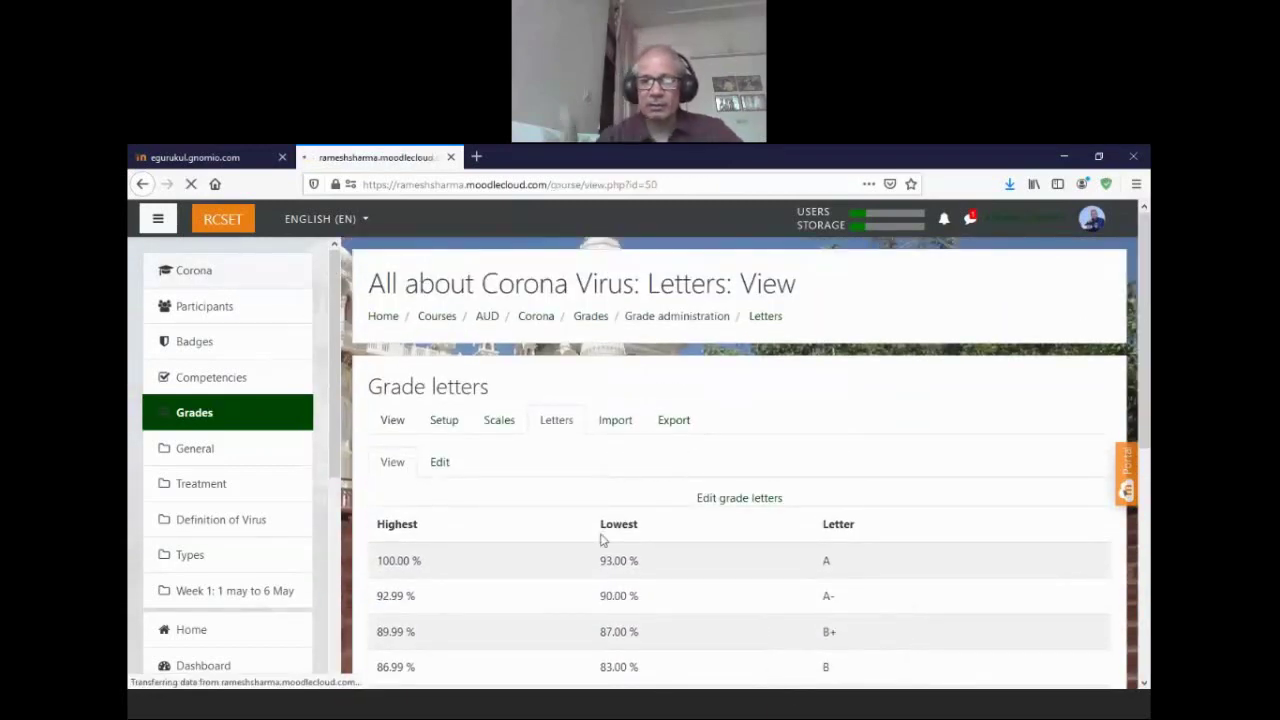
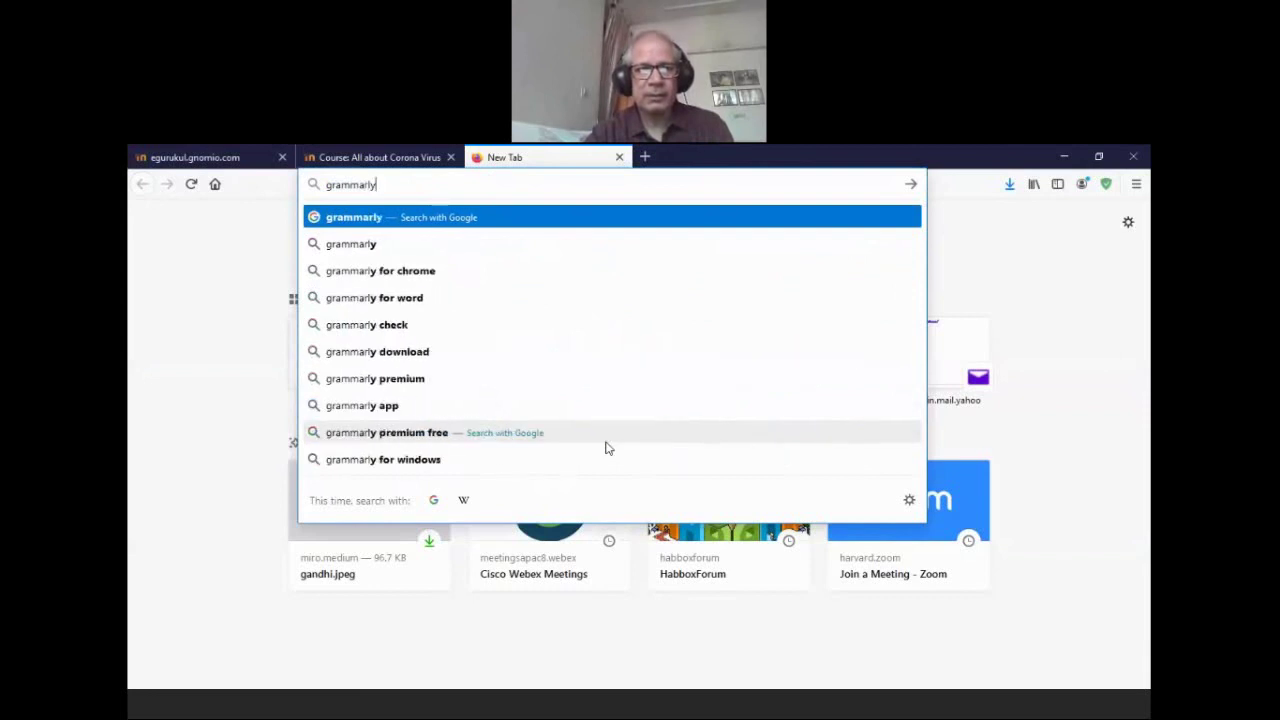
- Search Google for grammarly, view the Grammarly website and close its browser tab
key("Return")
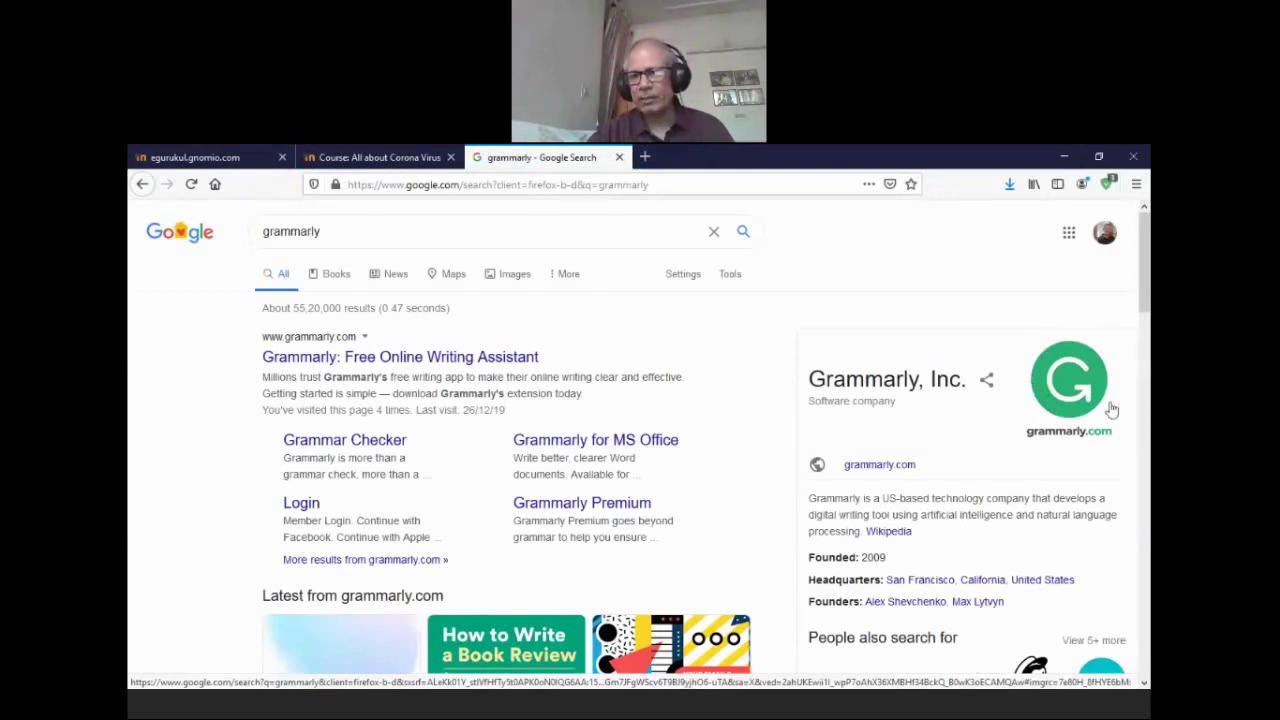
left_click(1078, 388)
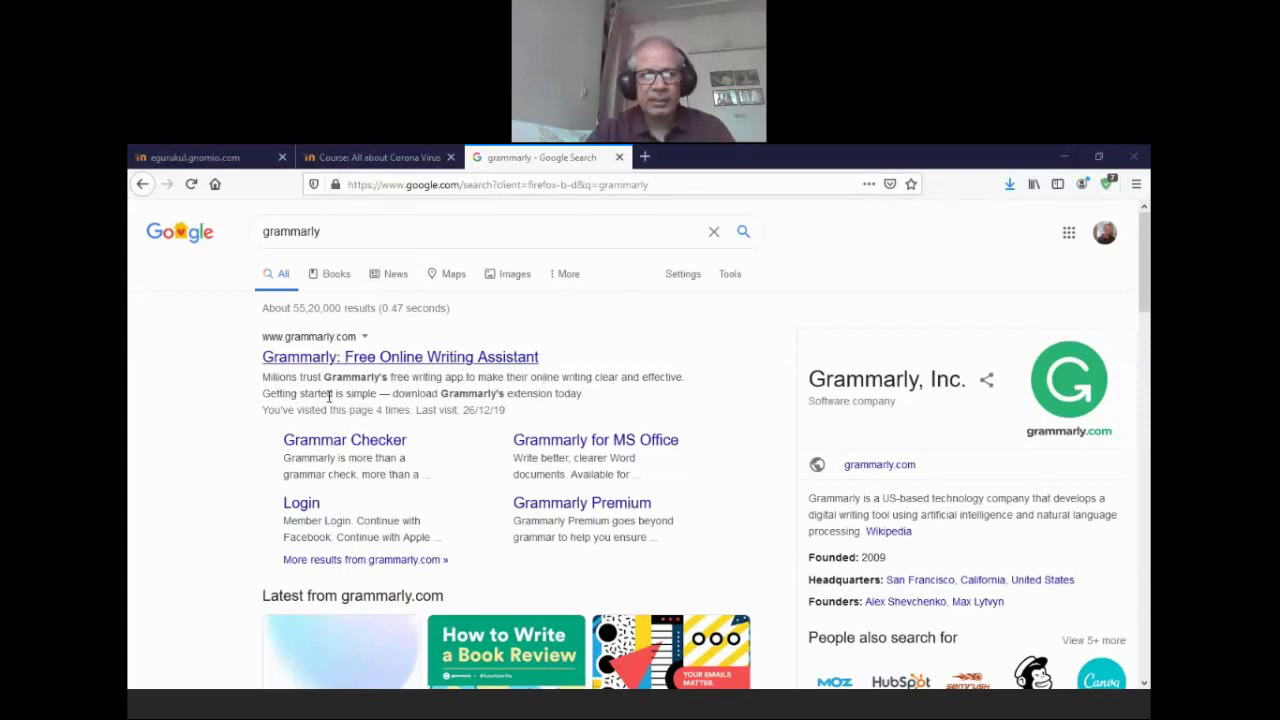
left_click(405, 368)
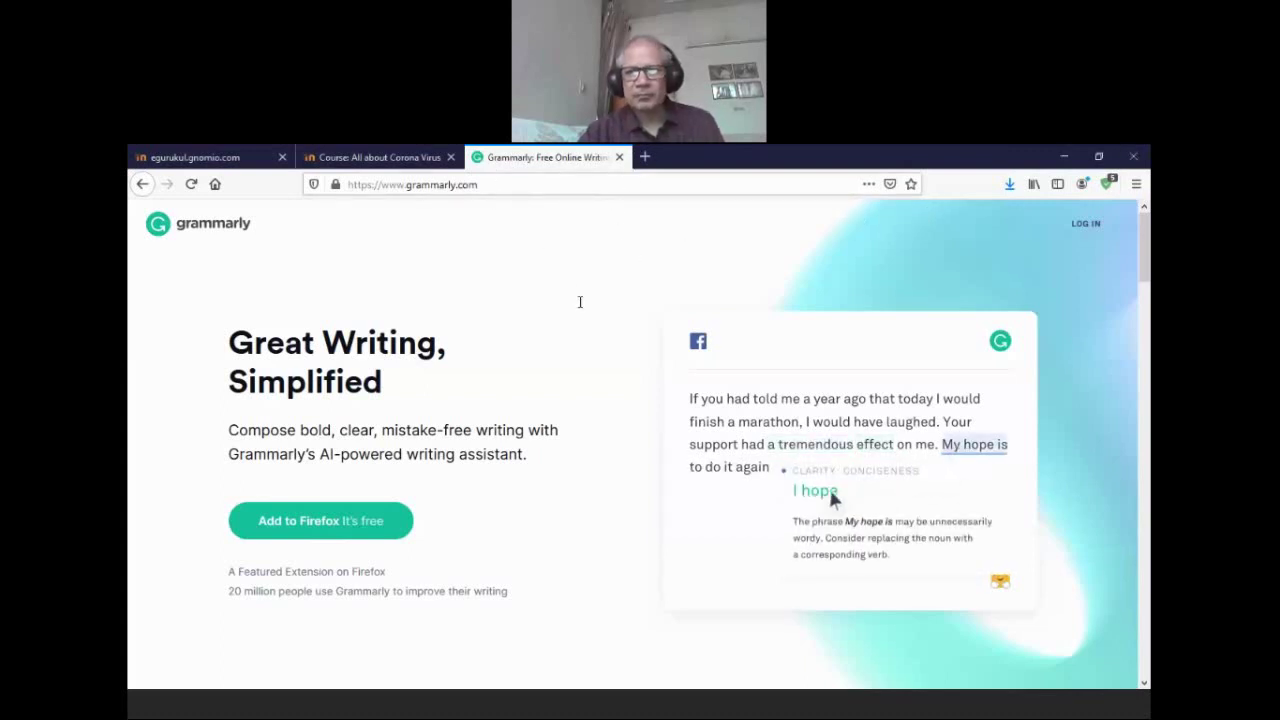
left_click(619, 157)
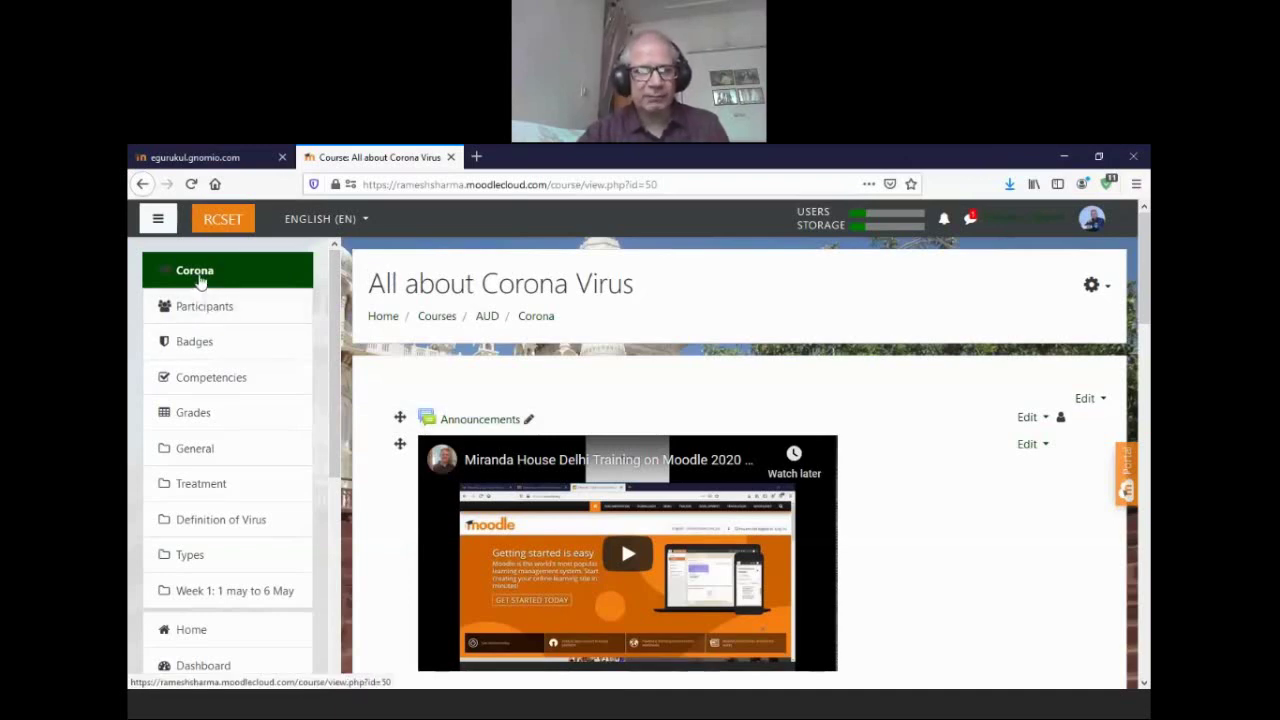
- Open the backup settings of the Corona course and review which content is included
left_click(160, 302)
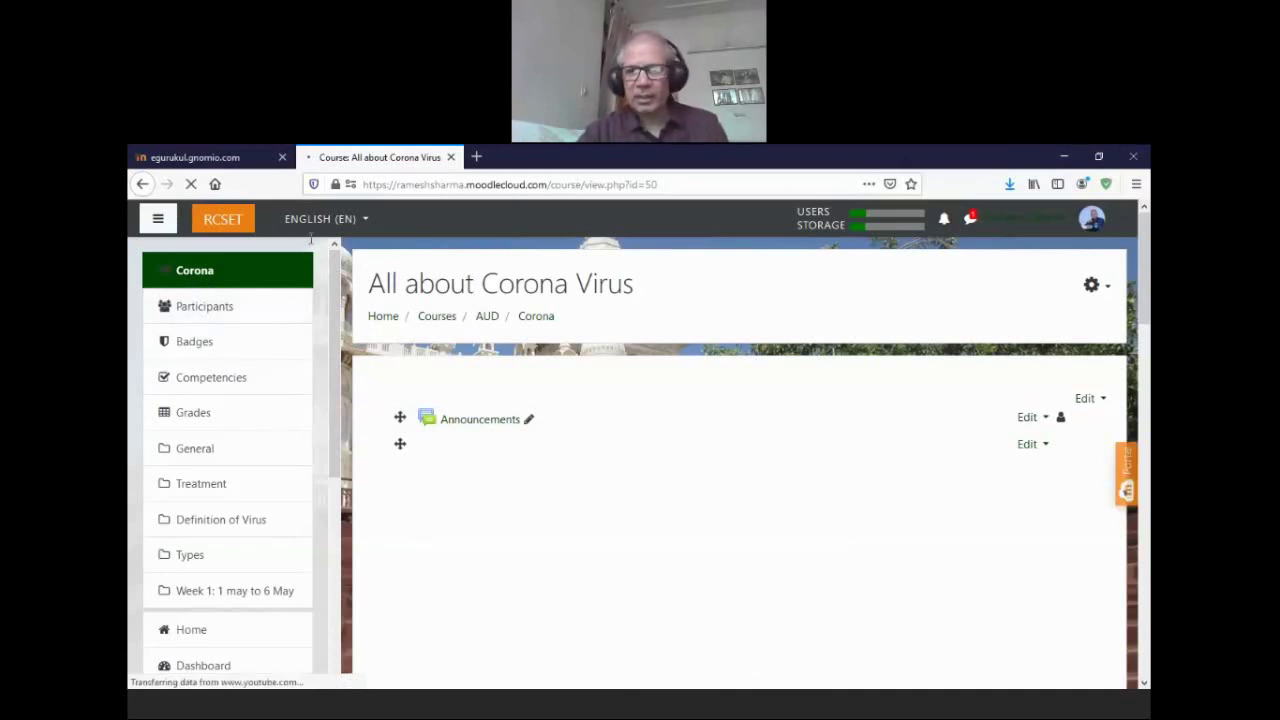
left_click(1108, 290)
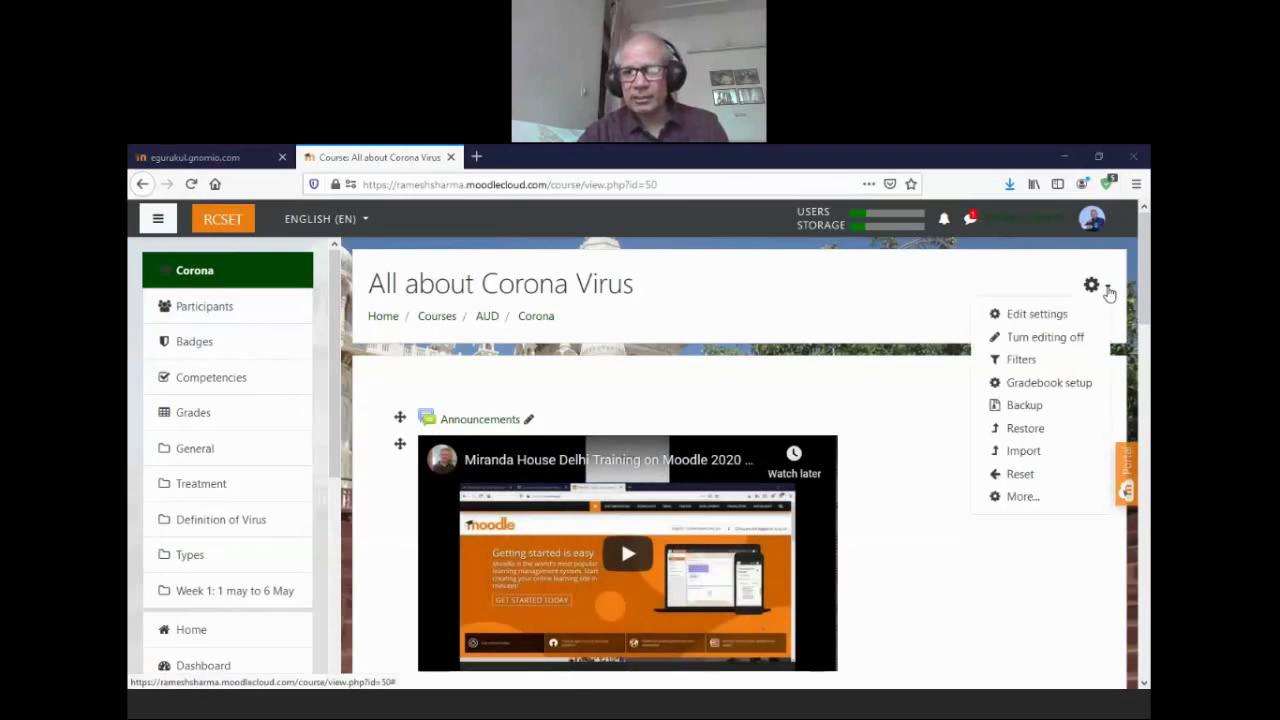
left_click(1024, 408)
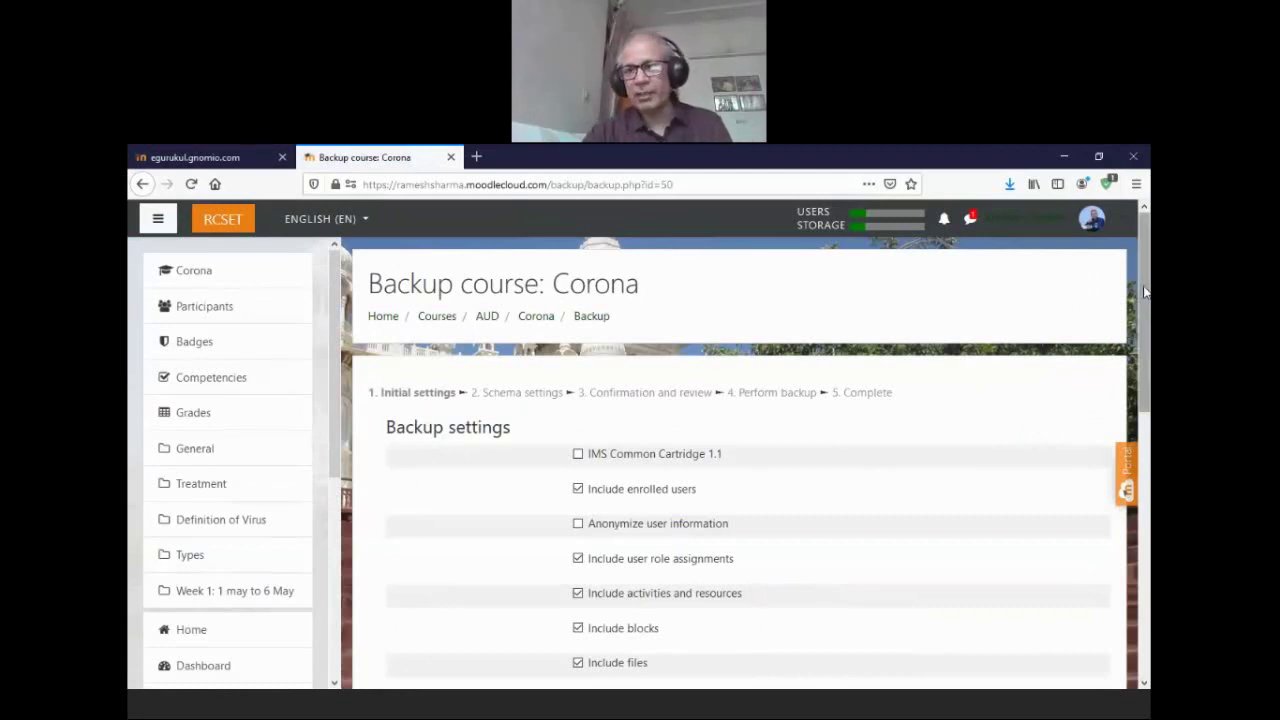
left_click_drag(1147, 294, 1147, 538)
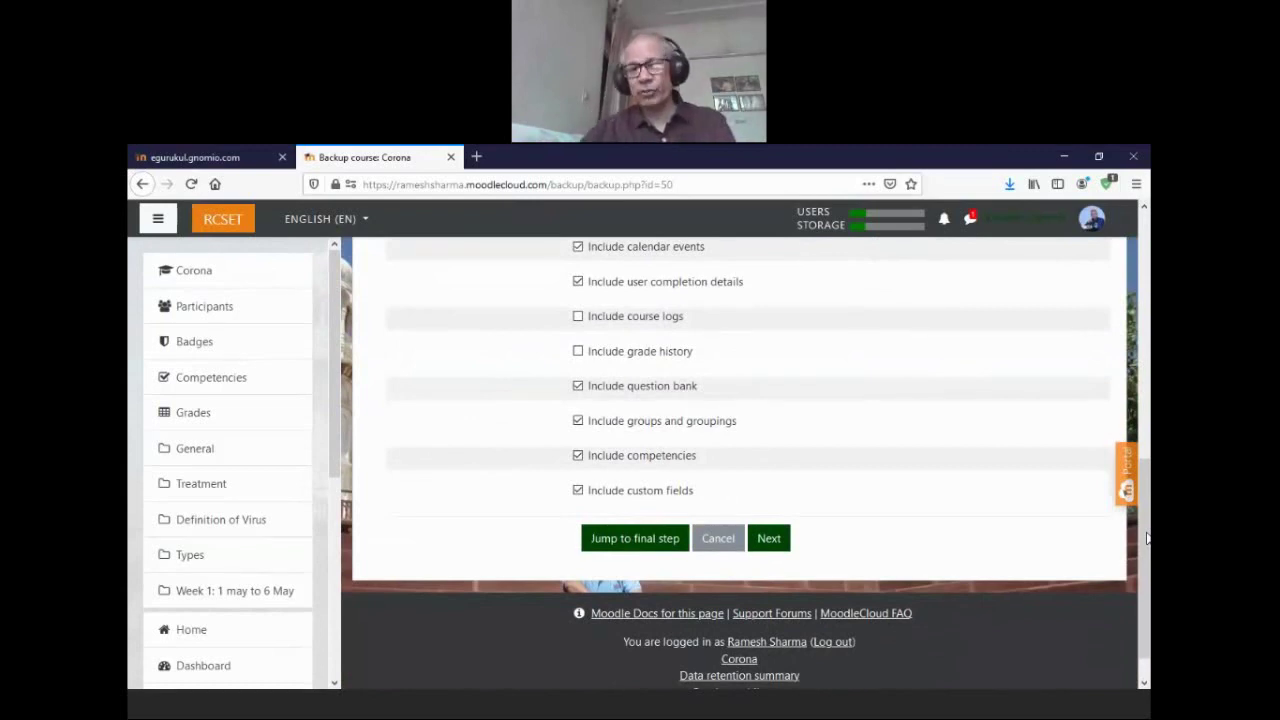
left_click_drag(1147, 538, 1148, 340)
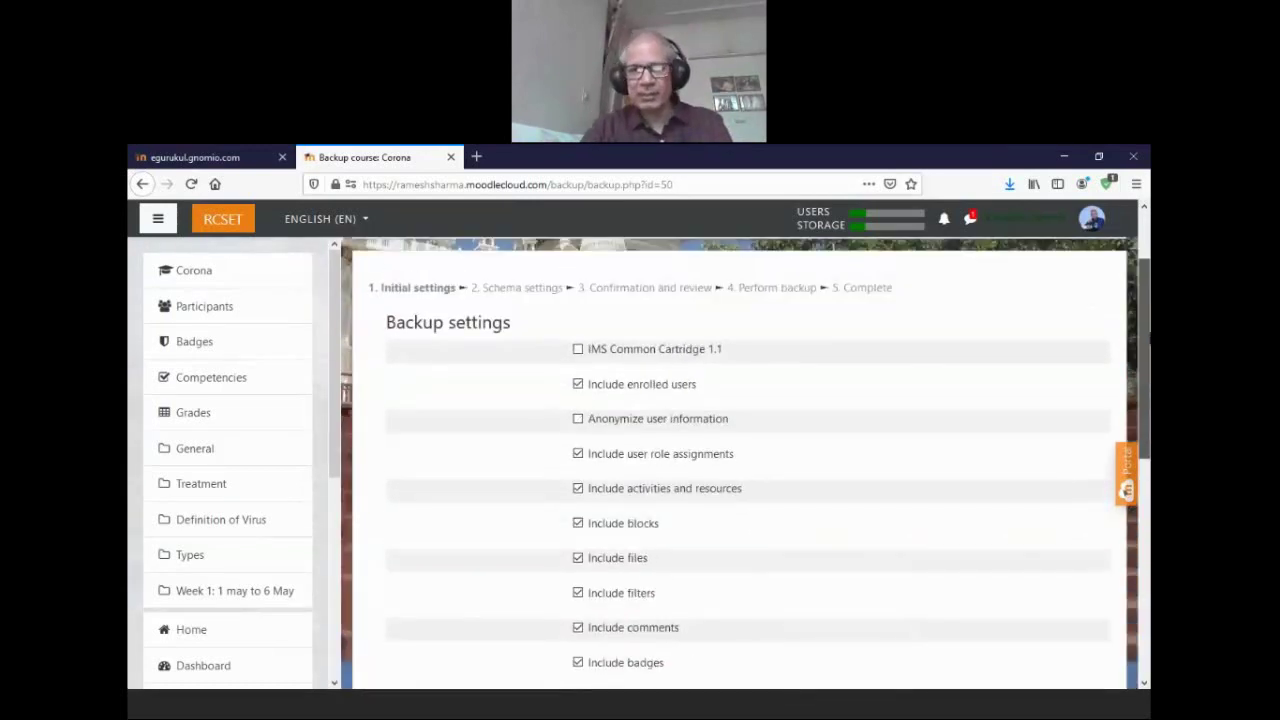
scroll(712, 405, "down", 1)
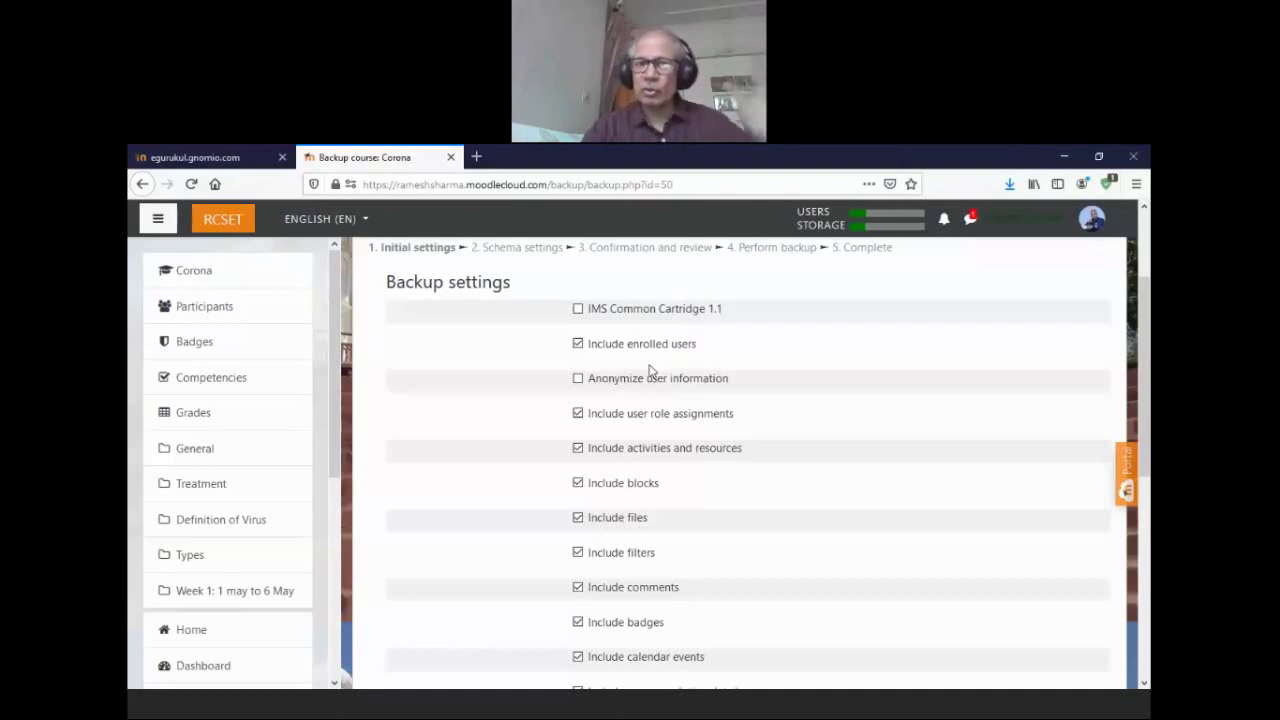
- Try the enrolled users option on and off, leaving enrolled users excluded from the course backup
left_click(578, 343)
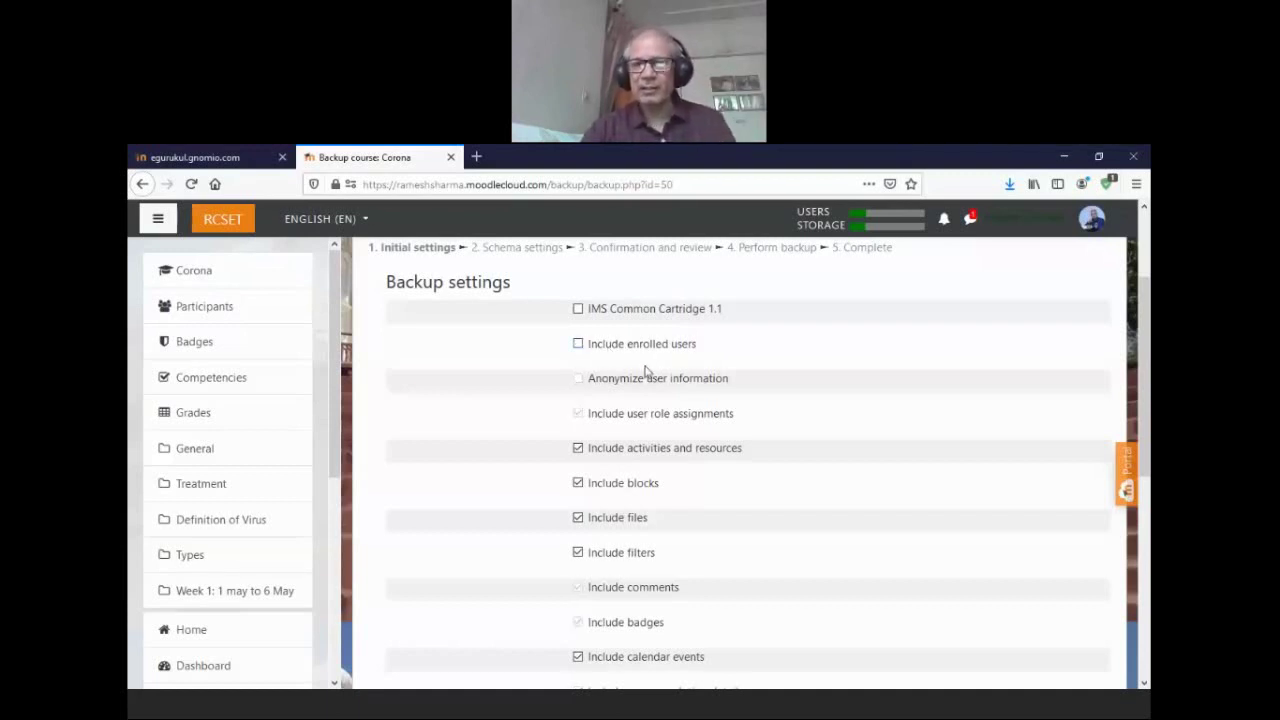
left_click(578, 343)
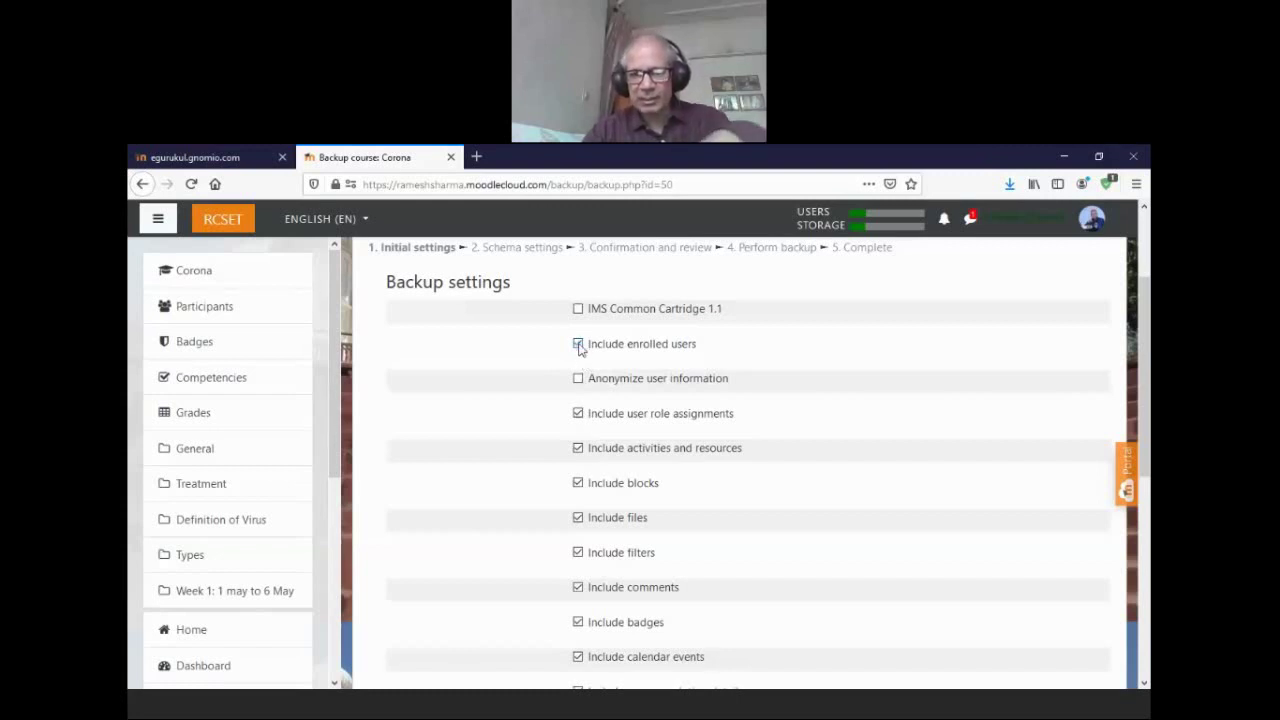
left_click(578, 344)
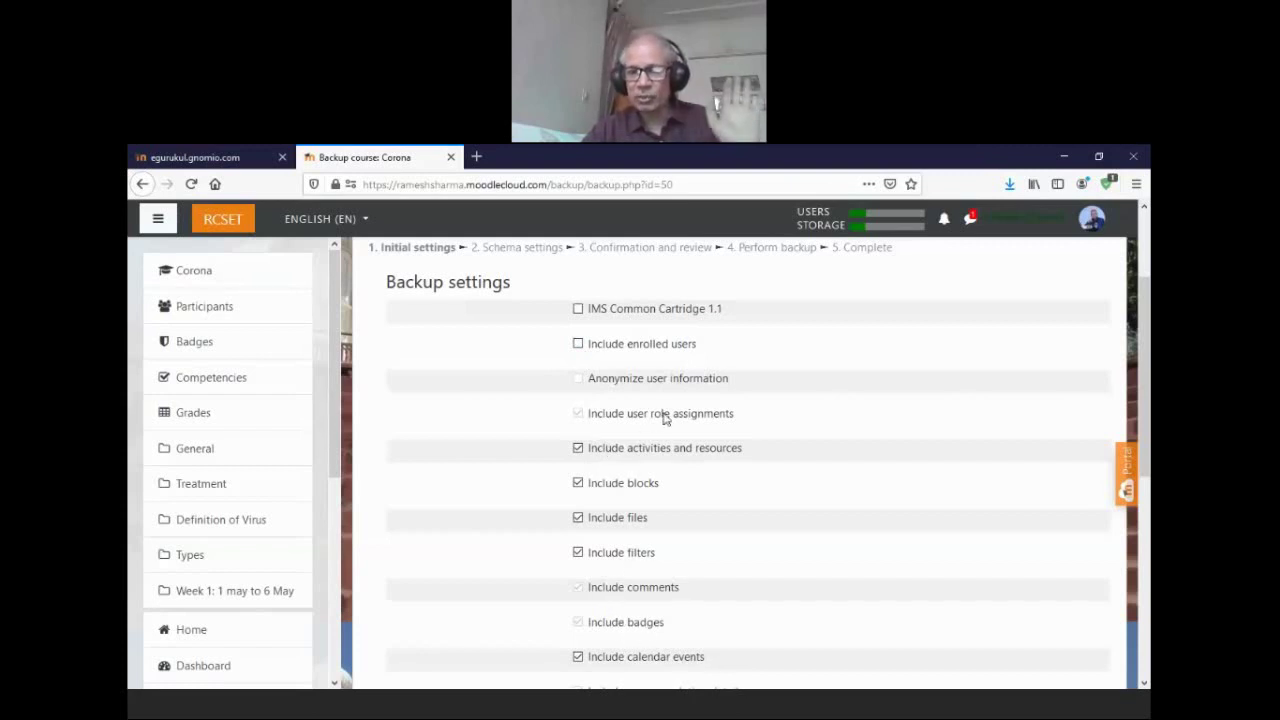
left_click(578, 344)
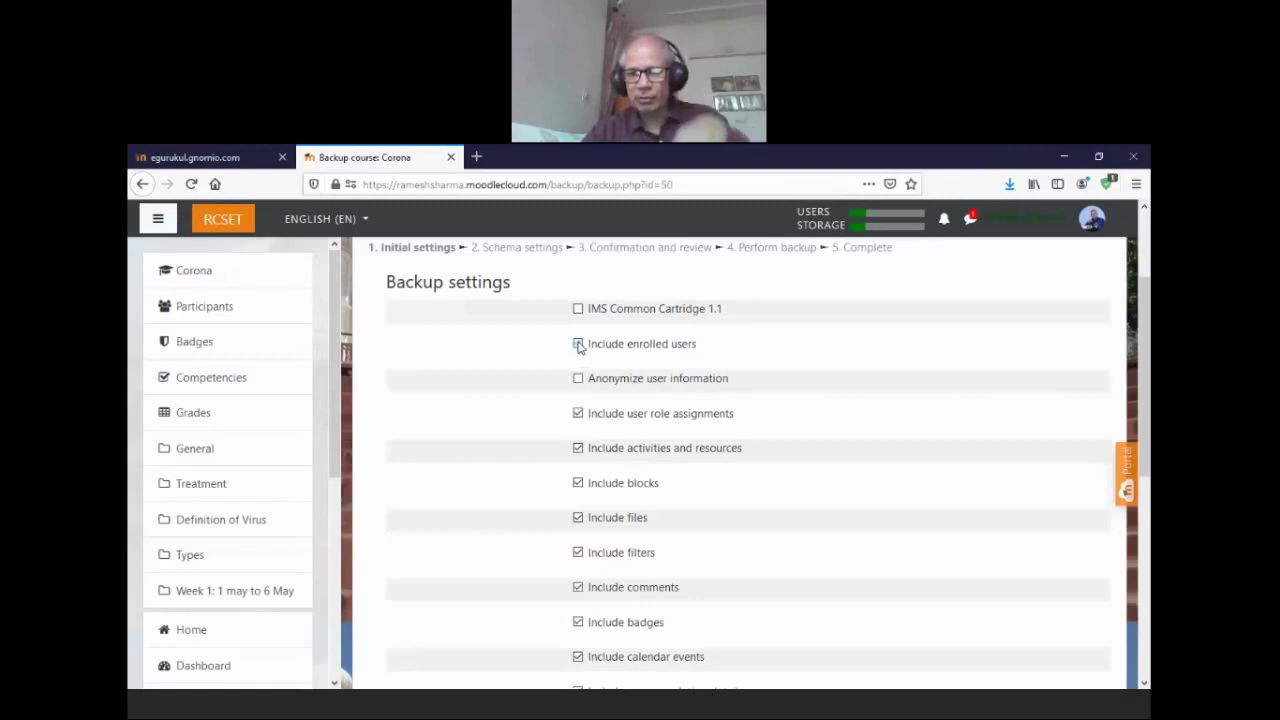
left_click(578, 344)
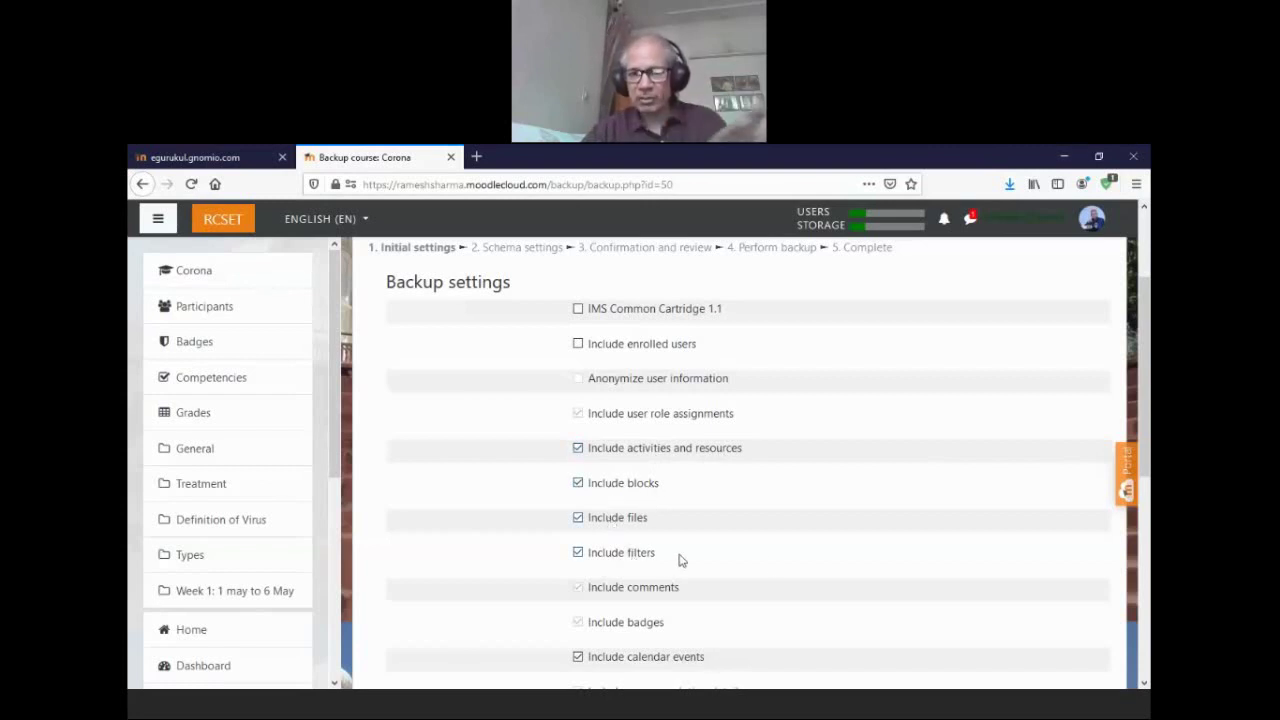
- Create the Corona course backup by skipping to the final step, and continue to the Restore course page
scroll(1140, 414, "down", 5)
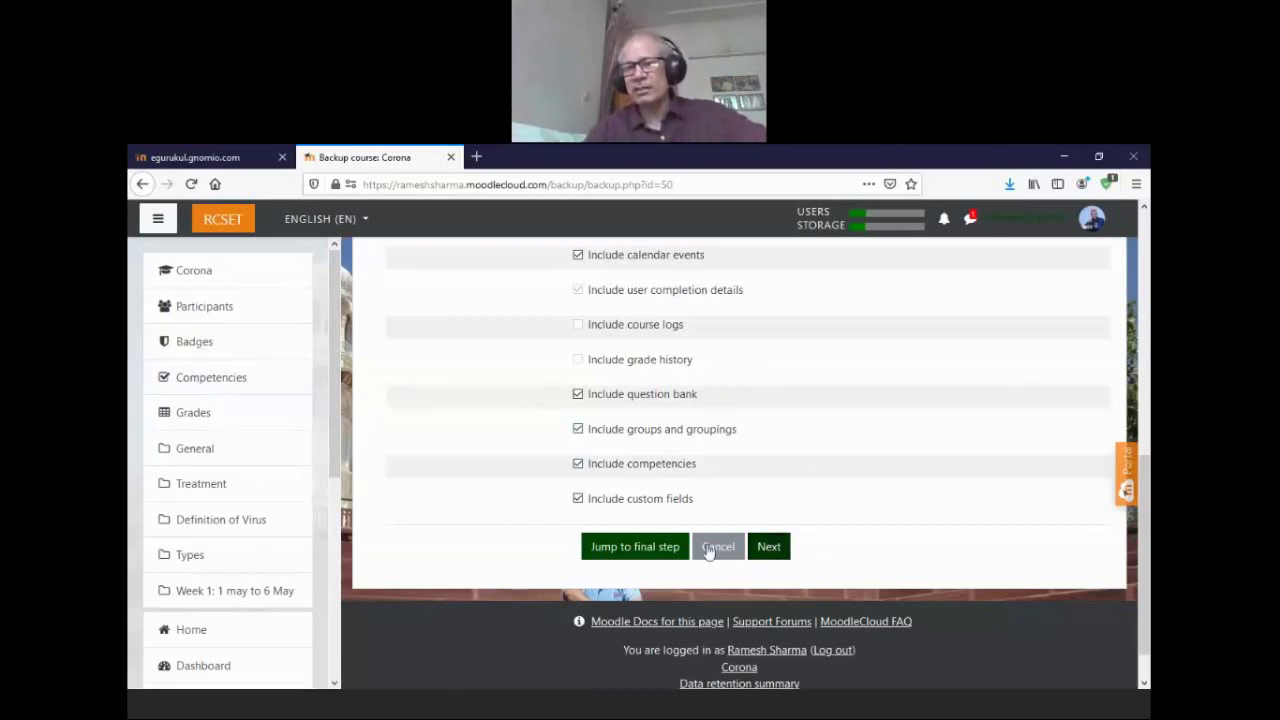
left_click(637, 550)
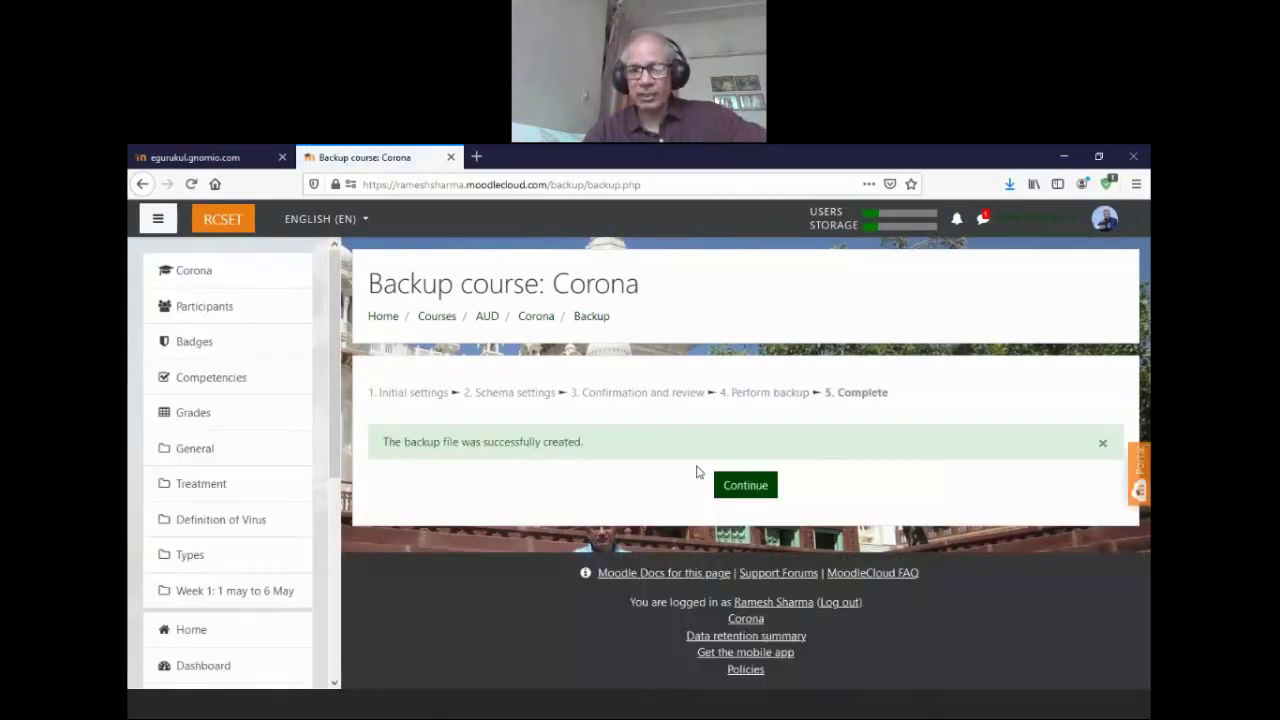
left_click(747, 489)
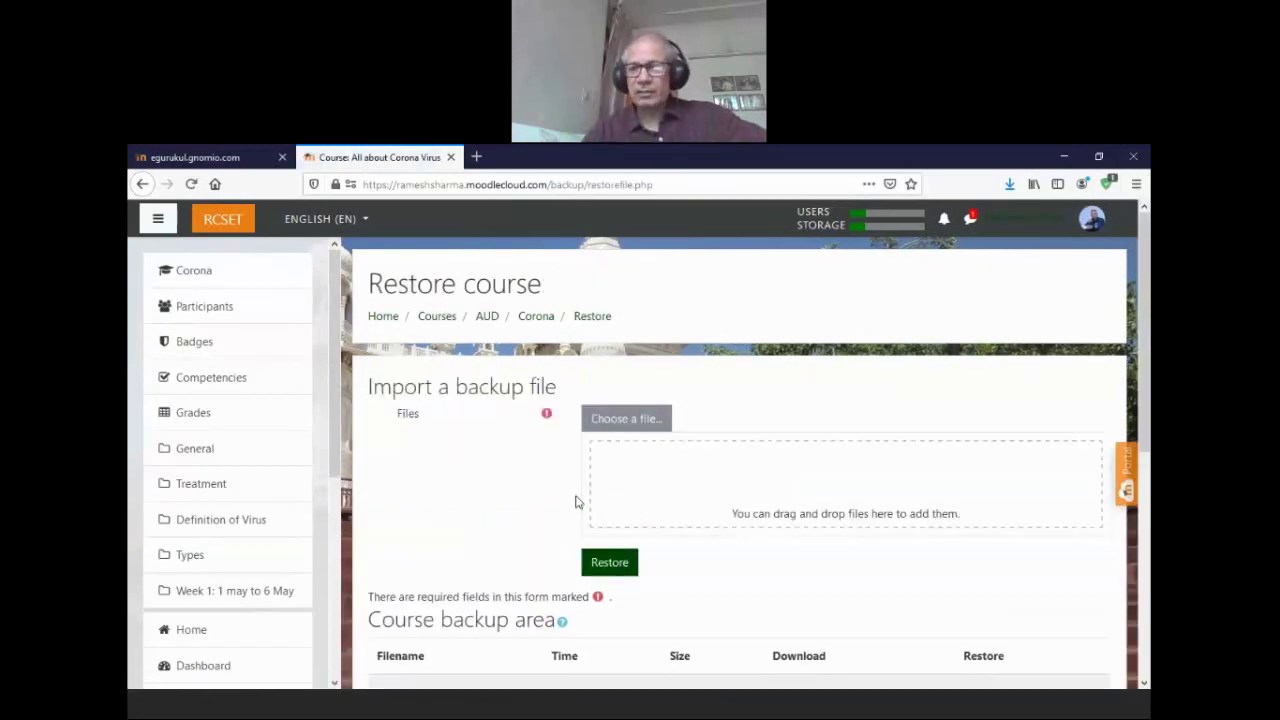
scroll(576, 500, "down", 2)
scroll(538, 344, "down", 5)
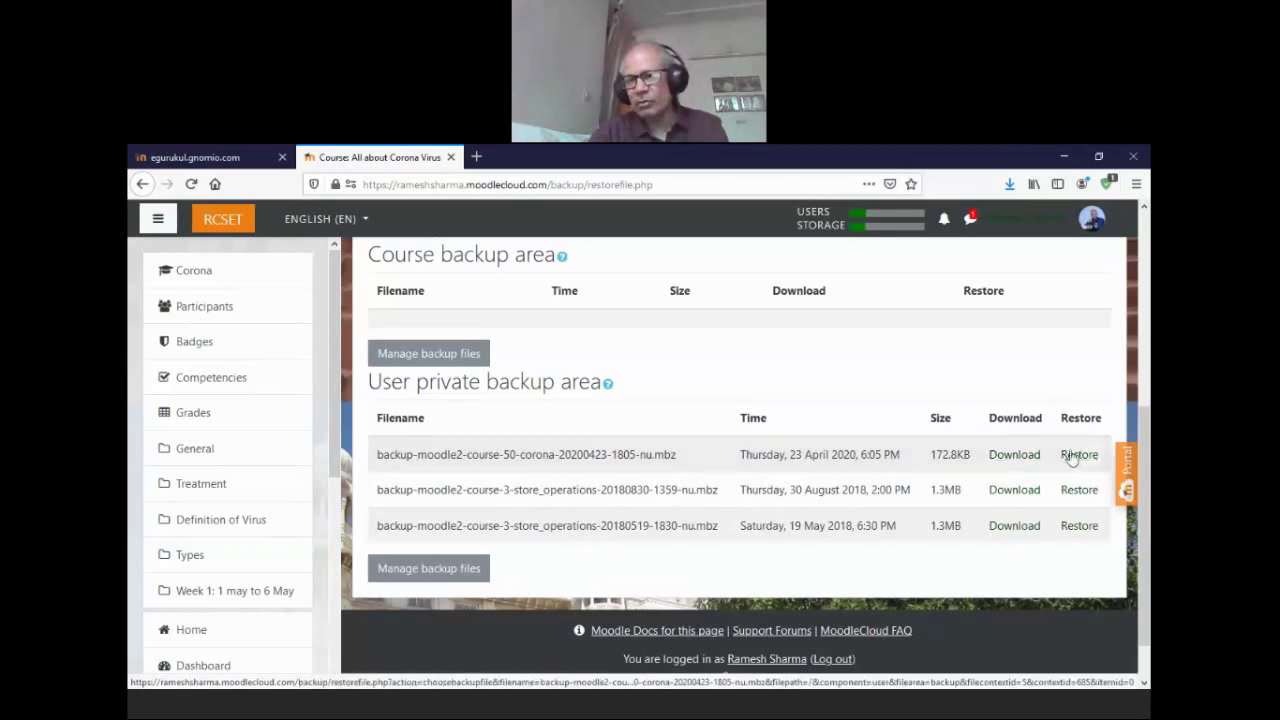
left_click(1015, 455)
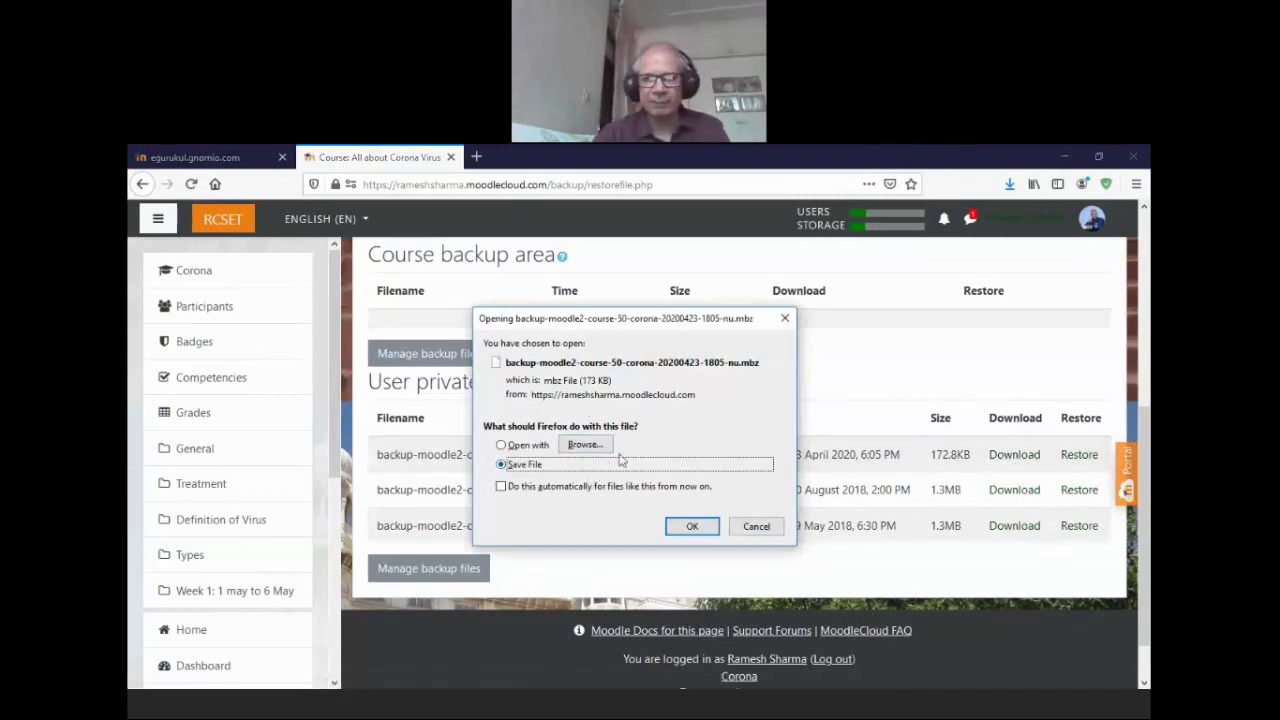
left_click(692, 527)
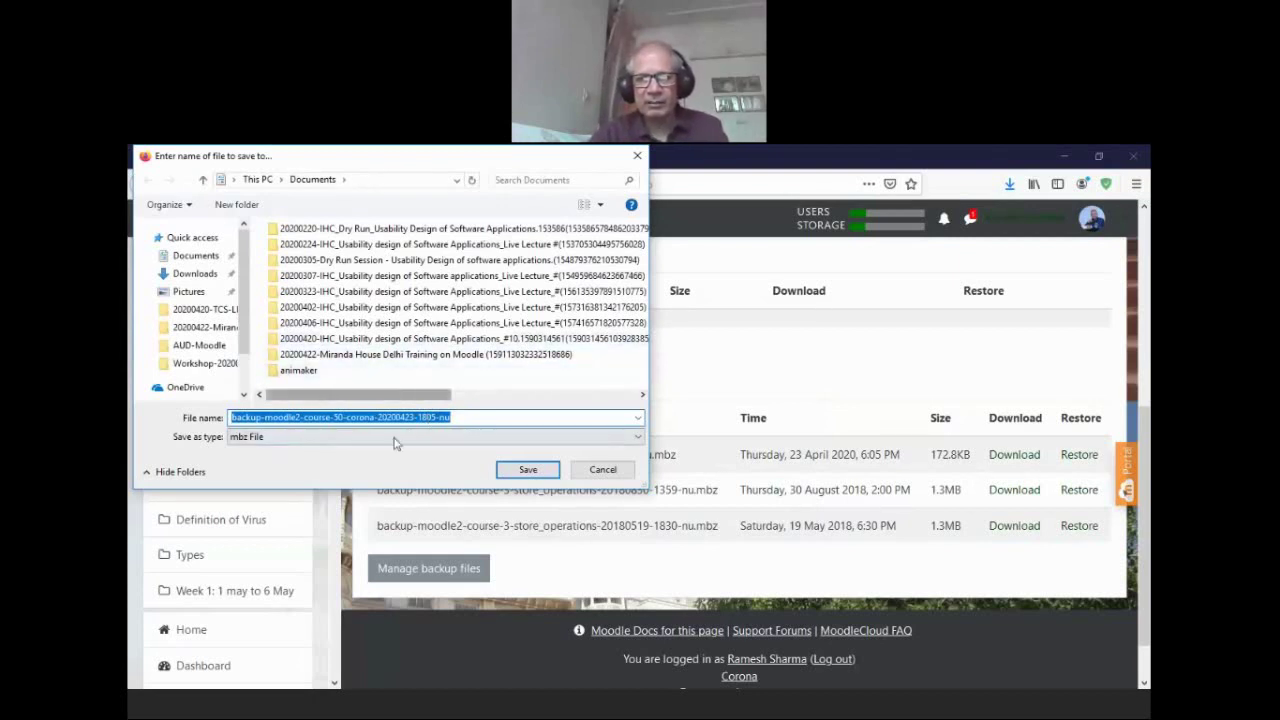
left_click(530, 472)
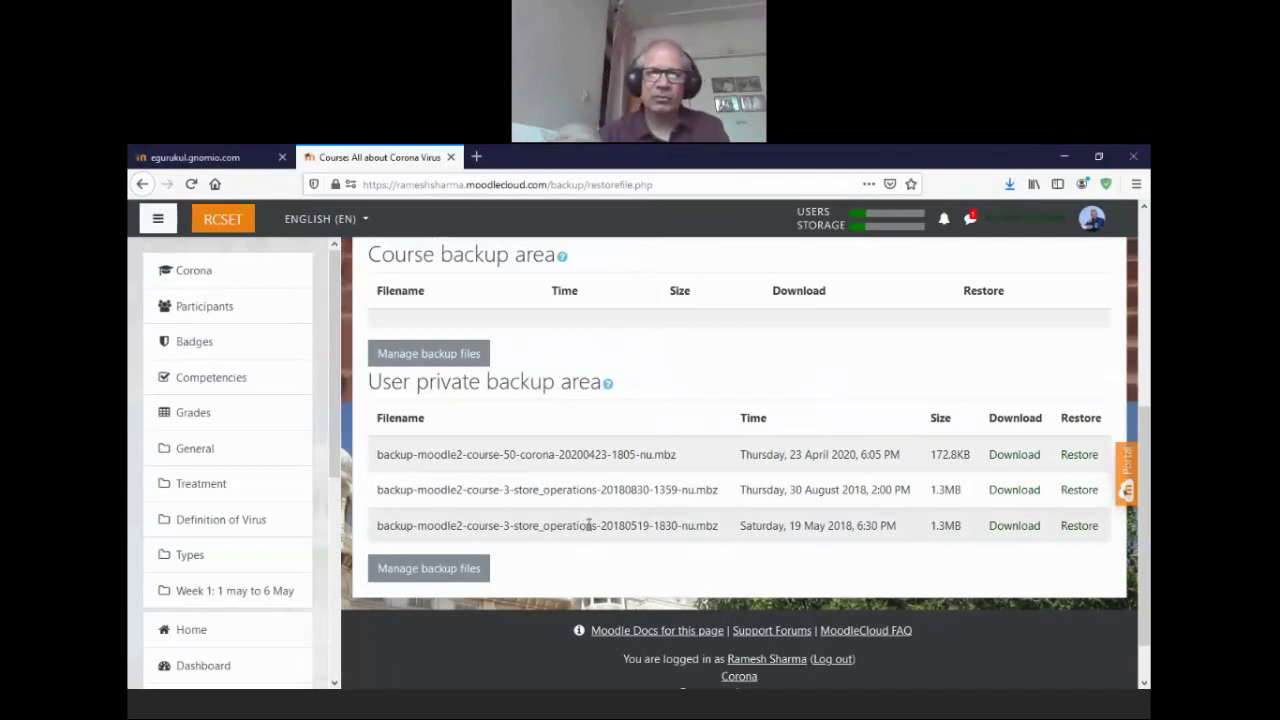
- Open slideshare.net in a new browser tab, view the presentation AUD moodle-course-backup-20200421 and select its web address
left_click(476, 157)
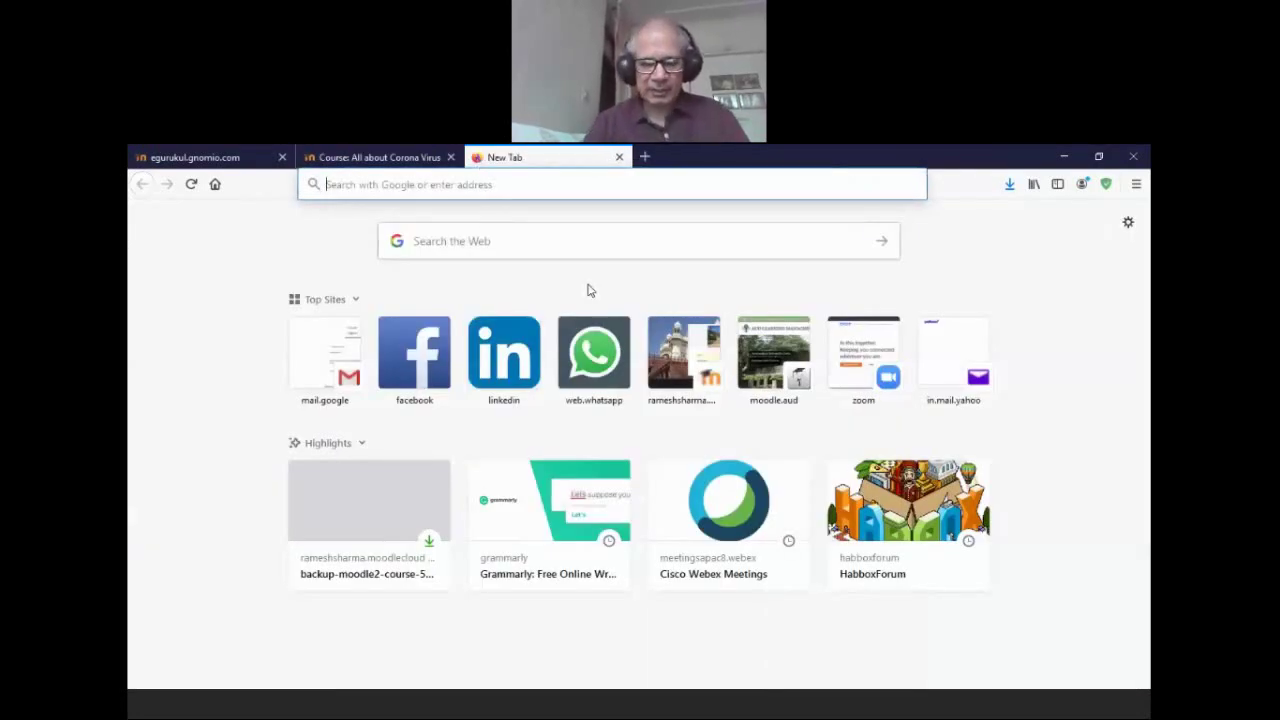
type("slideshare.net/")
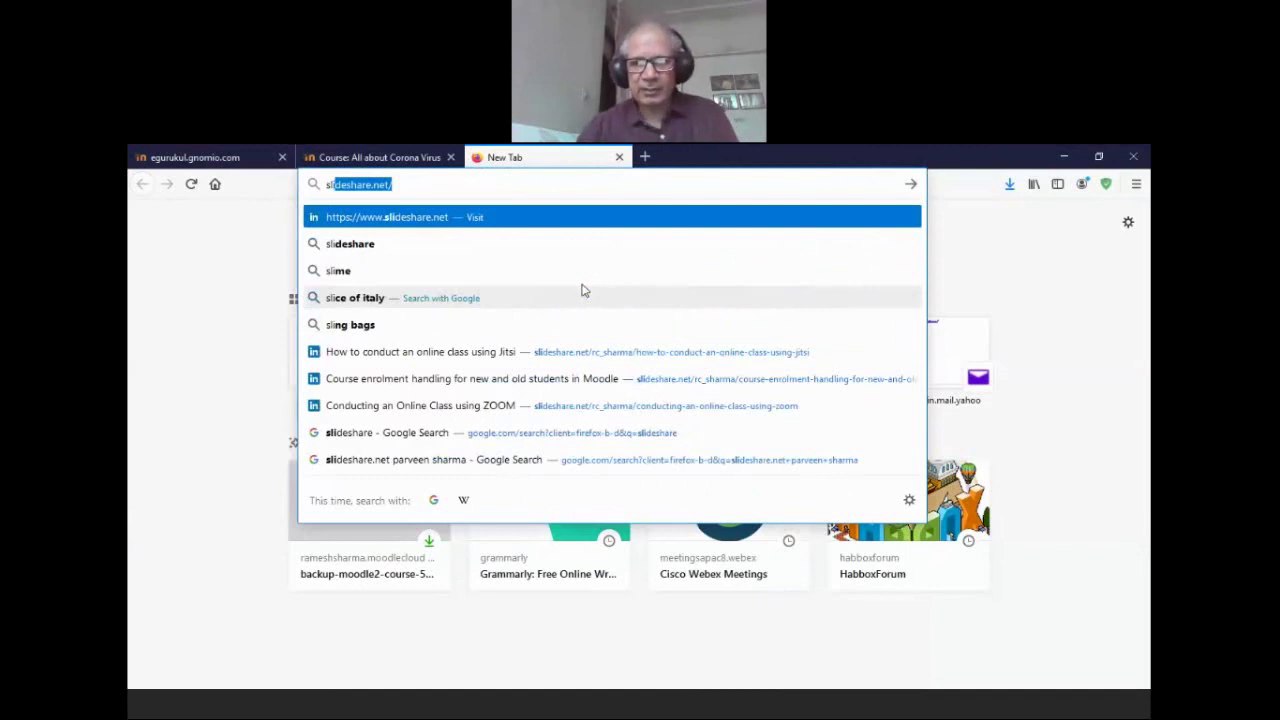
left_click(614, 361)
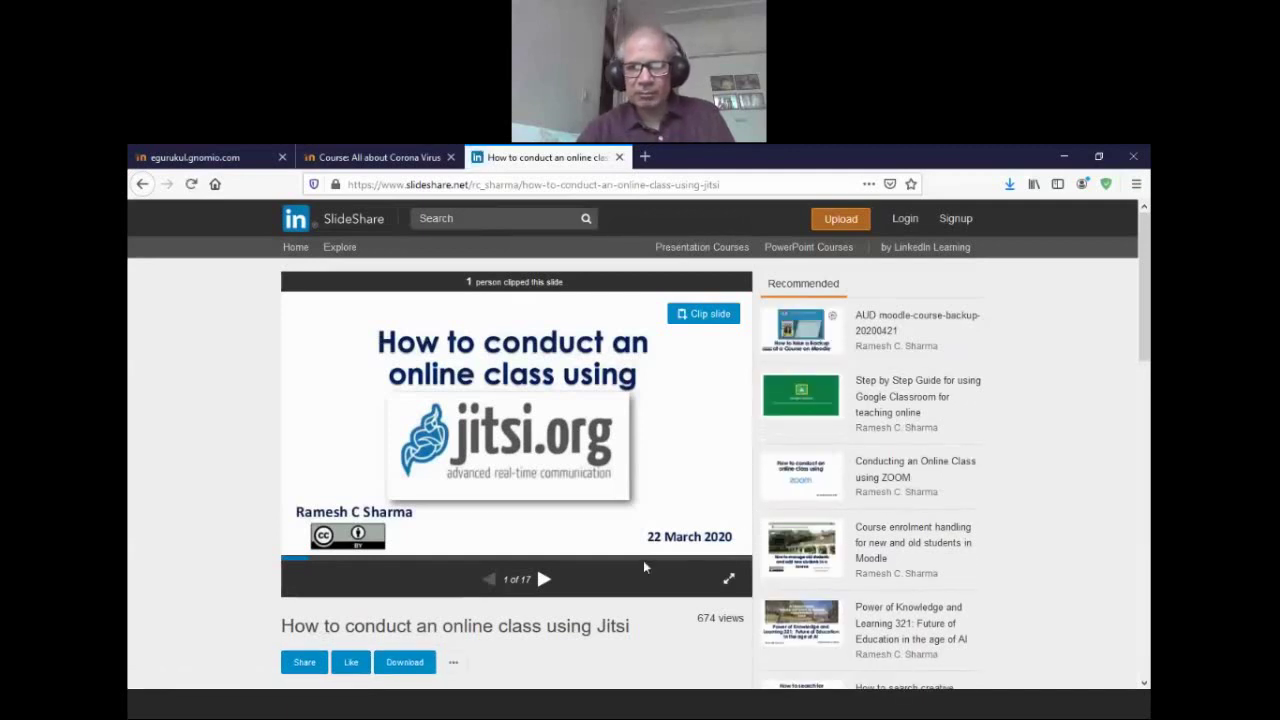
left_click(890, 325)
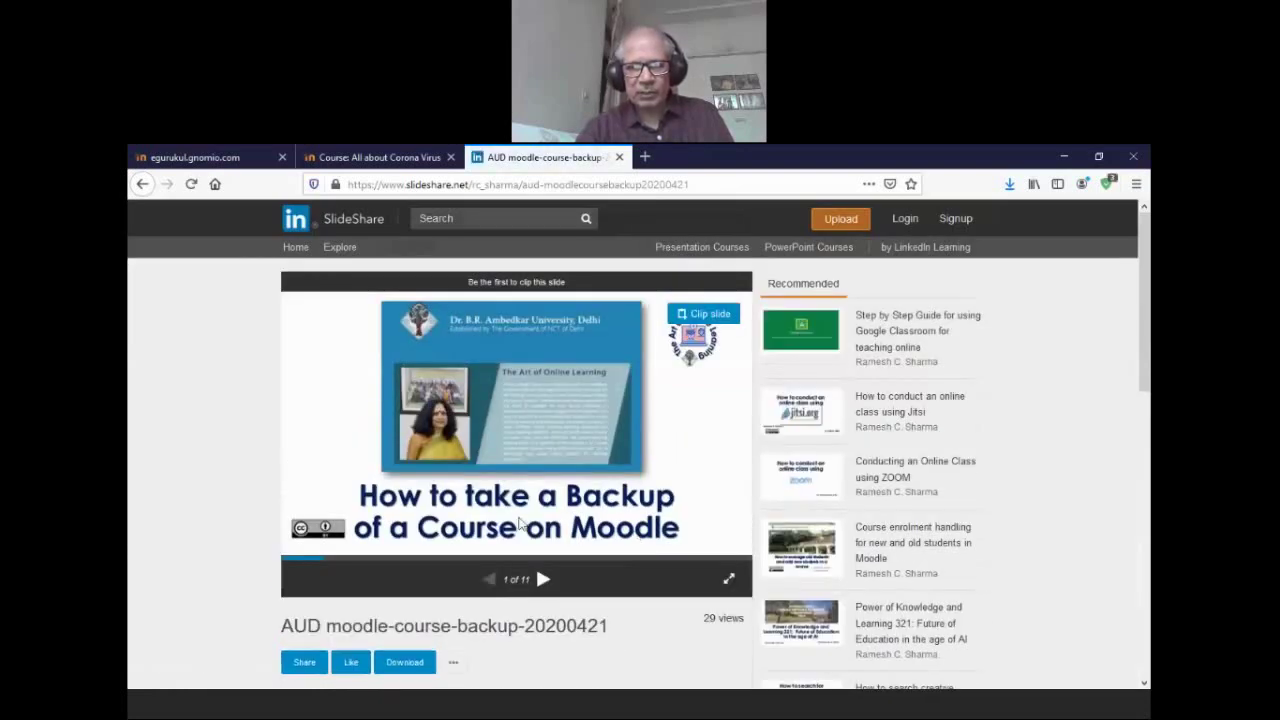
left_click(719, 187)
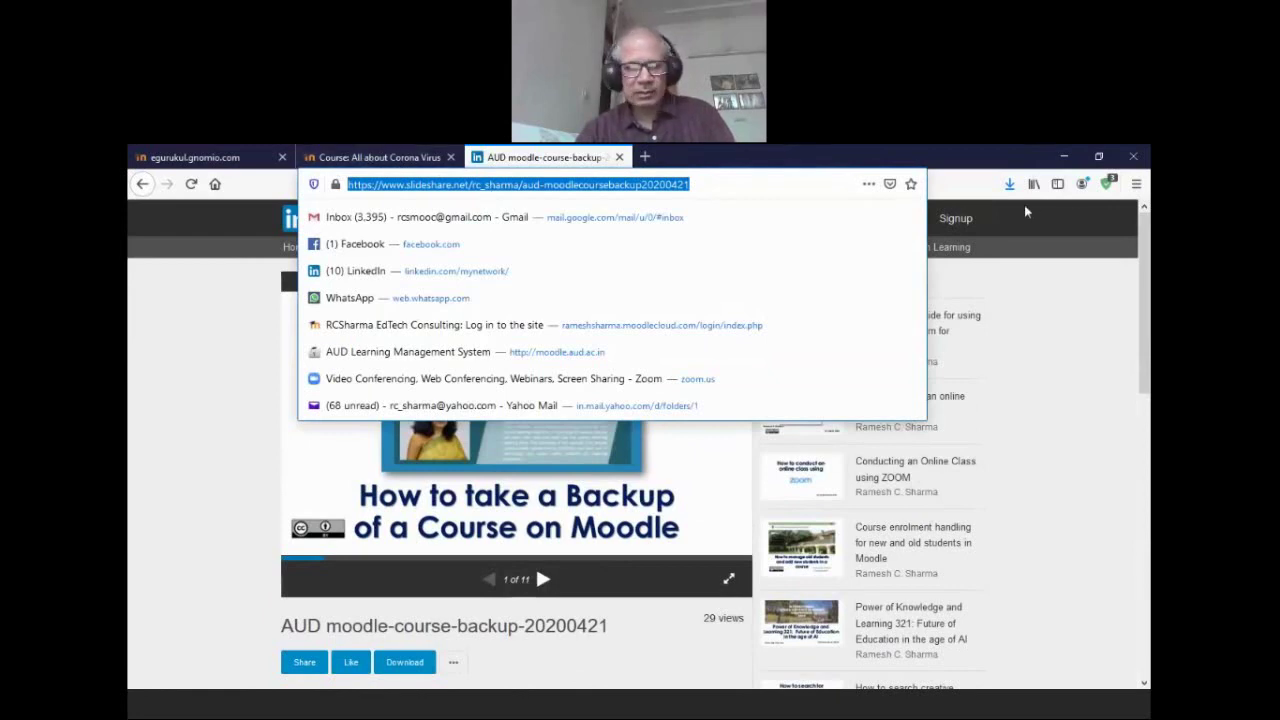
left_click(173, 594)
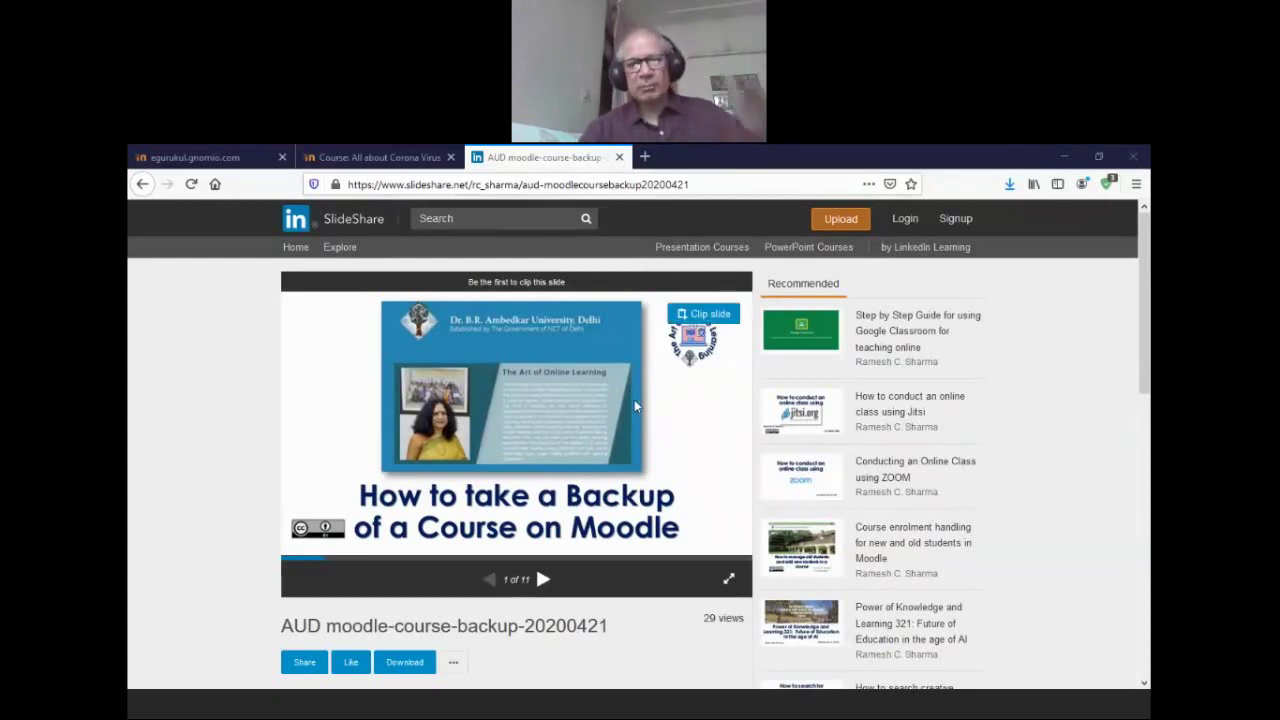
- Switch to the egurukul.gnomio.com site and open Restore course from its course administration
left_click(233, 160)
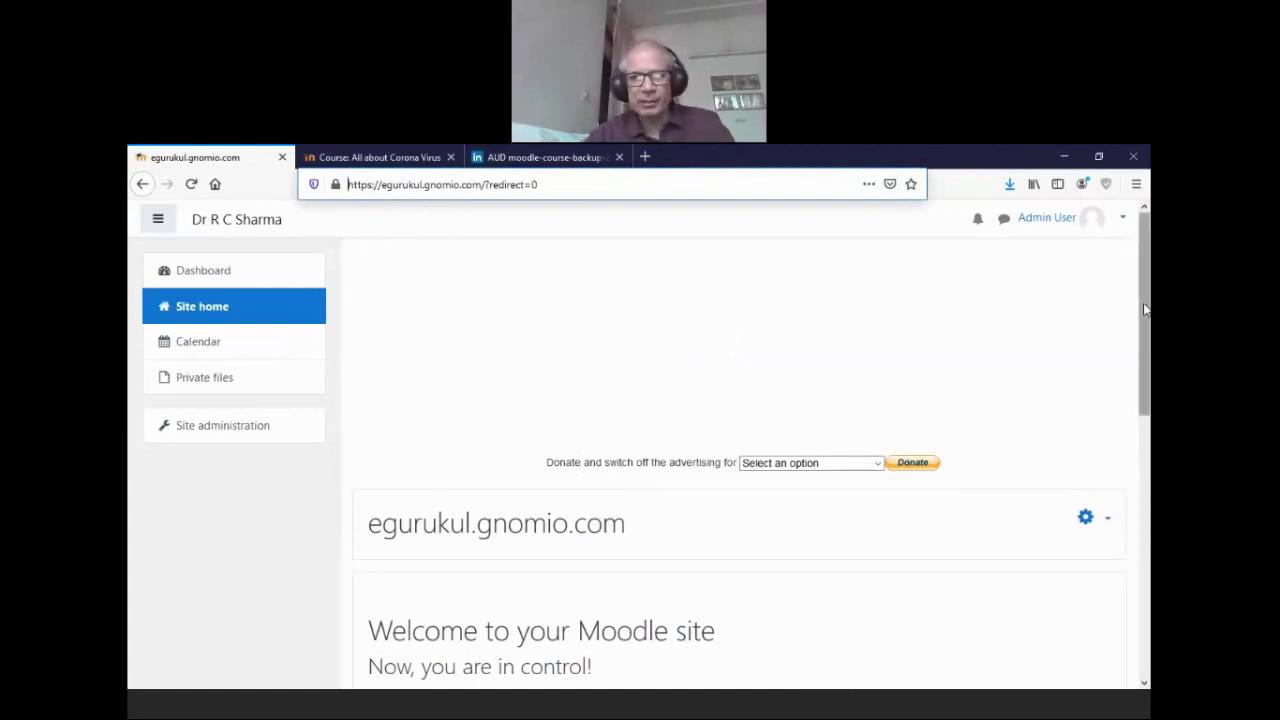
left_click_drag(1144, 350, 1144, 406)
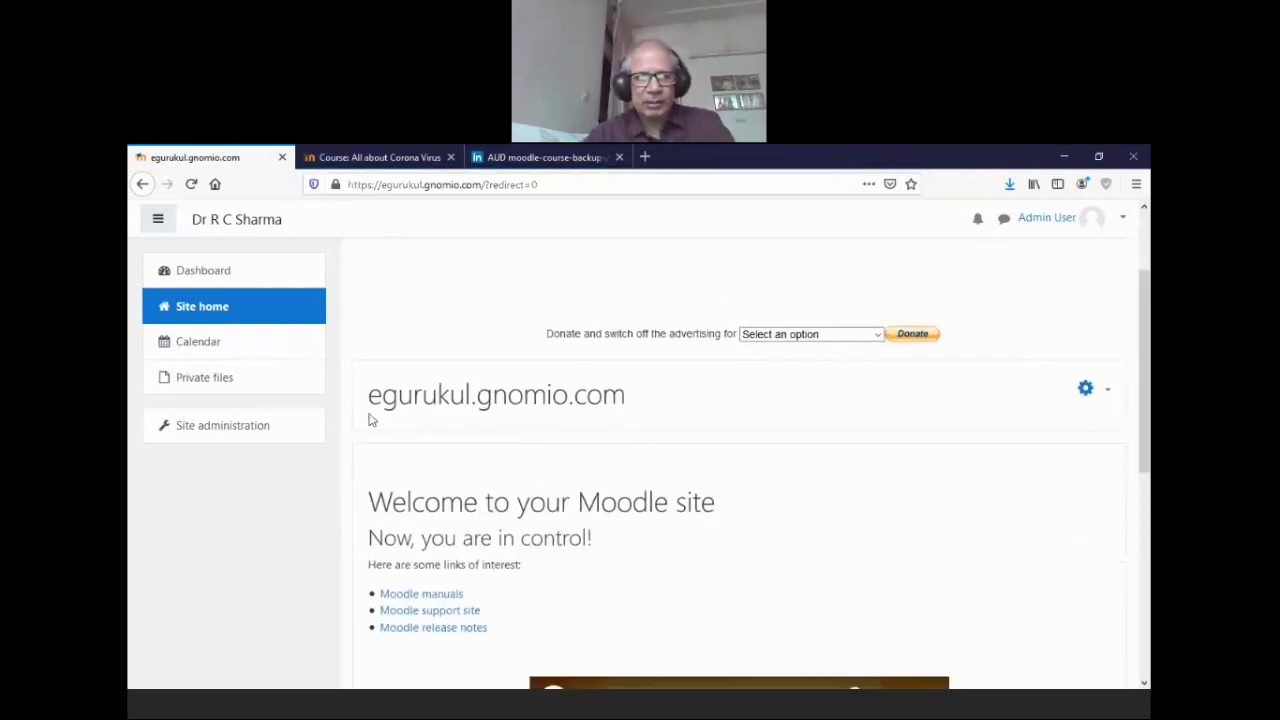
left_click(234, 435)
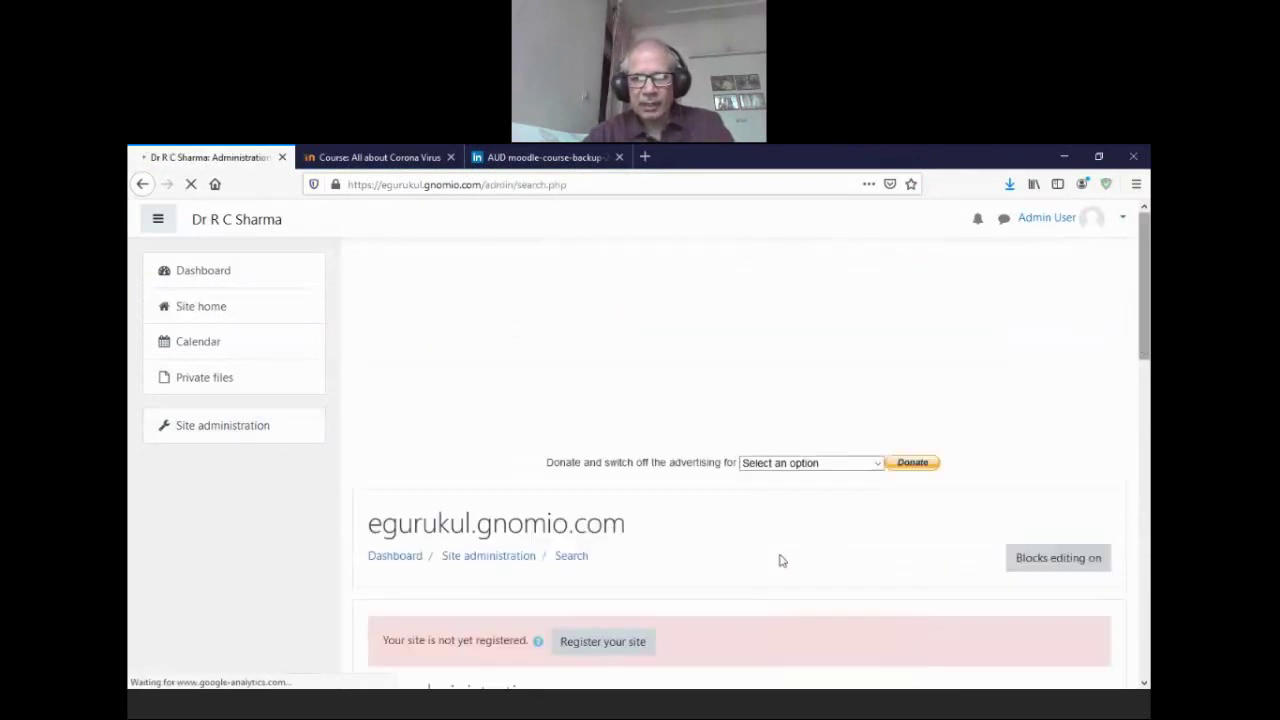
left_click_drag(1145, 300, 1140, 370)
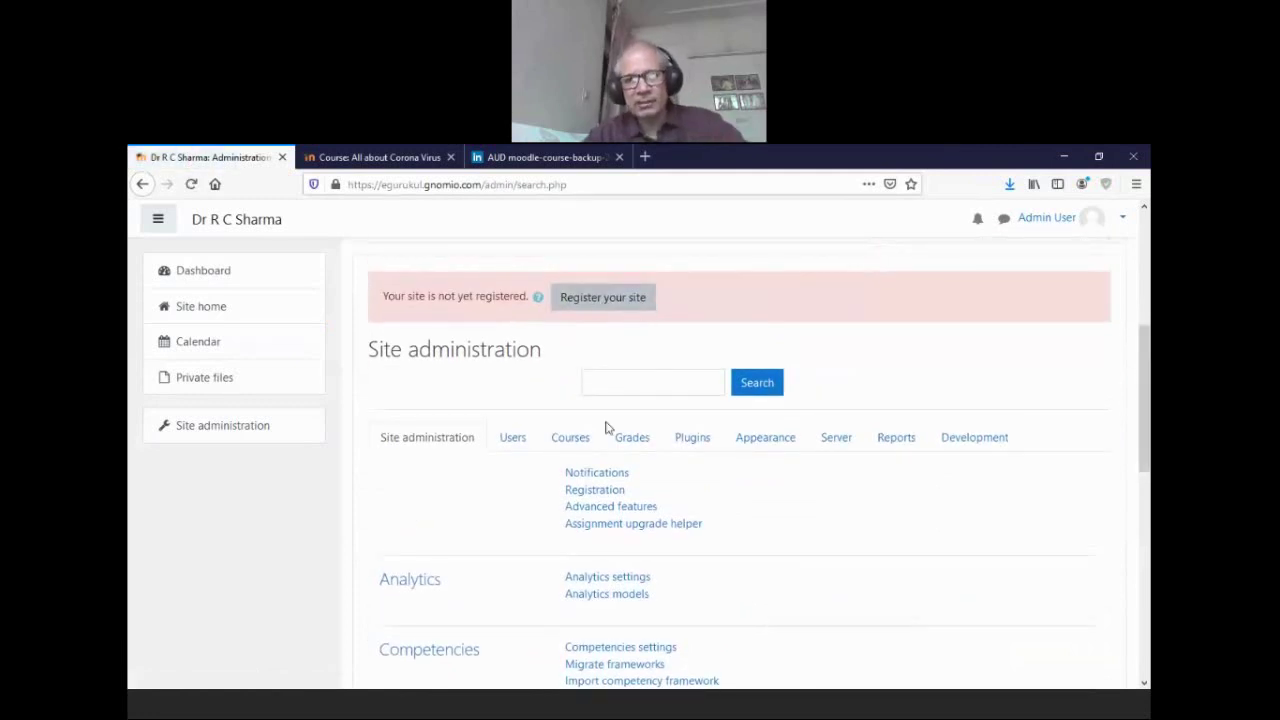
left_click(576, 443)
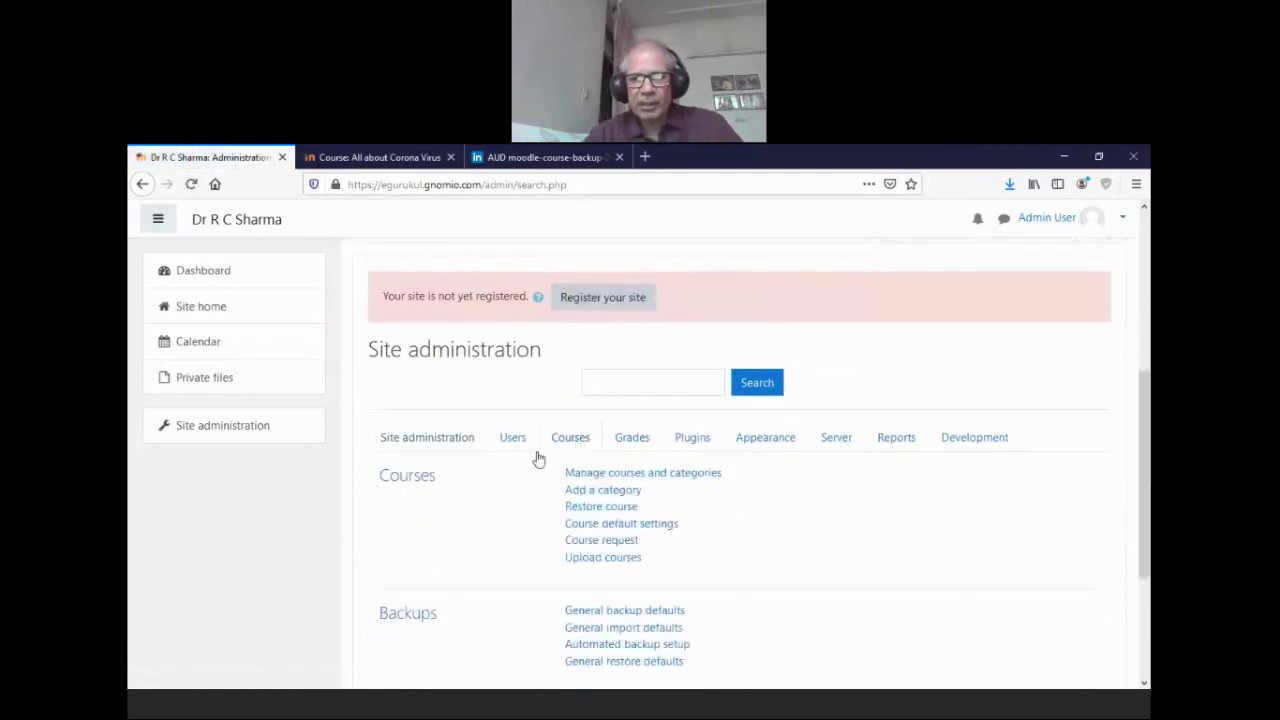
left_click_drag(1147, 404, 1148, 432)
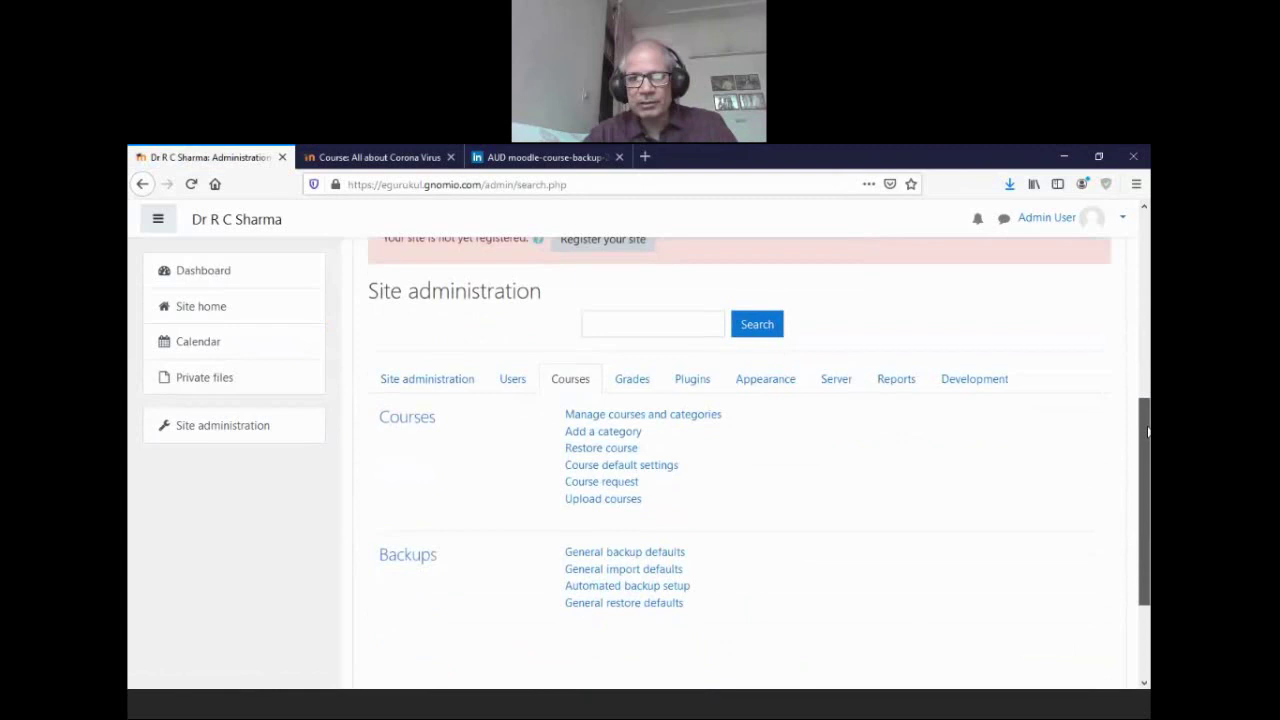
left_click(627, 453)
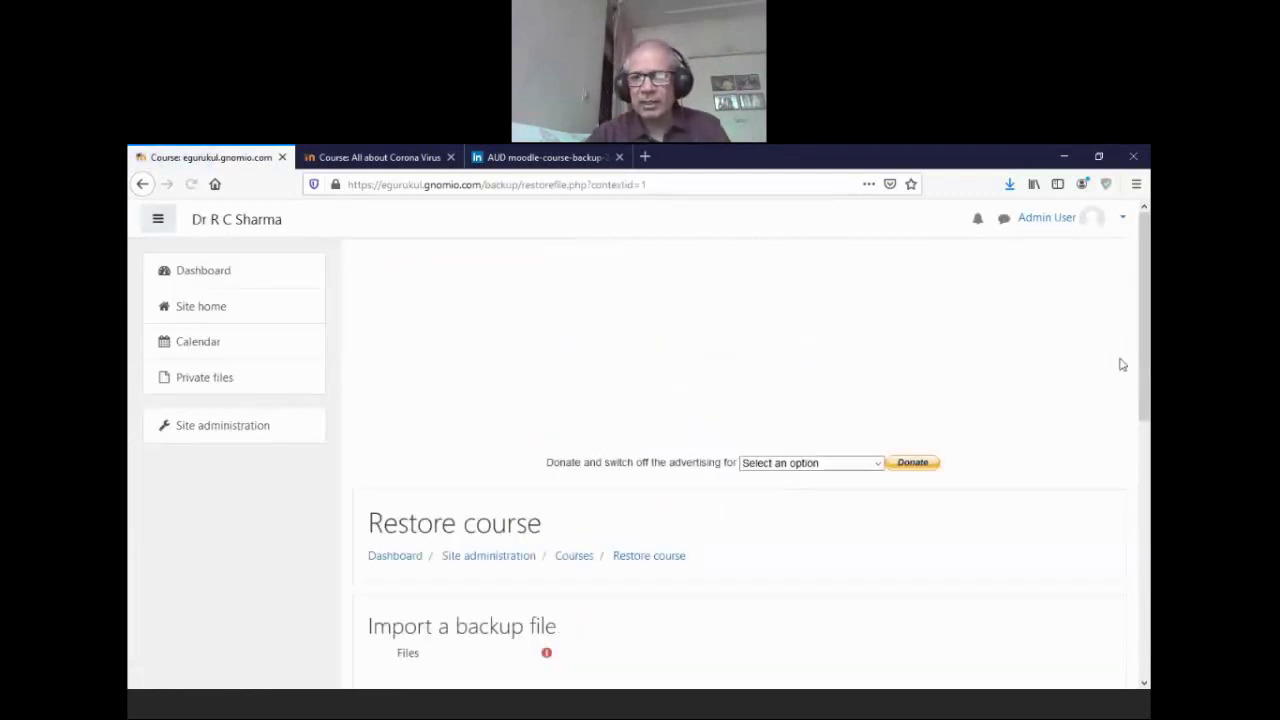
left_click_drag(1148, 295, 1133, 438)
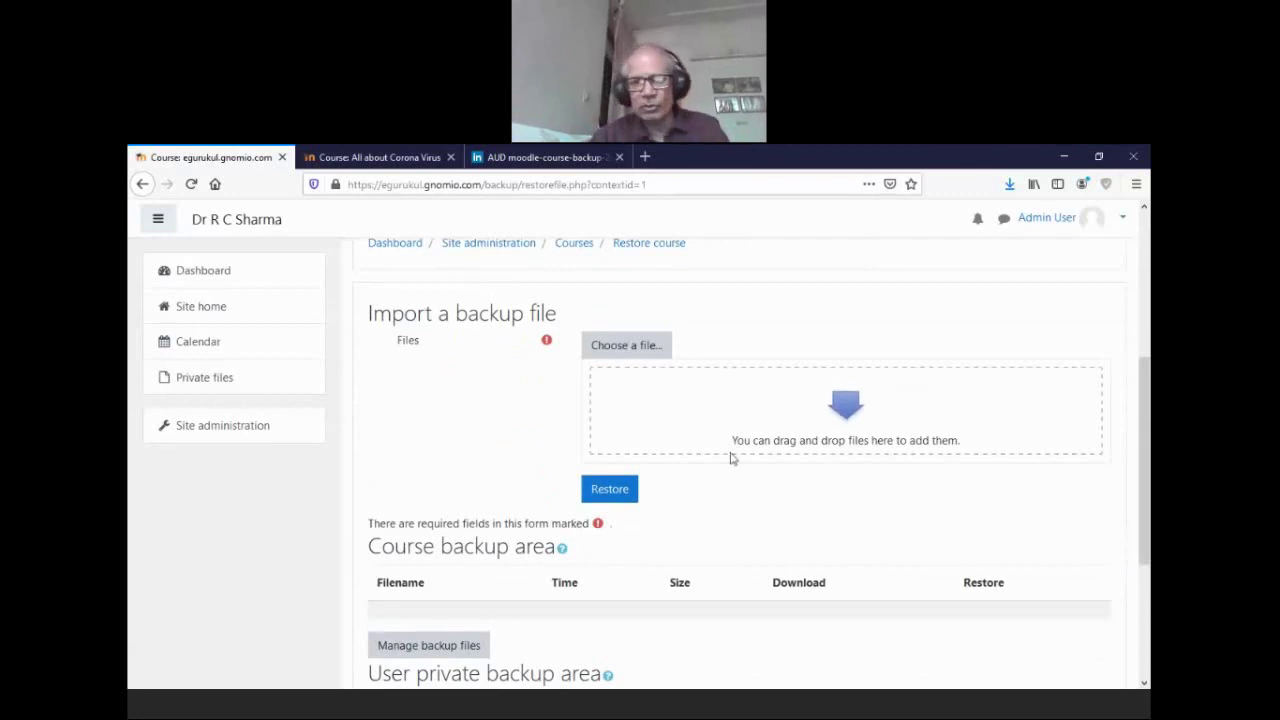
scroll(815, 496, "down", 5)
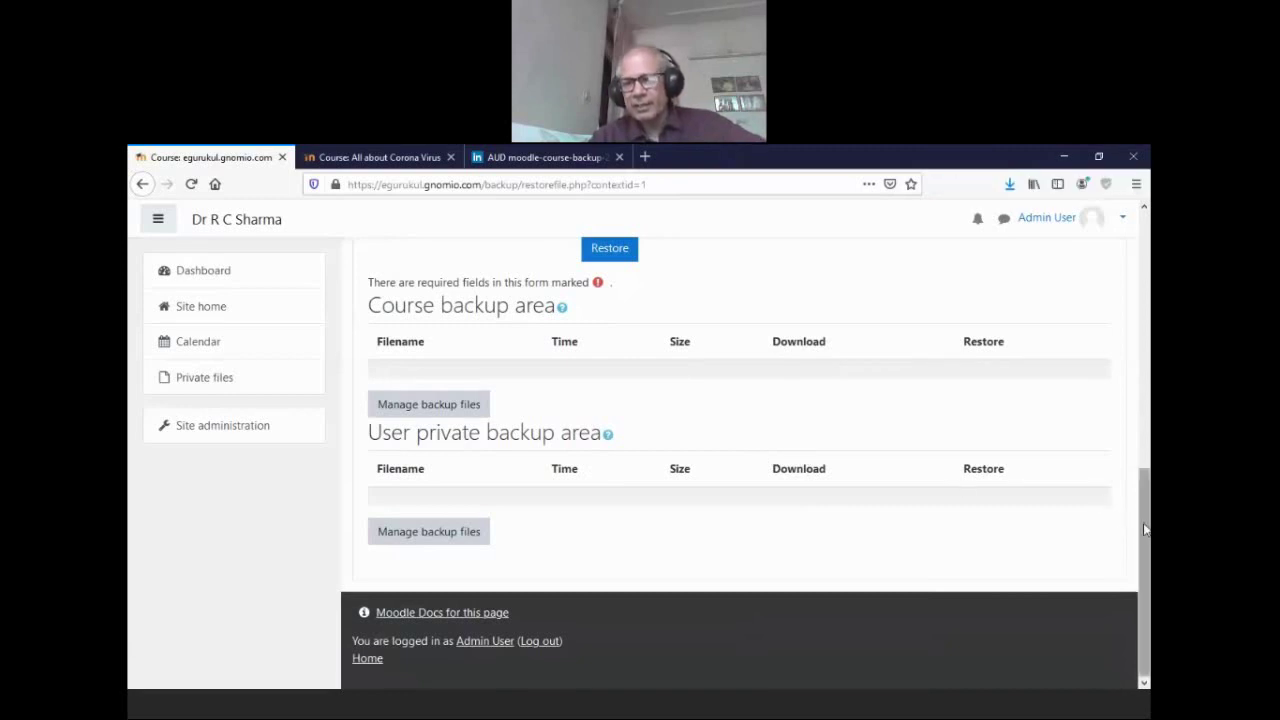
left_click_drag(1147, 530, 1148, 415)
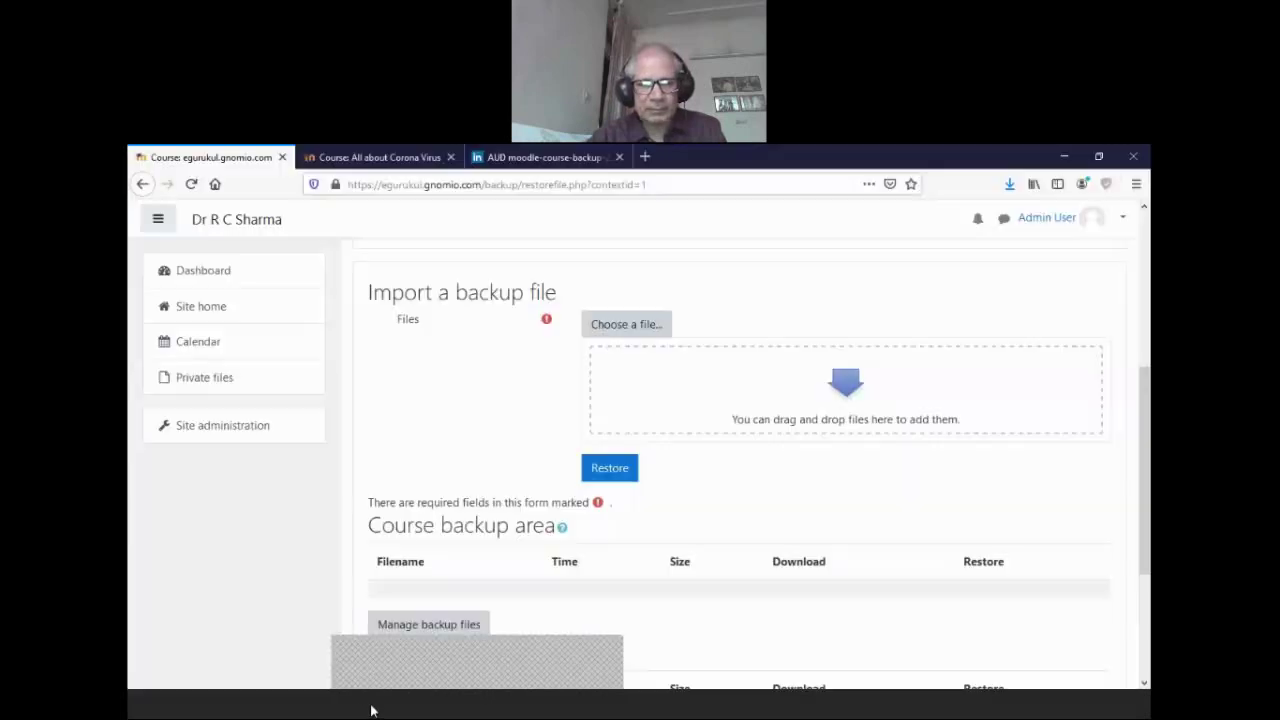
left_click_drag(371, 708, 865, 377)
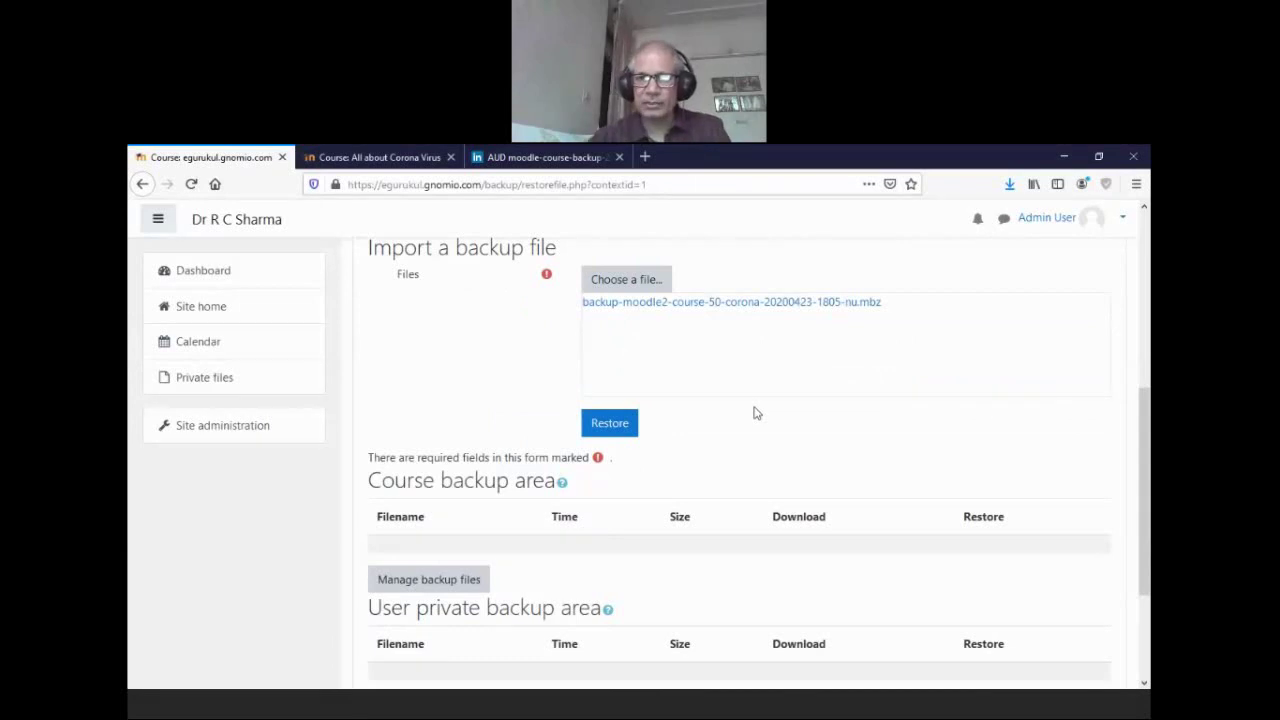
left_click(612, 425)
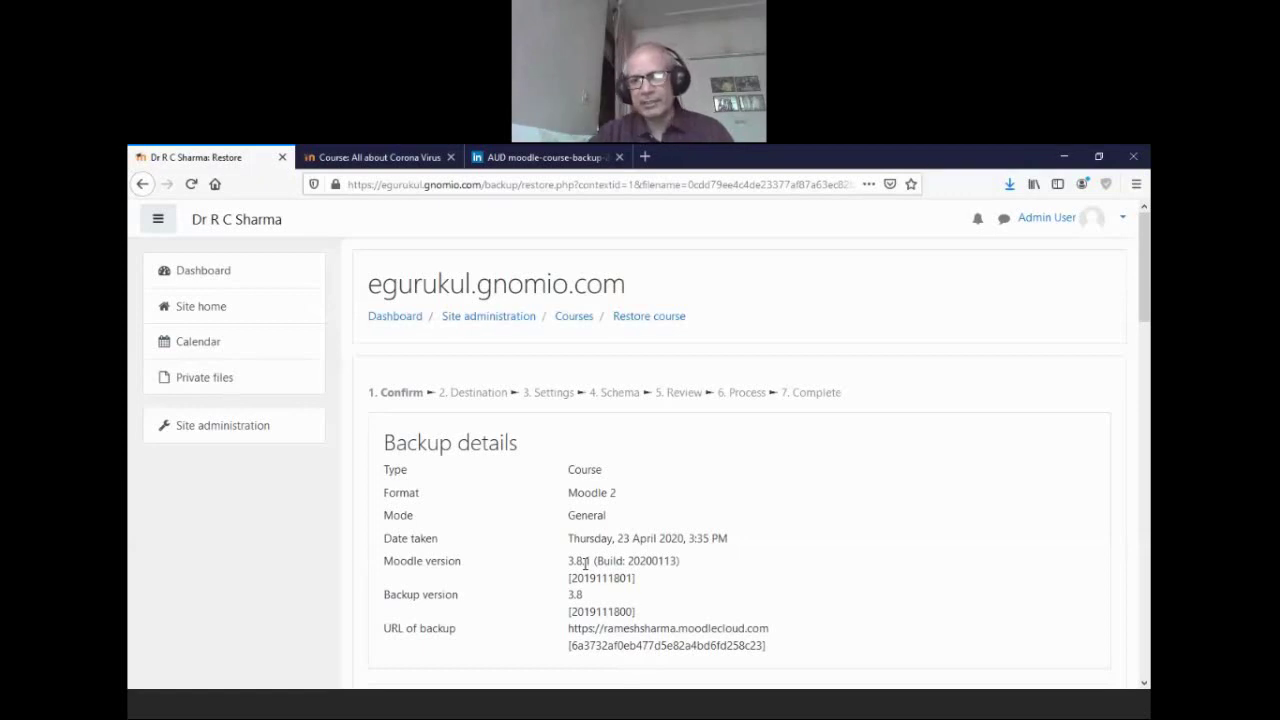
- Review the backup details and included course sections, and continue to the restore destination
left_click_drag(1143, 270, 1138, 511)
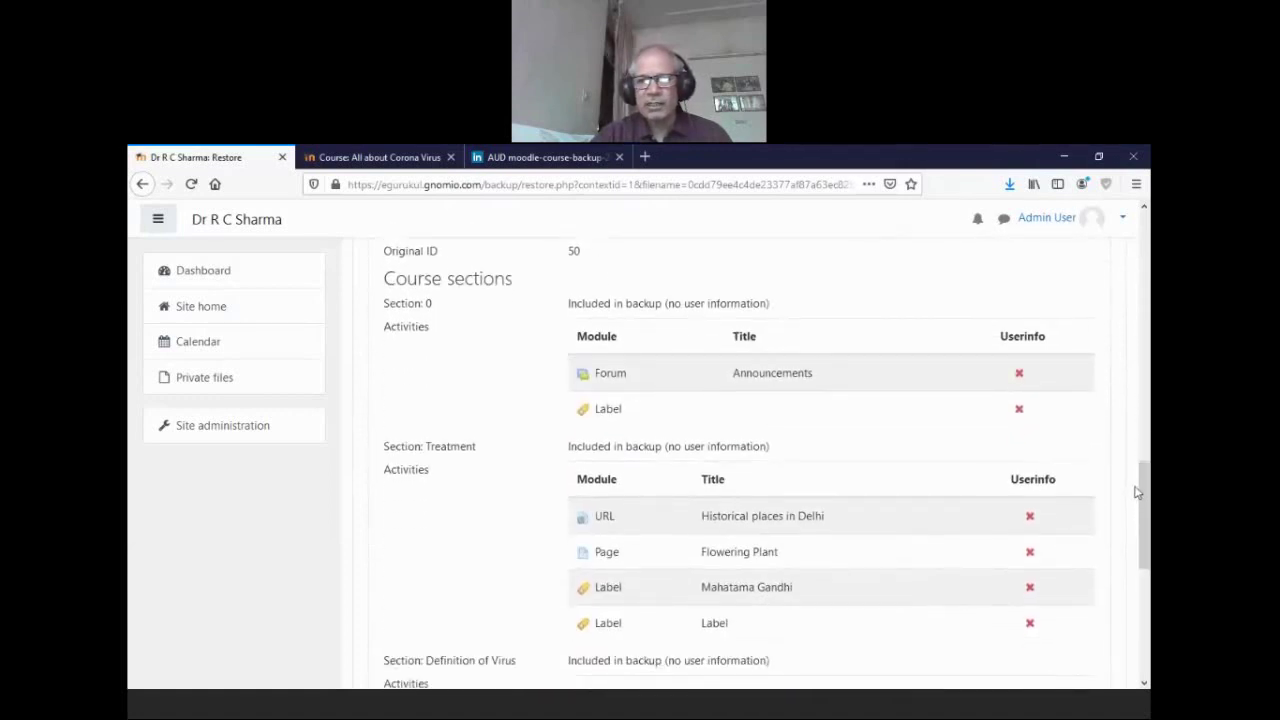
scroll(1146, 513, "down", 2)
scroll(1146, 513, "down", 5)
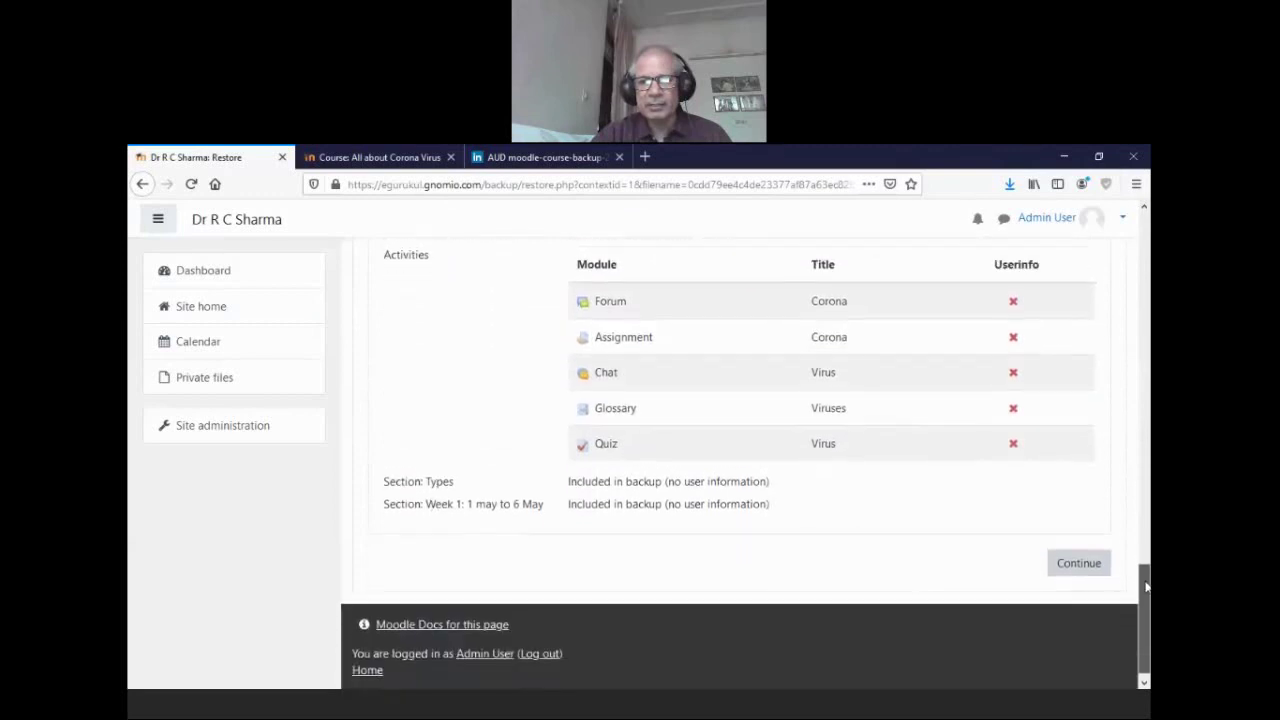
left_click(1080, 557)
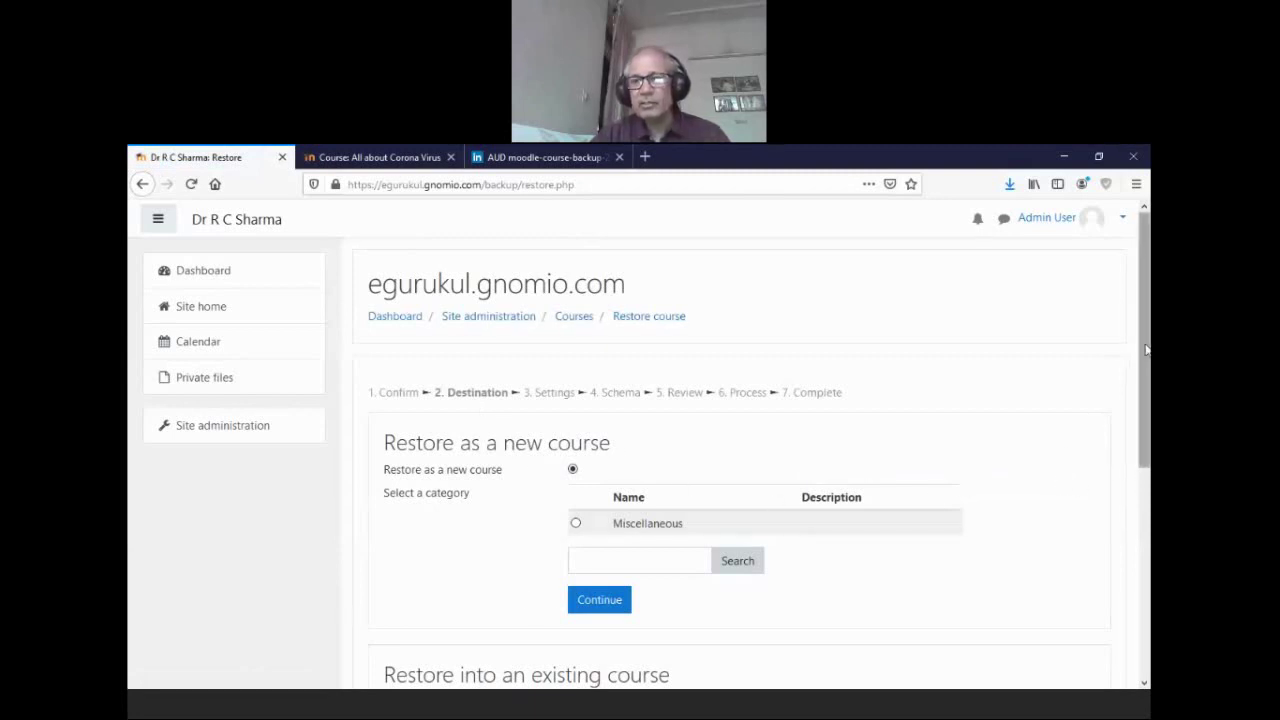
- Restore the backup as a new course in the Miscellaneous category after reviewing the existing-course options
left_click_drag(1145, 410, 1145, 456)
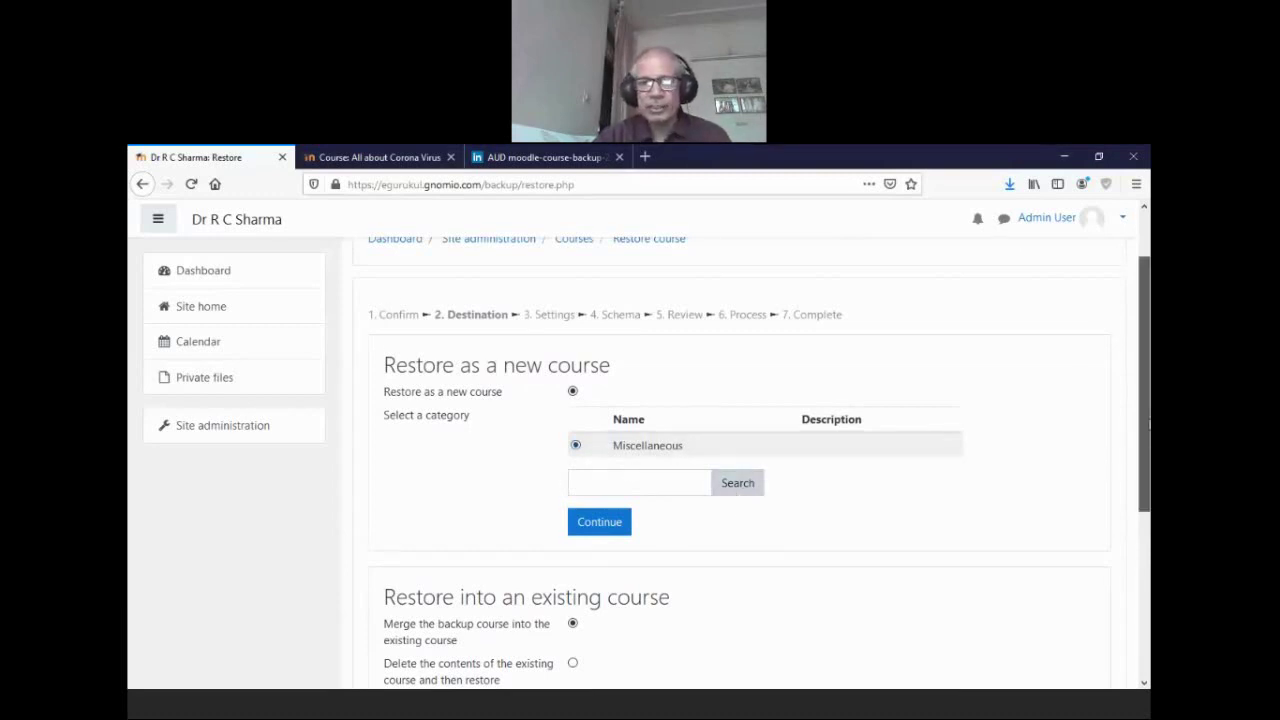
left_click_drag(1145, 434, 1148, 546)
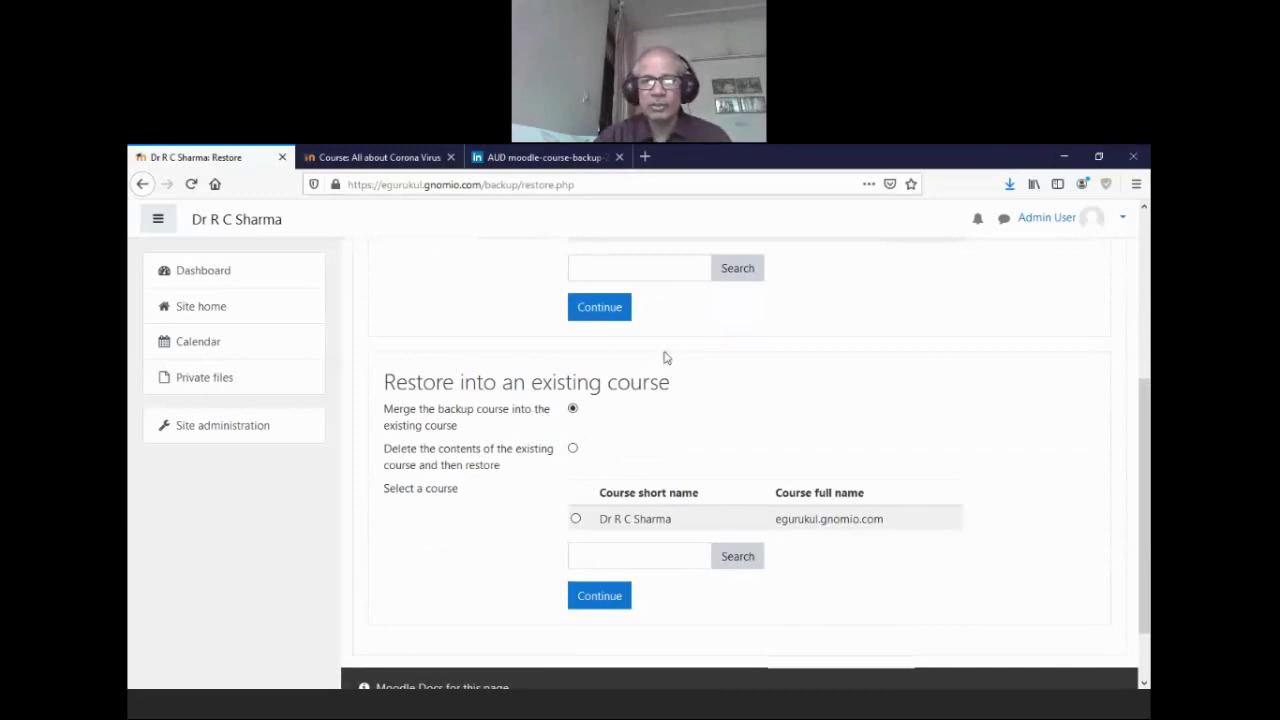
mouse_move(1146, 542)
left_mouse_down()
mouse_move(1146, 508)
mouse_move(1146, 550)
left_mouse_up()
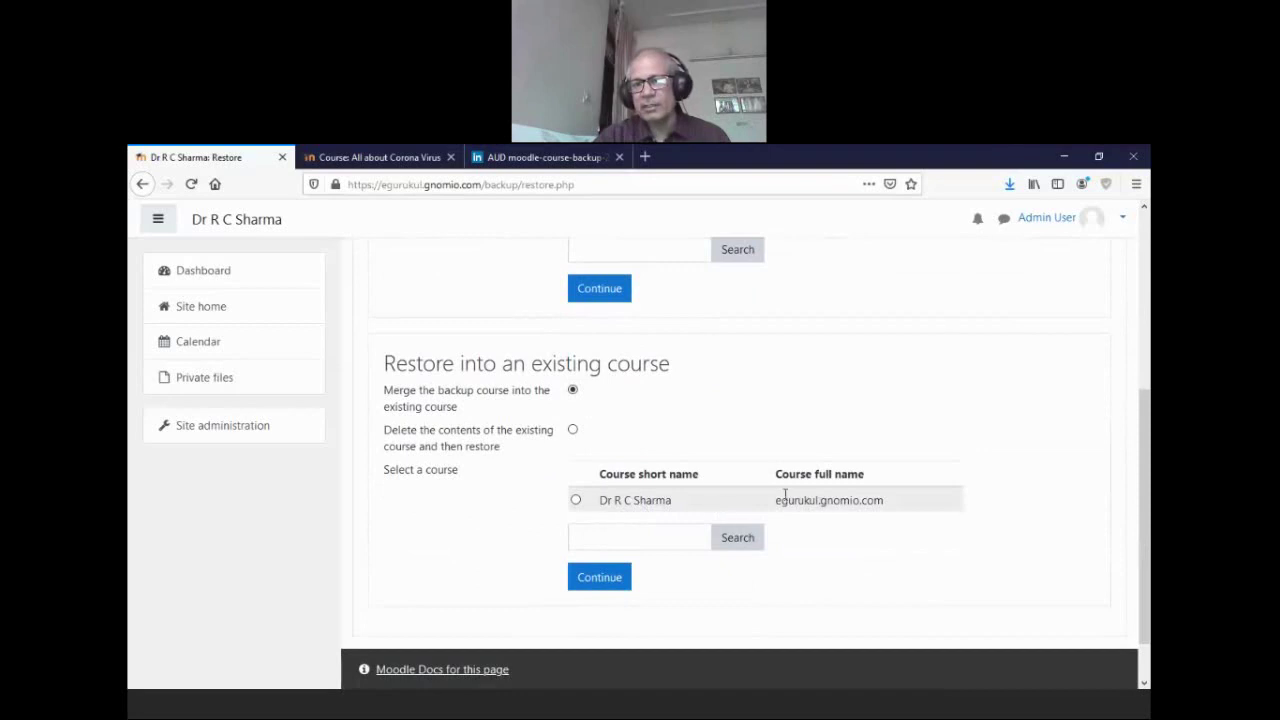
left_click(600, 289)
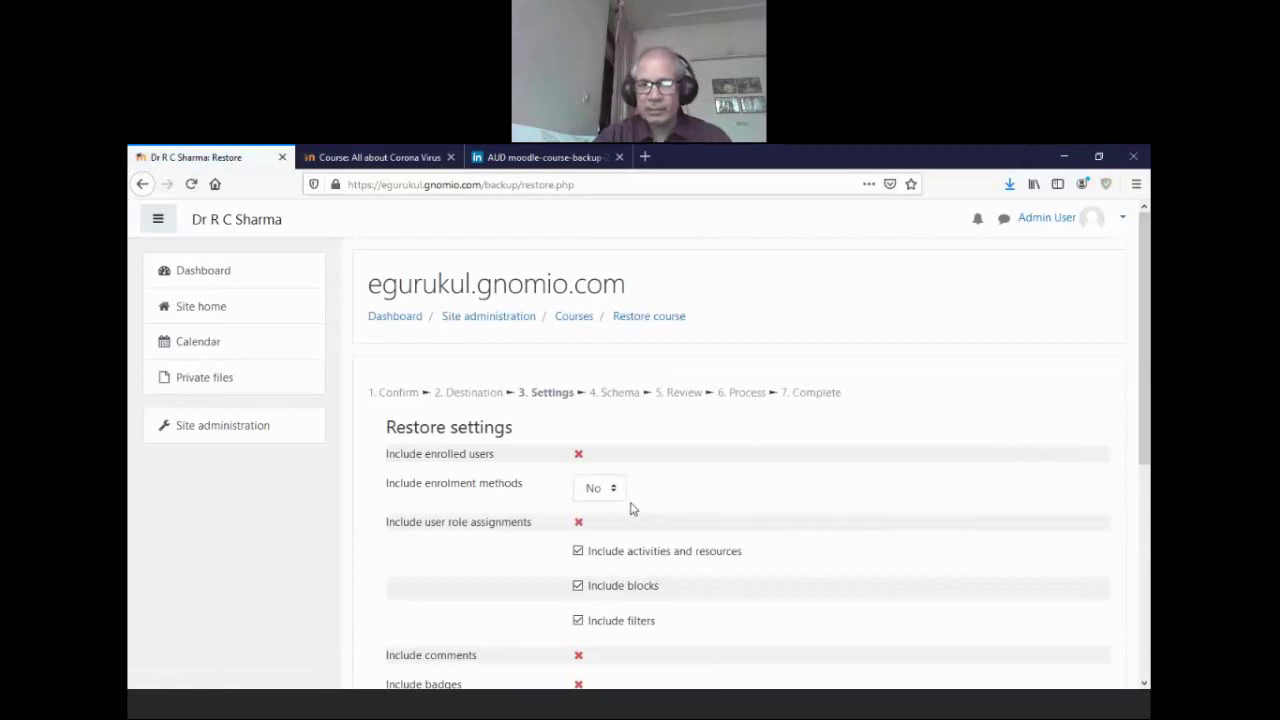
- Accept the default restore settings, continue to the Schema stage and review the course settings and sections
left_click_drag(1145, 353, 1141, 561)
left_click(670, 549)
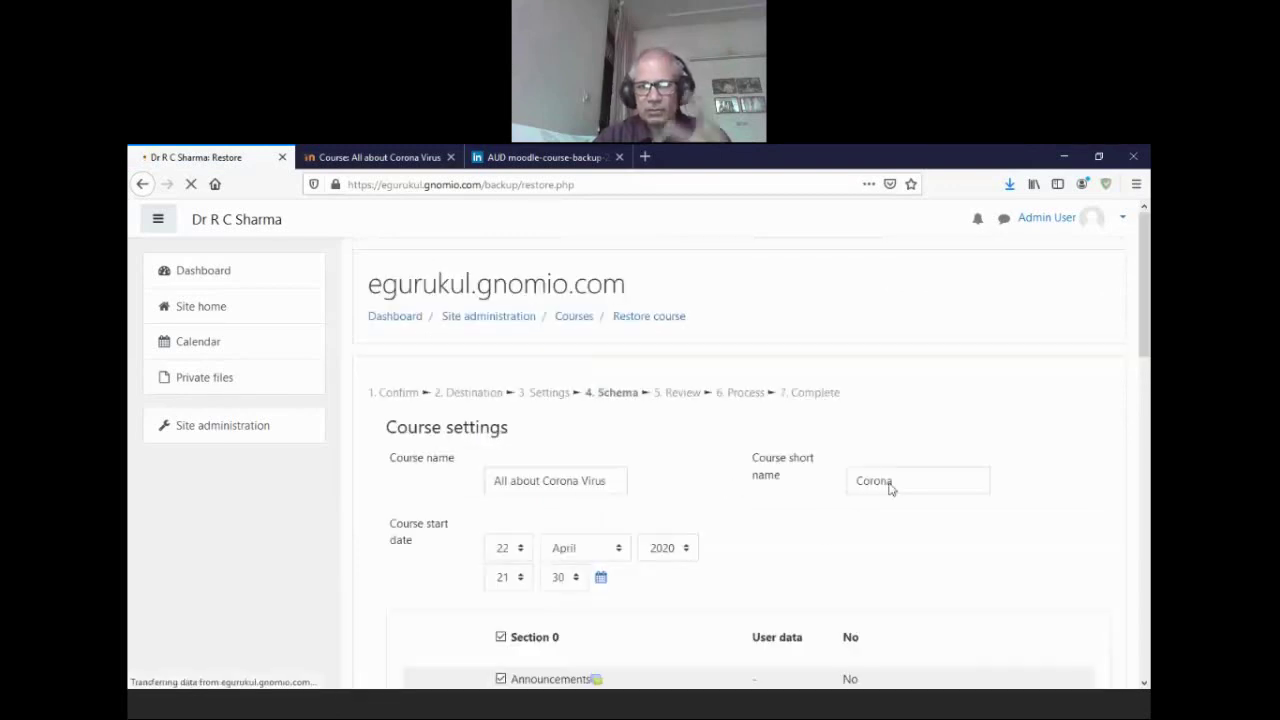
scroll(1147, 355, "down", 2)
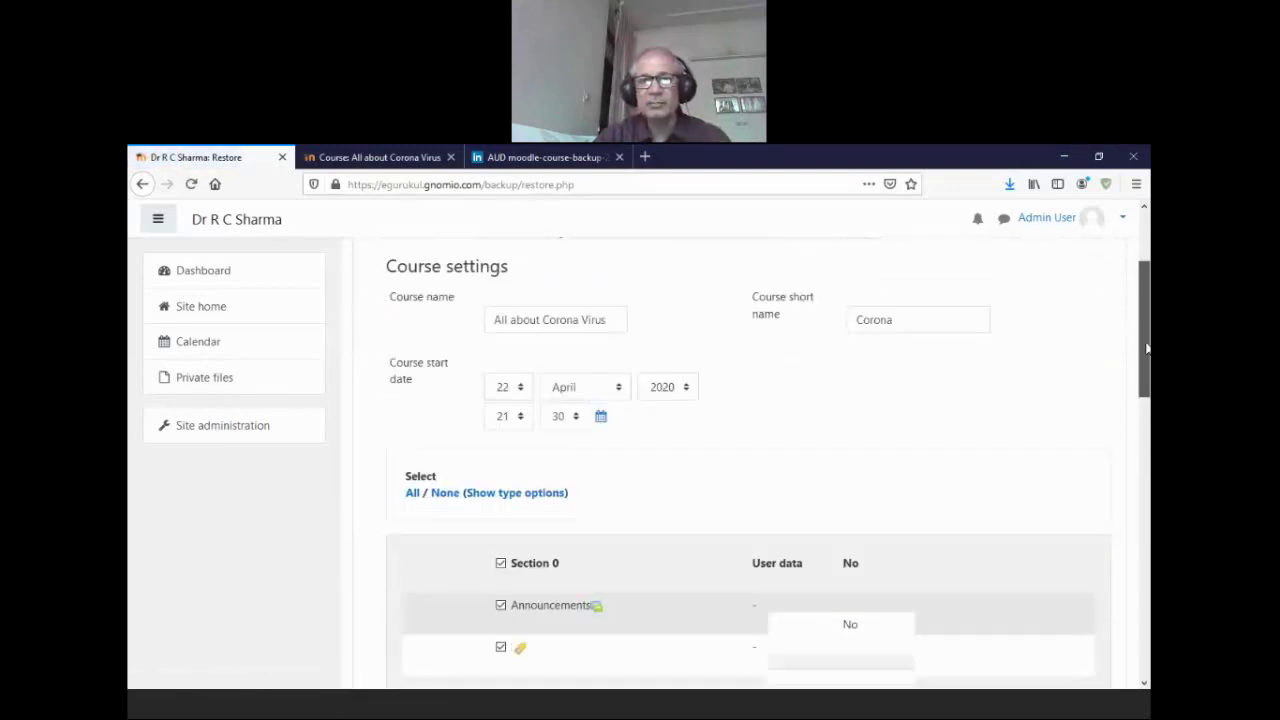